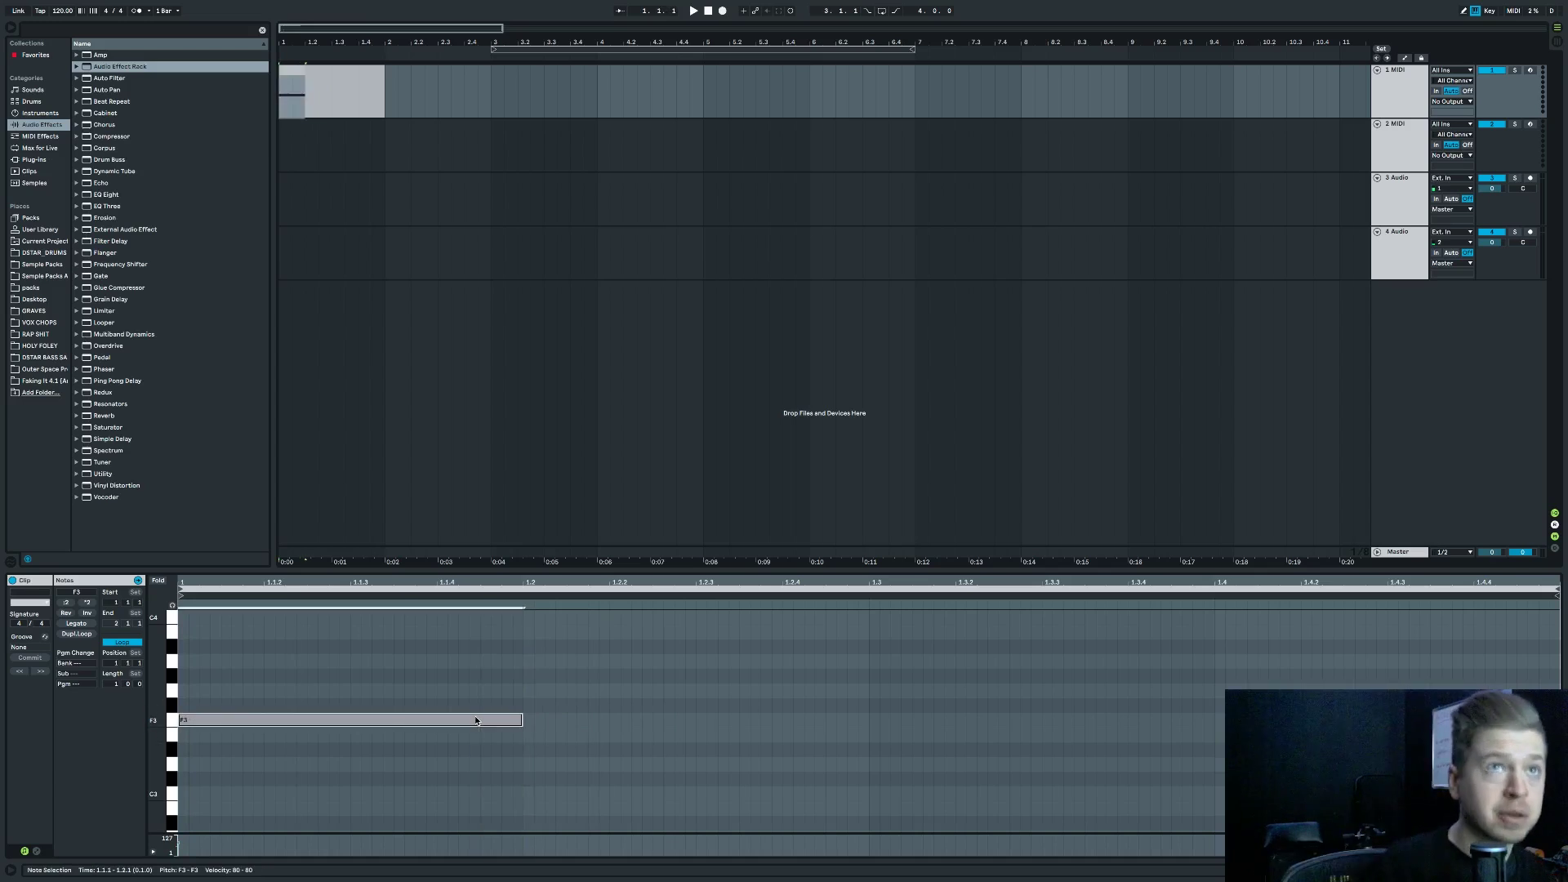
# Transpose the MIDI note down to F0 and load Native Instruments FM8 onto the first MIDI track.
pyautogui.hotkey('shift', 'Down')
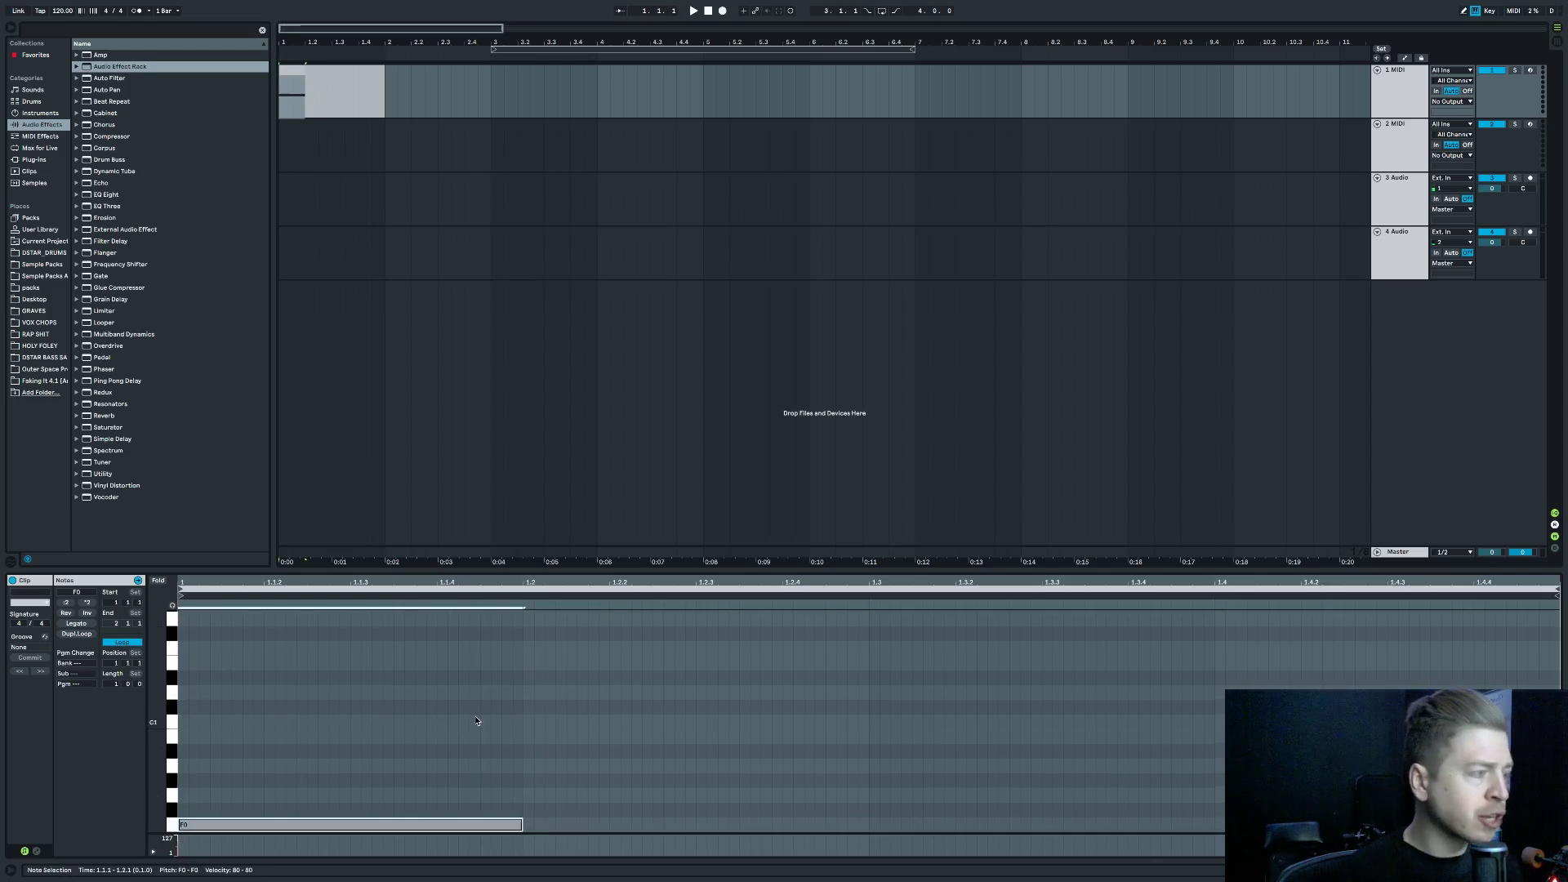
pyautogui.click(36, 161)
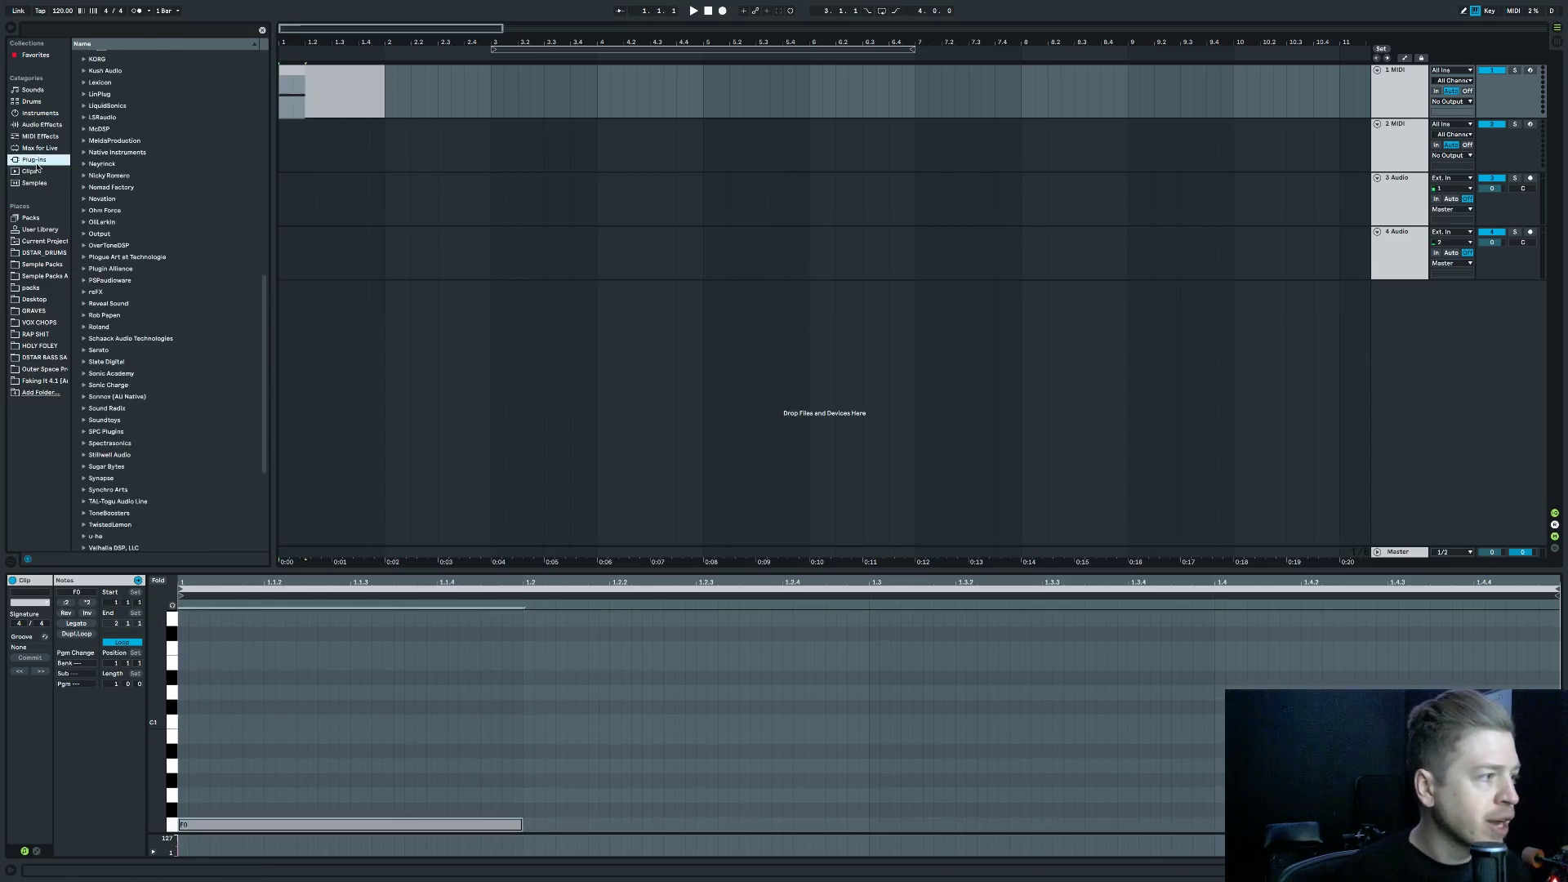
pyautogui.scroll(-5, 163, 357)
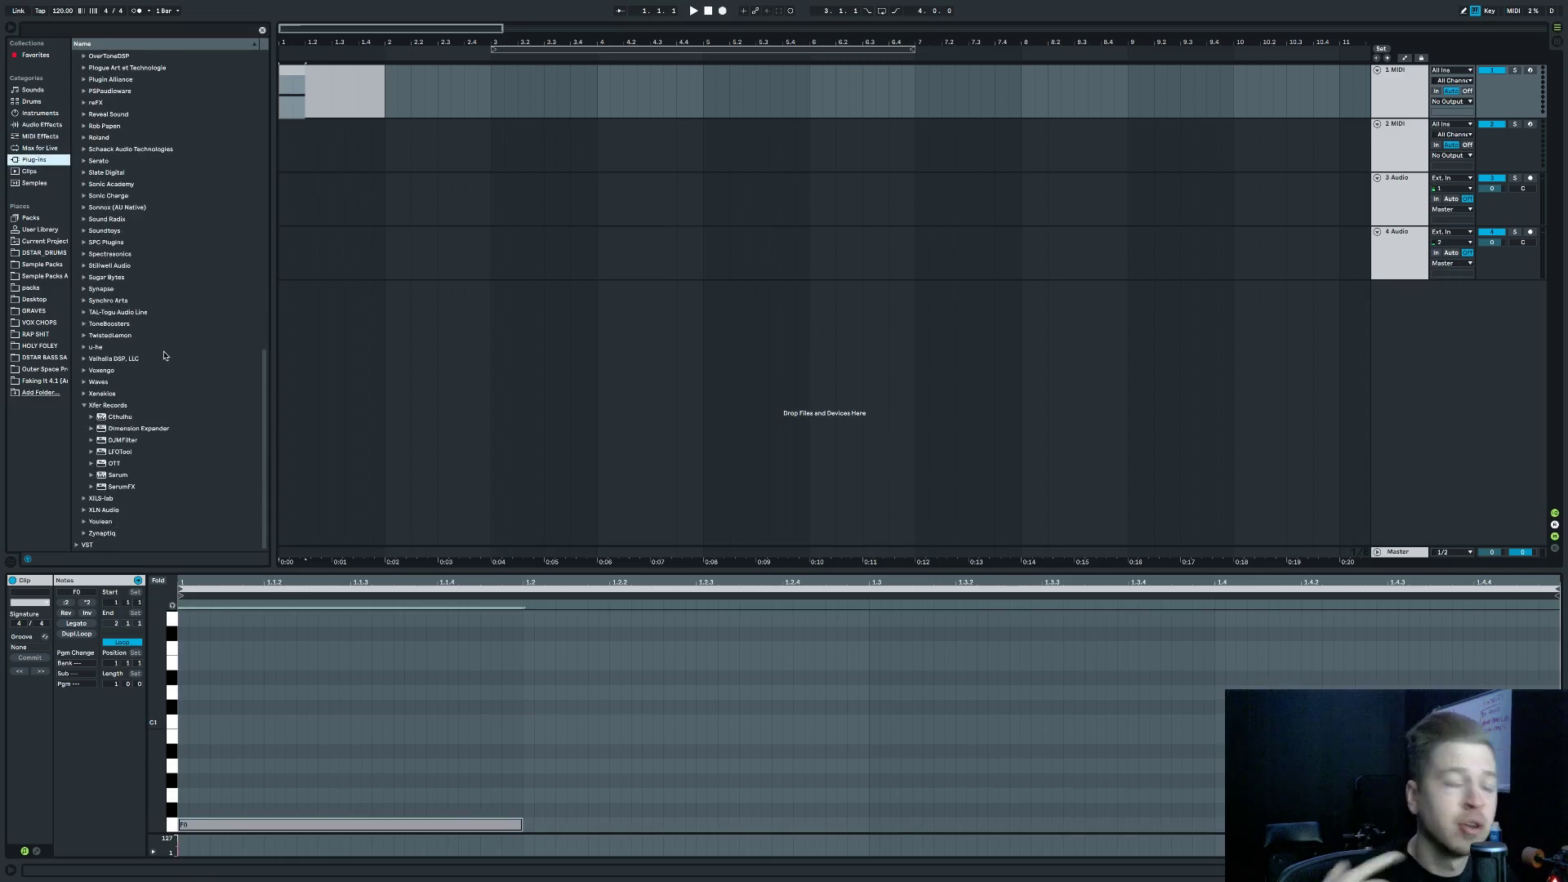
pyautogui.click(152, 406)
pyautogui.scroll(8, 152, 406)
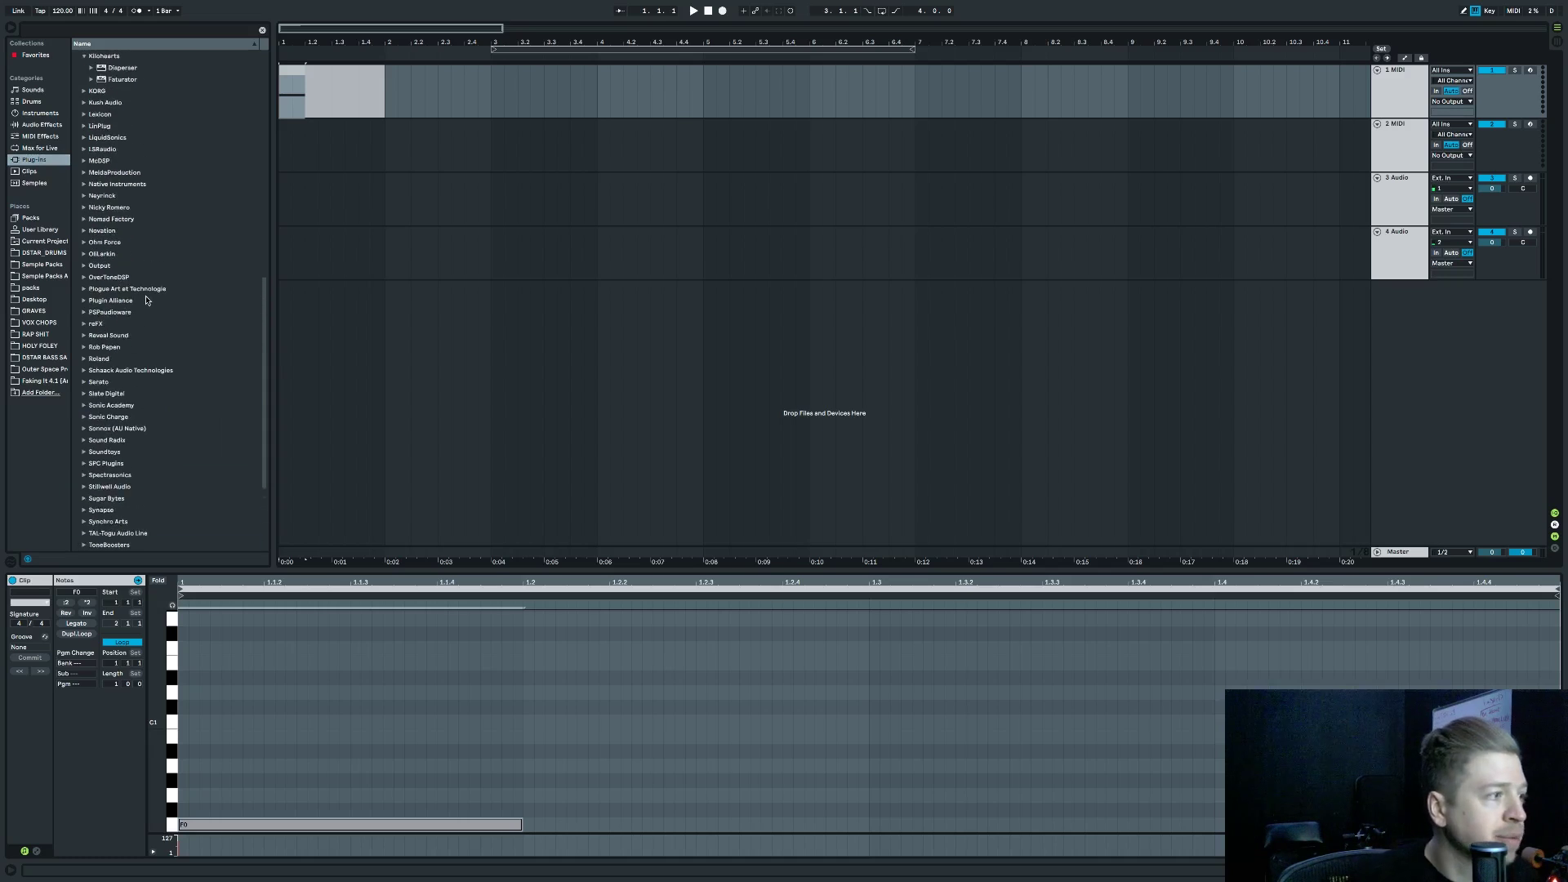
pyautogui.click(130, 137)
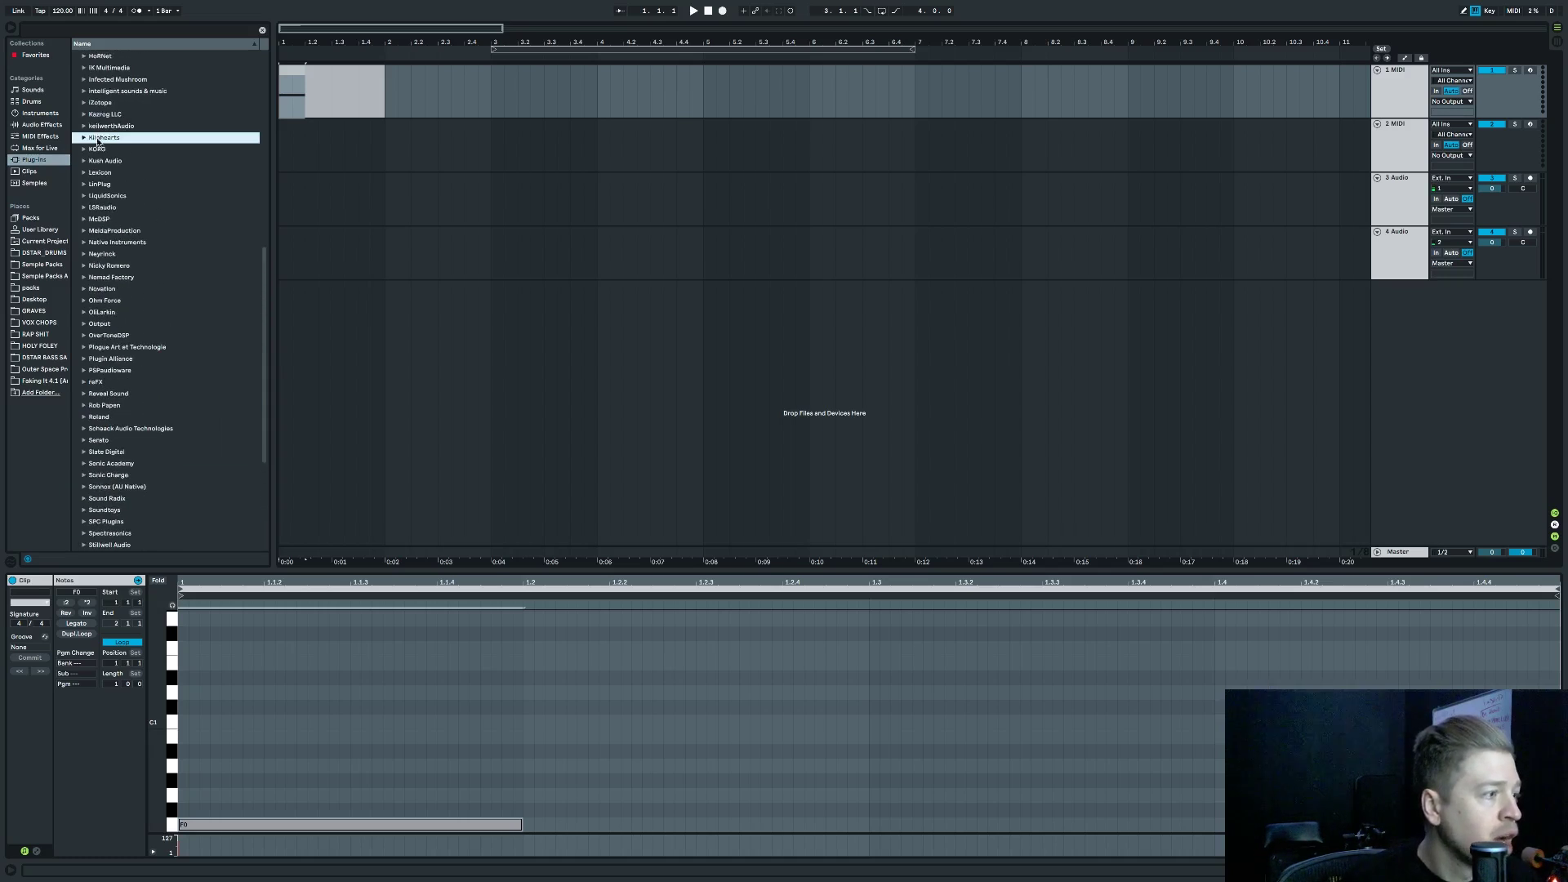
pyautogui.click(137, 242)
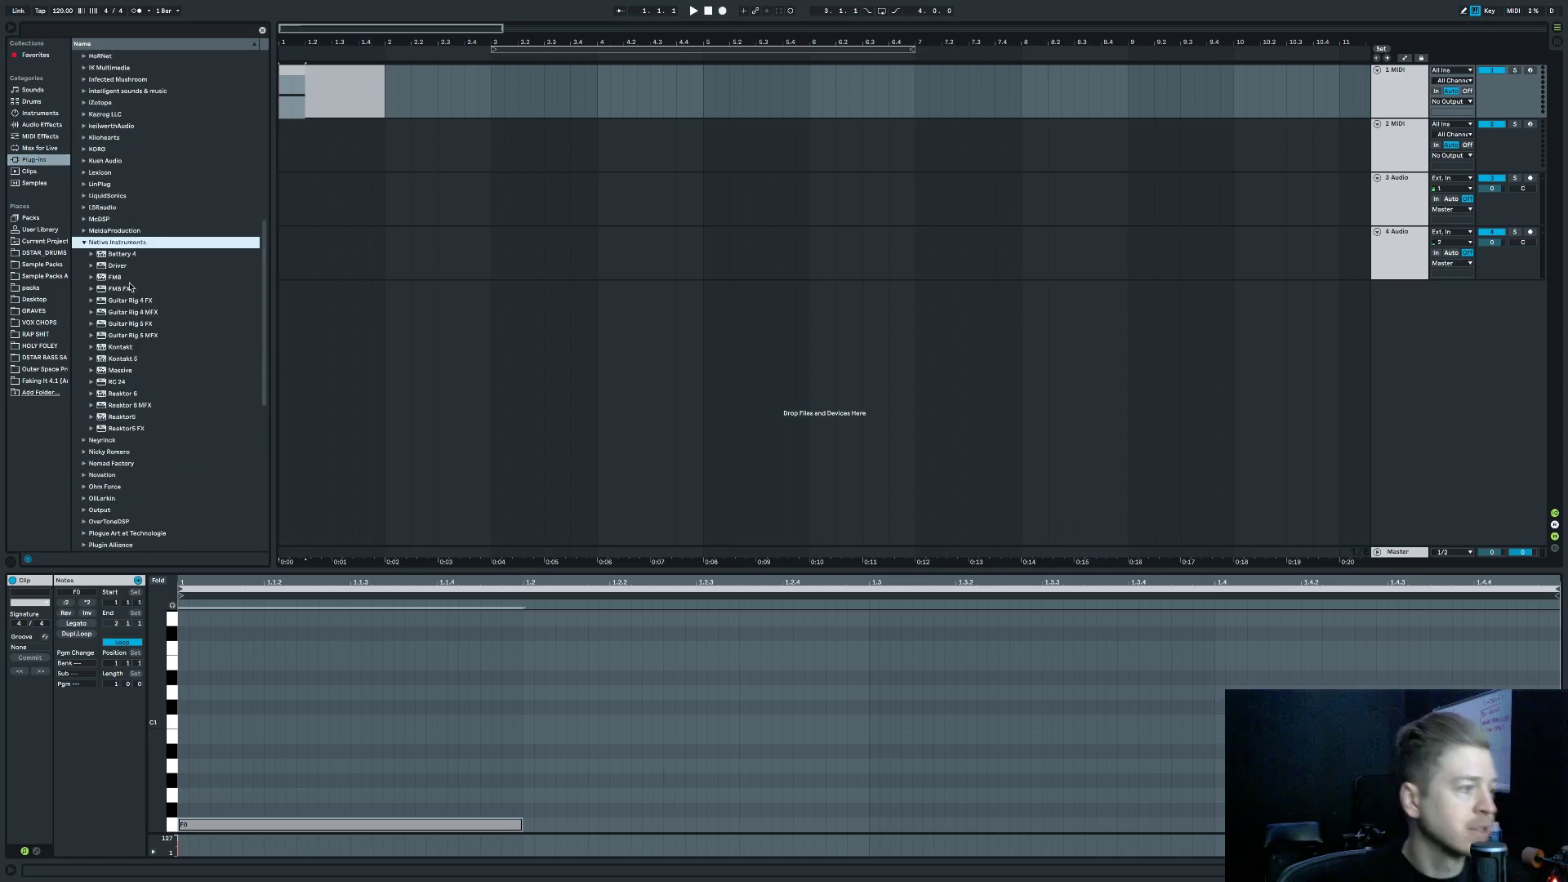
pyautogui.click(131, 278)
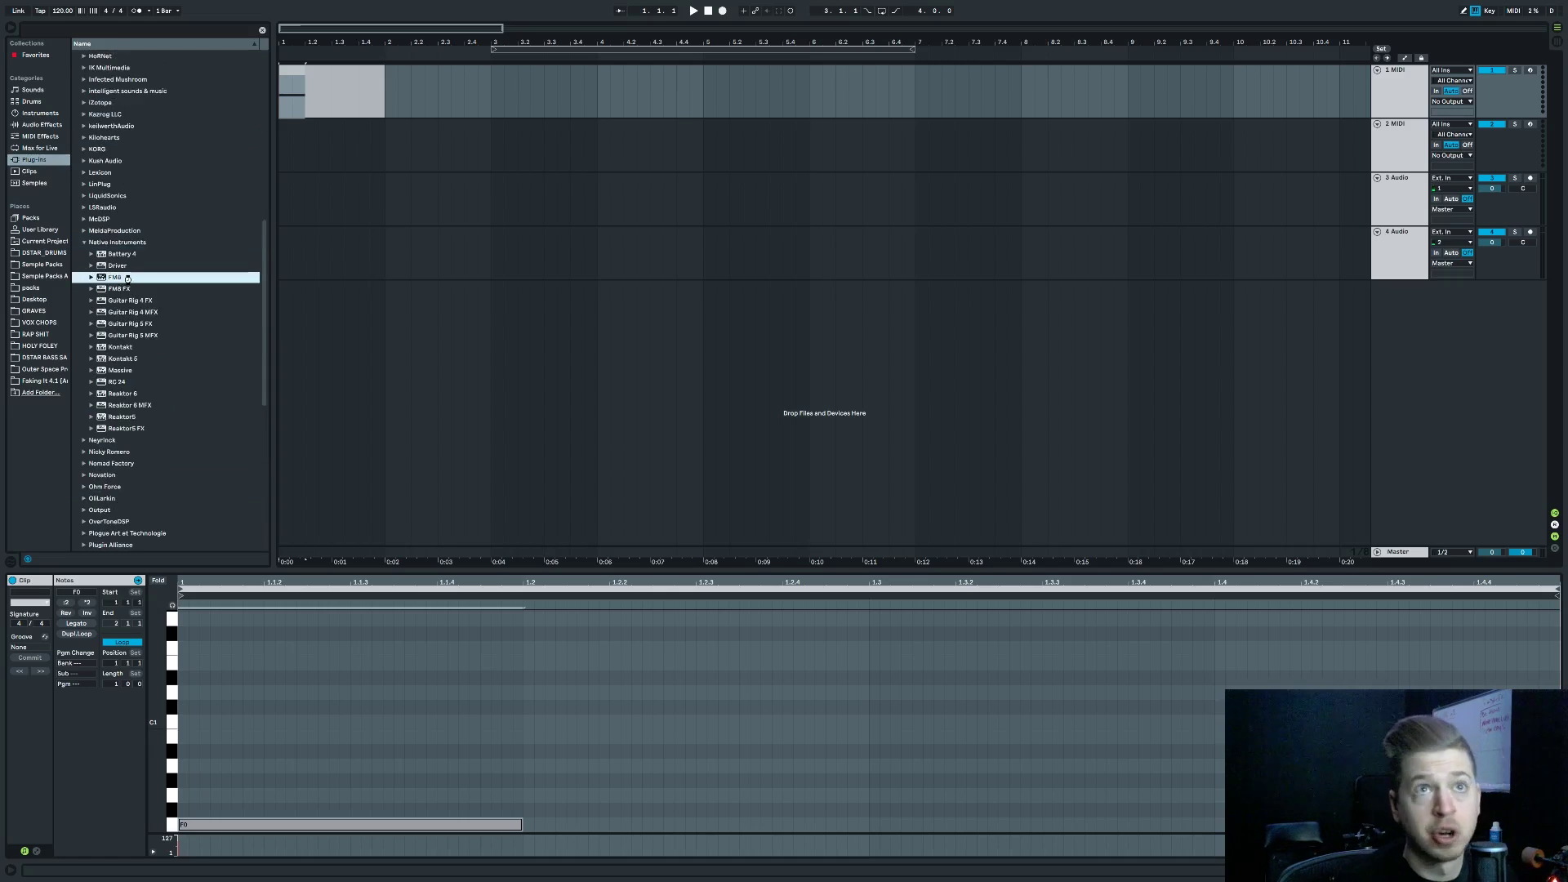
pyautogui.doubleClick(127, 278)
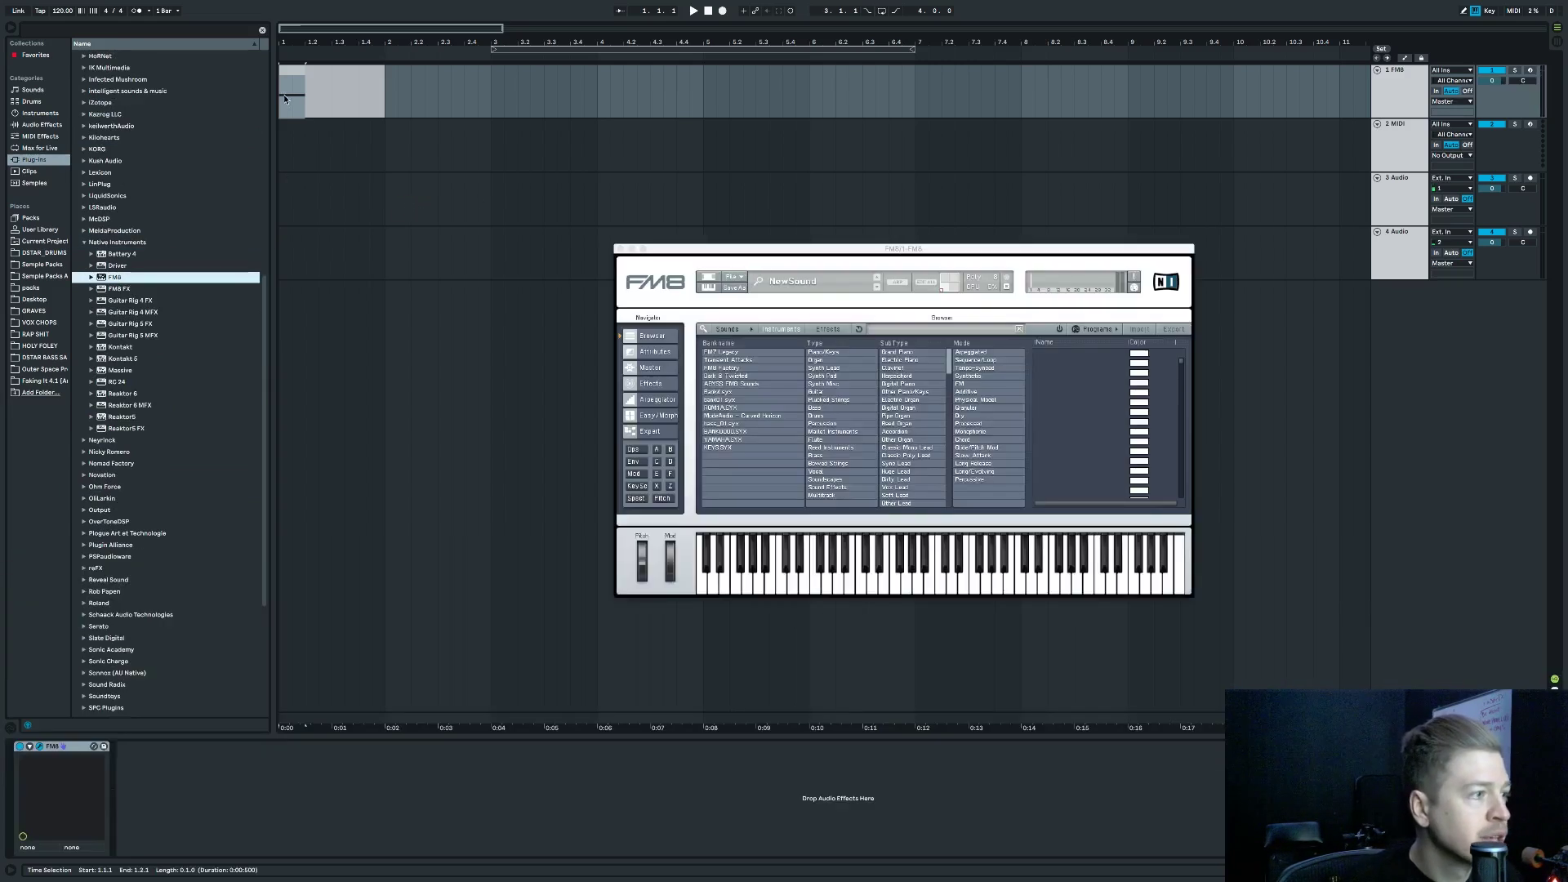
# Zoom the arrangement in on the first bar and bring up the MIDI clip's low note in the note editor.
pyautogui.moveTo(288, 28); pyautogui.dragTo(286, 41)
pyautogui.click(343, 82)
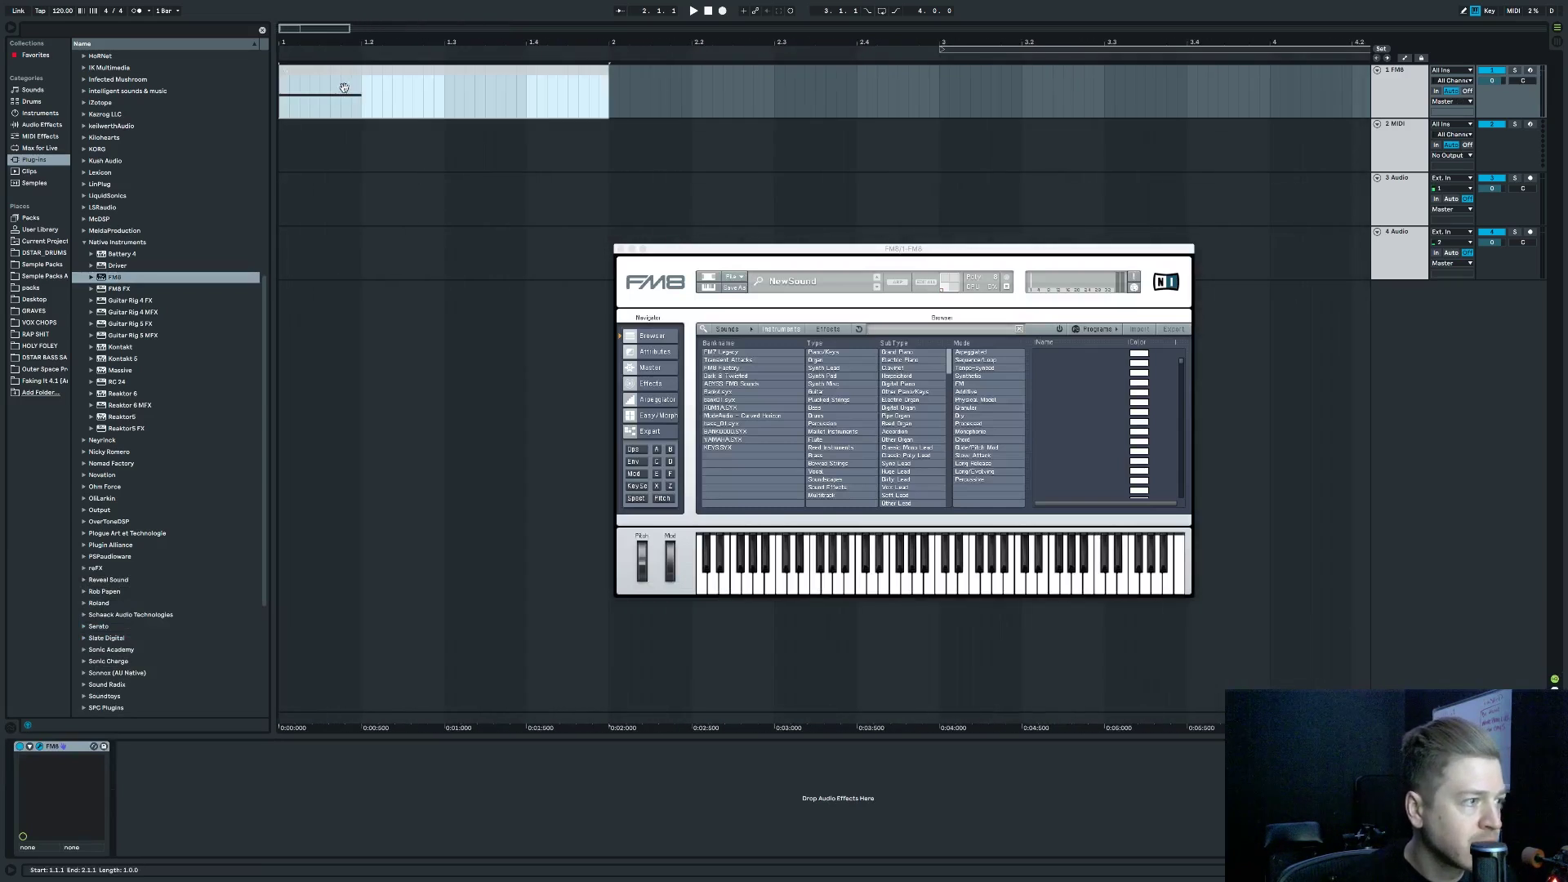
pyautogui.hotkey('shift', 'Tab')
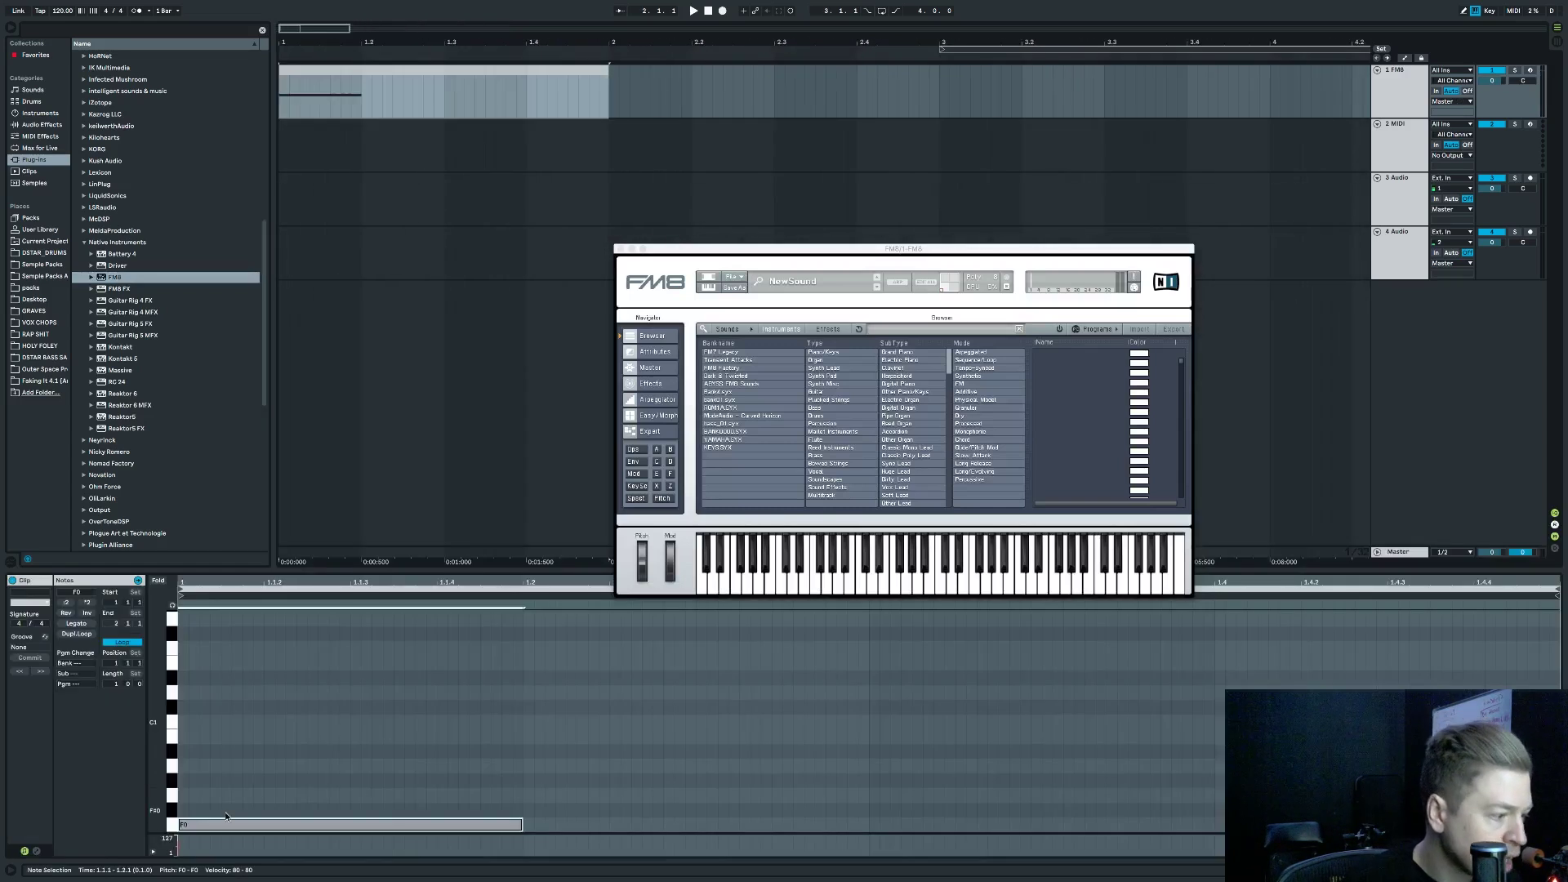
pyautogui.moveTo(232, 821); pyautogui.dragTo(196, 779)
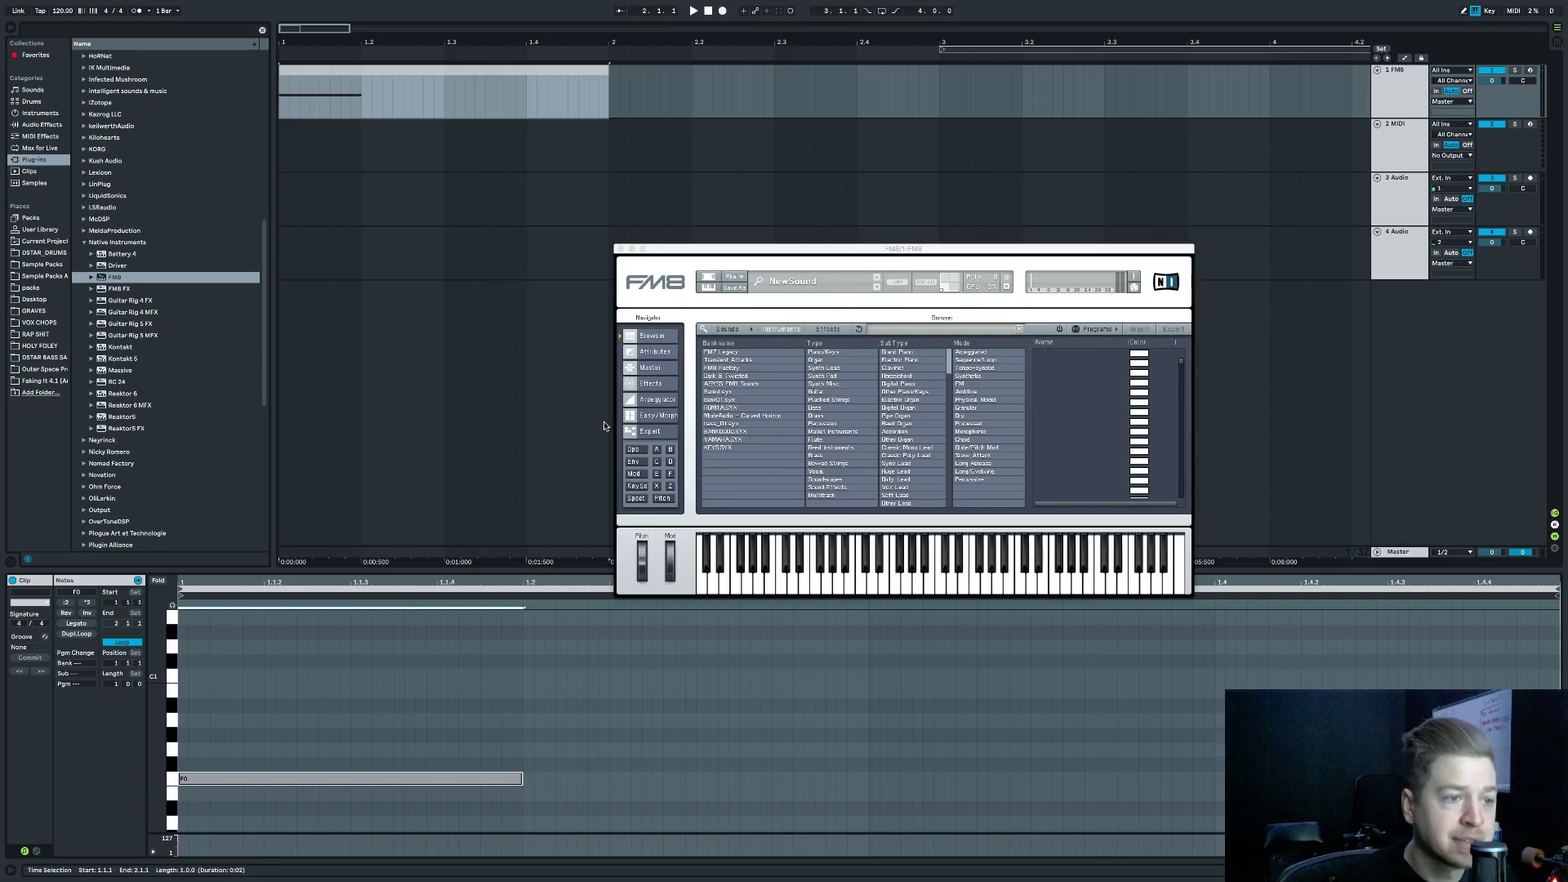
# Open FM8's Expert page with the operator list and the FM matrix.
pyautogui.moveTo(778, 251); pyautogui.dragTo(773, 238)
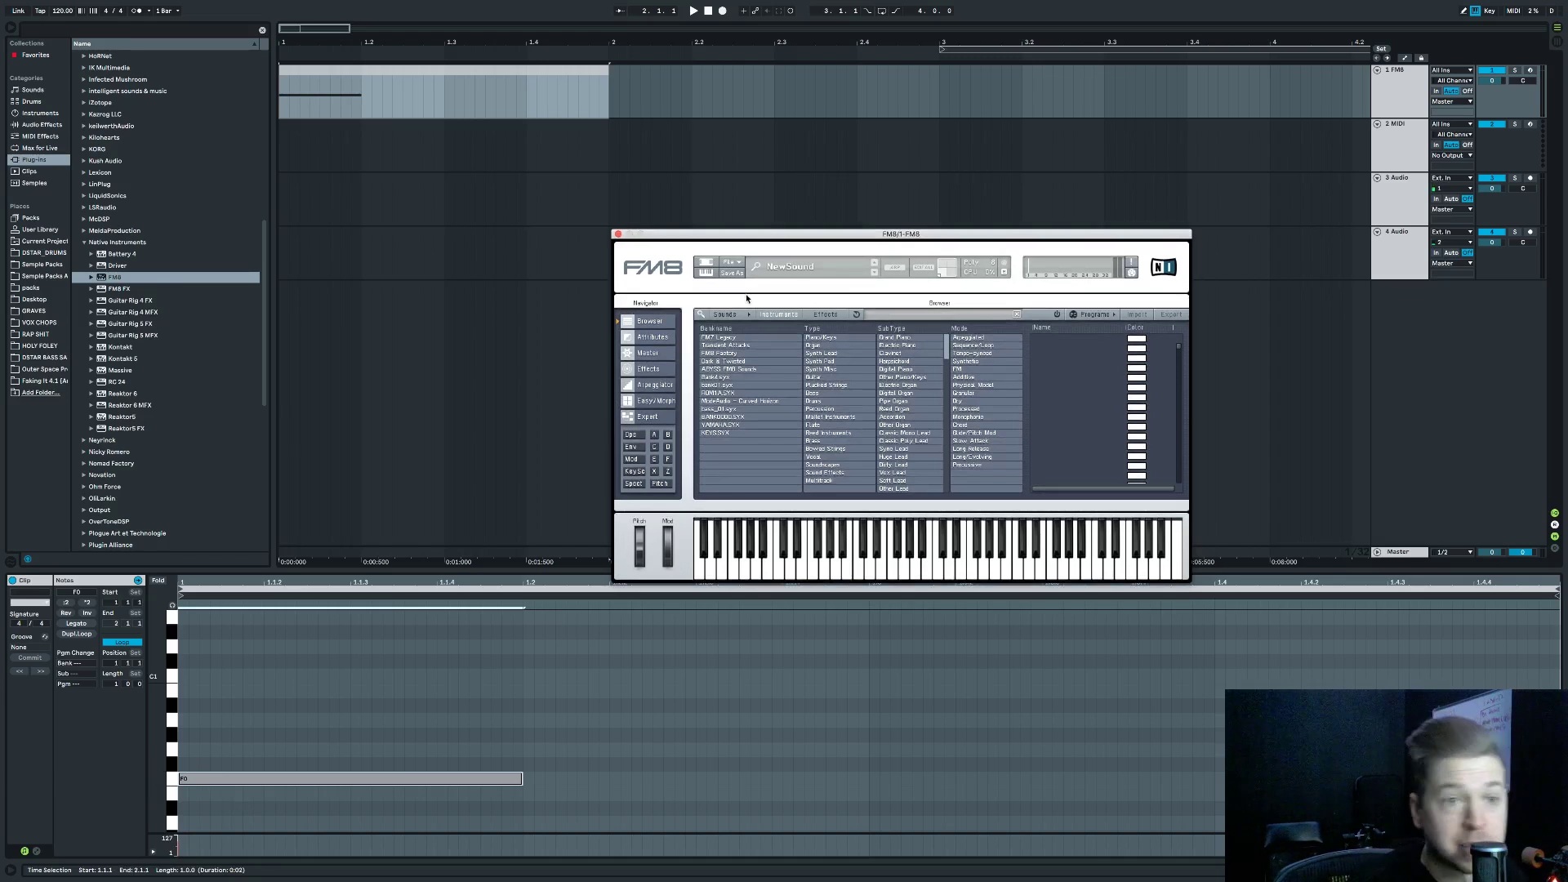
pyautogui.click(647, 417)
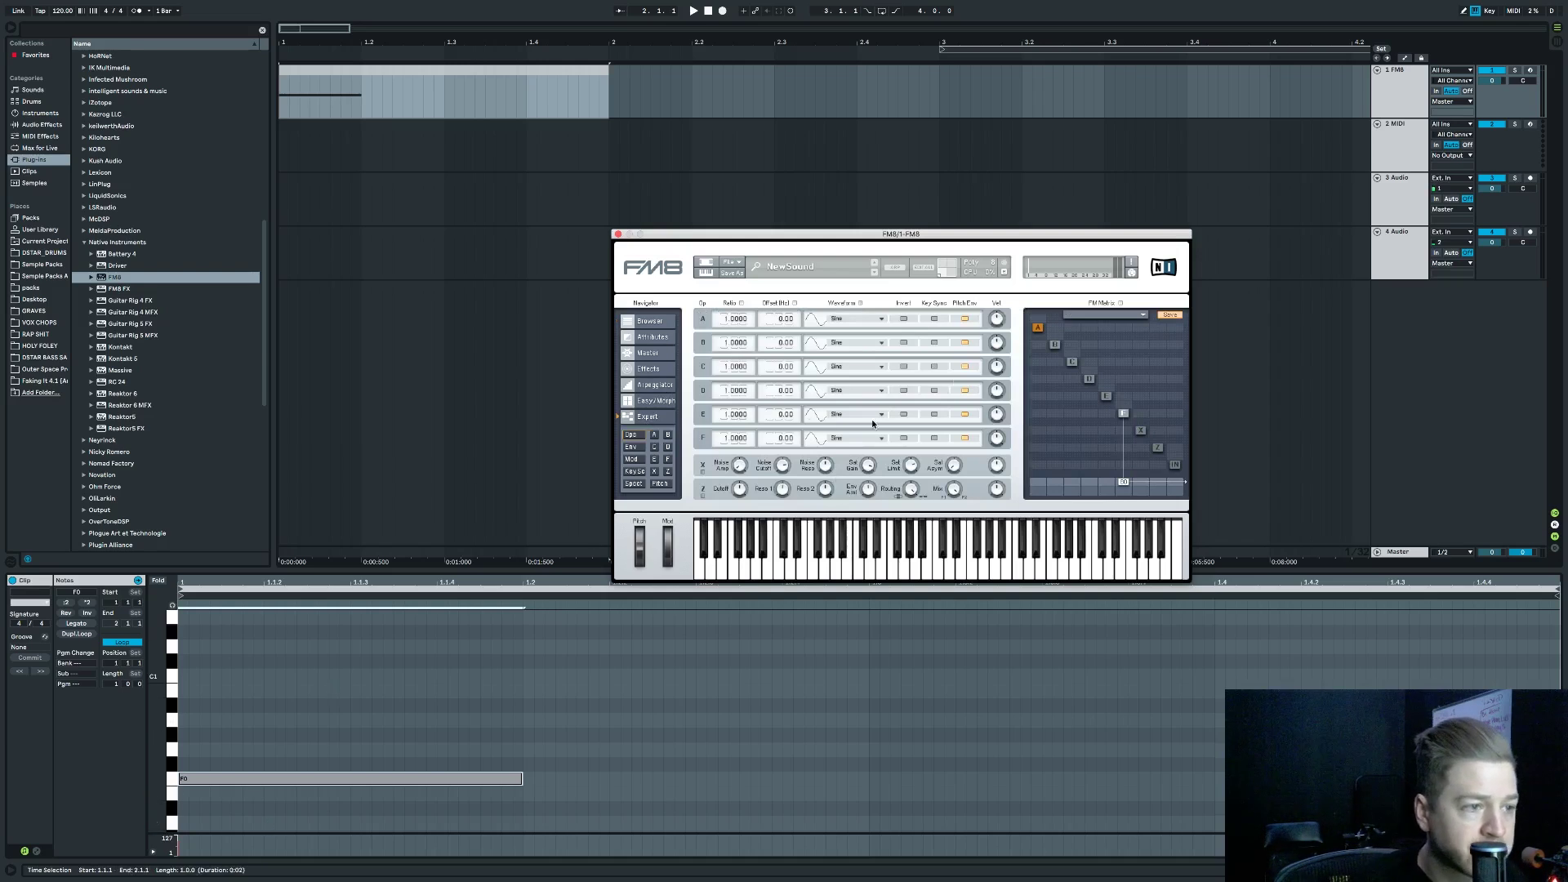
pyautogui.moveTo(940, 231); pyautogui.dragTo(919, 213)
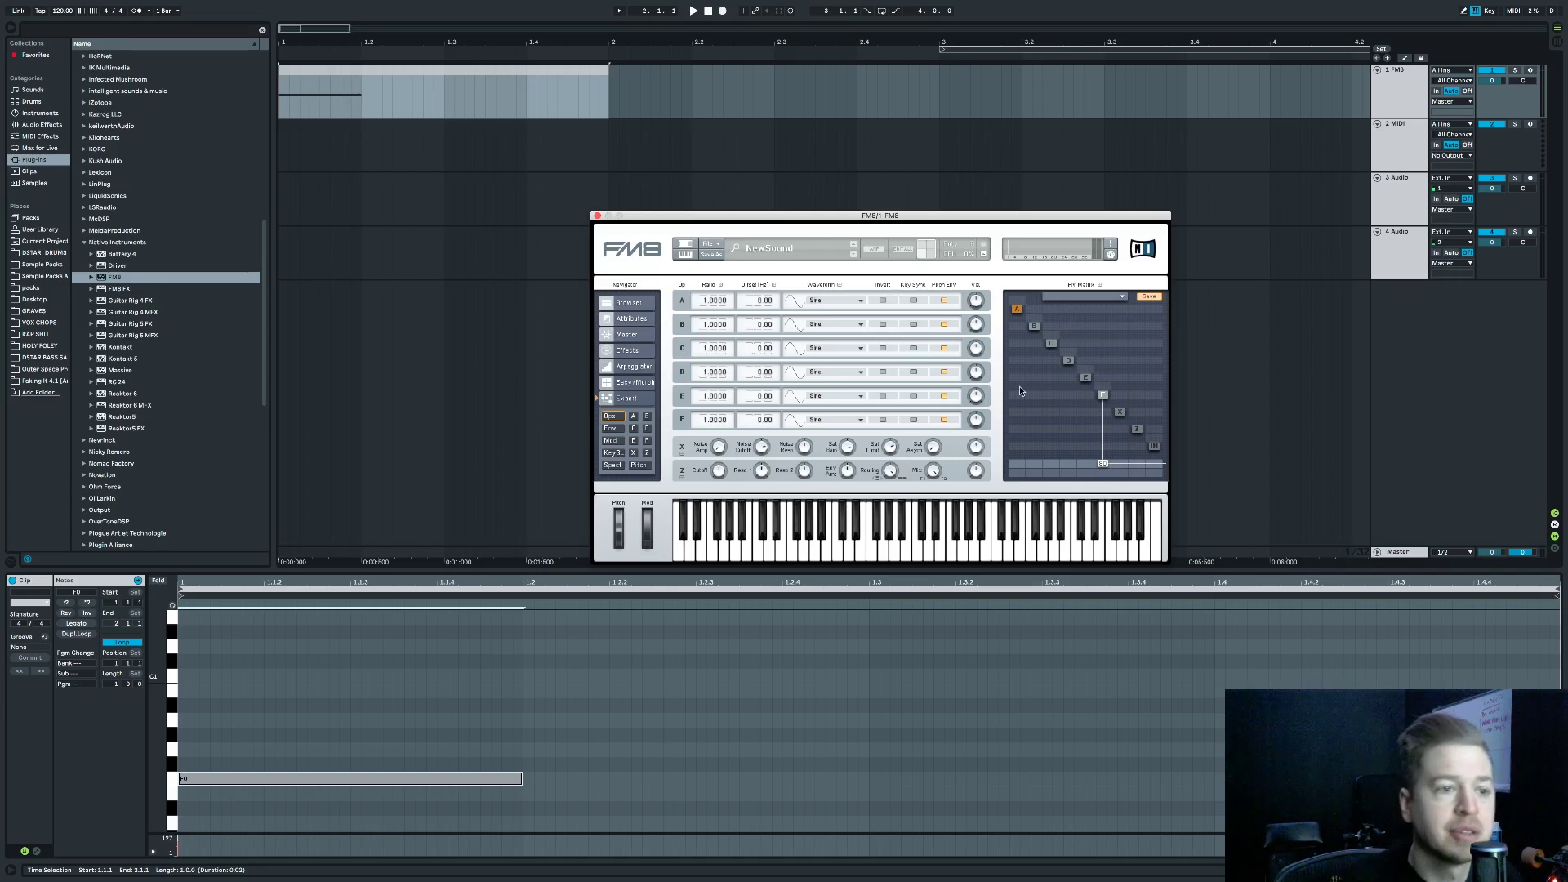
pyautogui.moveTo(818, 215); pyautogui.dragTo(876, 263)
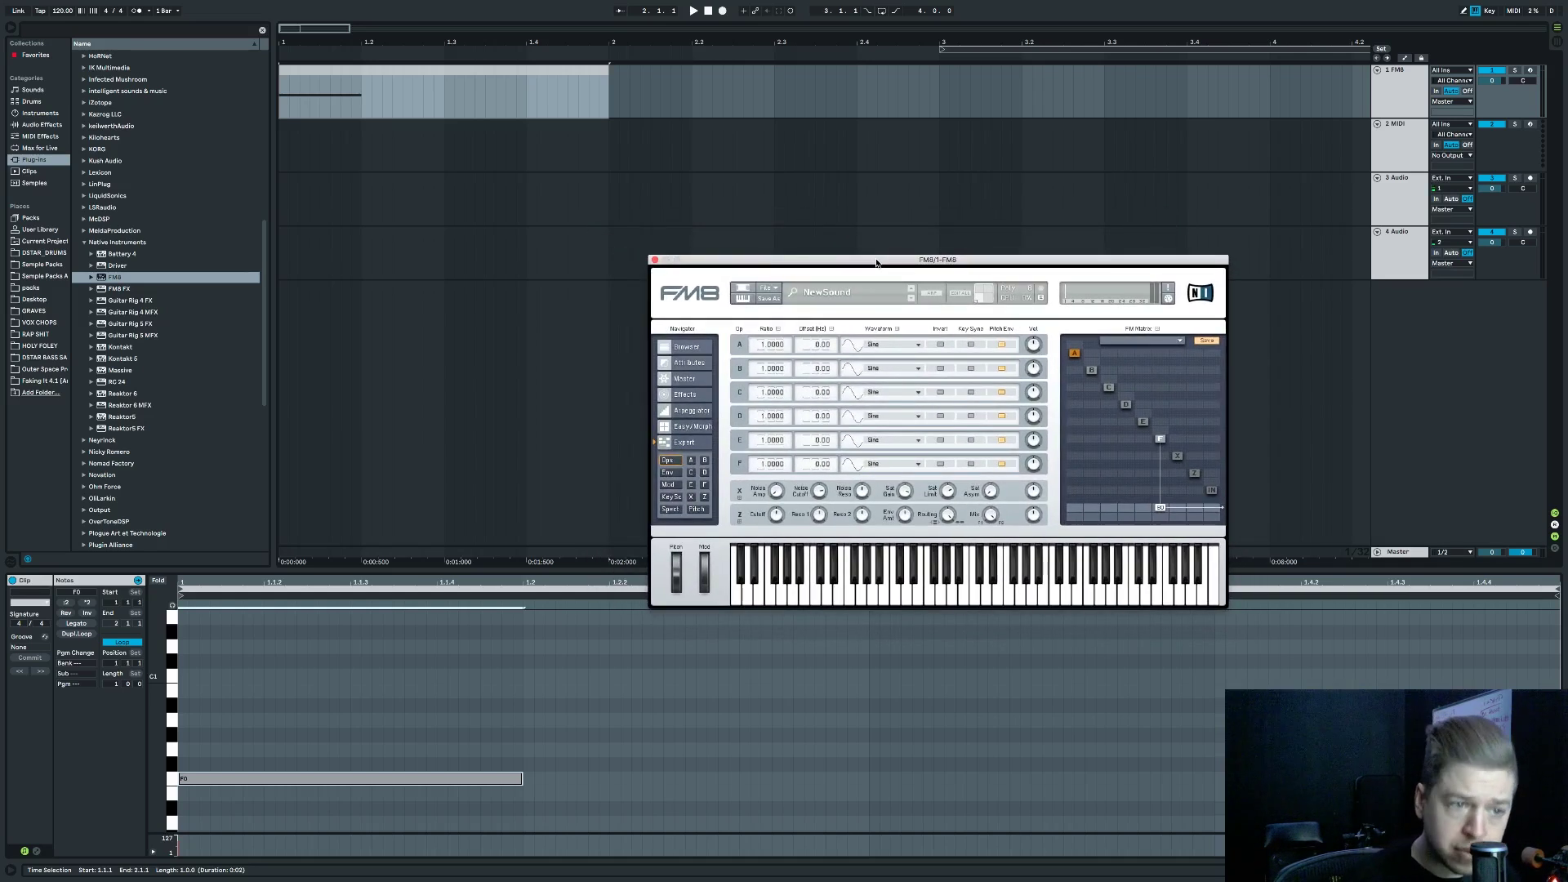
pyautogui.moveTo(877, 262); pyautogui.dragTo(863, 228)
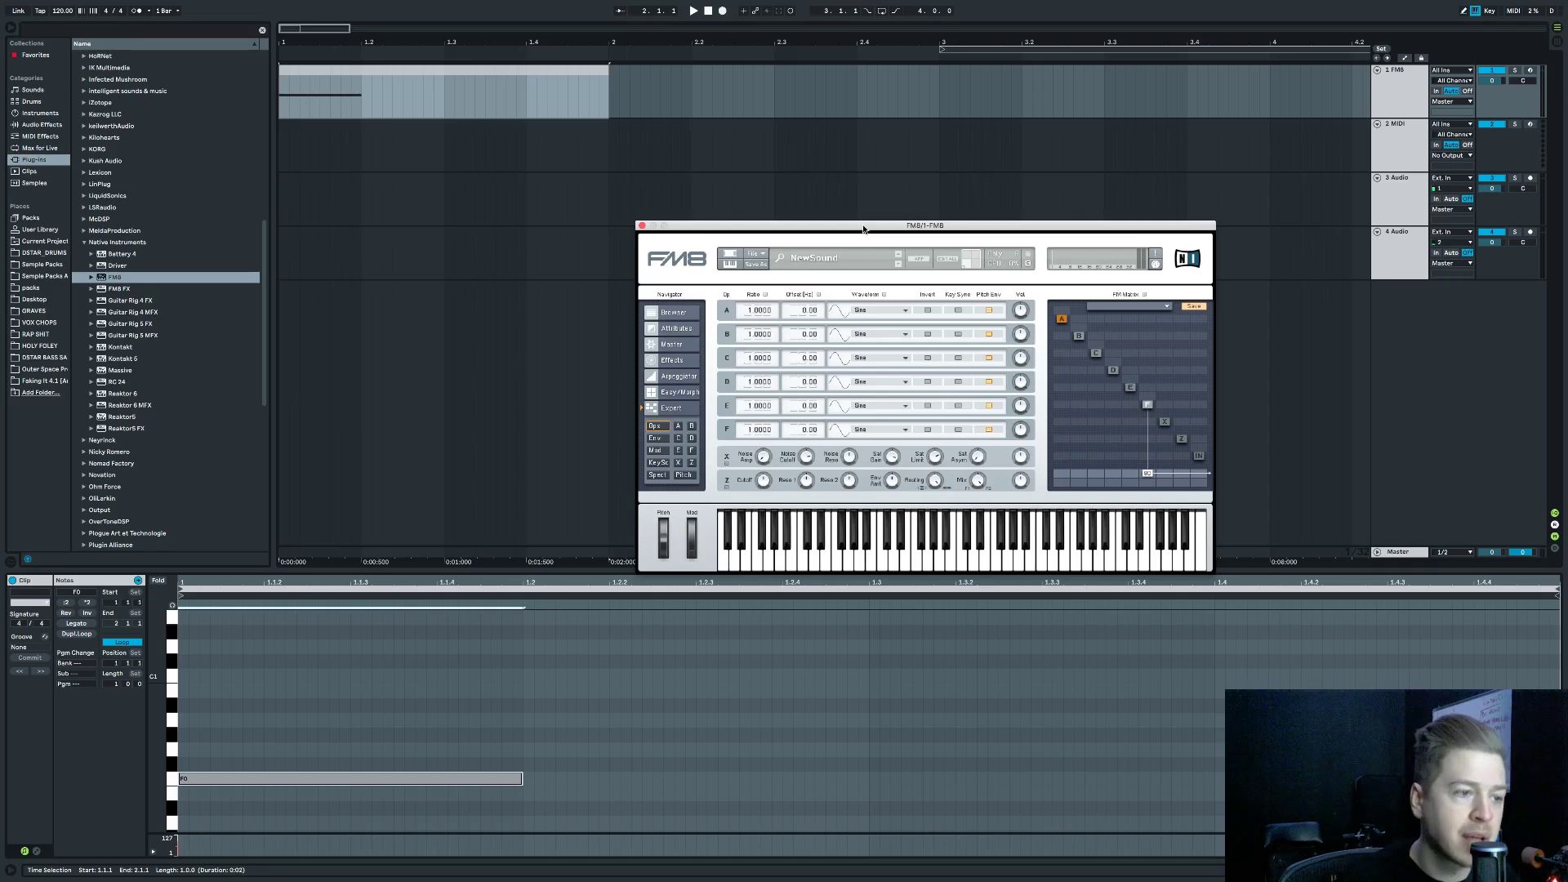
pyautogui.moveTo(864, 229); pyautogui.dragTo(855, 235)
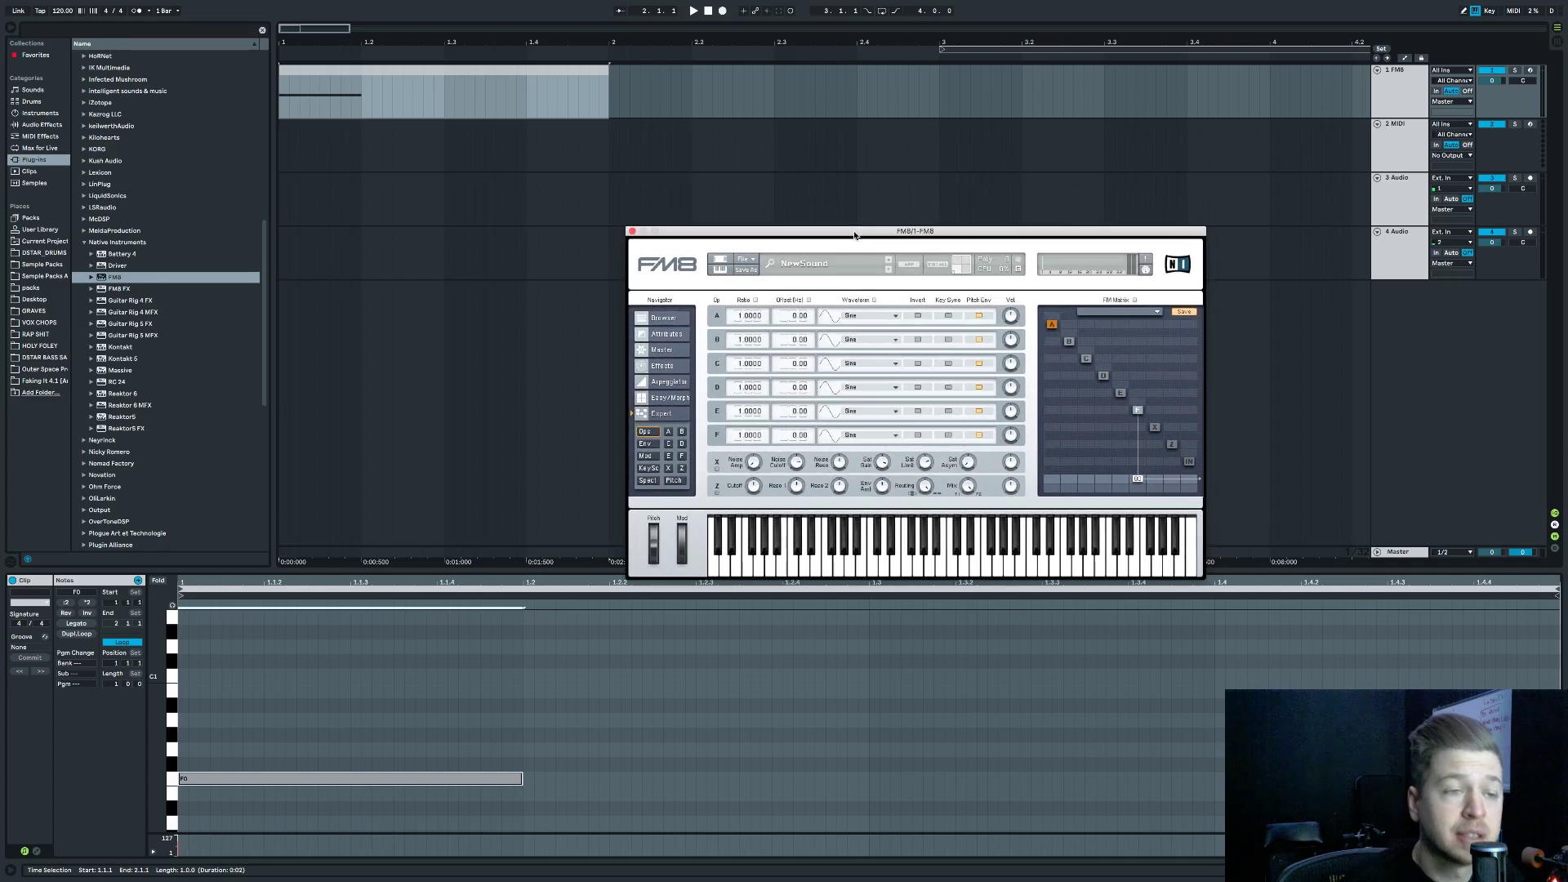
pyautogui.moveTo(855, 235); pyautogui.dragTo(855, 238)
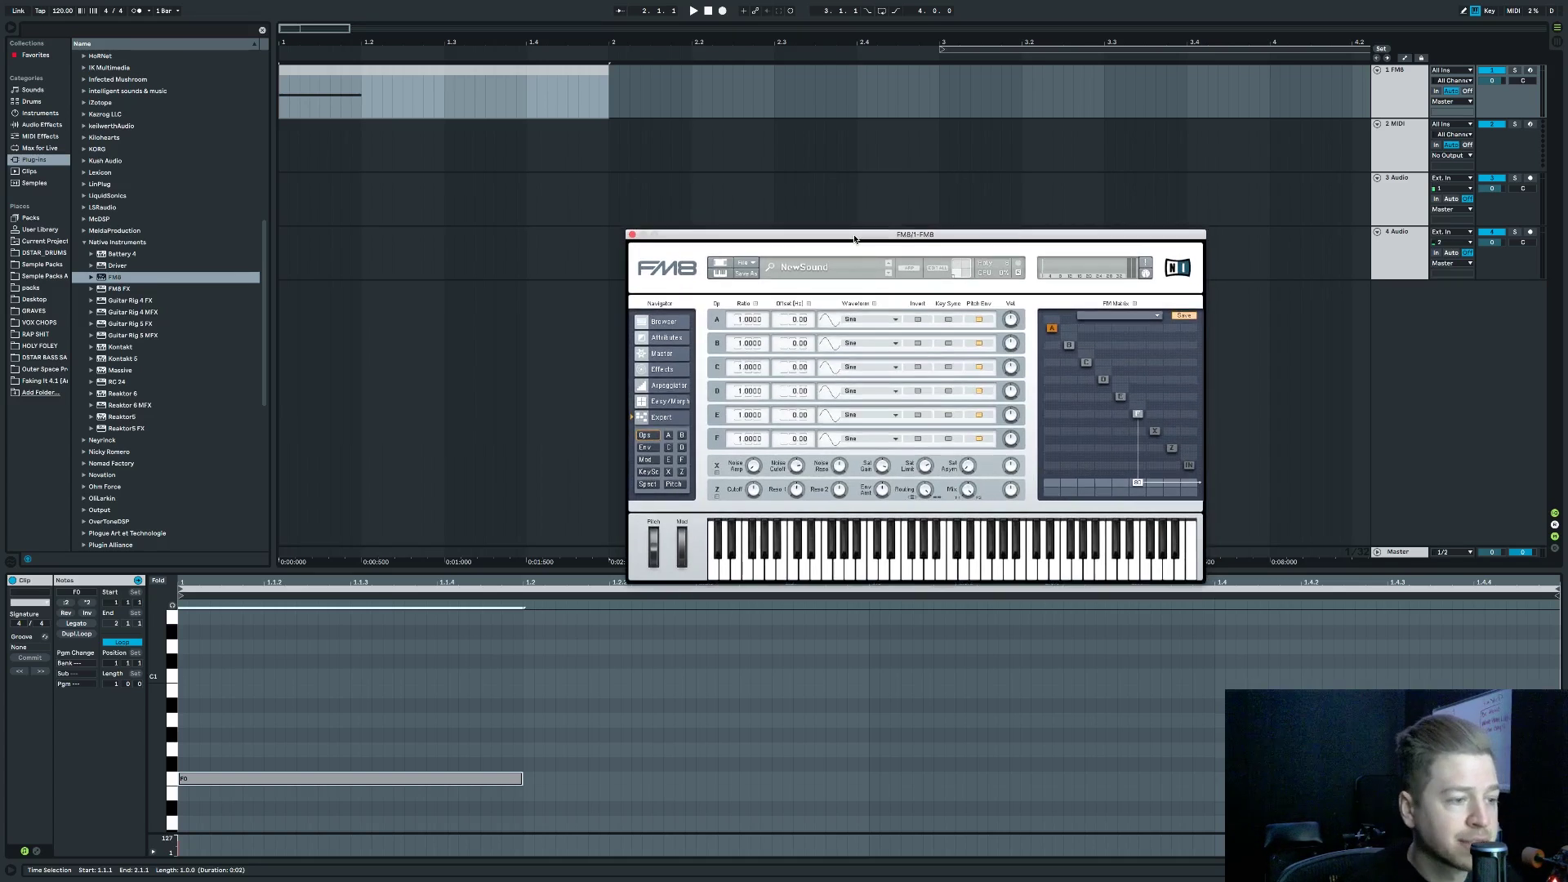
# Activate operator E in the FM matrix, bring up operator F's settings and route E into F as its modulator.
pyautogui.rightClick(1123, 399)
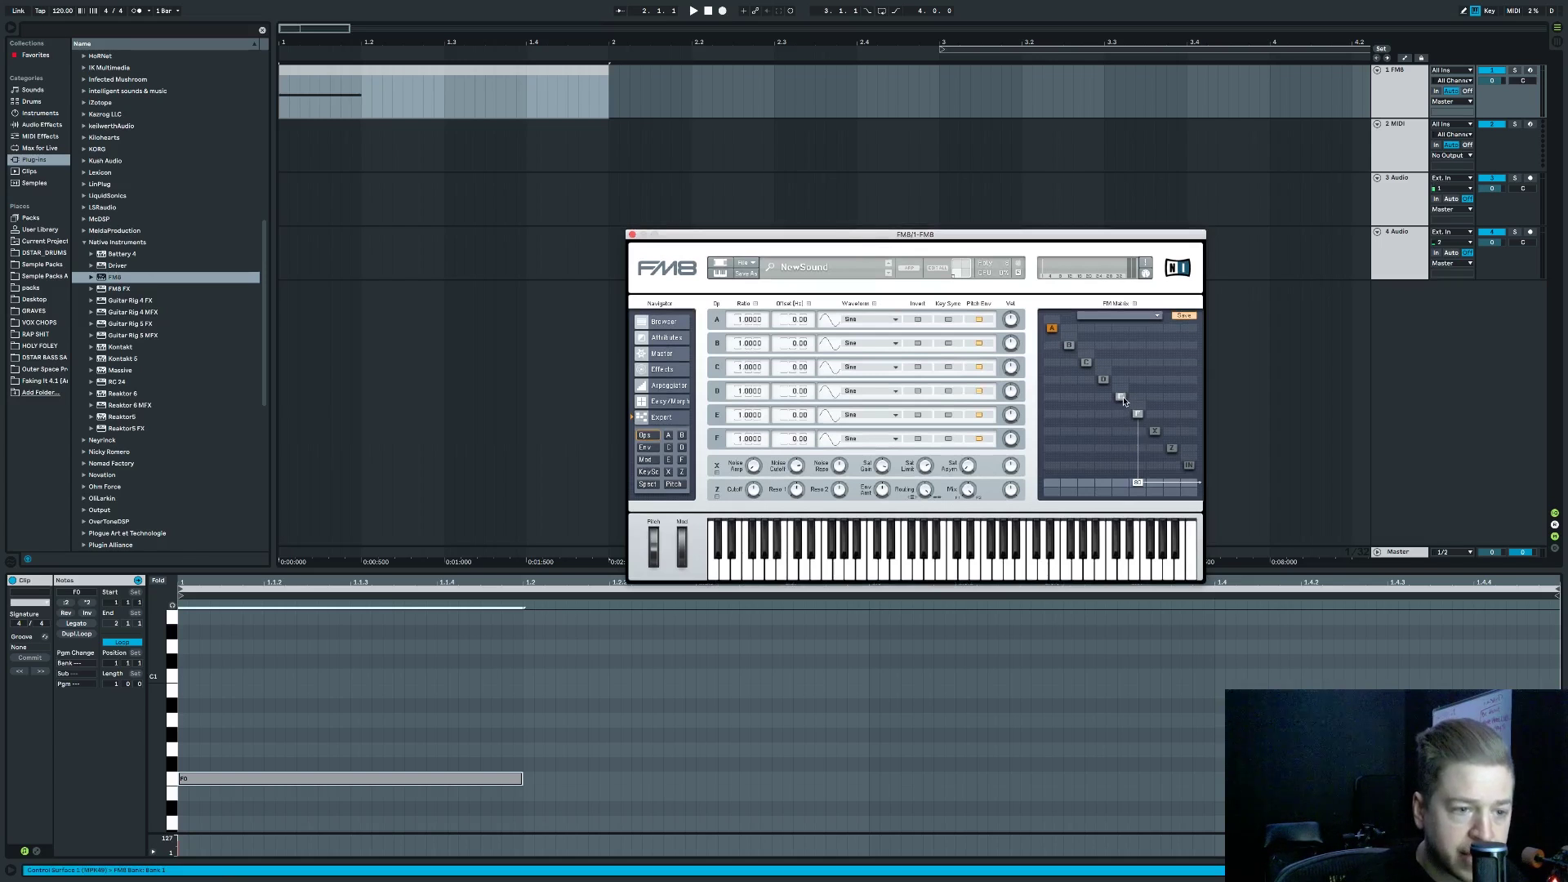
pyautogui.click(1121, 399)
pyautogui.click(1138, 416)
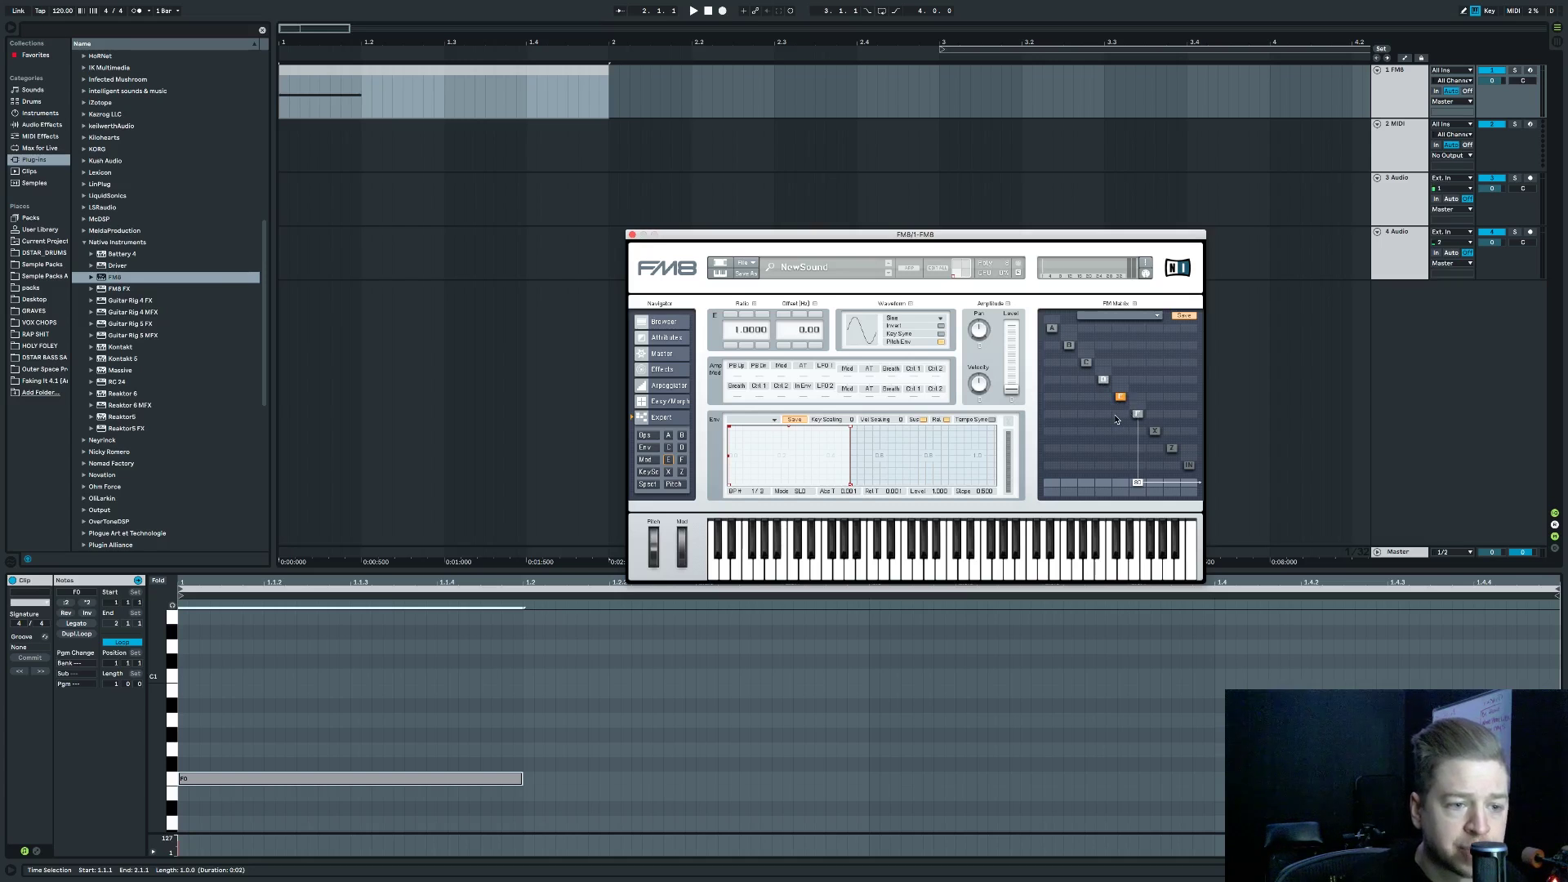
pyautogui.click(1138, 414)
pyautogui.click(1122, 397)
pyautogui.click(1139, 414)
pyautogui.click(1122, 398)
pyautogui.click(1138, 415)
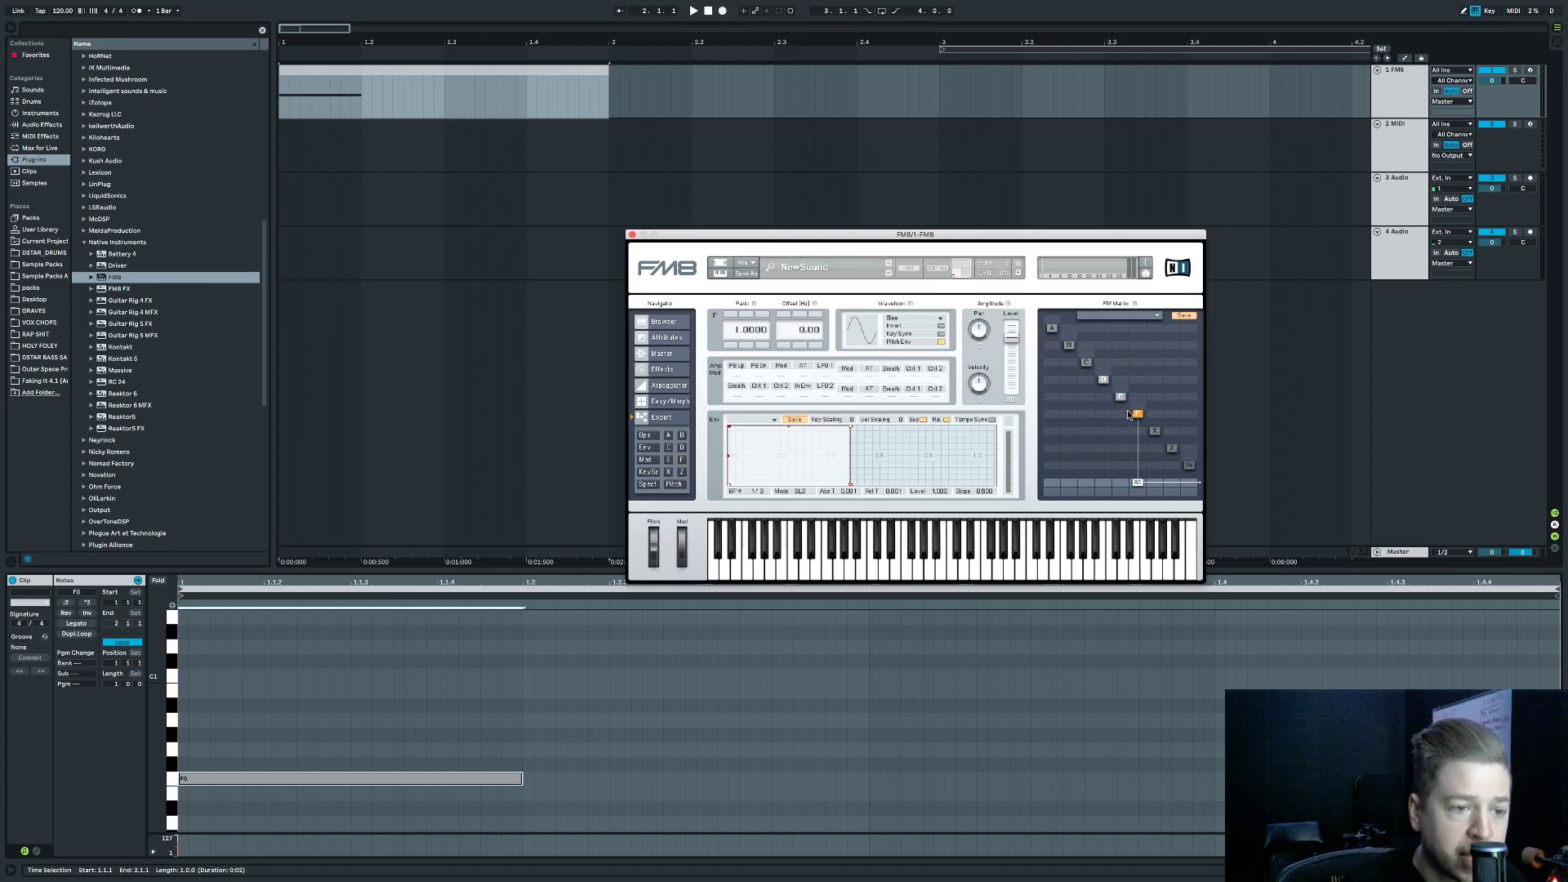
pyautogui.moveTo(1122, 415); pyautogui.dragTo(1119, 383)
# Loop the first beat of the MIDI clip, from 1.1.1 to 1.2.1, and play it.
pyautogui.moveTo(355, 105); pyautogui.dragTo(362, 102)
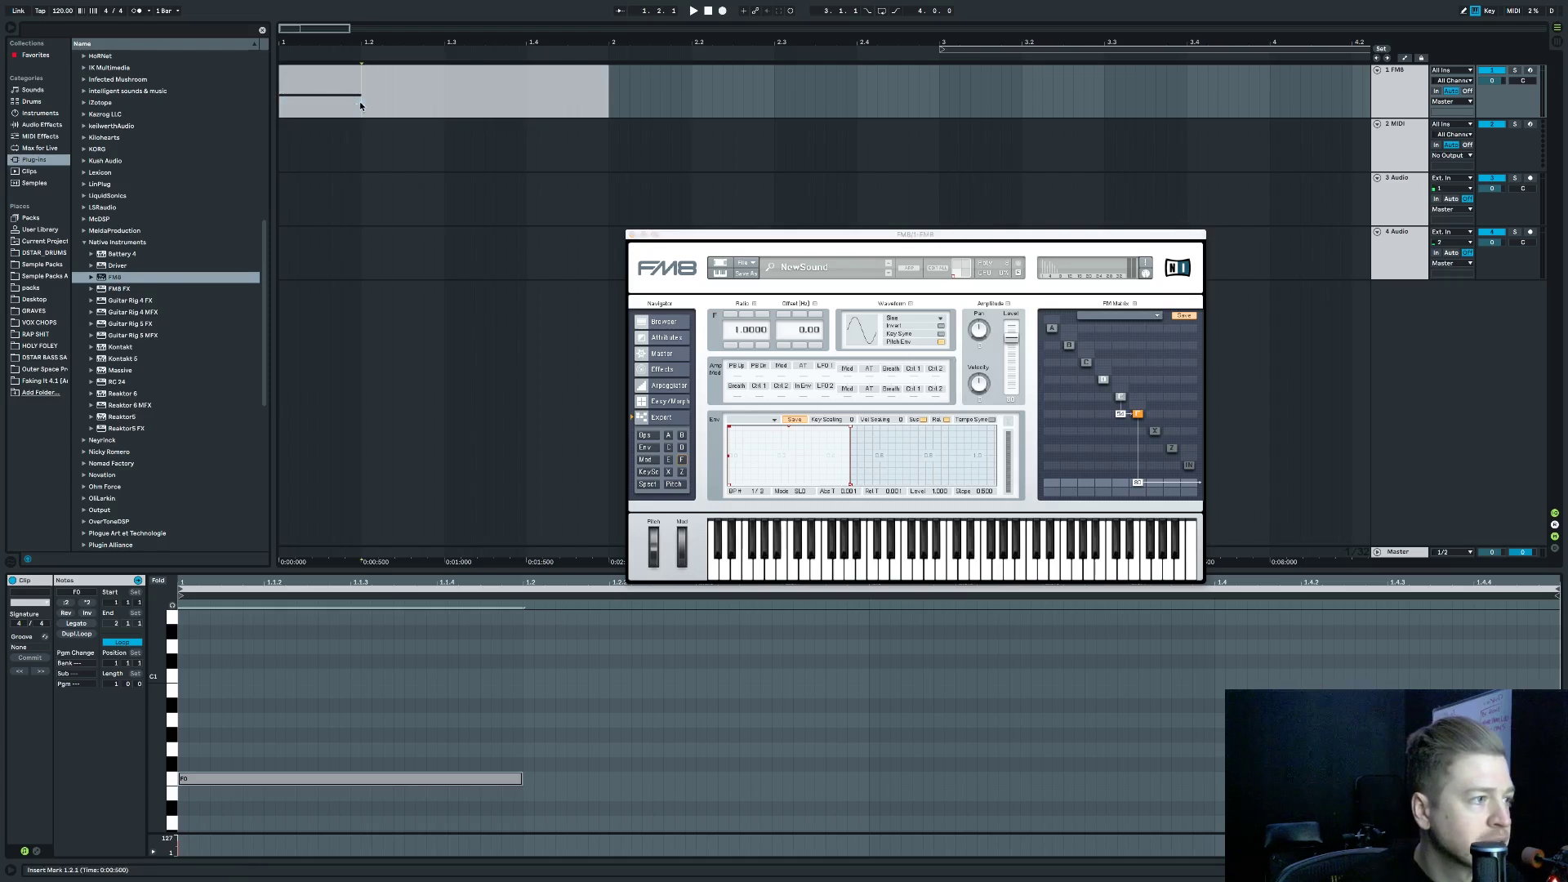
pyautogui.hotkey('ctrl', 'l')
pyautogui.press('space')
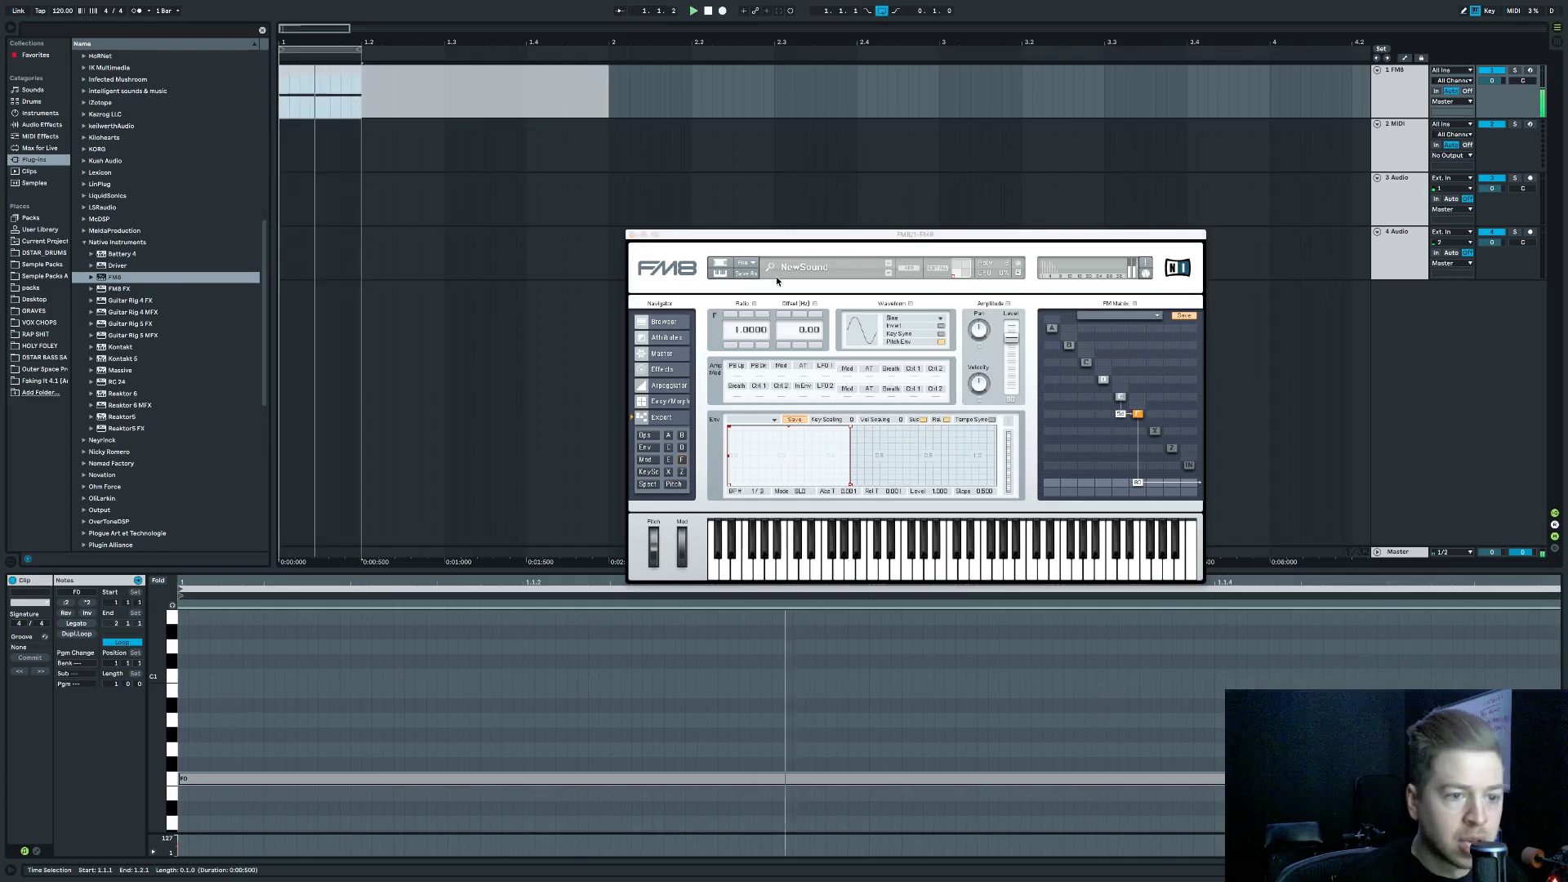
# Vary operator E's modulation amount into F during playback to compare the sine tone with and without FM.
pyautogui.moveTo(1122, 414); pyautogui.dragTo(1147, 446)
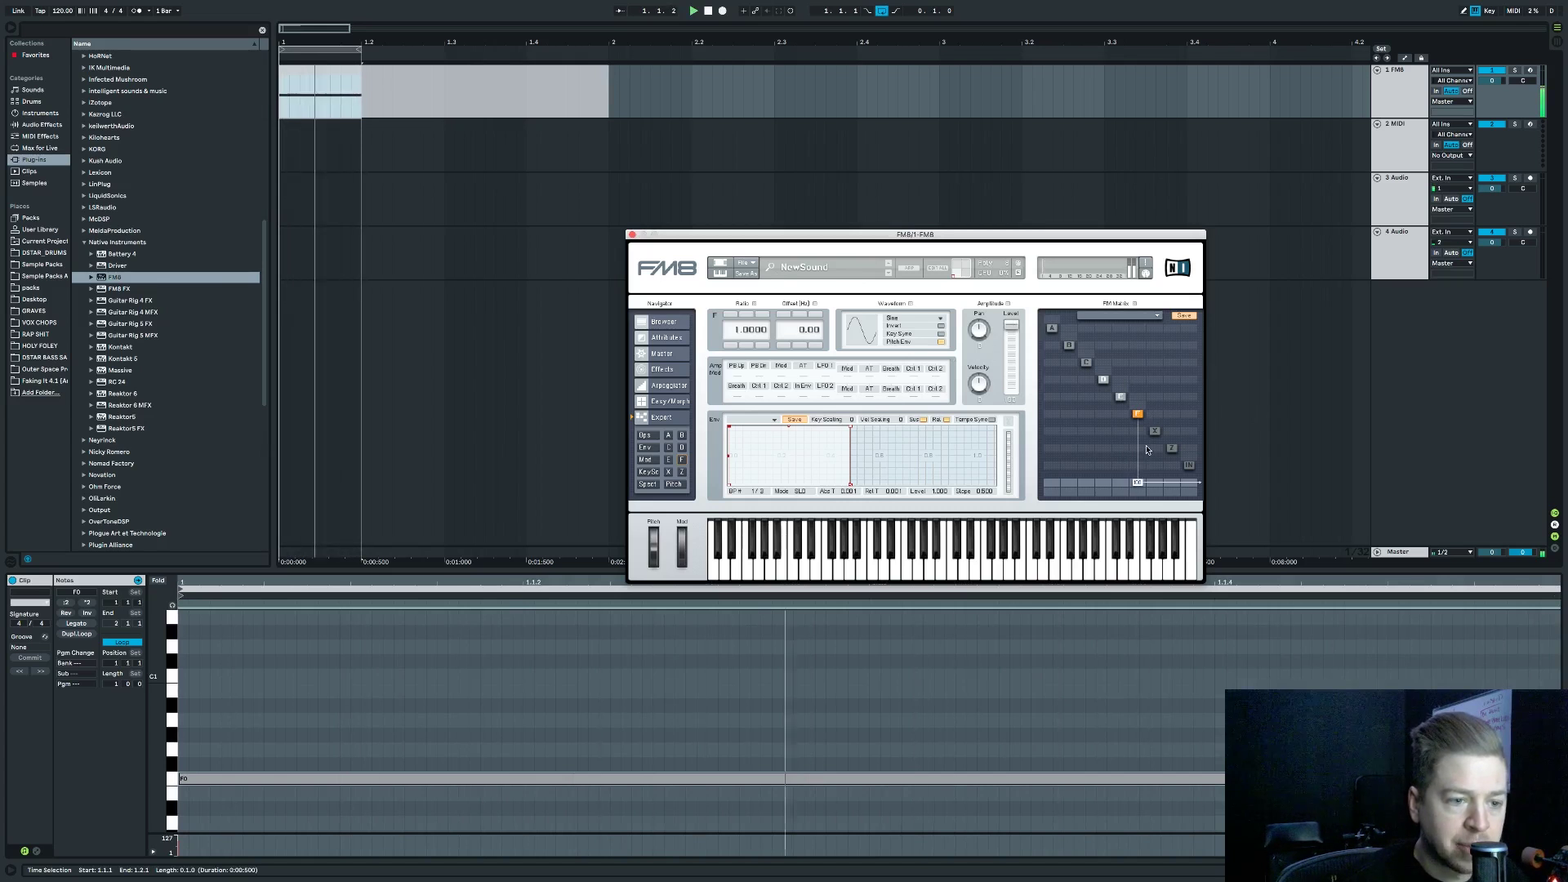
pyautogui.press('XF86AudioRaiseVolume')
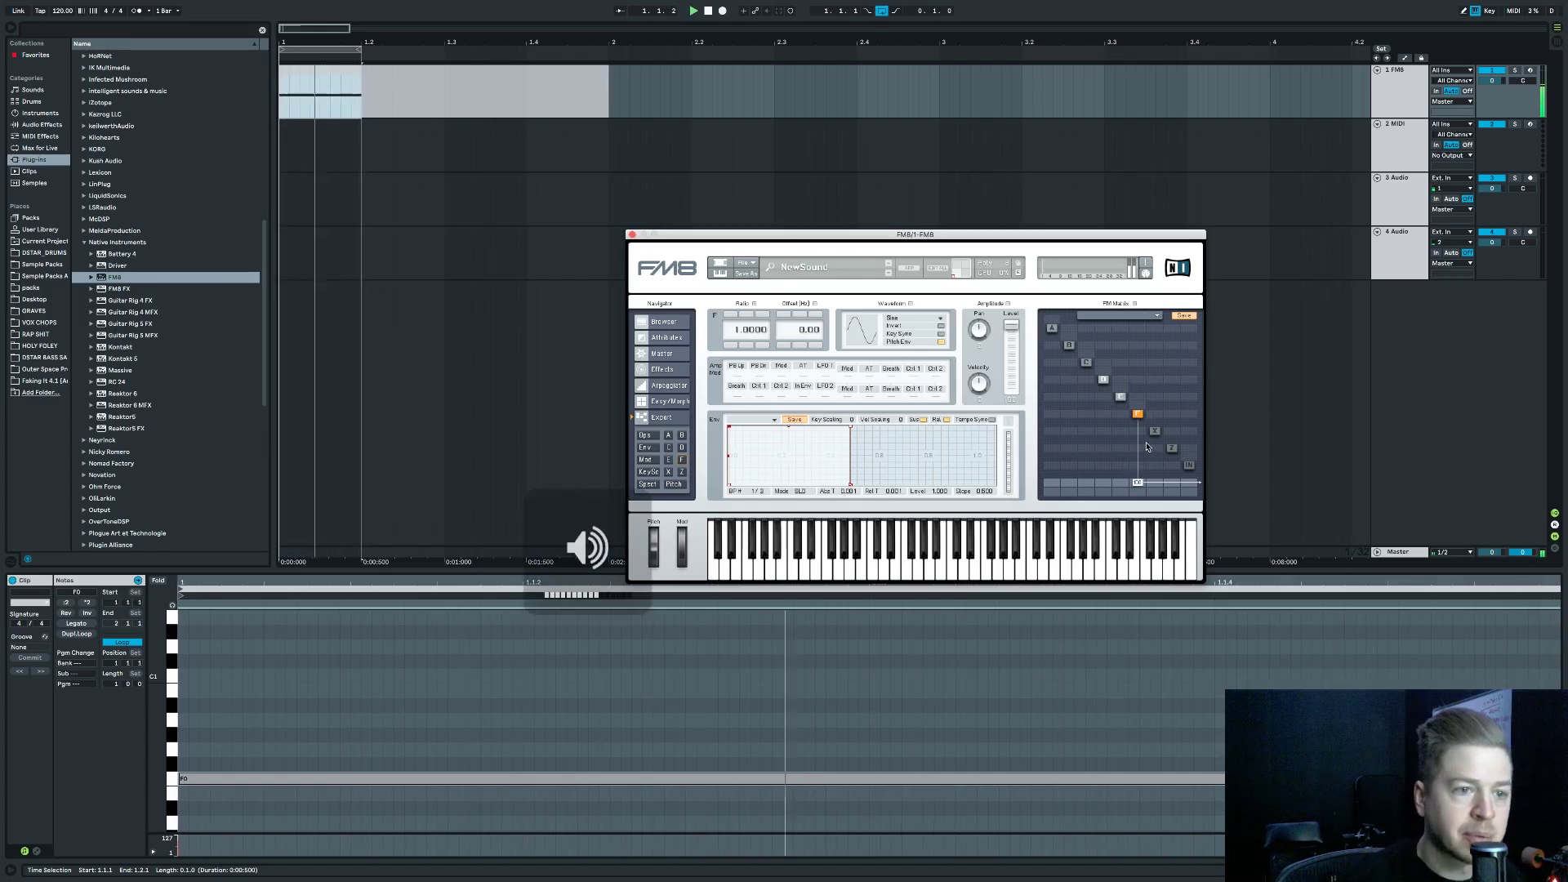
pyautogui.moveTo(1122, 415); pyautogui.dragTo(1131, 373)
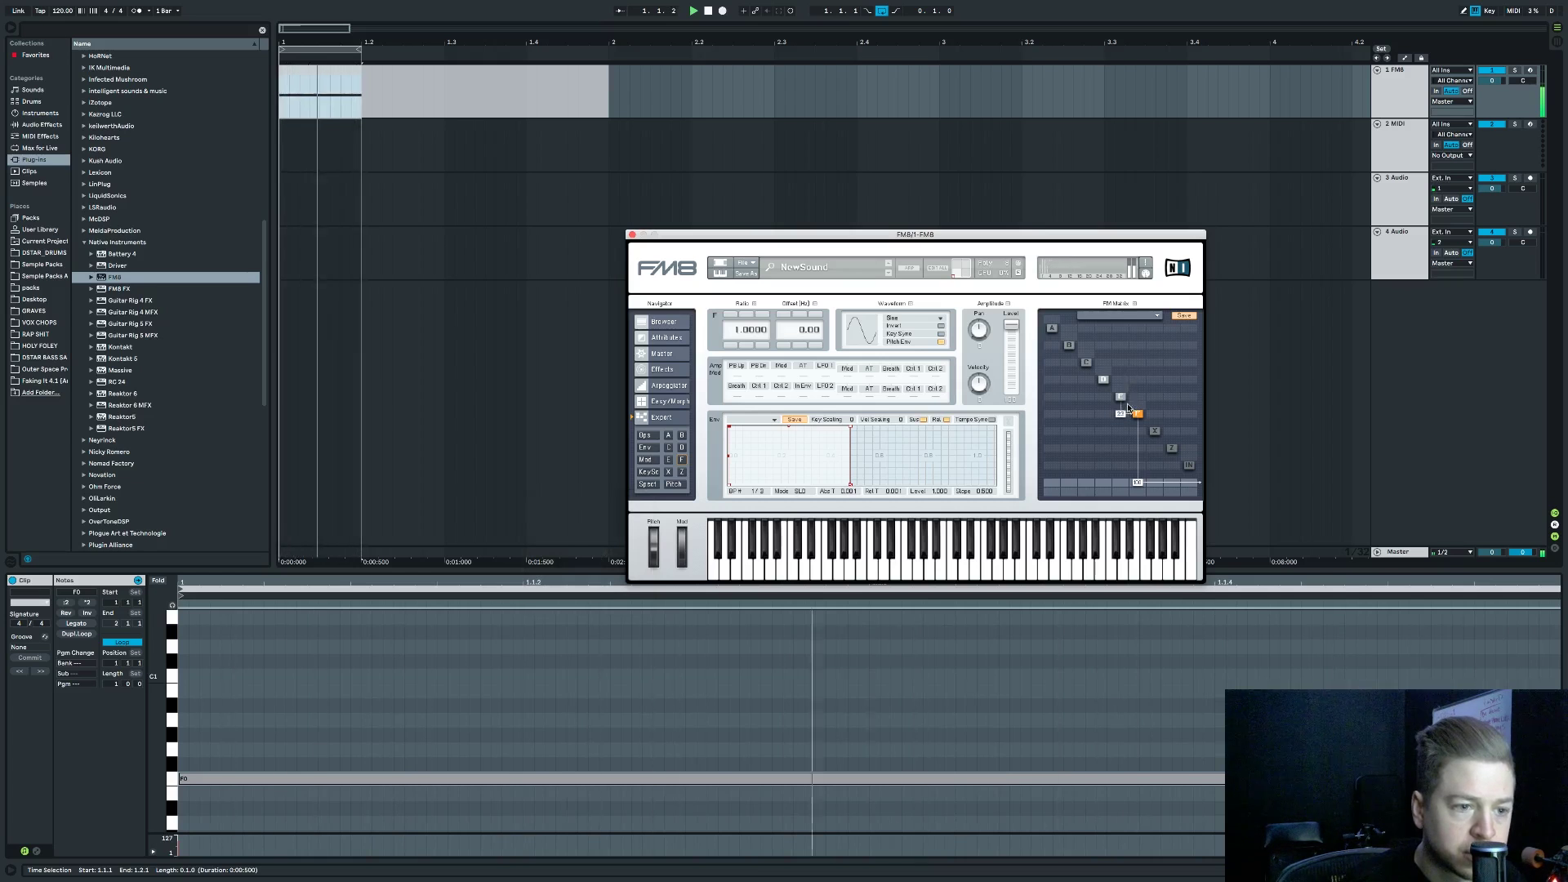
pyautogui.press('super+Tab')
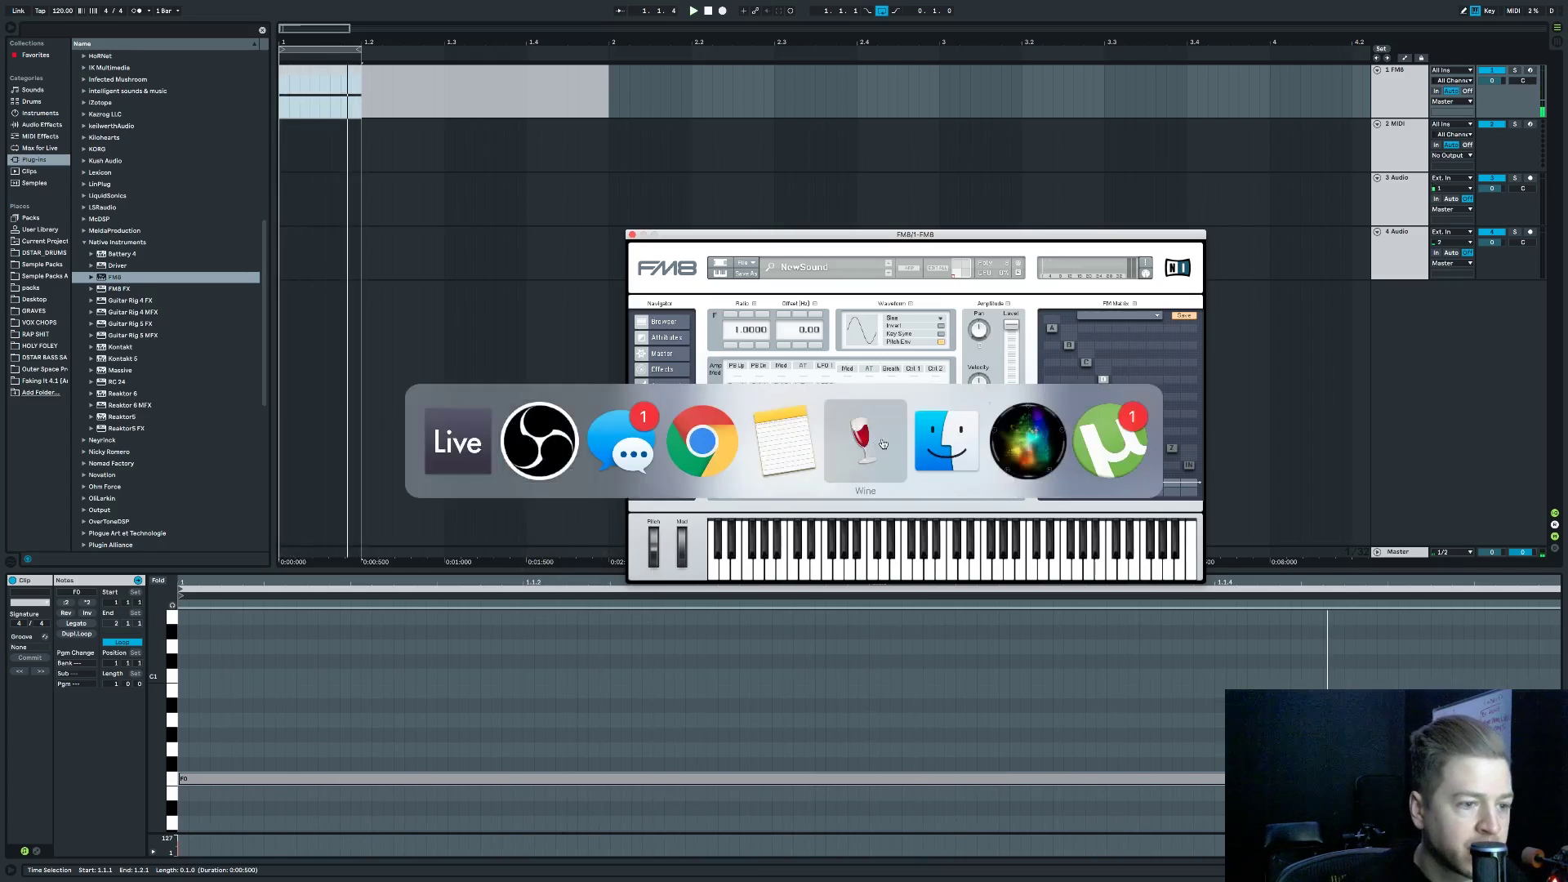
pyautogui.press('super+Tab')
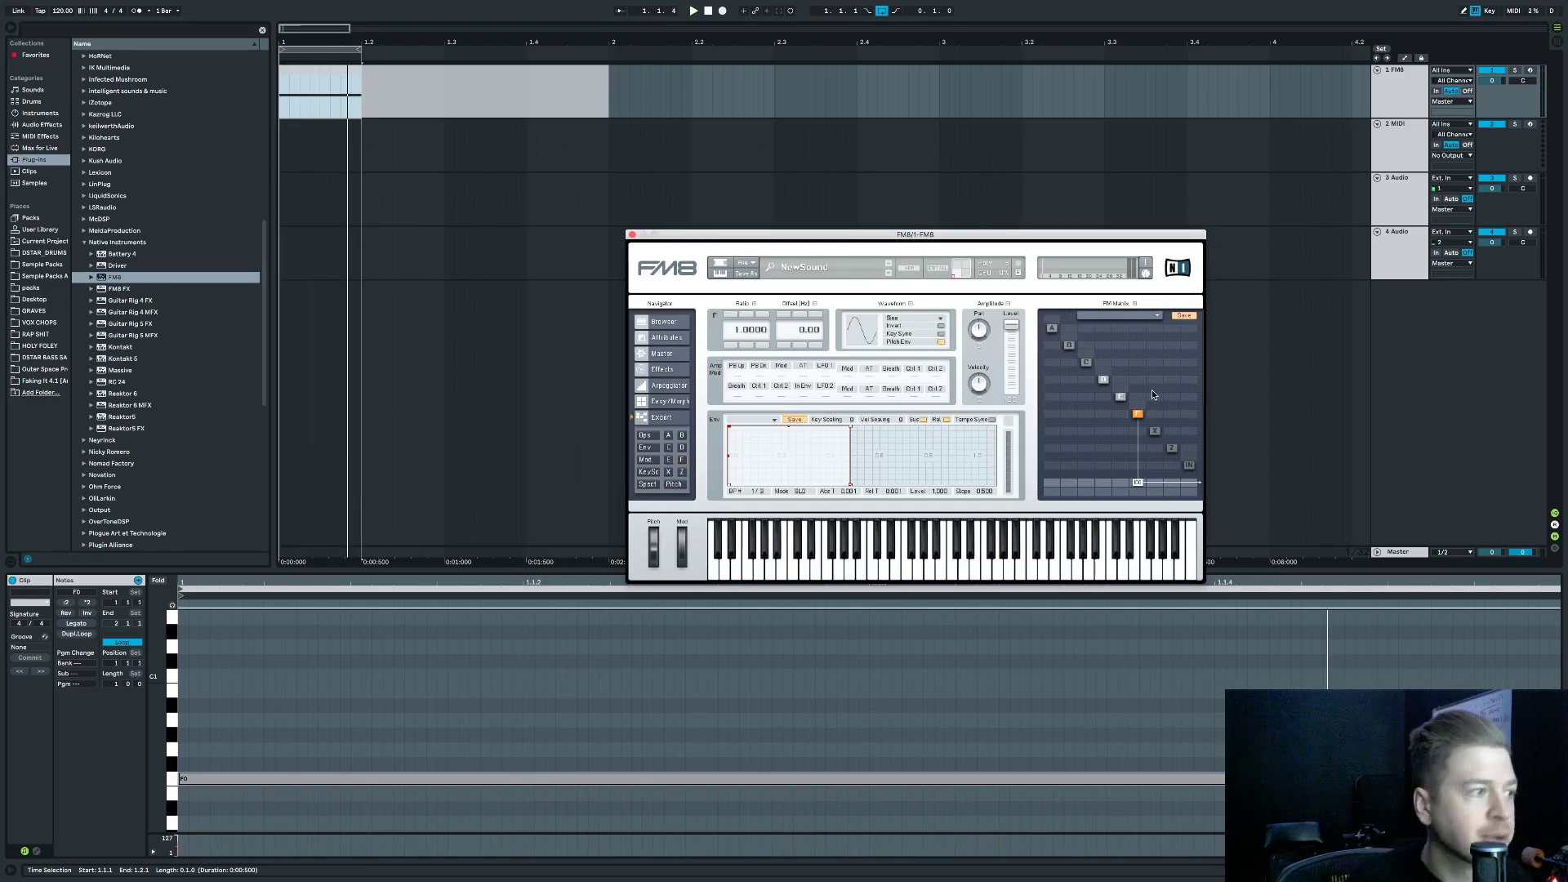
pyautogui.press('space')
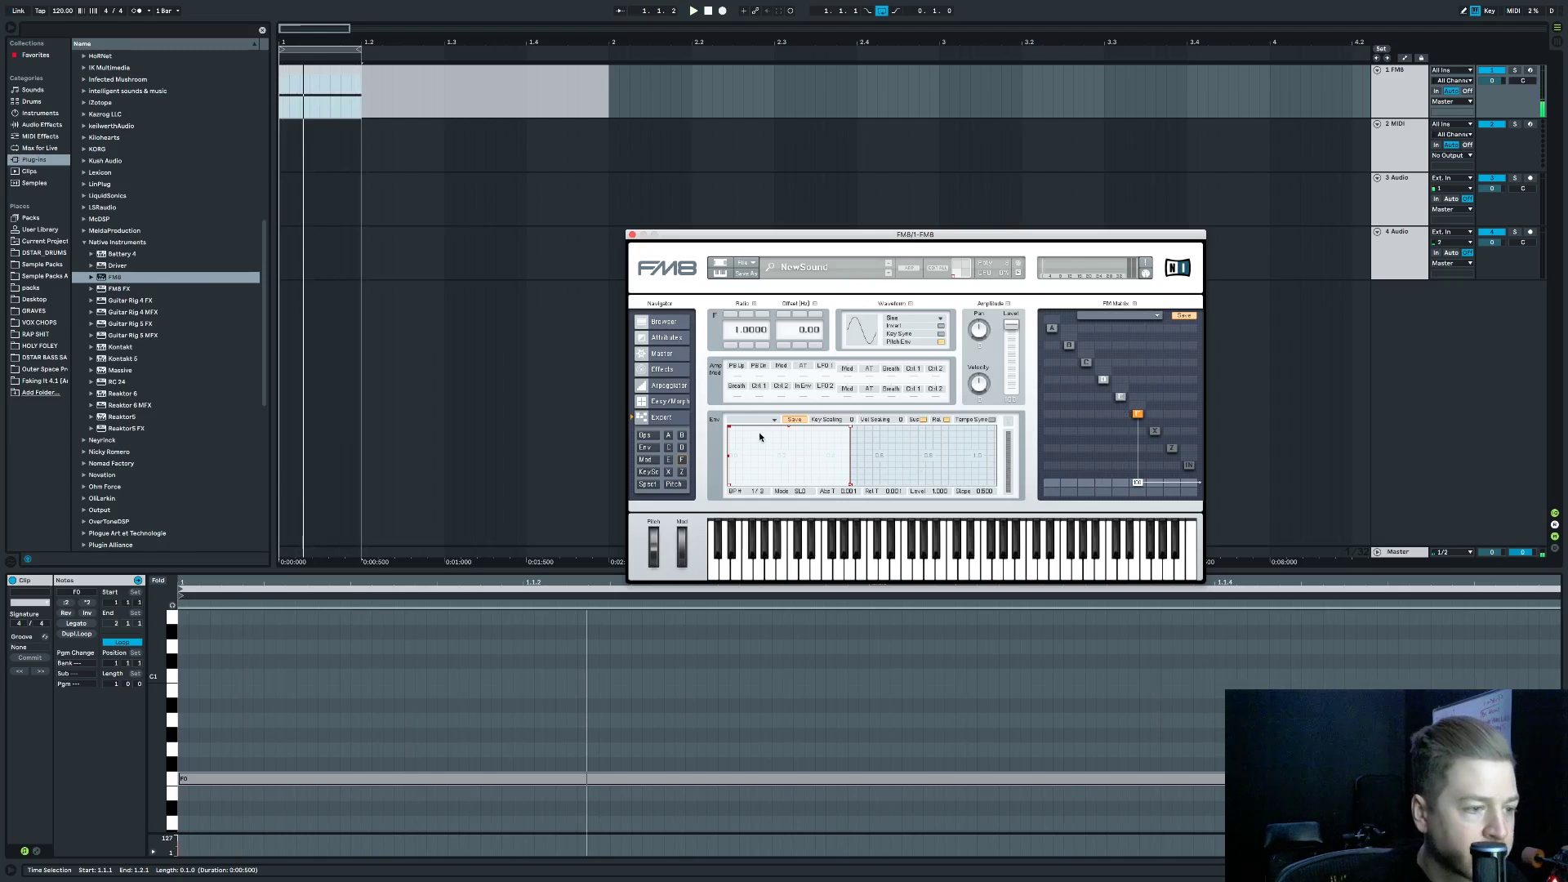
# Enable tempo sync for operator F's envelope and lengthen its attack into a gradual ramp.
pyautogui.click(991, 420)
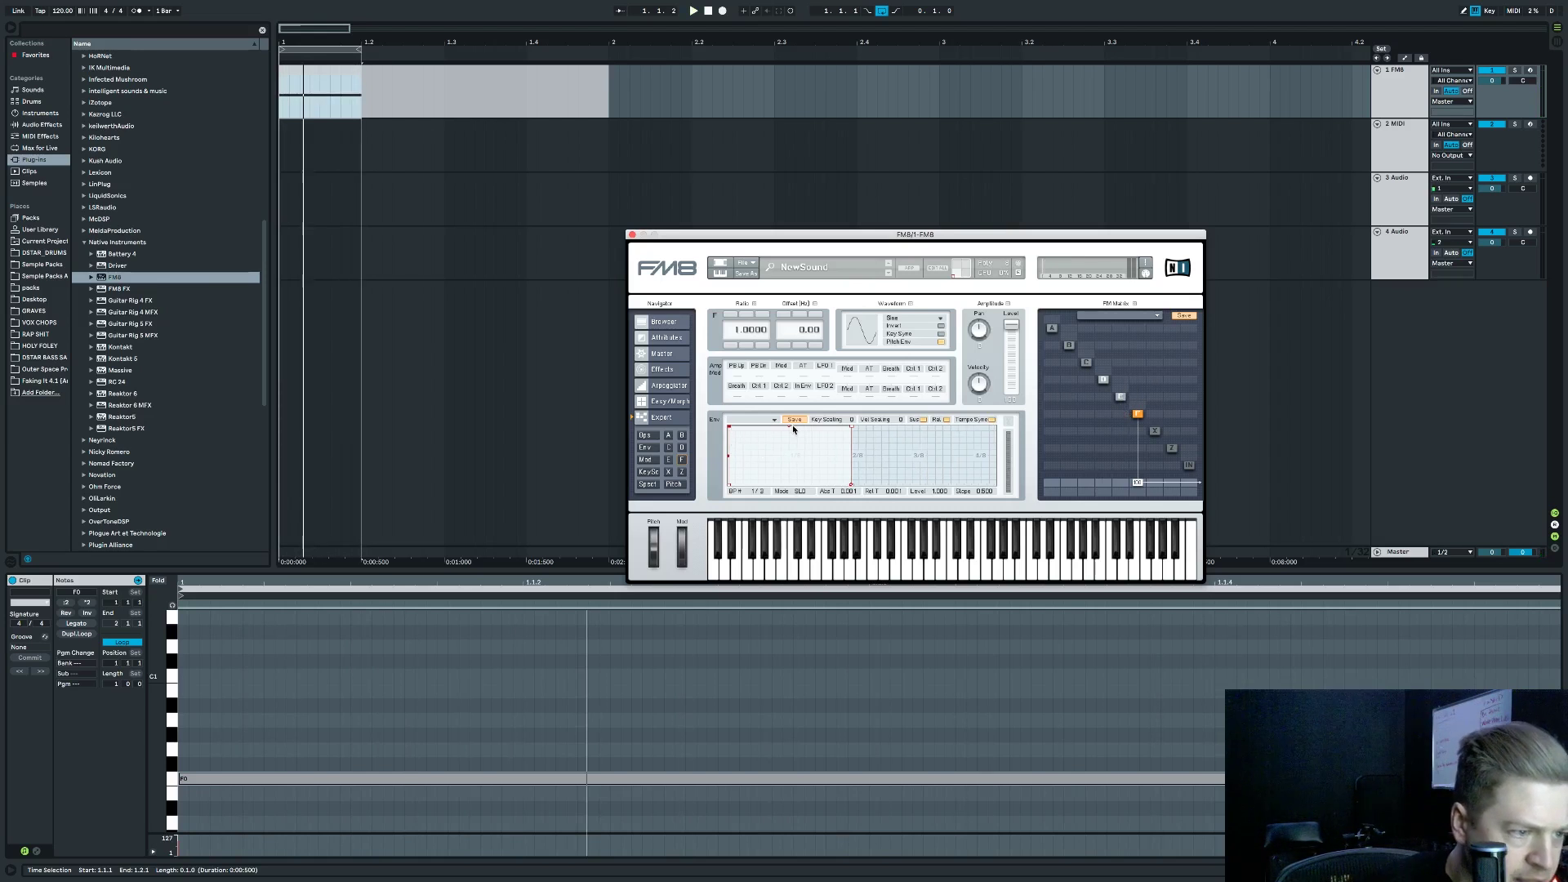
pyautogui.moveTo(733, 431); pyautogui.dragTo(796, 424)
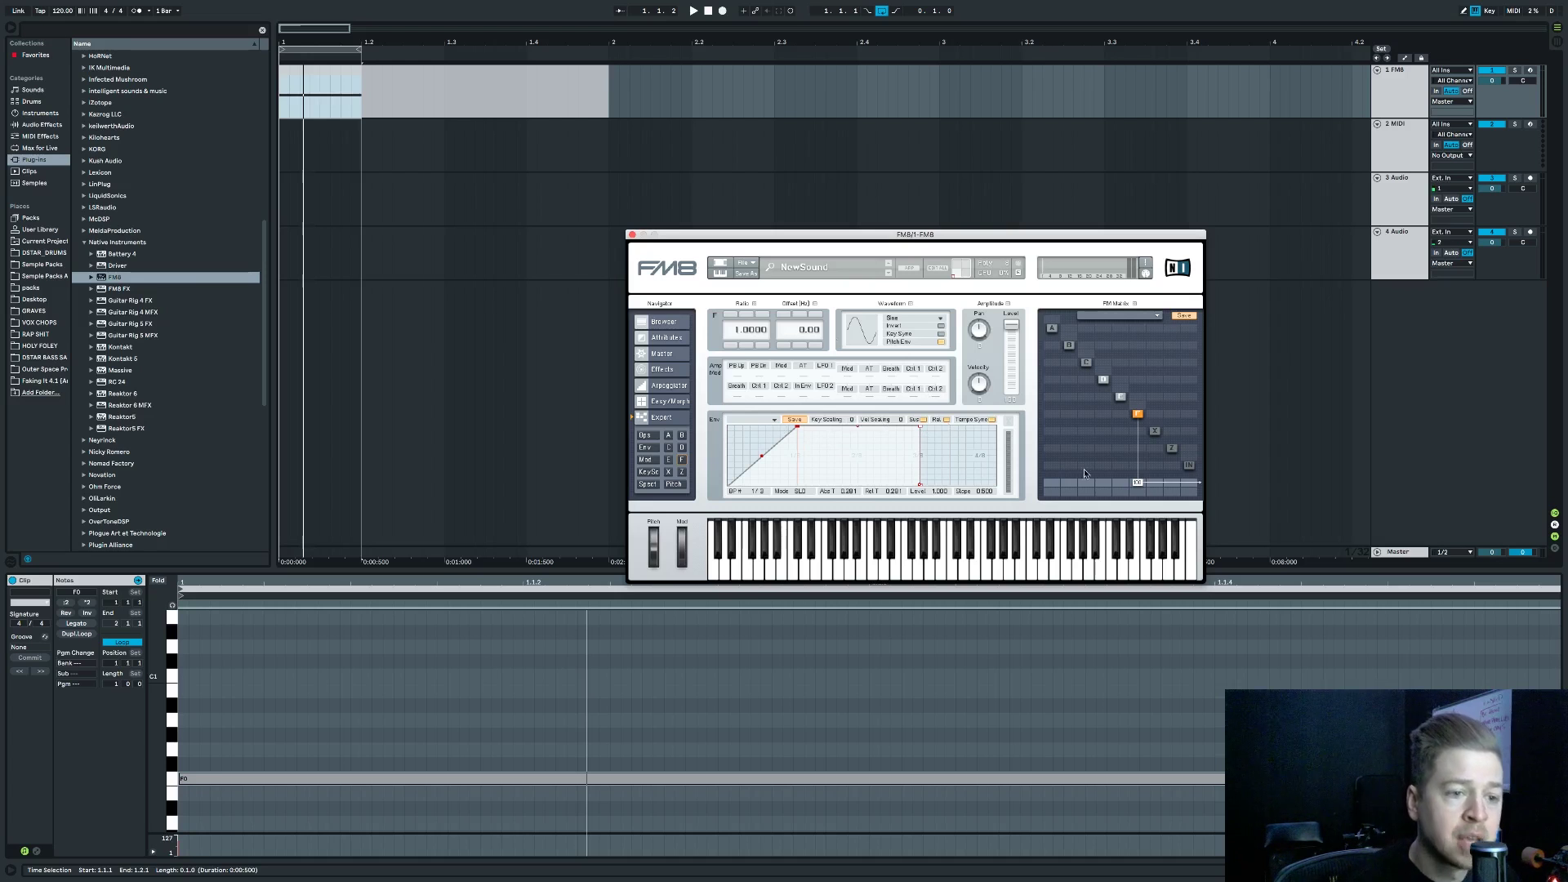
# Route operator E into F again in the FM matrix and adjust the modulation amount while the loop plays.
pyautogui.moveTo(1120, 414); pyautogui.dragTo(1126, 398)
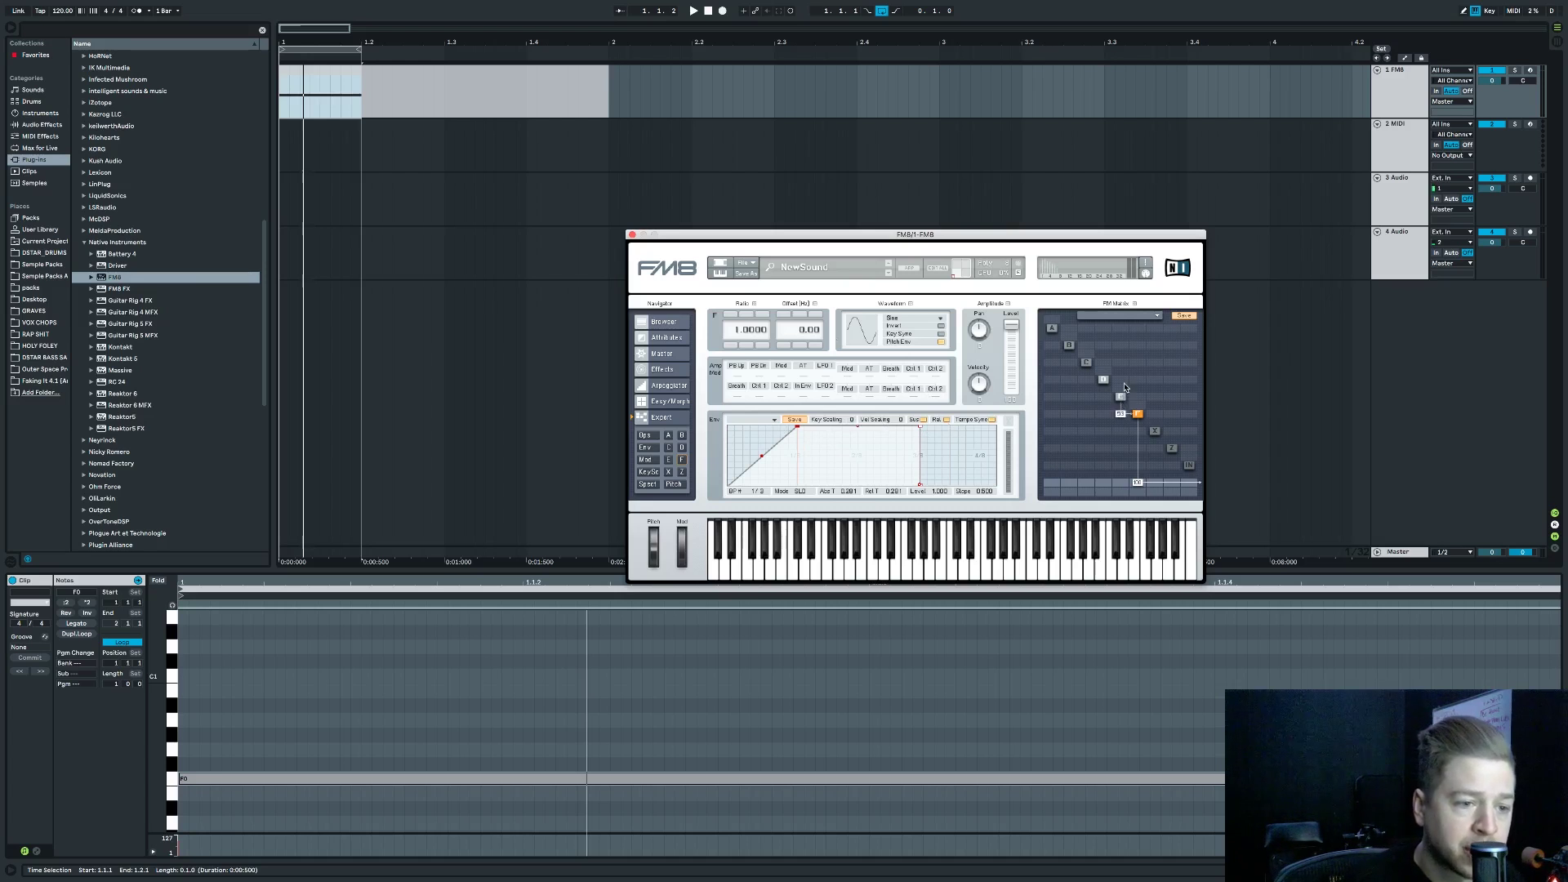
pyautogui.press('space')
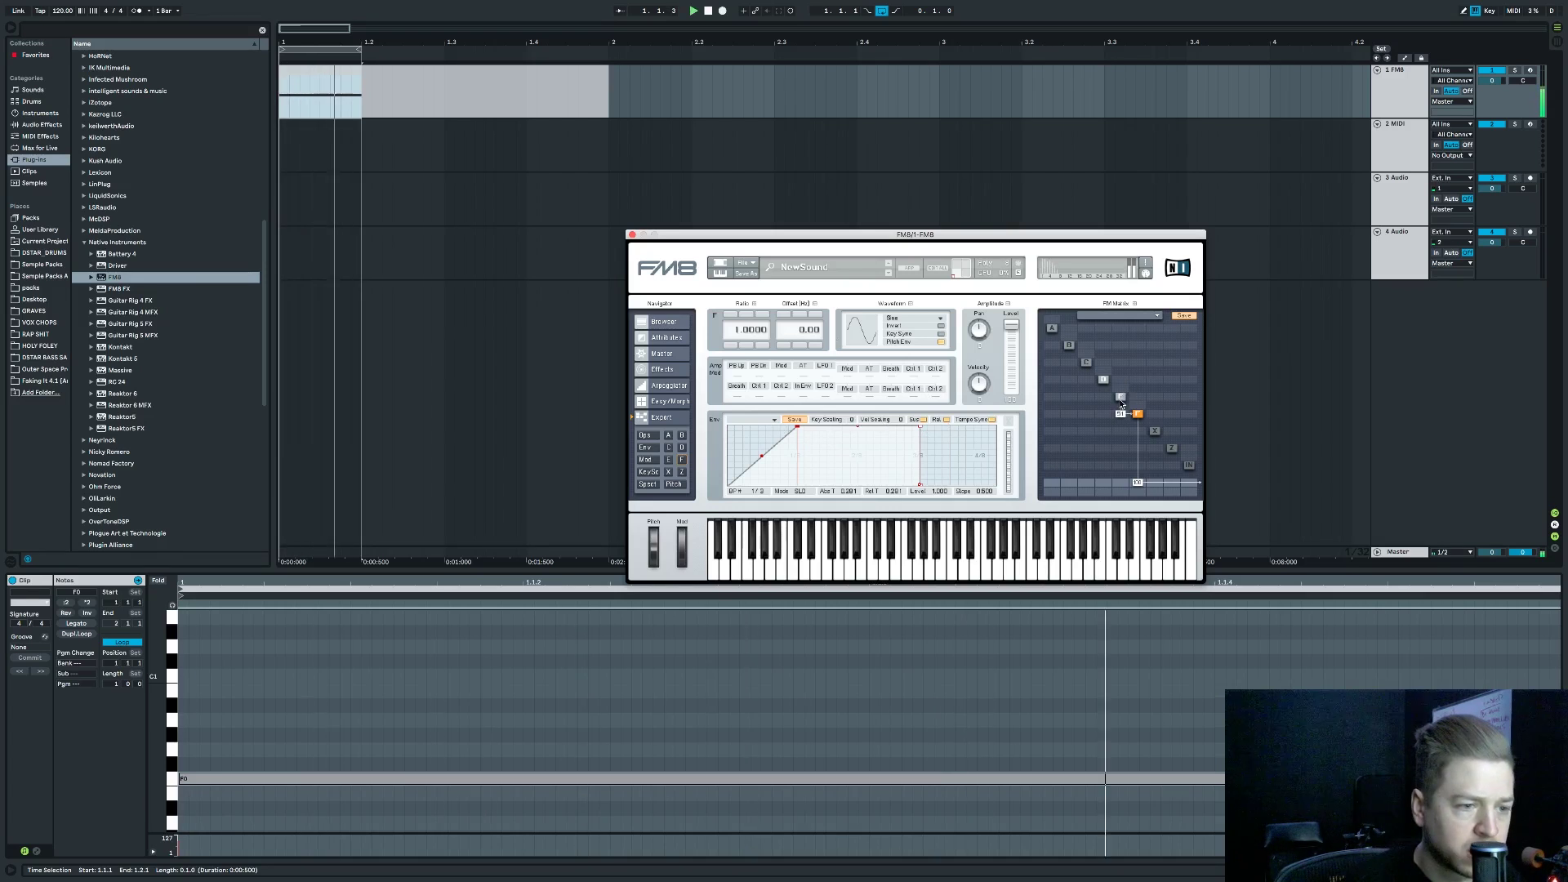
pyautogui.moveTo(1122, 404); pyautogui.dragTo(1128, 404)
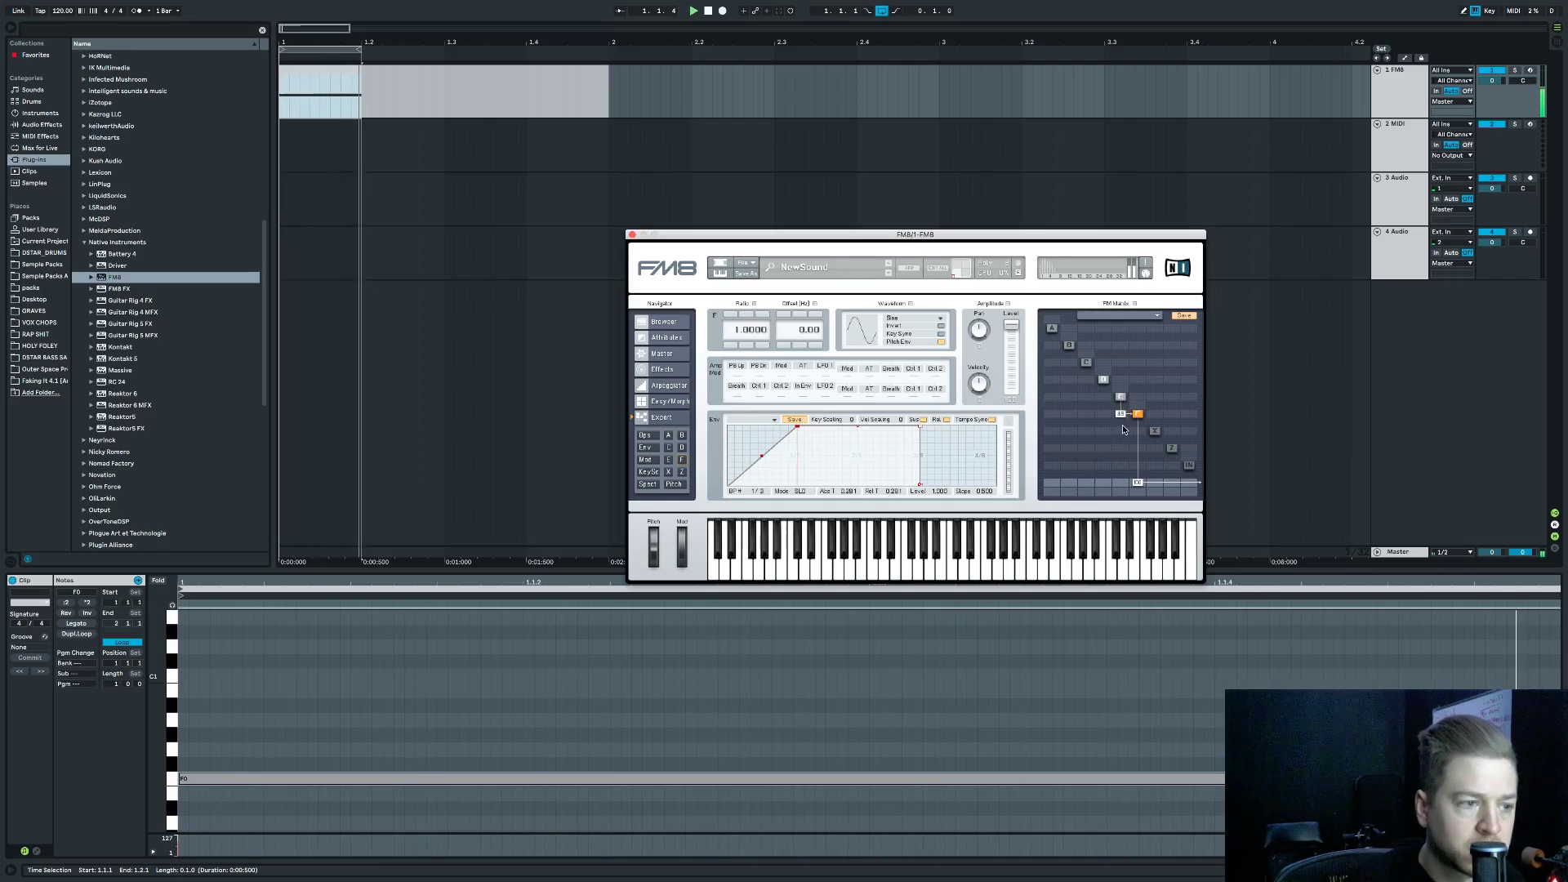
# Set operator F's ratio to 2.0000.
pyautogui.click(731, 318)
pyautogui.click(731, 317)
pyautogui.click(731, 318)
pyautogui.click(732, 346)
pyautogui.click(732, 346)
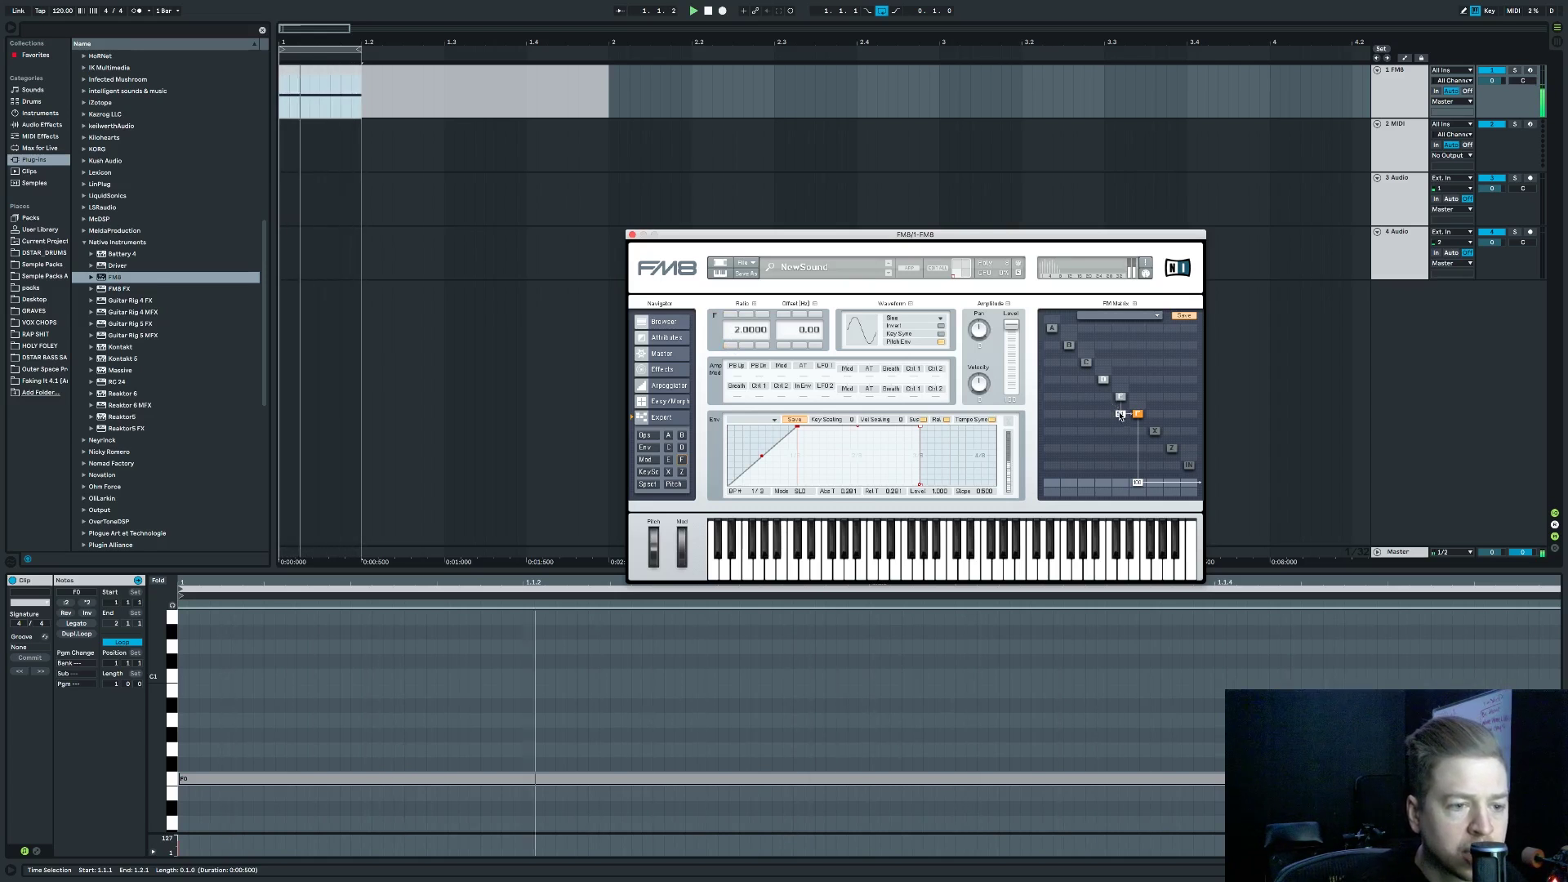
# Try harmonically richer waveforms, including 1+7, on operator E and adjust its modulation amount into F during playback.
pyautogui.moveTo(1123, 415); pyautogui.dragTo(1109, 377)
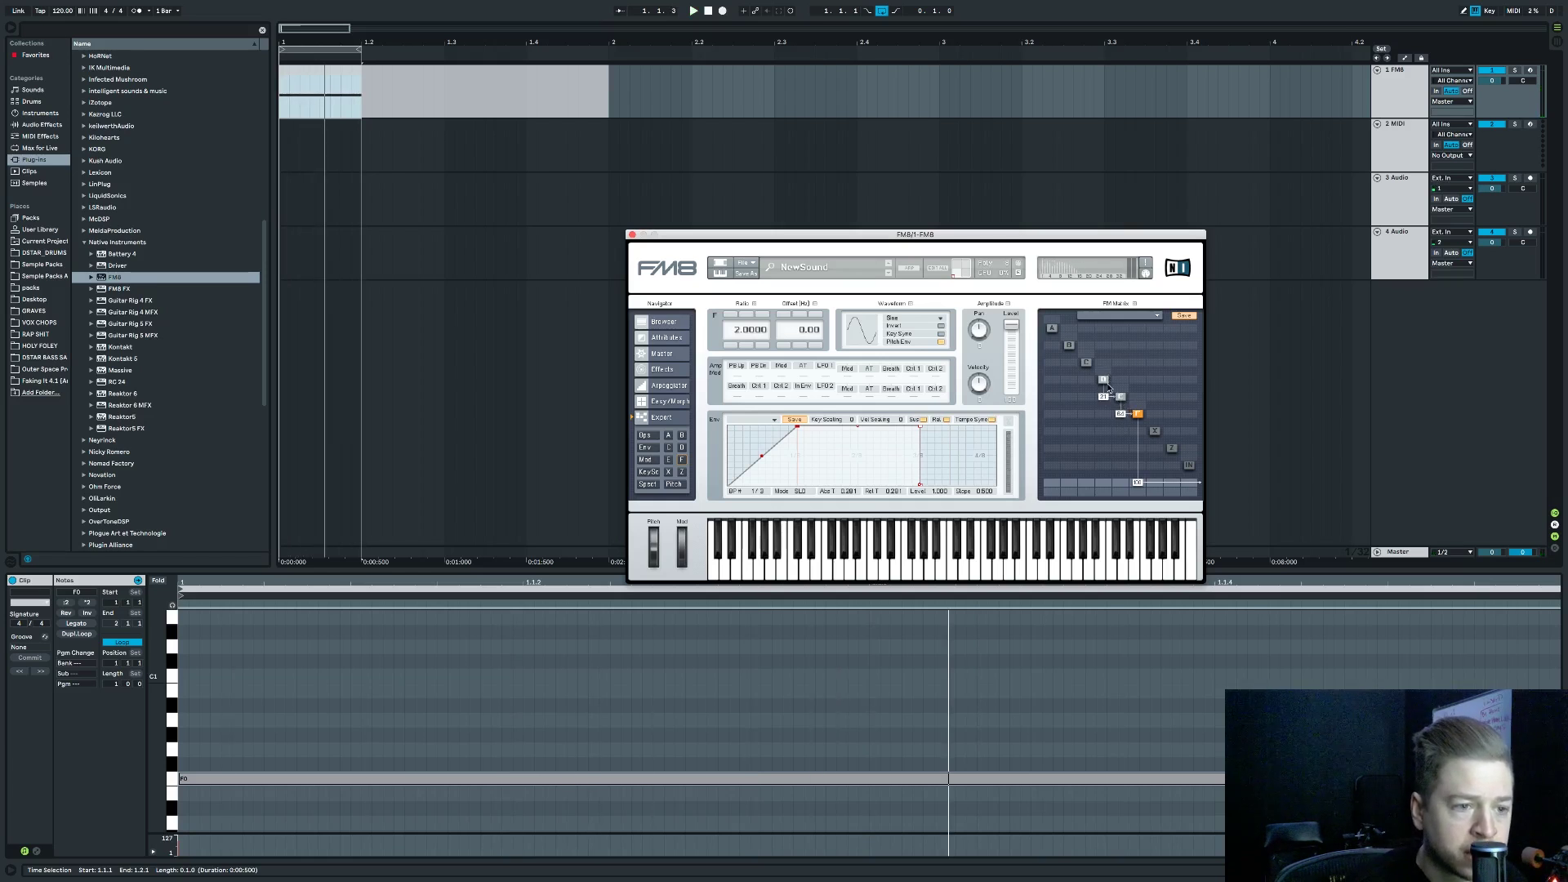
pyautogui.click(1103, 380)
pyautogui.click(1122, 397)
pyautogui.click(895, 324)
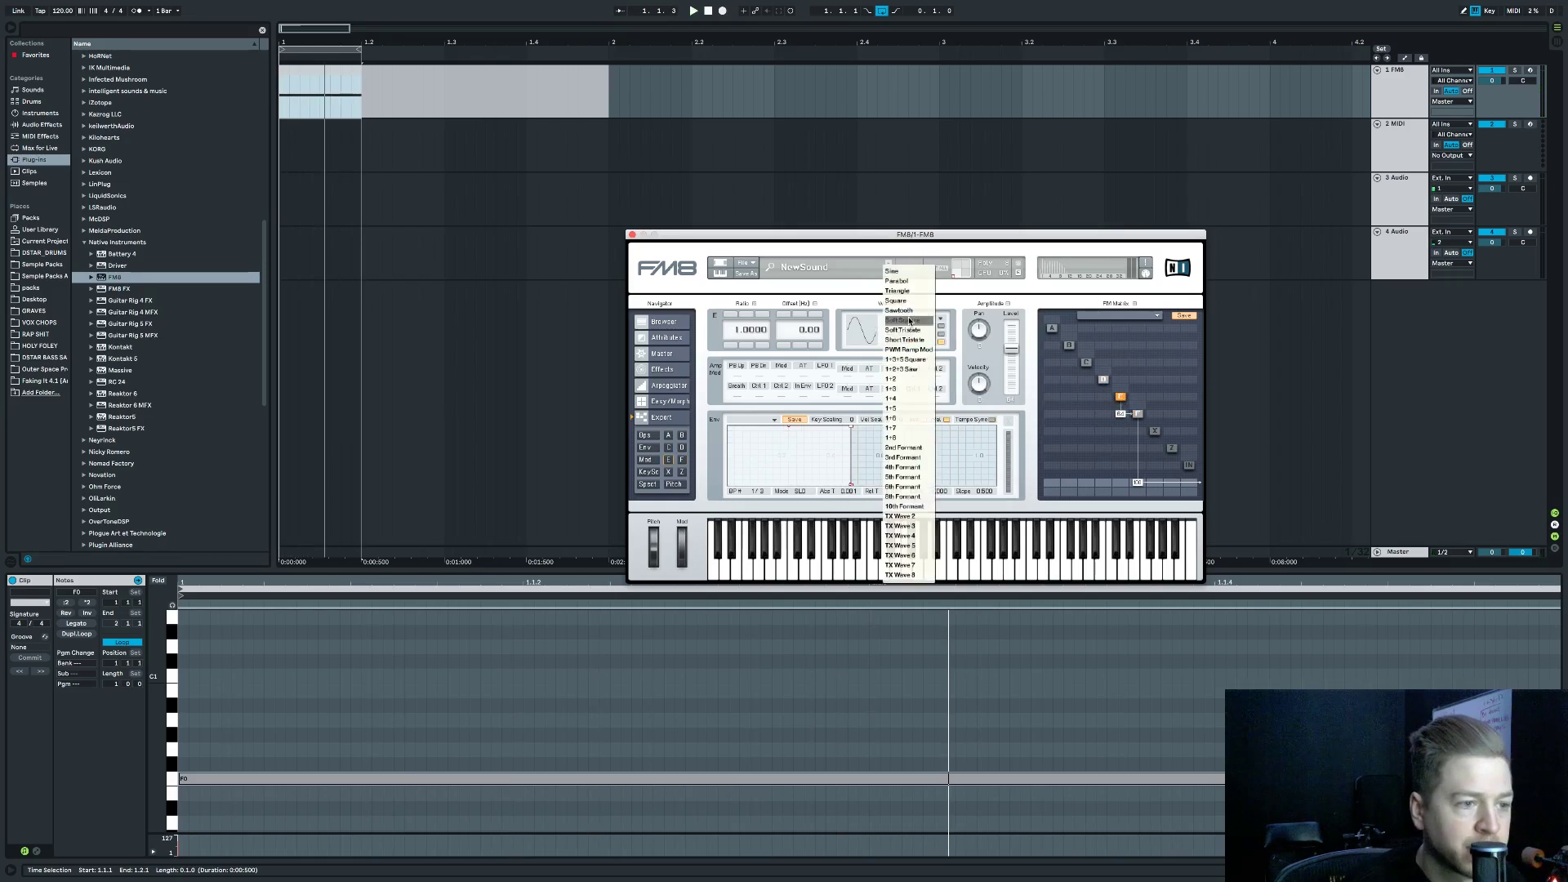
pyautogui.click(903, 416)
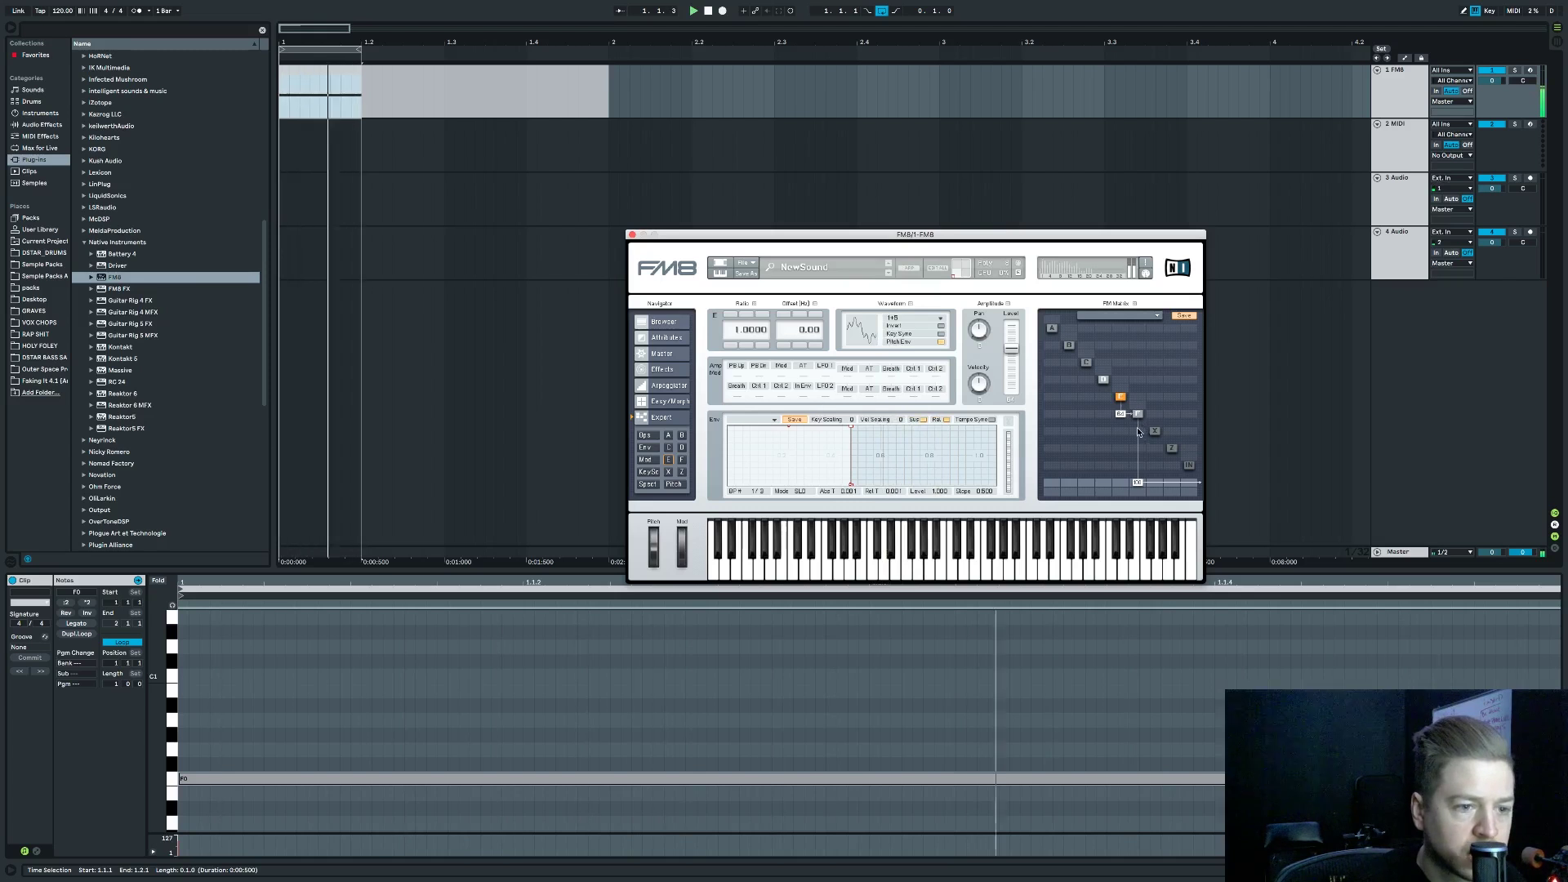
pyautogui.moveTo(1121, 414); pyautogui.dragTo(1120, 425)
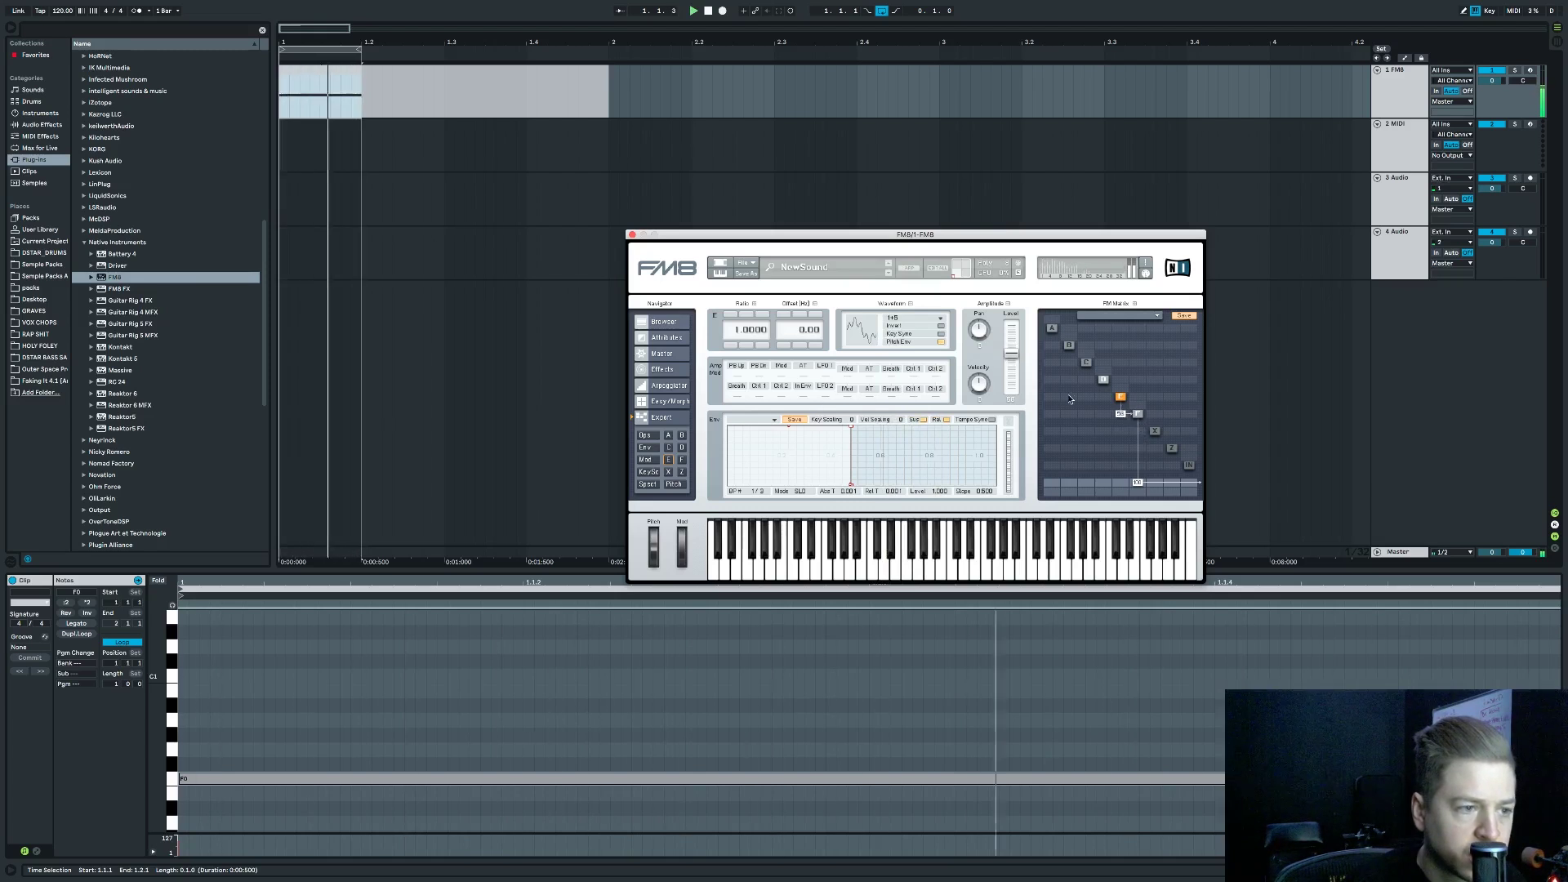
pyautogui.click(898, 318)
pyautogui.click(895, 428)
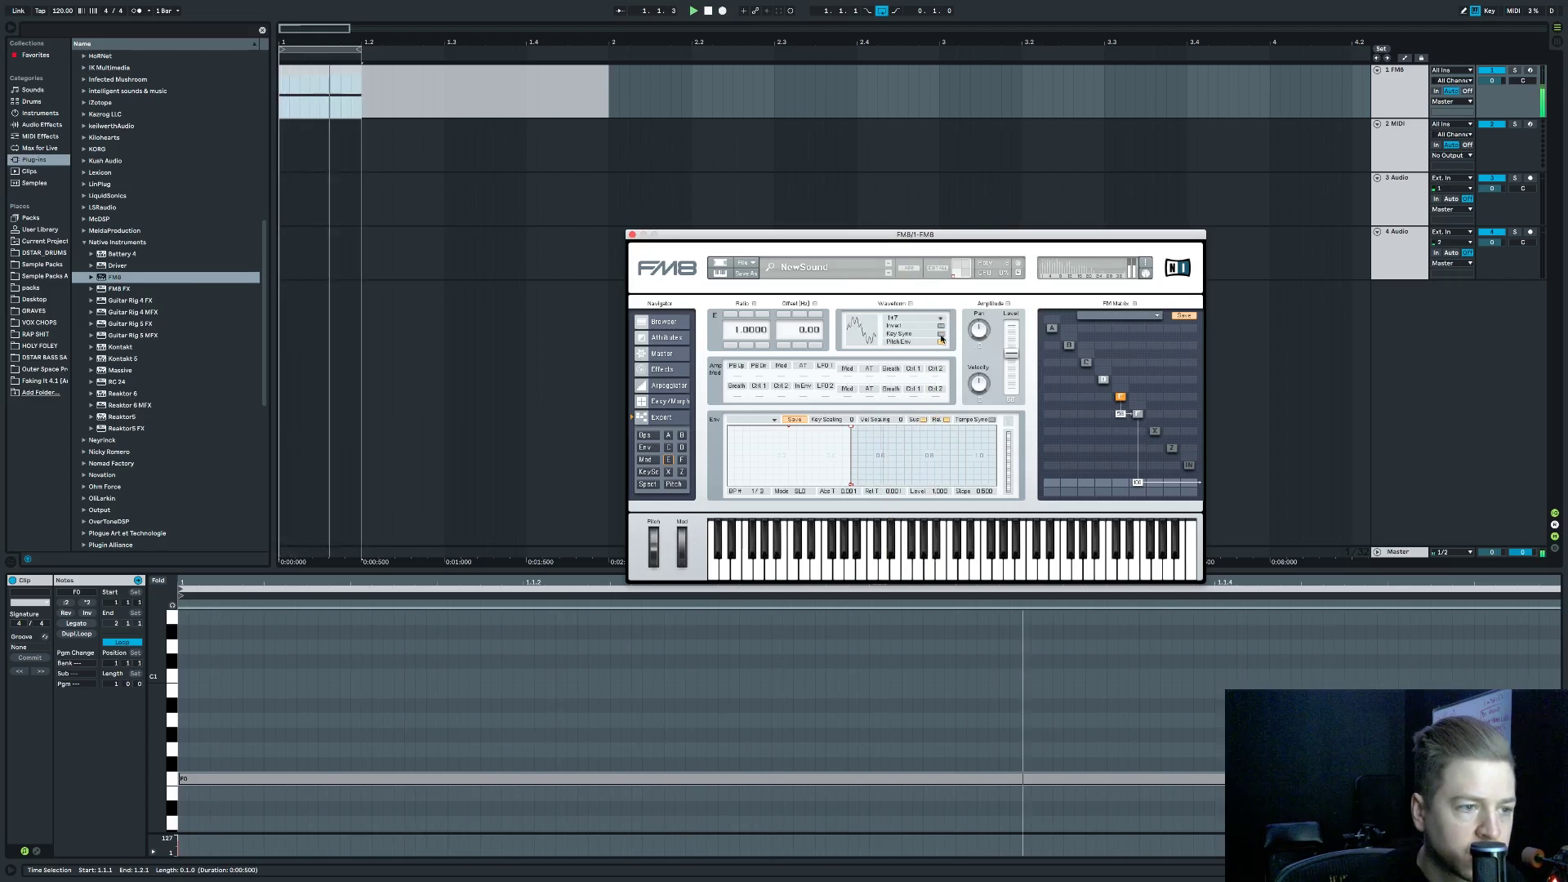
pyautogui.moveTo(1118, 416); pyautogui.dragTo(1119, 423)
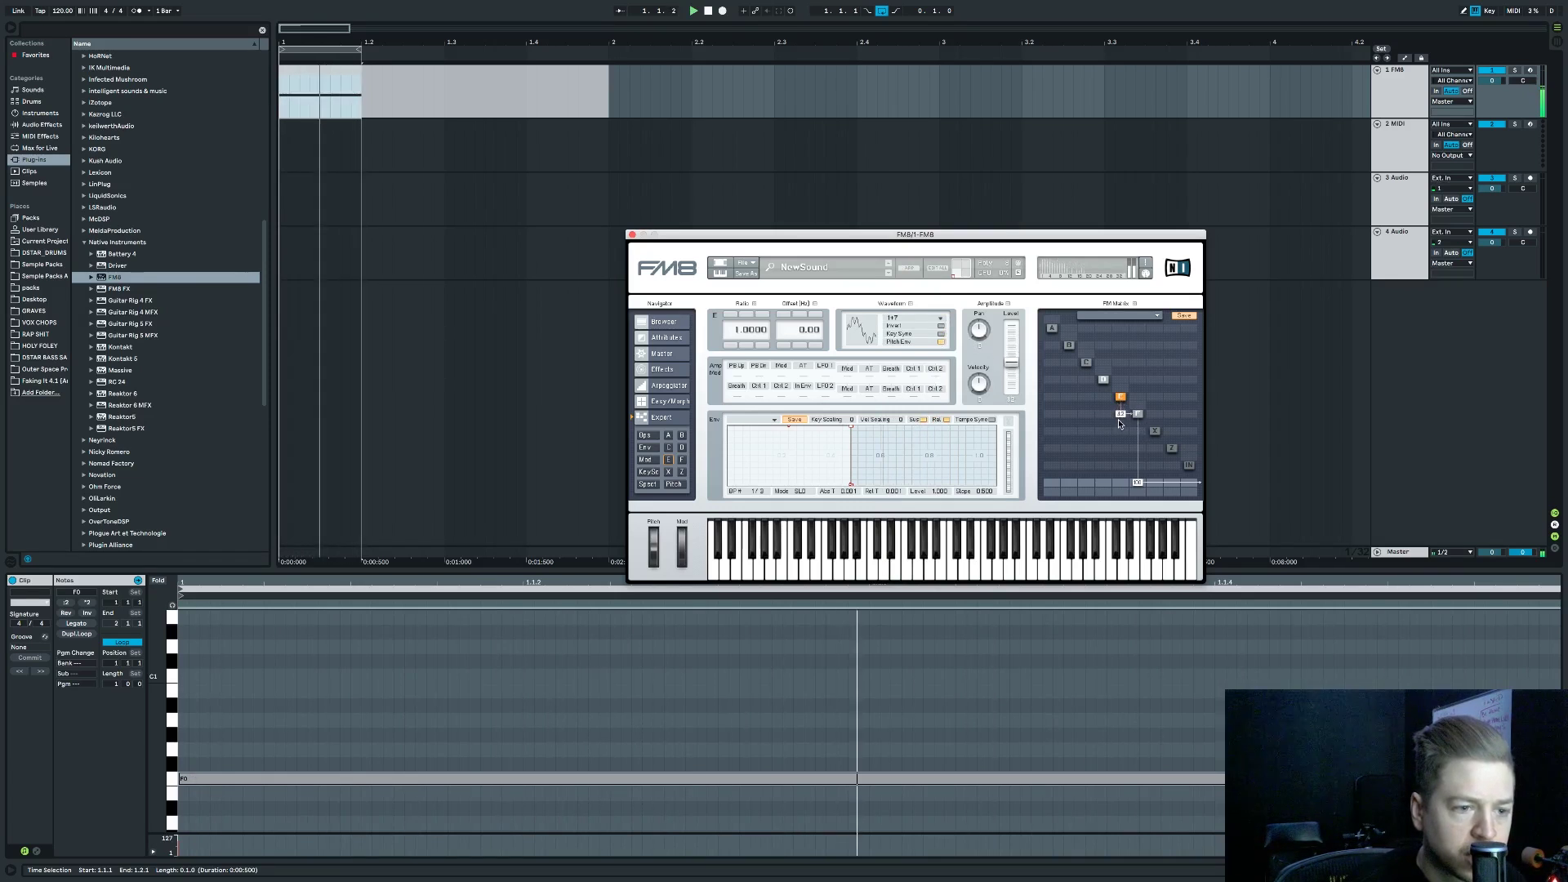
# Compare waveform 1+3 on operator E and settle on 1+5.
pyautogui.click(915, 318)
pyautogui.click(910, 389)
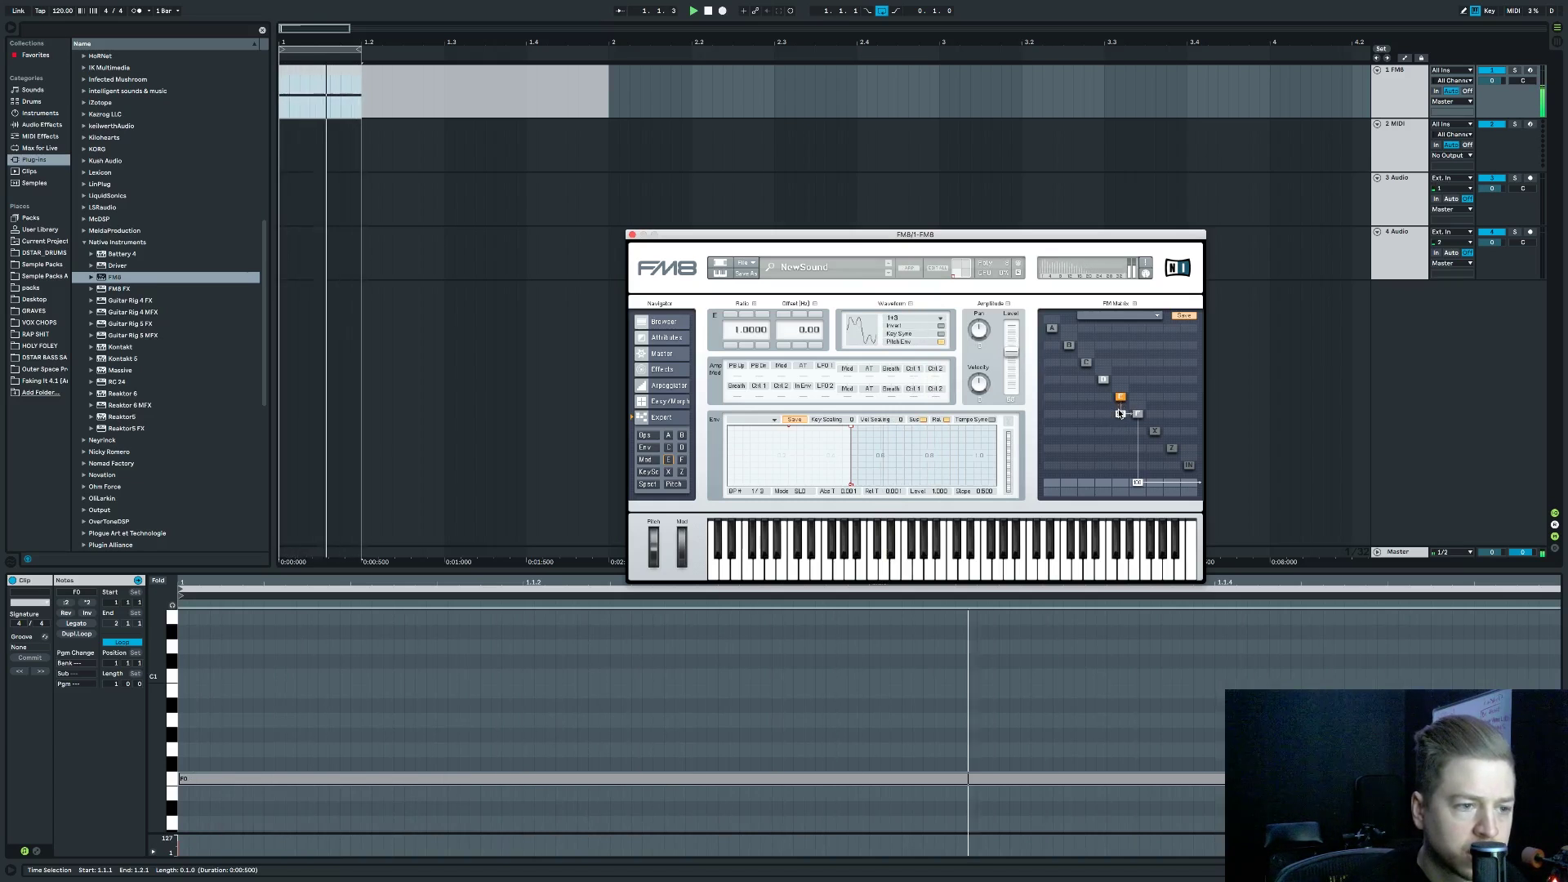
pyautogui.click(915, 318)
pyautogui.click(904, 409)
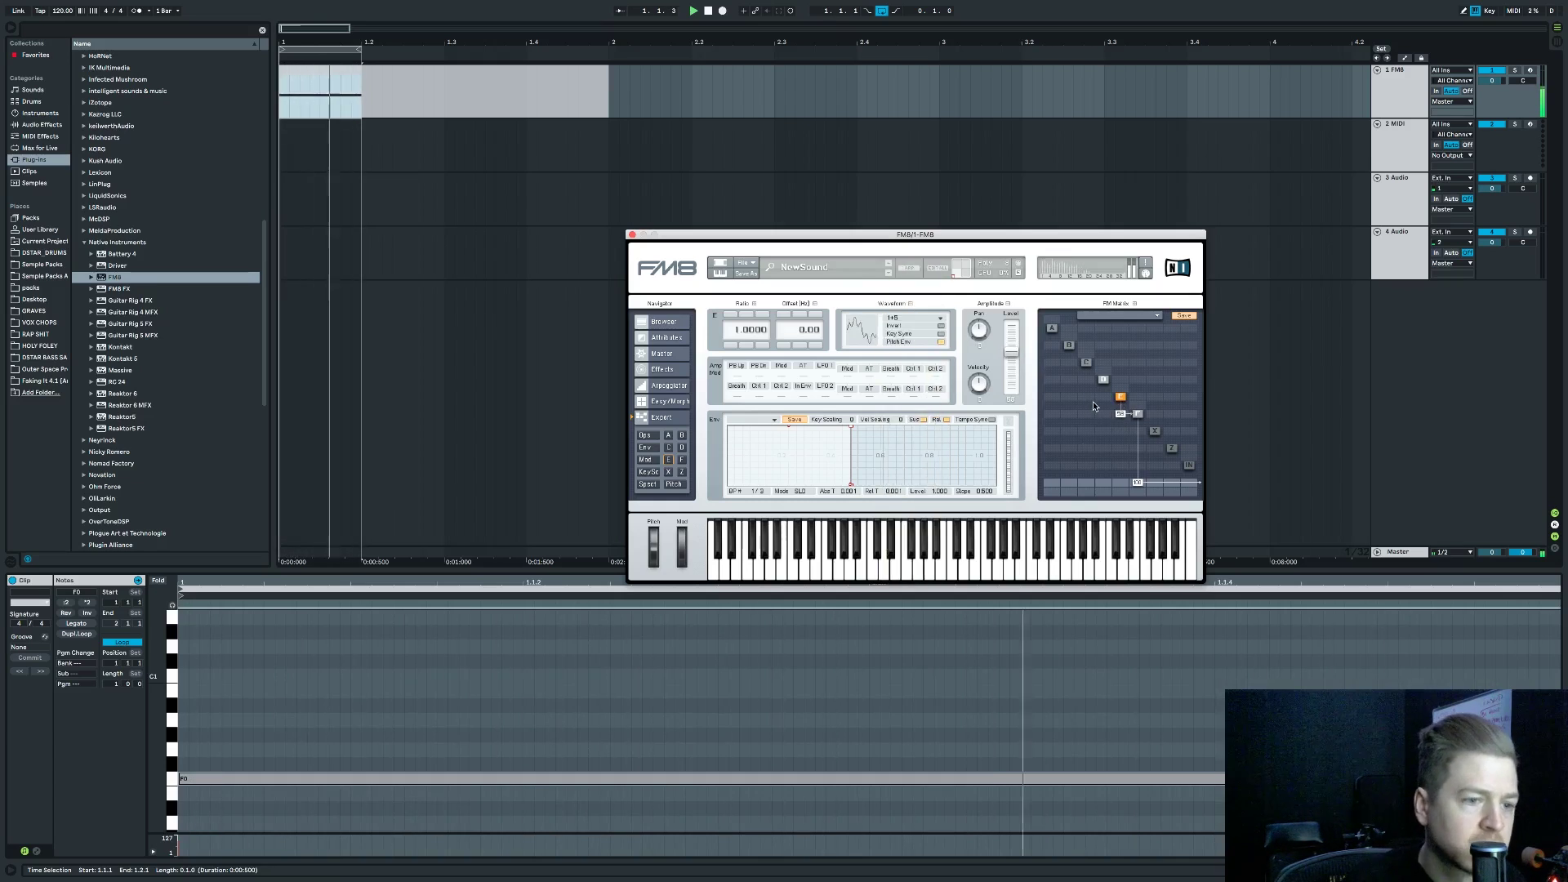
# Set operator D's ratio to 4.0000 and shape its tempo-synced envelope with a delayed, curved attack.
pyautogui.click(1104, 381)
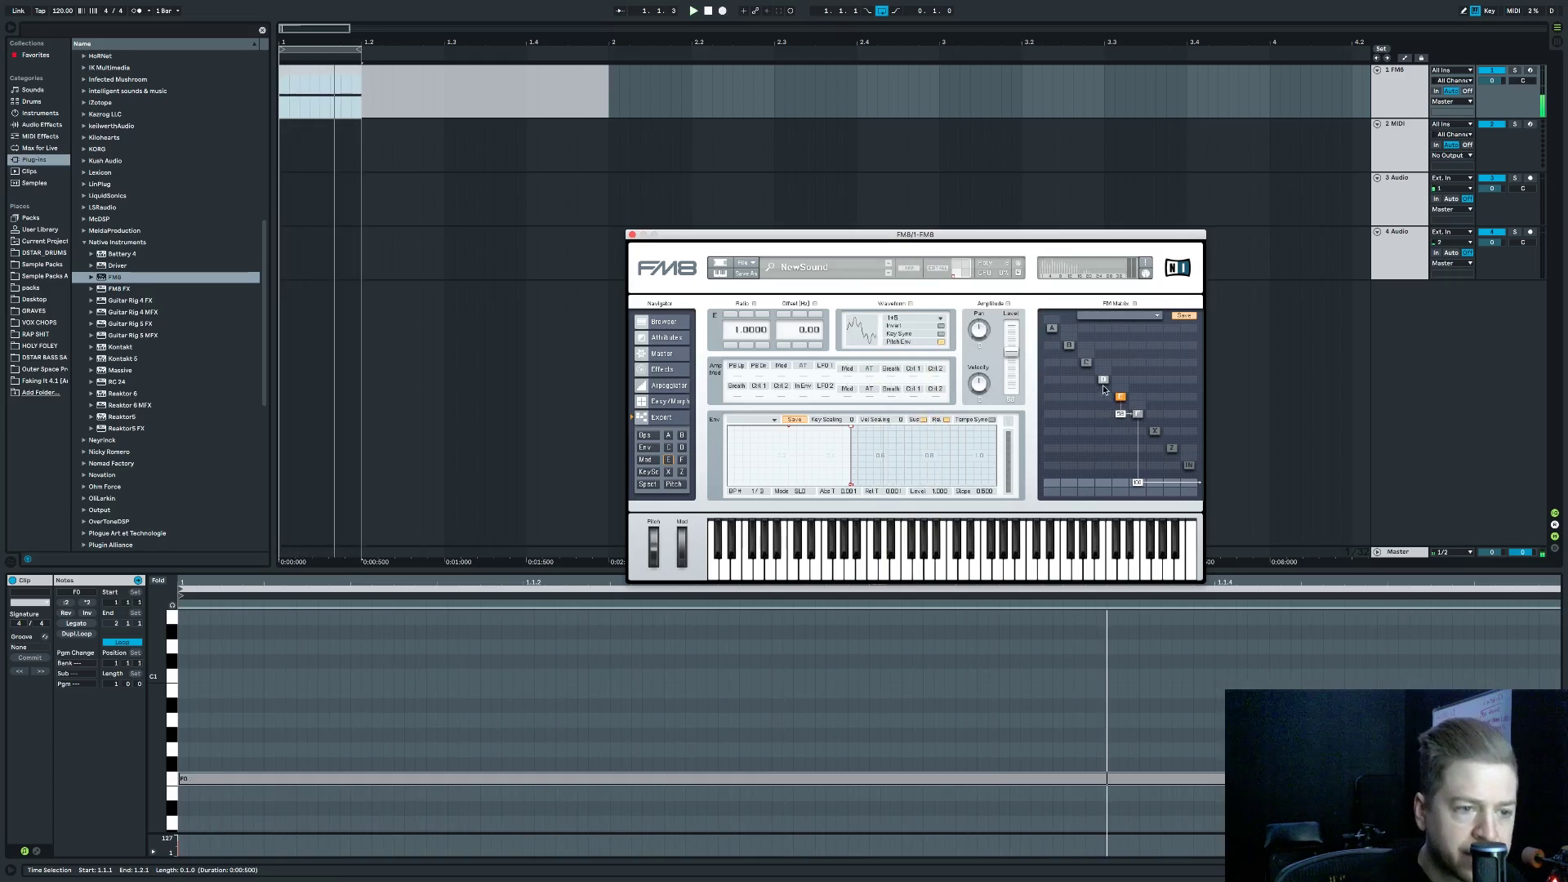
pyautogui.click(734, 316)
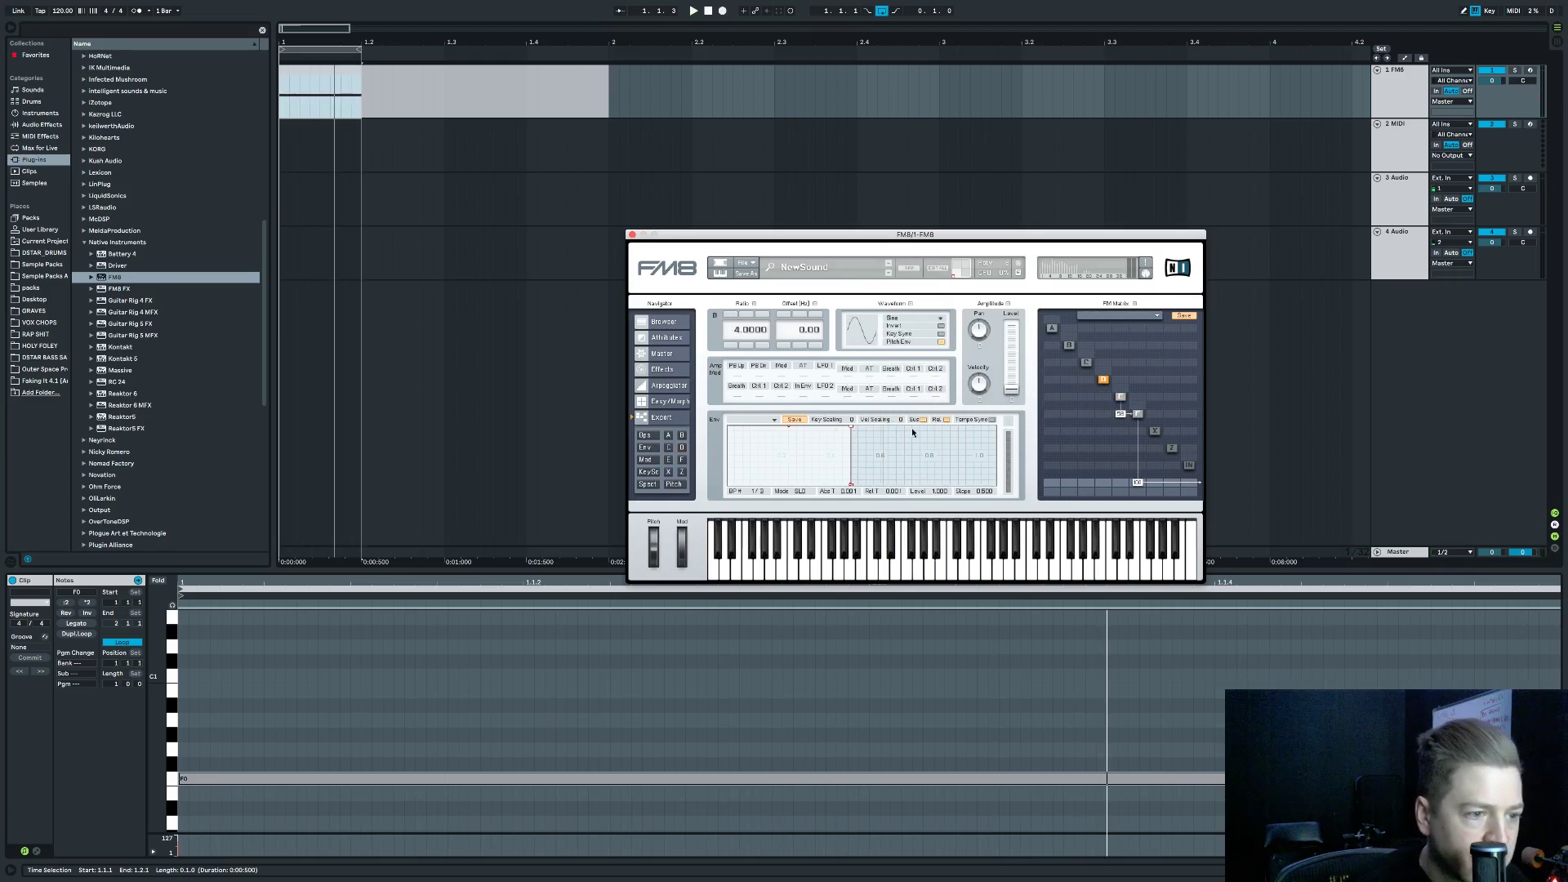
pyautogui.click(992, 420)
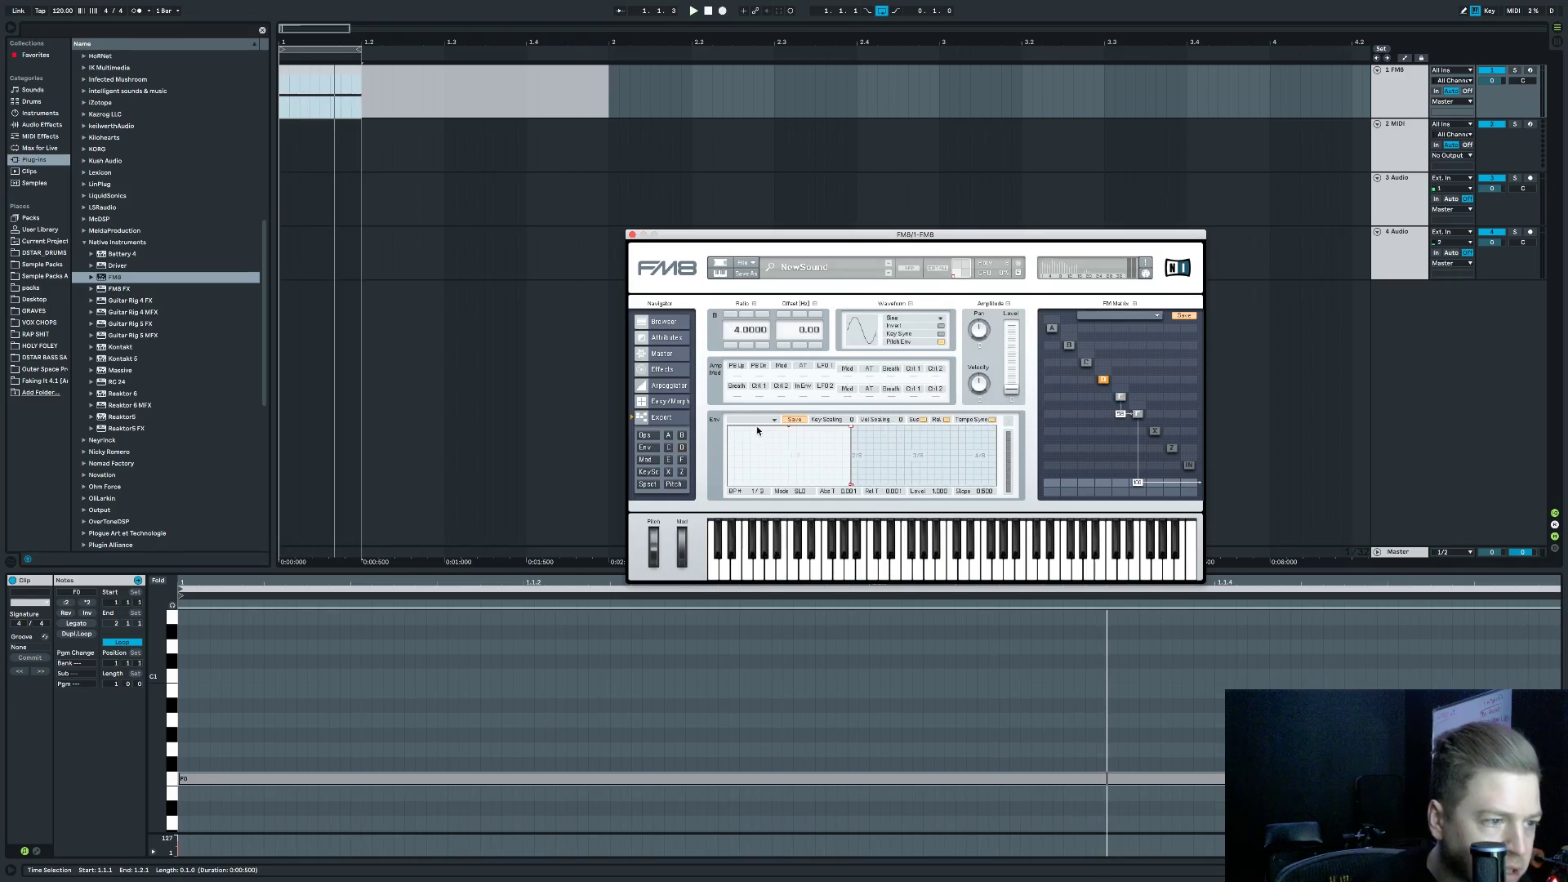
pyautogui.moveTo(758, 427); pyautogui.dragTo(822, 431)
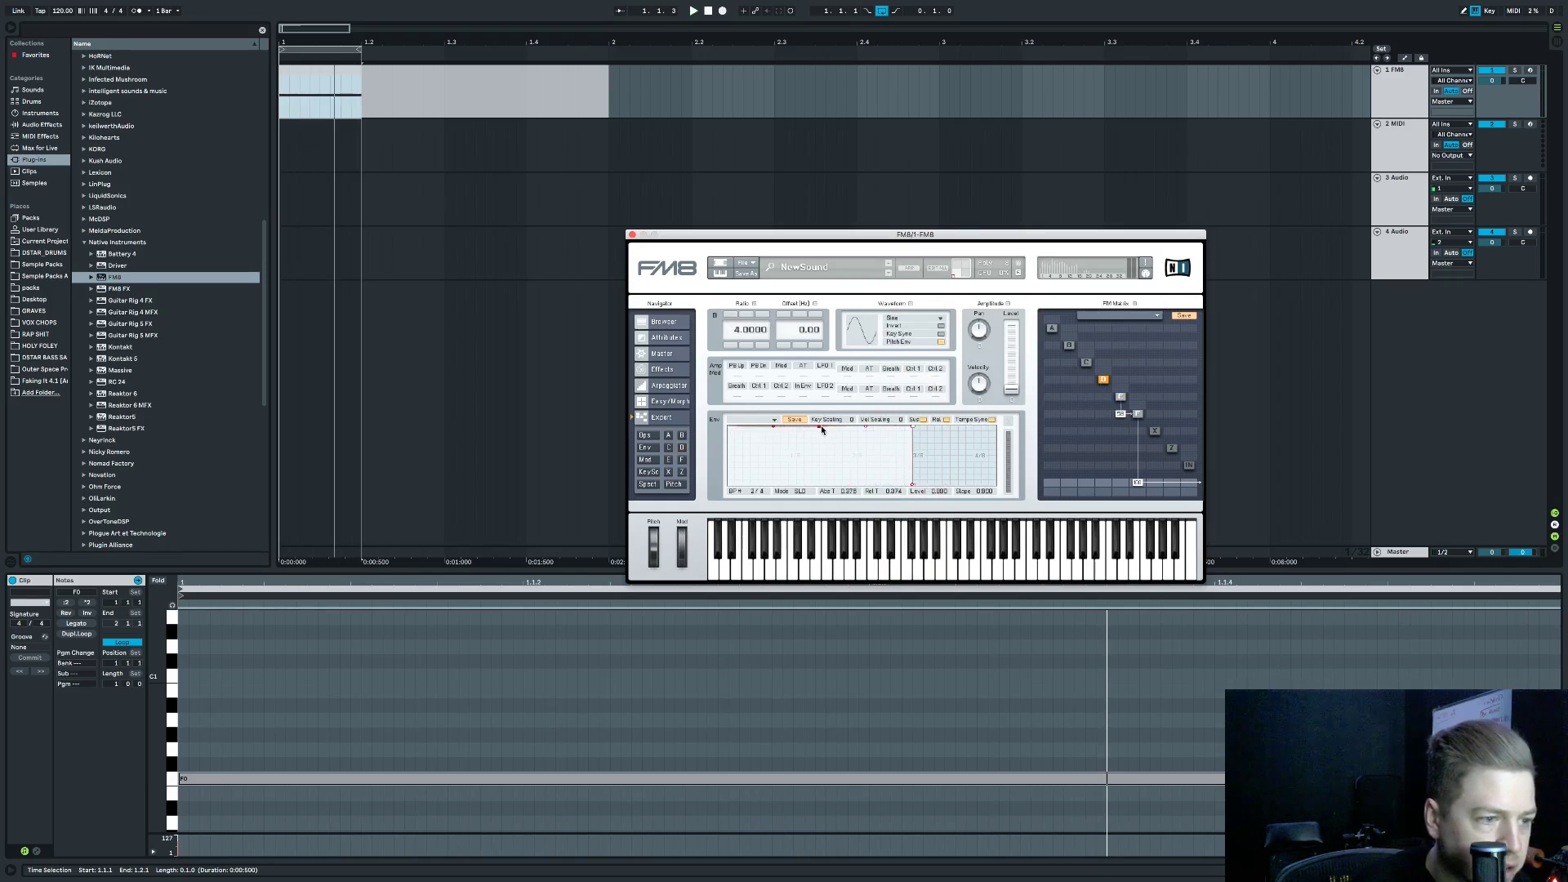
pyautogui.rightClick(822, 429)
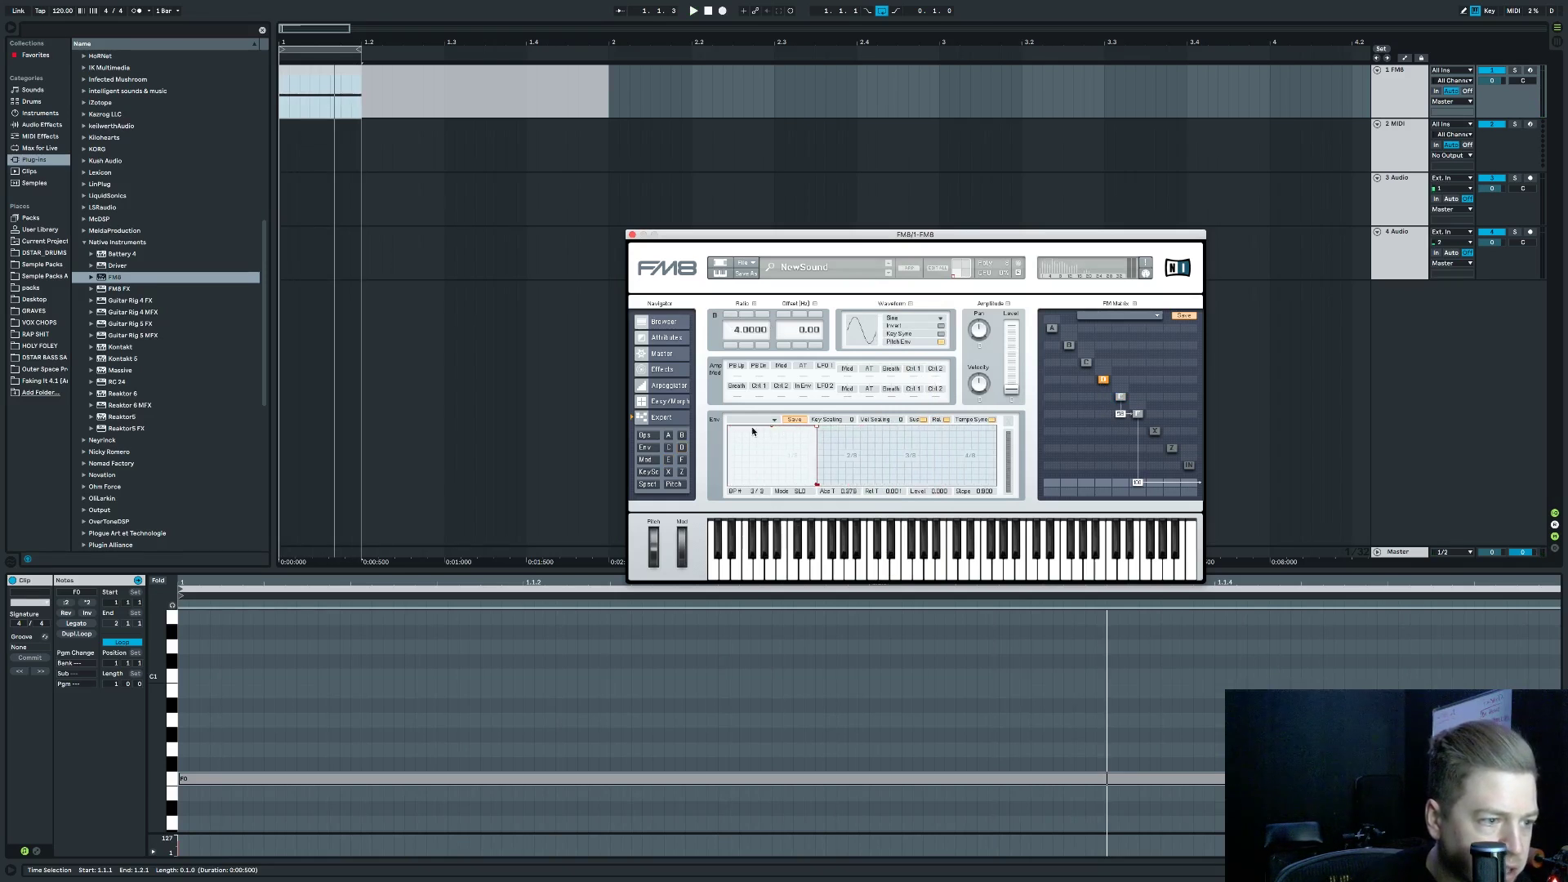
pyautogui.moveTo(743, 428); pyautogui.dragTo(823, 442)
pyautogui.rightClick(791, 452)
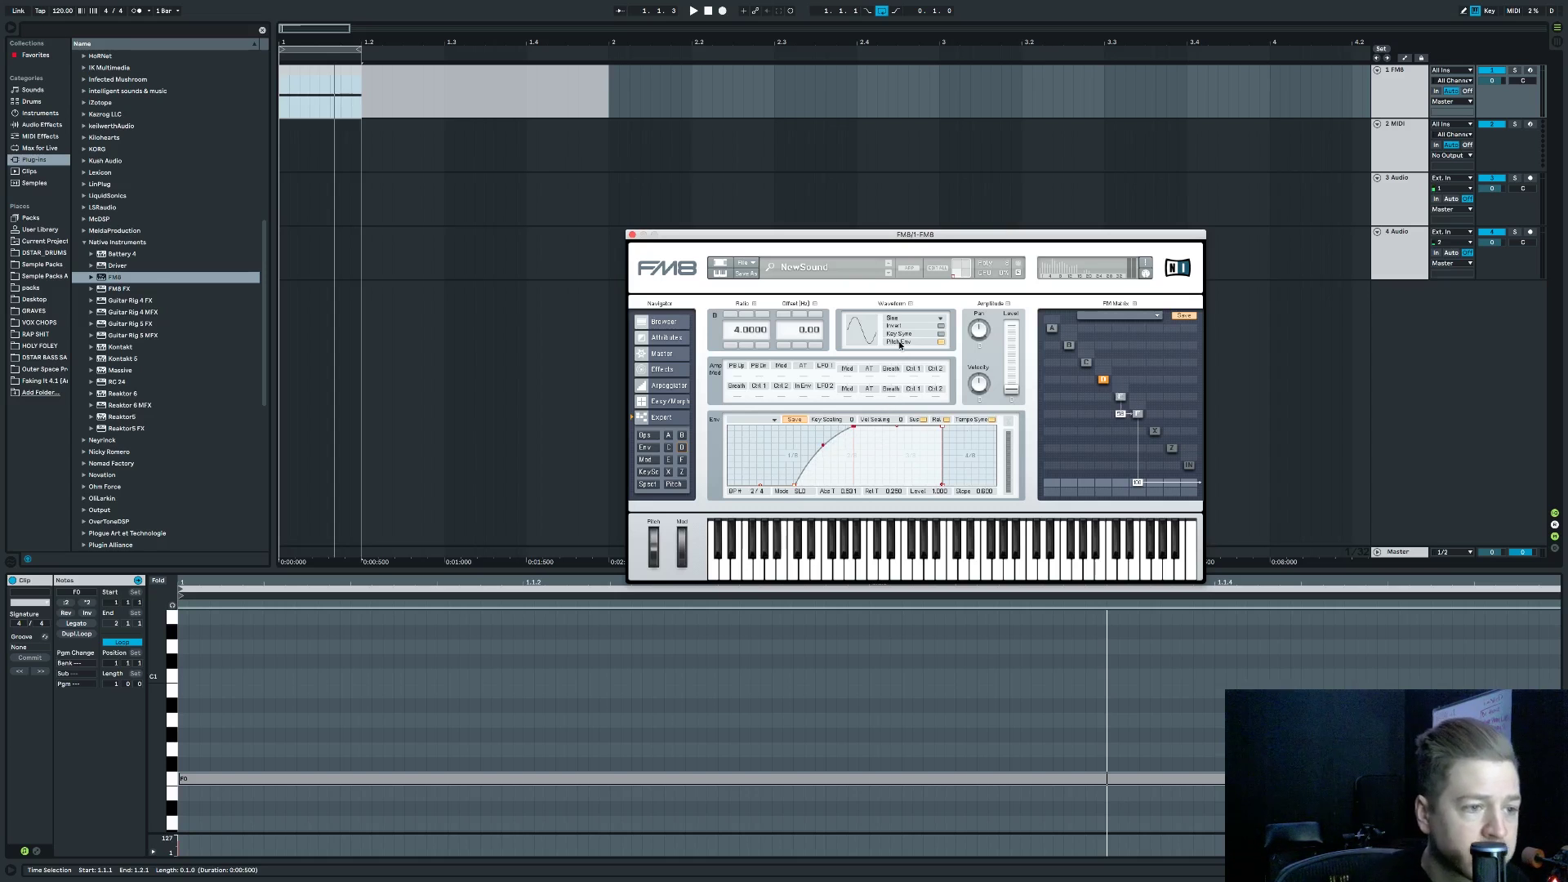
# Compare operator D modulating E with D modulating F directly during playback, trying D's ratio at 2.0000 and 4.0000.
pyautogui.moveTo(1103, 399); pyautogui.dragTo(1119, 381)
pyautogui.press('space')
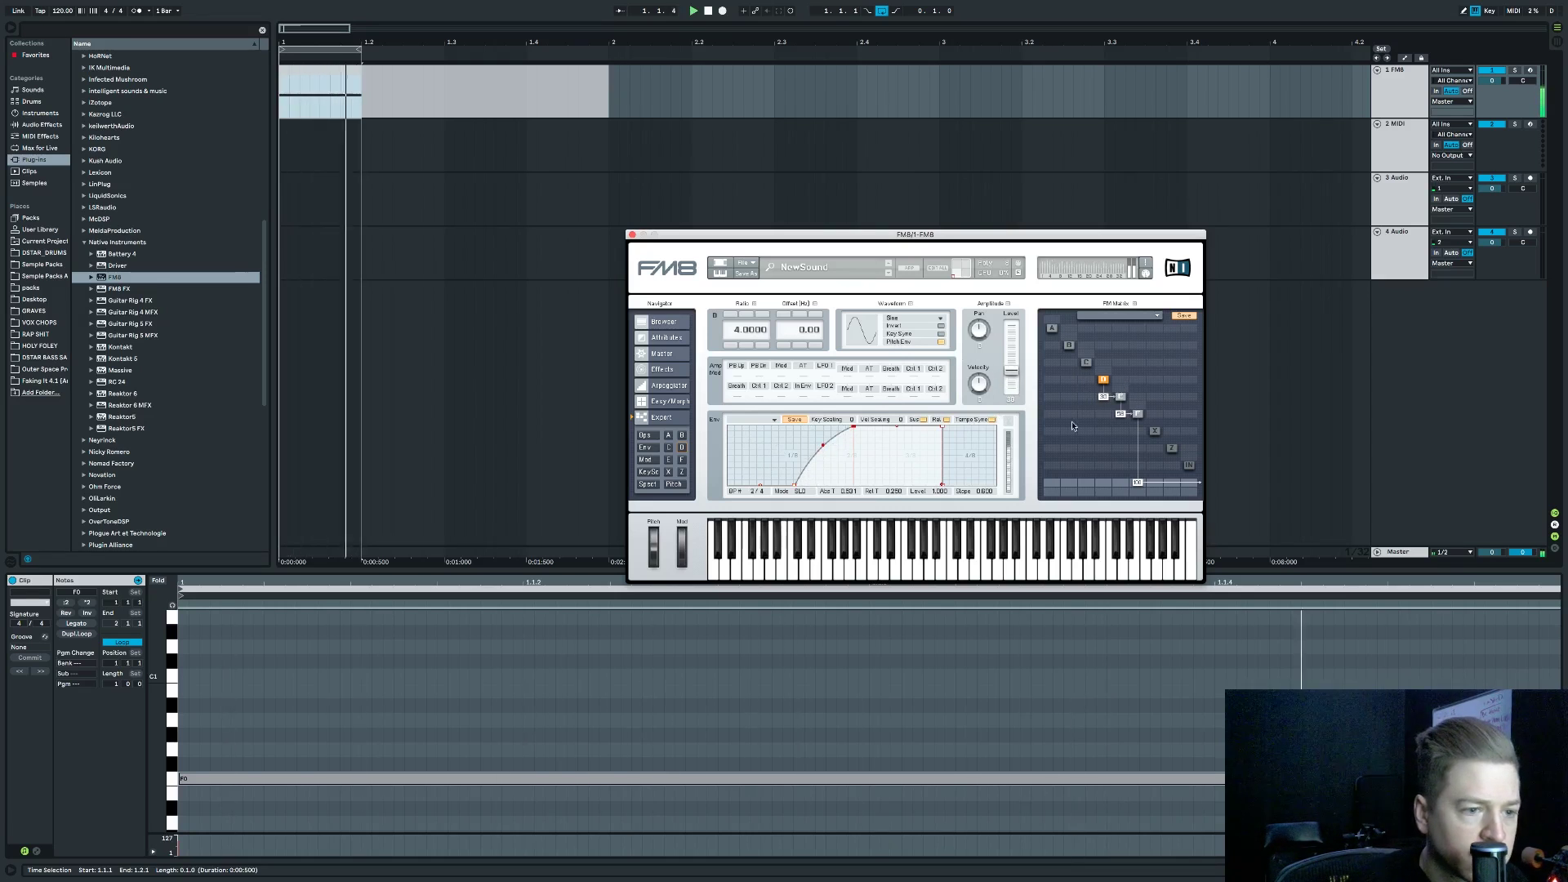
pyautogui.moveTo(1103, 397); pyautogui.dragTo(1107, 423)
pyautogui.click(731, 344)
pyautogui.moveTo(1102, 416); pyautogui.dragTo(1102, 404)
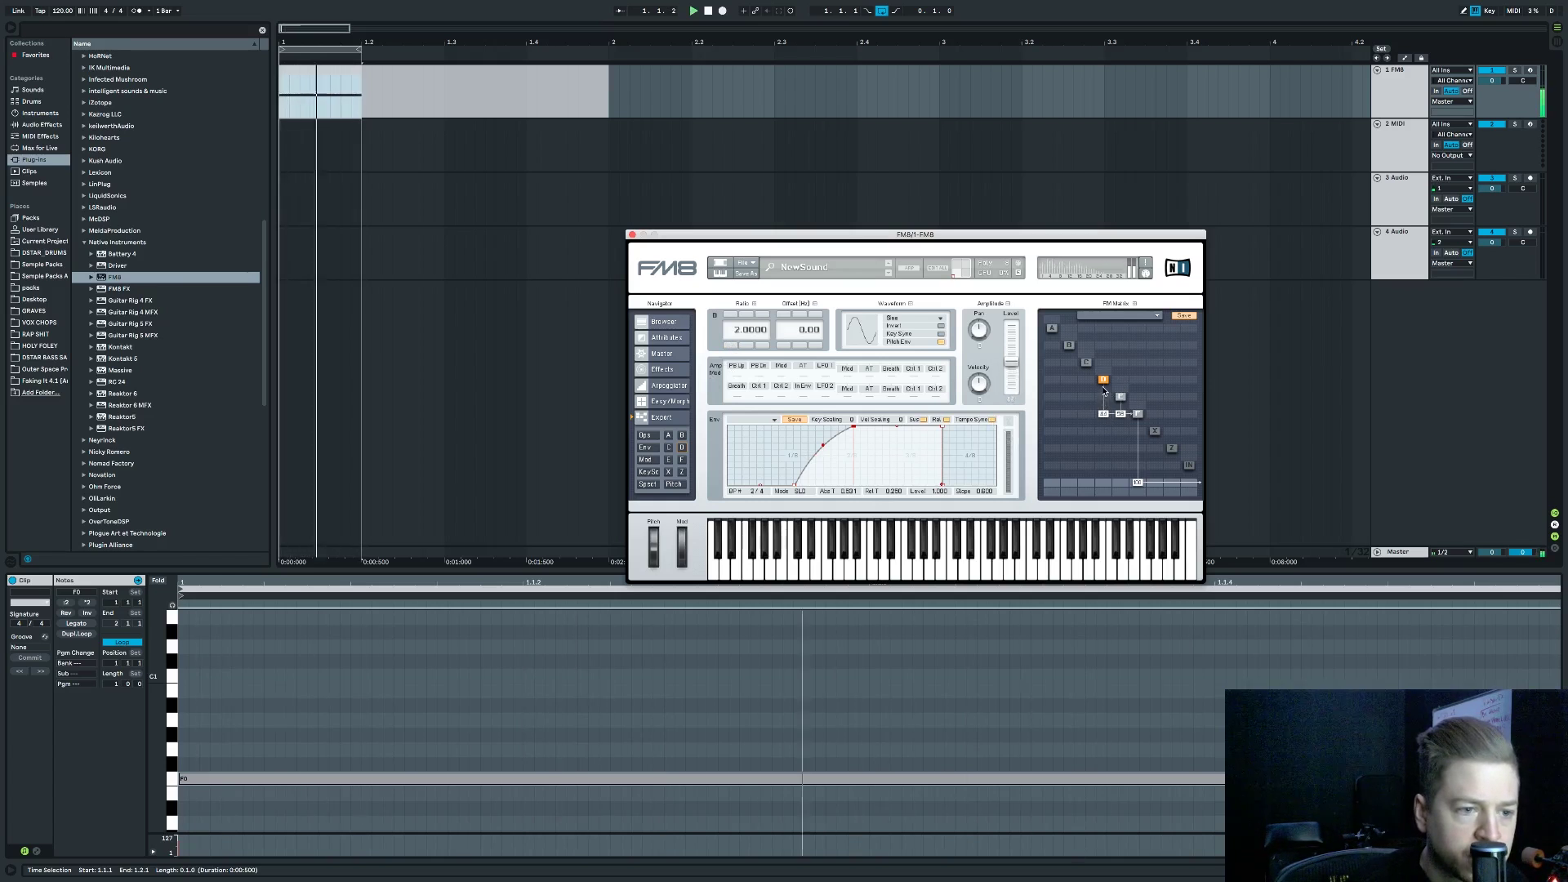
pyautogui.click(731, 315)
pyautogui.click(731, 314)
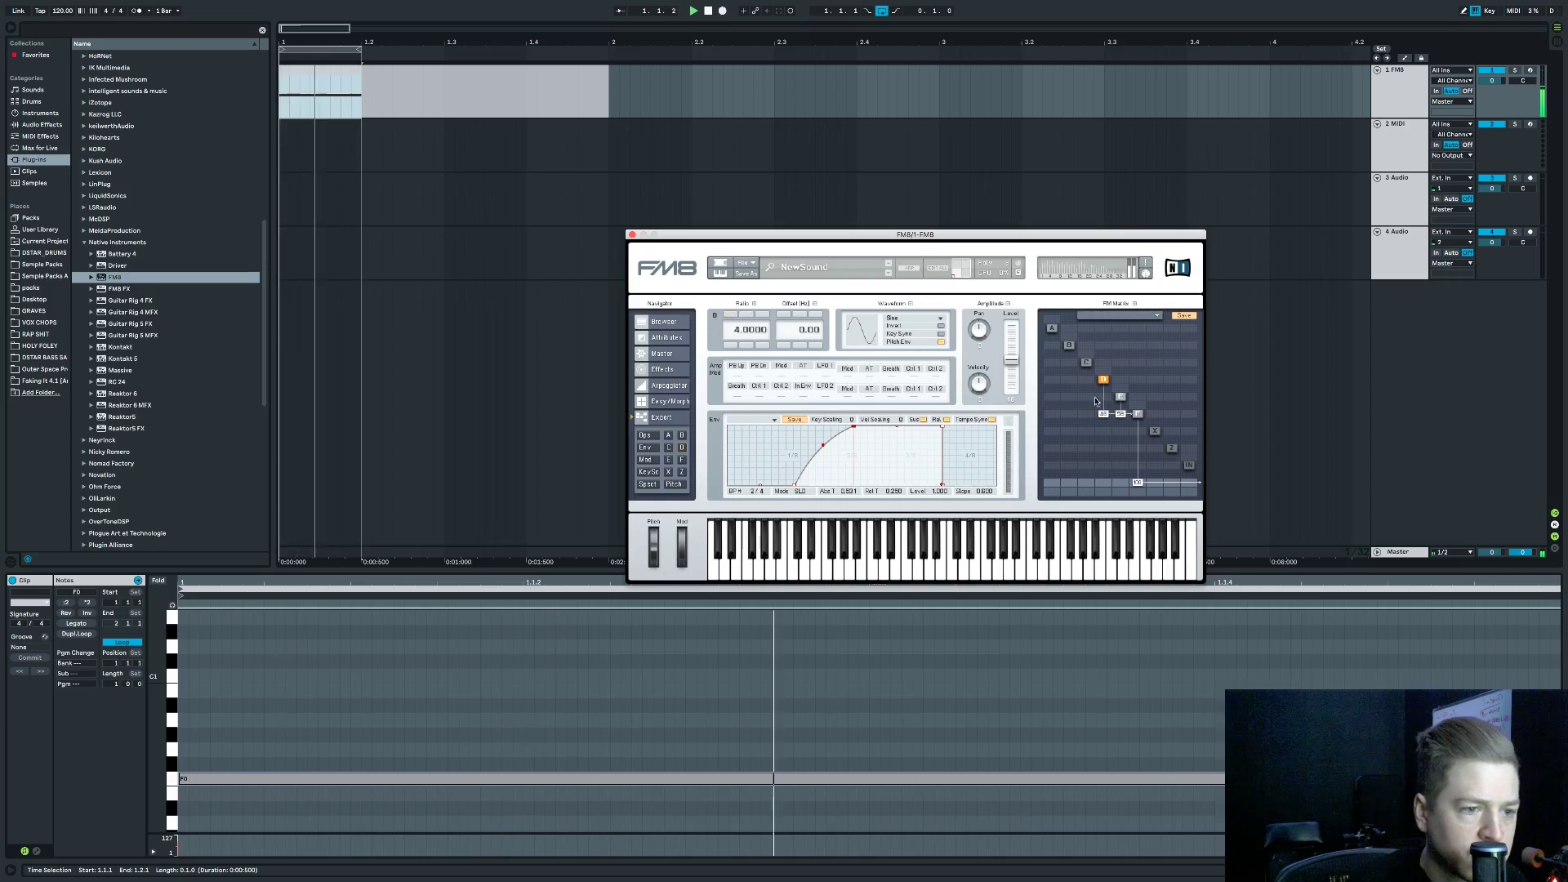
pyautogui.moveTo(1104, 414); pyautogui.dragTo(1105, 404)
# Steepen the attack curve of operator D's envelope and route D into E instead of F.
pyautogui.moveTo(849, 454); pyautogui.dragTo(850, 443)
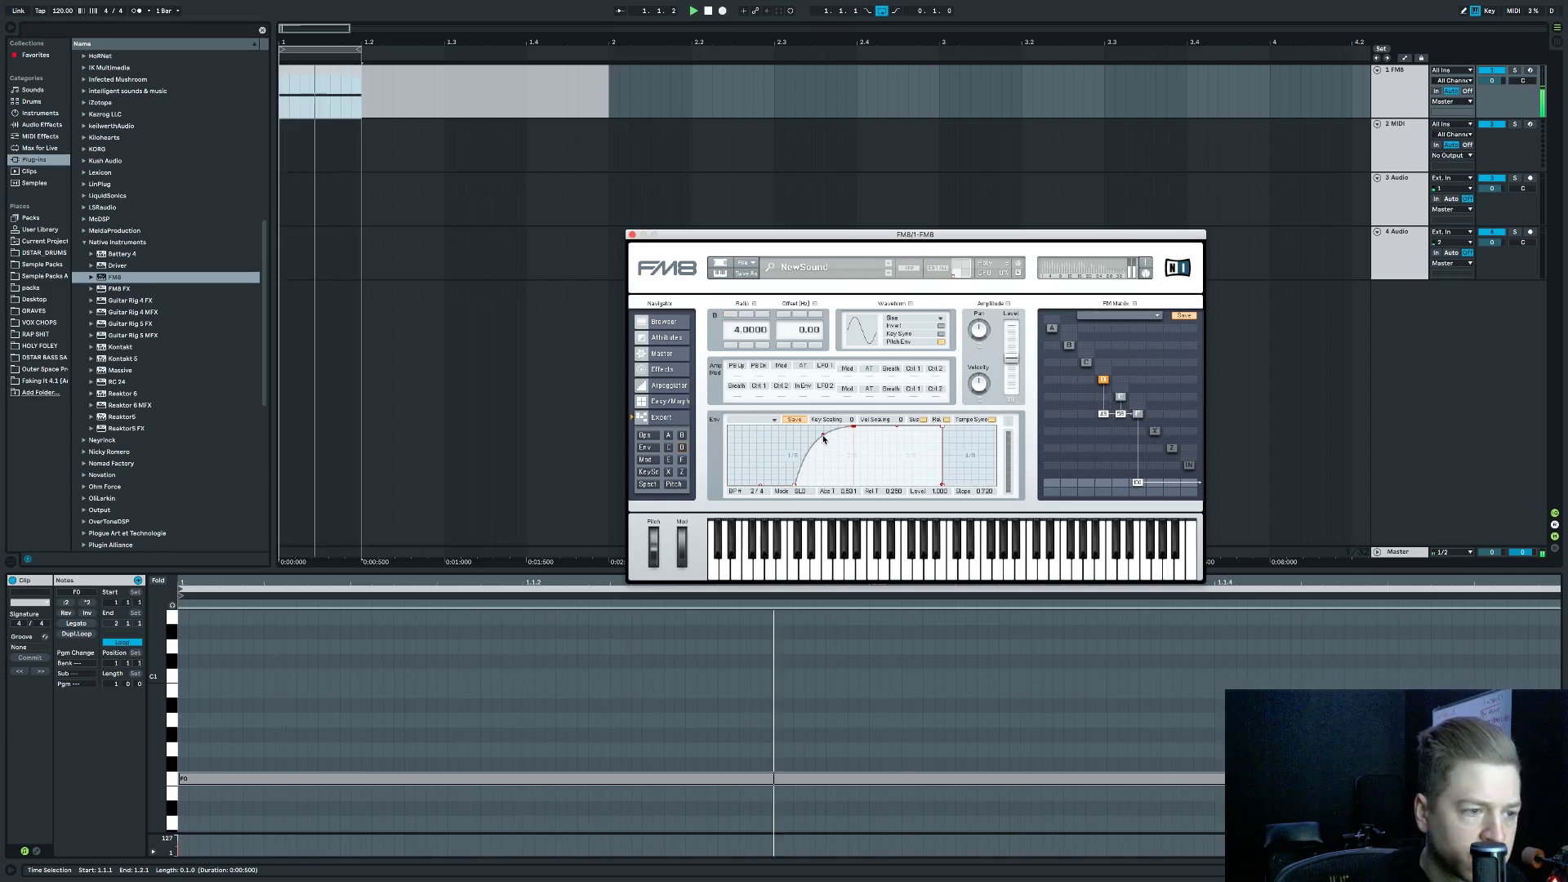
pyautogui.moveTo(1104, 398); pyautogui.dragTo(1102, 395)
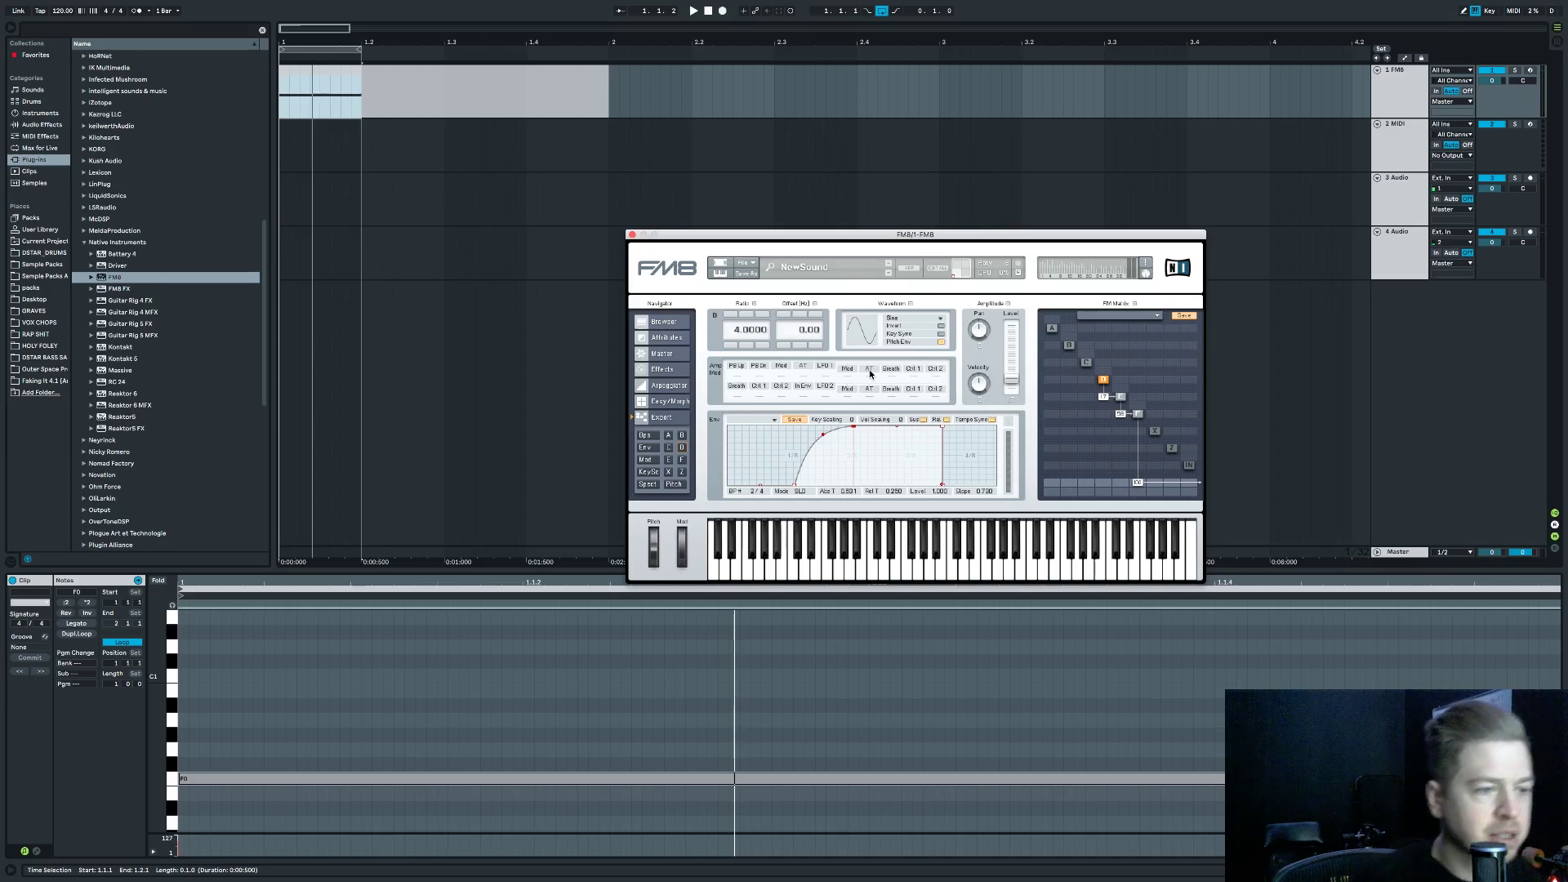
# Play the low F loop from the start to audition operator D's modulation into E.
pyautogui.click(359, 106)
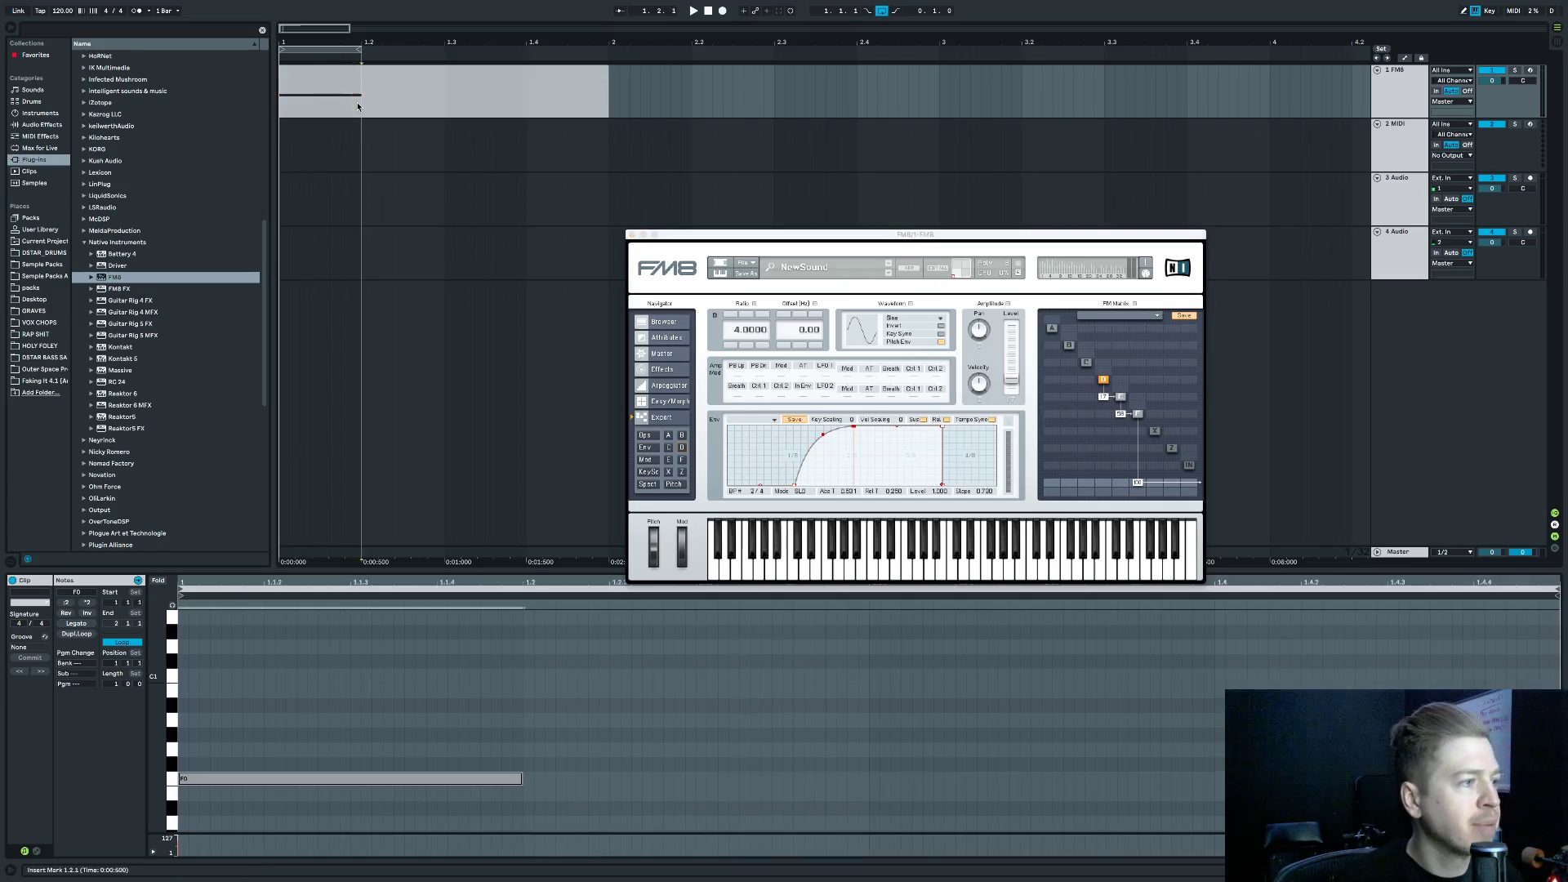
pyautogui.click(281, 98)
pyautogui.press('space')
pyautogui.click(1107, 394)
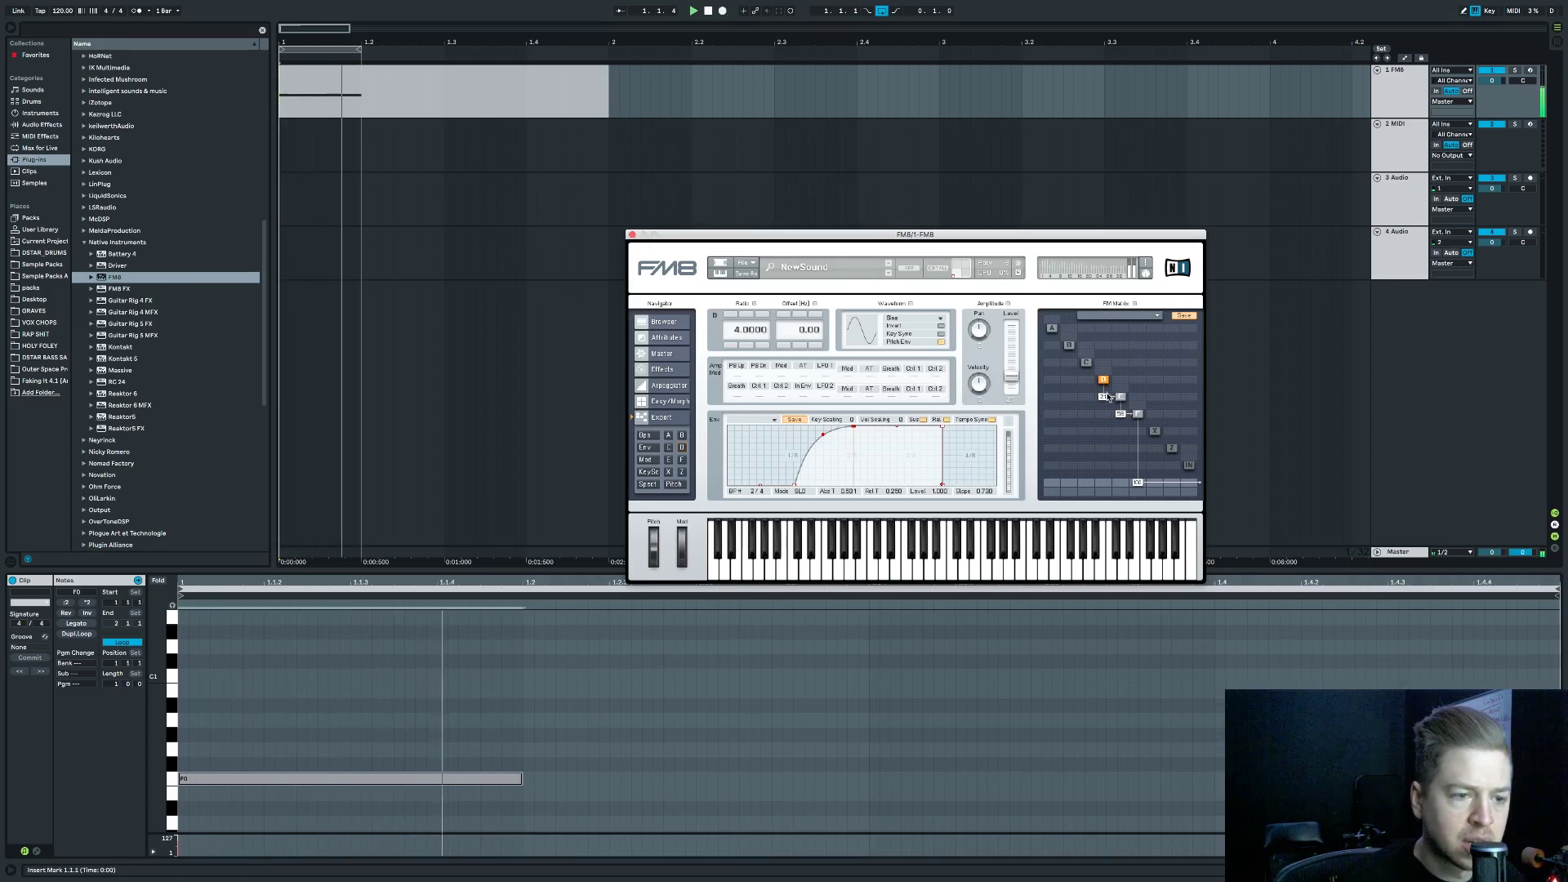
pyautogui.doubleClick(605, 94)
pyautogui.press('space')
# Freeze the FM8 track and copy its frozen clip onto a new audio track.
pyautogui.rightClick(1416, 81)
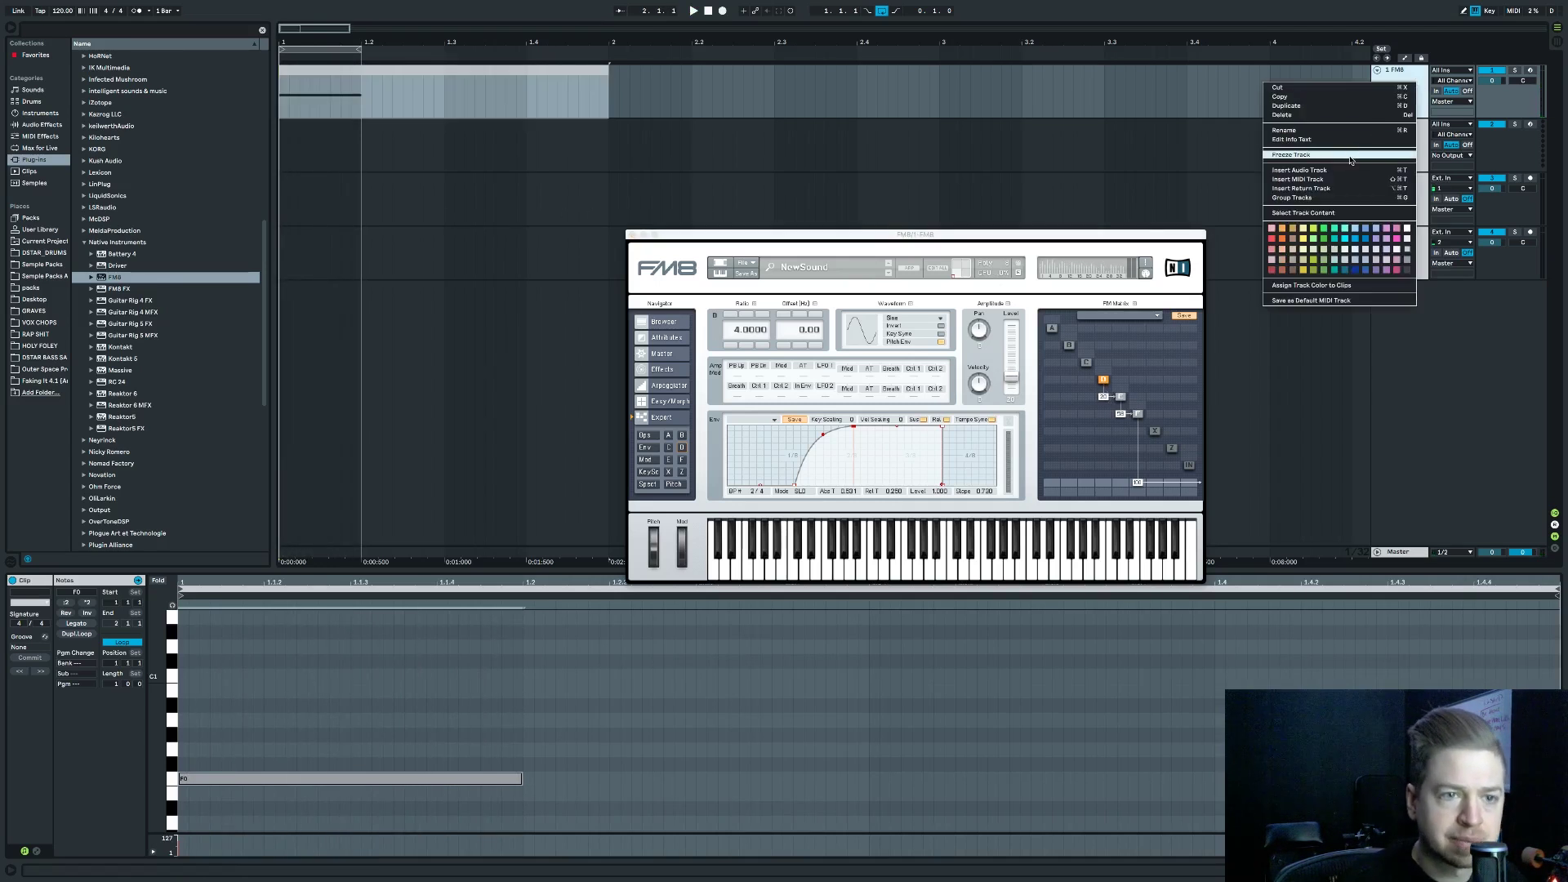
pyautogui.click(1352, 154)
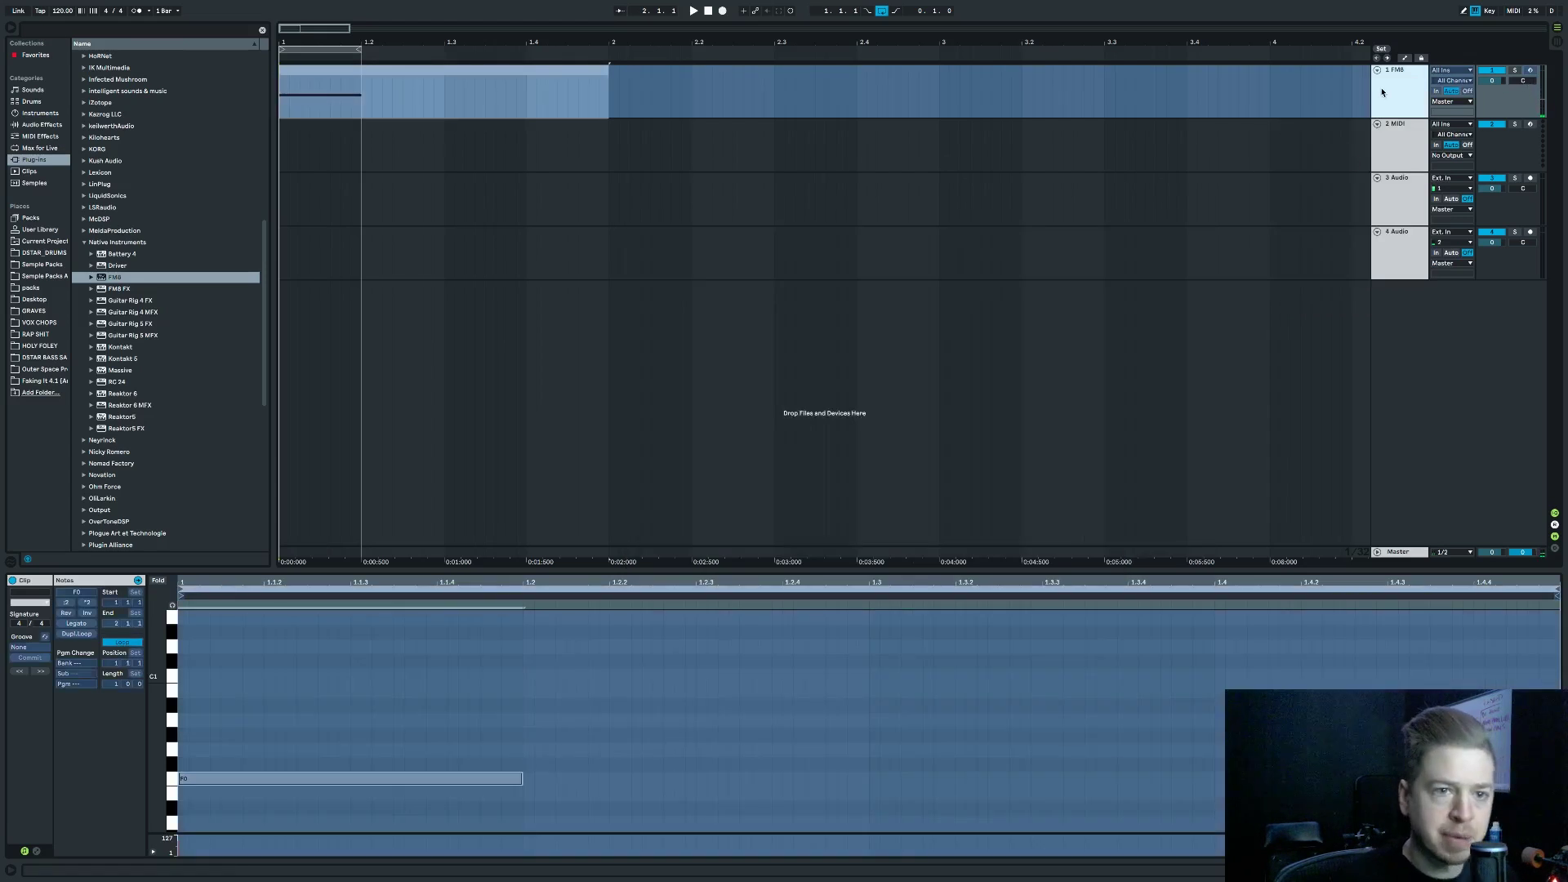
pyautogui.hotkey('ctrl', 't')
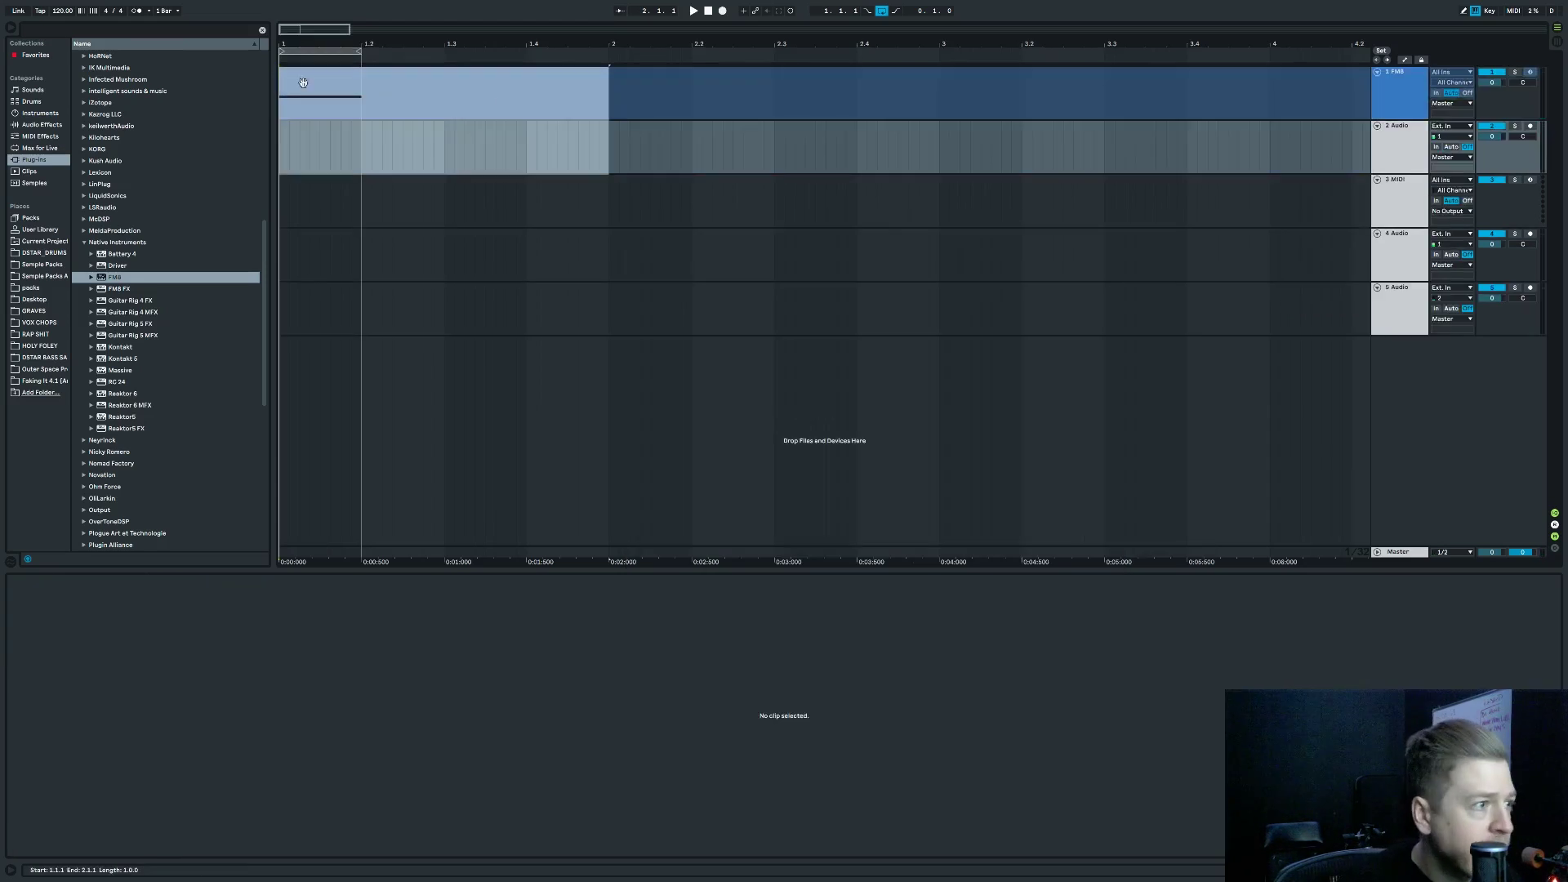
pyautogui.click(306, 110)
pyautogui.moveTo(284, 145); pyautogui.dragTo(302, 135)
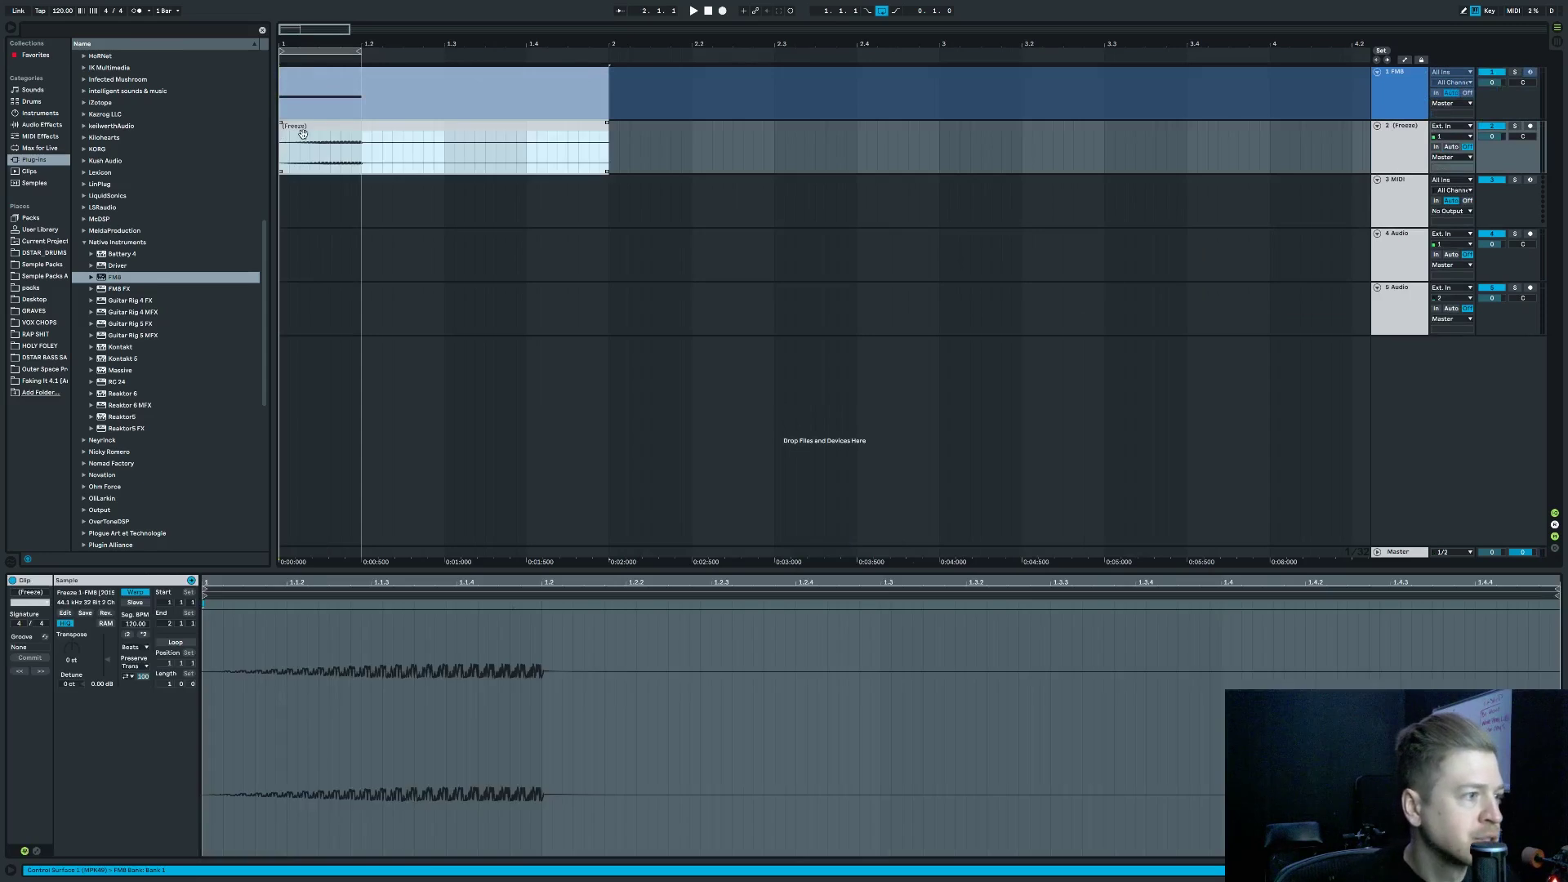
# Set the frozen audio clip's warp mode to Complex and raise its gain to 17.0 dB.
pyautogui.click(135, 647)
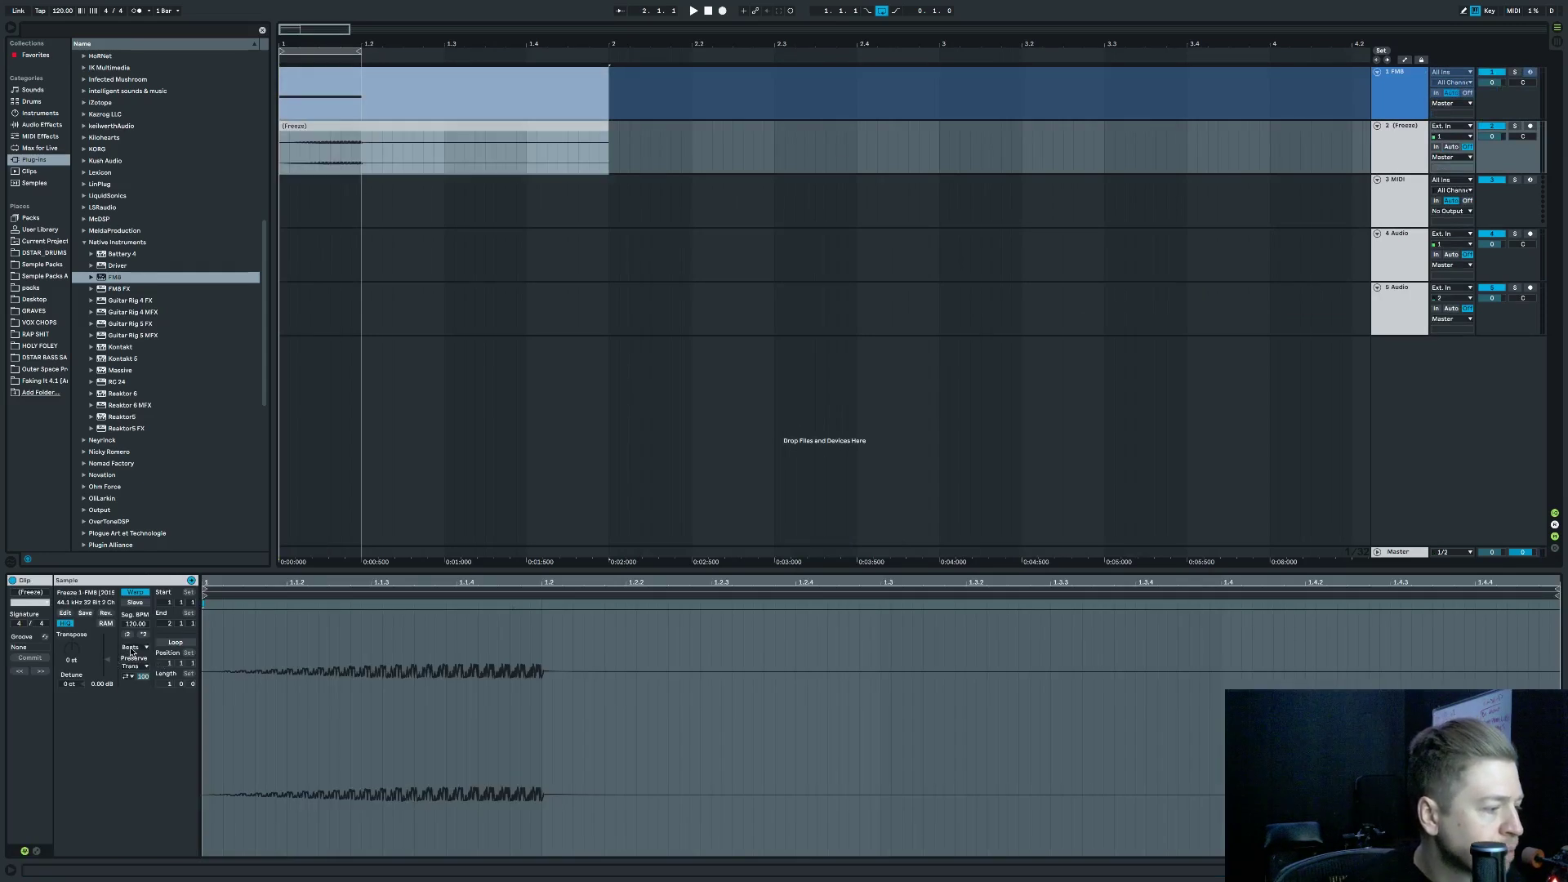
pyautogui.click(137, 647)
pyautogui.click(136, 647)
pyautogui.click(142, 702)
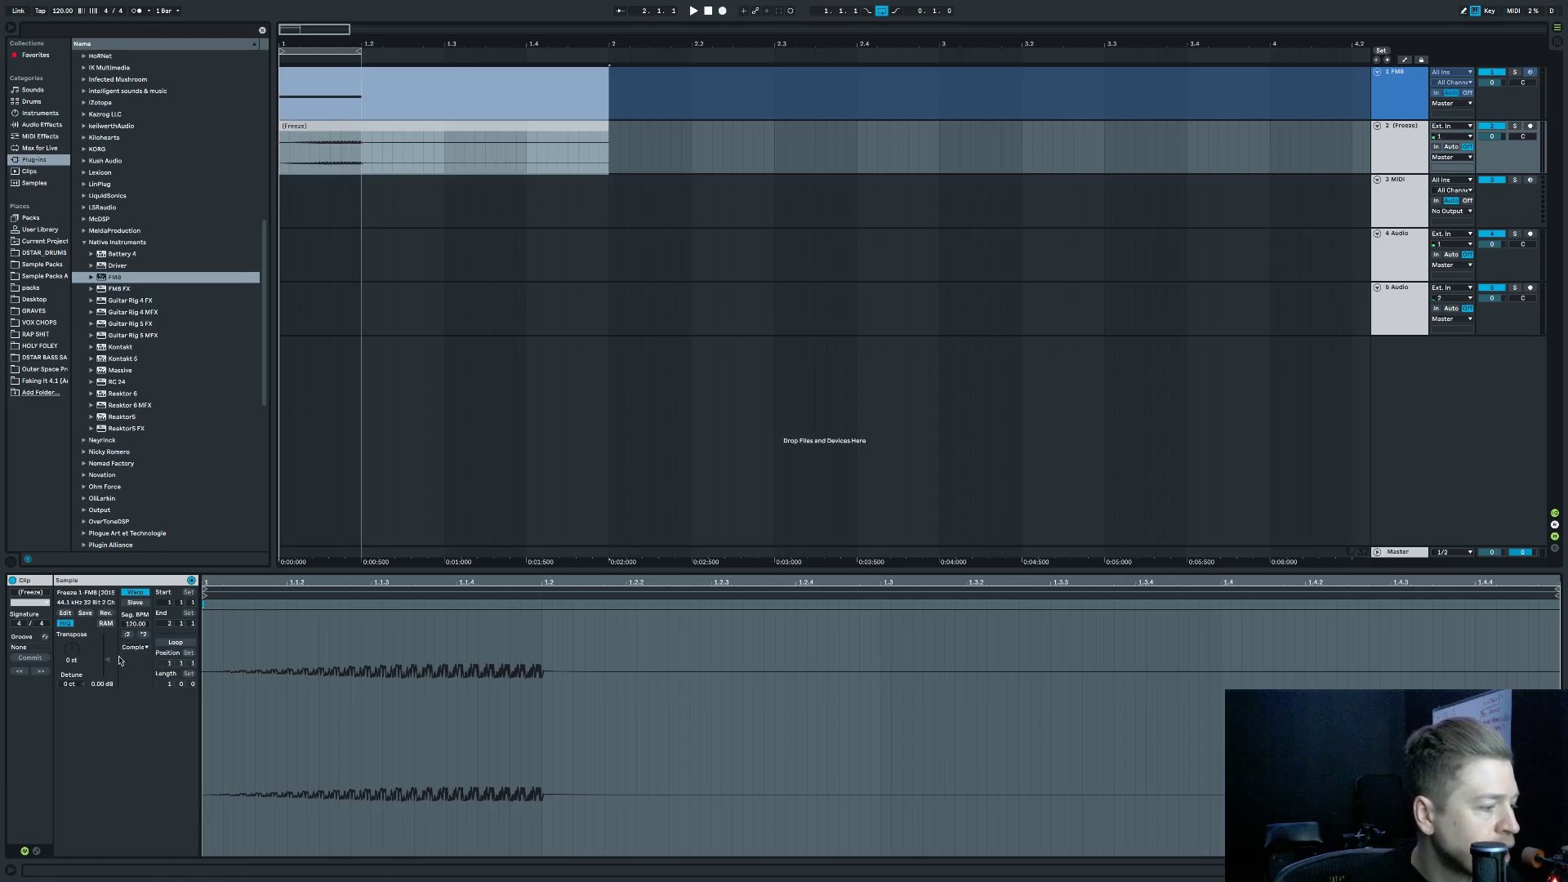
pyautogui.moveTo(108, 661); pyautogui.dragTo(108, 638)
# Examine a short section of the frozen waveform around 1.1.2 and play the clip.
pyautogui.moveTo(329, 658); pyautogui.dragTo(339, 654)
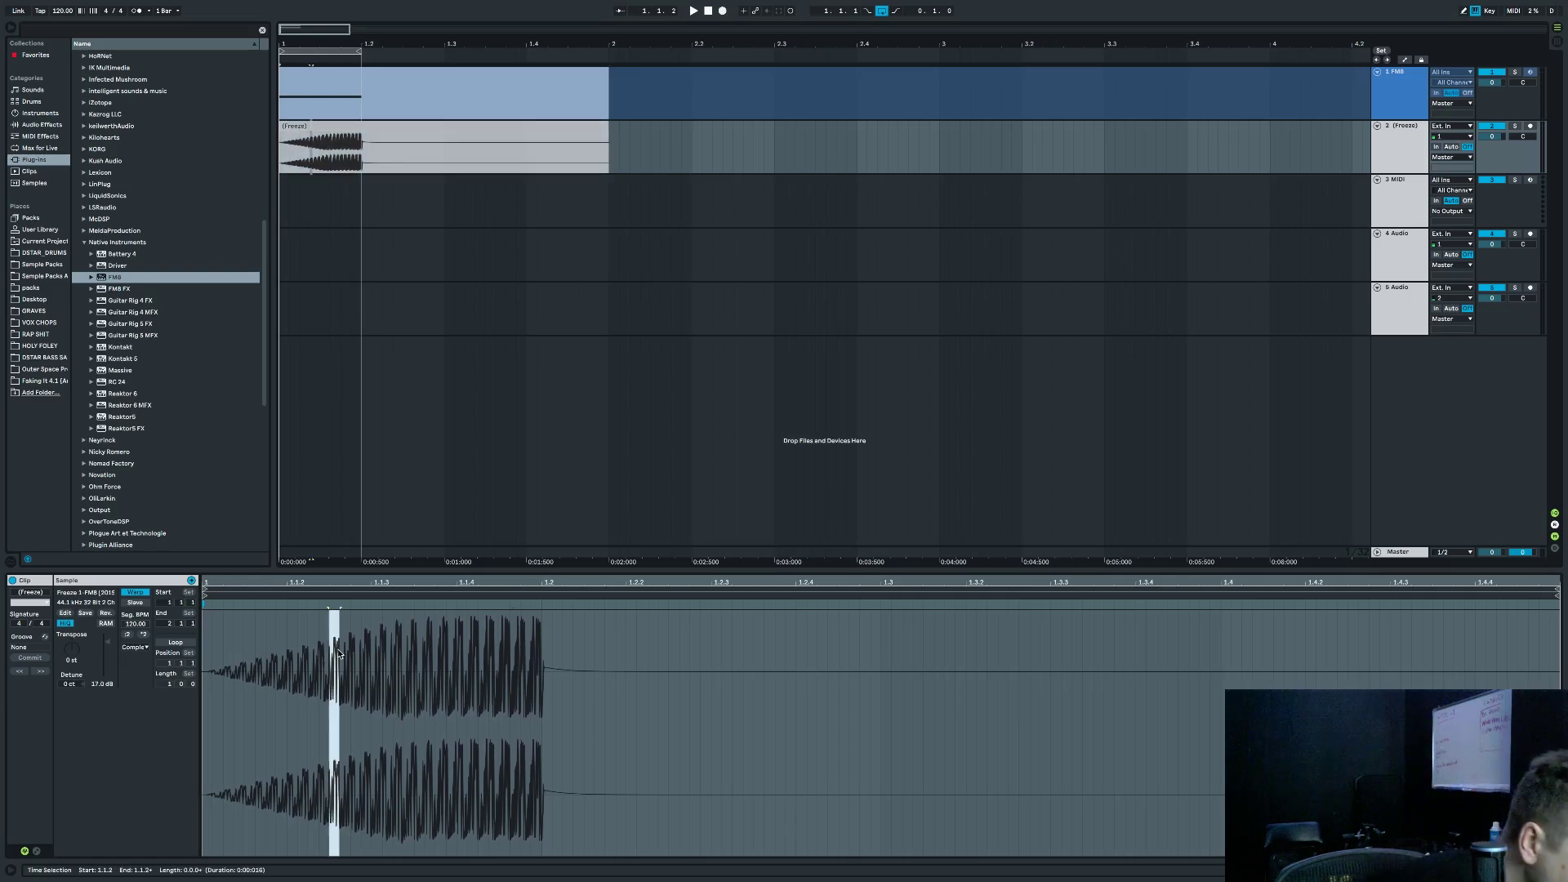
pyautogui.moveTo(254, 584)
pyautogui.mouseDown()
pyautogui.moveTo(254, 635)
pyautogui.moveTo(254, 583)
pyautogui.mouseUp()
pyautogui.press('space')
pyautogui.press('space')
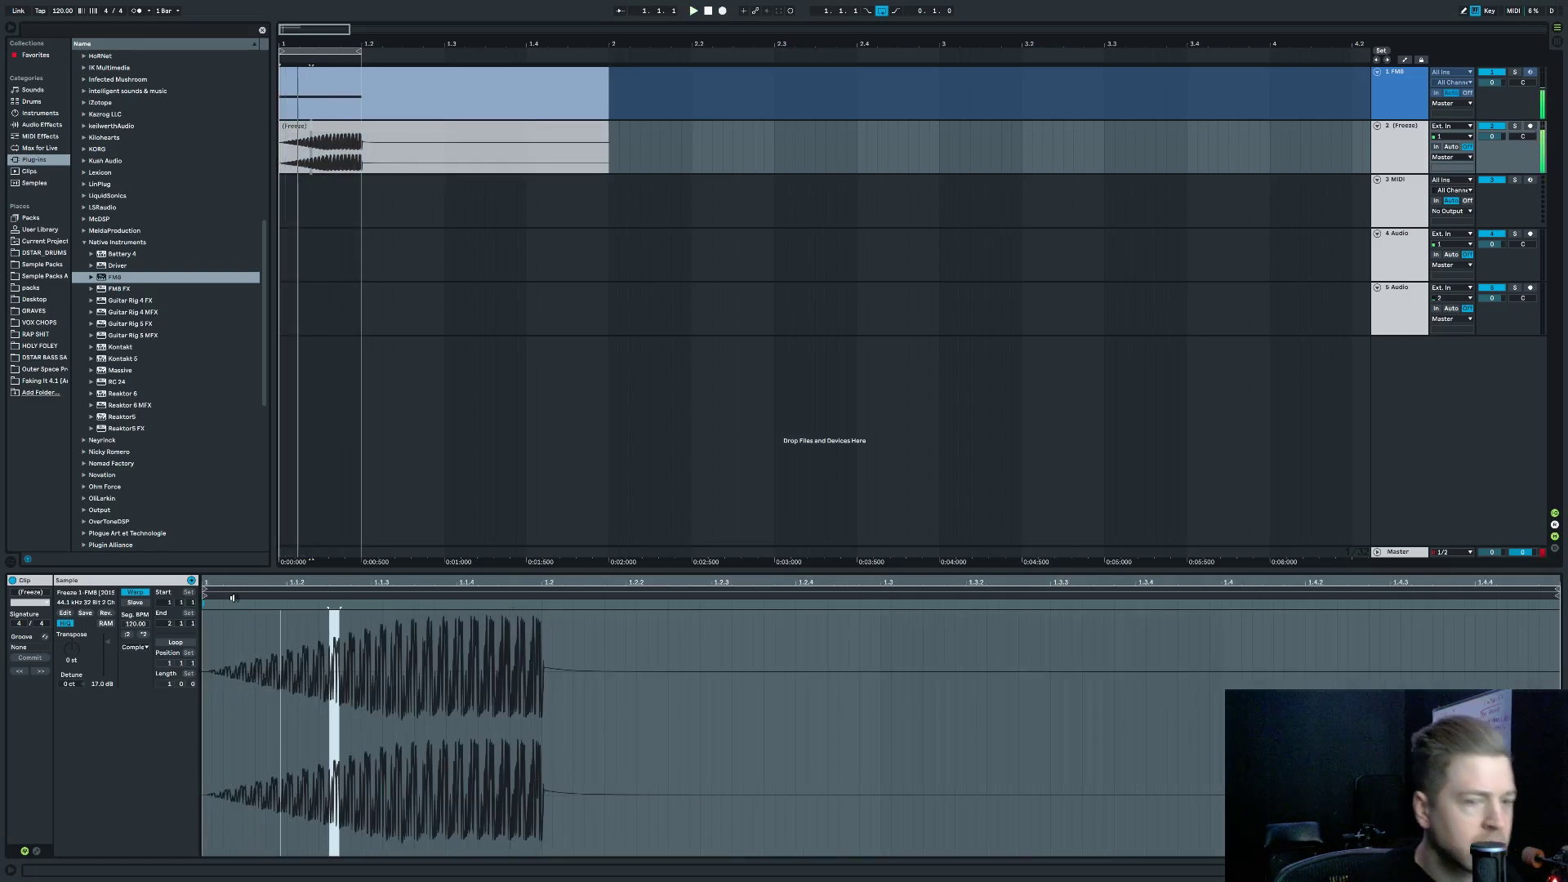
# Unfreeze the FM8 track and reopen its FM8 instrument window.
pyautogui.rightClick(1385, 97)
pyautogui.click(1419, 171)
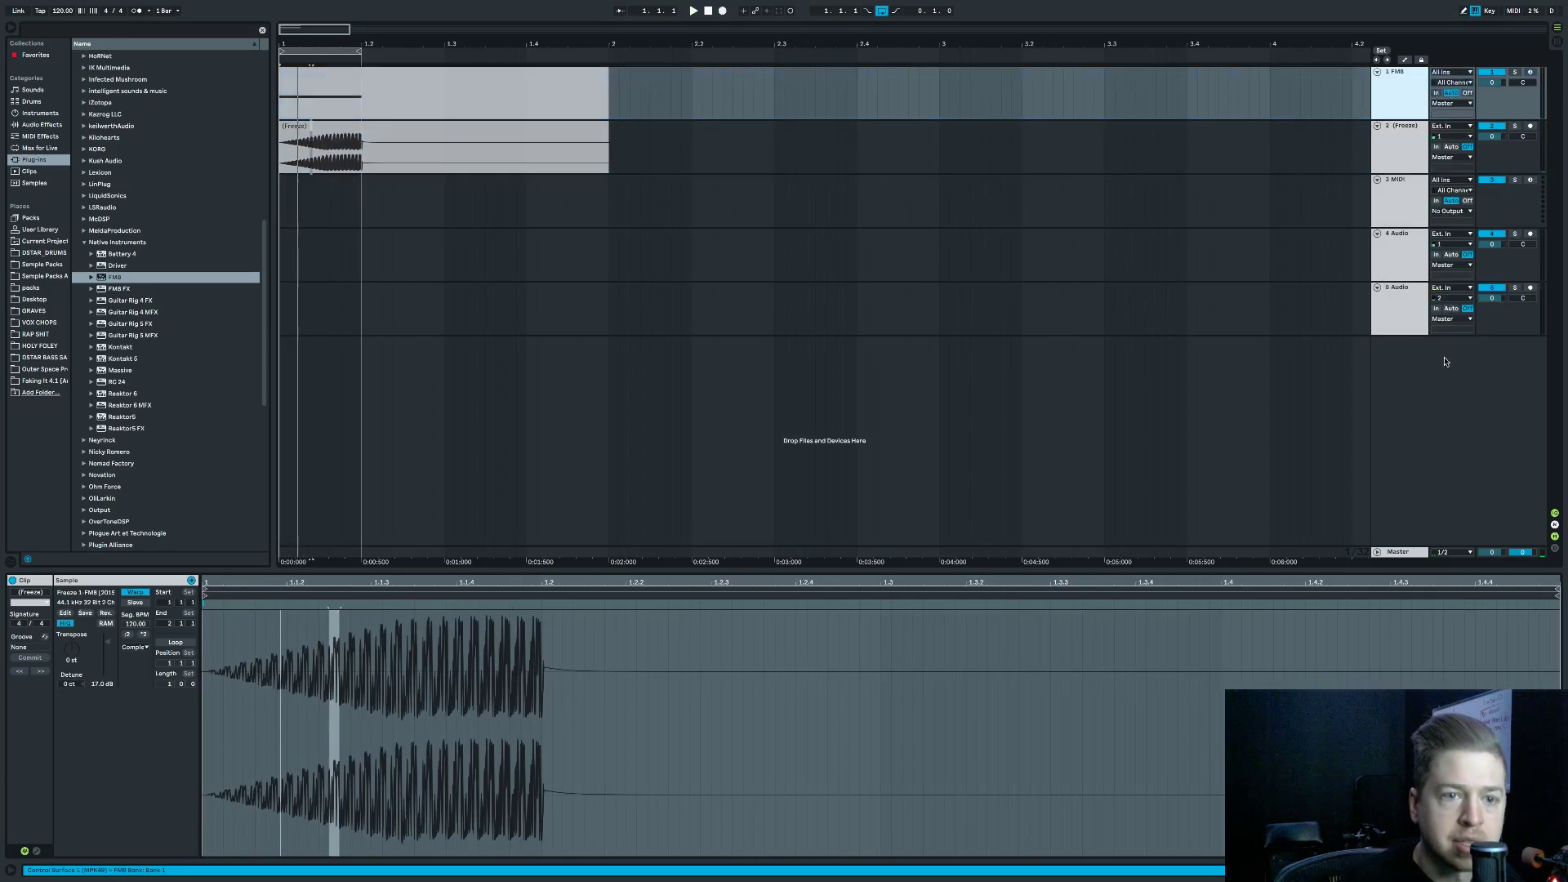
pyautogui.click(764, 774)
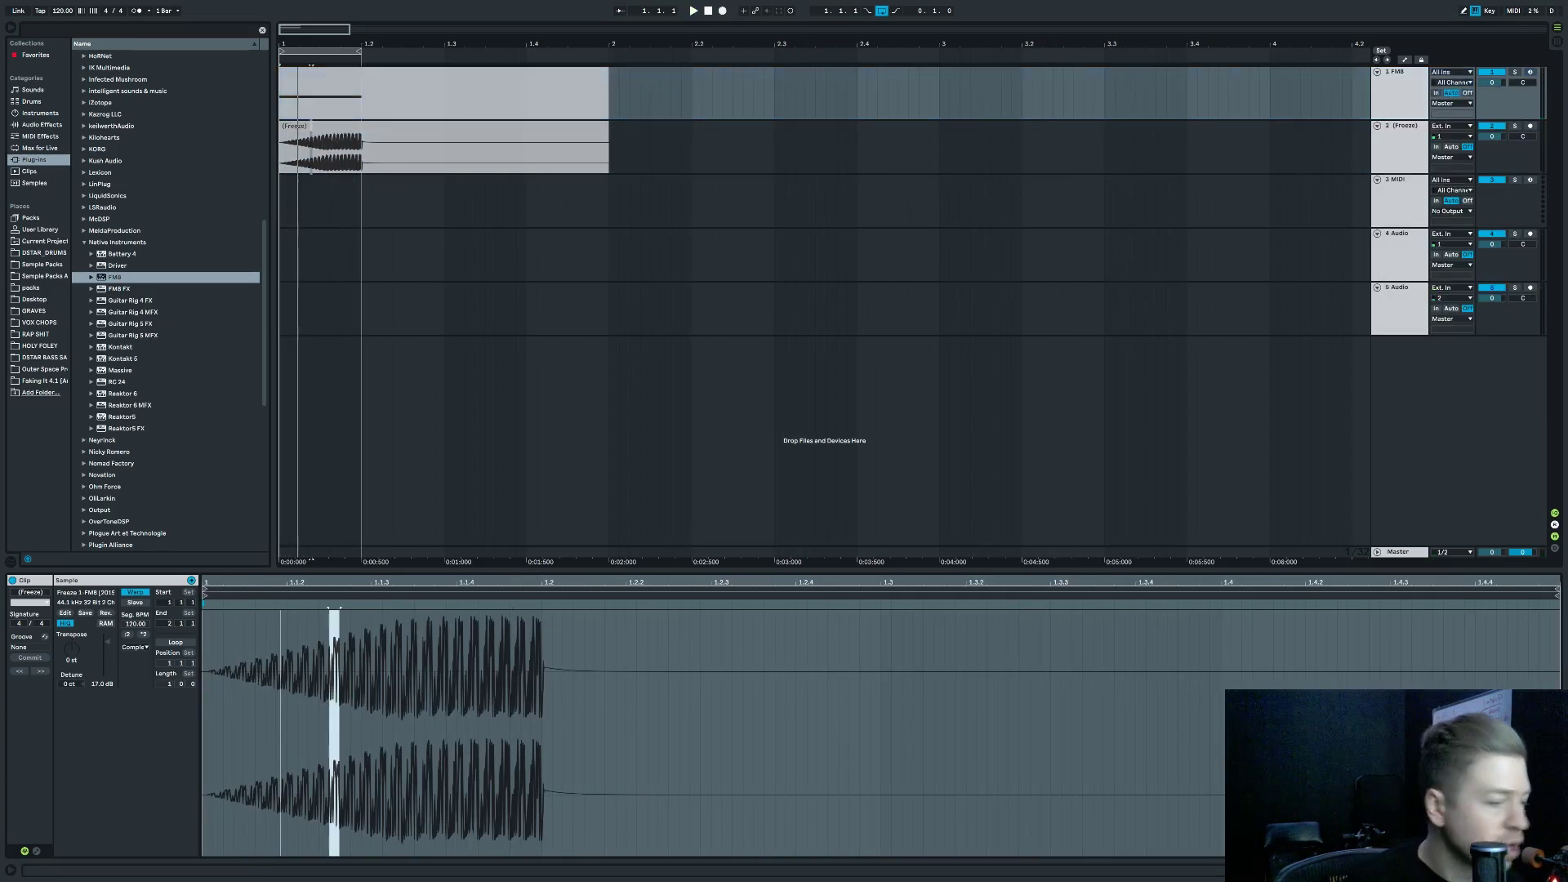
pyautogui.hotkey('shift', 'Tab')
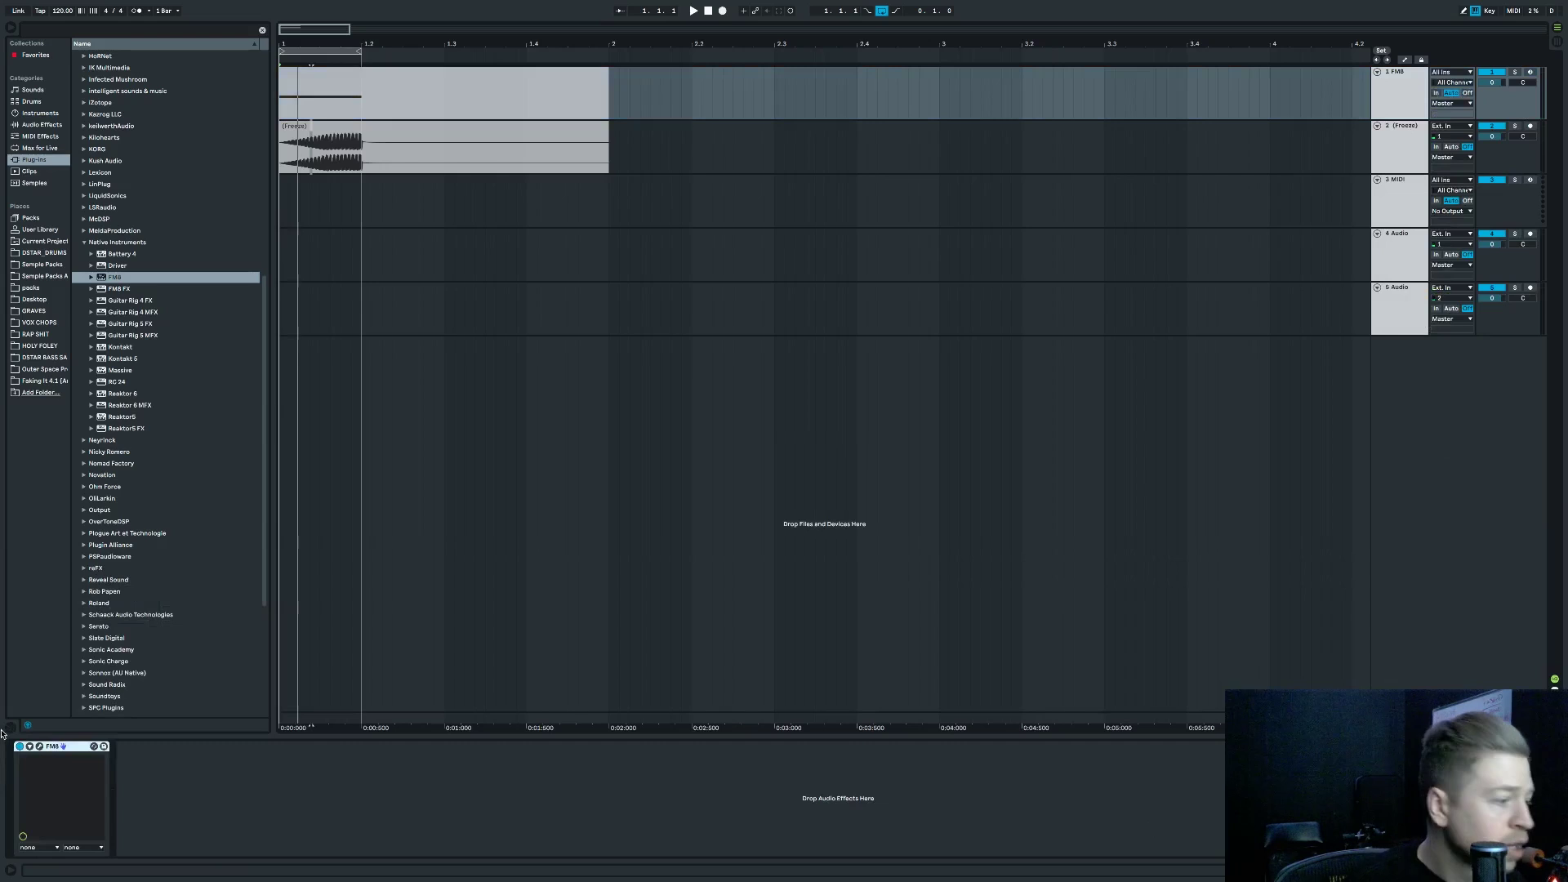
pyautogui.click(40, 746)
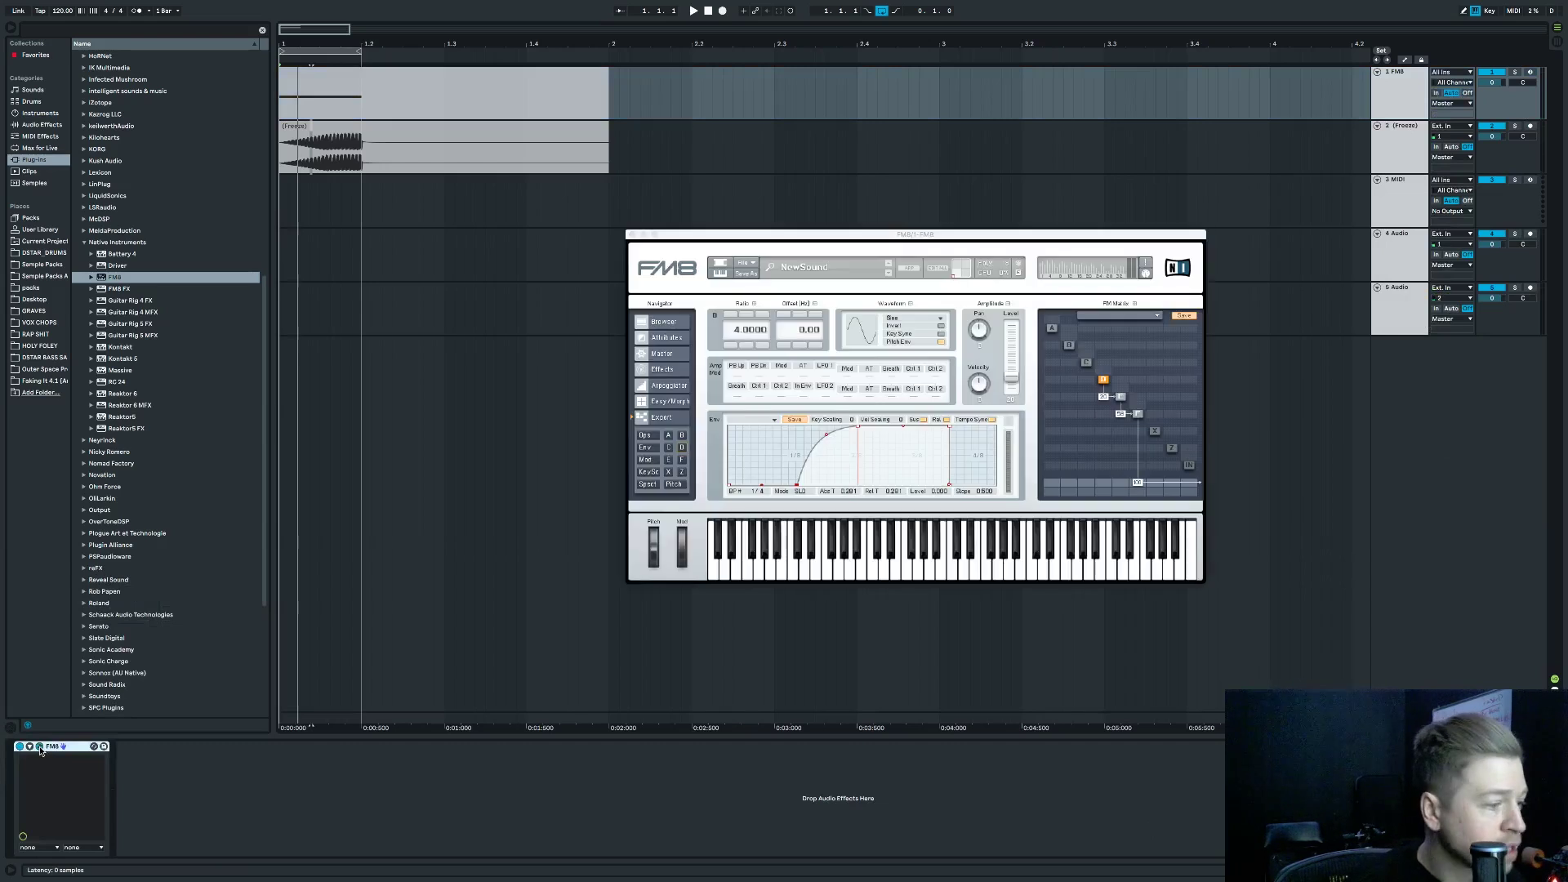
# Shorten operator F's envelope attack and give operator E a matching tempo-synced linear attack ramp.
pyautogui.click(1138, 414)
pyautogui.moveTo(797, 429)
pyautogui.mouseDown()
pyautogui.moveTo(719, 422)
pyautogui.moveTo(780, 426)
pyautogui.mouseUp()
pyautogui.click(1120, 397)
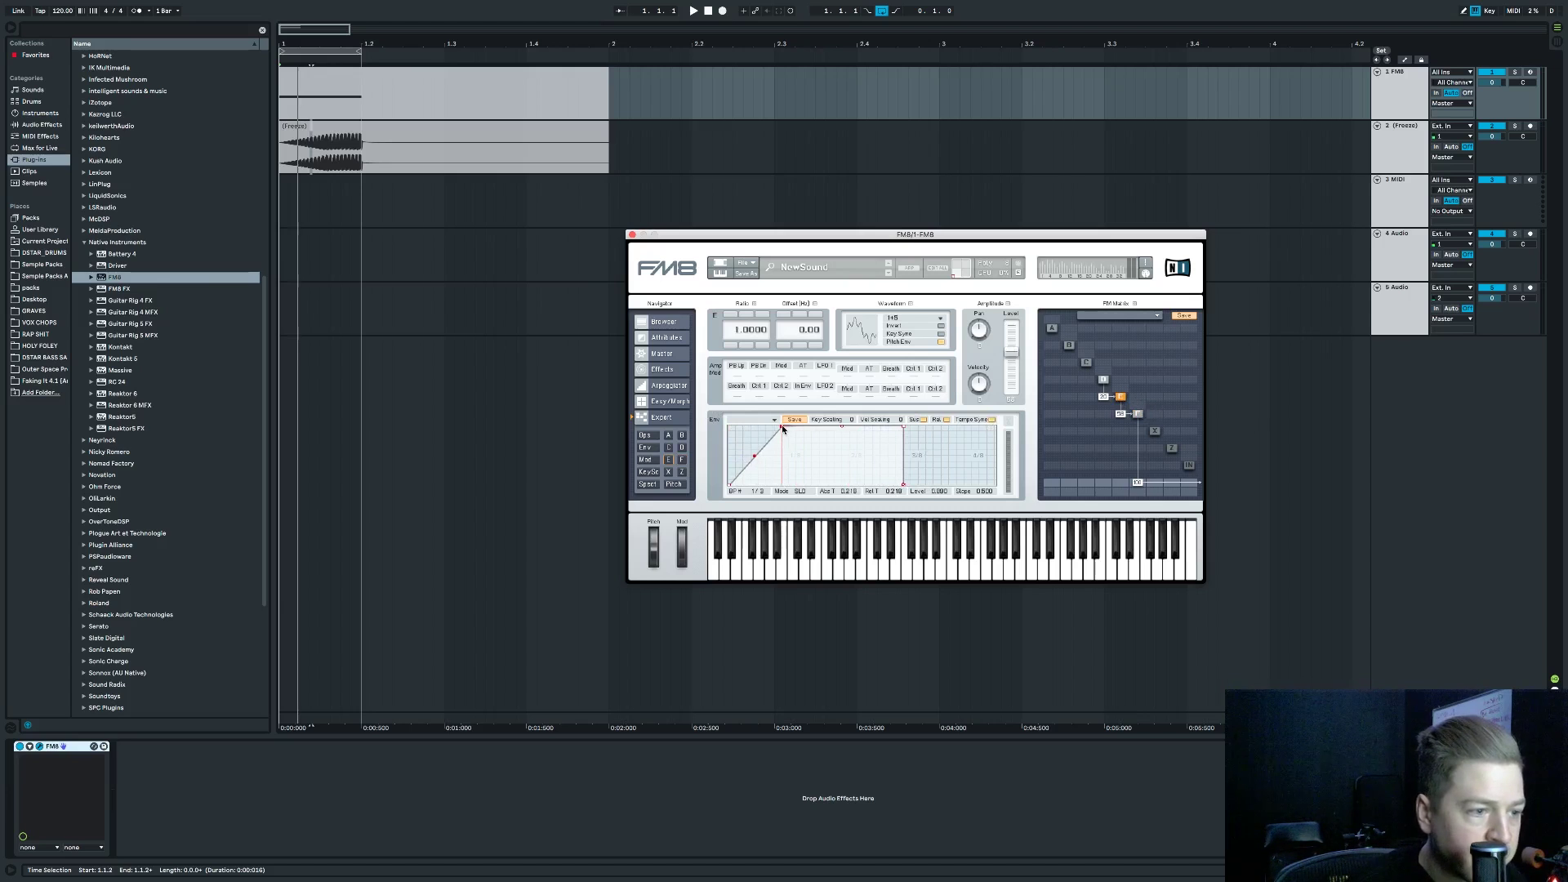
# Mute the frozen audio track and play the loop from the FM8 track.
pyautogui.click(1492, 127)
pyautogui.press('space')
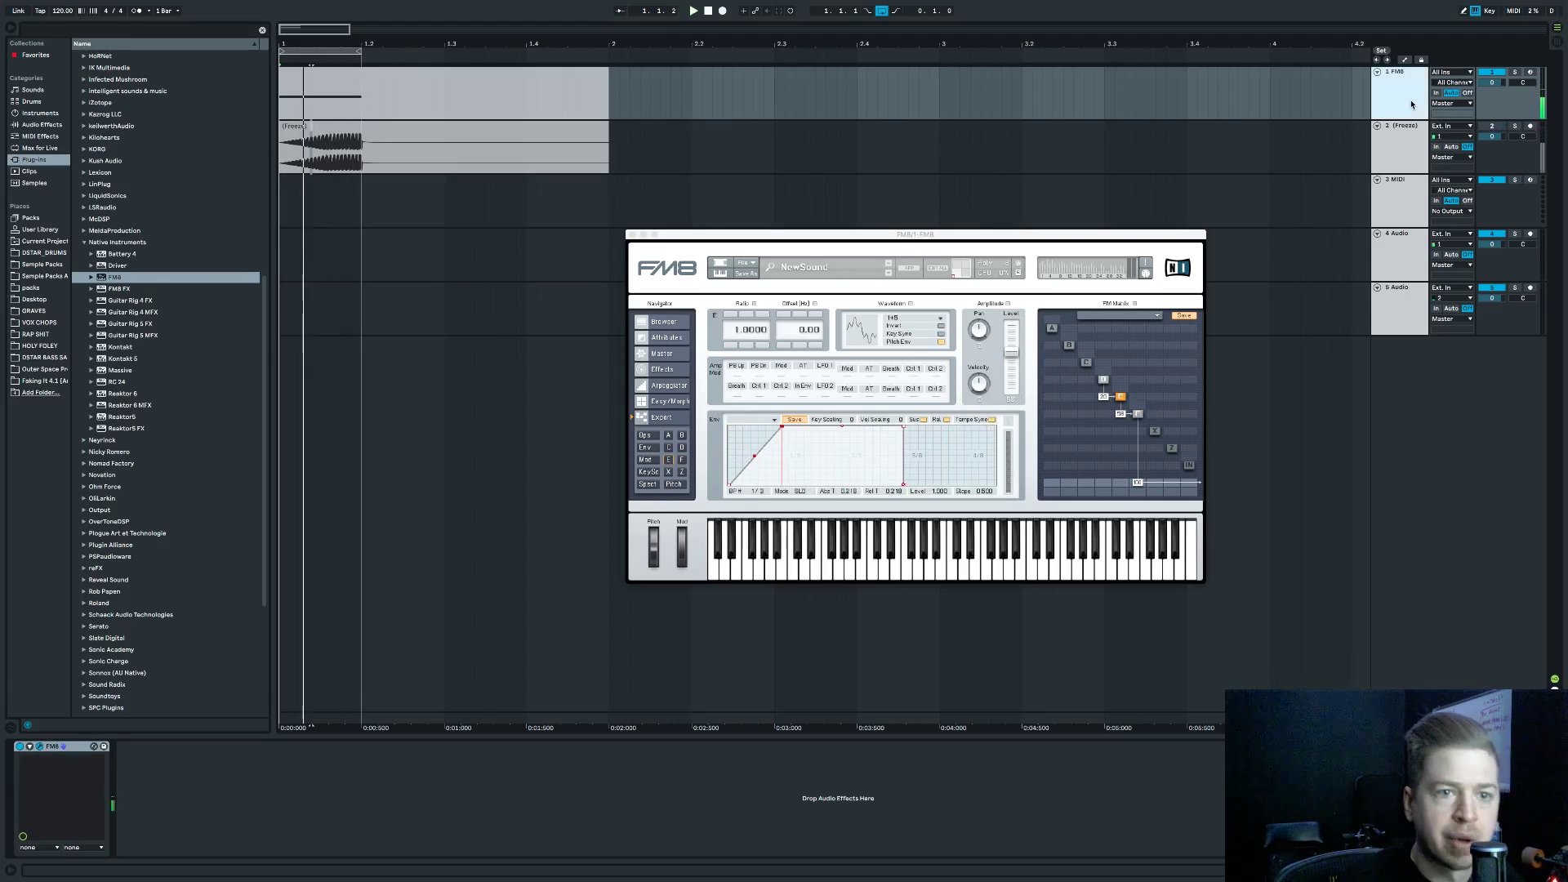
# Delete the audio track that holds the earlier frozen render.
pyautogui.click(1409, 132)
pyautogui.press('BackSpace')
pyautogui.rightClick(1403, 90)
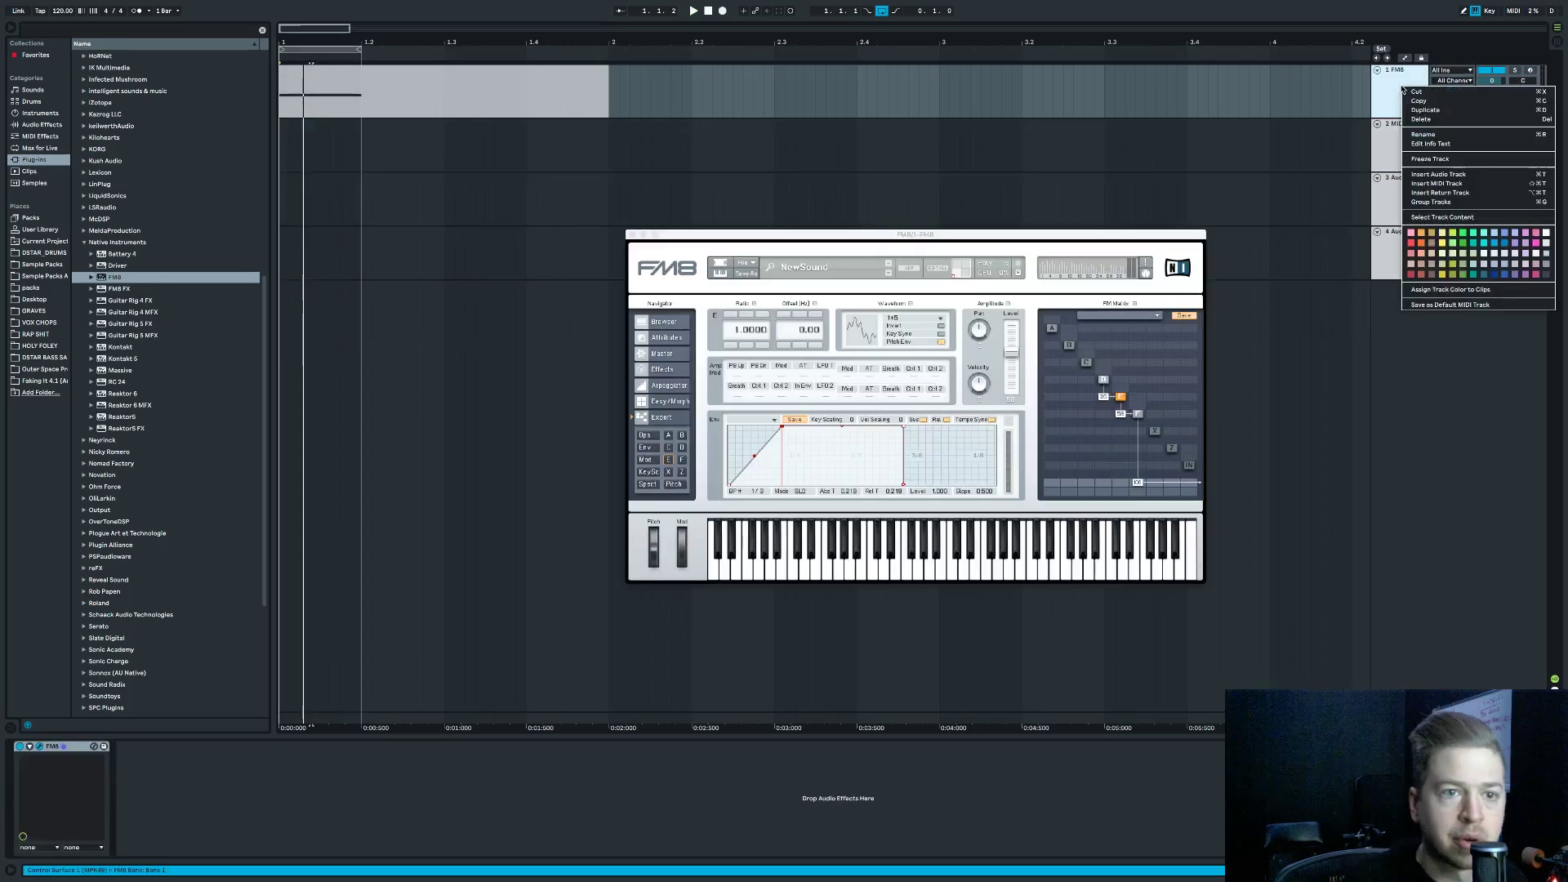
pyautogui.click(1438, 159)
pyautogui.press('super+z')
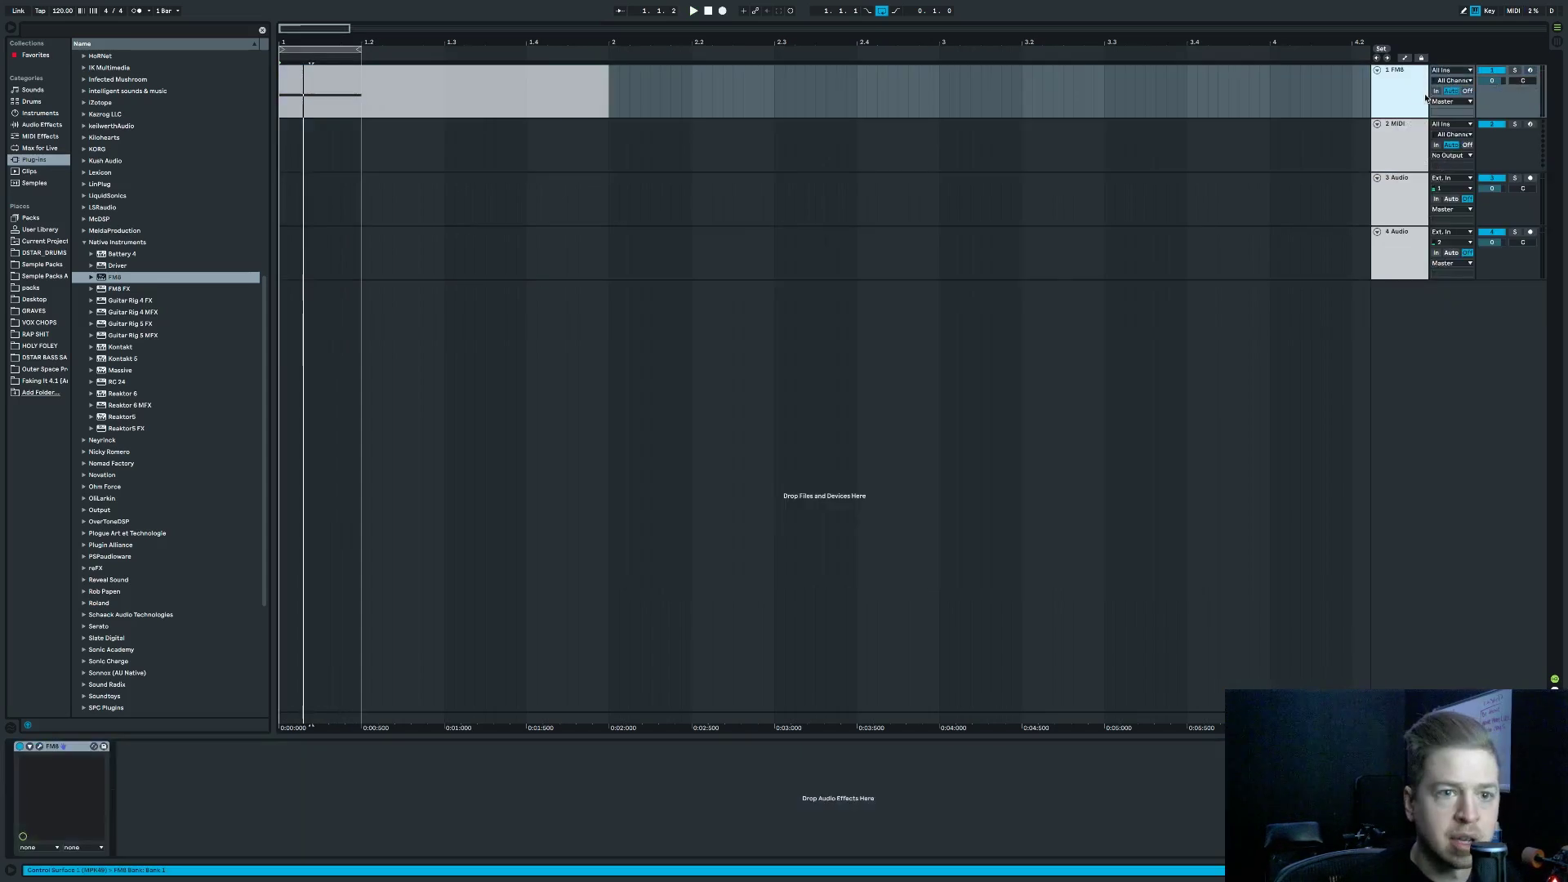
pyautogui.click(42, 124)
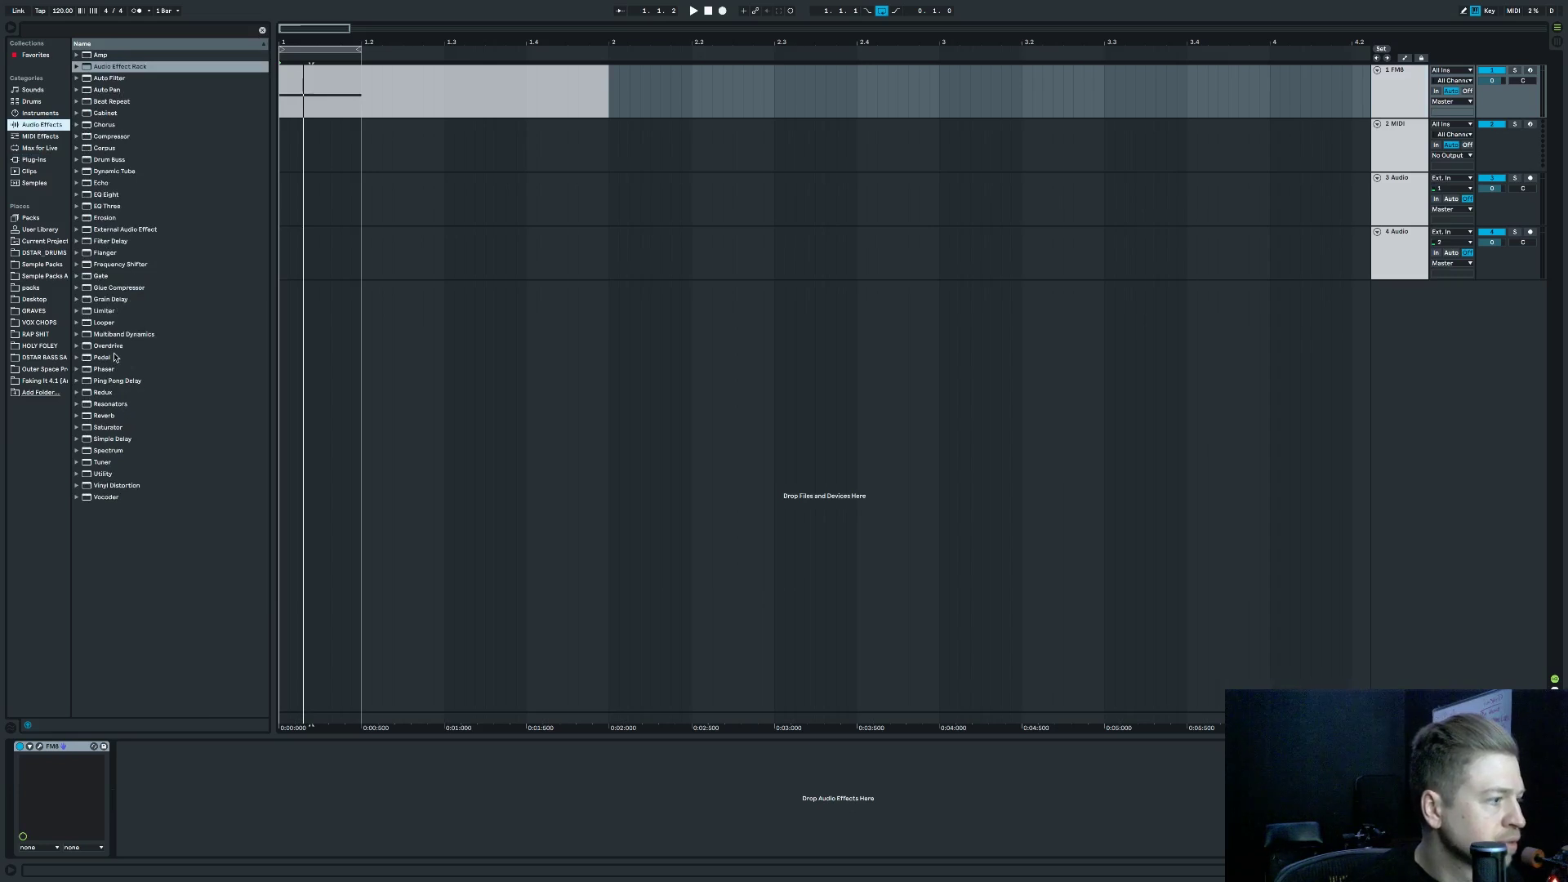
pyautogui.doubleClick(116, 314)
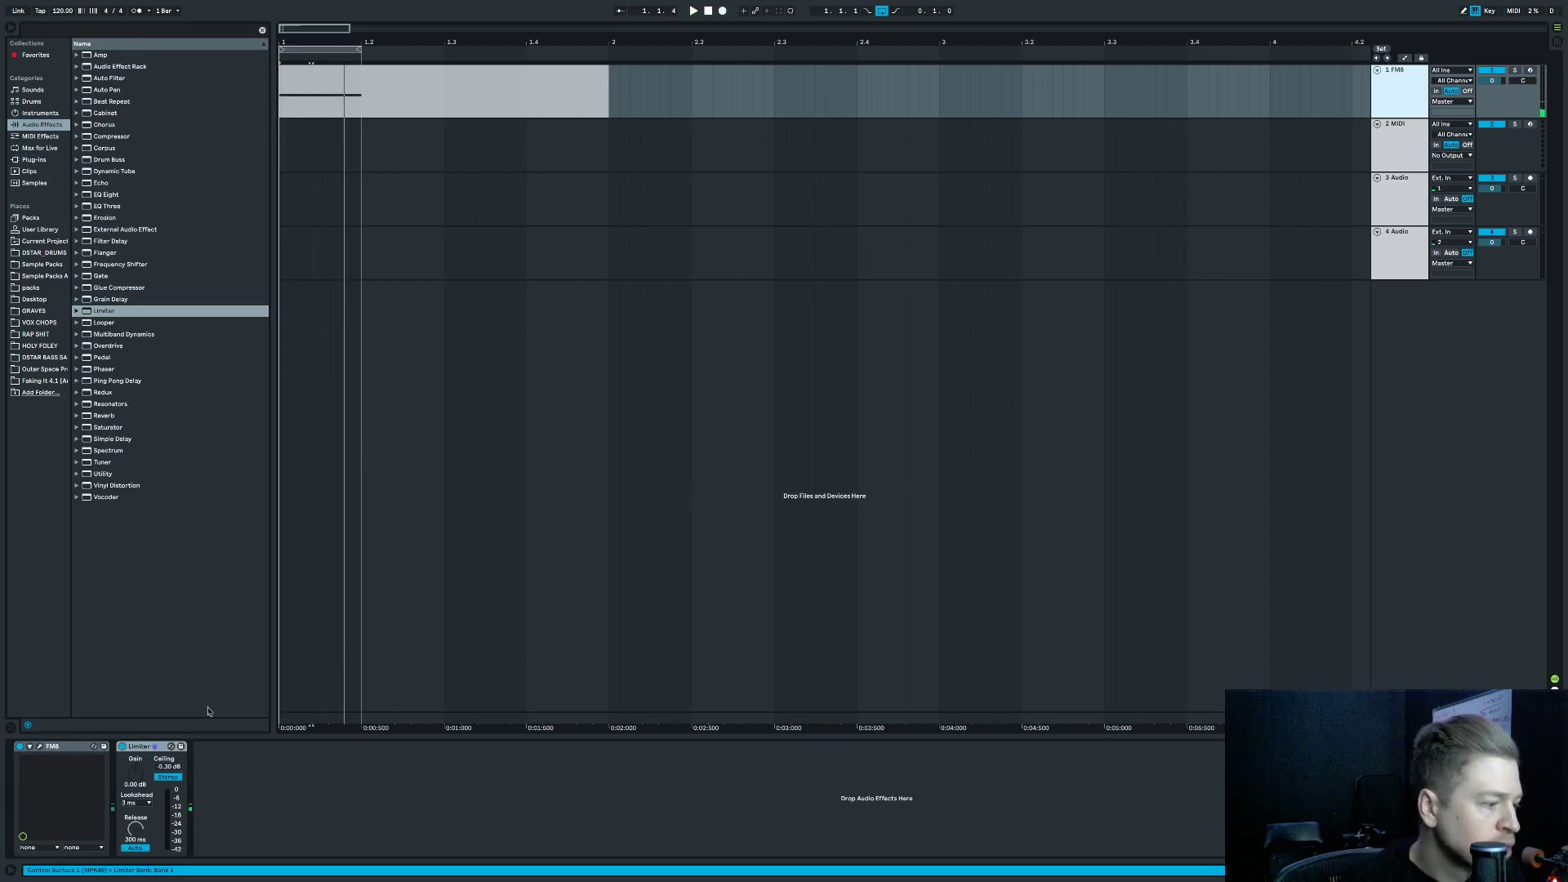
pyautogui.click(138, 746)
pyautogui.press('Delete')
# Freeze the FM8 track.
pyautogui.click(1383, 101)
pyautogui.rightClick(1383, 102)
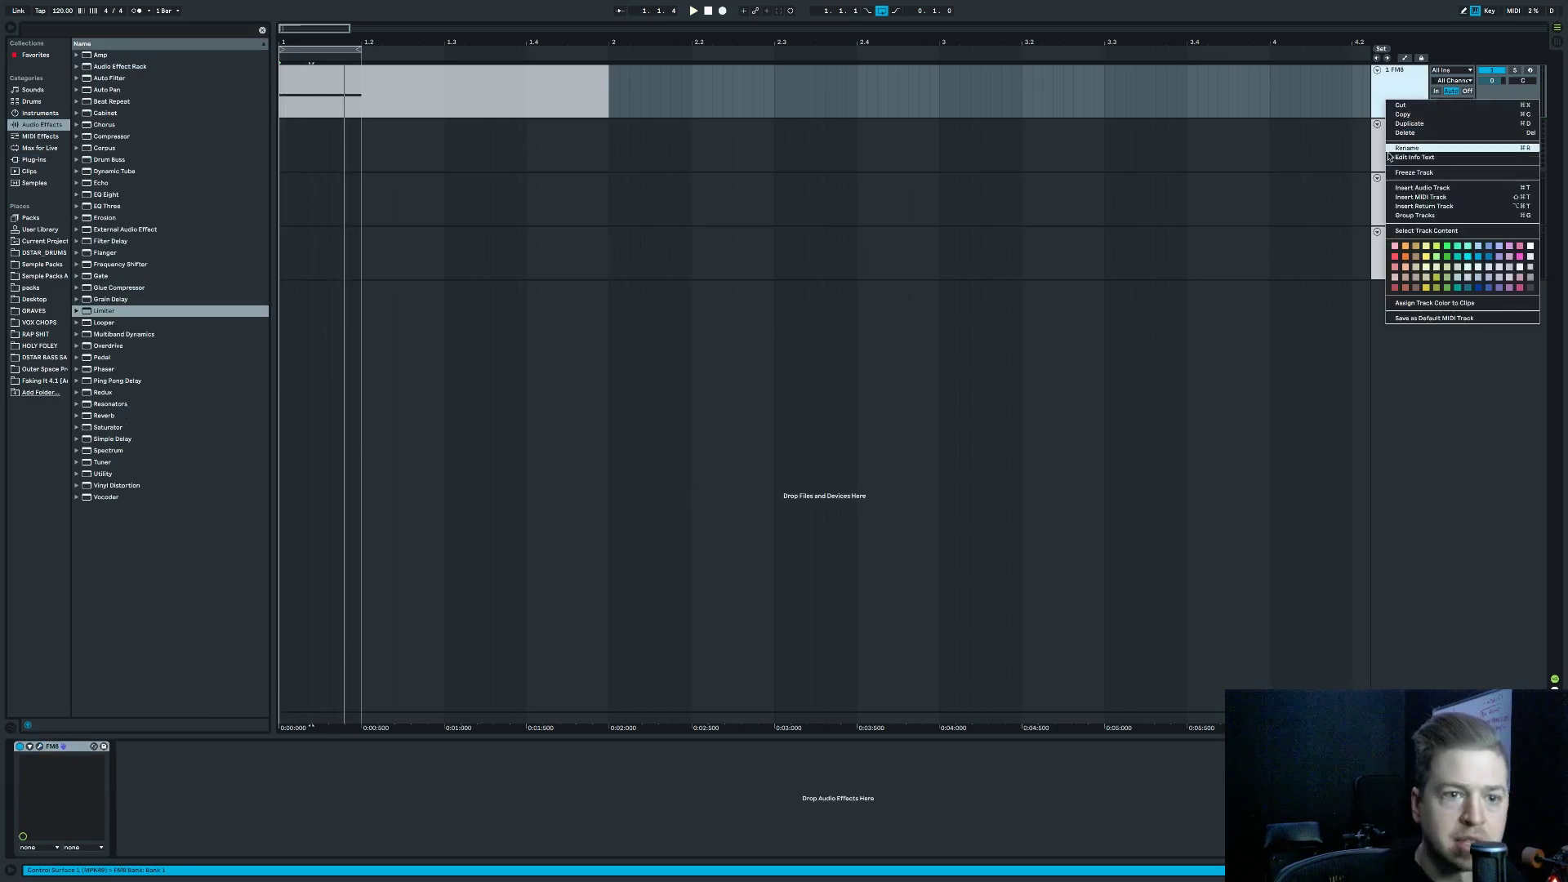
pyautogui.click(1415, 173)
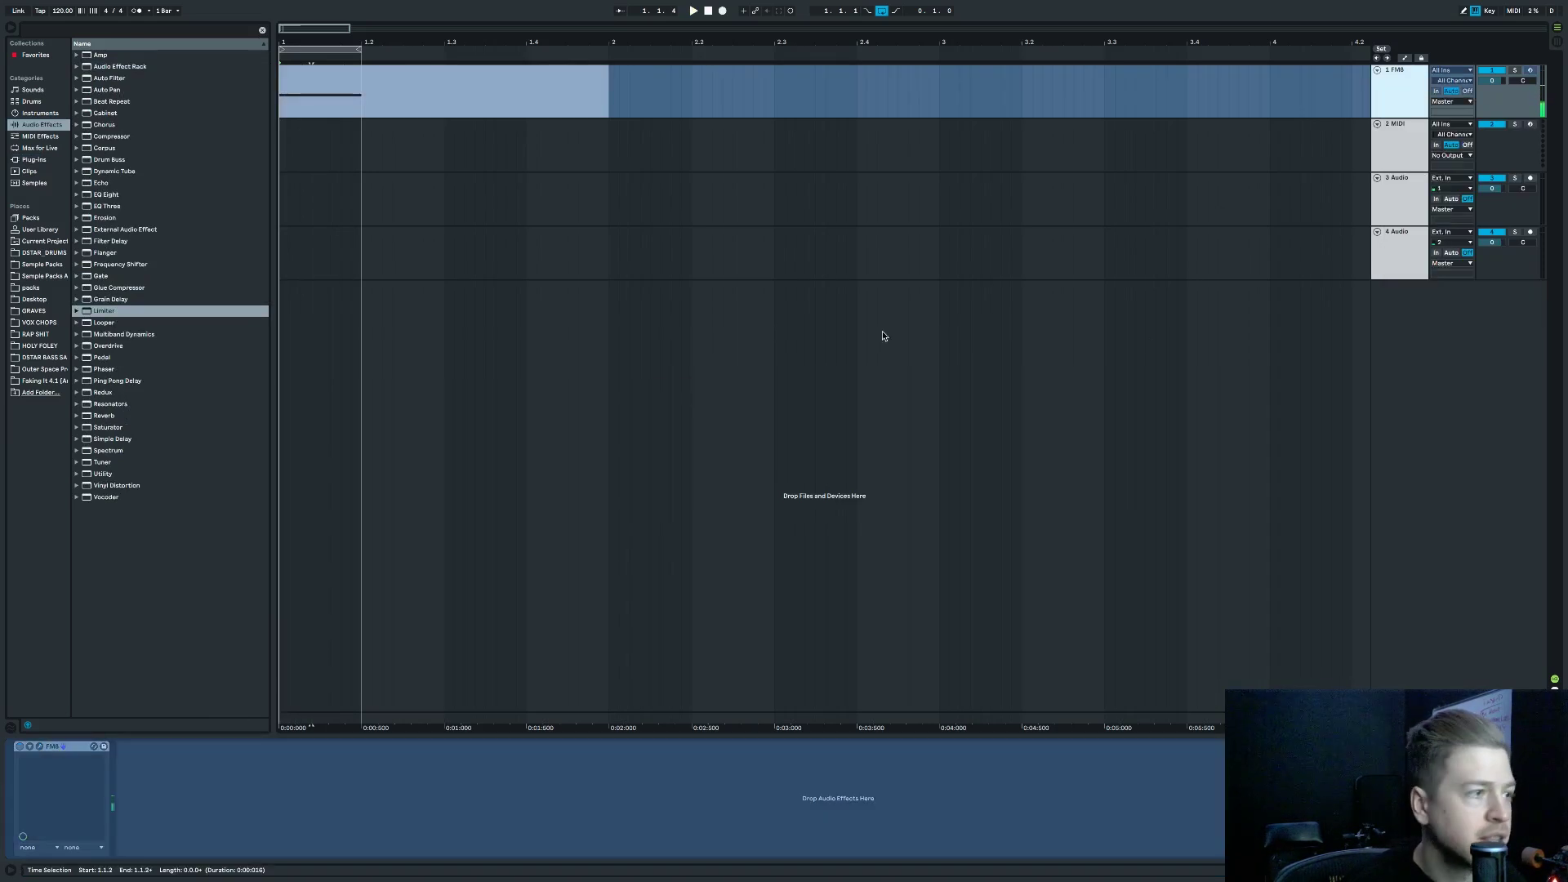
# Copy the first beat of the frozen FM8 clip to the start of the first empty audio track.
pyautogui.moveTo(370, 106); pyautogui.dragTo(277, 106)
pyautogui.press('super+c')
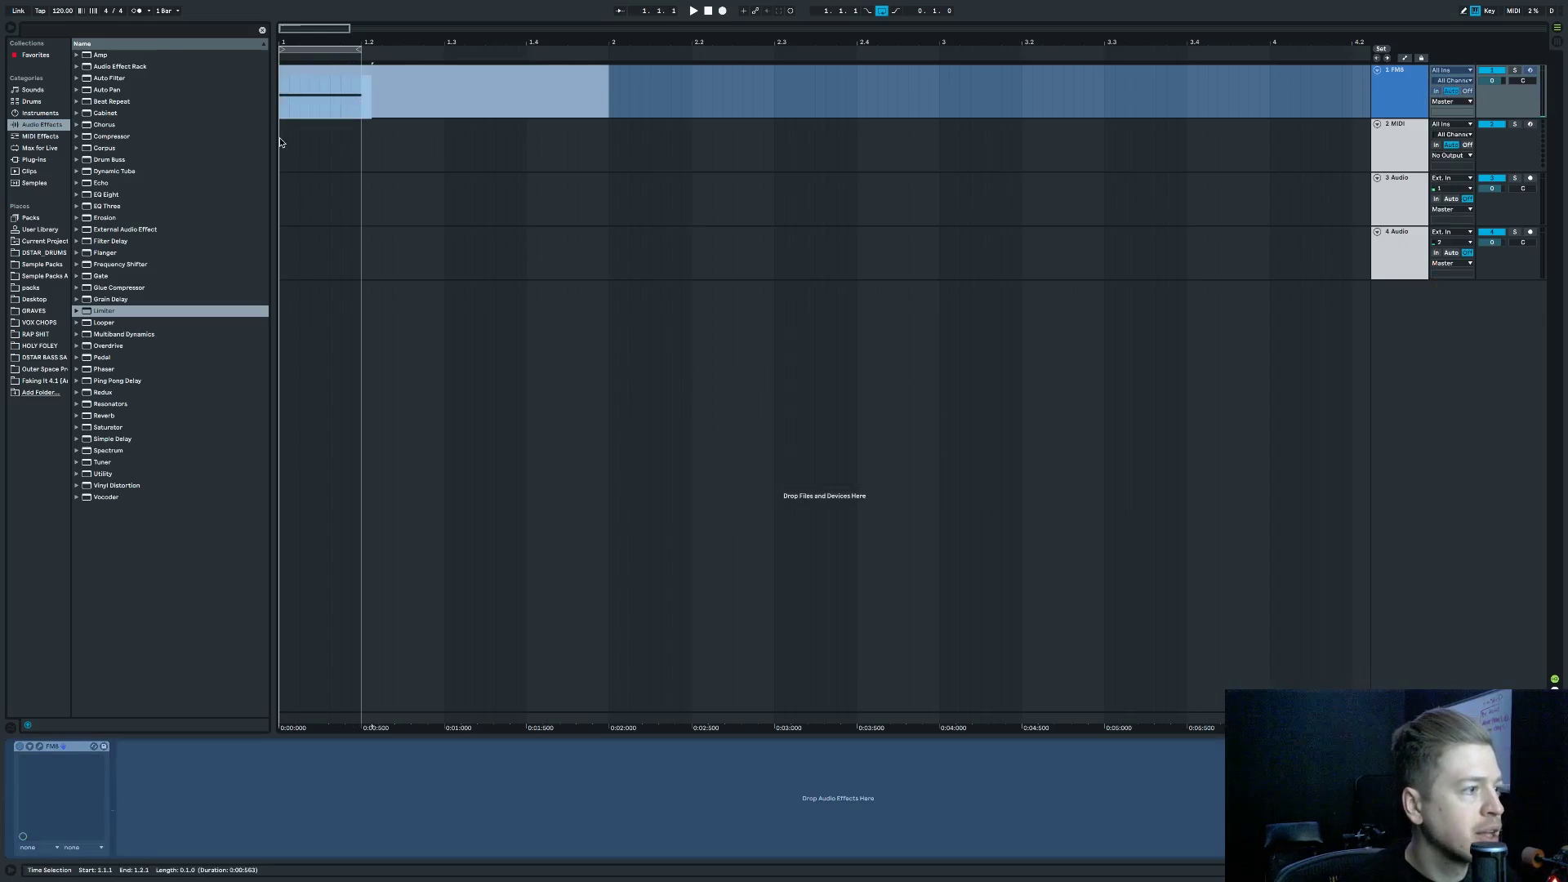
pyautogui.click(281, 144)
pyautogui.press('super+v')
pyautogui.press('super+z')
pyautogui.click(287, 207)
pyautogui.press('super+v')
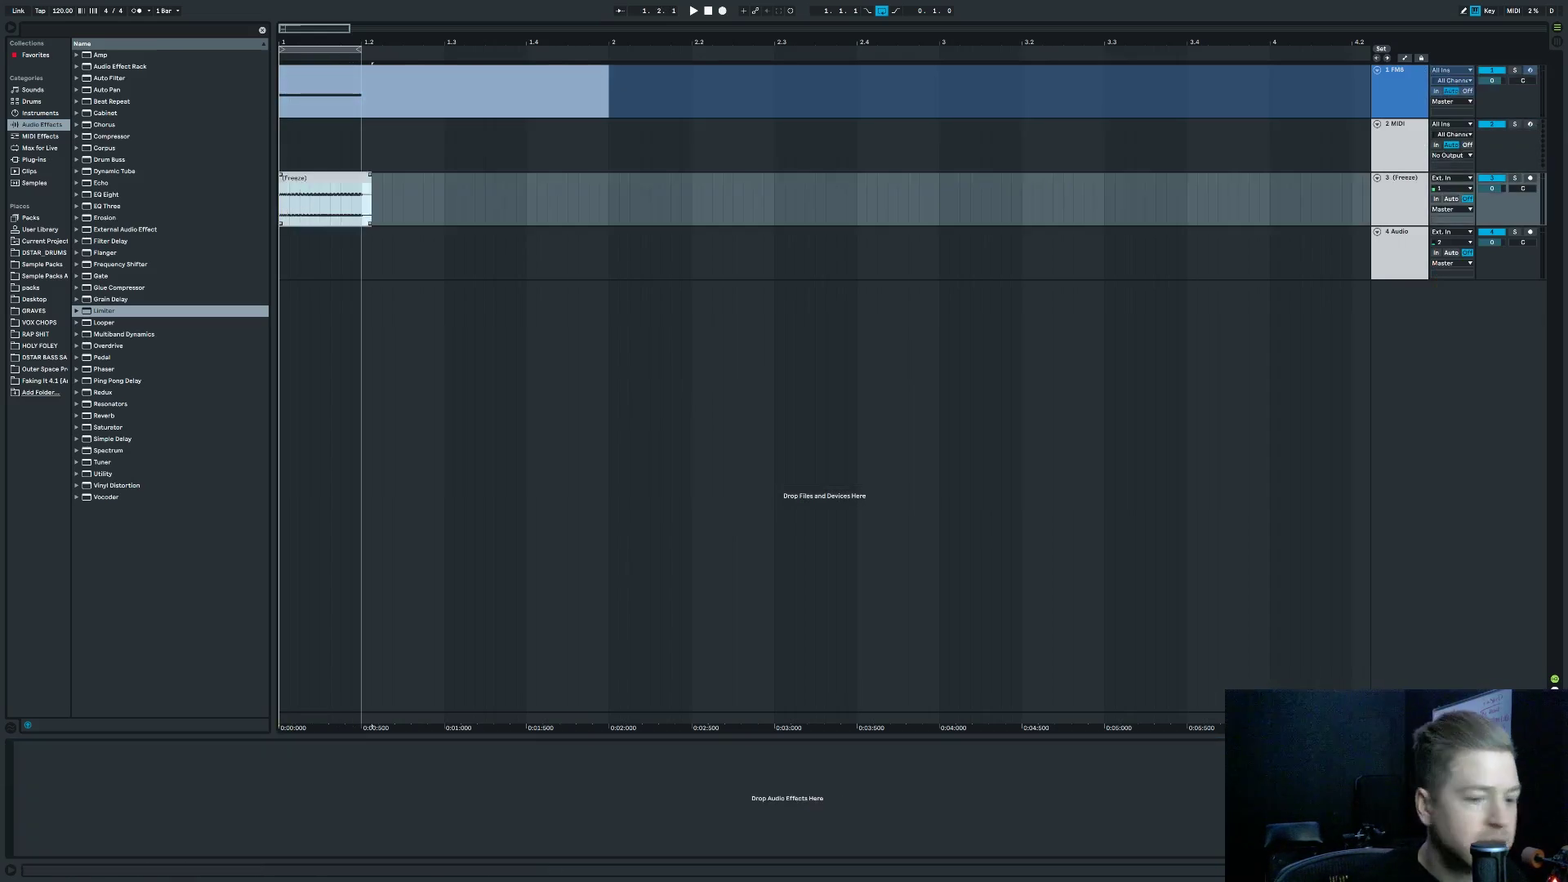
# Open the pasted frozen clip and raise its gain until the waveform nearly fills the display.
pyautogui.doubleClick(286, 206)
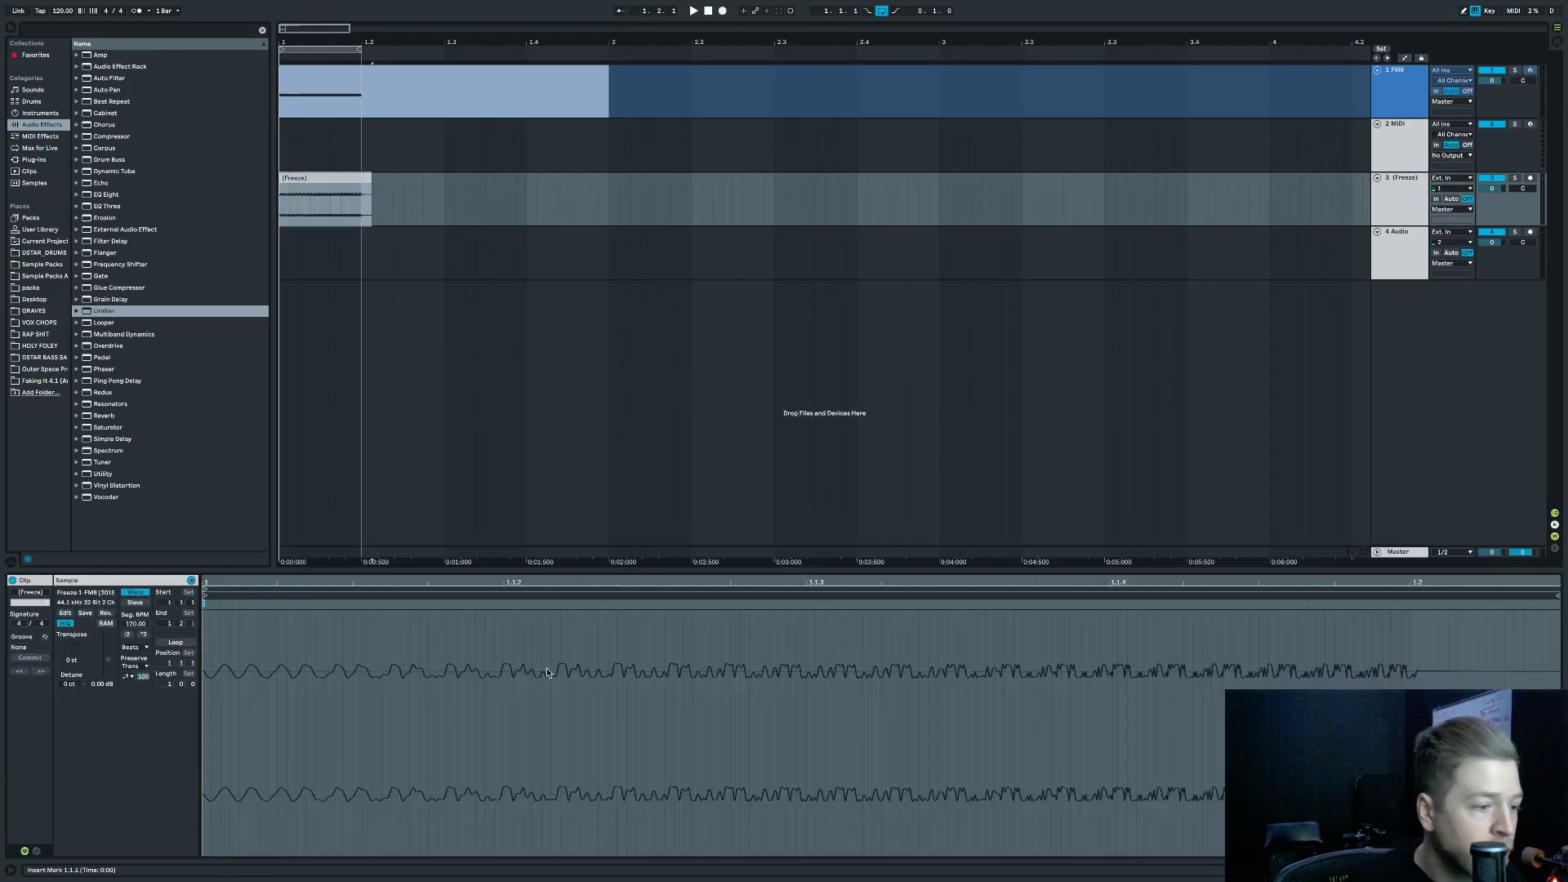
pyautogui.moveTo(108, 661); pyautogui.dragTo(108, 626)
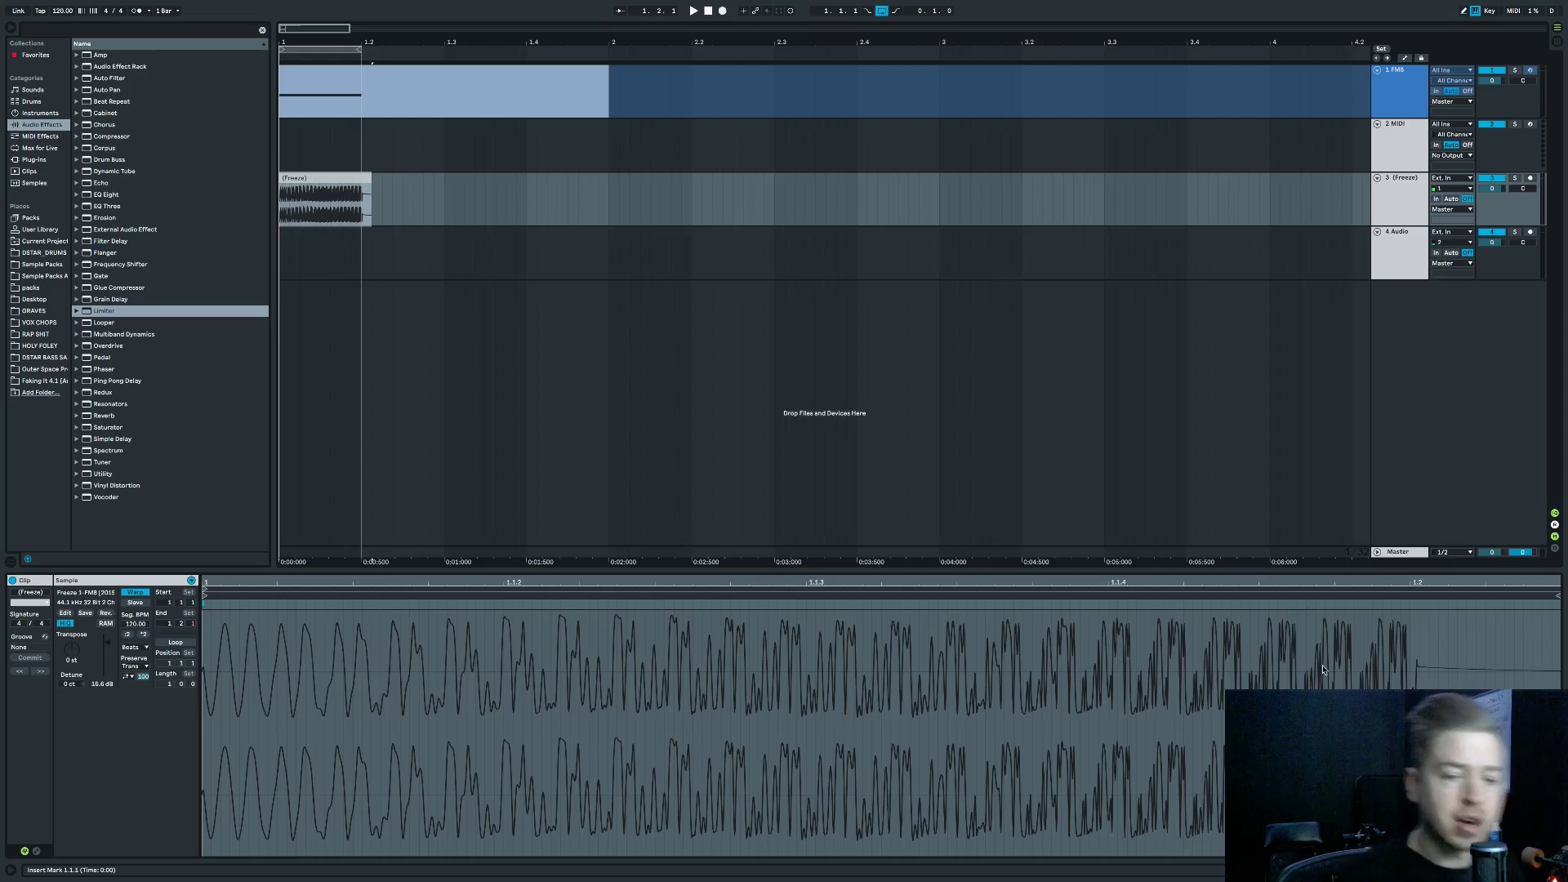
# Delete the FM8 track and the empty MIDI and audio tracks, keeping only the frozen audio track.
pyautogui.click(1395, 129)
pyautogui.click(1402, 93)
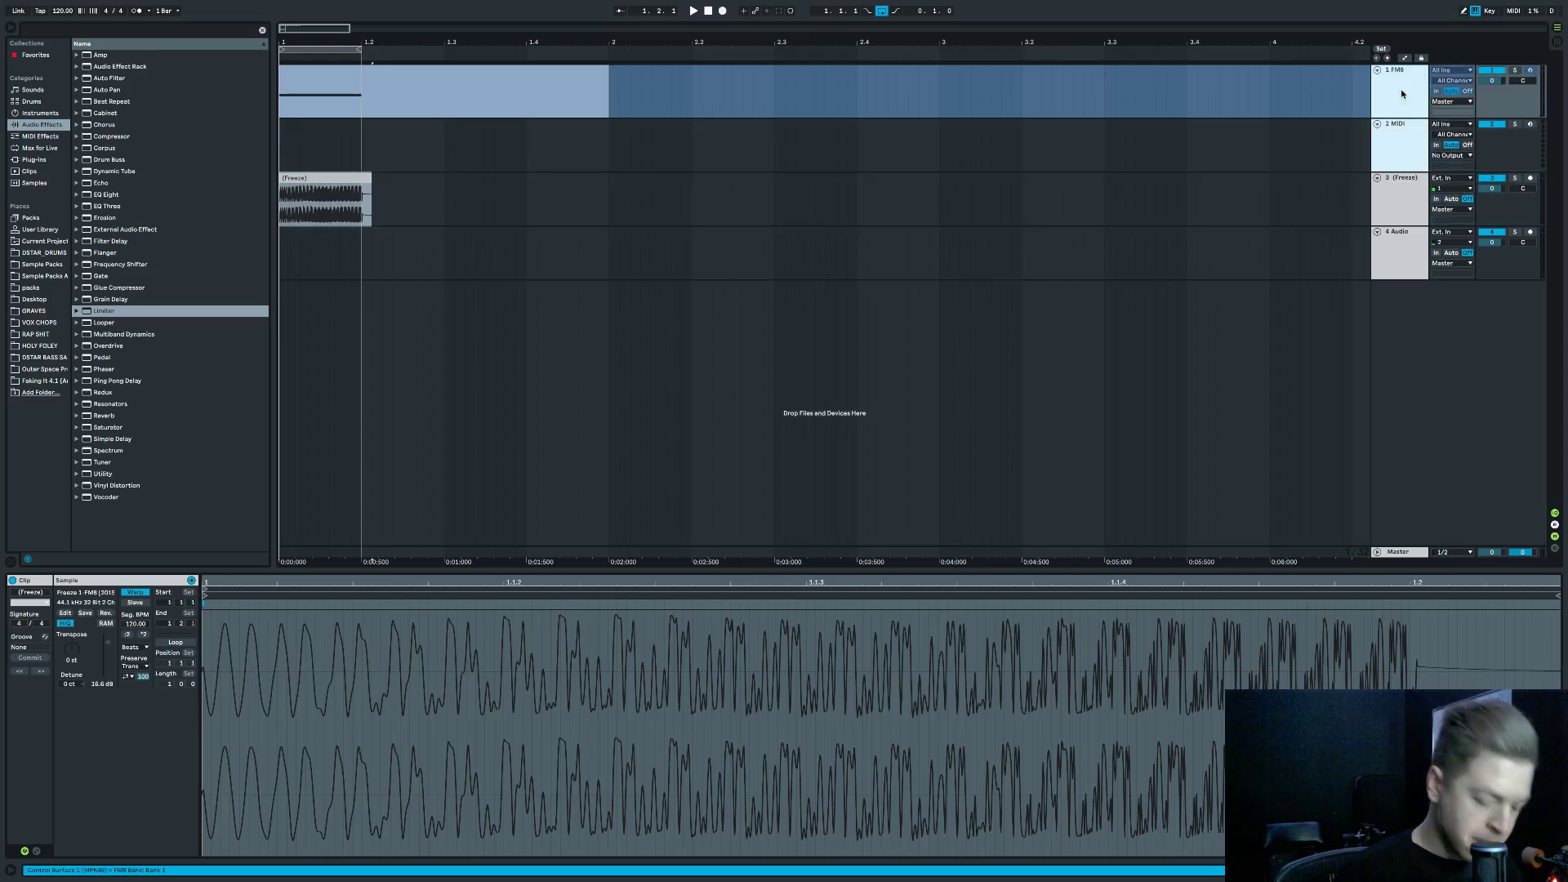
pyautogui.press('Delete')
pyautogui.press('Delete')
pyautogui.click(1414, 129)
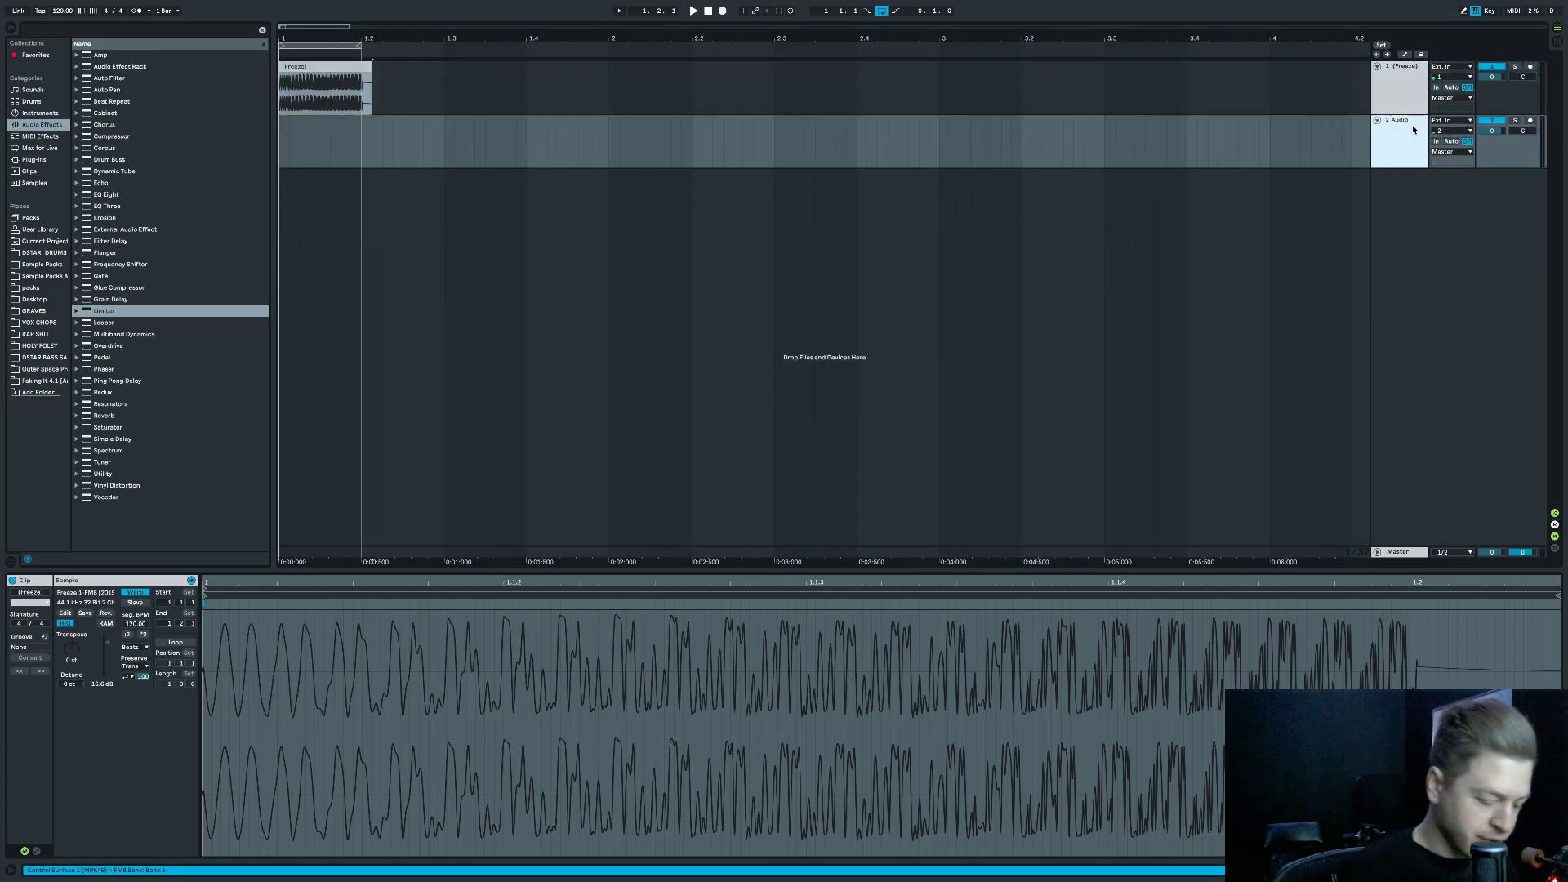
pyautogui.press('Delete')
# Insert a new MIDI track below the frozen audio and load Xfer Records Serum on it.
pyautogui.hotkey('ctrl', 'shift', 't')
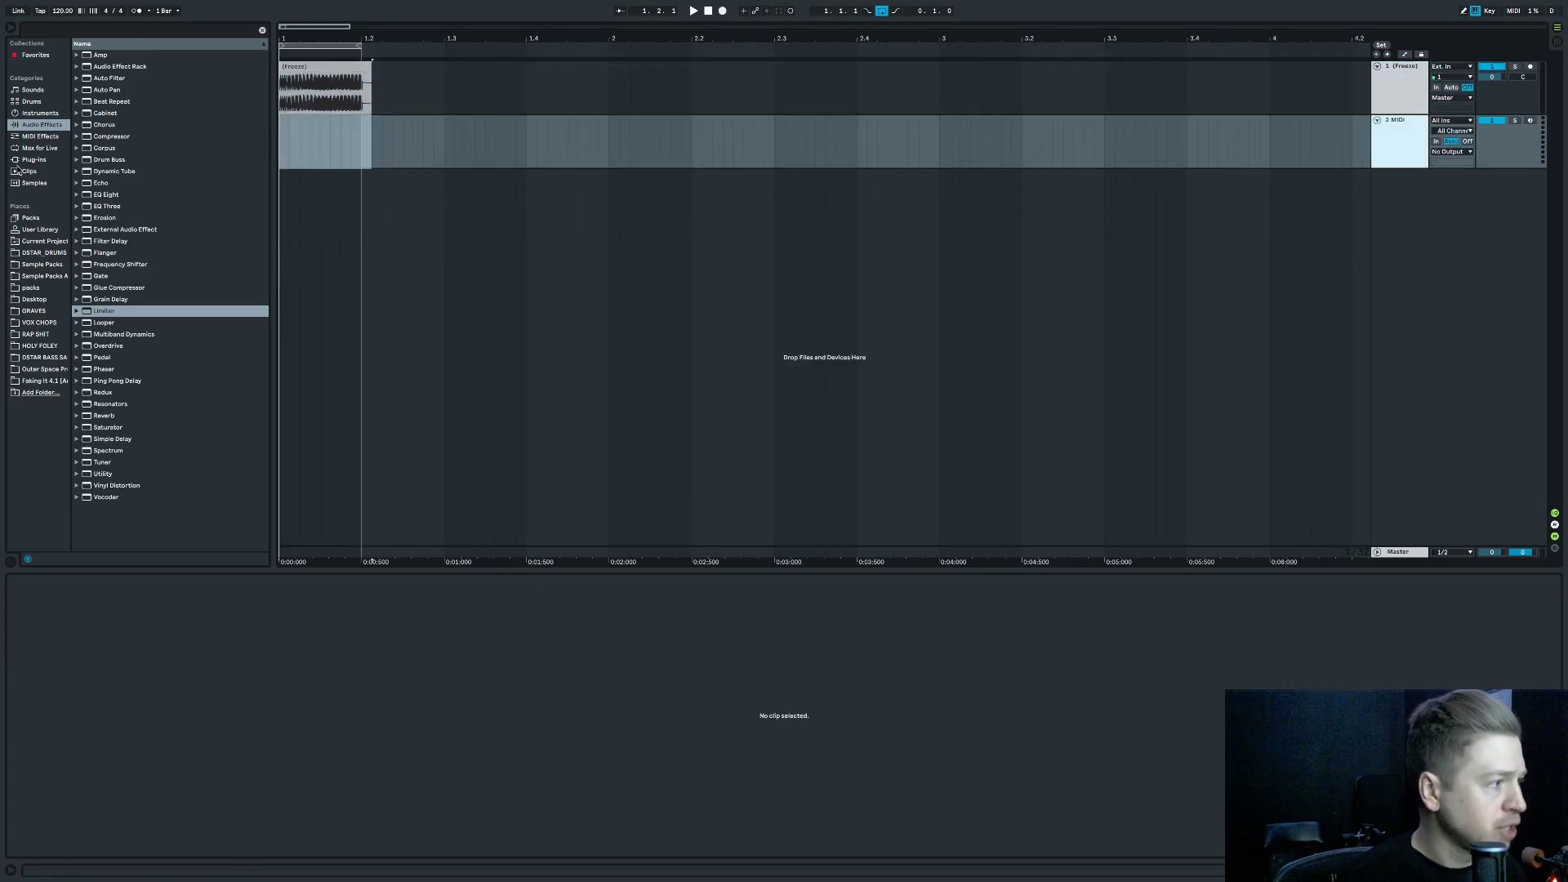
pyautogui.click(31, 159)
pyautogui.click(85, 242)
pyautogui.scroll(-5, 131, 371)
pyautogui.click(90, 486)
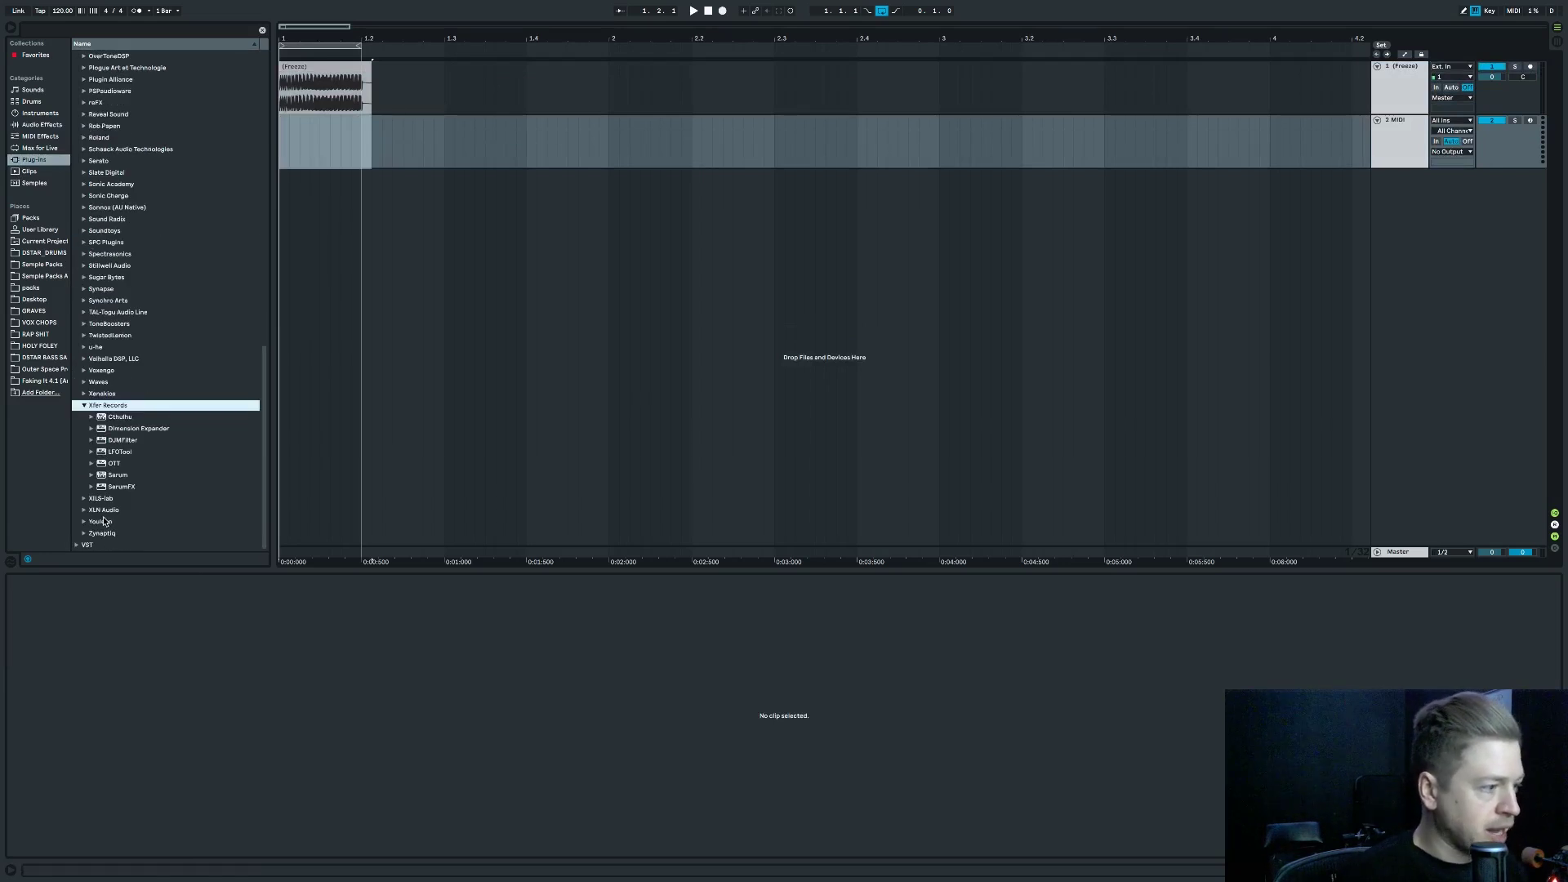
pyautogui.click(129, 476)
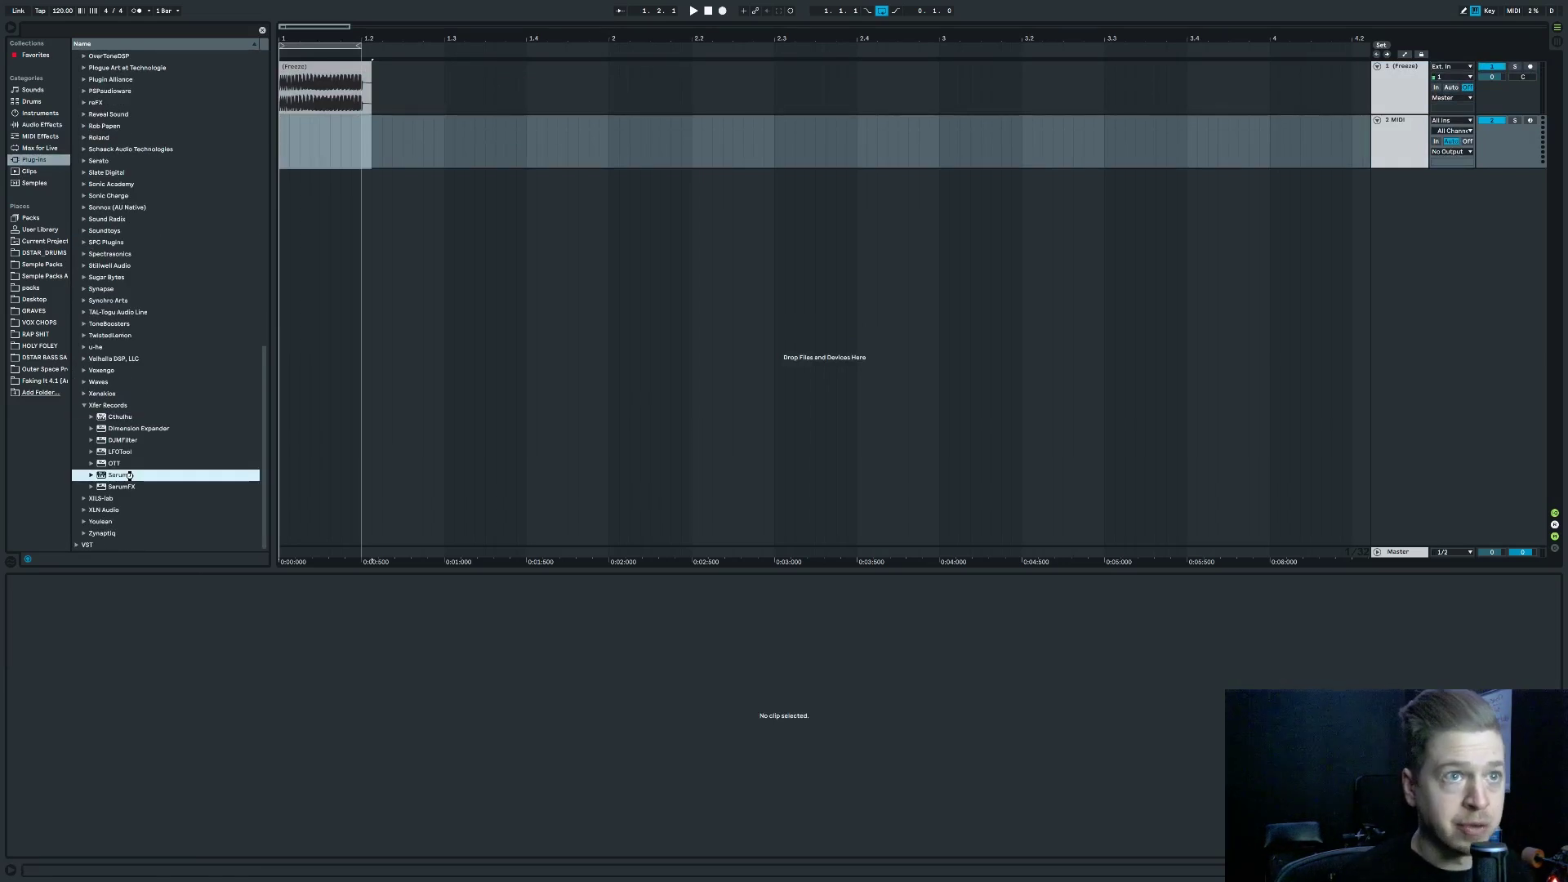
pyautogui.doubleClick(129, 475)
pyautogui.moveTo(745, 228); pyautogui.dragTo(705, 241)
pyautogui.click(287, 127)
pyautogui.click(295, 150)
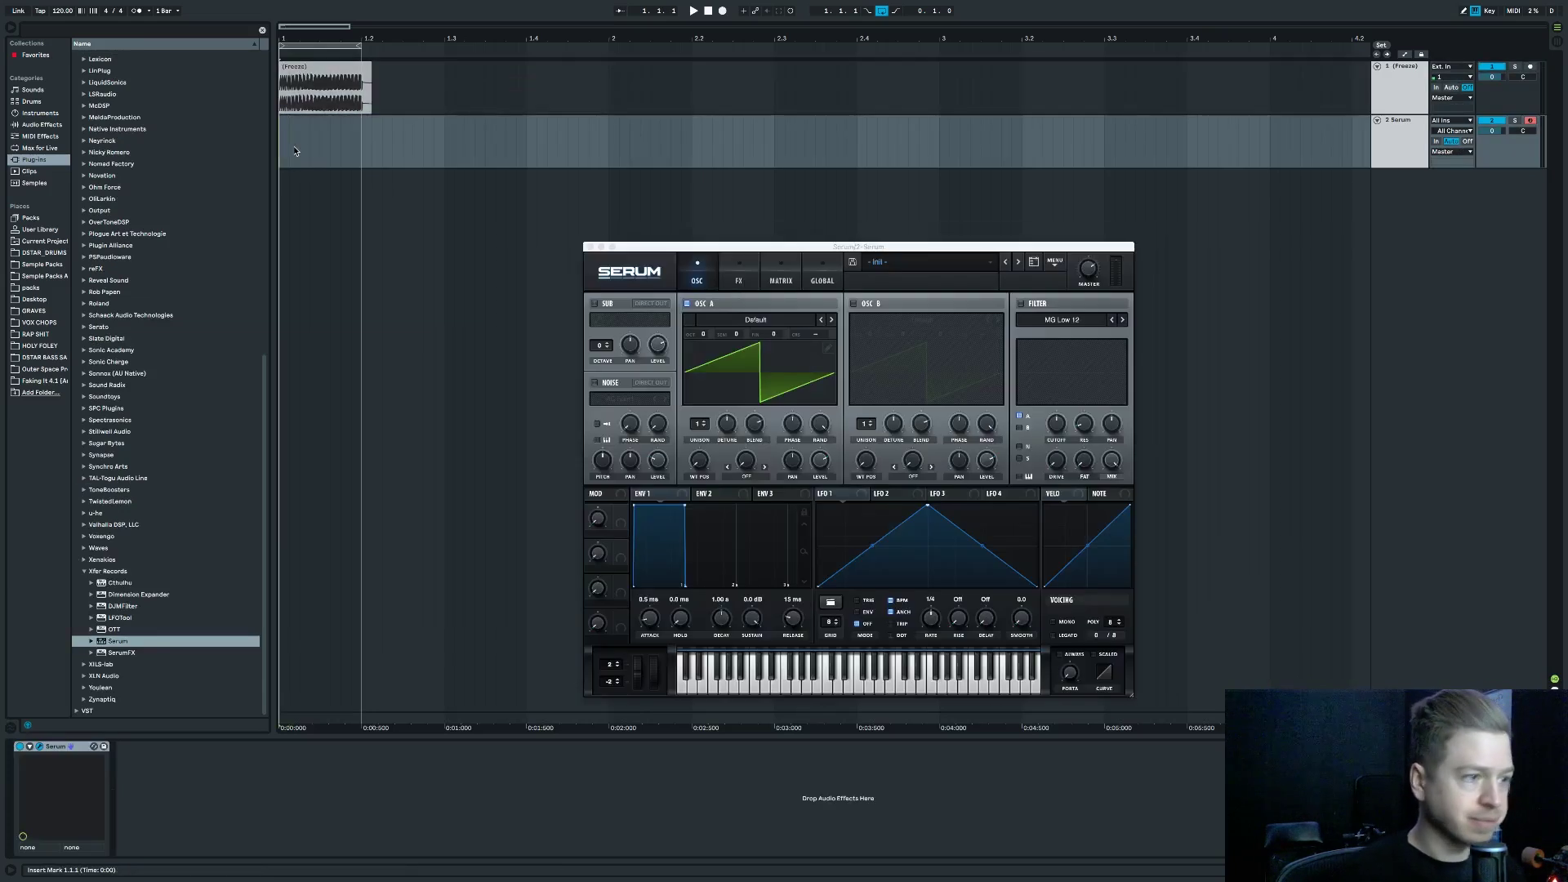
# Open oscillator A's wavetable editor, enter F0 as the formula, and import the frozen audio clip as wavetable frames.
pyautogui.click(828, 349)
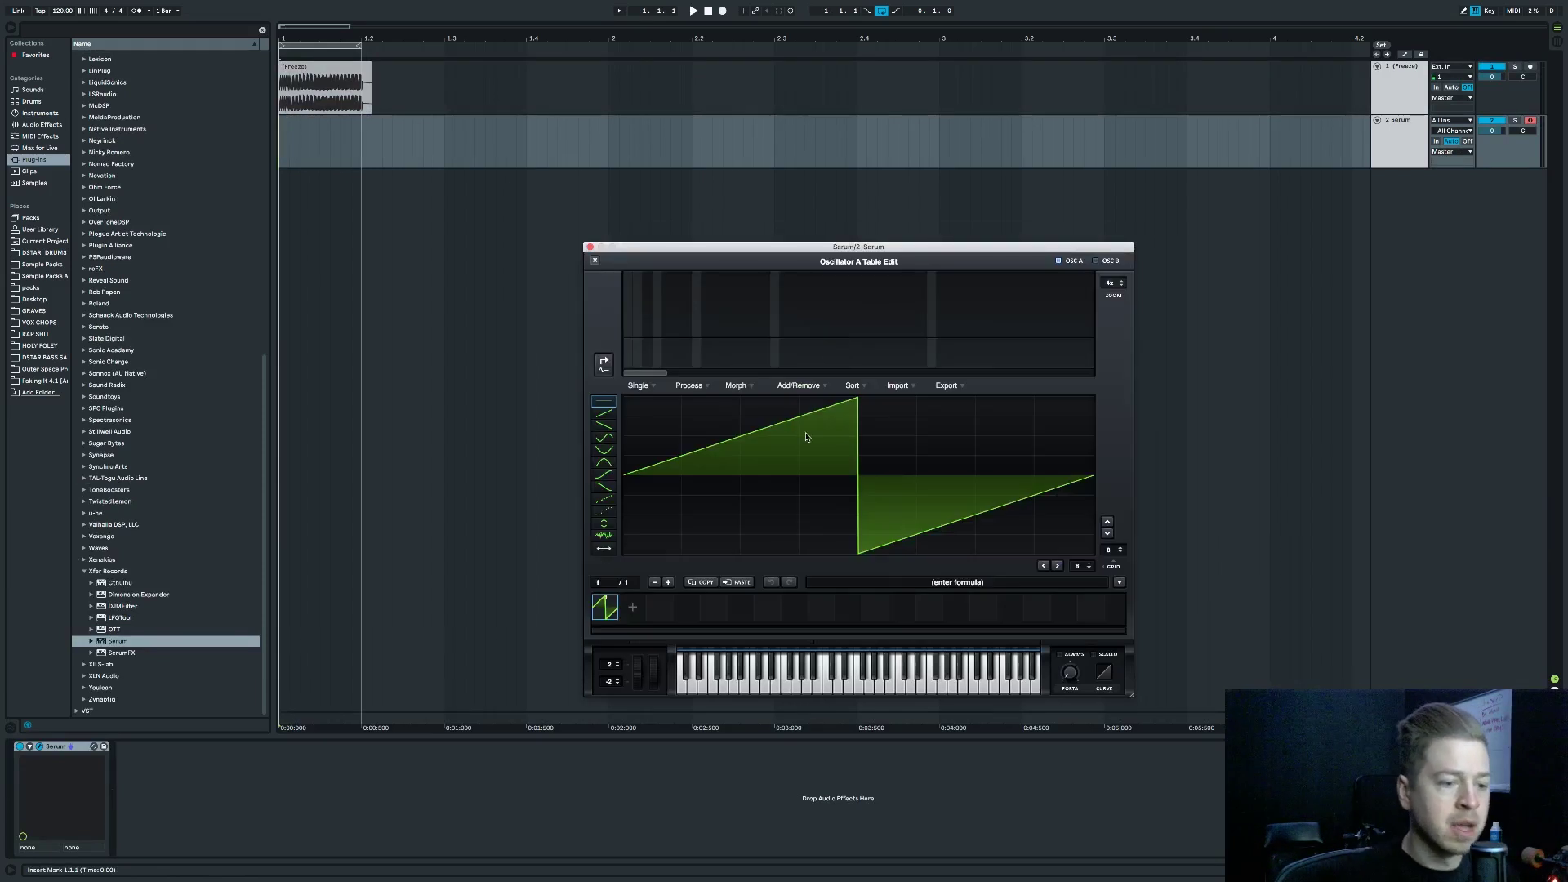
pyautogui.click(943, 582)
pyautogui.write('F0')
pyautogui.press('Return')
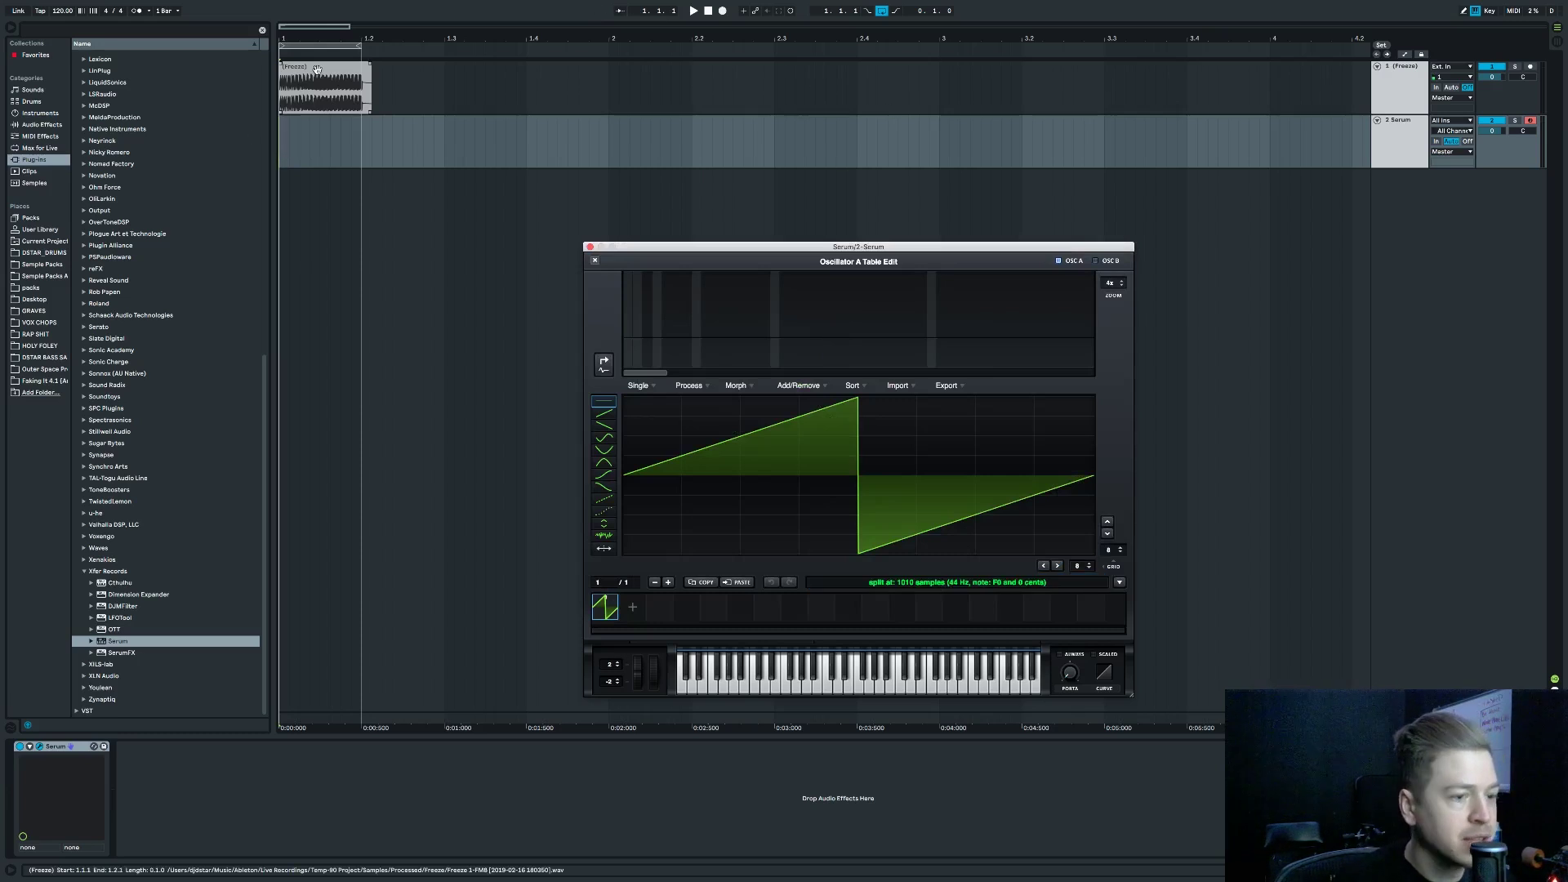
pyautogui.moveTo(317, 71); pyautogui.dragTo(835, 485)
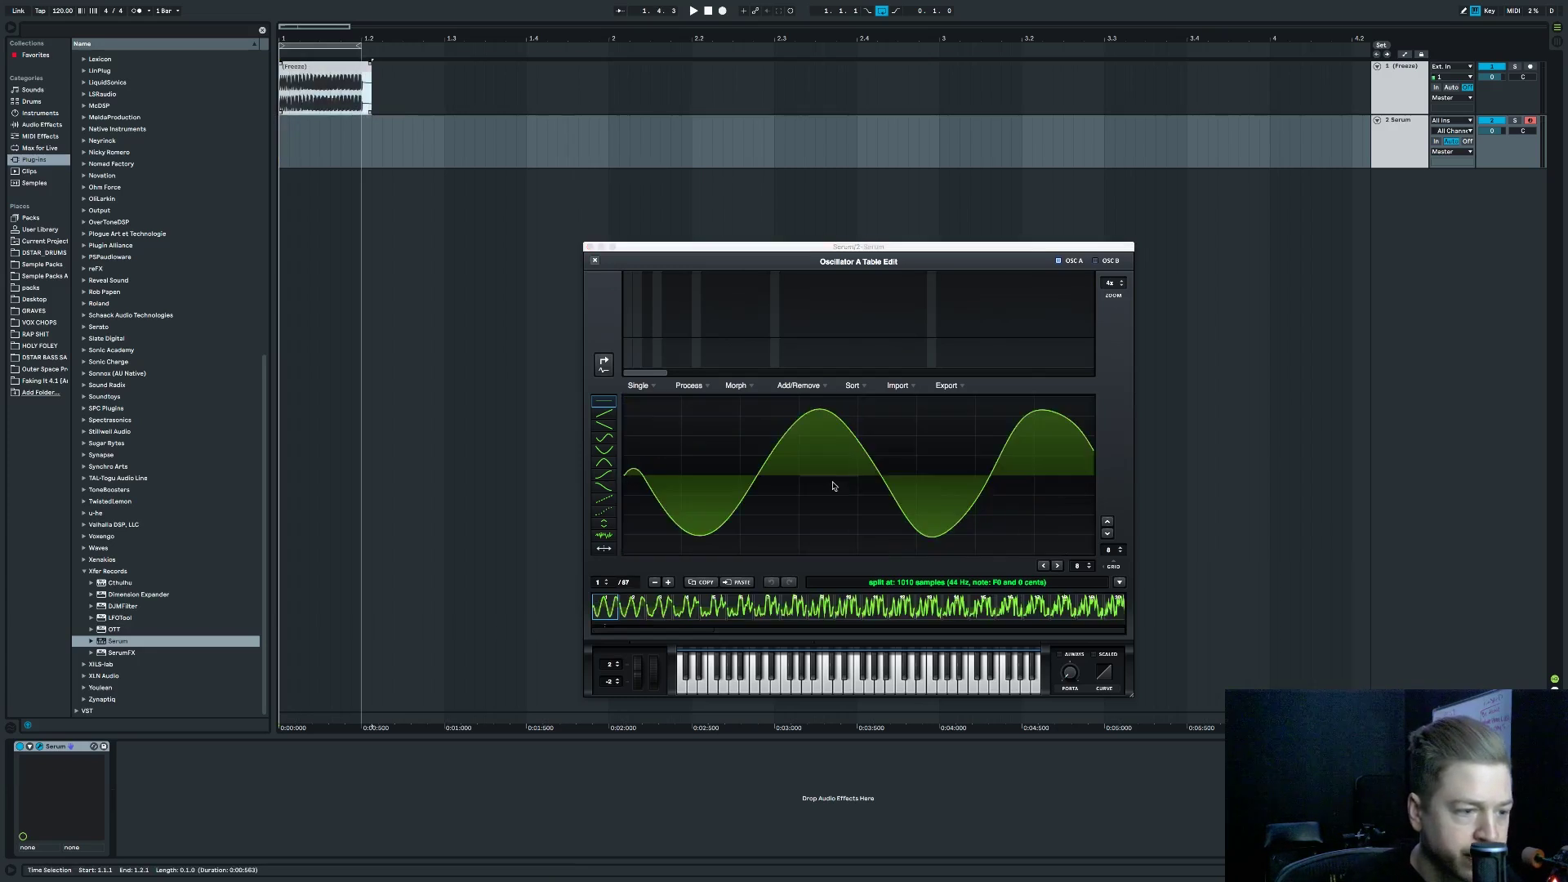
# Examine the imported wavetable frames to find where the audible material ends and the silent frames begin.
pyautogui.click(744, 611)
pyautogui.click(954, 607)
pyautogui.click(902, 608)
pyautogui.click(848, 608)
pyautogui.click(788, 610)
pyautogui.click(740, 608)
pyautogui.click(686, 609)
pyautogui.click(643, 609)
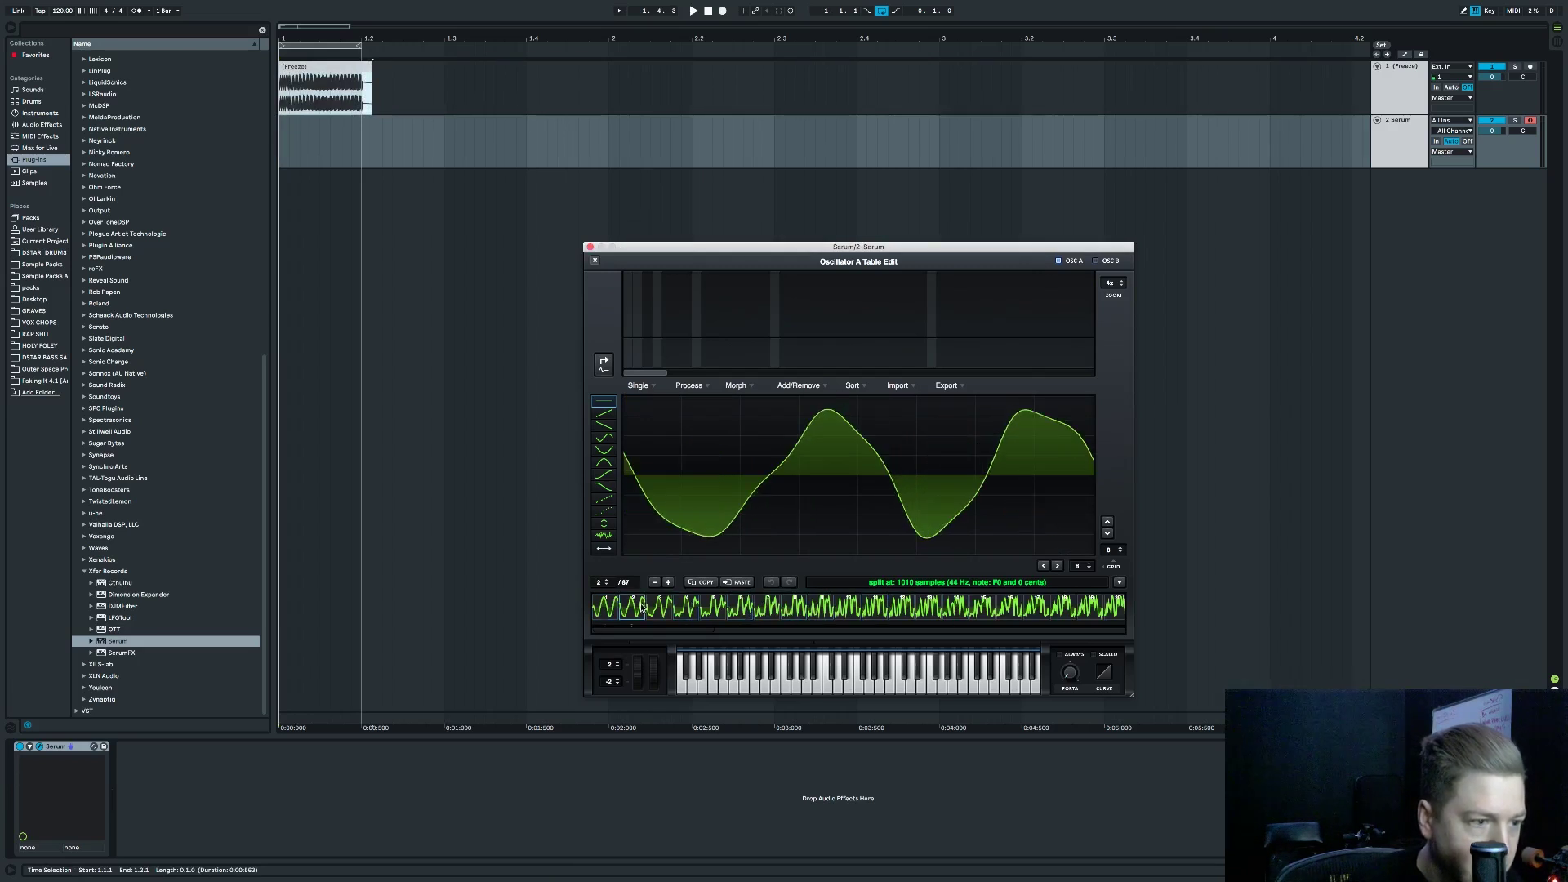
pyautogui.moveTo(603, 586)
pyautogui.mouseDown()
pyautogui.moveTo(614, 565)
pyautogui.moveTo(614, 619)
pyautogui.moveTo(624, 580)
pyautogui.mouseUp()
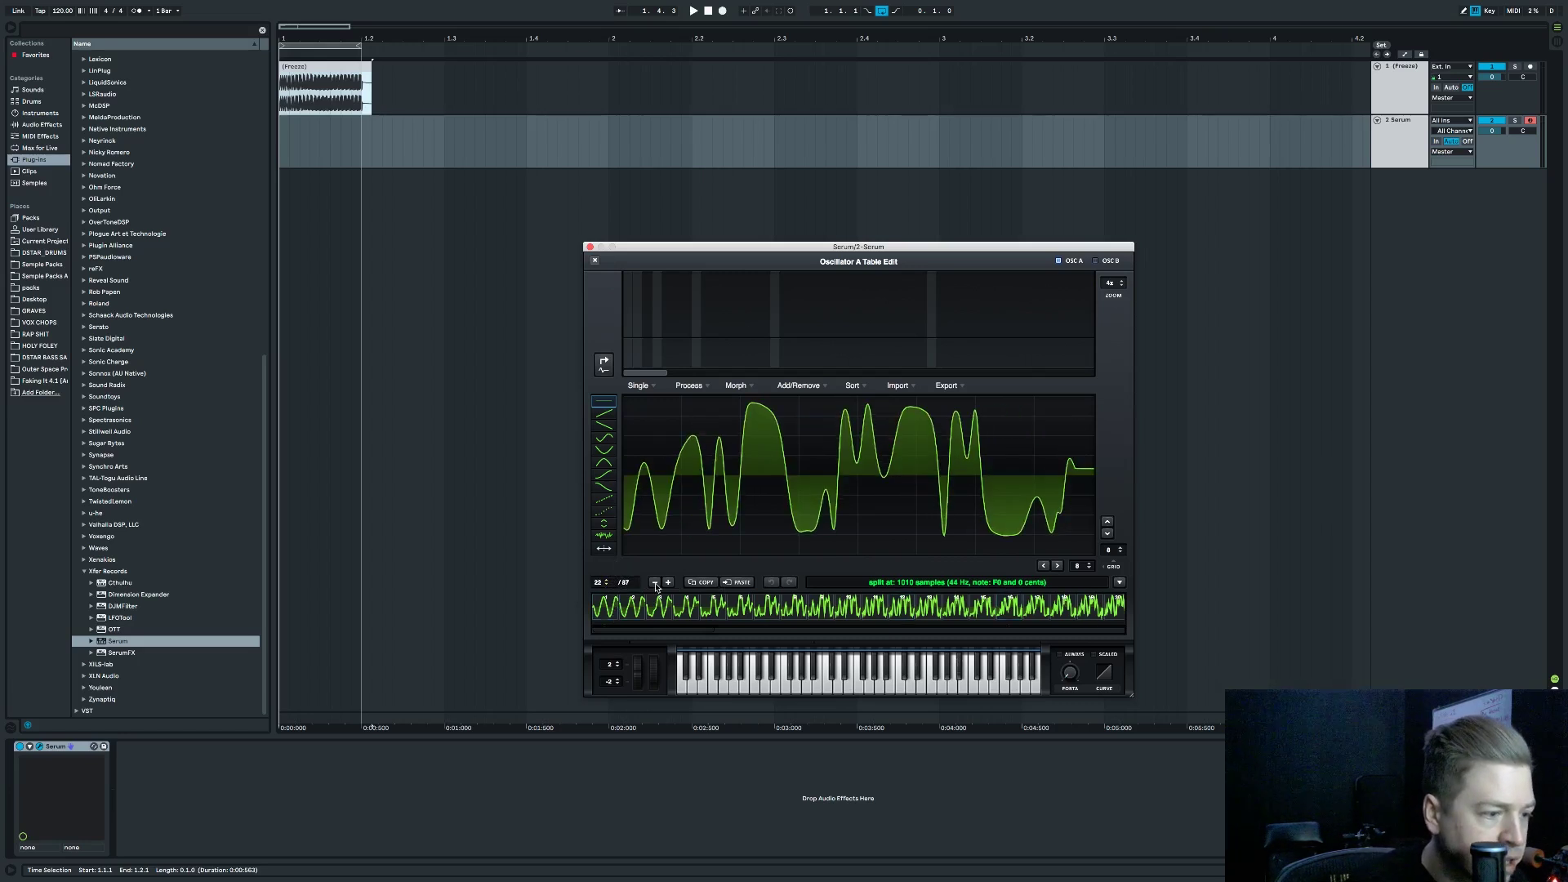
pyautogui.moveTo(625, 632); pyautogui.dragTo(679, 632)
# Select the silent frames from 23 through 87 and remove them from the wavetable.
pyautogui.click(969, 613)
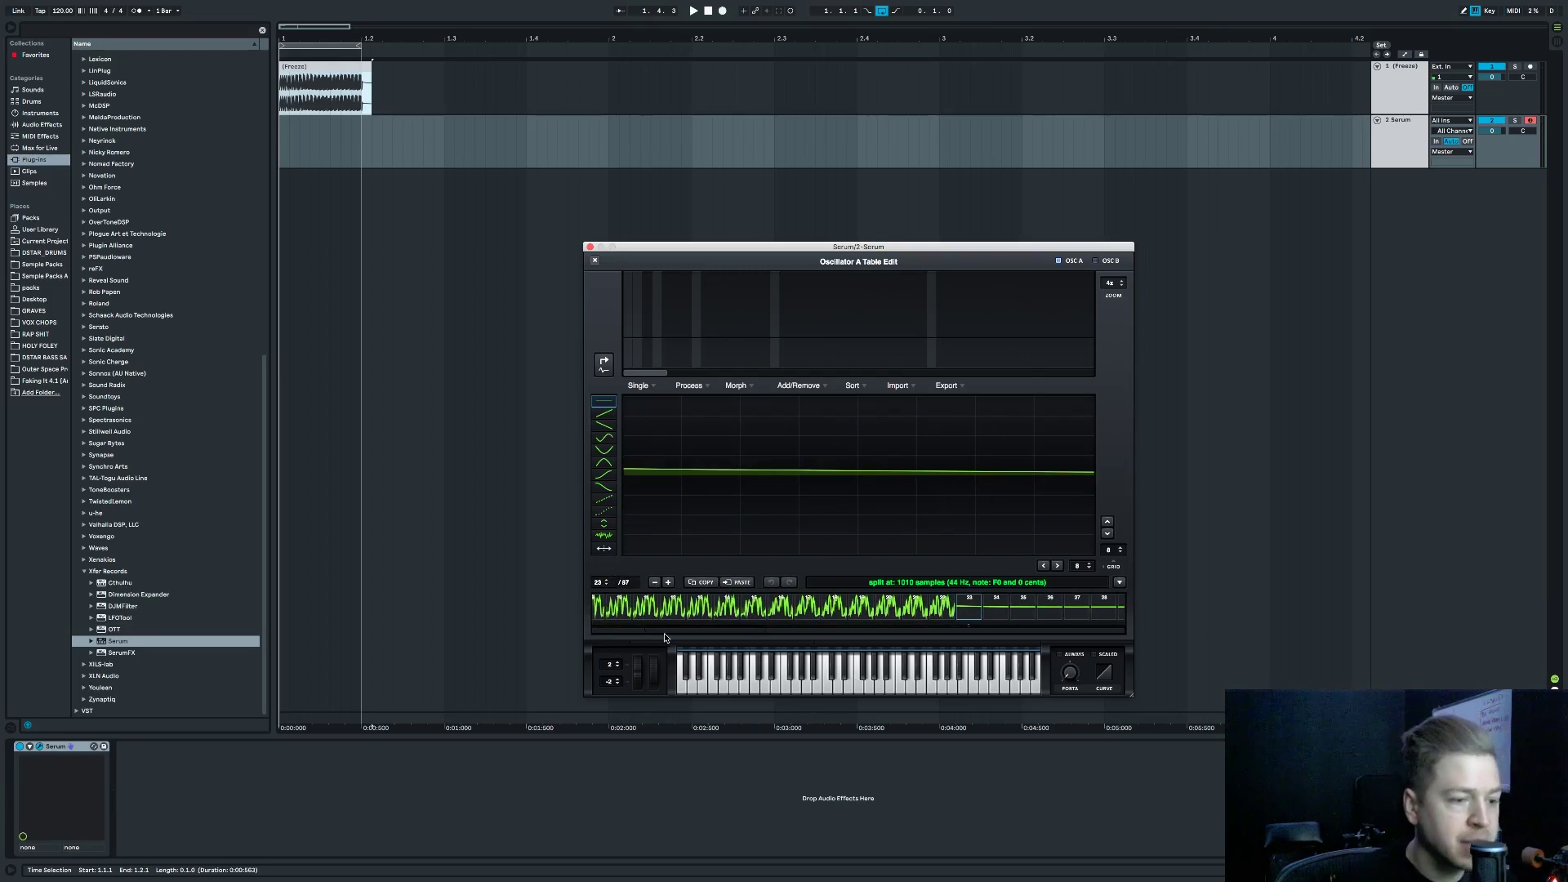
pyautogui.moveTo(835, 637); pyautogui.dragTo(1146, 645)
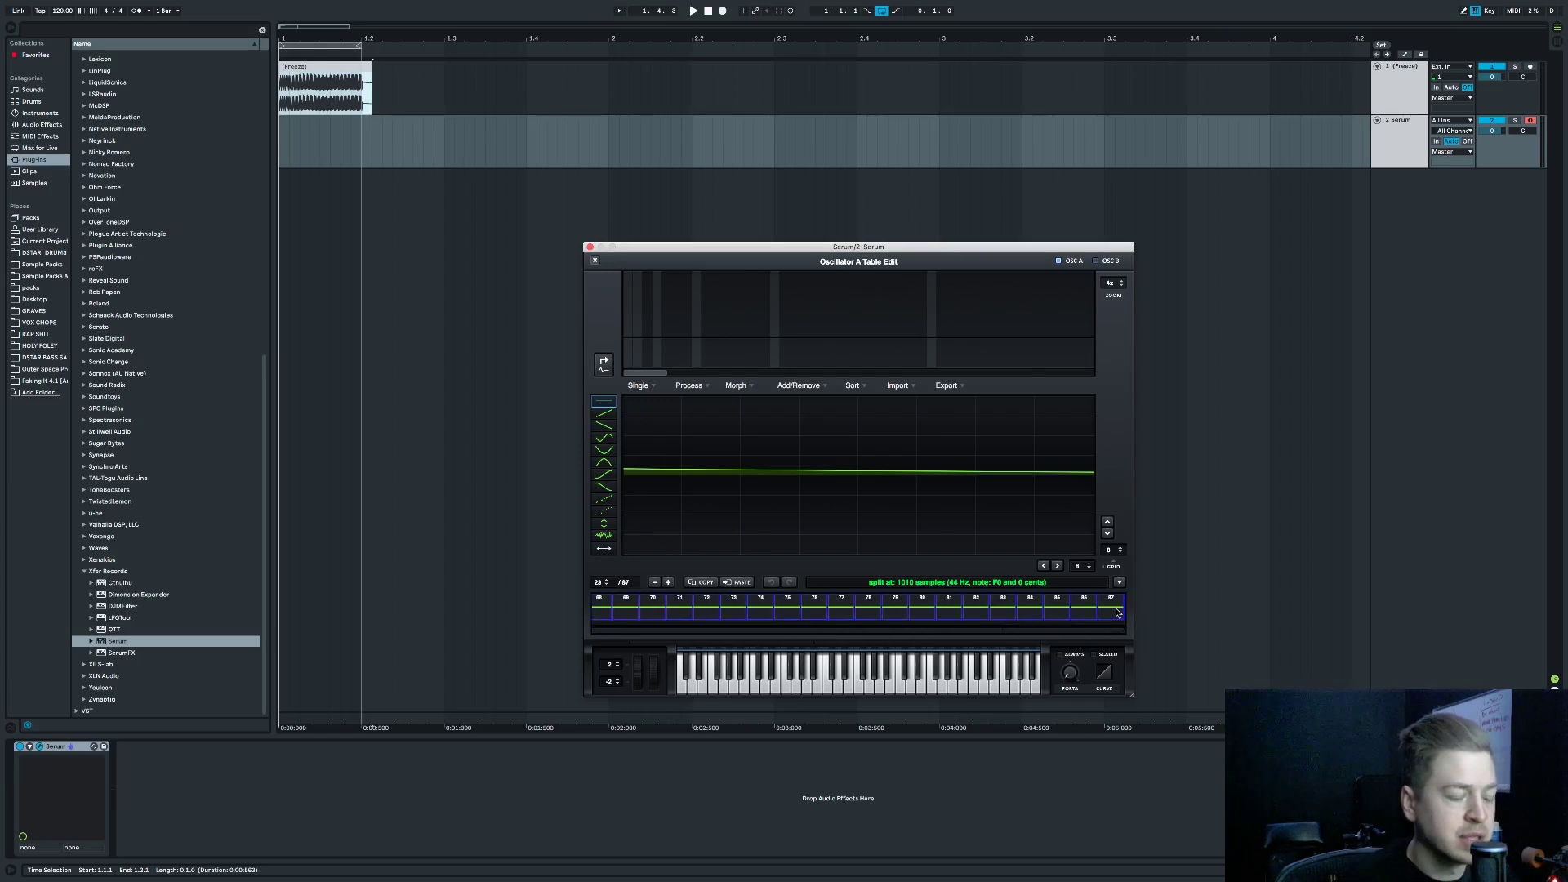
pyautogui.click(800, 387)
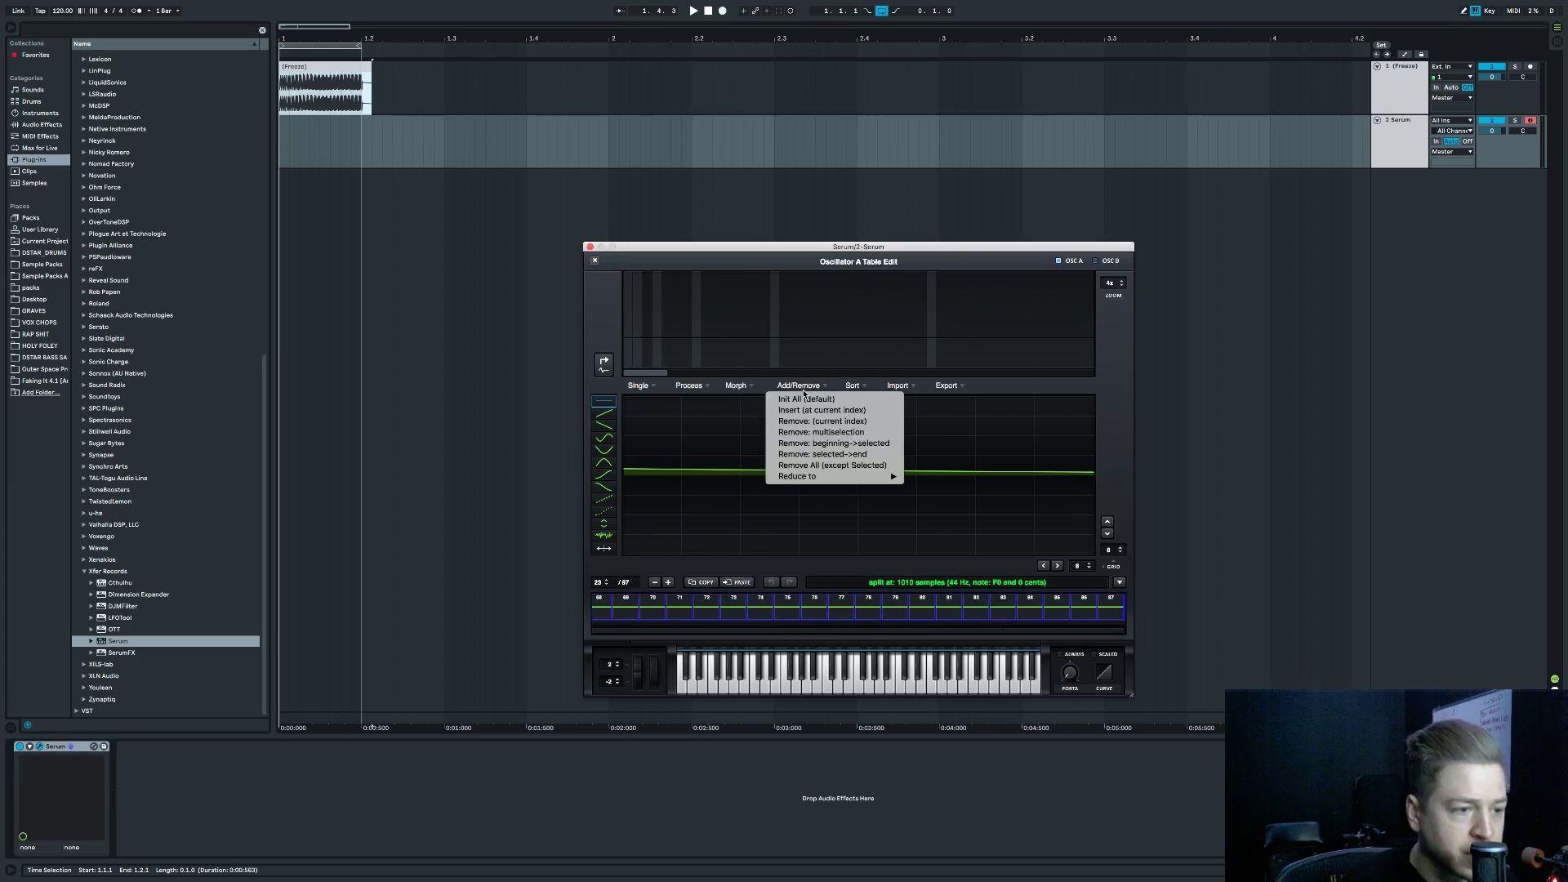
pyautogui.click(832, 433)
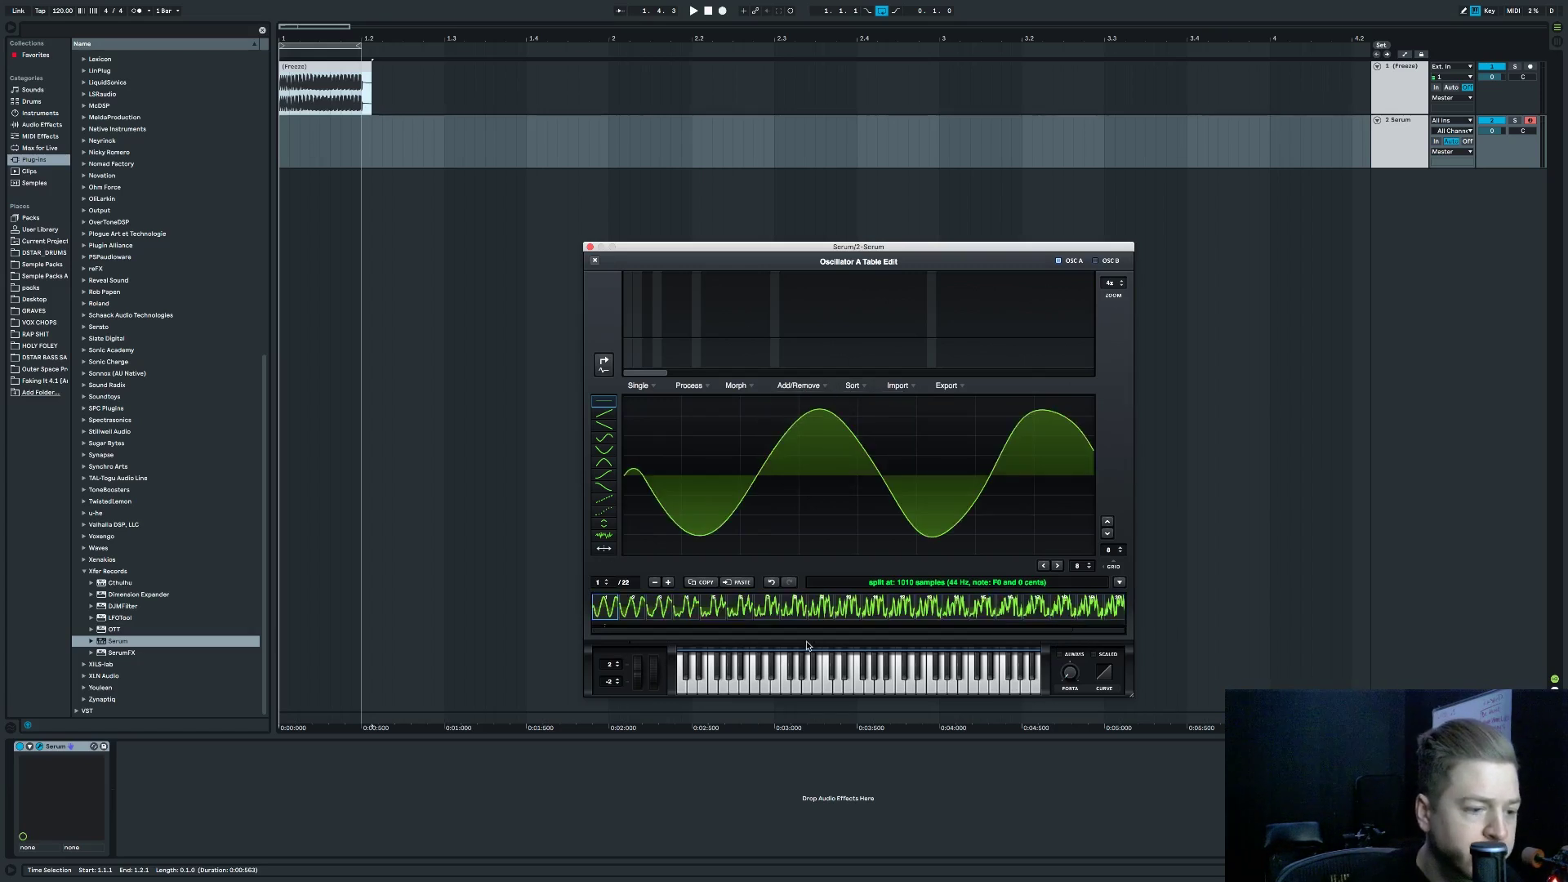
# Compare the first two frames and remove the first frame from the wavetable.
pyautogui.click(629, 609)
pyautogui.click(609, 610)
pyautogui.click(628, 609)
pyautogui.click(608, 610)
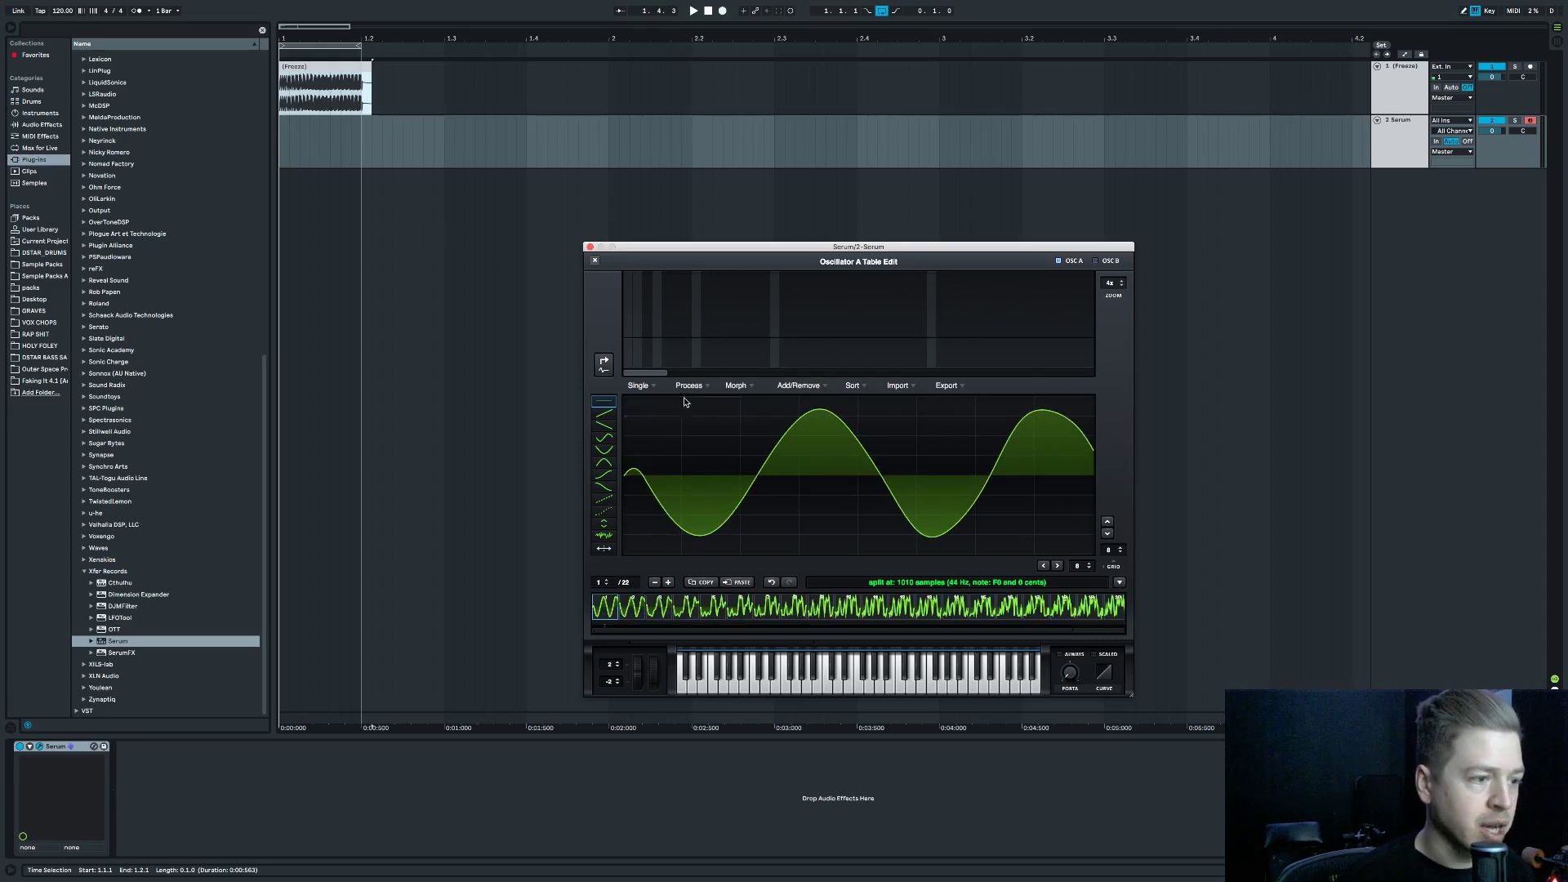
pyautogui.click(646, 387)
pyautogui.click(687, 386)
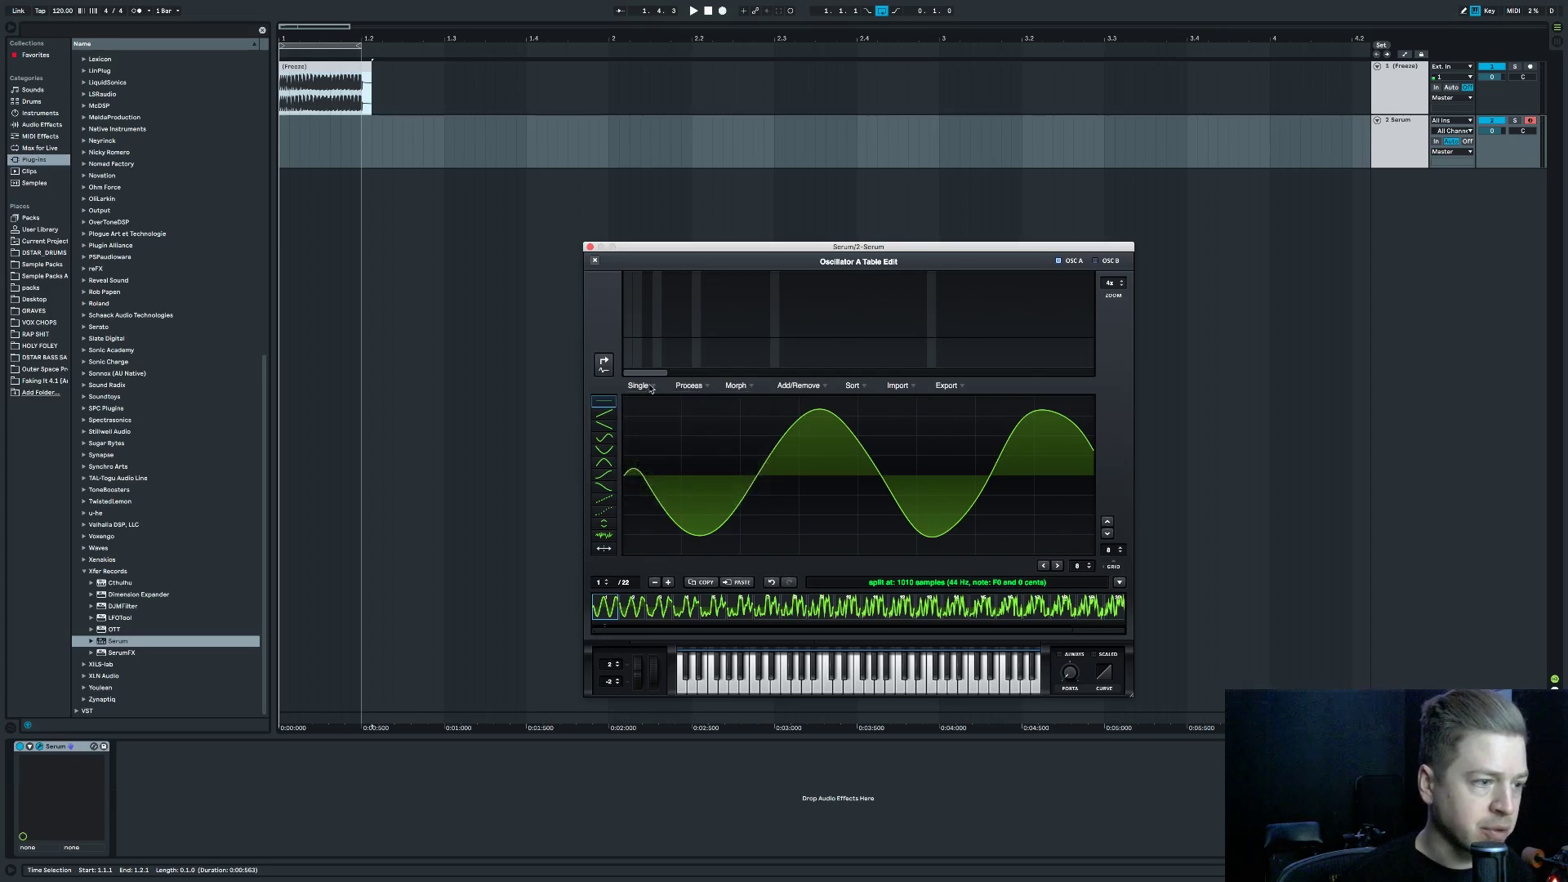
pyautogui.click(688, 386)
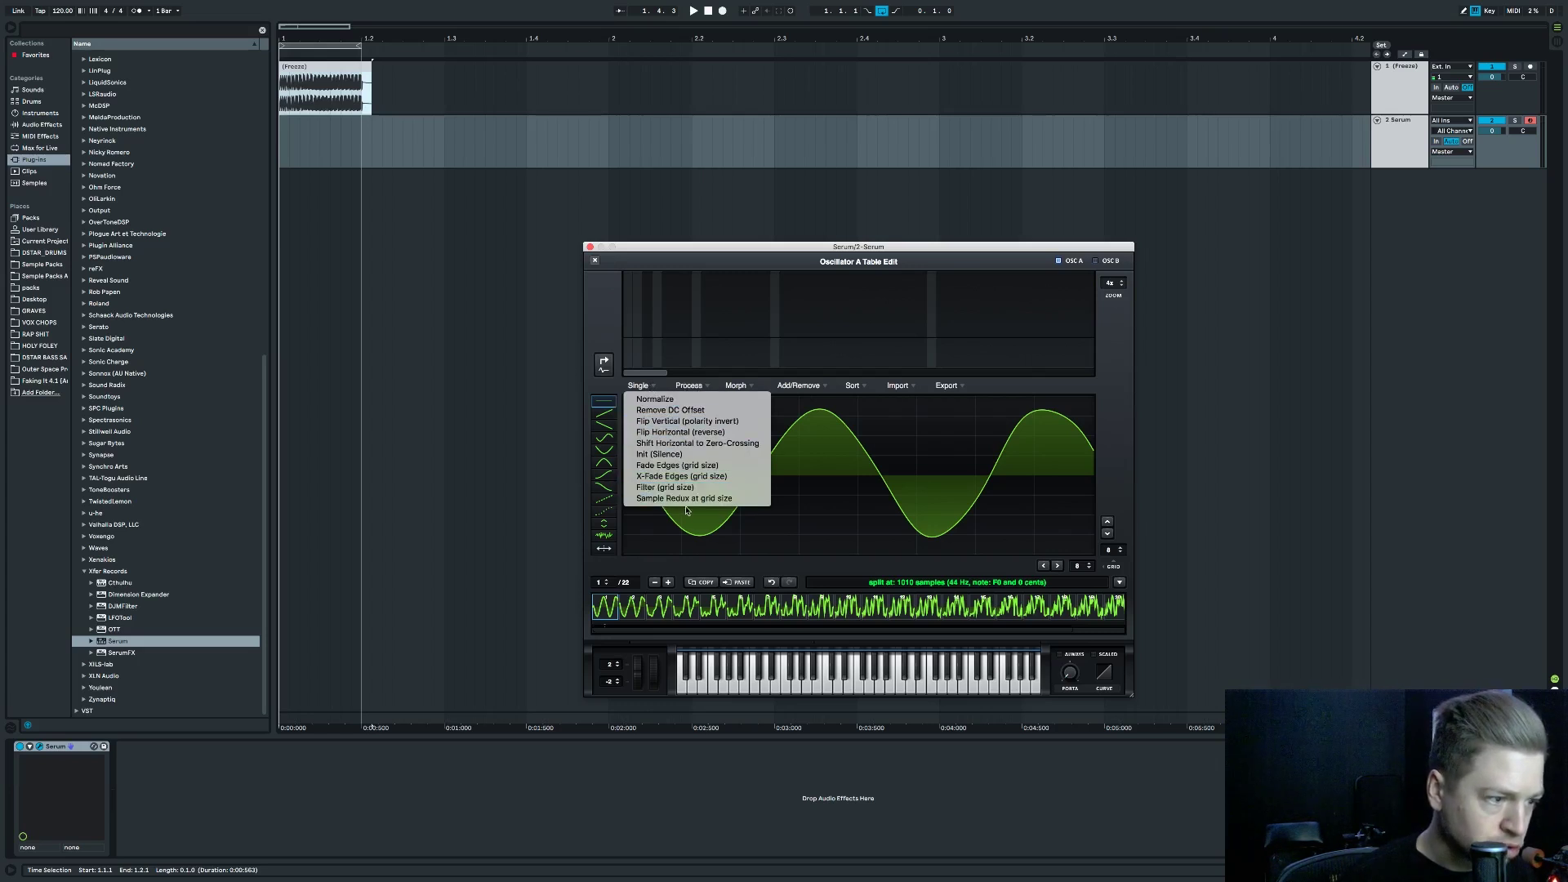
pyautogui.click(796, 388)
pyautogui.click(800, 388)
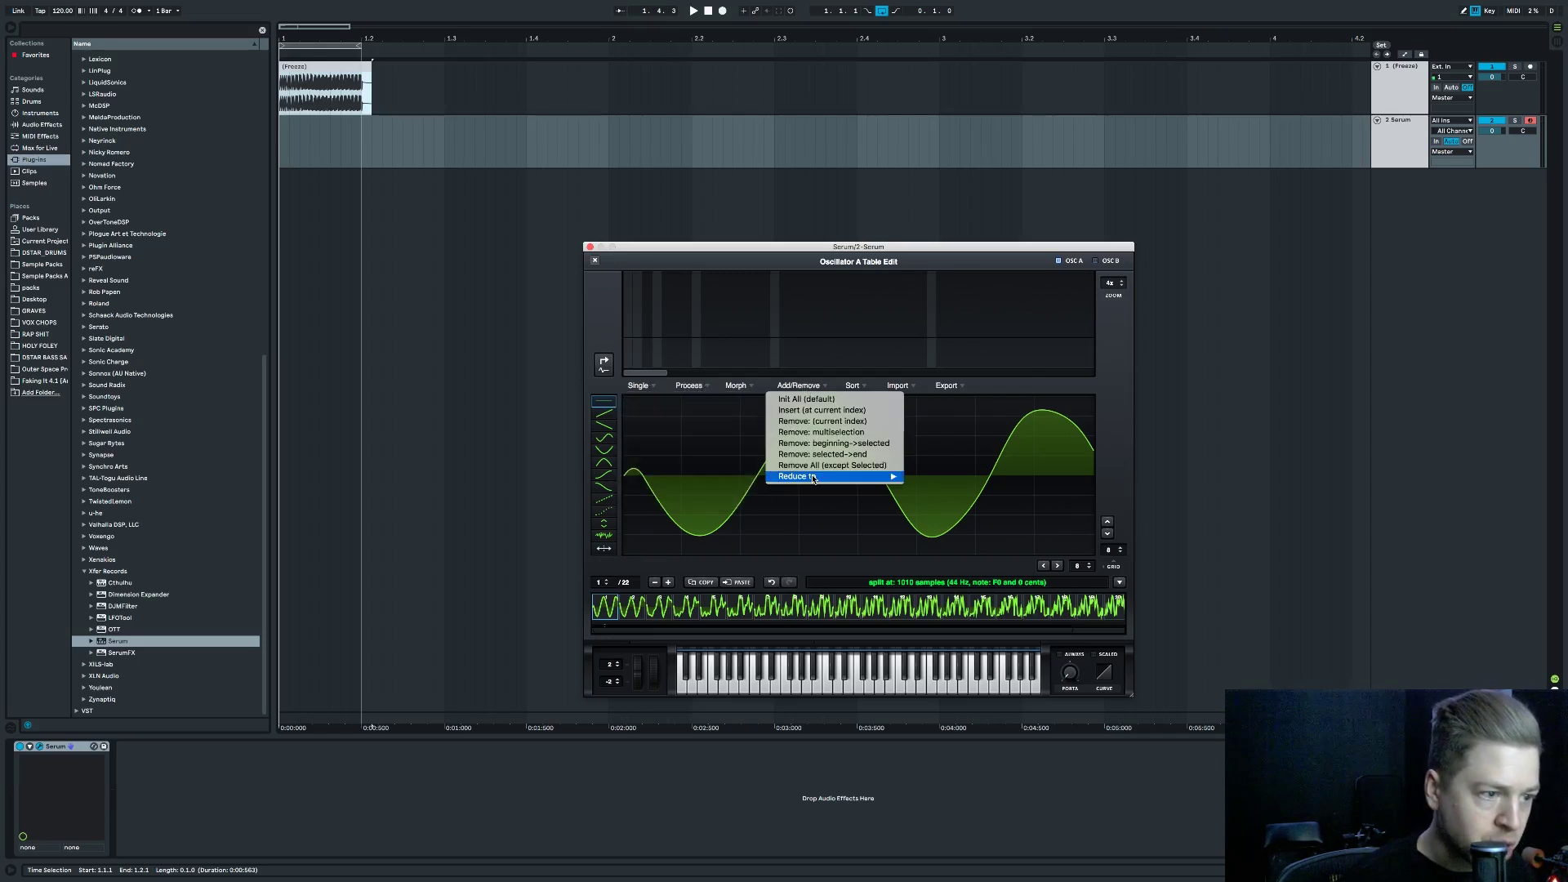
pyautogui.click(821, 421)
# Create a one-beat MIDI clip at the start of the Serum track with an F0 note spanning the whole clip.
pyautogui.moveTo(356, 145); pyautogui.dragTo(261, 144)
pyautogui.press('super+shift+m')
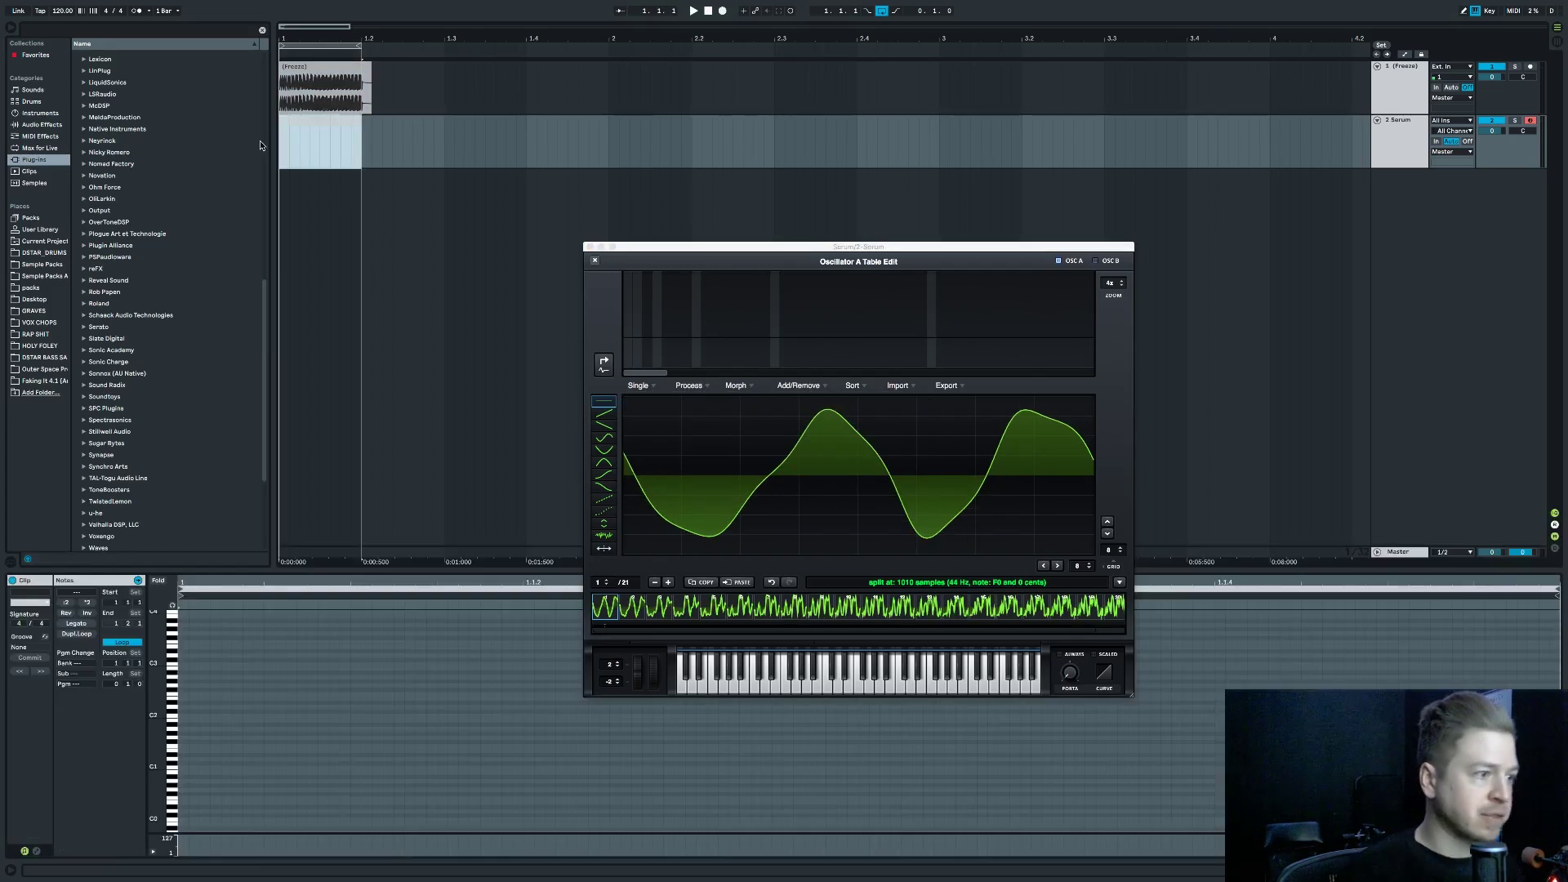
pyautogui.doubleClick(186, 745)
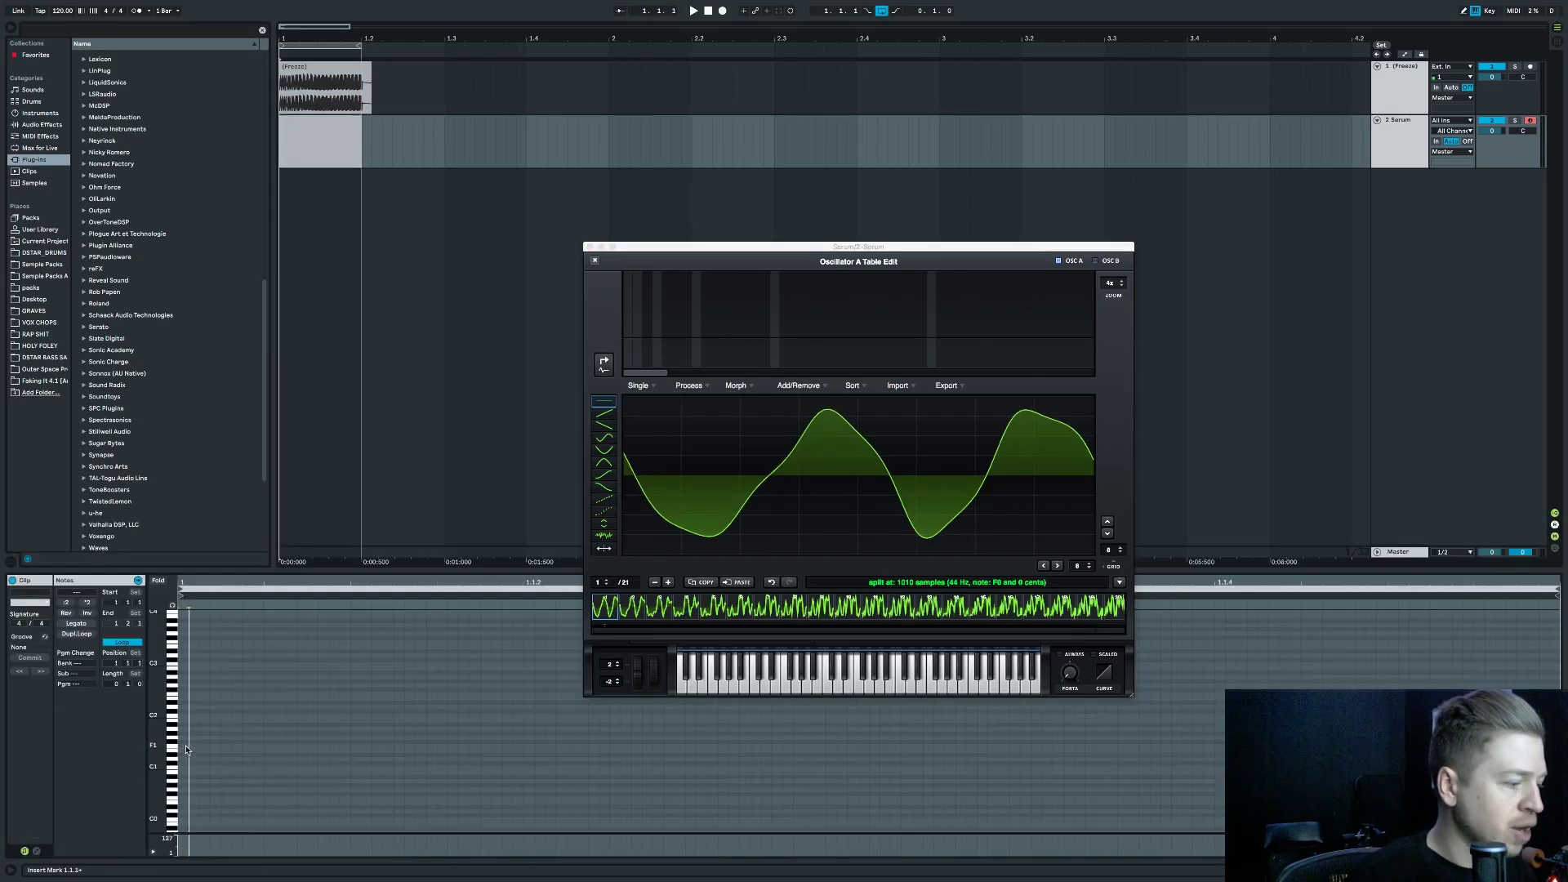
pyautogui.moveTo(188, 746); pyautogui.dragTo(858, 776)
pyautogui.click(390, 678)
pyautogui.hotkey('shift', 'Down')
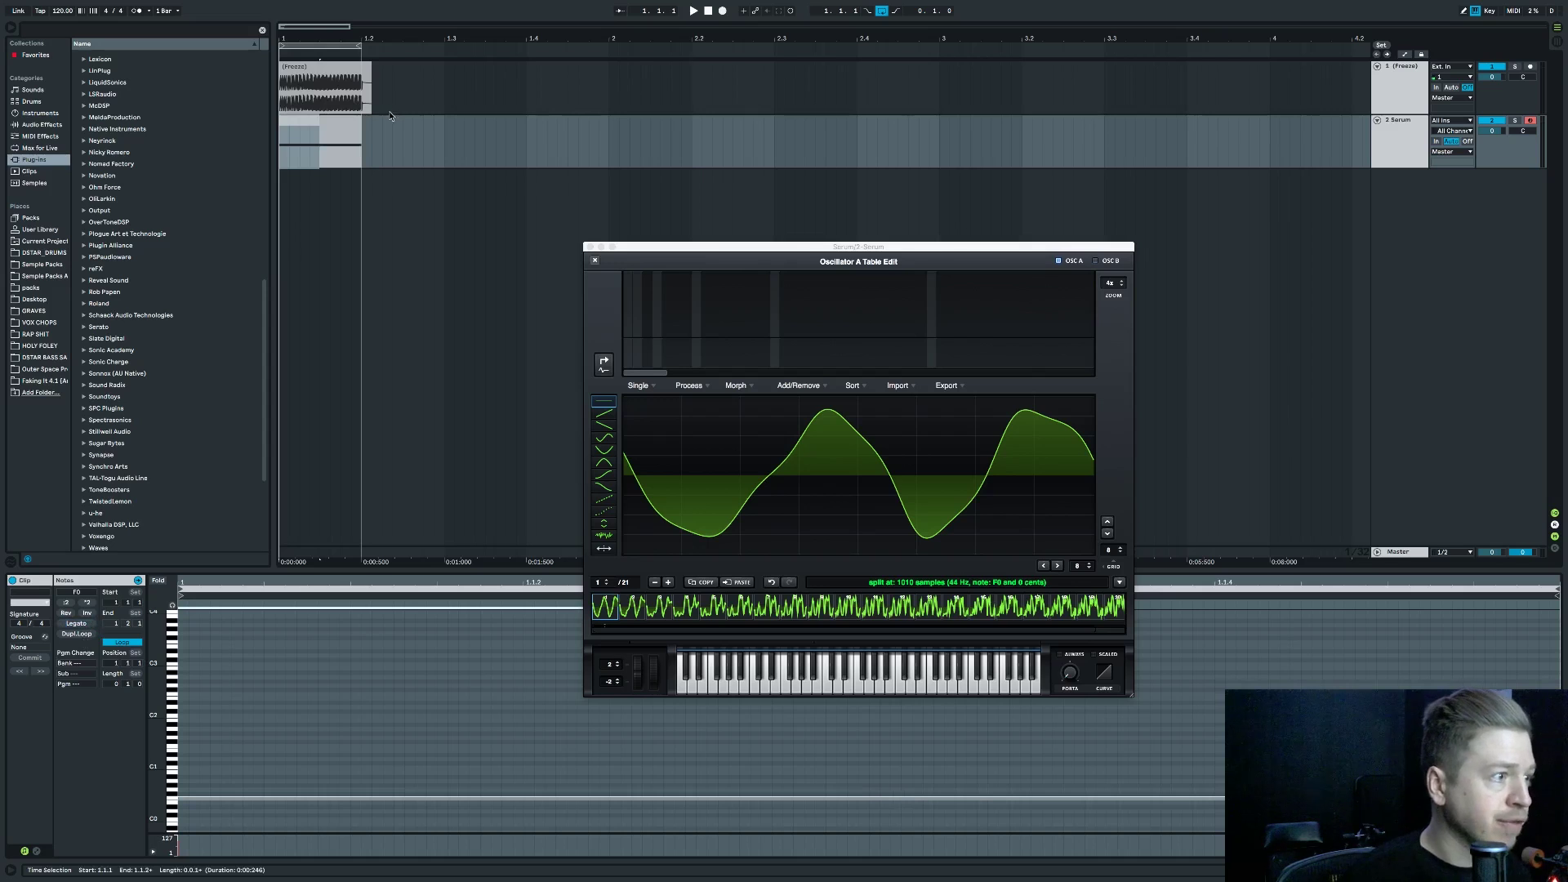
# Extend the Serum track's MIDI clip to the start of bar 2 and enable its loop.
pyautogui.moveTo(362, 141); pyautogui.dragTo(609, 128)
pyautogui.click(121, 643)
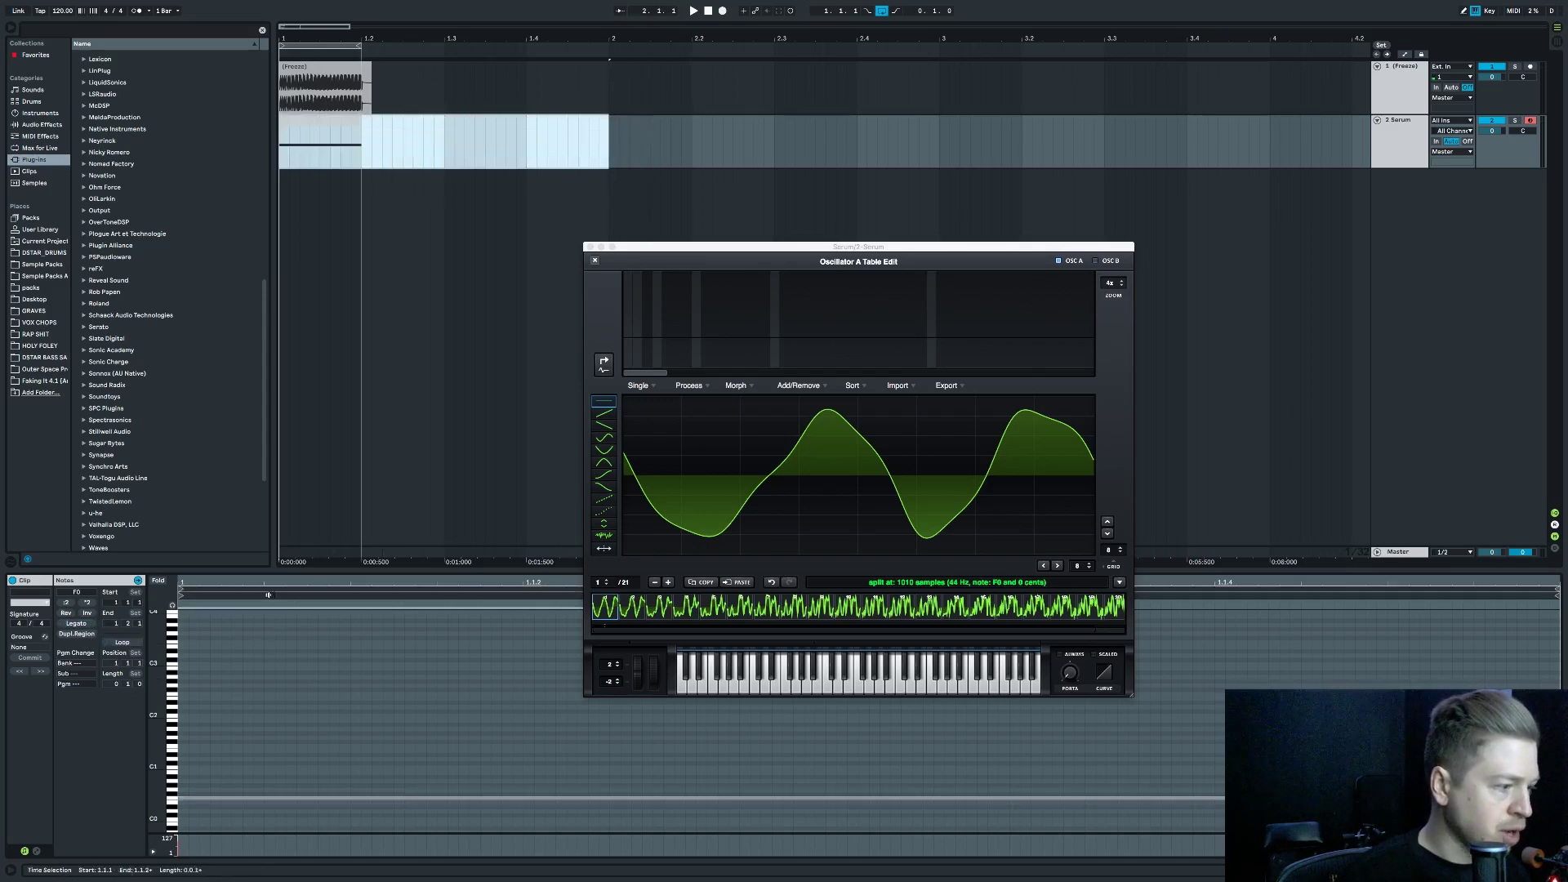
pyautogui.click(269, 625)
pyautogui.press('super+a')
pyautogui.click(94, 624)
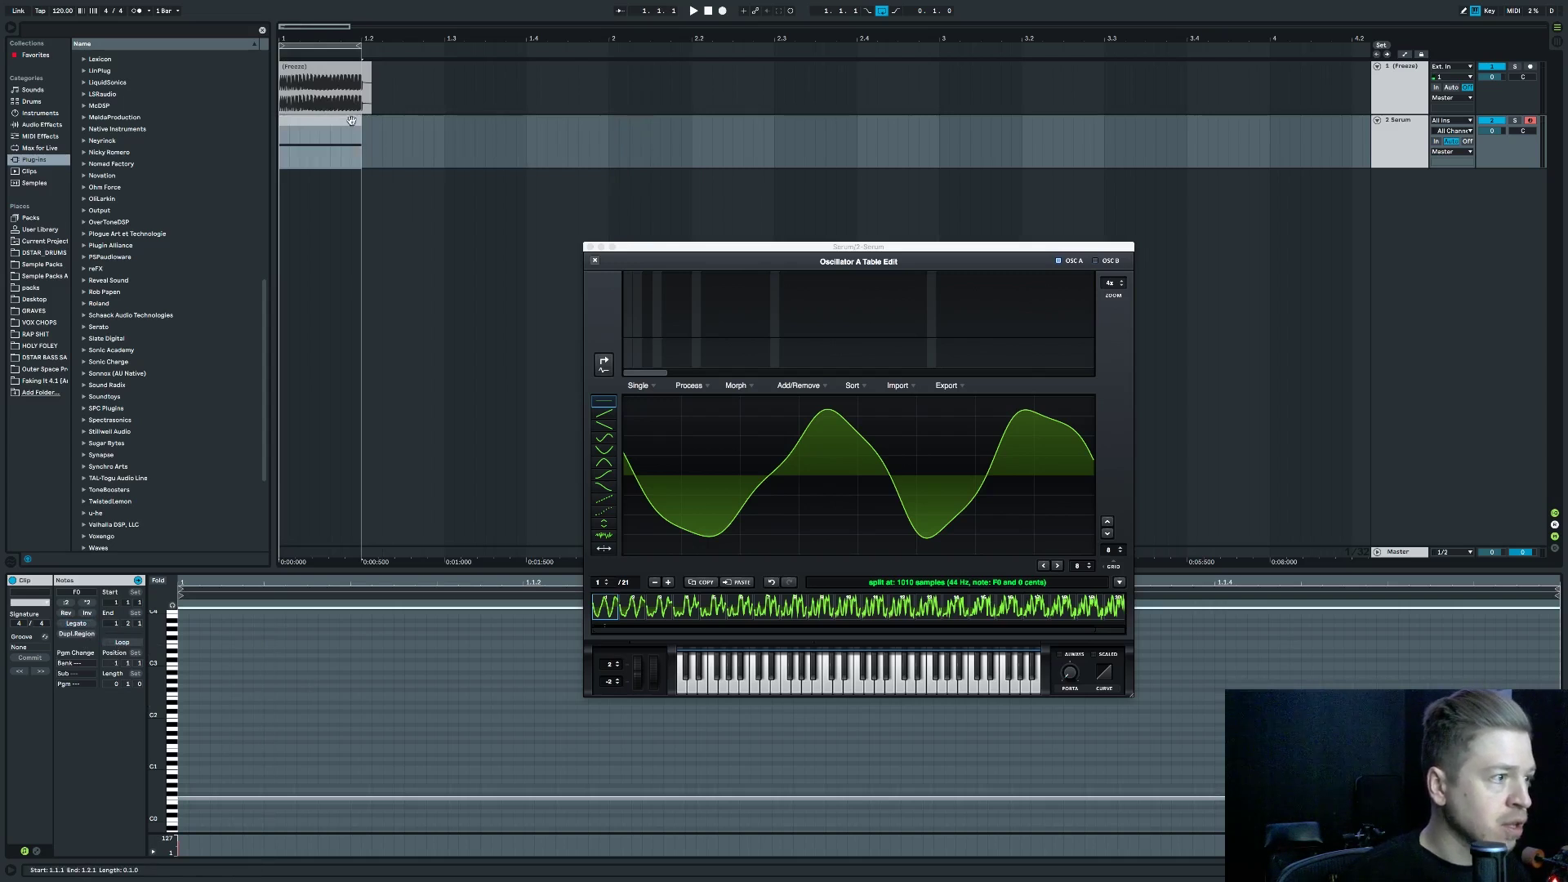
pyautogui.moveTo(361, 125); pyautogui.dragTo(609, 131)
pyautogui.click(134, 645)
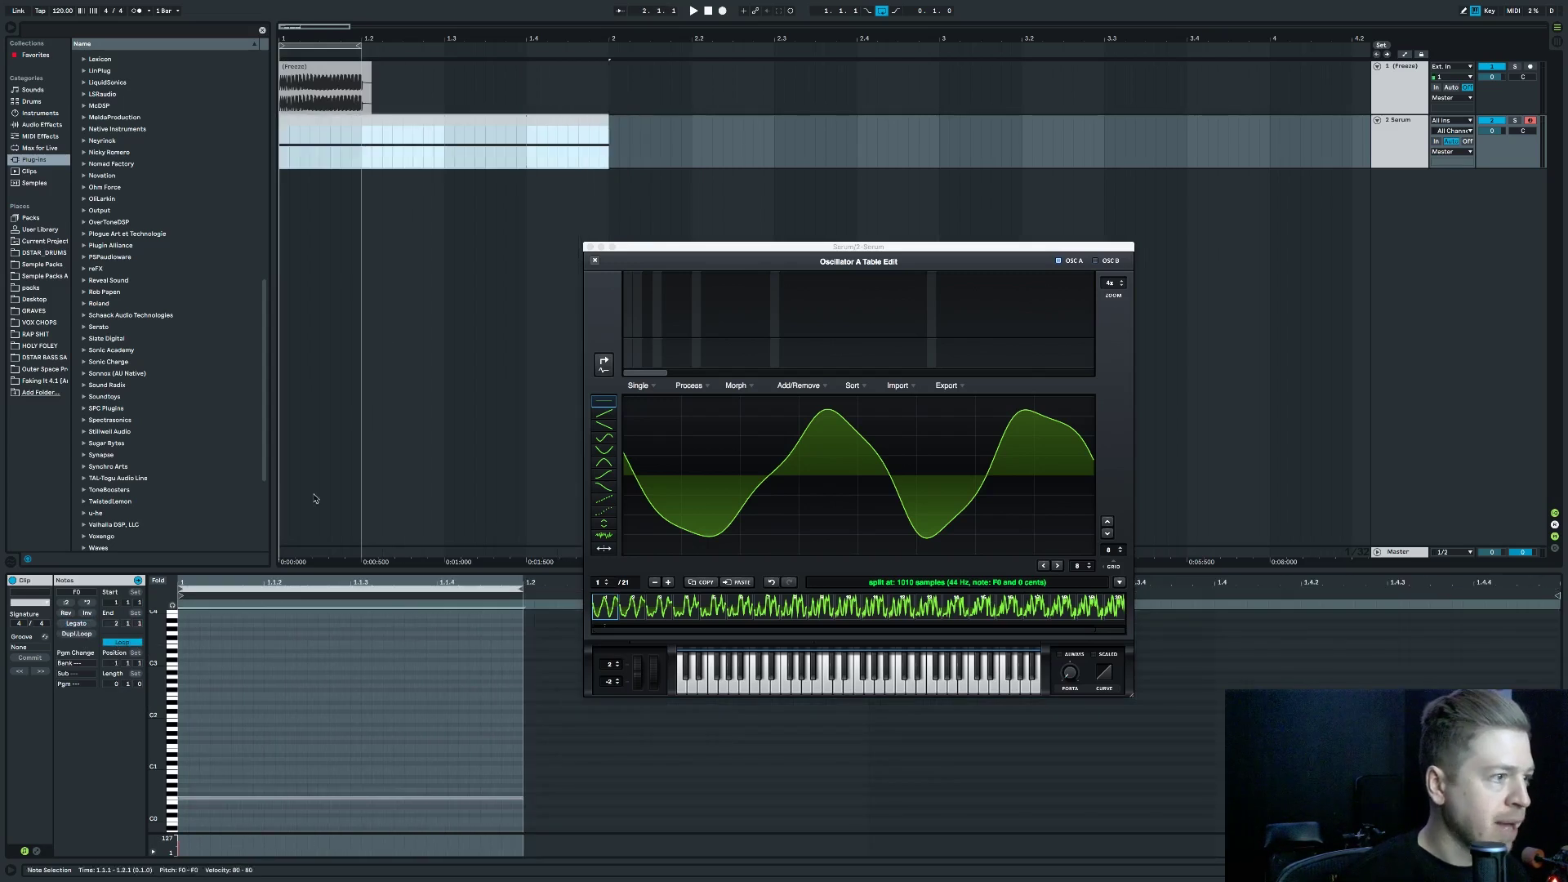
# Delete the frozen audio track above the Serum track.
pyautogui.click(1410, 93)
pyautogui.press('Delete')
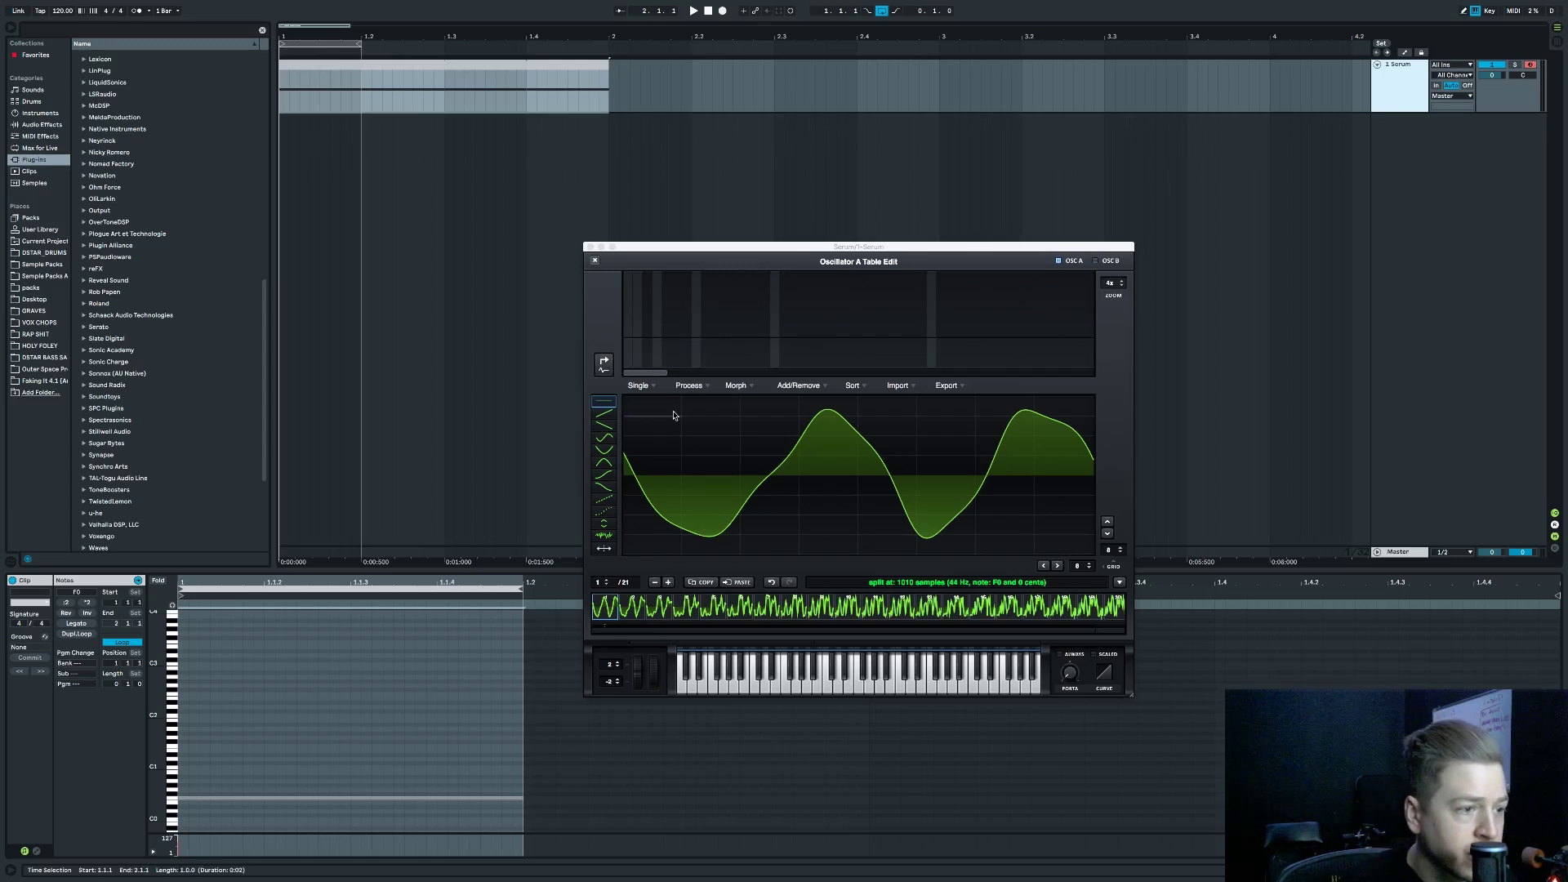
# Normalize all wavetable frames with the same gain, apply a spectral morph, and close the table editor.
pyautogui.click(686, 386)
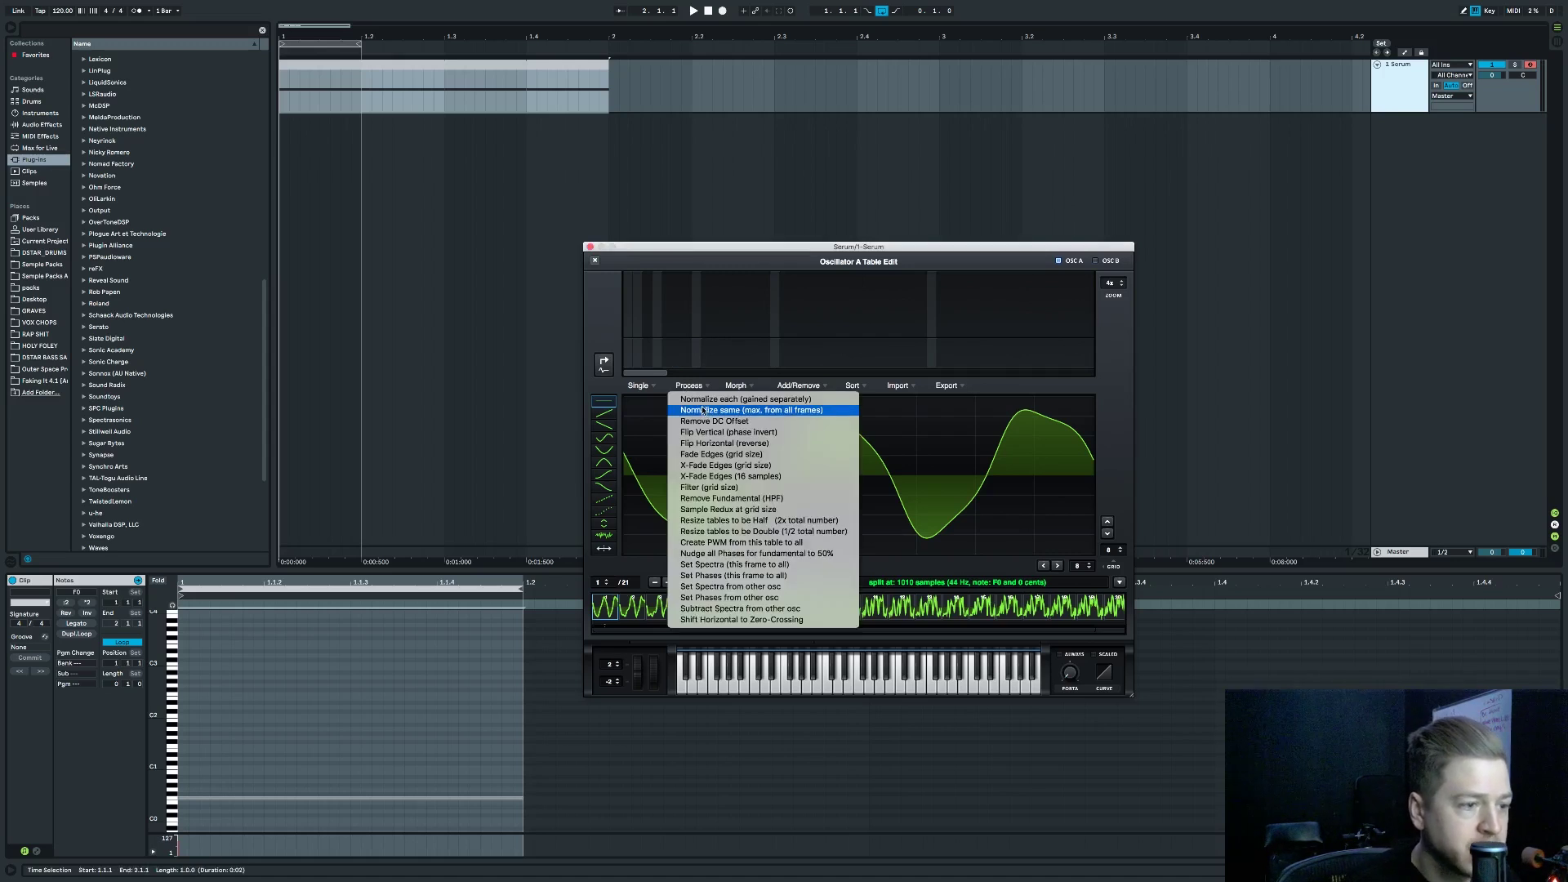
pyautogui.click(703, 410)
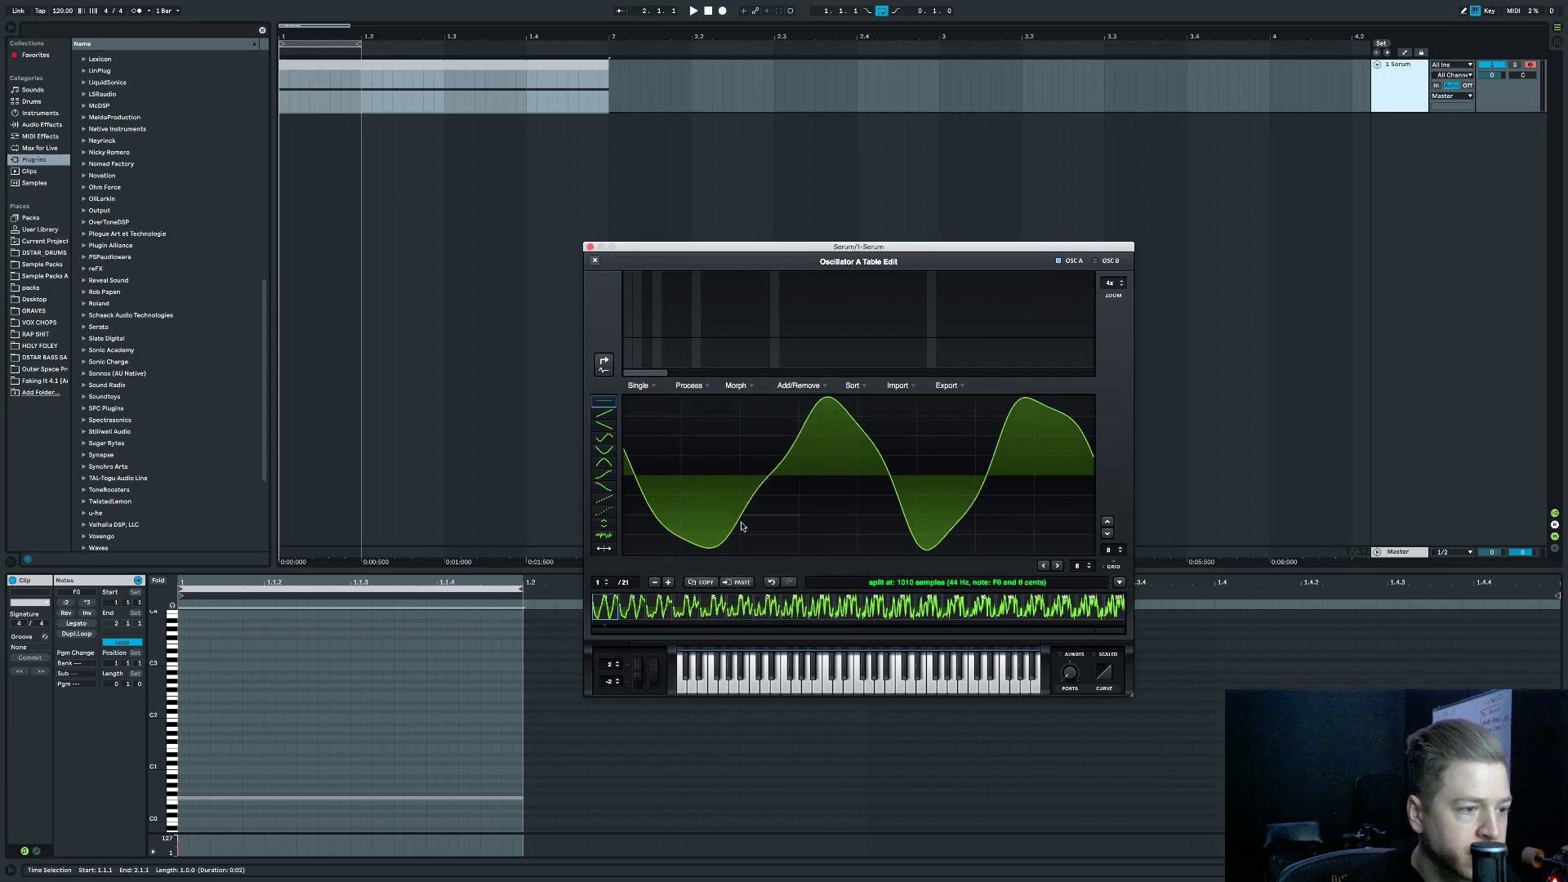
pyautogui.click(735, 385)
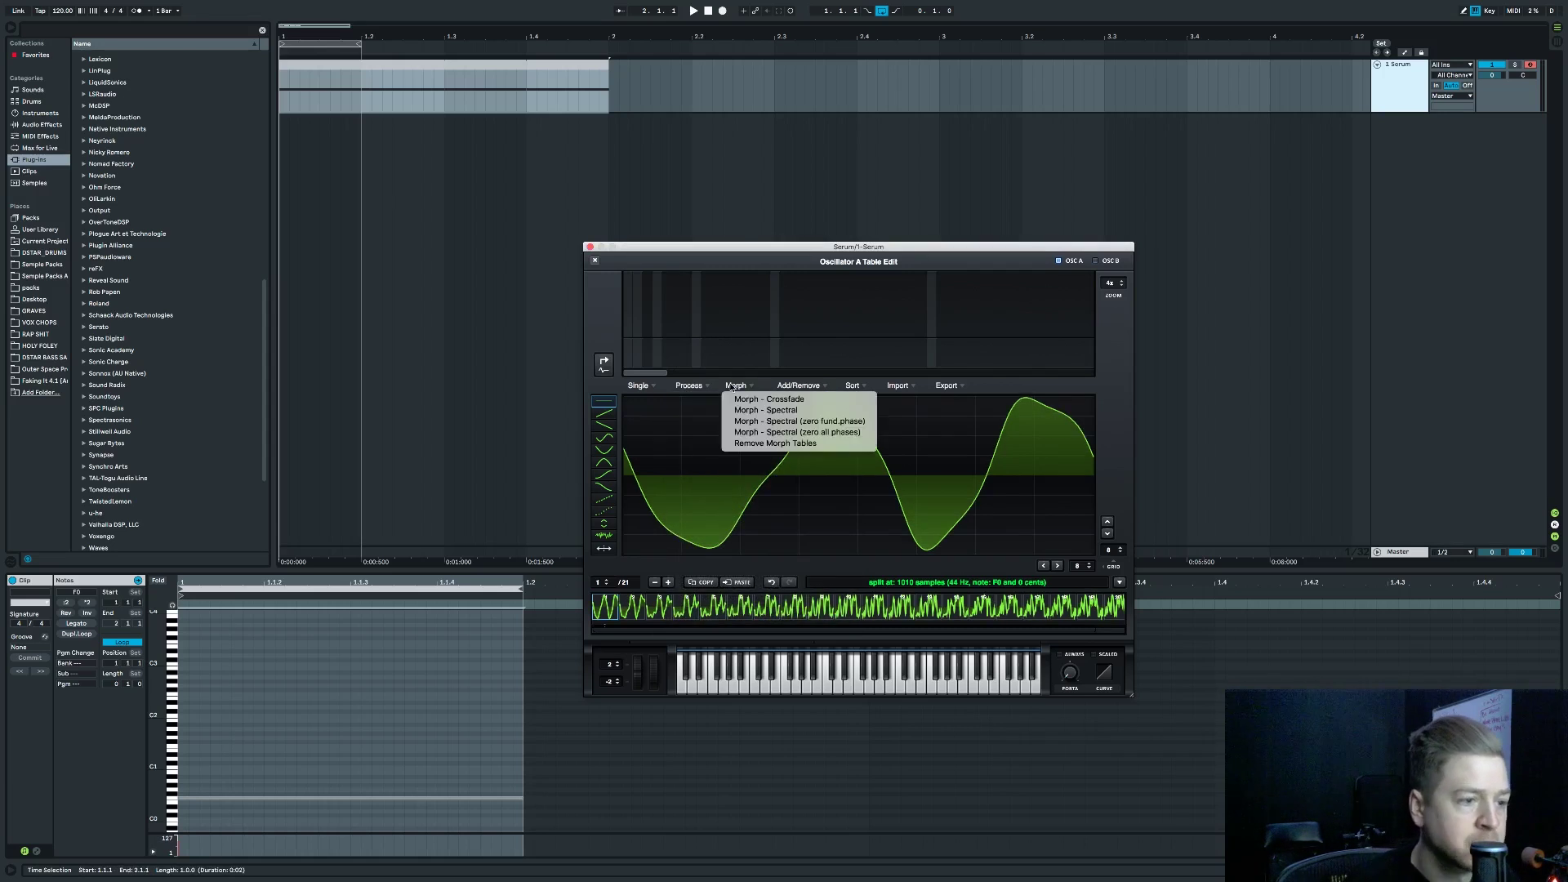
pyautogui.click(766, 411)
pyautogui.click(595, 260)
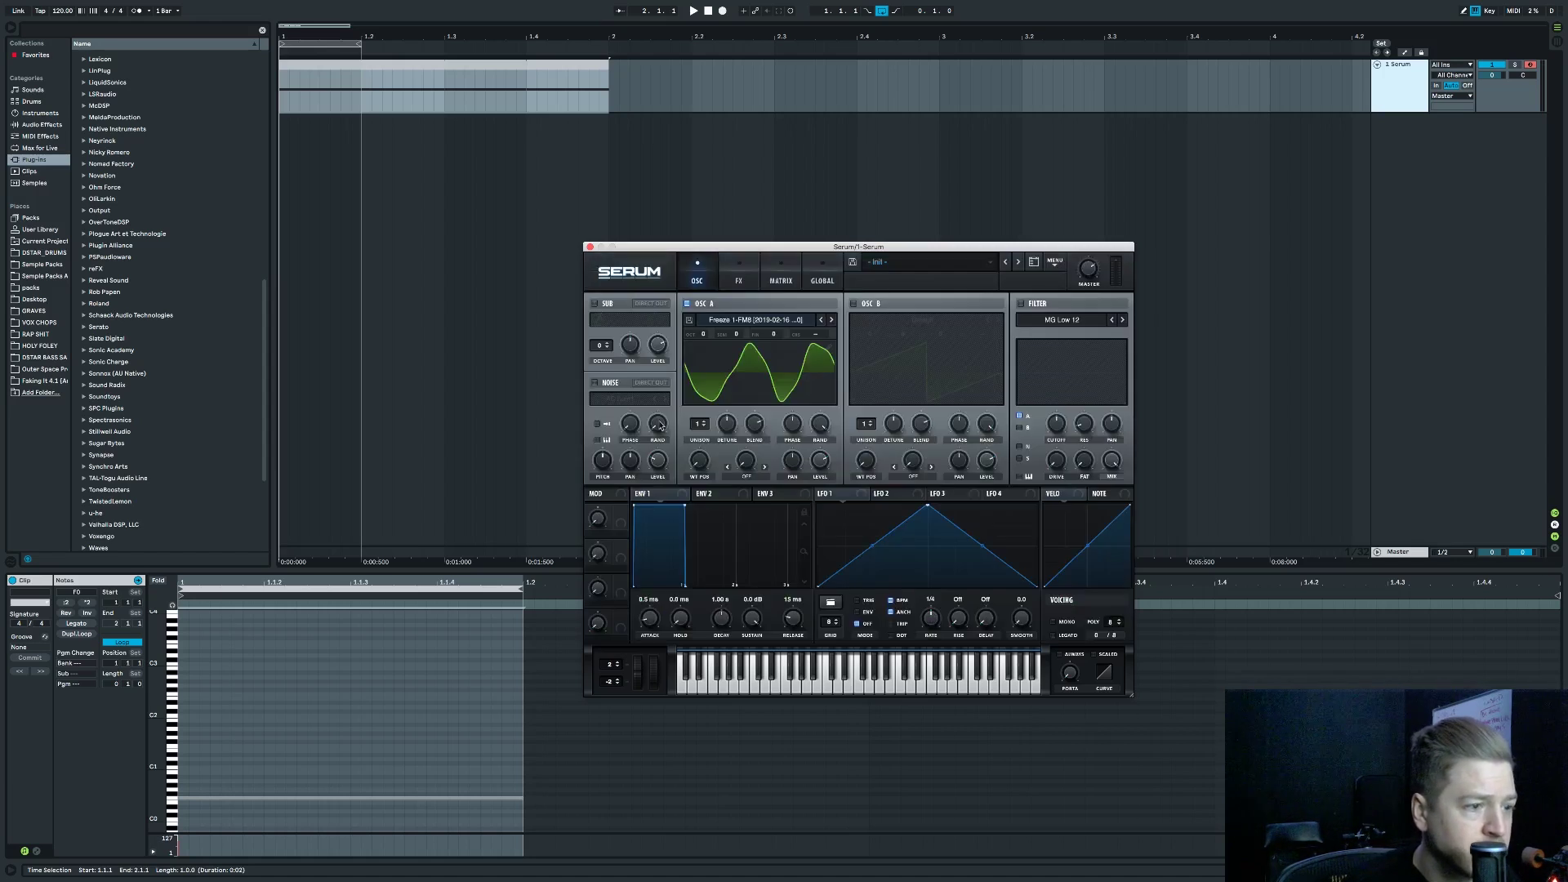
# Show the Serum track's device chain and the audio effects list, and set oscillator A's wavetable position to 1.
pyautogui.moveTo(701, 460); pyautogui.dragTo(700, 561)
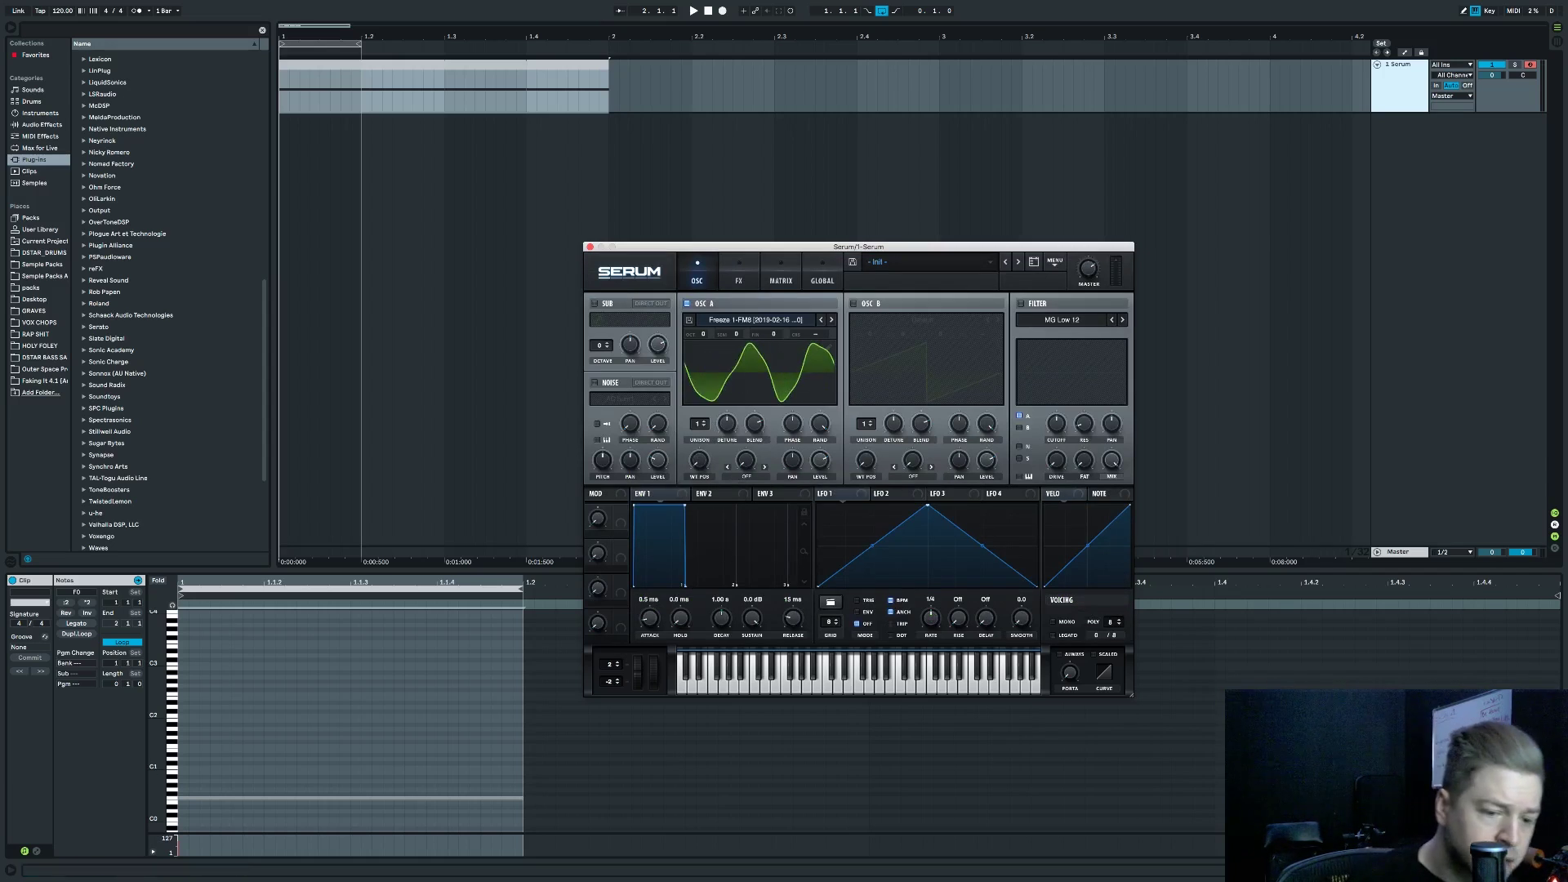
pyautogui.click(1501, 870)
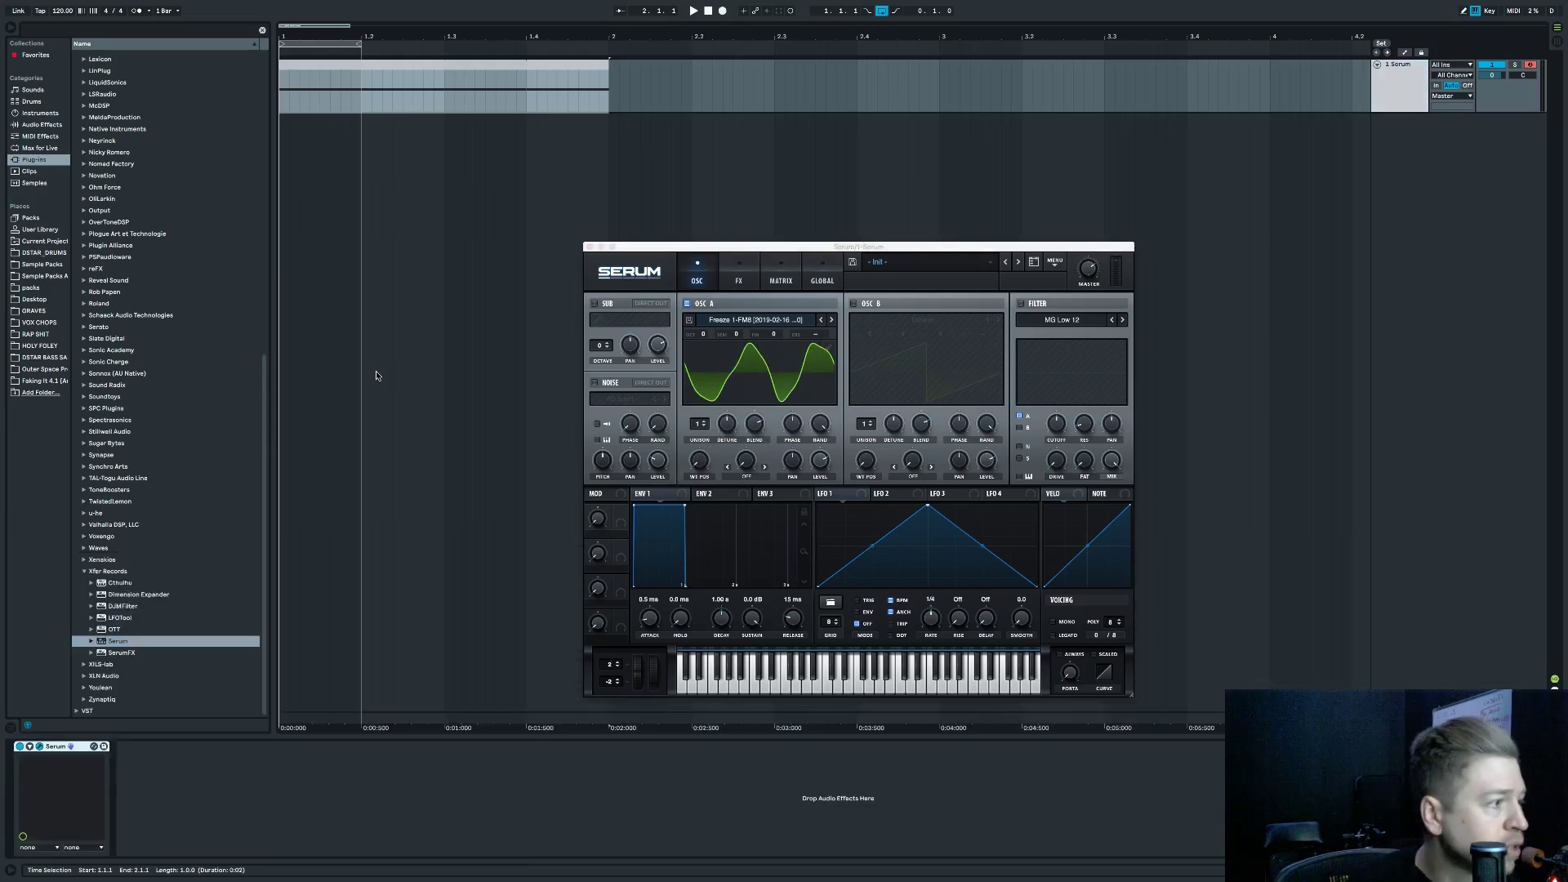
pyautogui.click(44, 125)
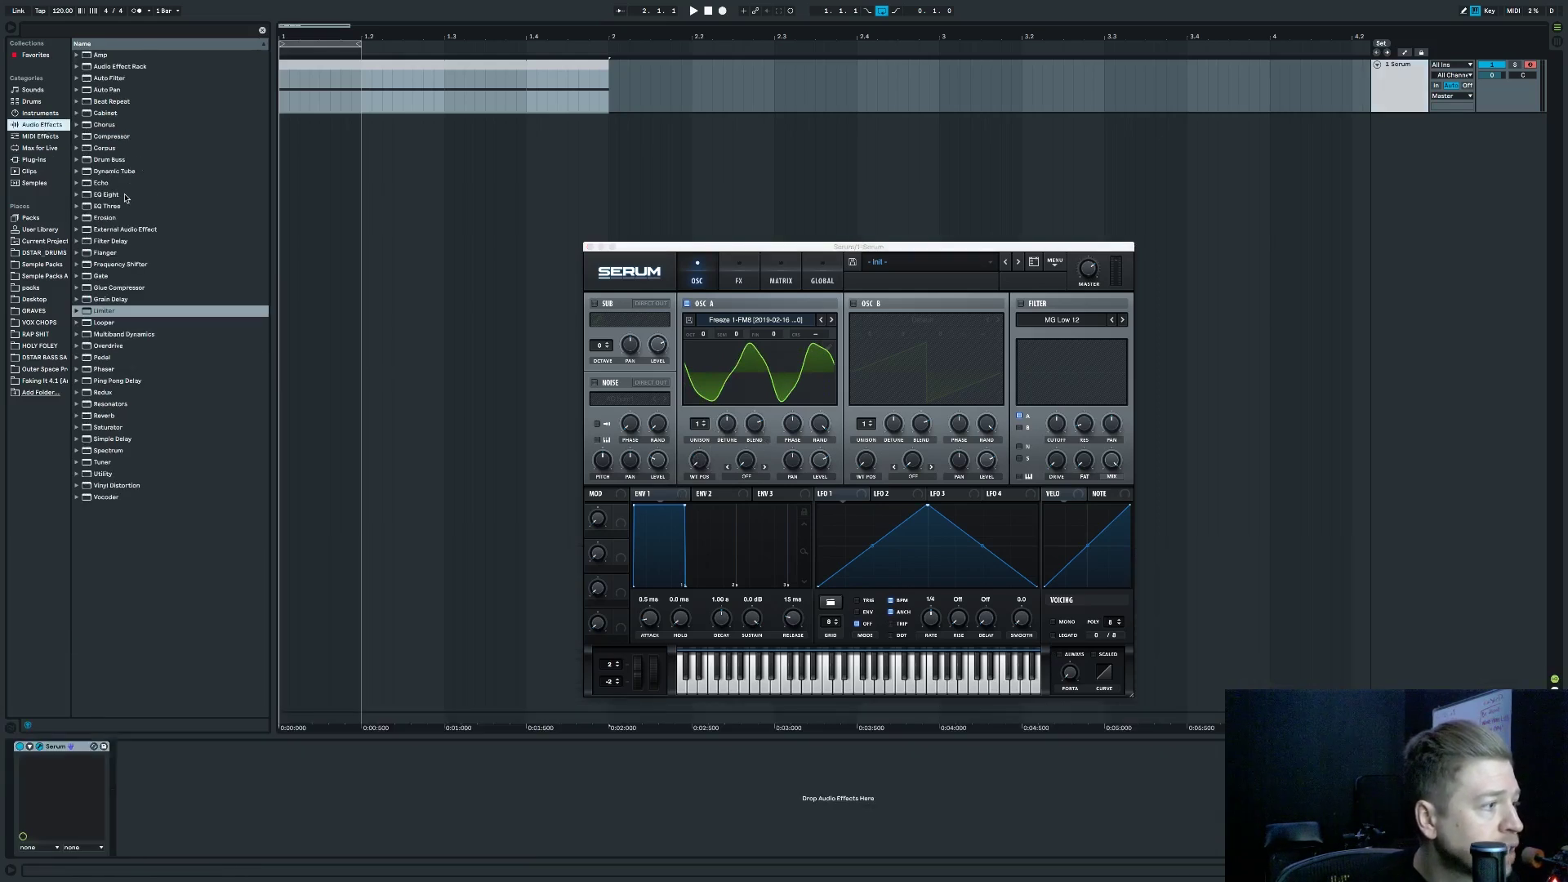
pyautogui.moveTo(805, 246); pyautogui.dragTo(781, 243)
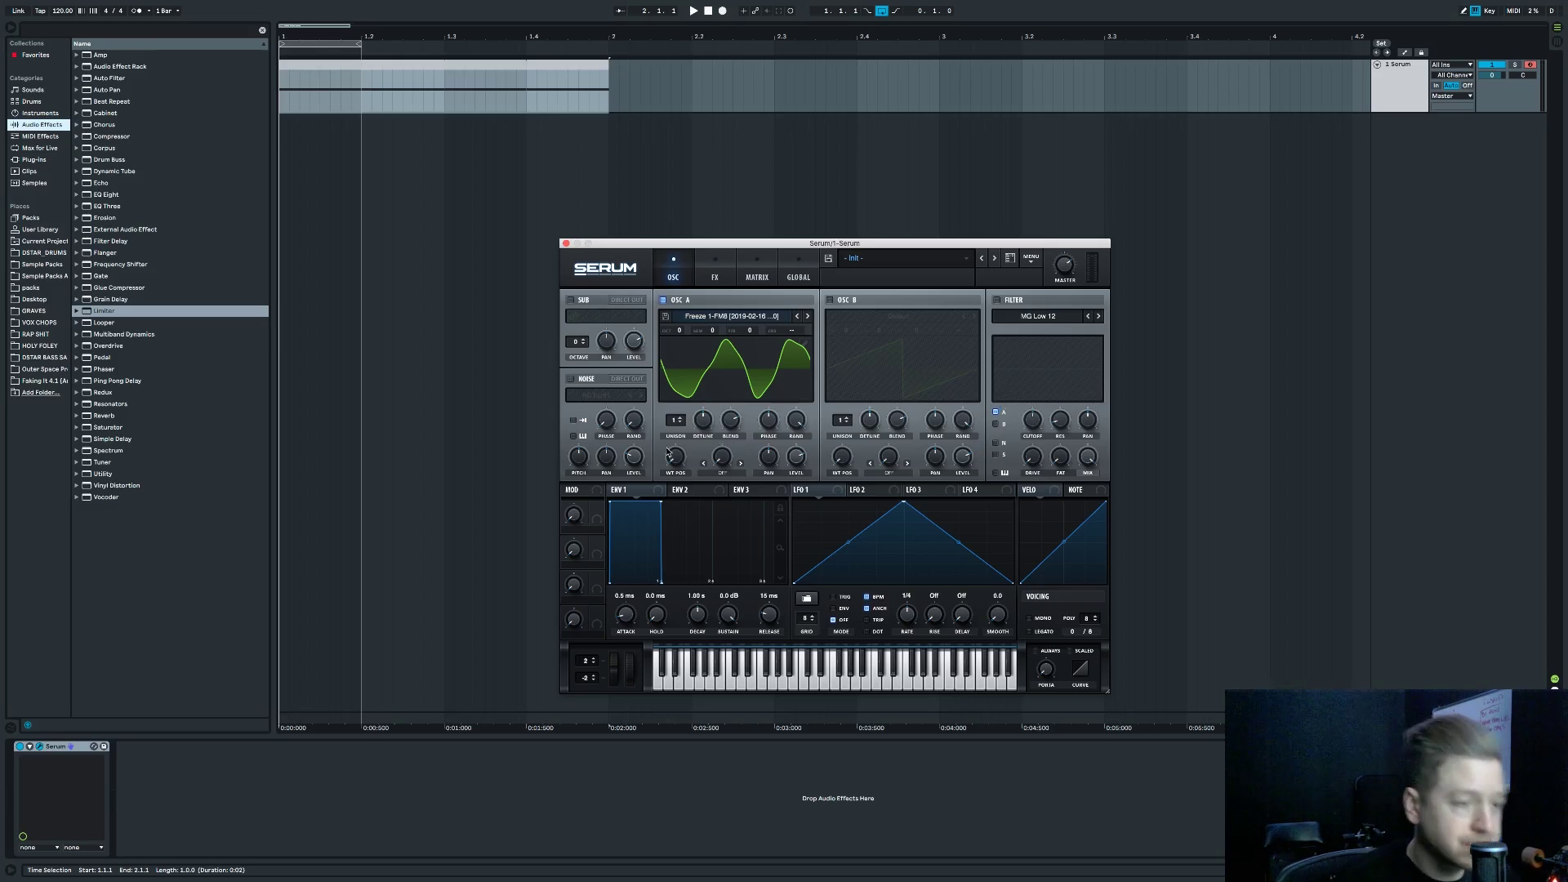
pyautogui.moveTo(676, 459); pyautogui.dragTo(680, 567)
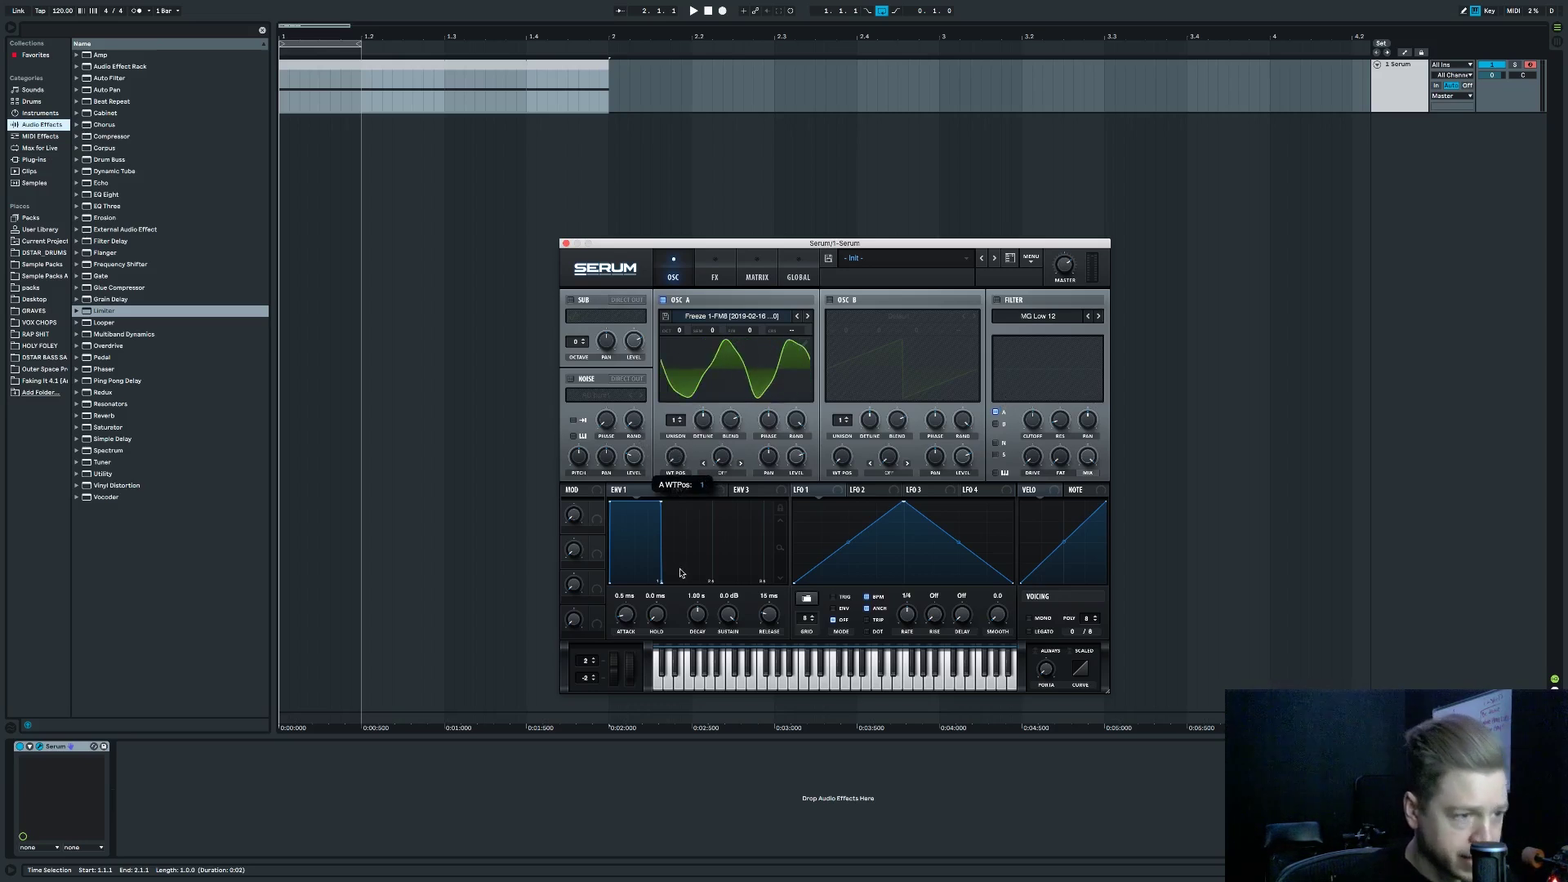
# Reshape LFO 1 into an early peak with a curved rise and decay, and assign it to oscillator A's level.
pyautogui.moveTo(904, 502); pyautogui.dragTo(857, 482)
pyautogui.moveTo(823, 544); pyautogui.dragTo(825, 524)
pyautogui.moveTo(937, 539); pyautogui.dragTo(934, 548)
pyautogui.moveTo(796, 490); pyautogui.dragTo(796, 457)
# Play the Serum clip and extend the arrangement loop to the start of bar 2.
pyautogui.press('space')
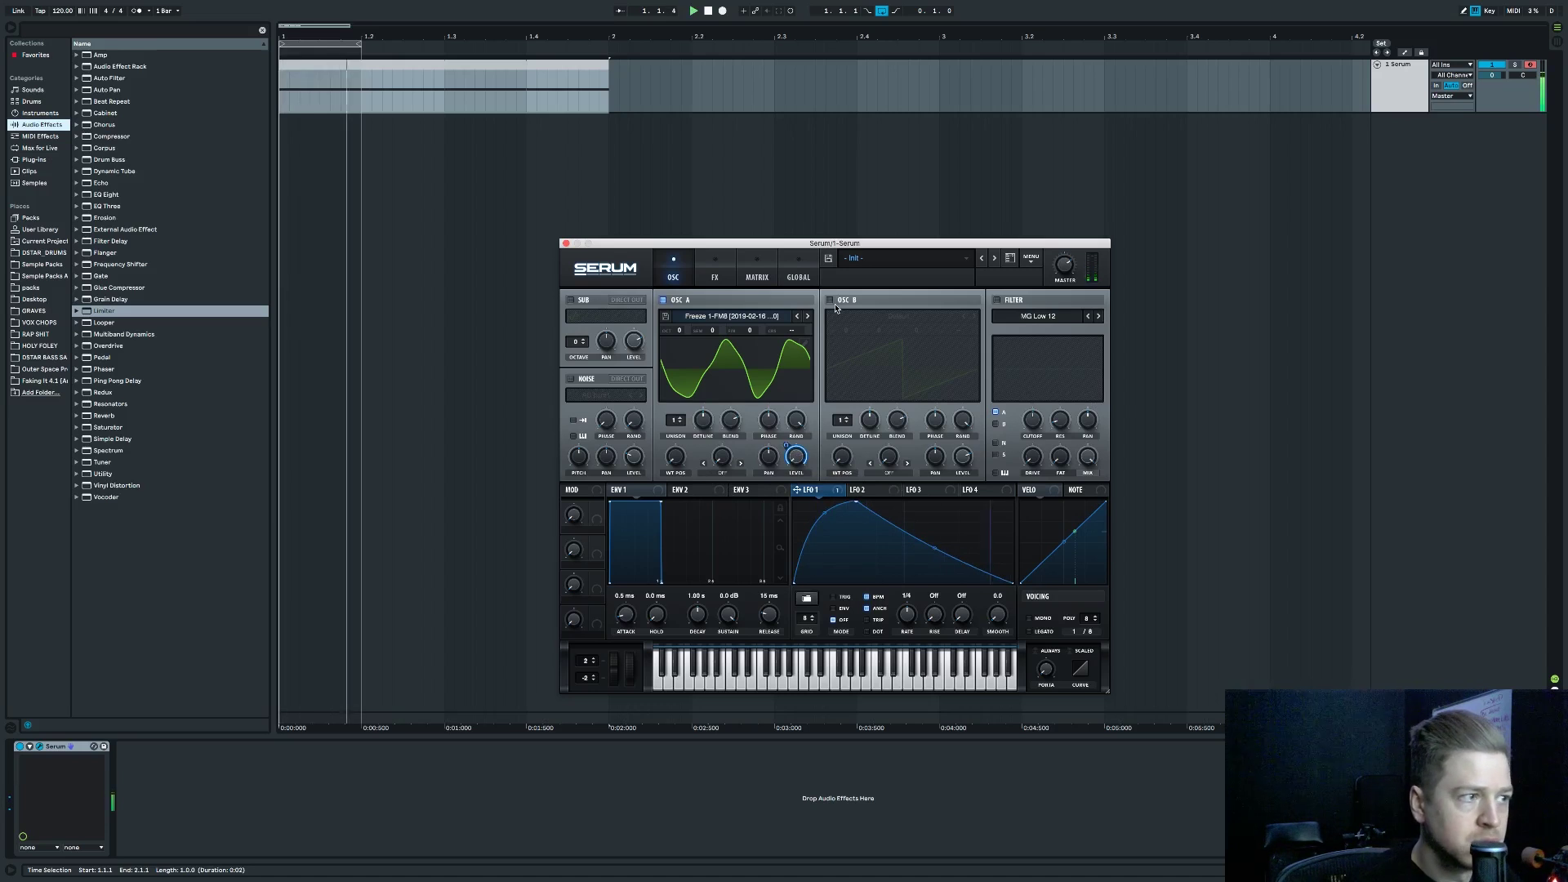
pyautogui.moveTo(357, 46); pyautogui.dragTo(610, 46)
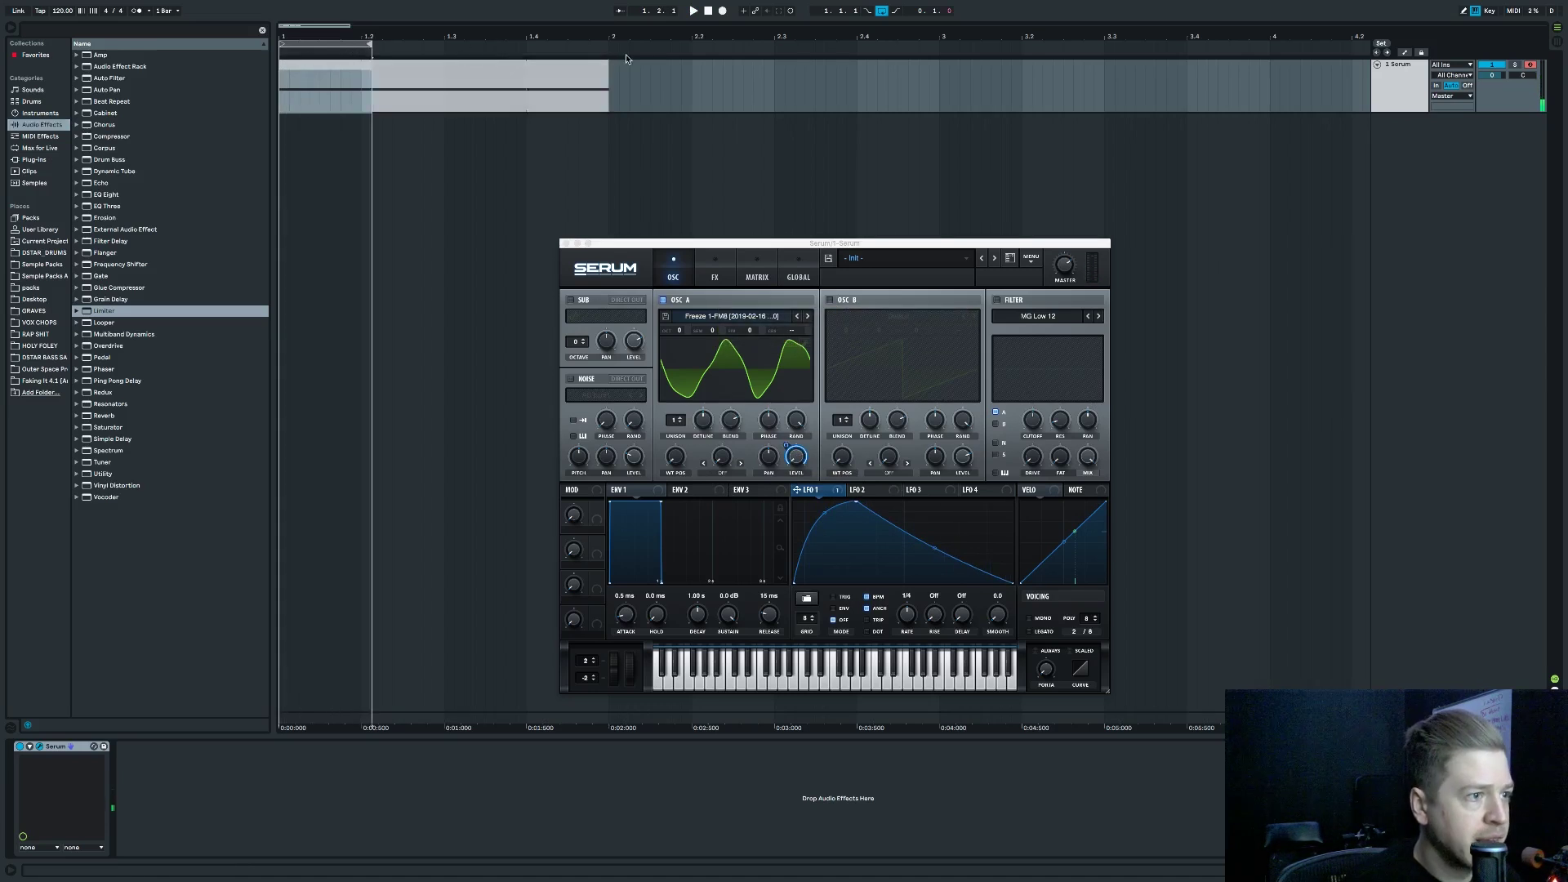
# Load a saved multi-peak user shape into LFO 1, with its grid at 16 and rate at one bar, and play it.
pyautogui.click(806, 624)
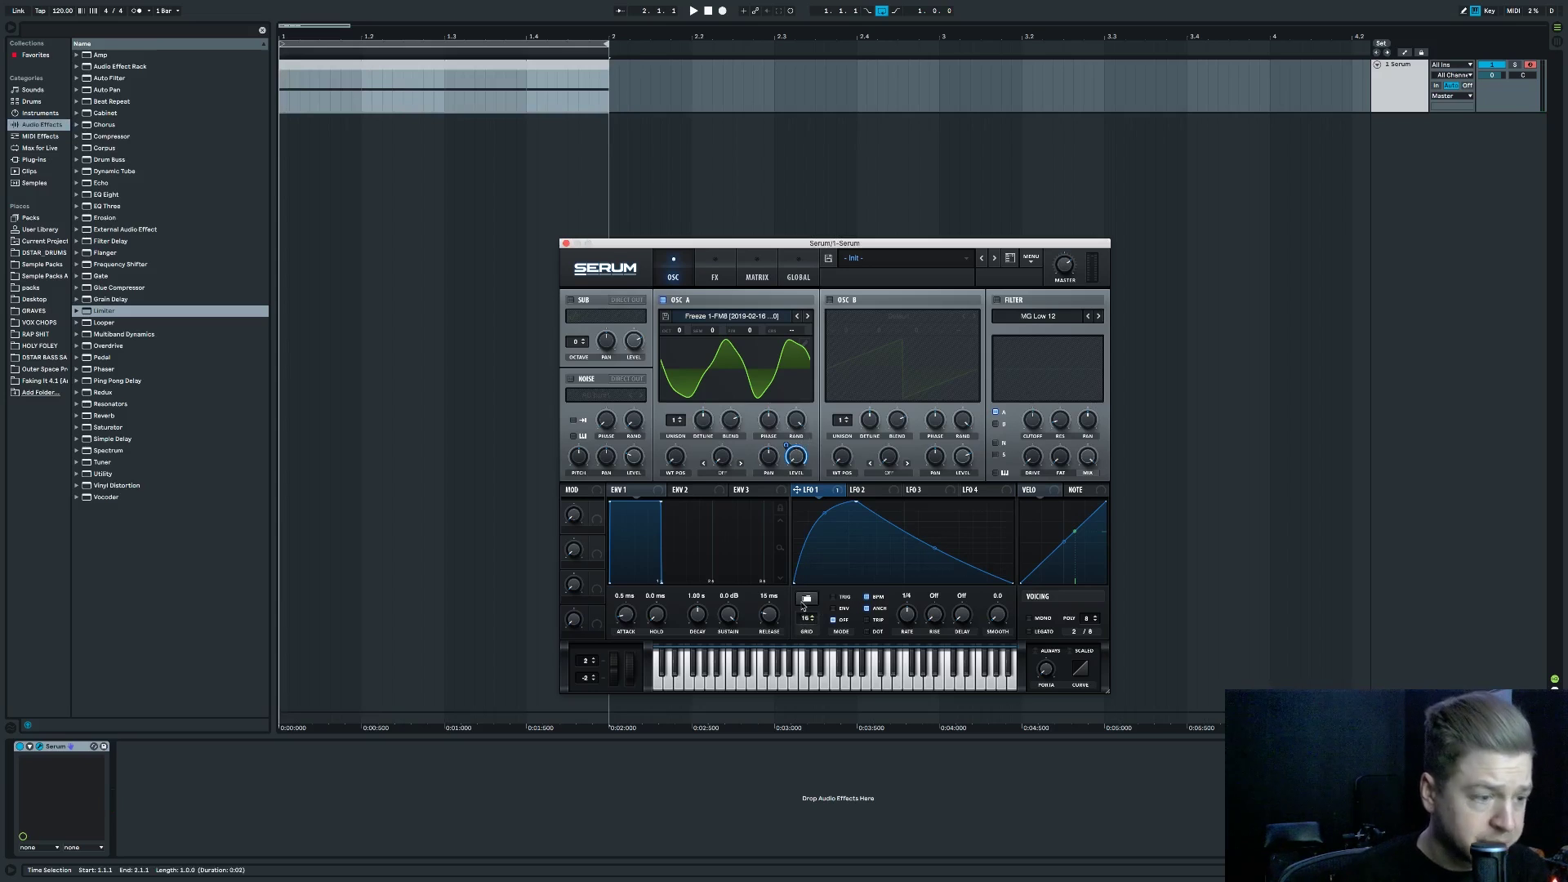
pyautogui.click(806, 599)
pyautogui.moveTo(809, 631)
pyautogui.click(911, 632)
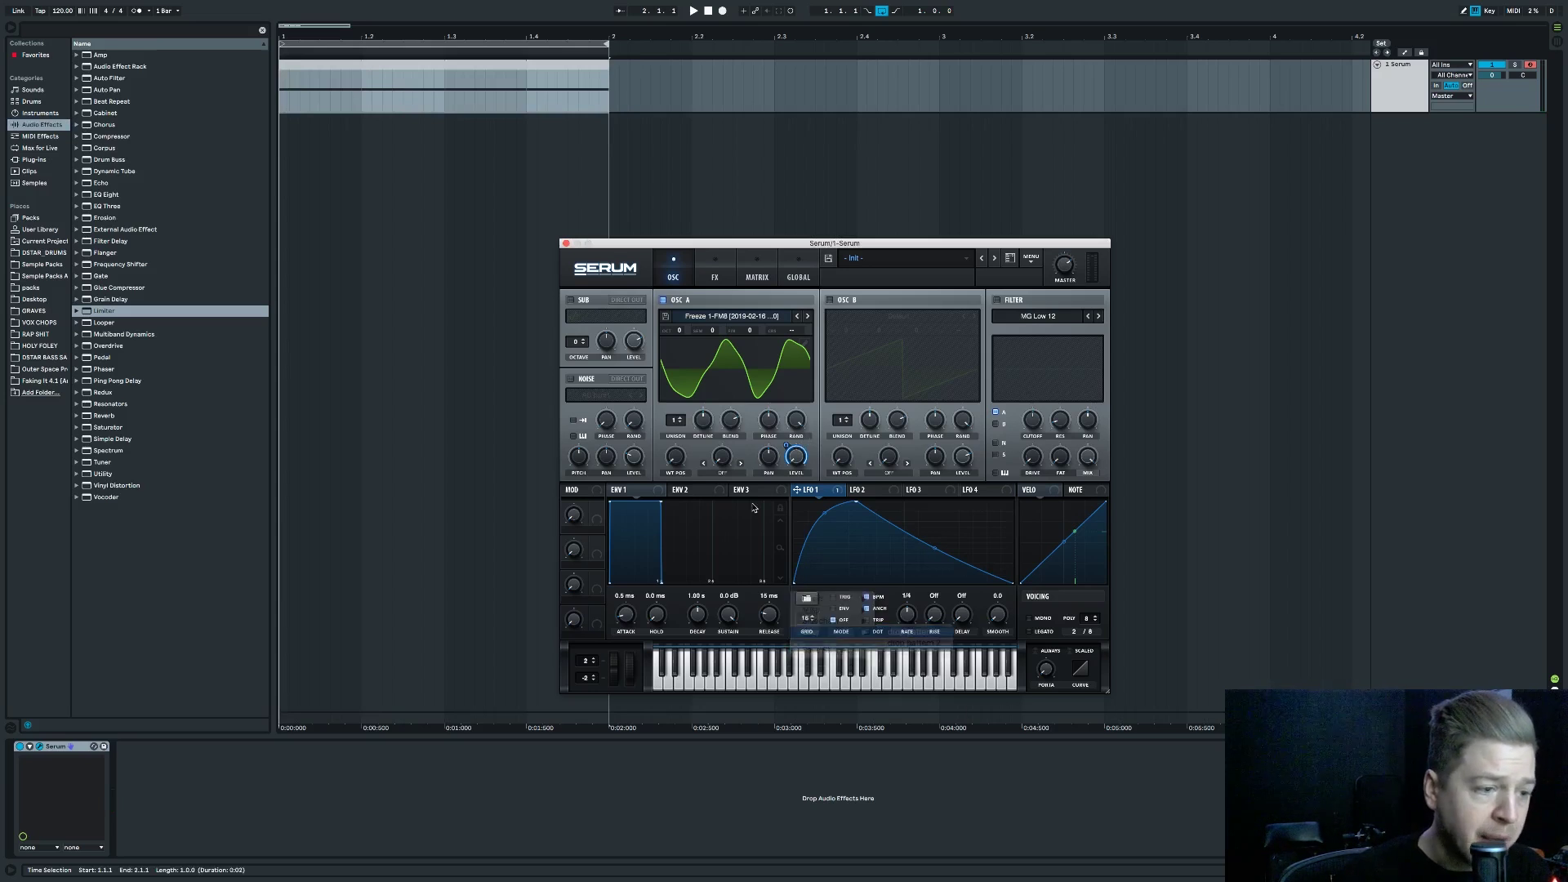
pyautogui.click(807, 599)
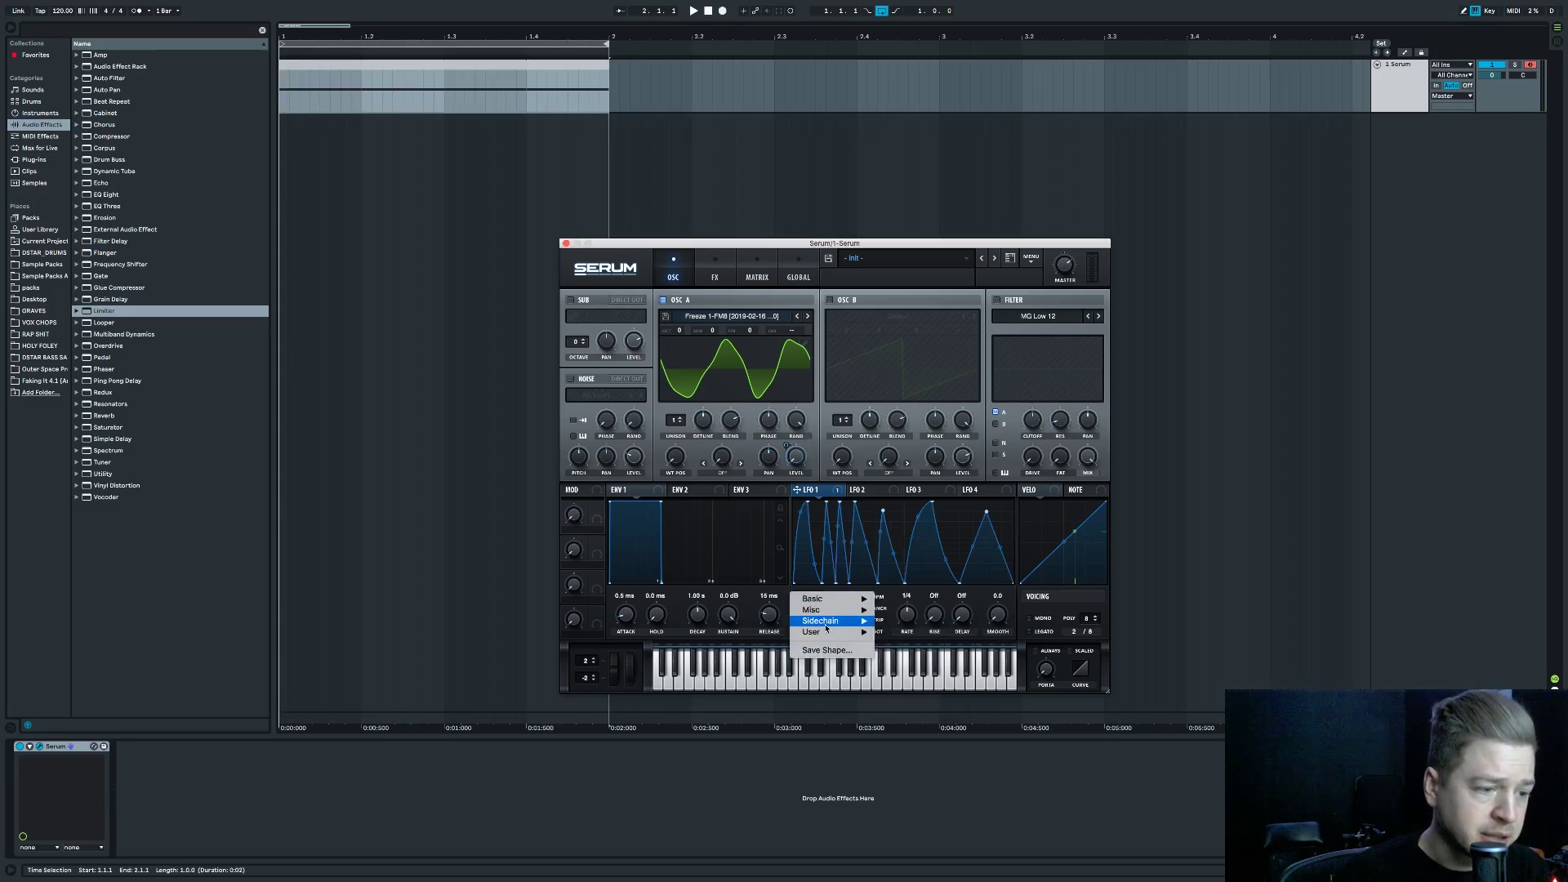
pyautogui.moveTo(813, 644)
pyautogui.click(910, 644)
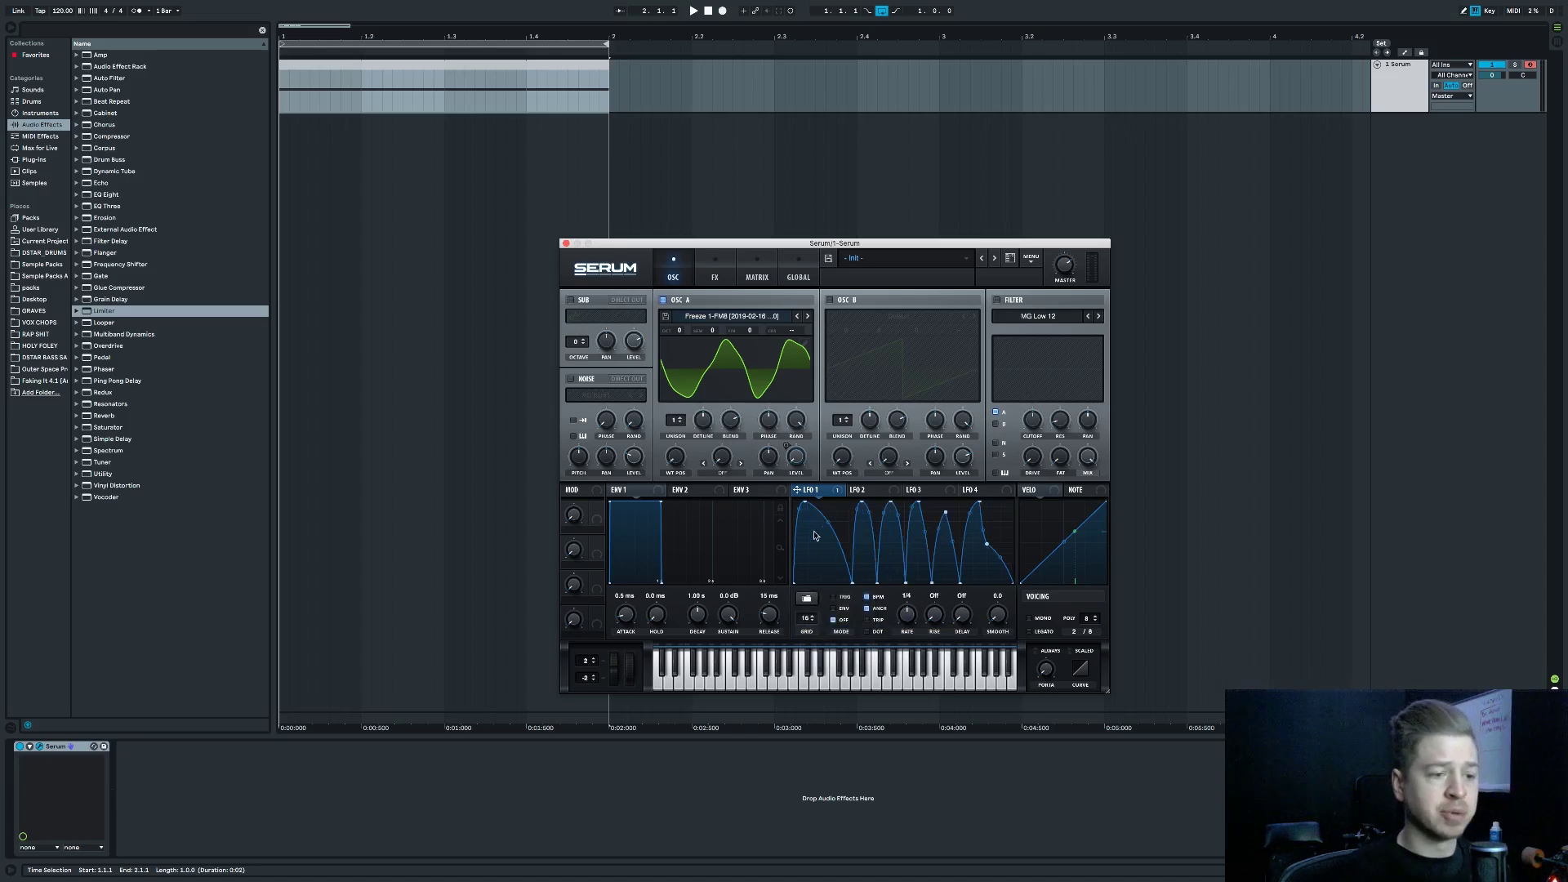
pyautogui.press('space')
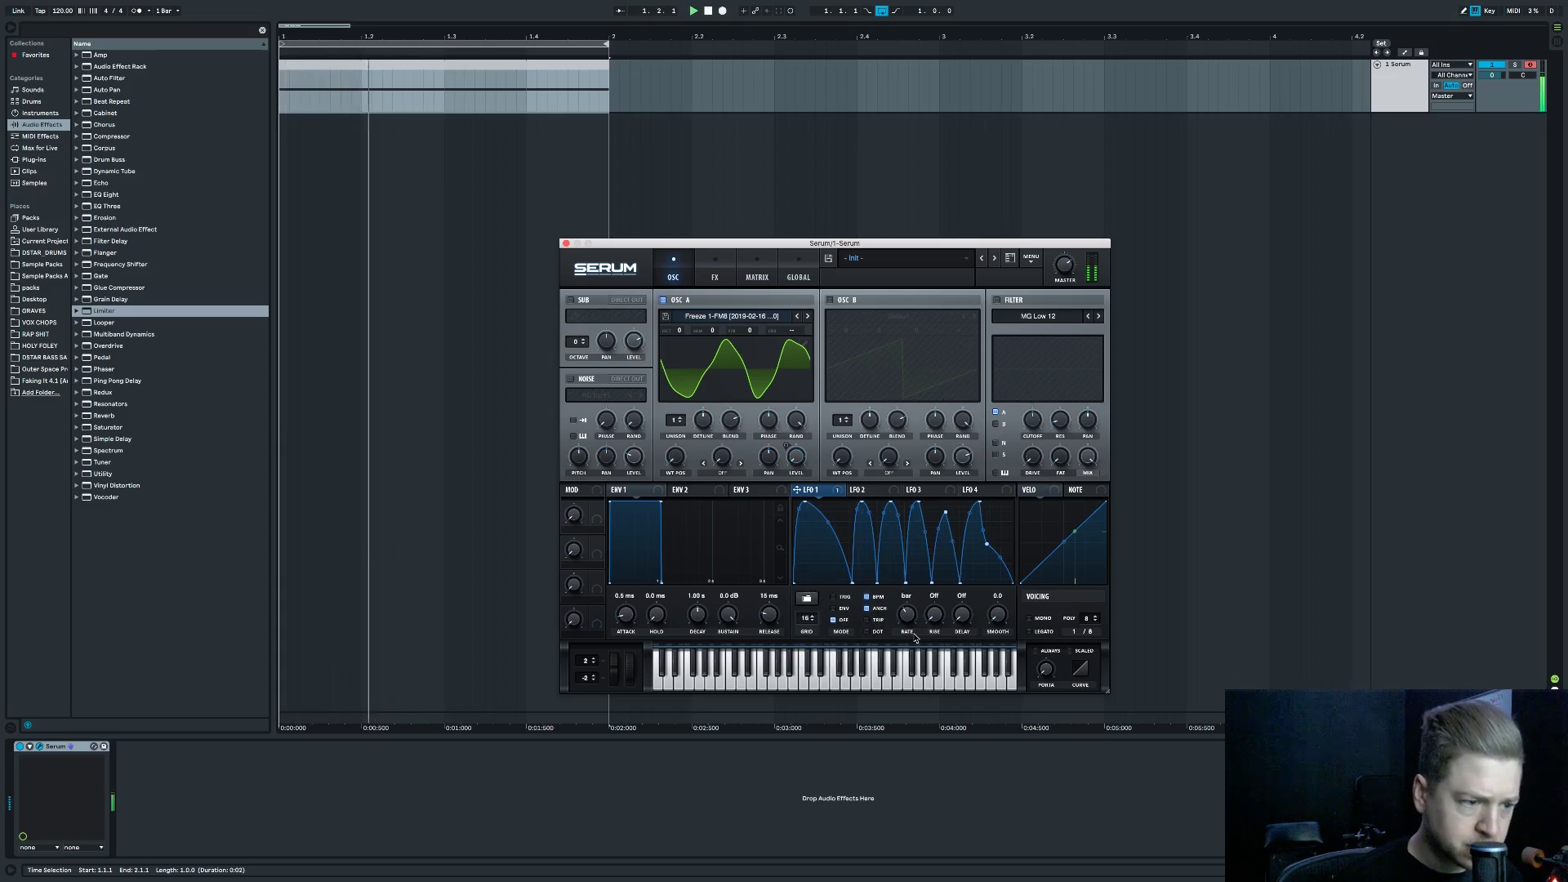
# Set the project tempo to 140 BPM and play the loop.
pyautogui.press('space')
pyautogui.click(63, 12)
pyautogui.write('140')
pyautogui.press('Return')
pyautogui.press('space')
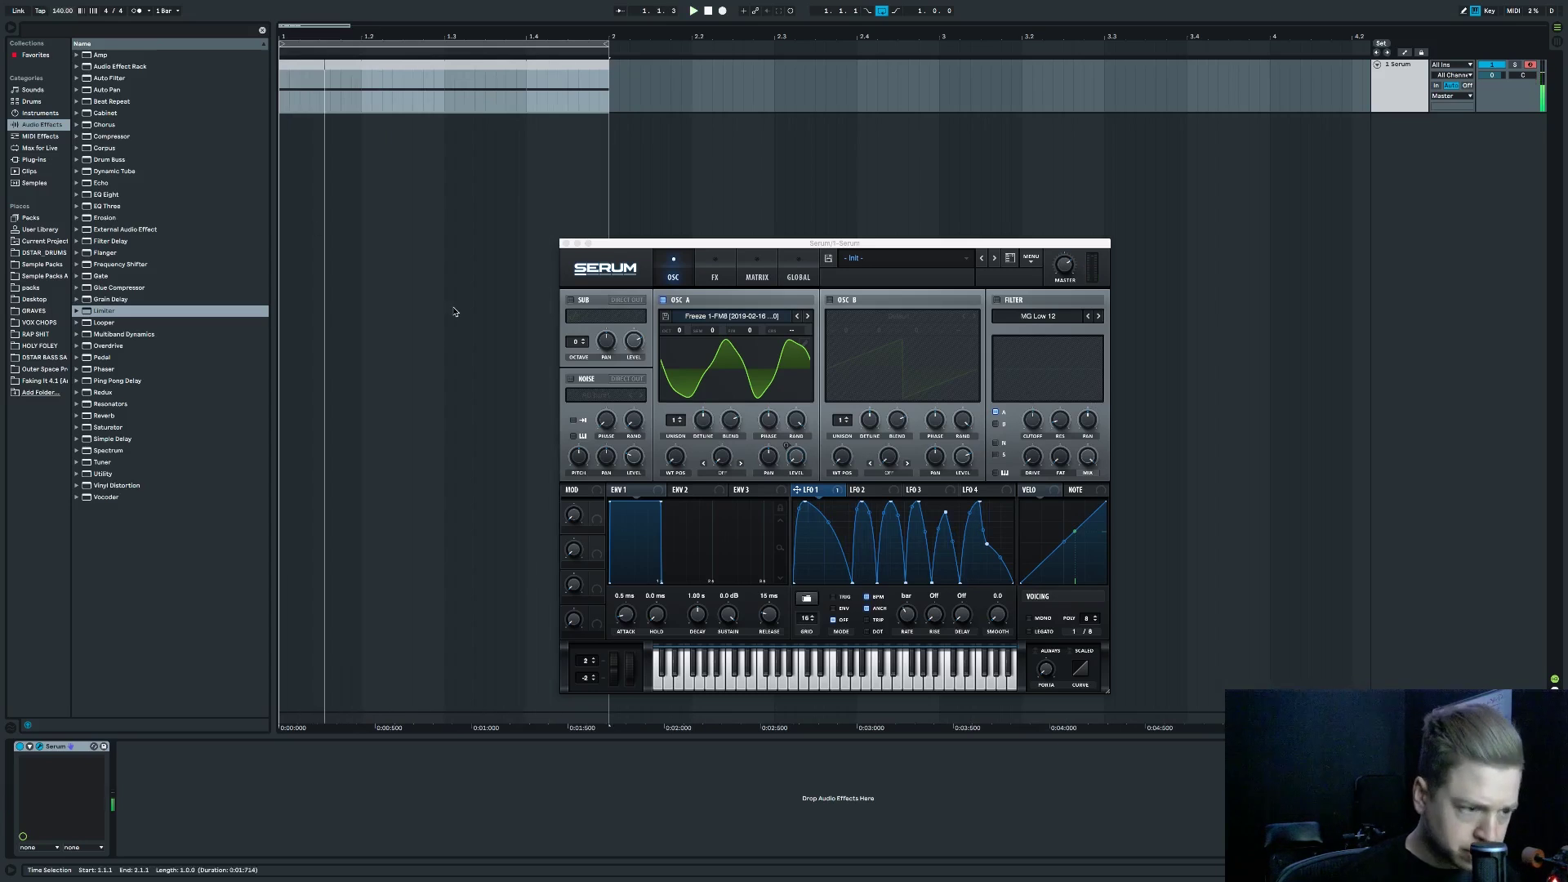
# Assign LFO 1 to oscillator A's wavetable position.
pyautogui.moveTo(815, 493)
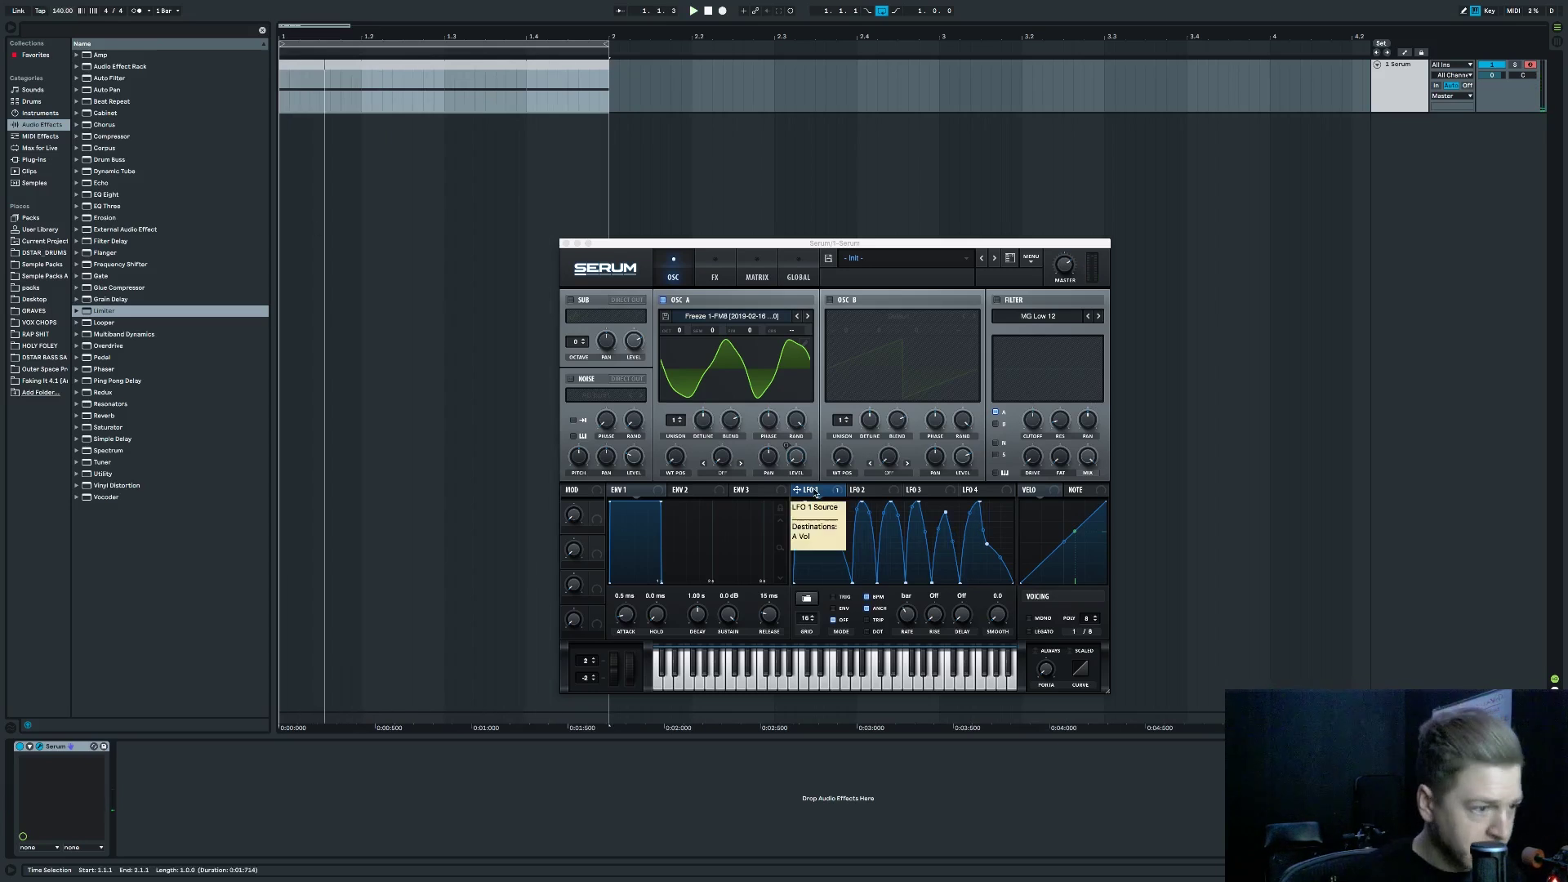
pyautogui.moveTo(815, 493); pyautogui.dragTo(658, 478)
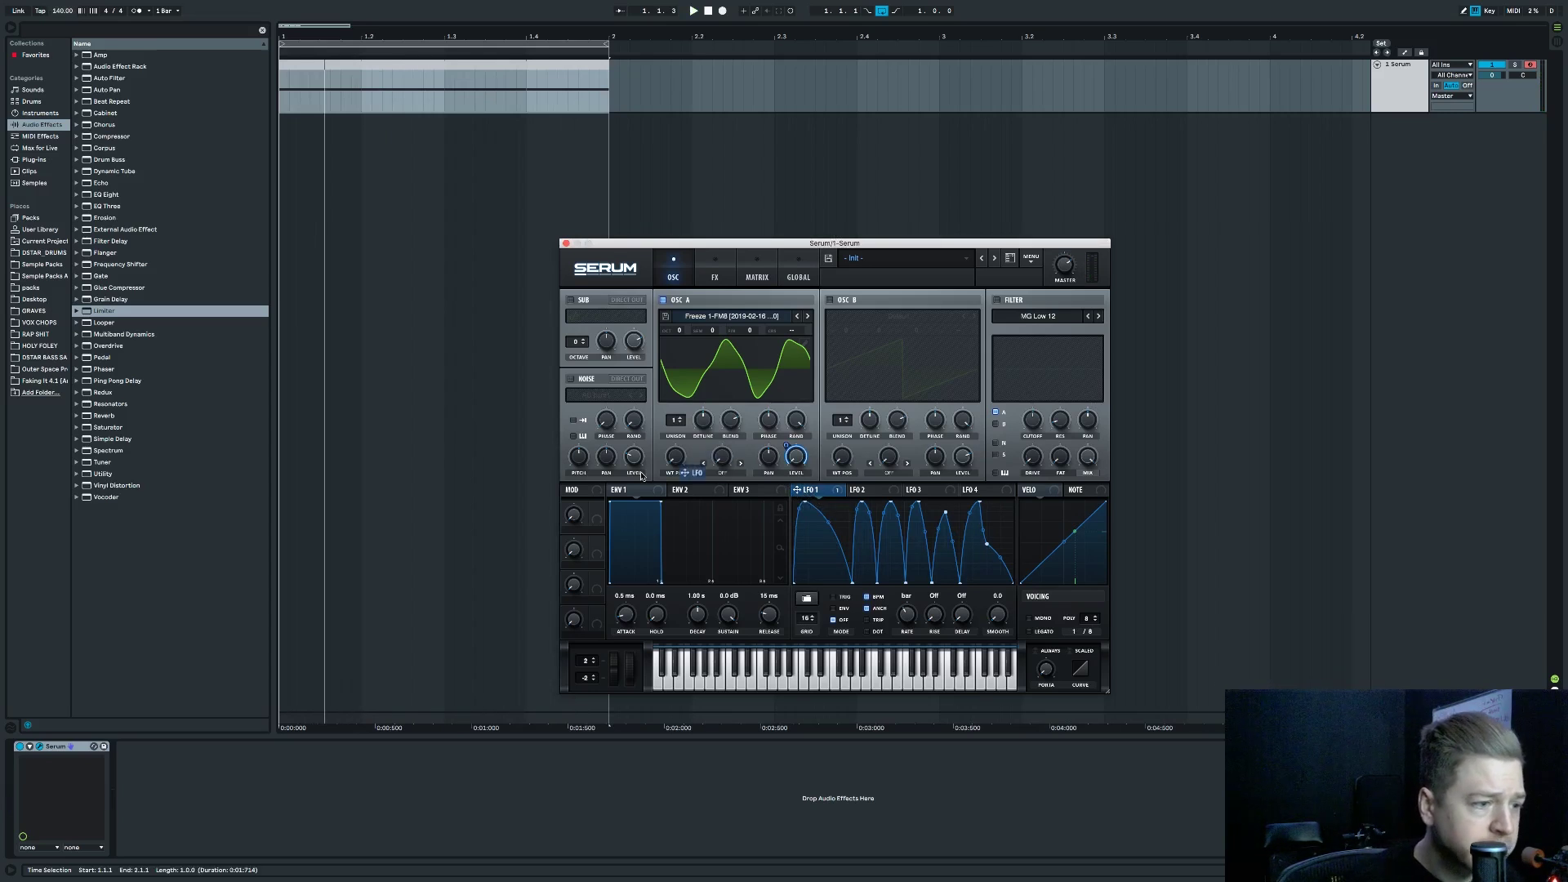
pyautogui.moveTo(821, 495); pyautogui.dragTo(679, 464)
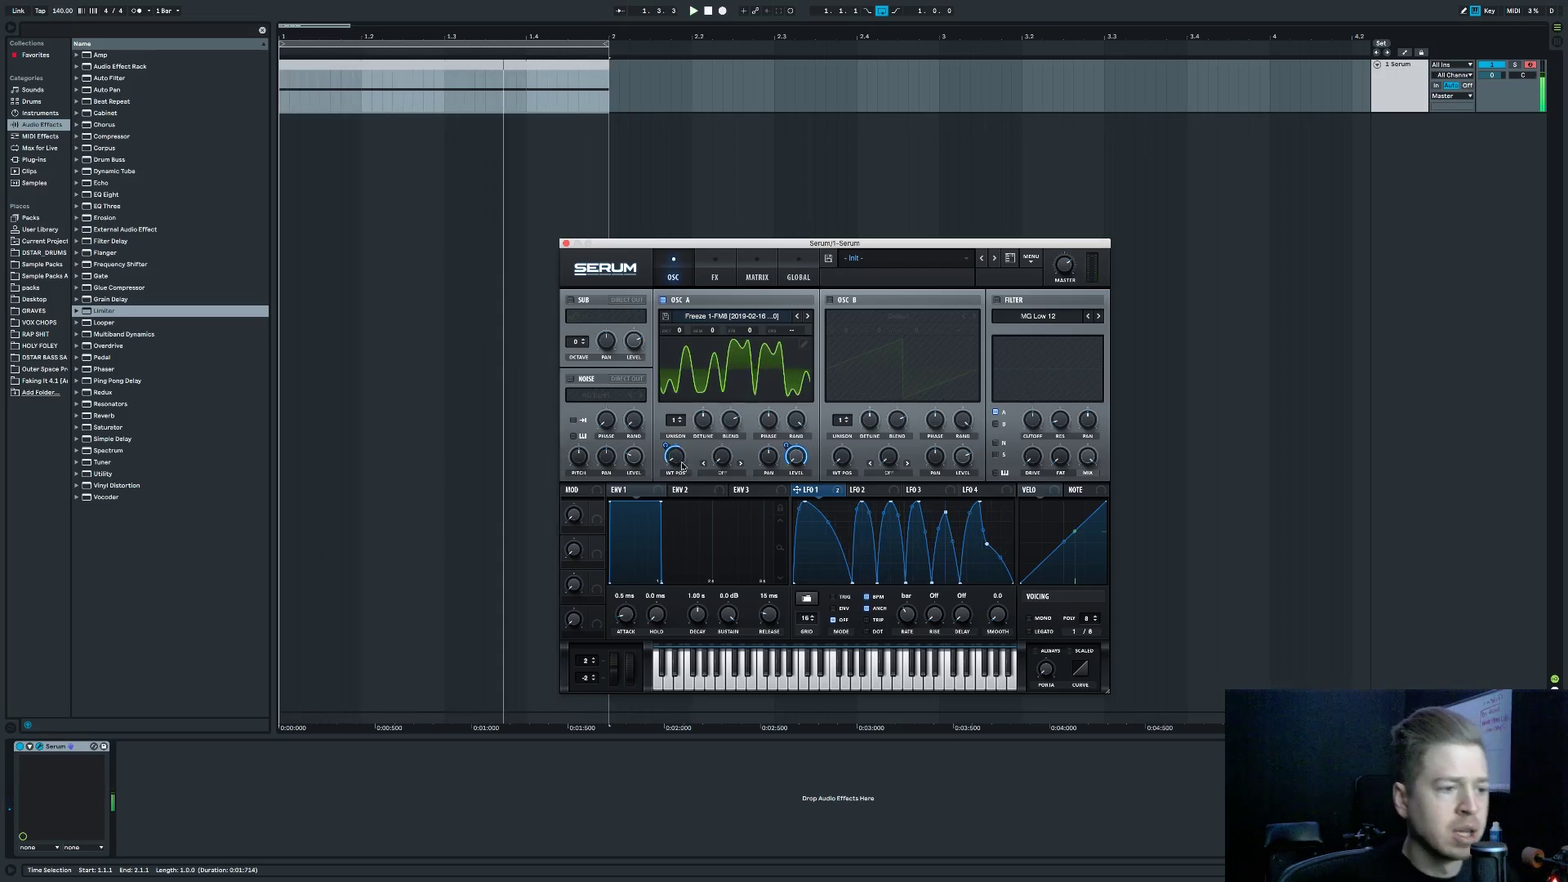
# Set oscillator A's warp mode to Bend -, assign LFO 1 to the warp amount, and play the result.
pyautogui.click(723, 477)
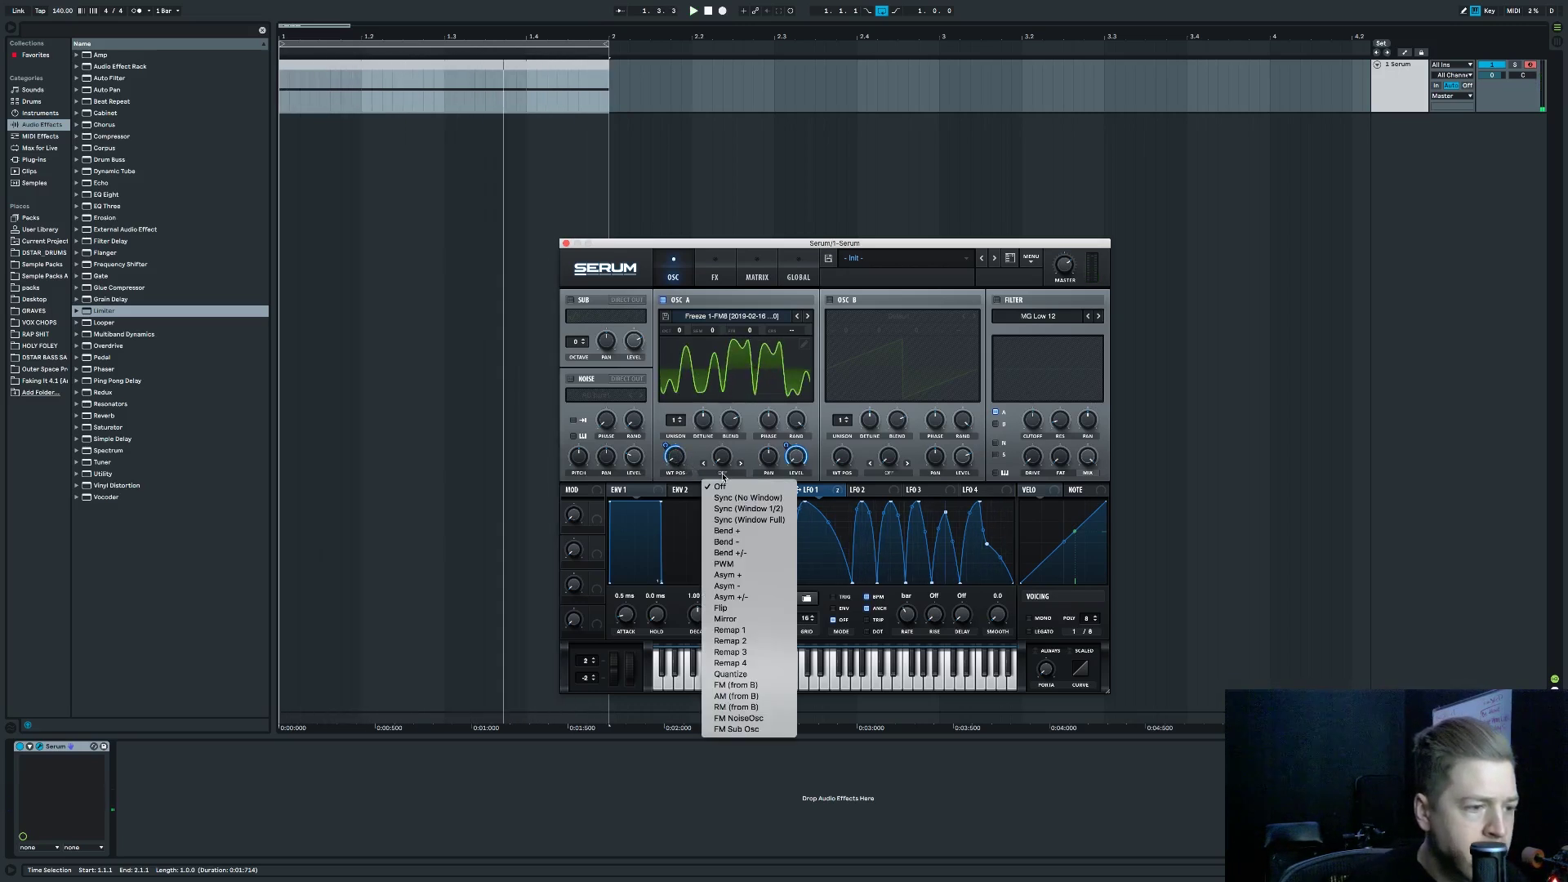
pyautogui.click(735, 545)
pyautogui.moveTo(816, 488); pyautogui.dragTo(731, 435)
pyautogui.press('space')
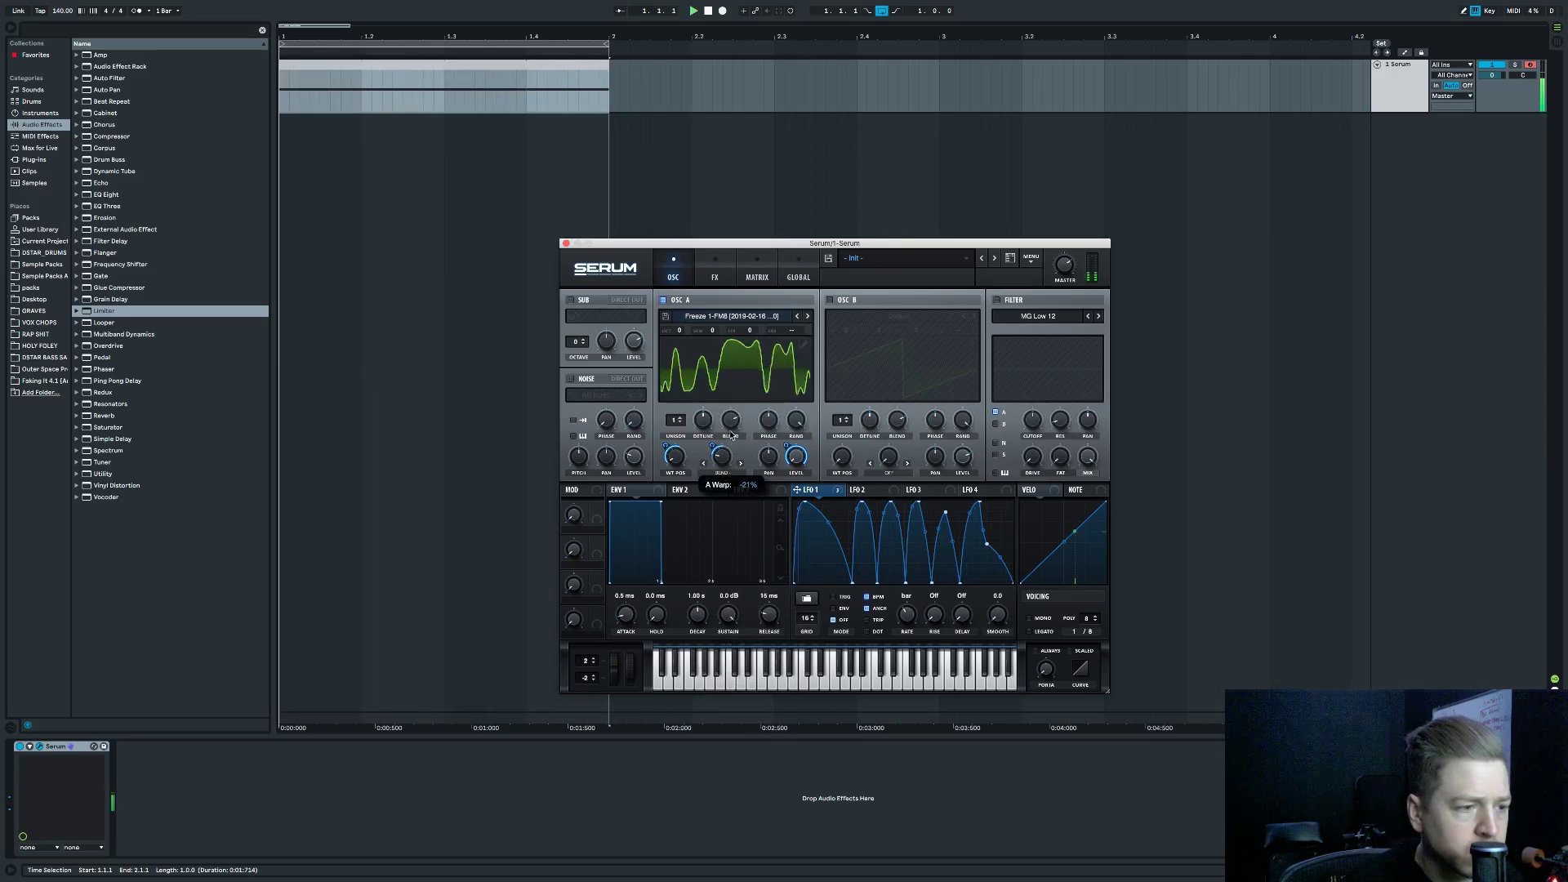
# Change oscillator A's warp mode to FM (from B) and remove all modulators from its warp amount.
pyautogui.click(722, 473)
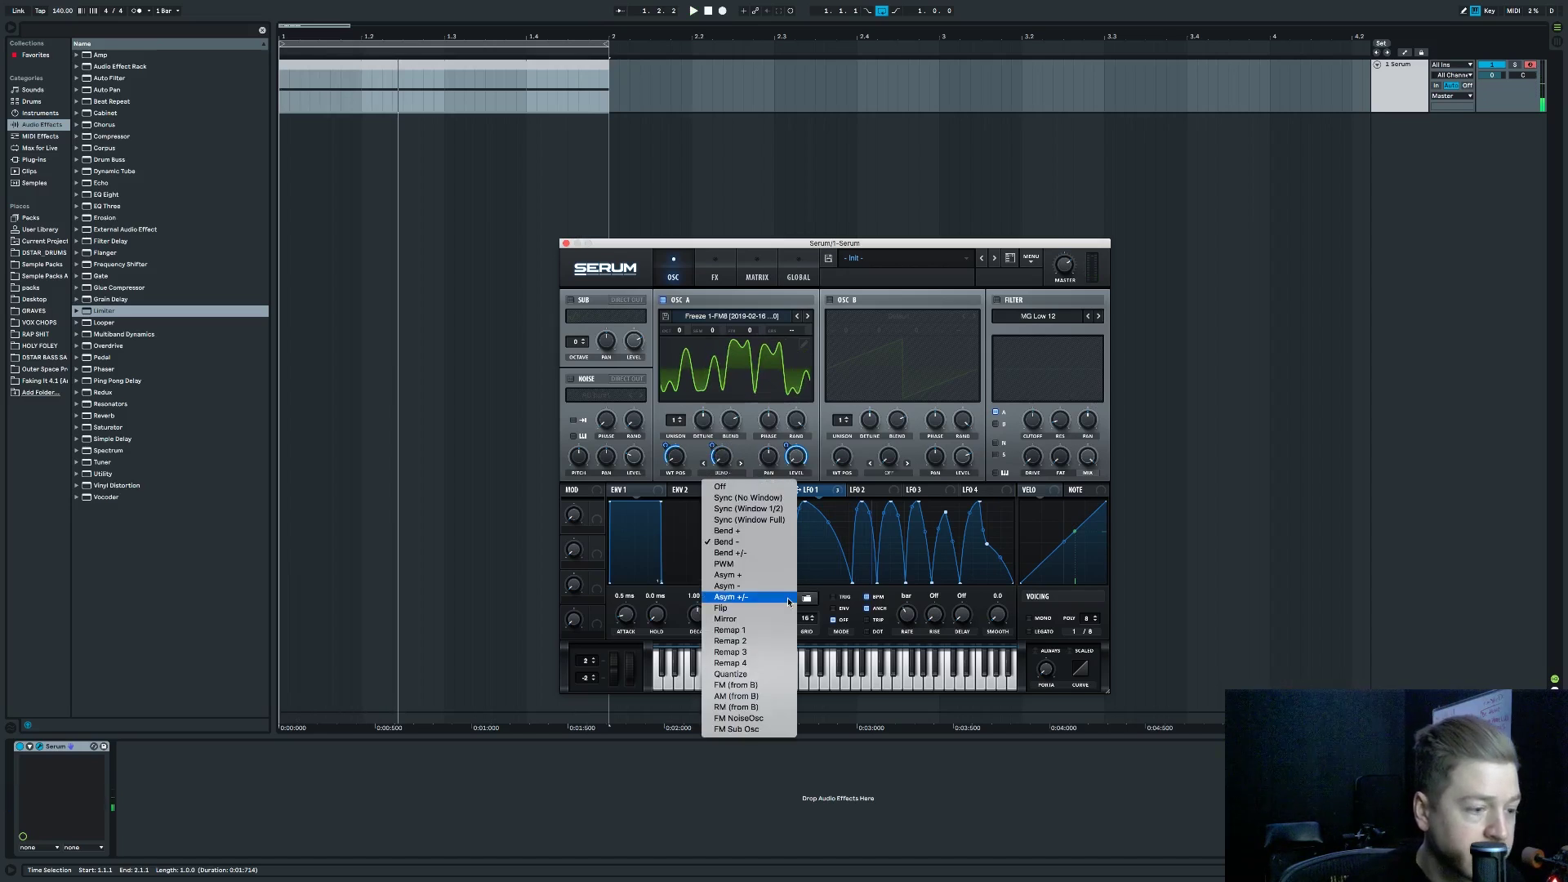
pyautogui.click(722, 490)
pyautogui.click(722, 475)
pyautogui.click(721, 464)
pyautogui.rightClick(722, 462)
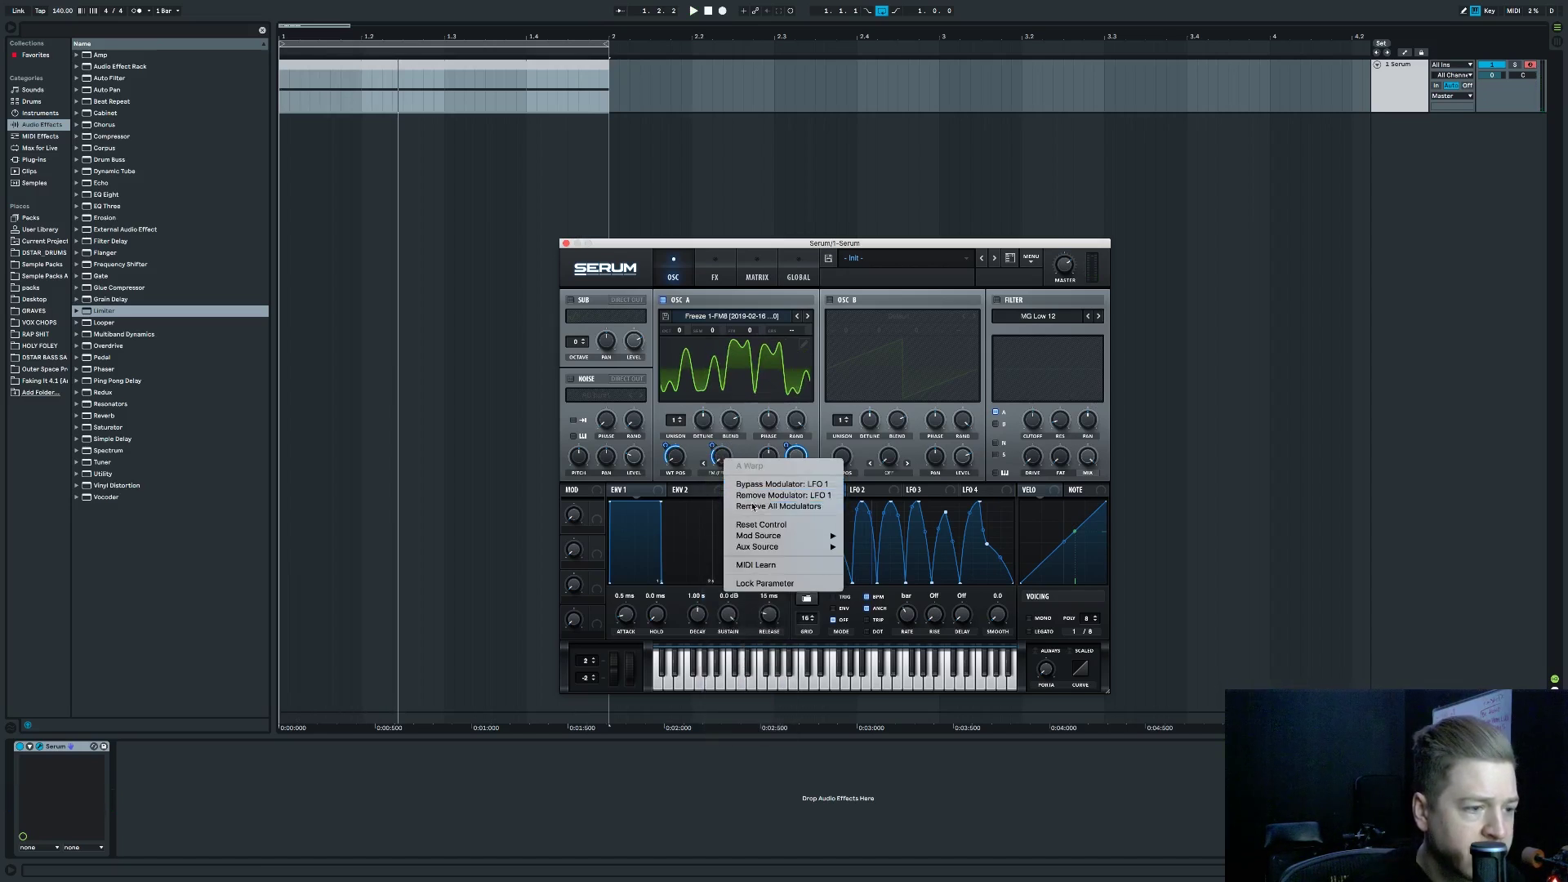
pyautogui.click(752, 507)
# Enable oscillator B, load the Analog wavetable Basic Shapes into it, and set its octave to +2.
pyautogui.click(830, 300)
pyautogui.click(885, 316)
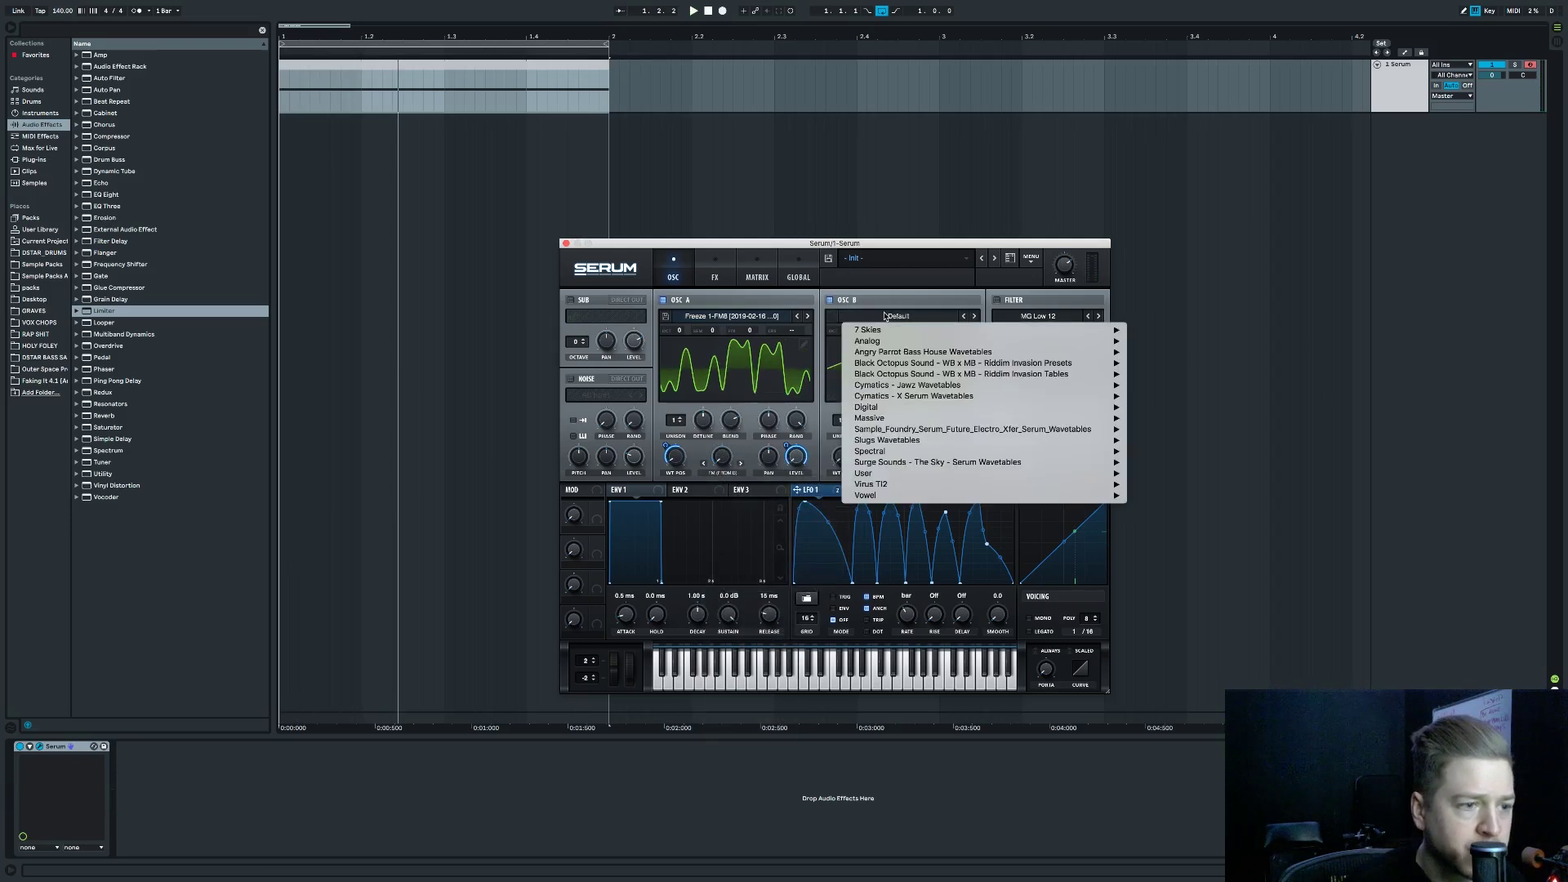
pyautogui.moveTo(888, 346)
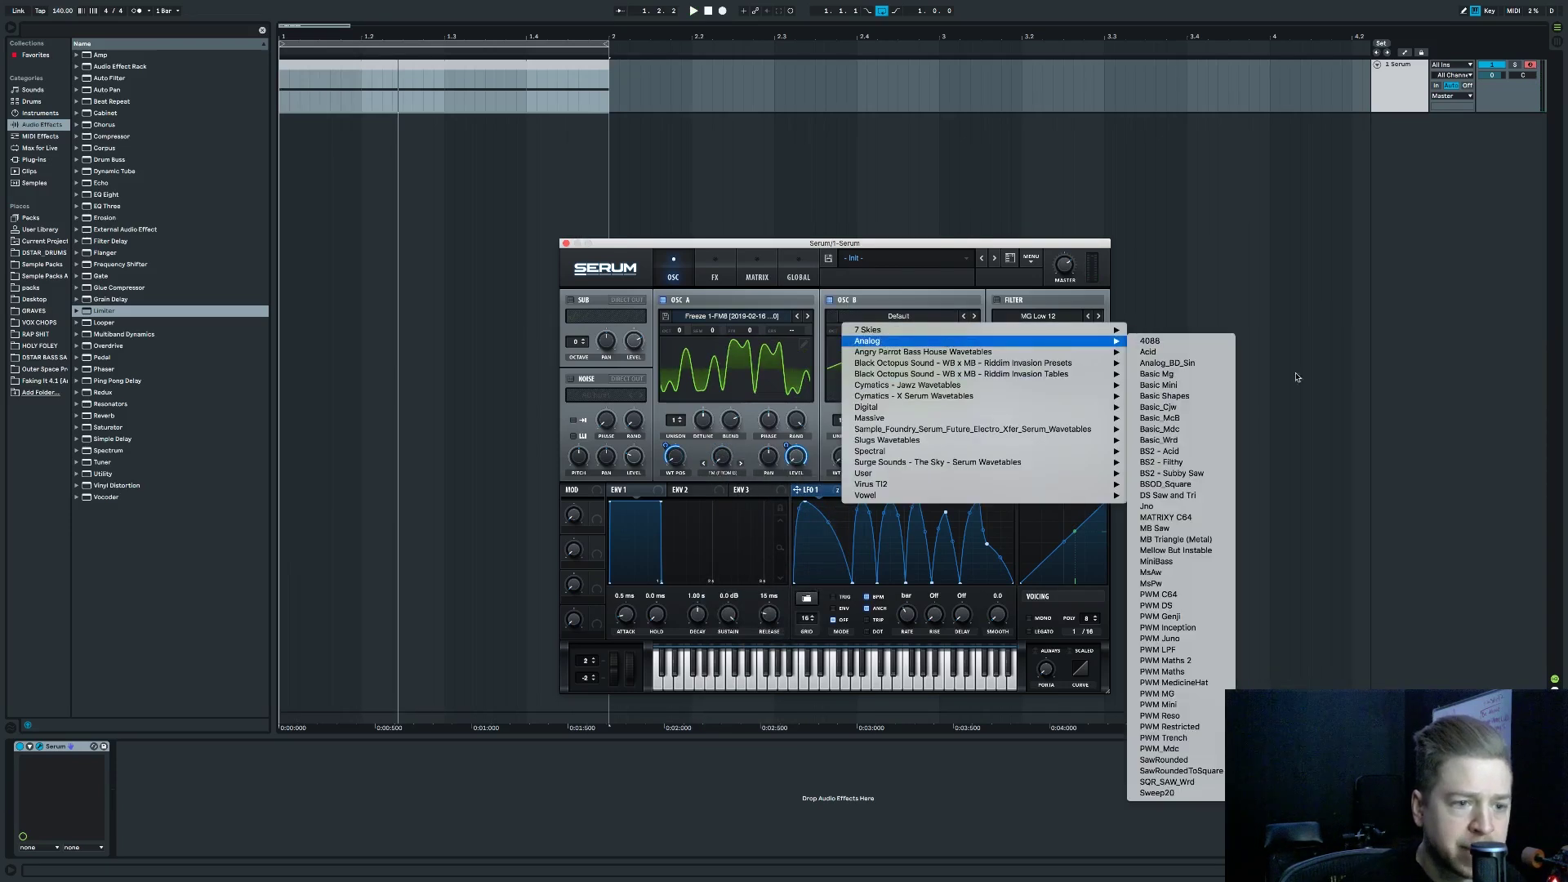
pyautogui.click(1164, 396)
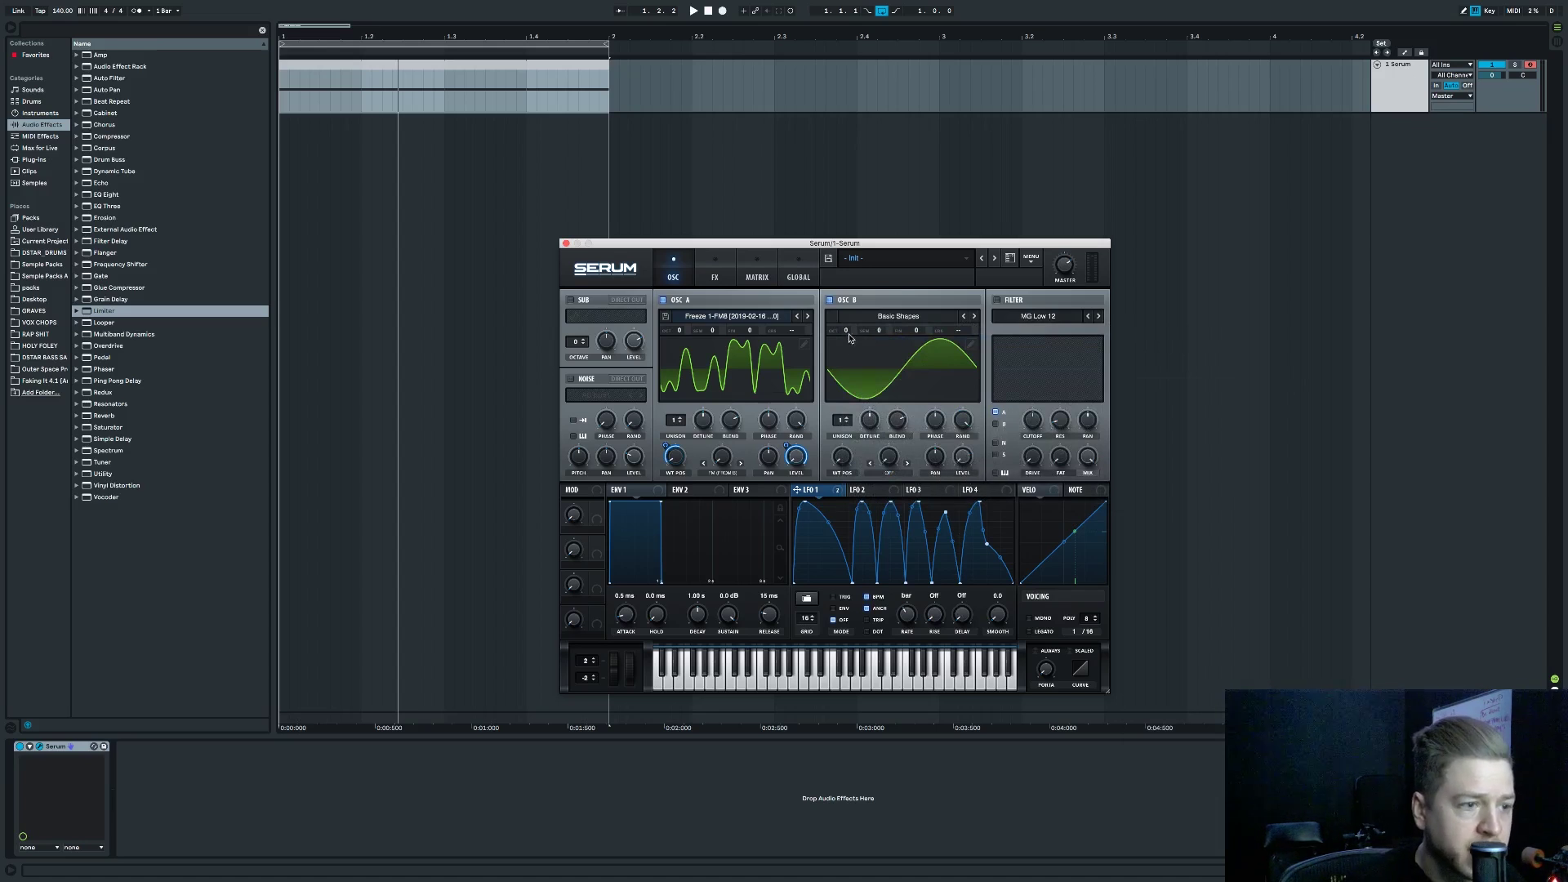
pyautogui.moveTo(849, 340); pyautogui.dragTo(857, 304)
# Audition different FM warp amounts on oscillator A during playback, trying oscillator B's octave at +1.
pyautogui.moveTo(725, 466)
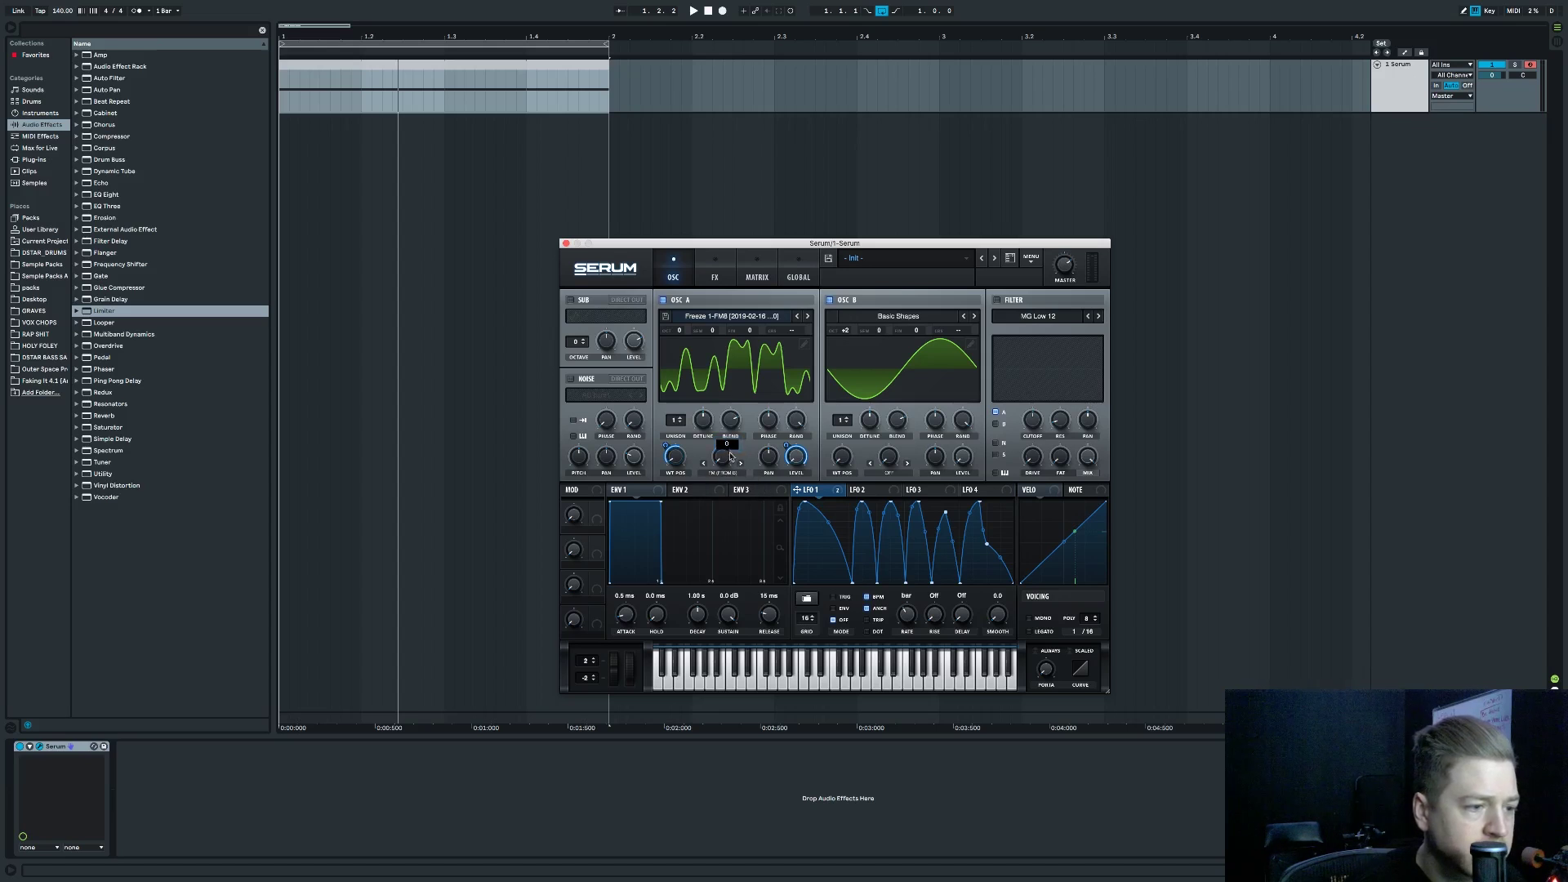
pyautogui.press('space')
pyautogui.moveTo(734, 463); pyautogui.dragTo(744, 434)
pyautogui.press('space')
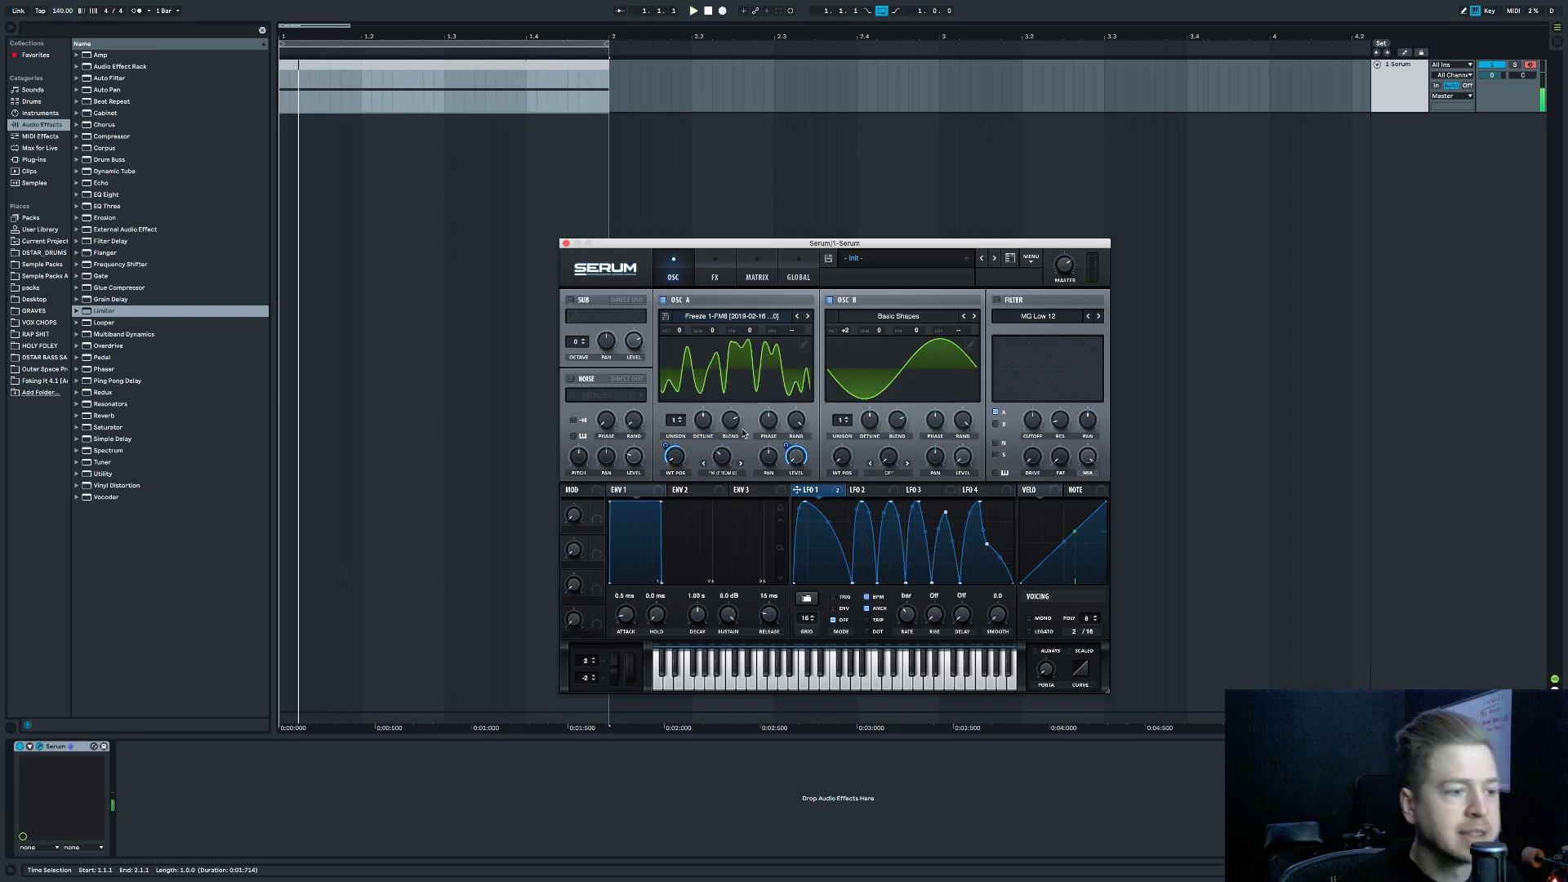
pyautogui.moveTo(856, 326); pyautogui.dragTo(853, 316)
pyautogui.moveTo(723, 457); pyautogui.dragTo(723, 468)
pyautogui.moveTo(846, 331); pyautogui.dragTo(846, 346)
pyautogui.moveTo(727, 457); pyautogui.dragTo(735, 445)
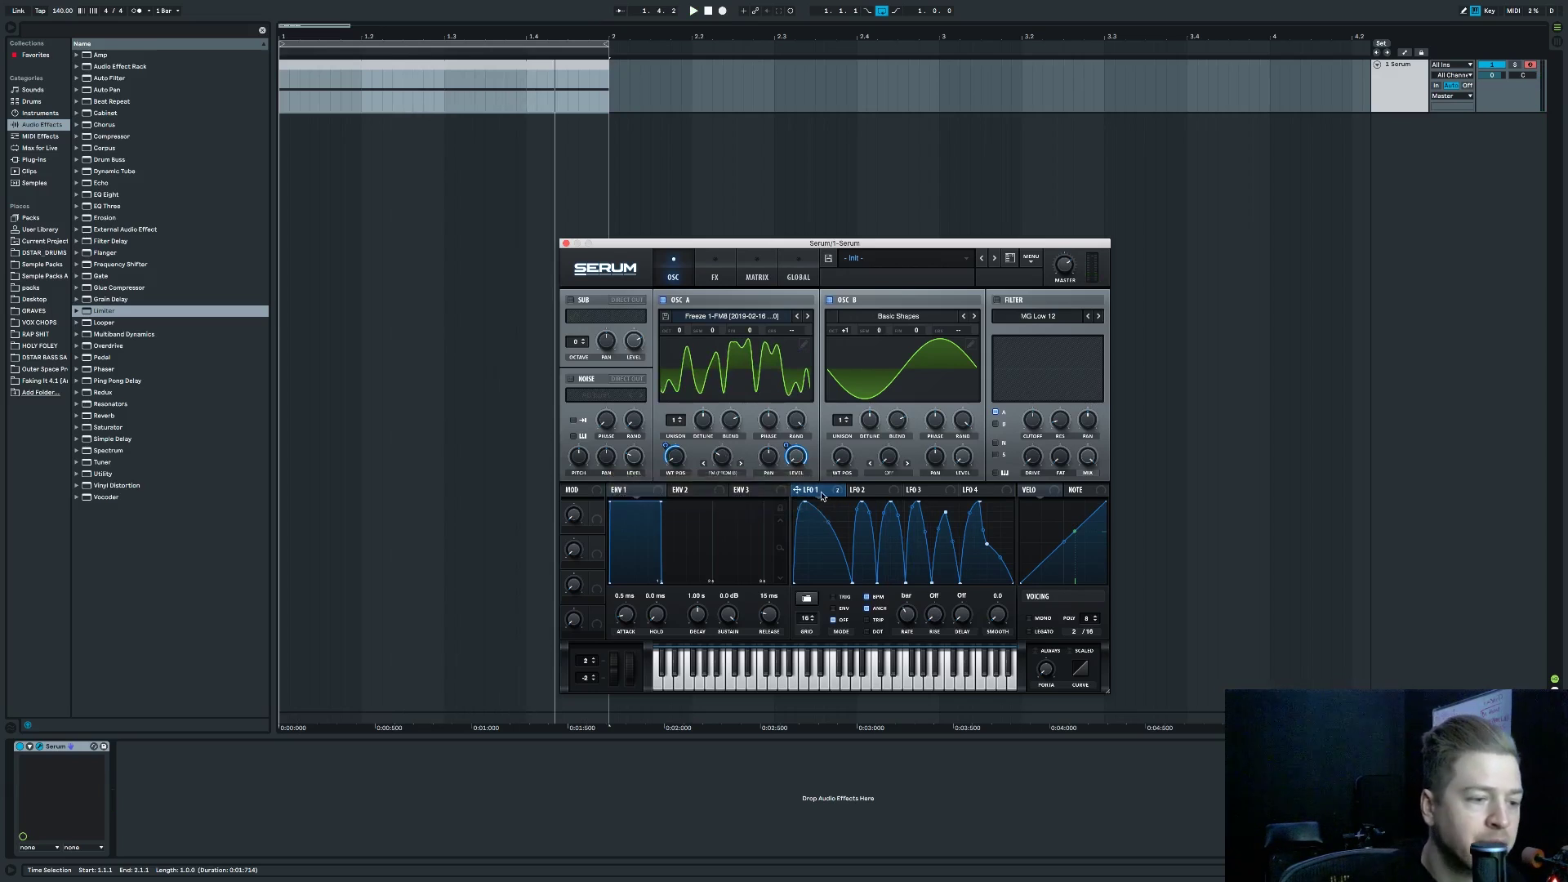
# Assign LFO 1 to oscillator A's warp amount and adjust it during playback with oscillator B's octave at +2.
pyautogui.moveTo(778, 490); pyautogui.dragTo(729, 470)
pyautogui.press('space')
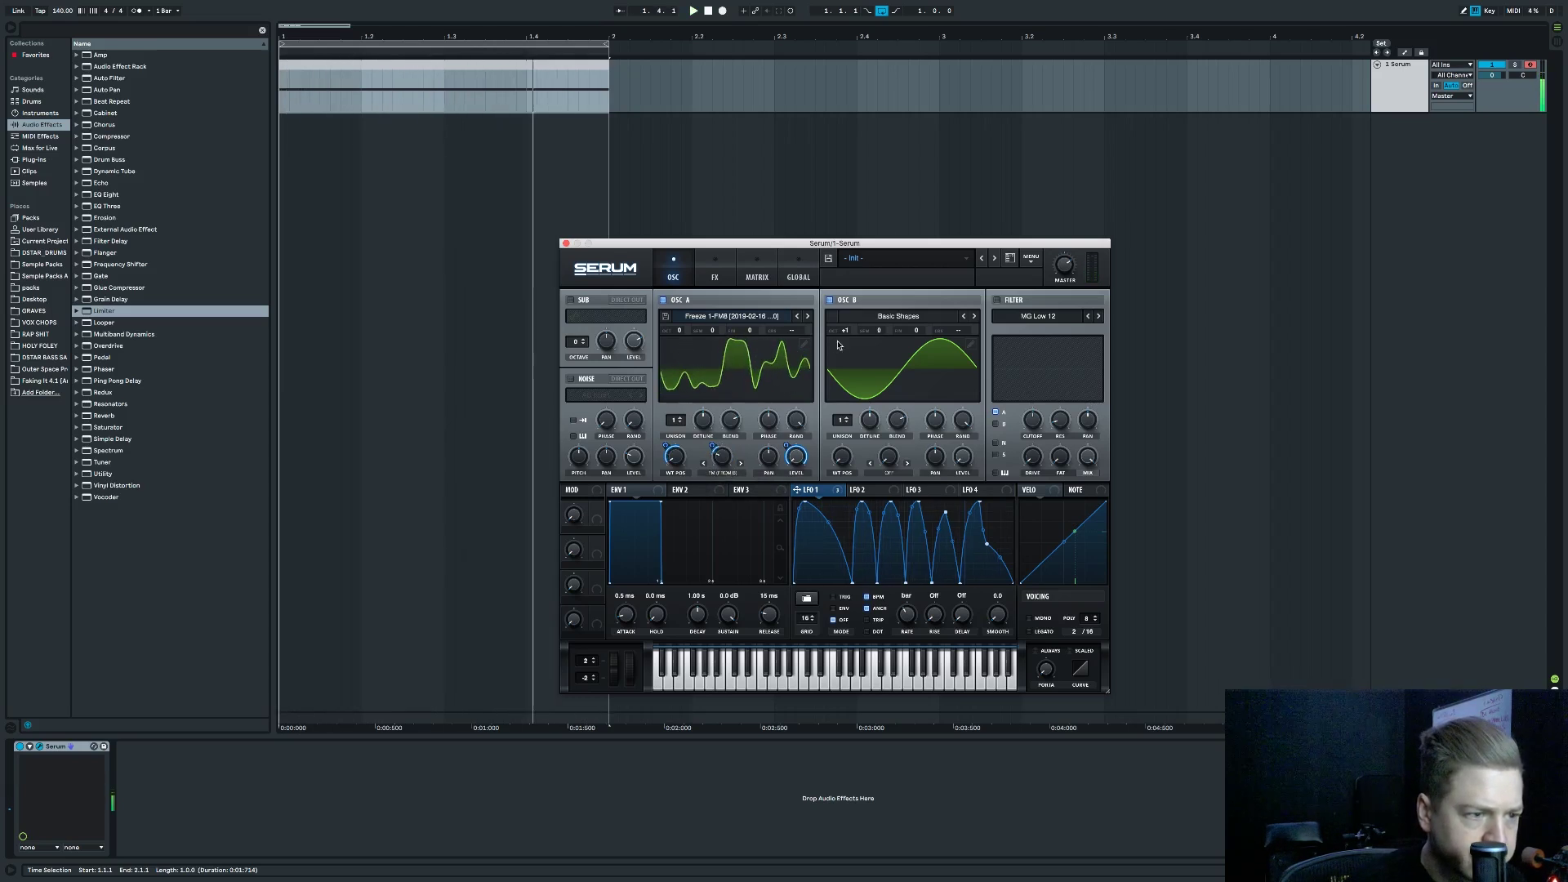
pyautogui.moveTo(850, 324); pyautogui.dragTo(849, 317)
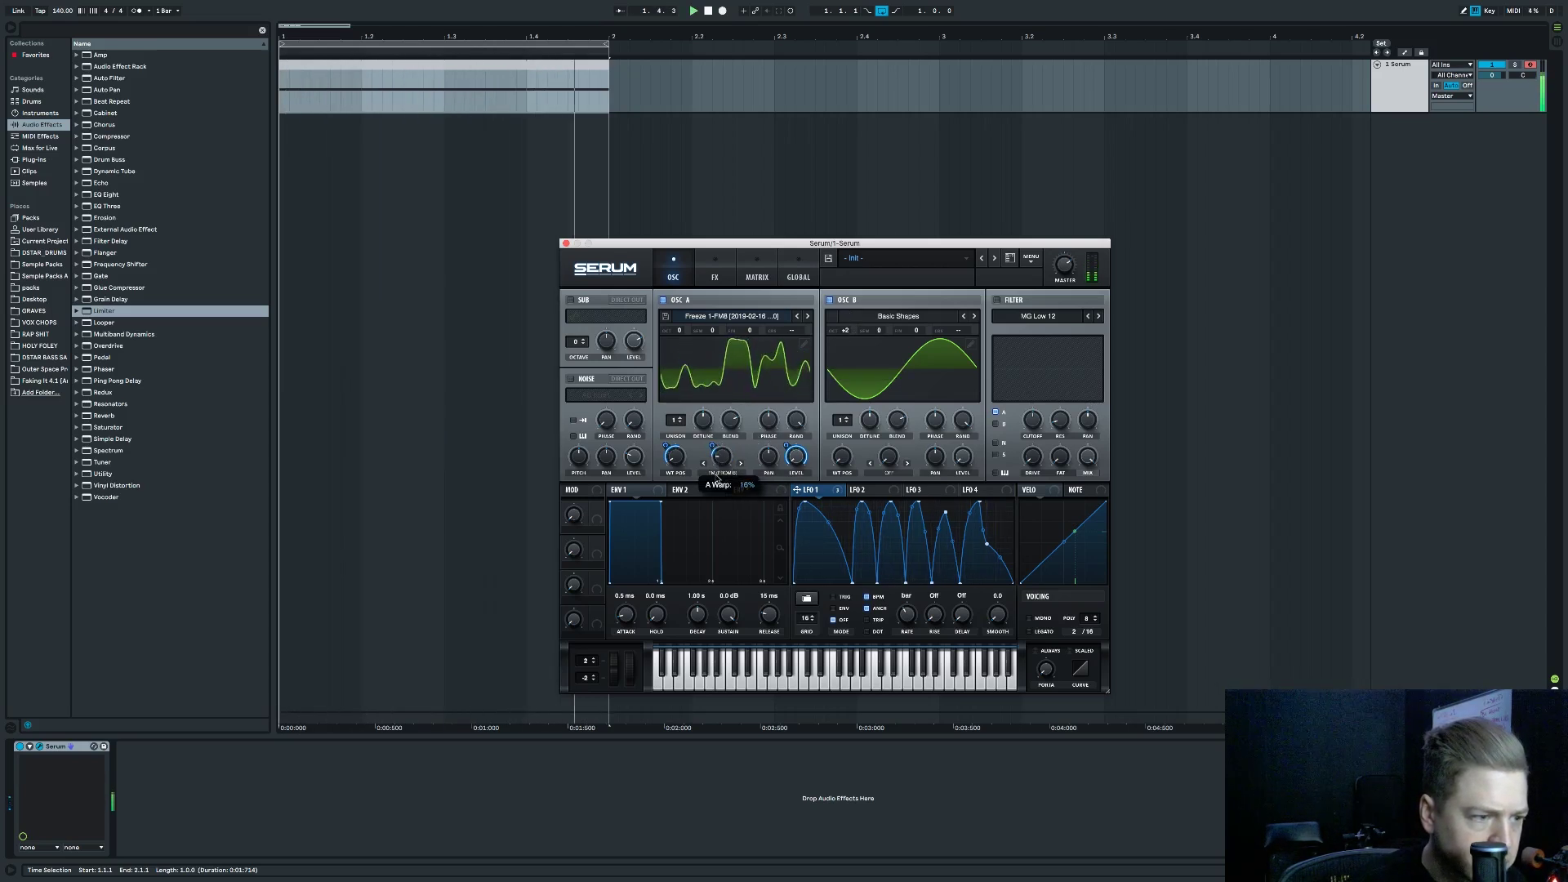
pyautogui.moveTo(716, 452)
pyautogui.mouseDown()
pyautogui.moveTo(719, 423)
pyautogui.moveTo(718, 439)
pyautogui.mouseUp()
# Turn off oscillator B and switch oscillator A's warp mode from FM to a Bend mode.
pyautogui.click(840, 302)
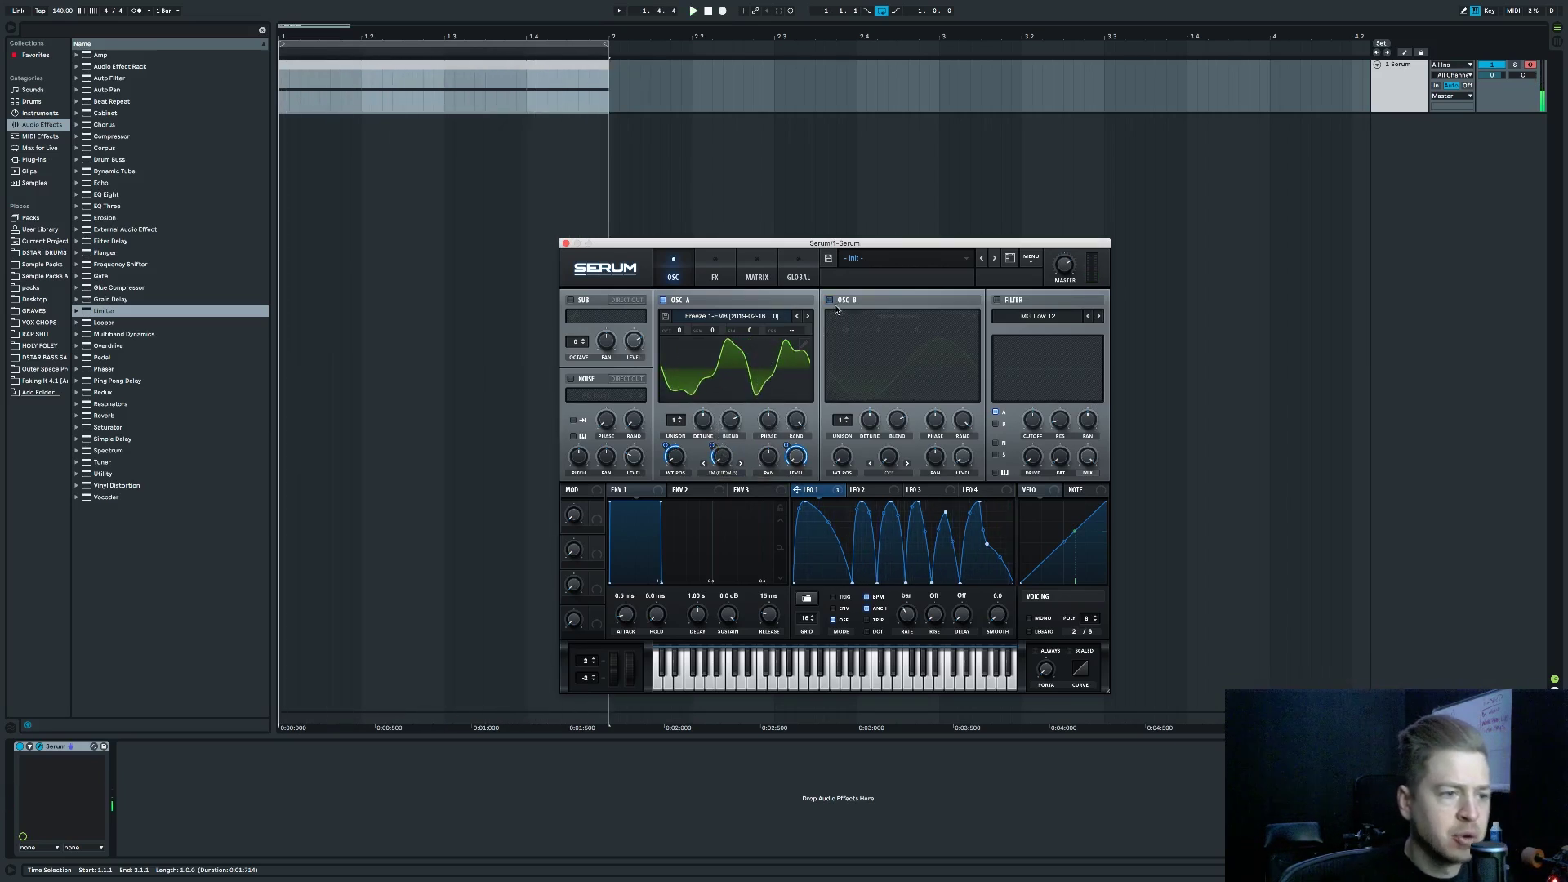
pyautogui.click(744, 471)
pyautogui.click(729, 473)
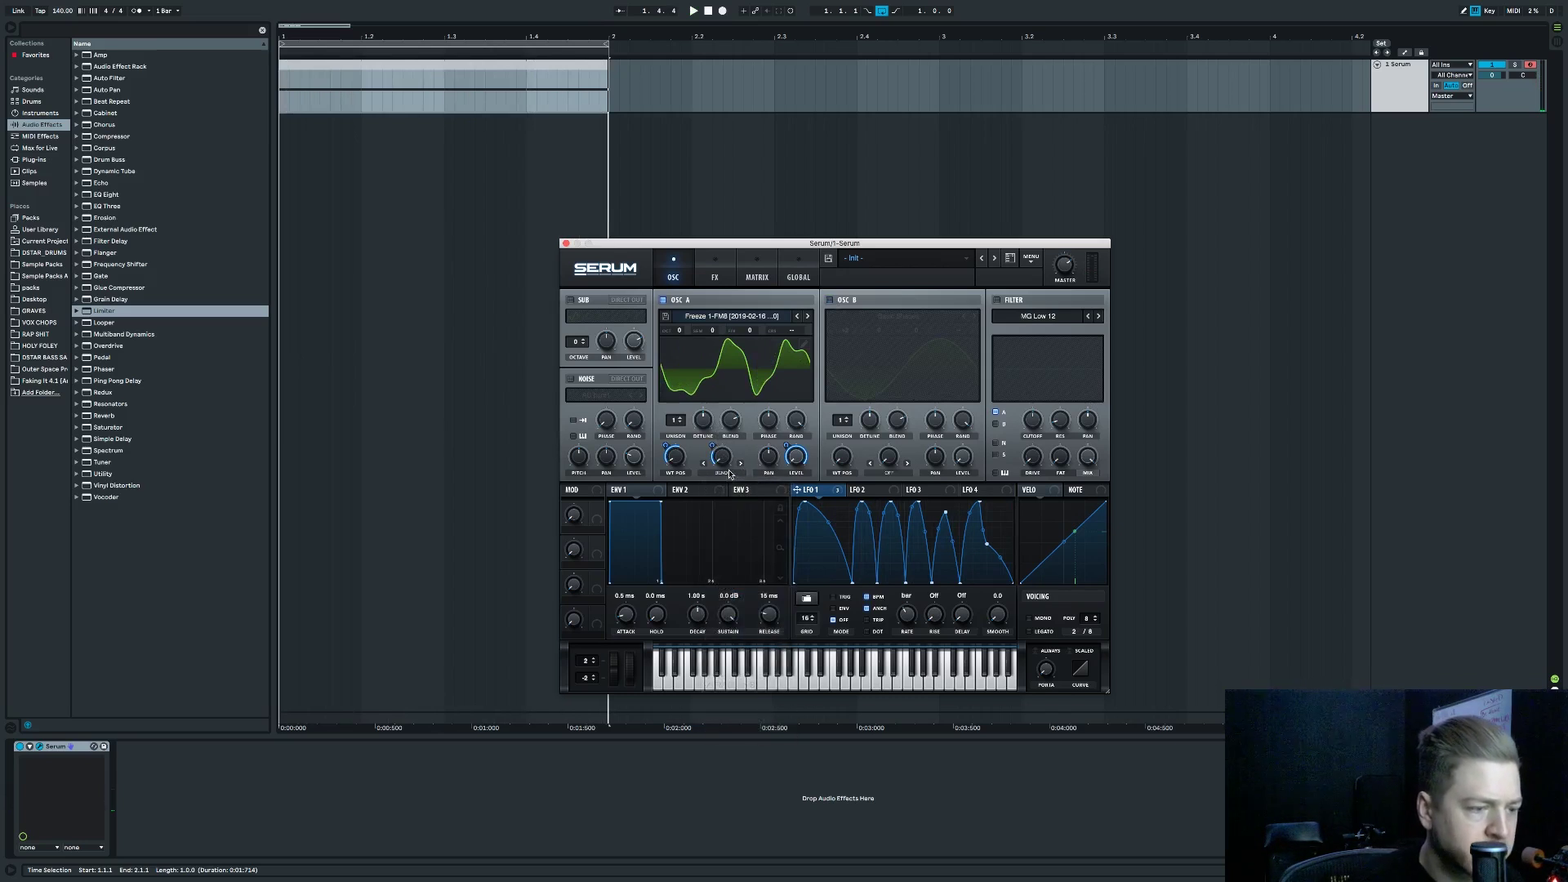
# Assign LFO 1 to the sub oscillator's level and turn on the sub oscillator during playback.
pyautogui.click(723, 472)
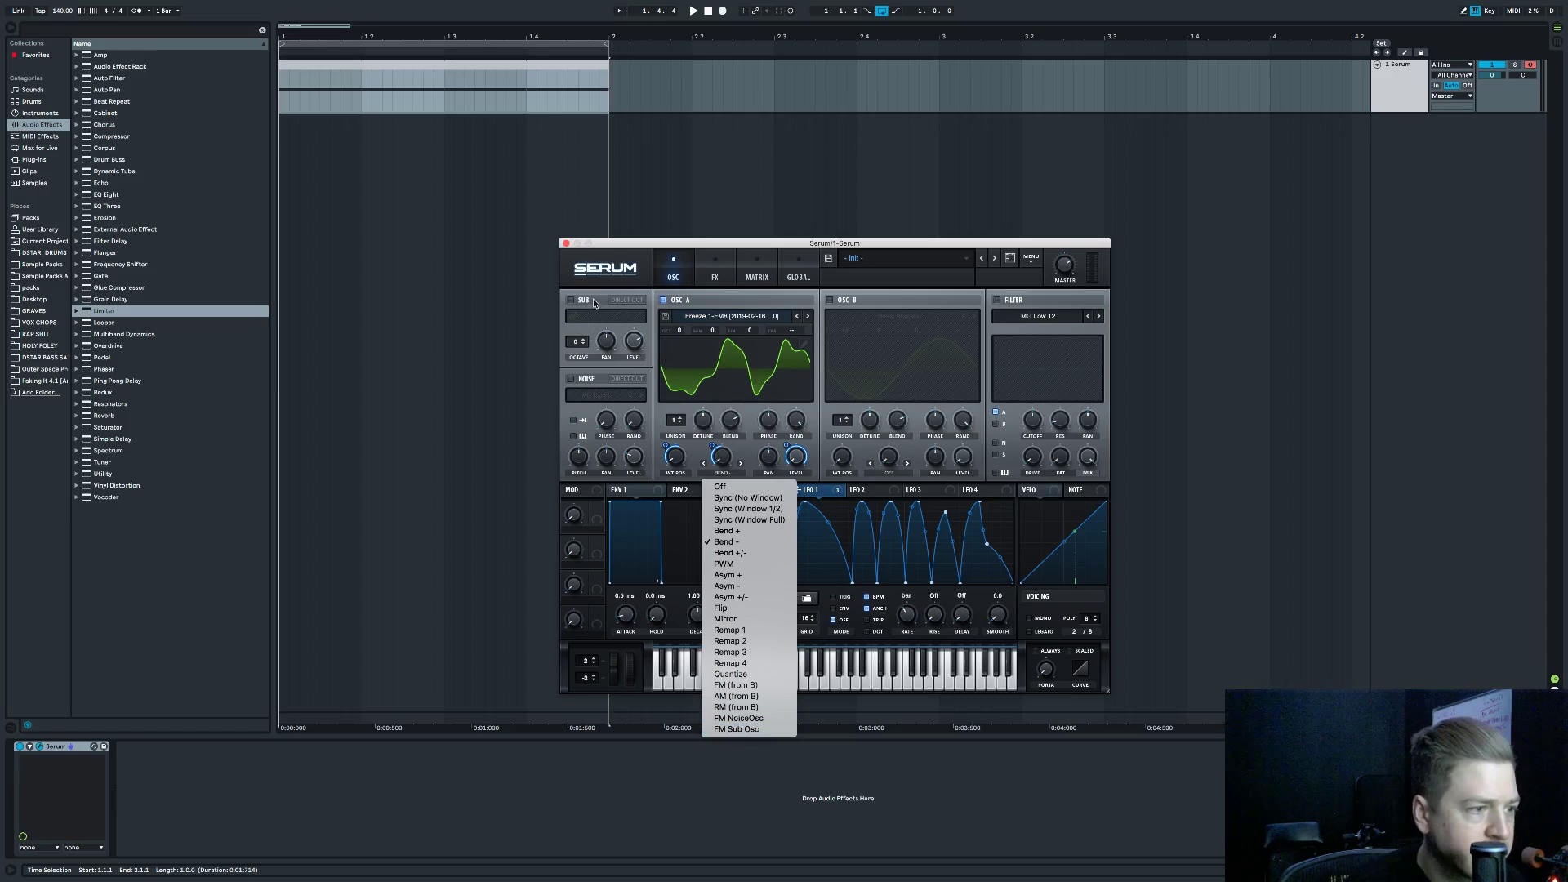
pyautogui.click(611, 321)
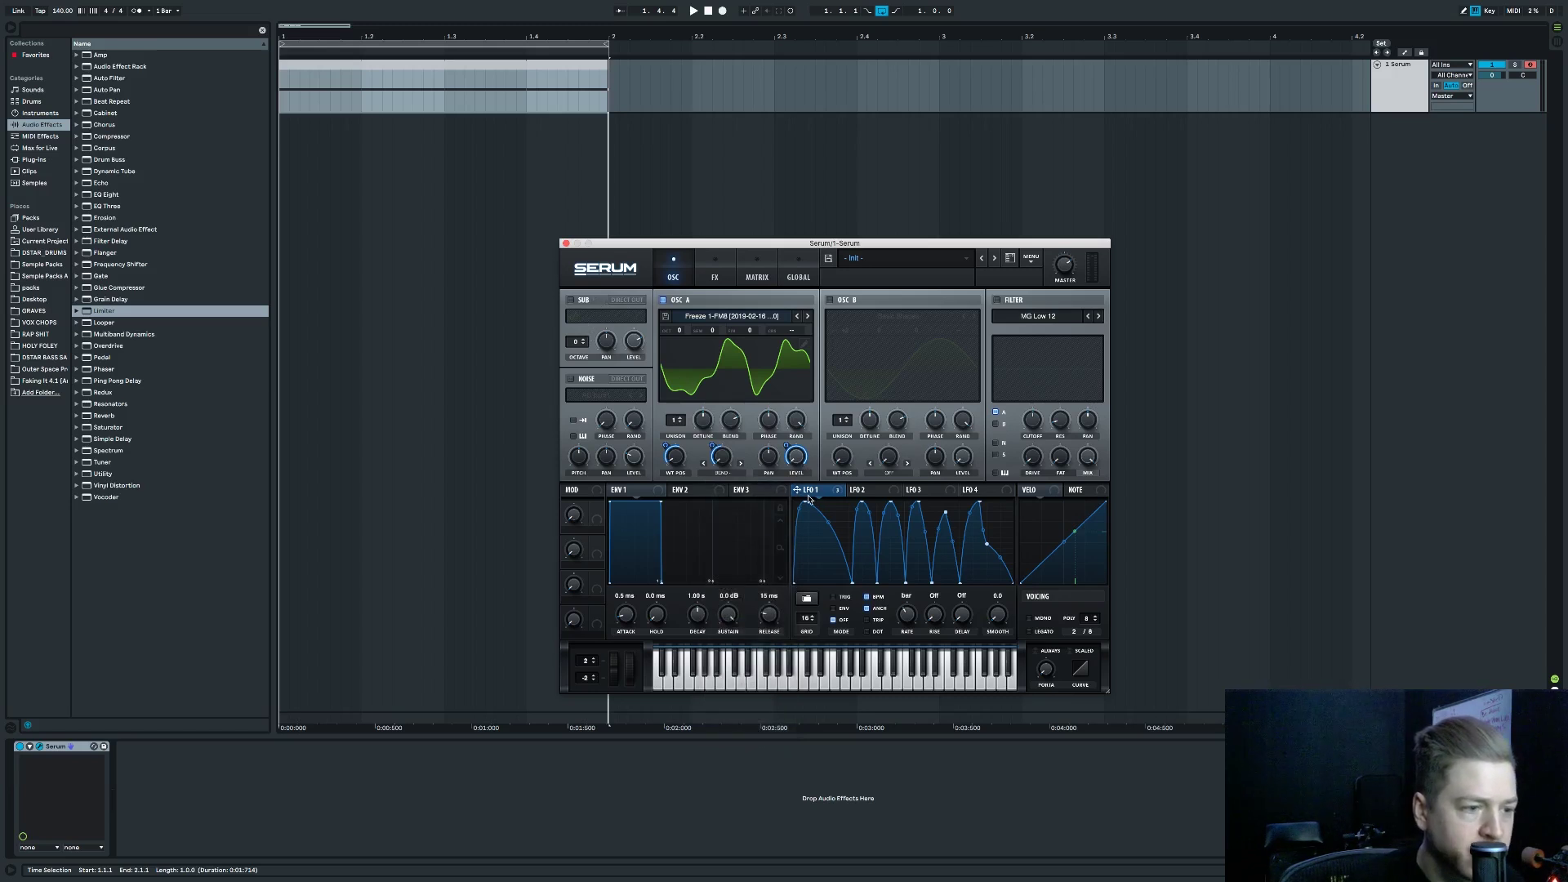
pyautogui.press('space')
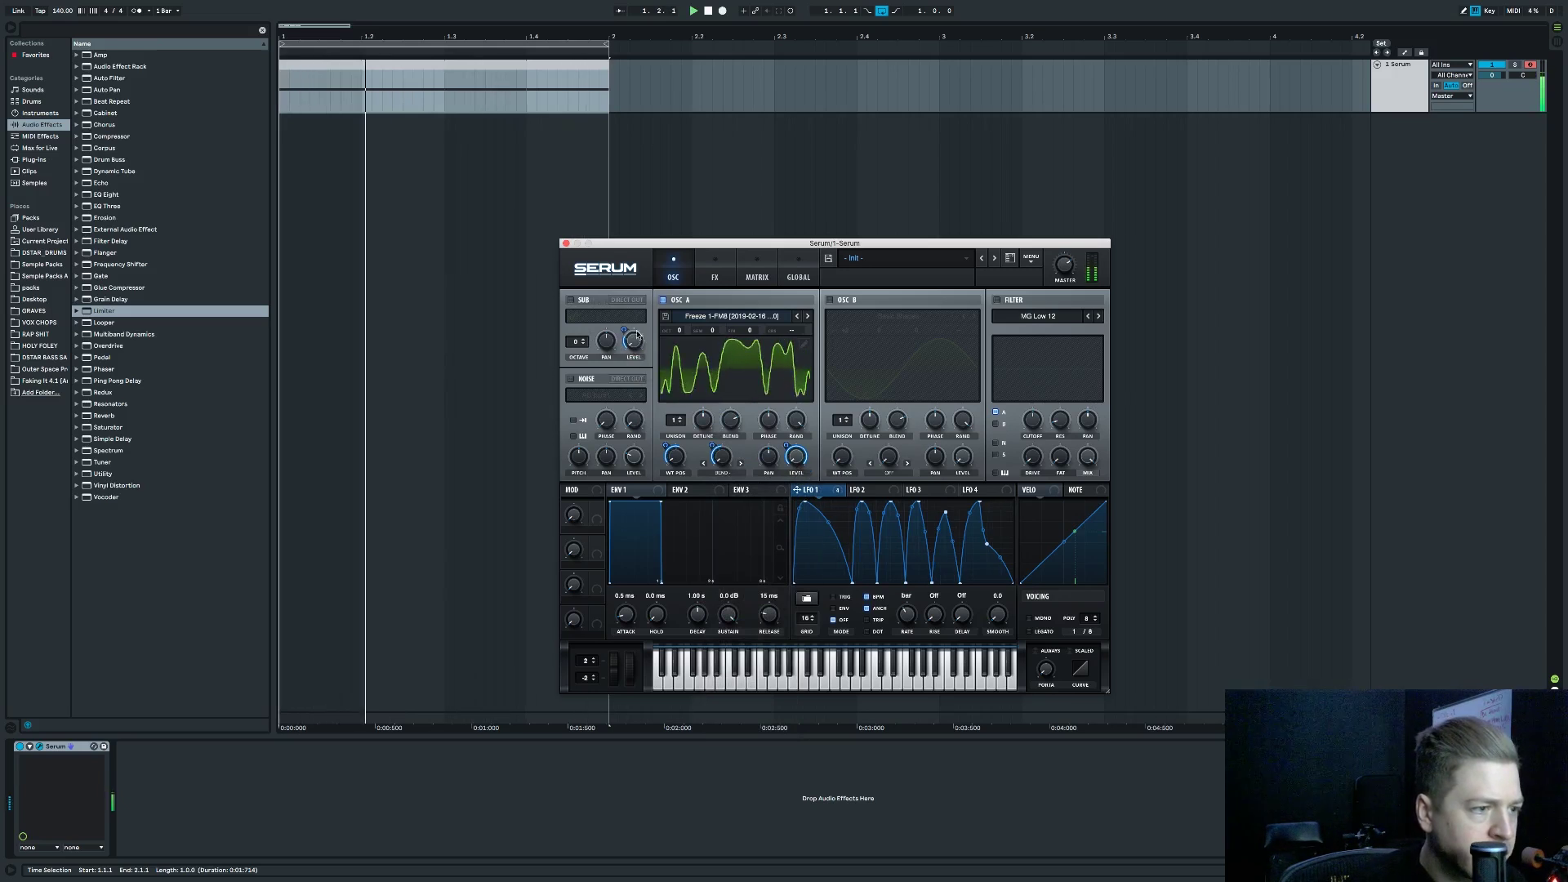
pyautogui.click(570, 300)
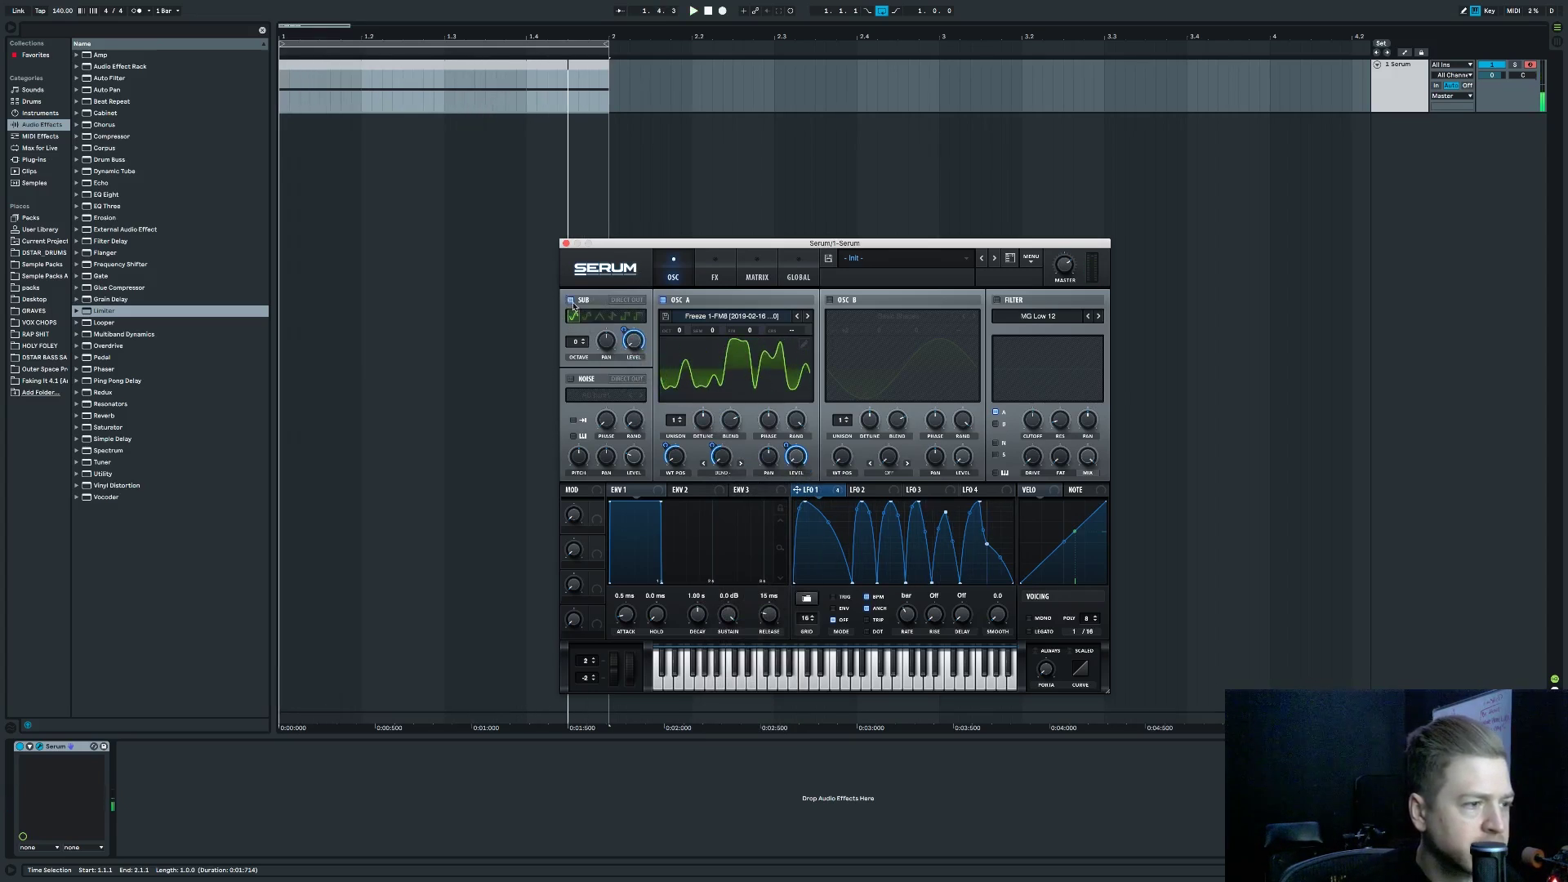
# Remove the fundamental from oscillator A's wavetable in the table editor and normalize its frames.
pyautogui.click(804, 345)
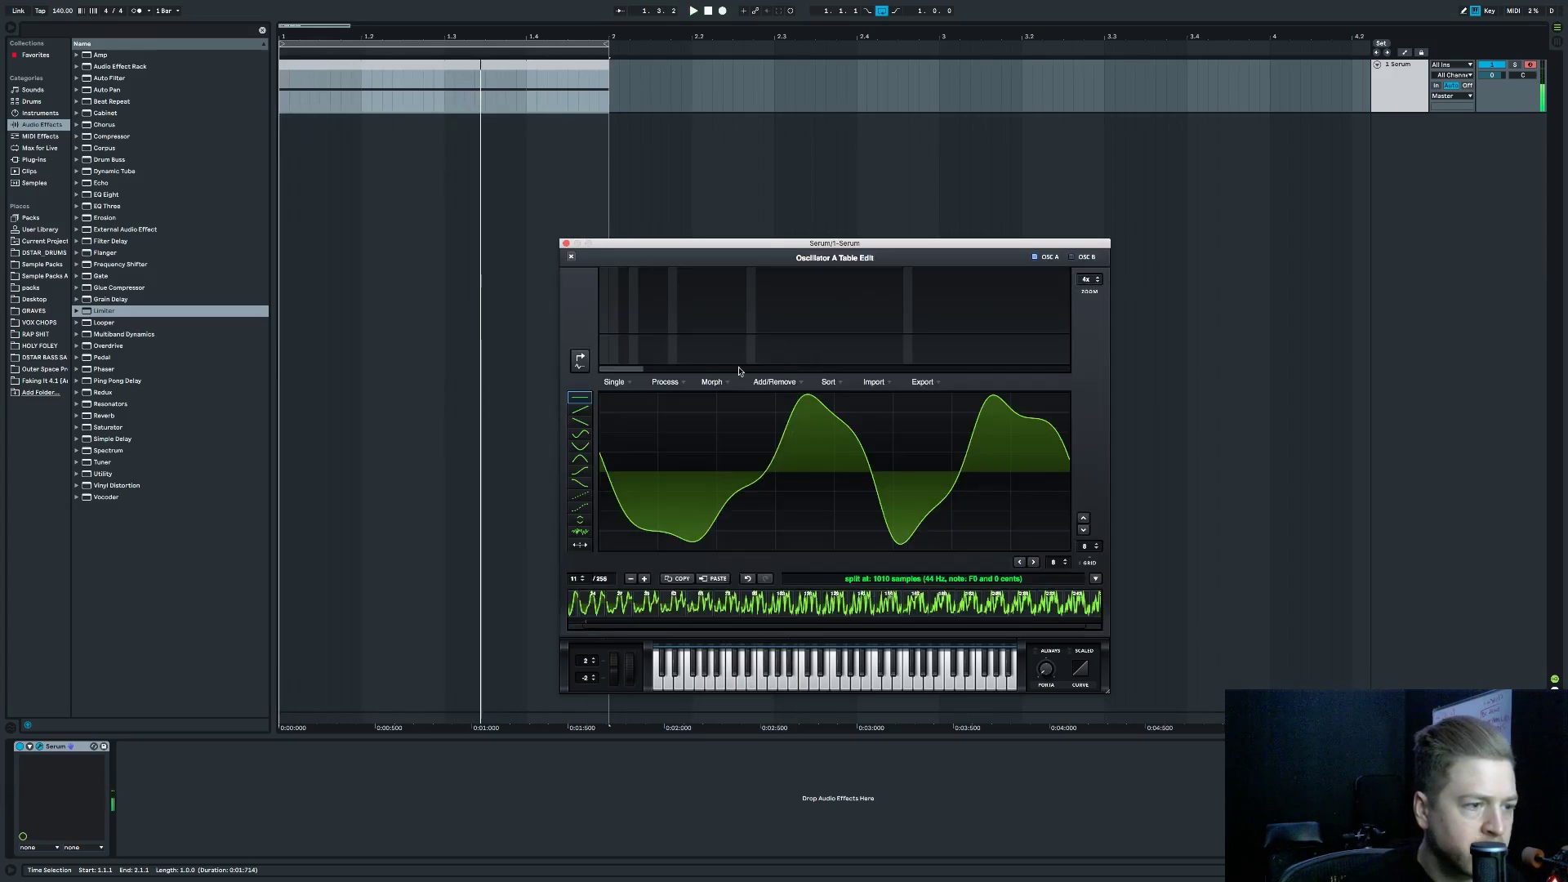
pyautogui.click(665, 381)
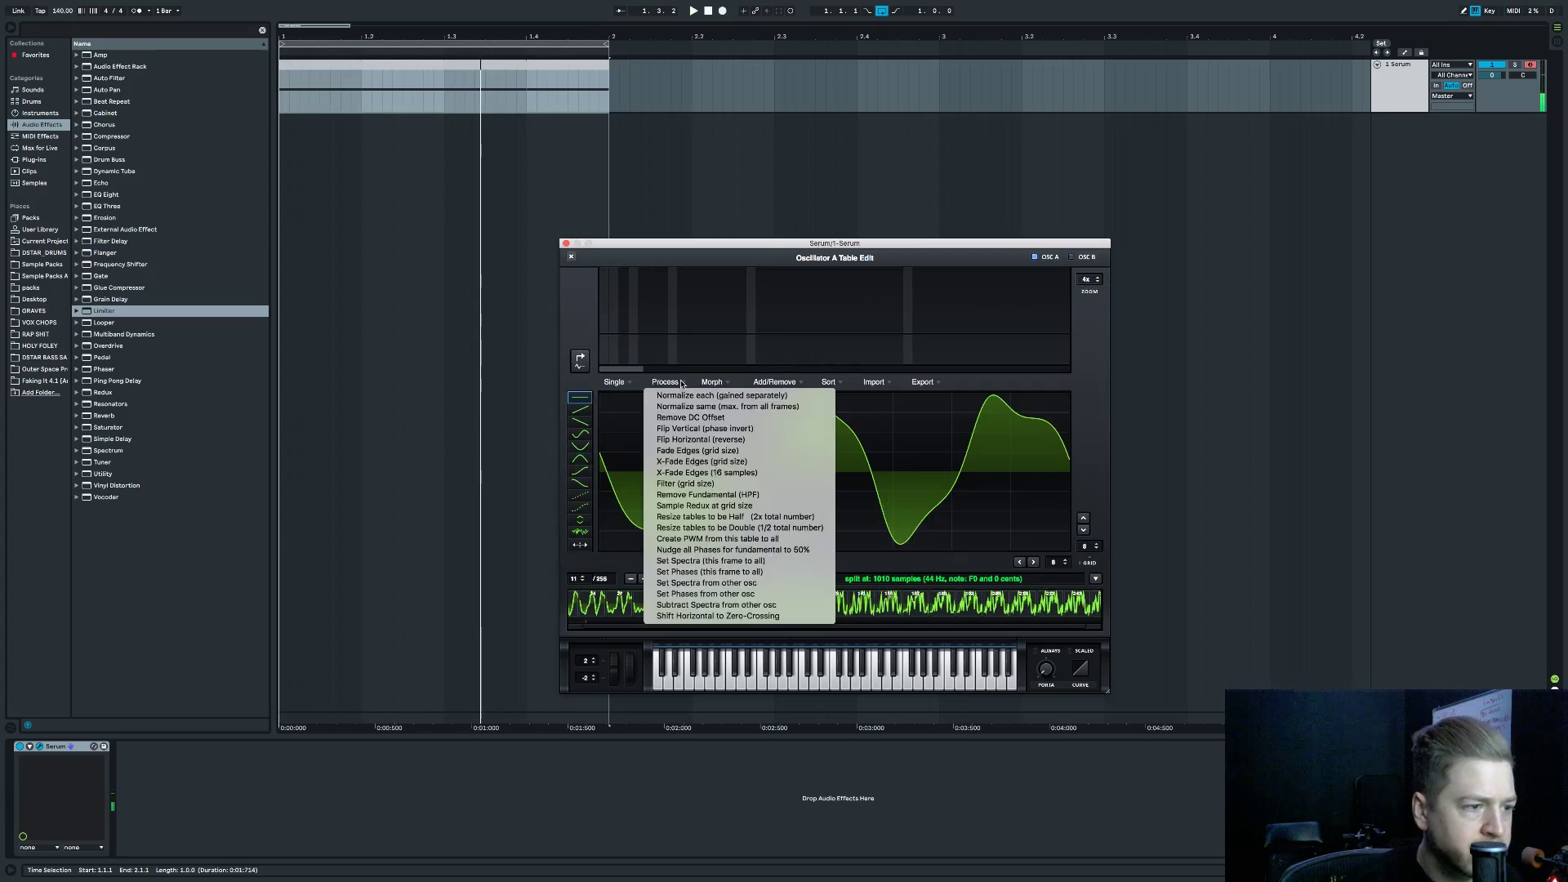
pyautogui.click(721, 495)
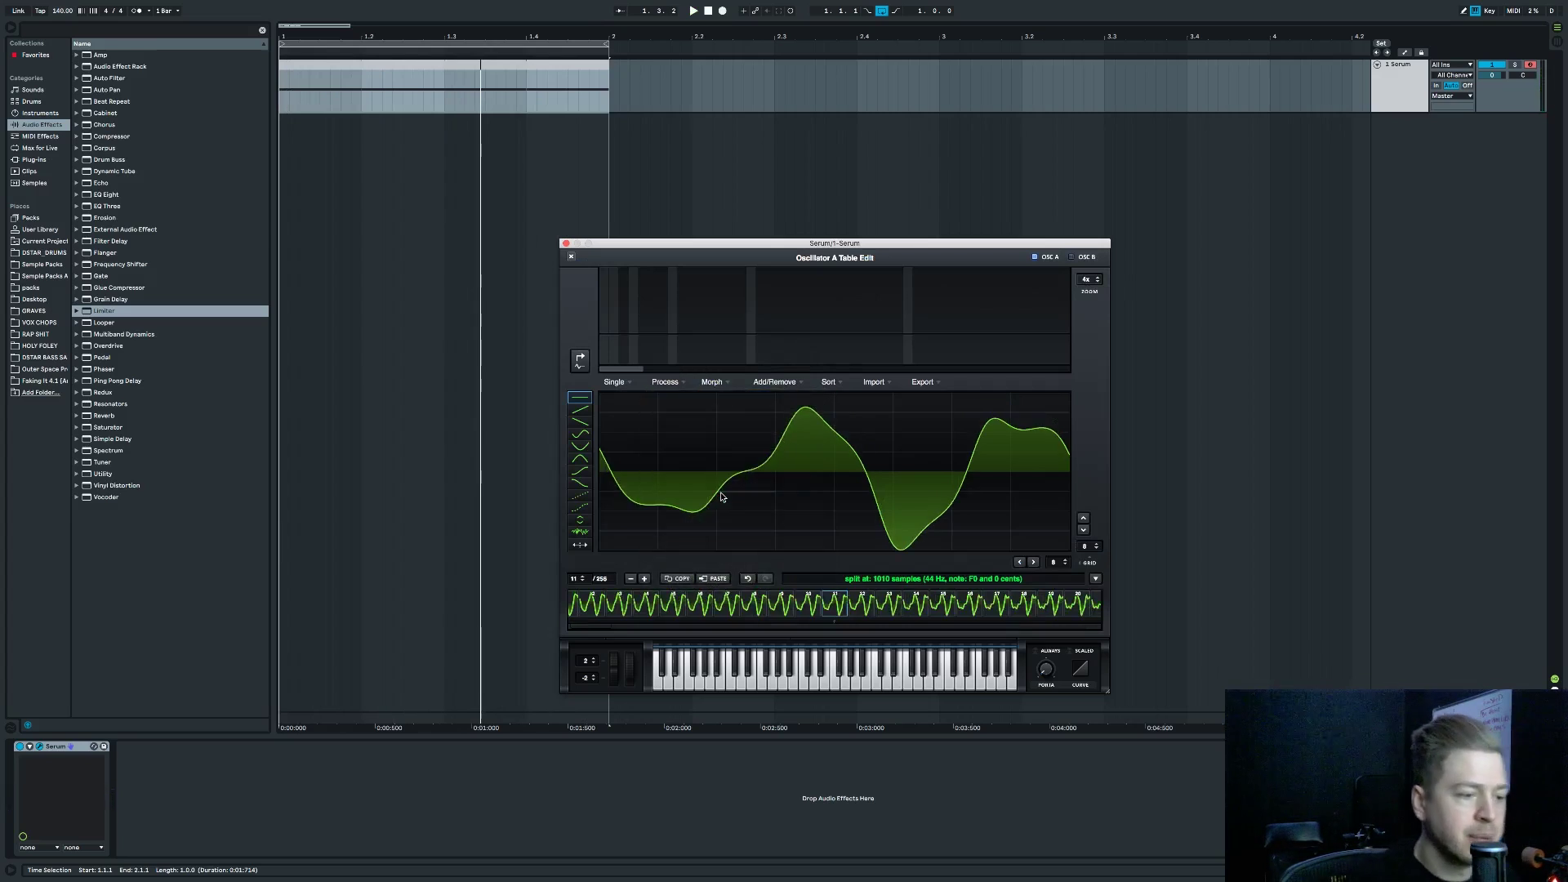
pyautogui.click(683, 384)
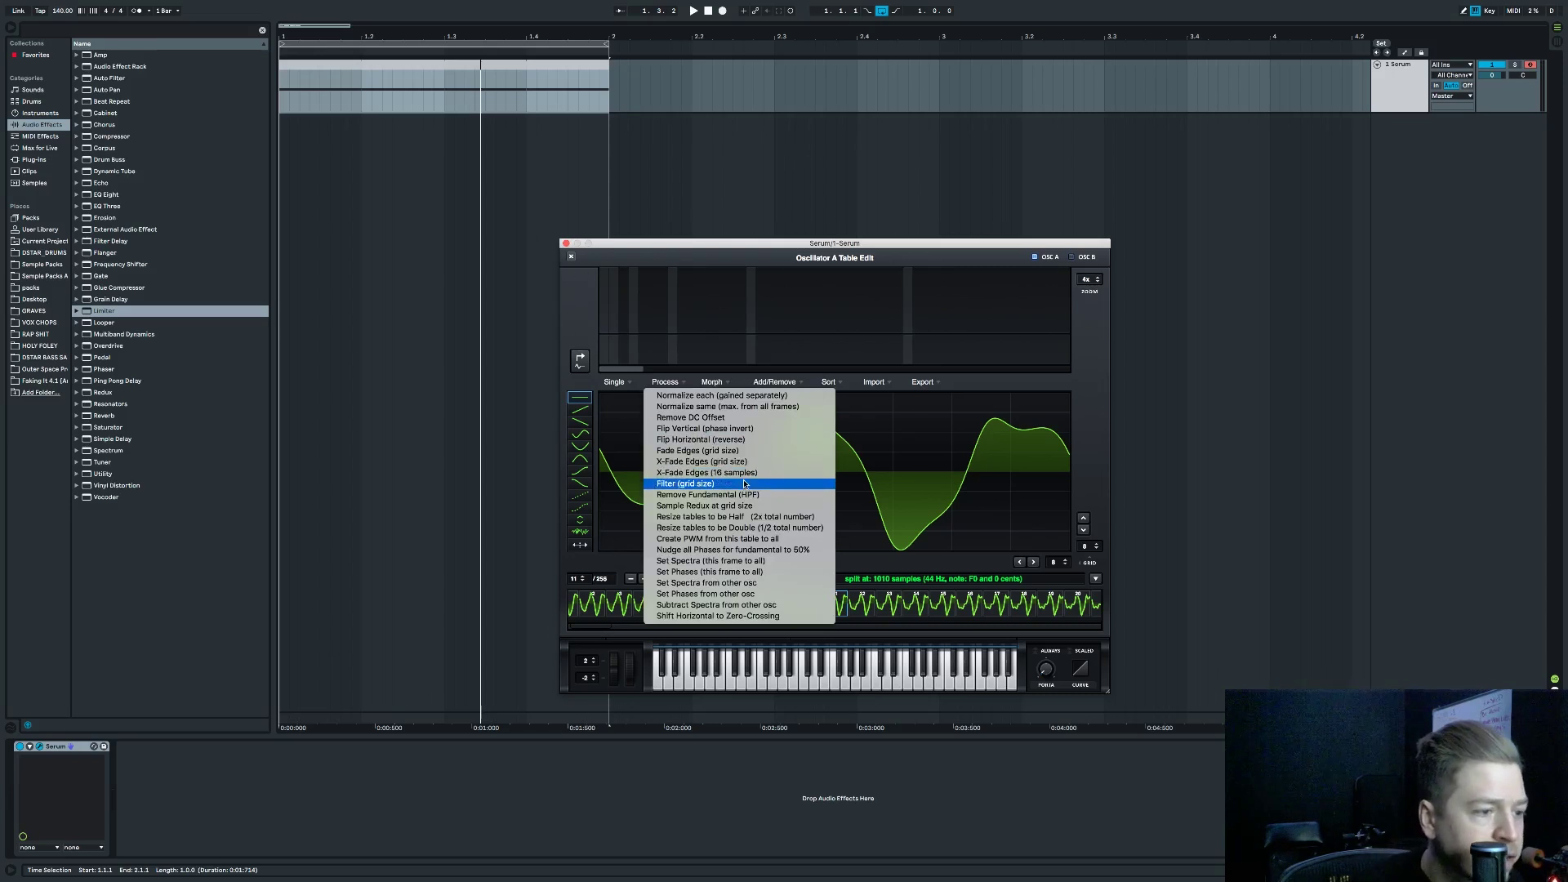
pyautogui.click(685, 397)
pyautogui.click(675, 387)
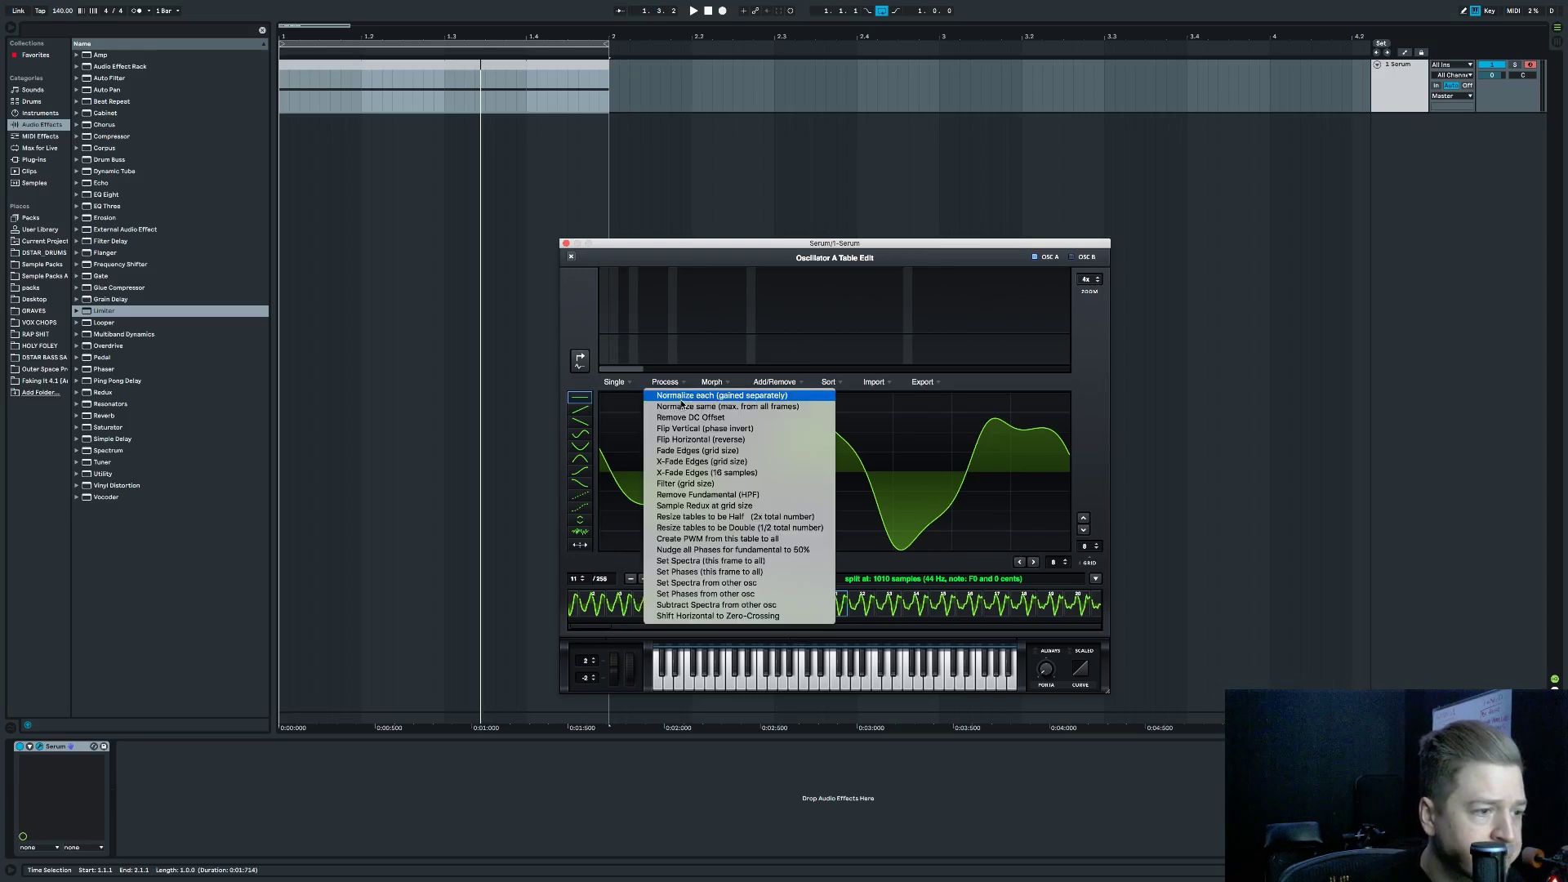
pyautogui.click(681, 407)
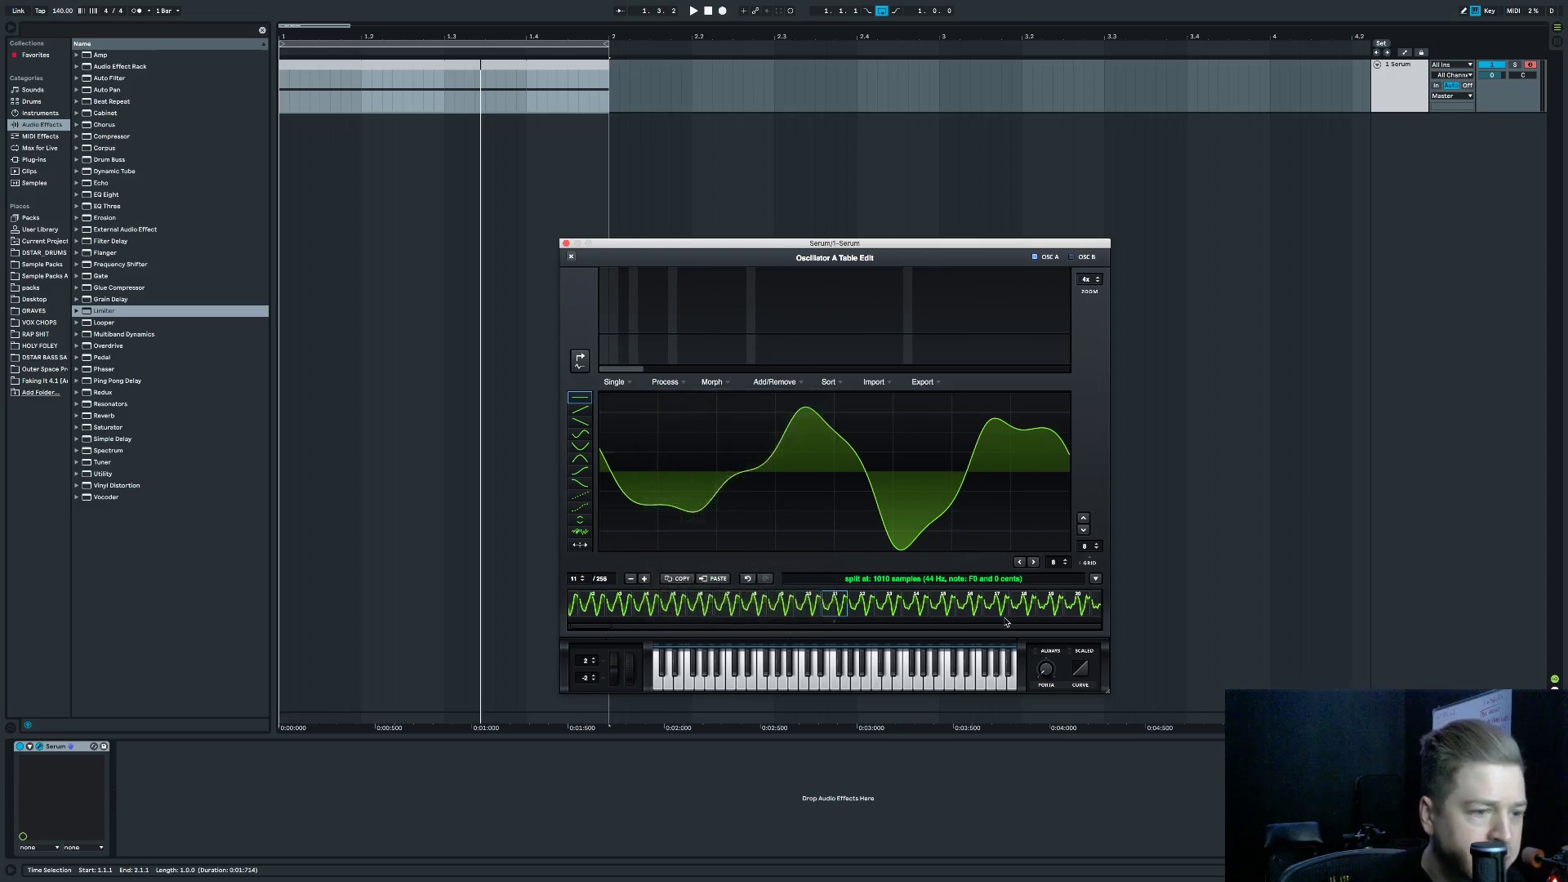
# Try the multi formula z=((q%2)==1)?in:0 on oscillator A's wavetable with each frame normalized, and undo it.
pyautogui.click(1096, 579)
pyautogui.moveTo(1116, 601)
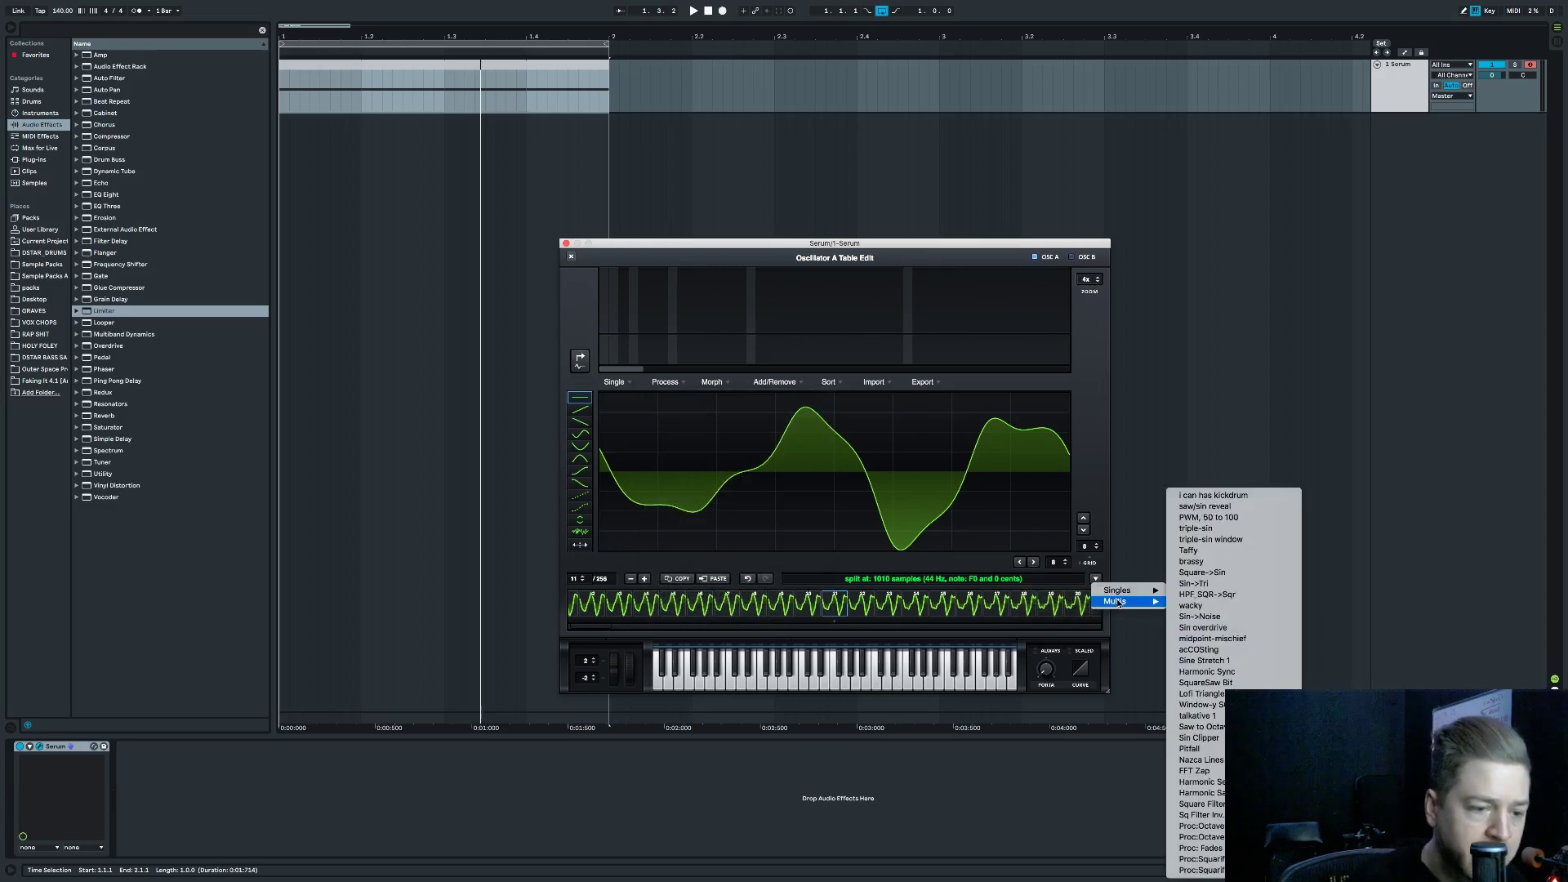
pyautogui.click(1215, 865)
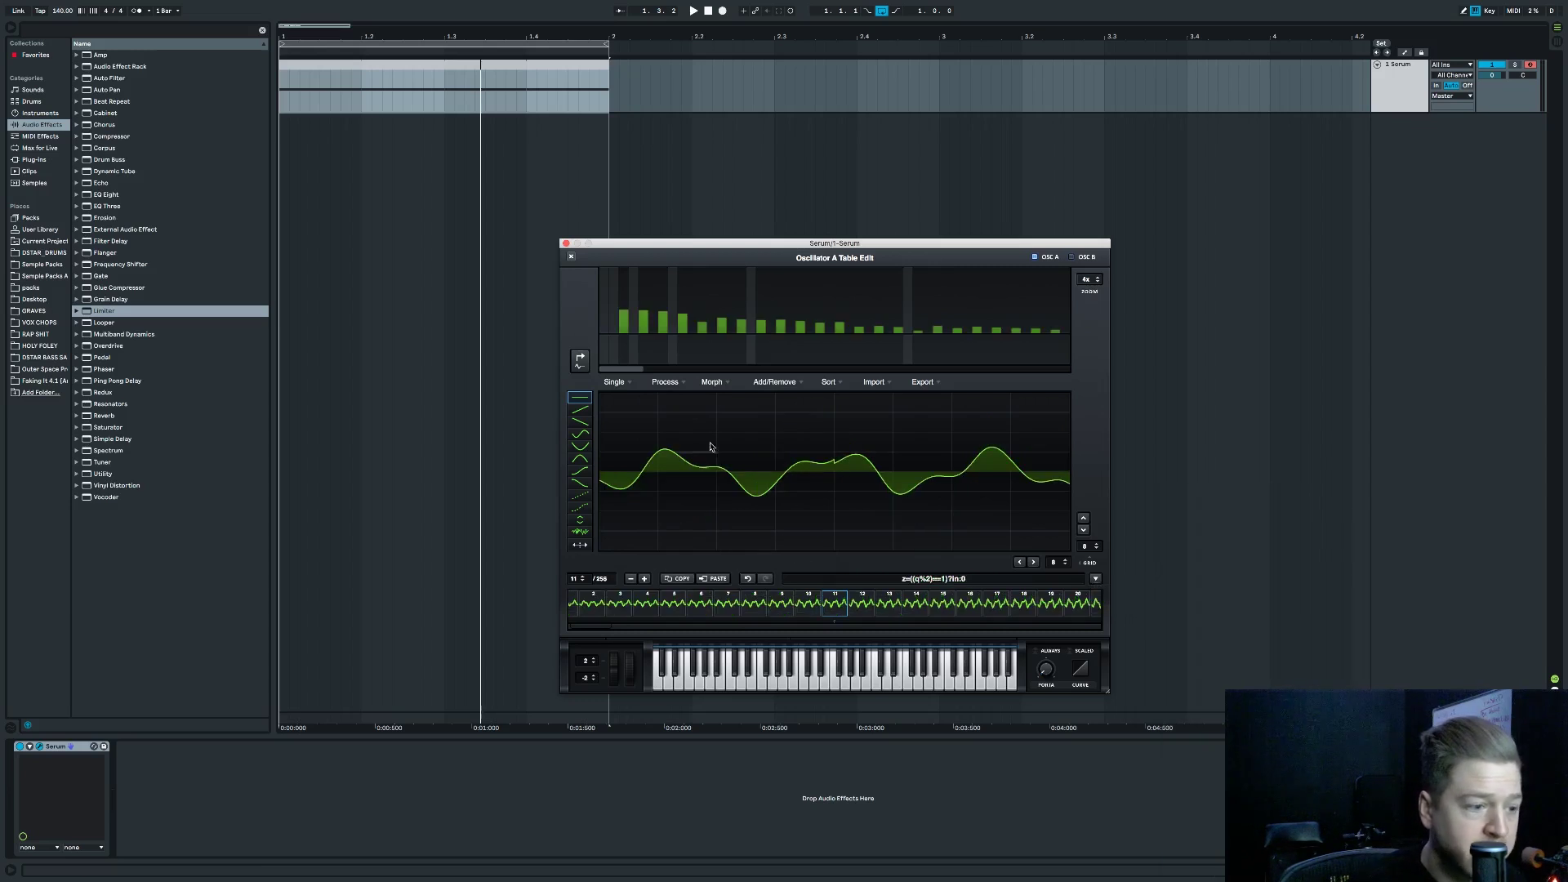
pyautogui.click(663, 382)
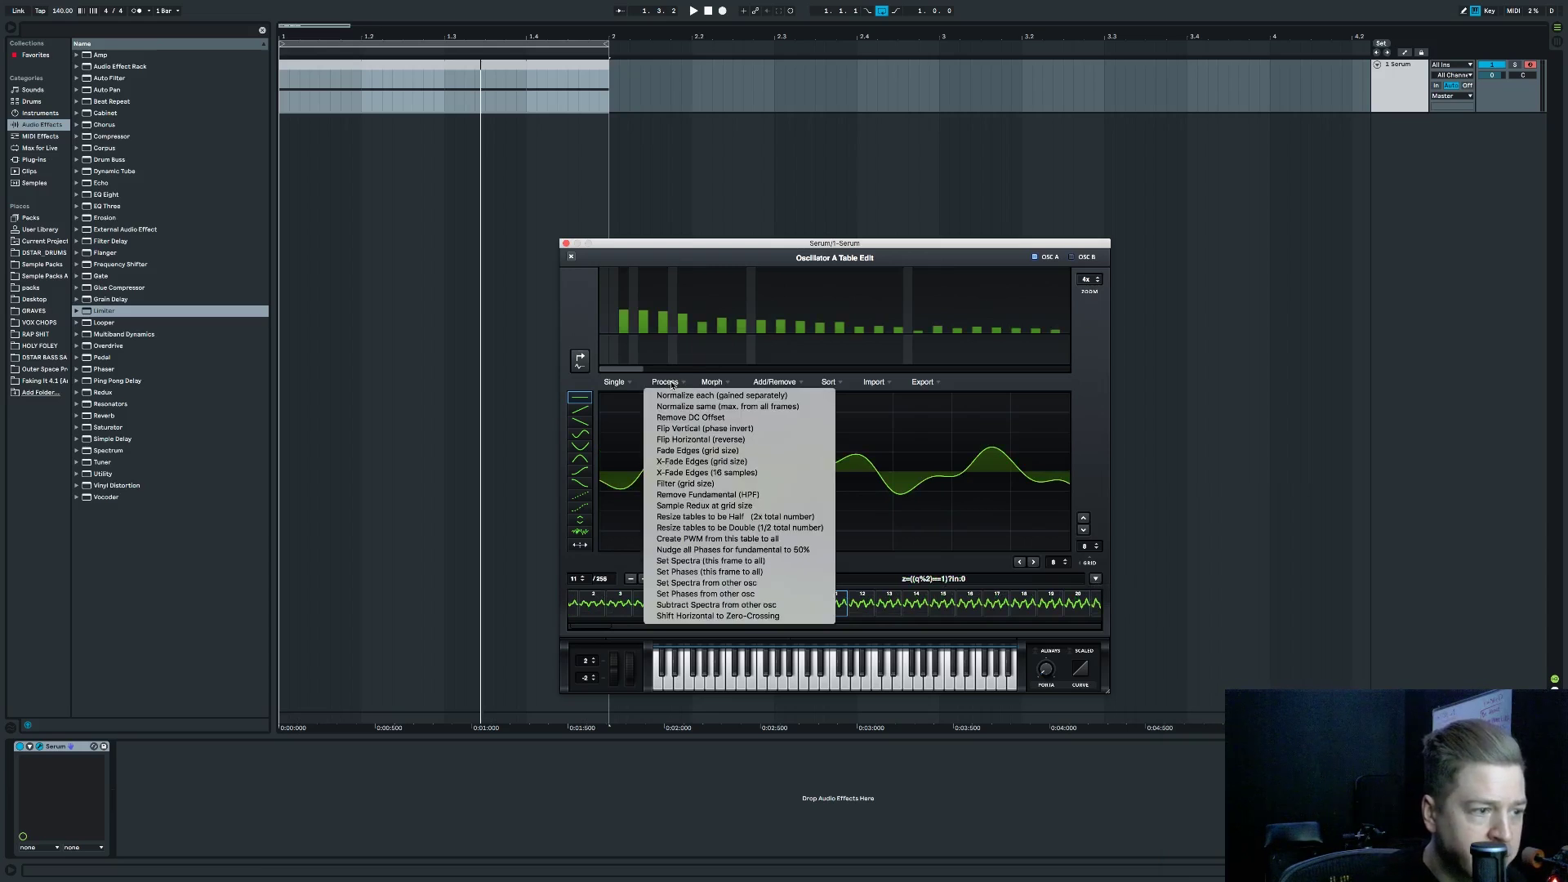
pyautogui.click(719, 399)
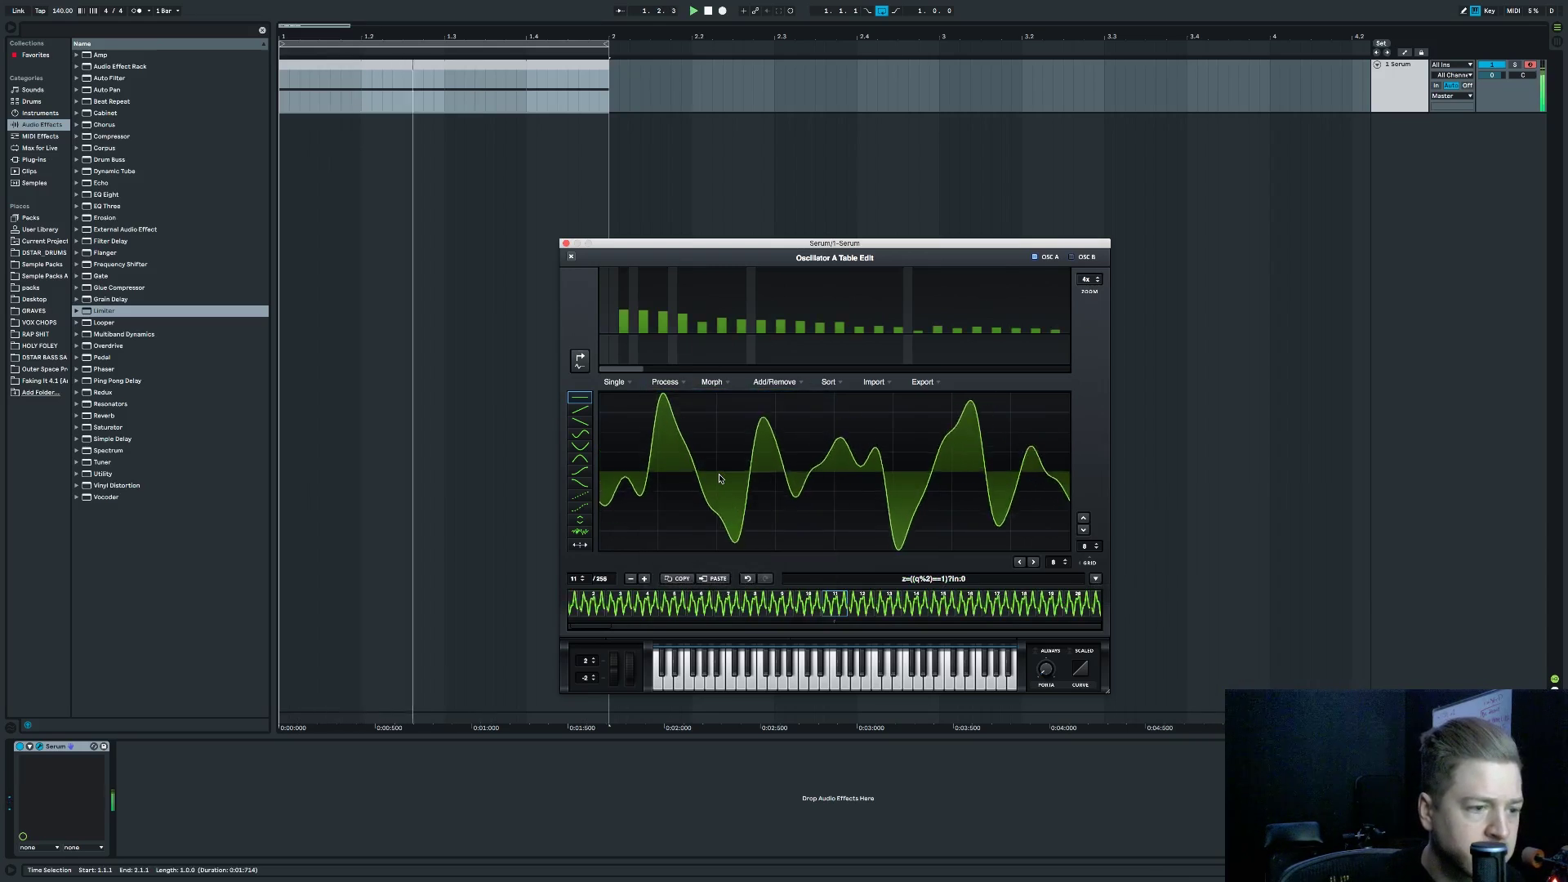
pyautogui.click(747, 579)
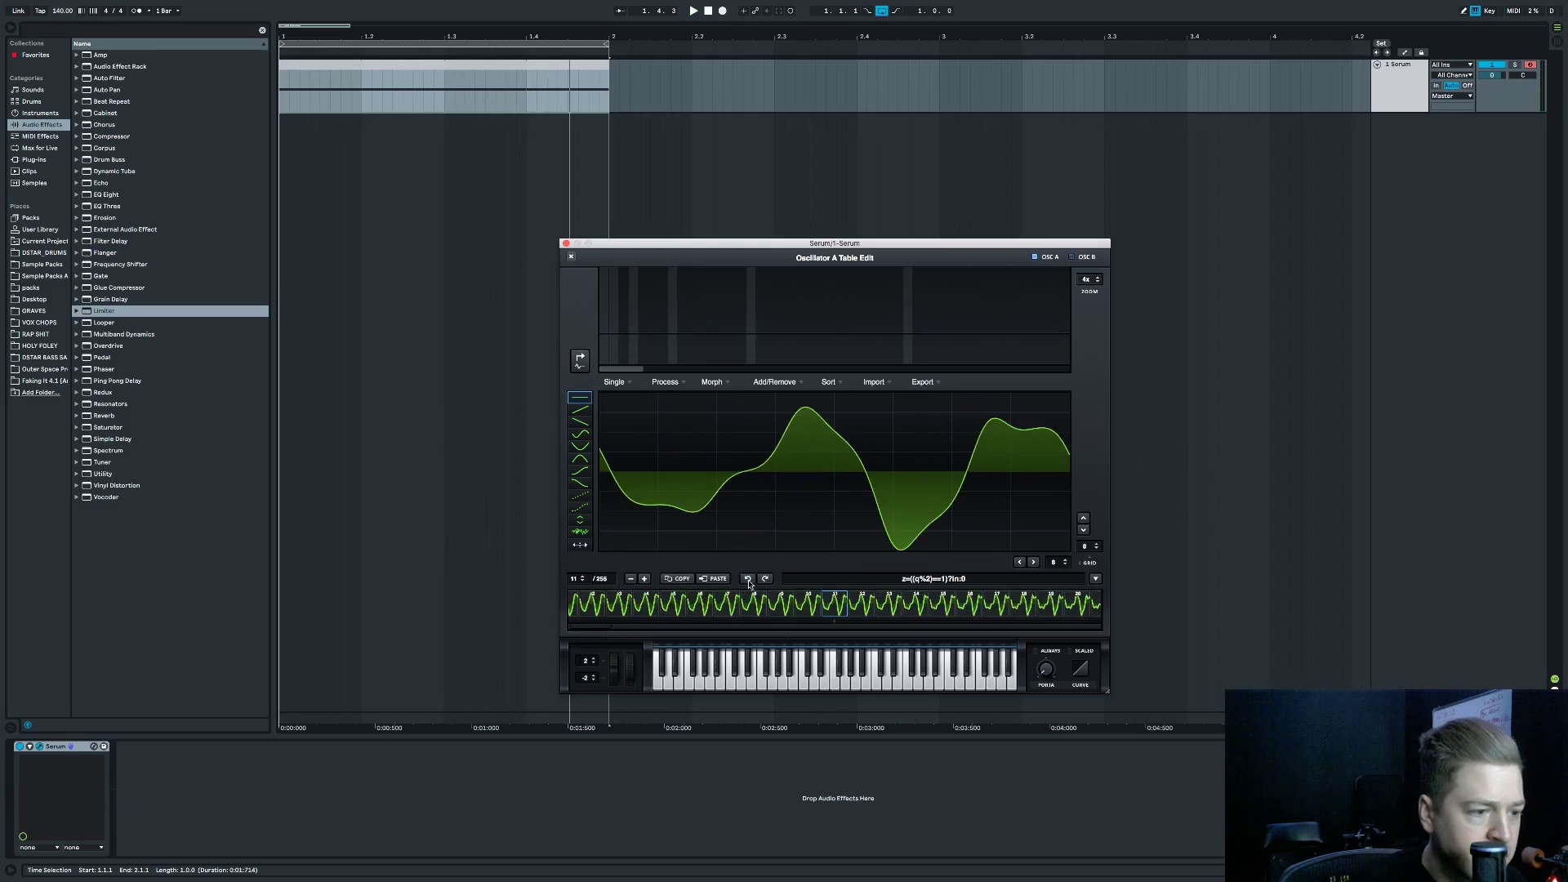
# Return from the wavetable editor to the oscillators and enable the filter on oscillator A with the High 18 type.
pyautogui.click(572, 257)
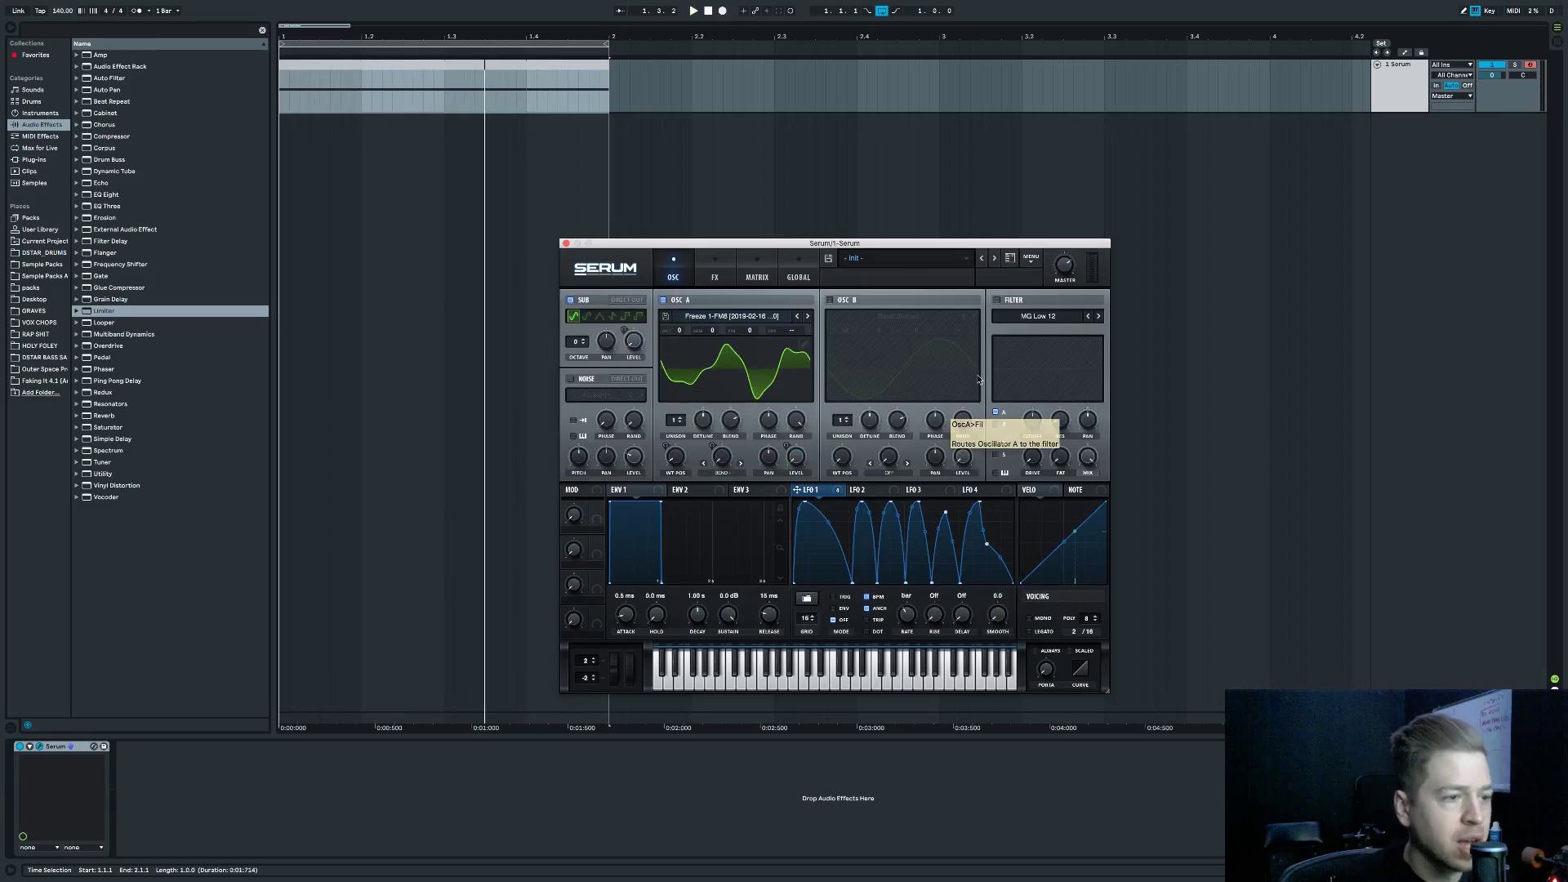
pyautogui.moveTo(831, 244); pyautogui.dragTo(822, 245)
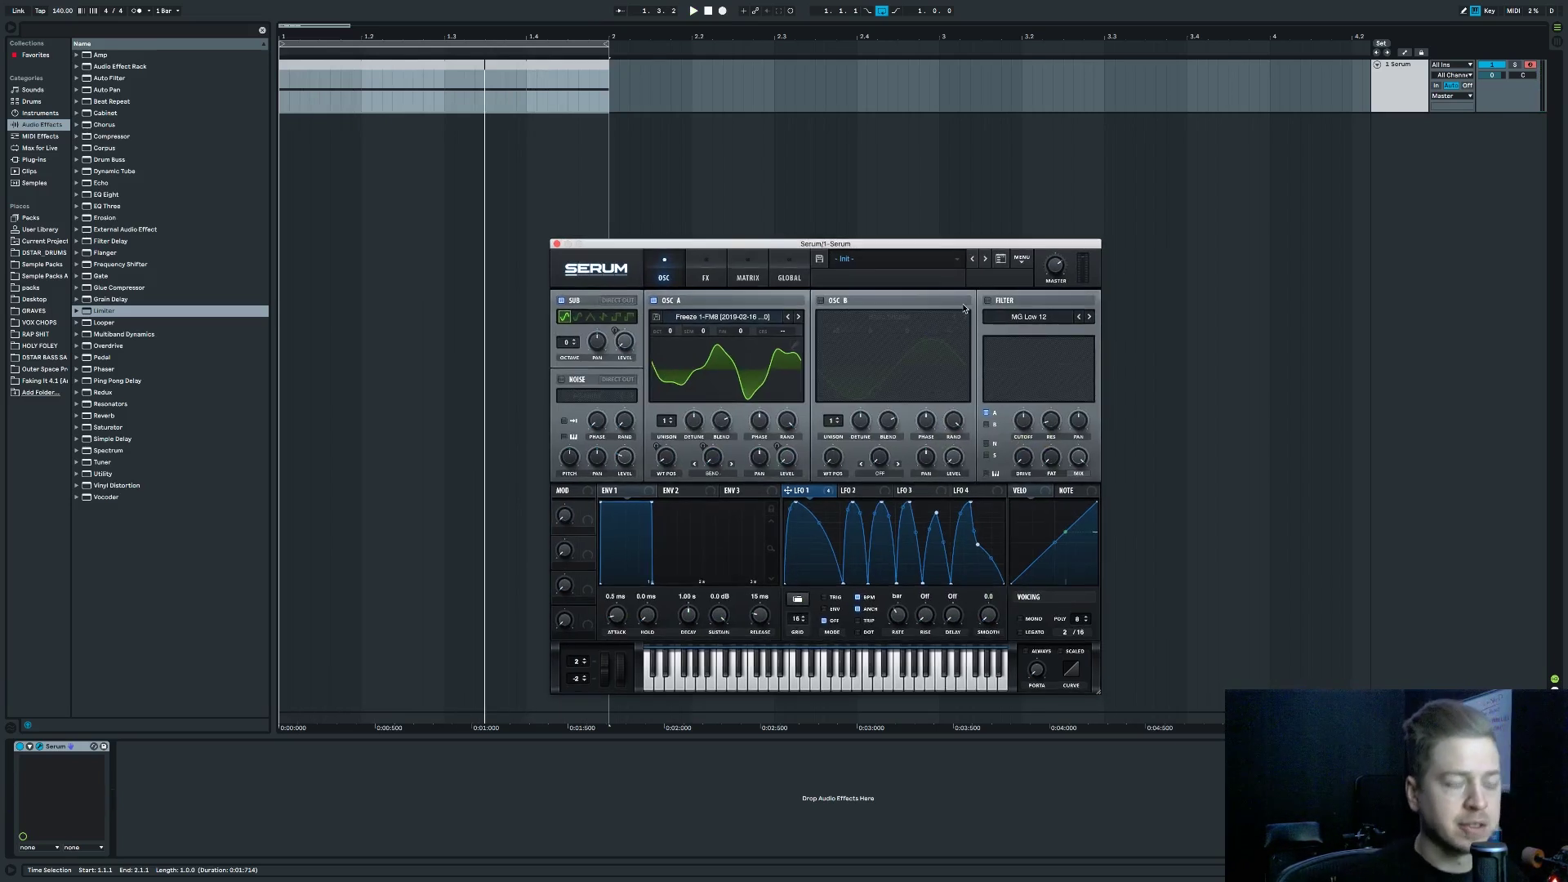
pyautogui.click(988, 301)
pyautogui.moveTo(1018, 424); pyautogui.dragTo(1054, 413)
pyautogui.click(1033, 321)
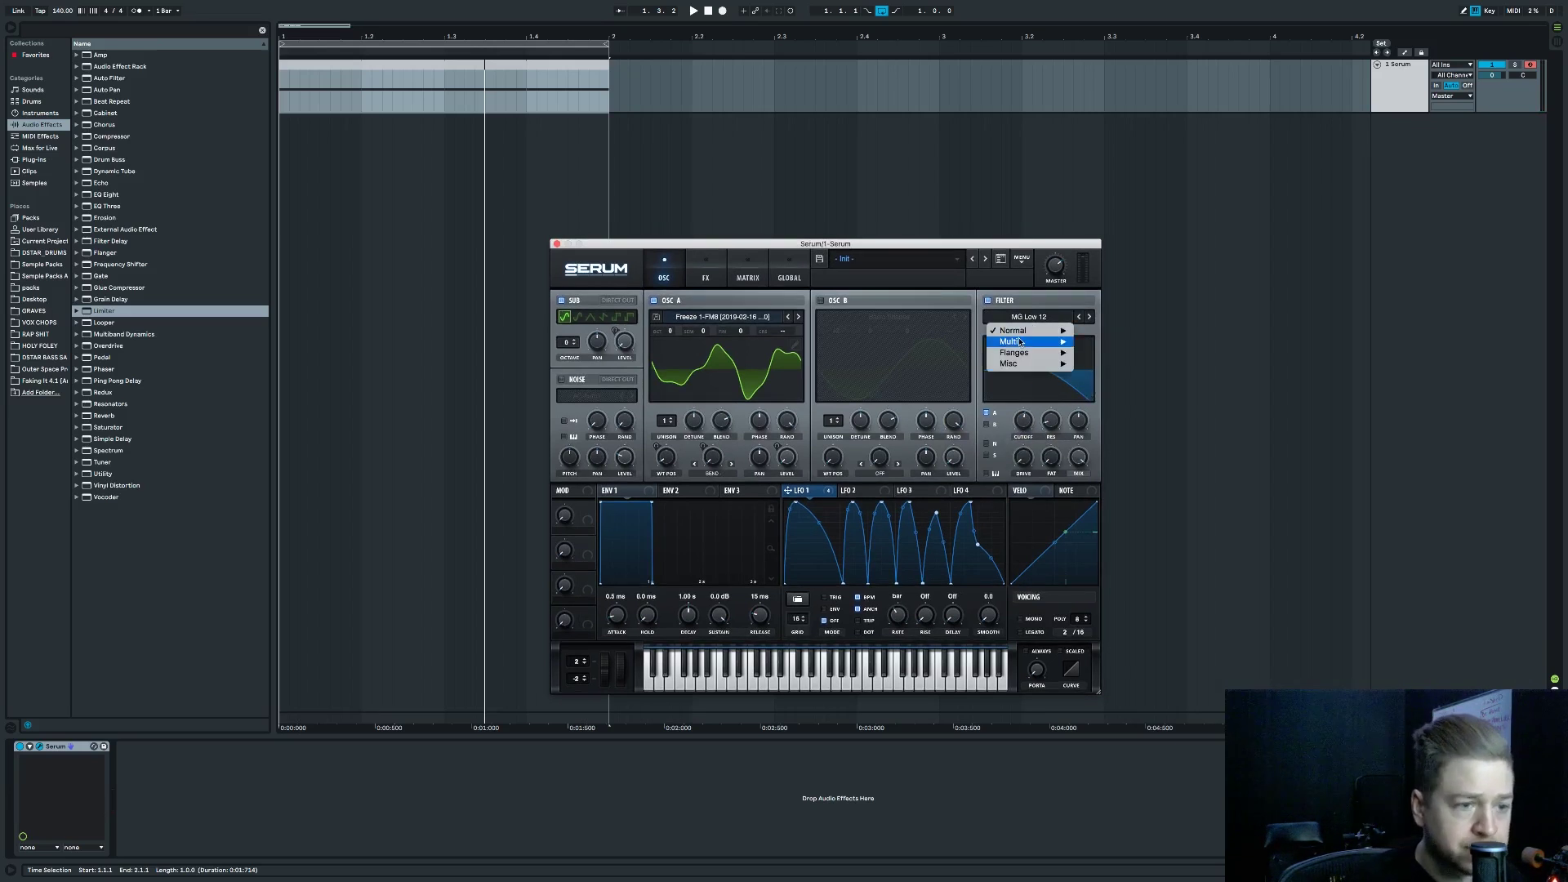
pyautogui.moveTo(1020, 343)
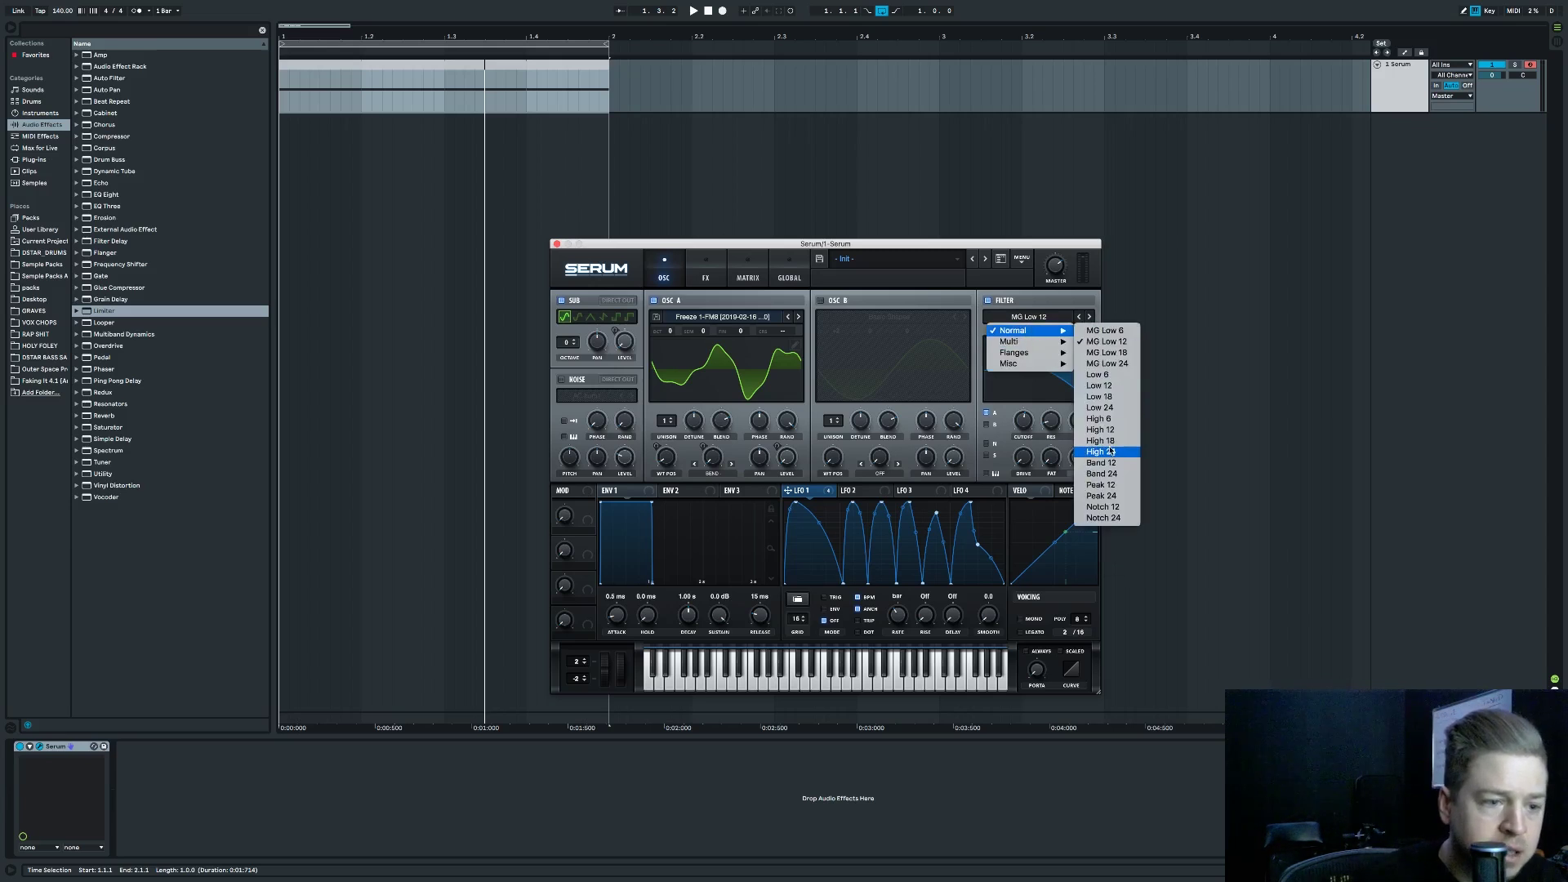
pyautogui.click(1102, 442)
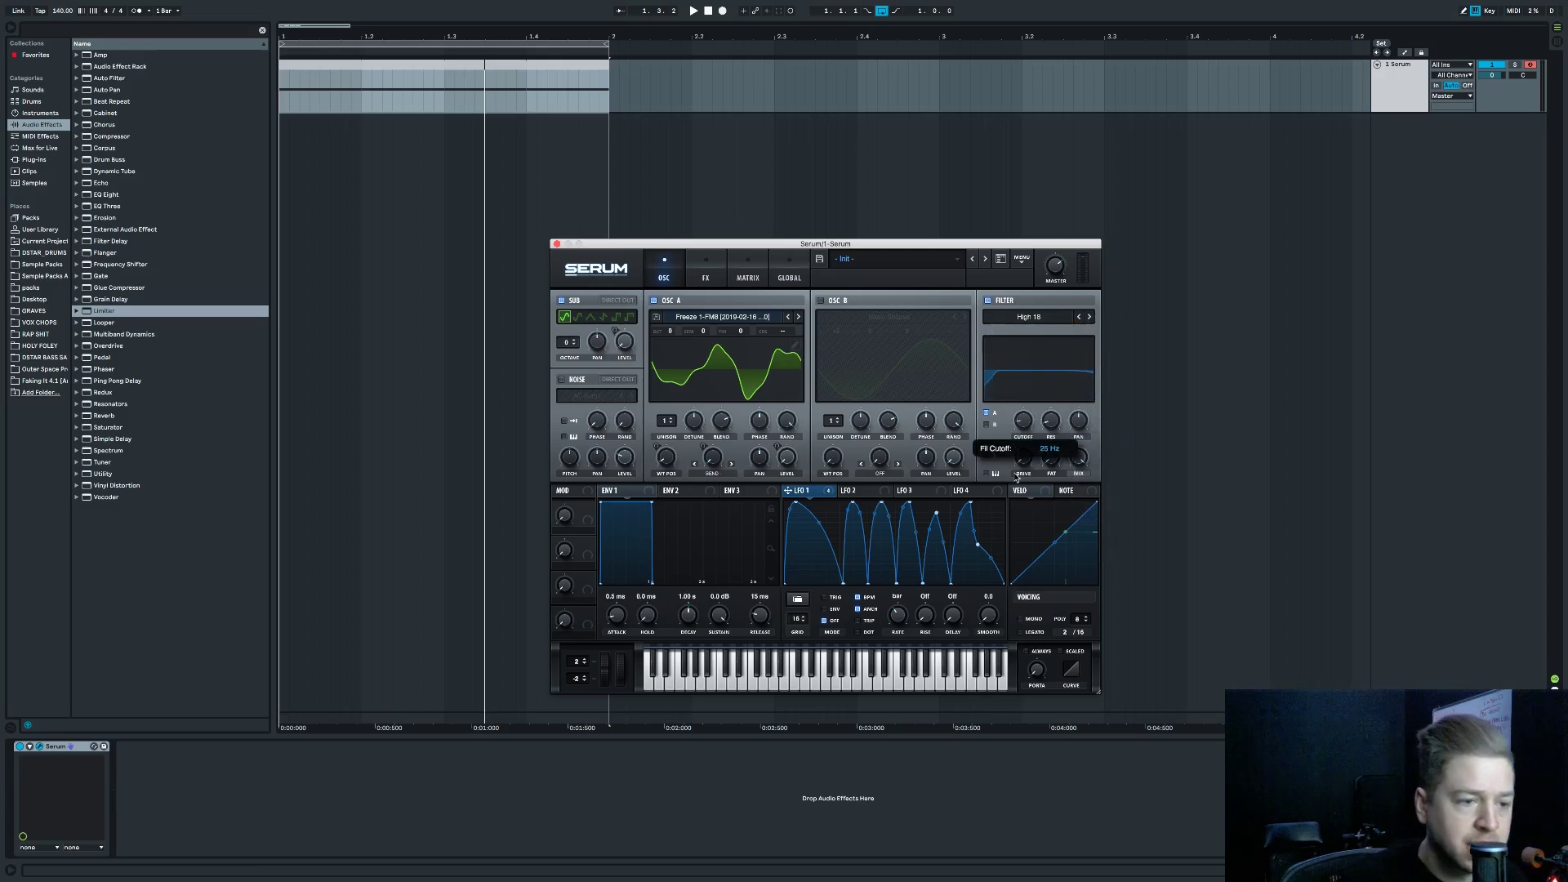
# Assign LFO 1 to the filter's cutoff and resonance, and adjust the cutoff modulation amount during playback.
pyautogui.moveTo(1054, 444); pyautogui.dragTo(1022, 424)
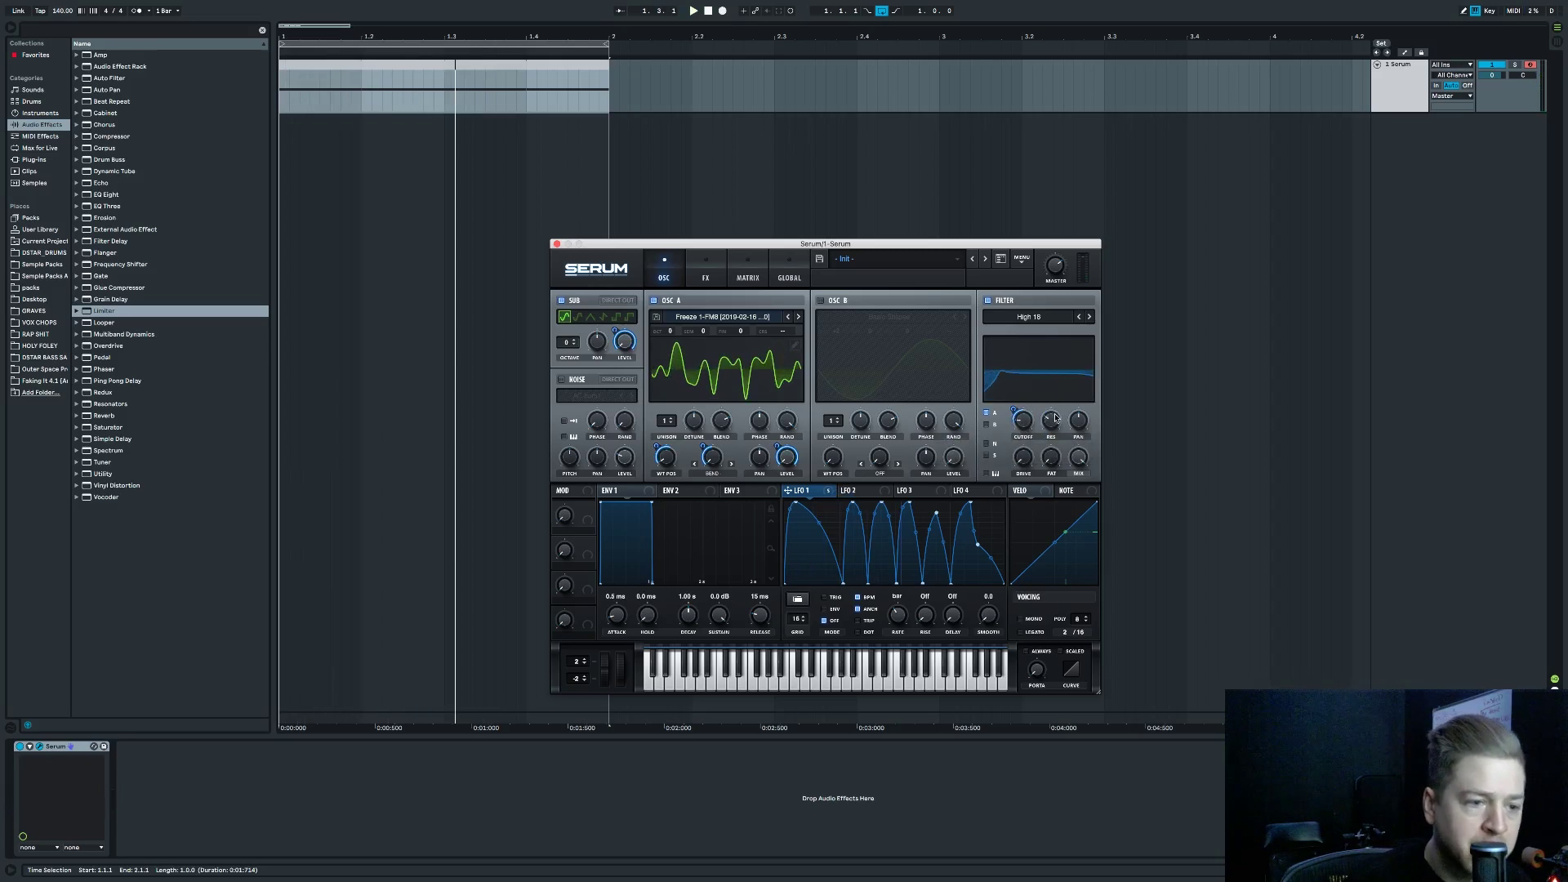
pyautogui.moveTo(1082, 431); pyautogui.dragTo(1050, 421)
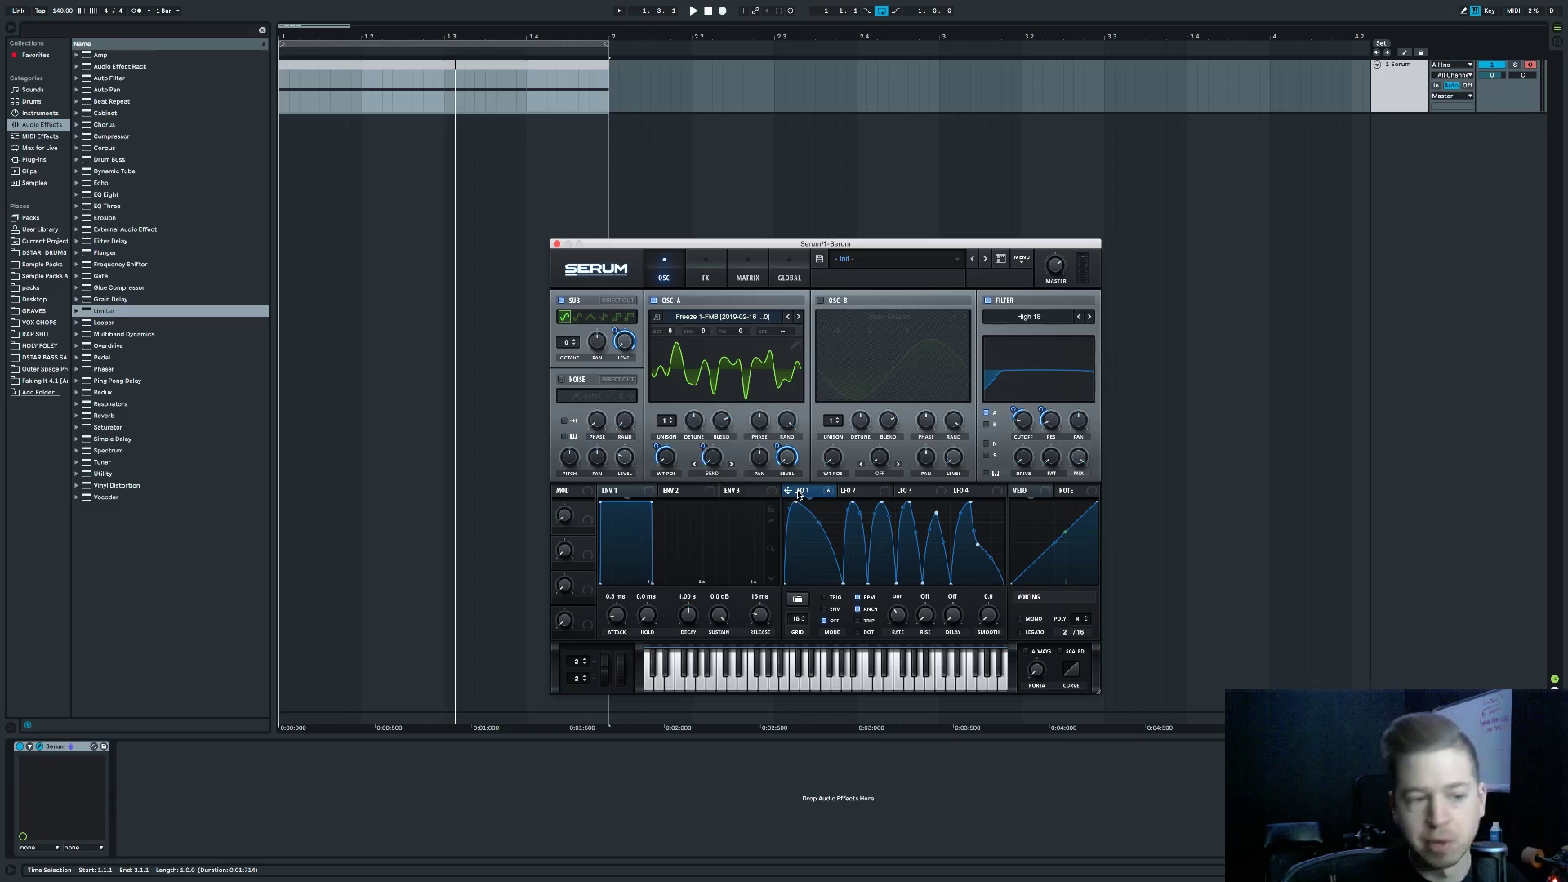
pyautogui.press('space')
pyautogui.moveTo(798, 493); pyautogui.dragTo(1025, 421)
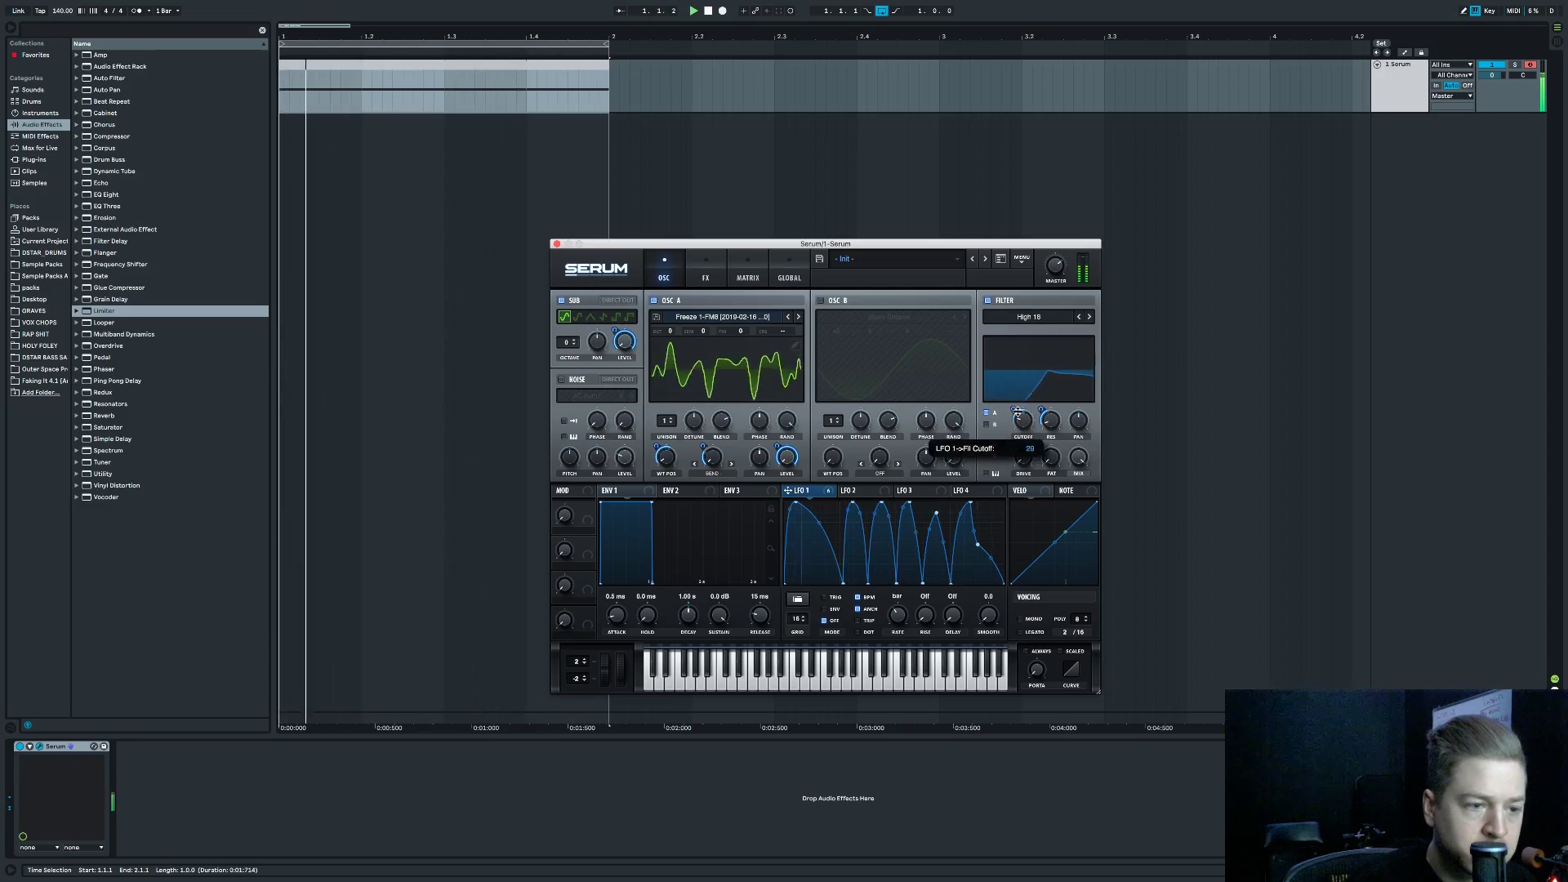
# Change the filter type to High 12 and compare the sound with the filter off and on.
pyautogui.click(1044, 323)
pyautogui.click(1054, 339)
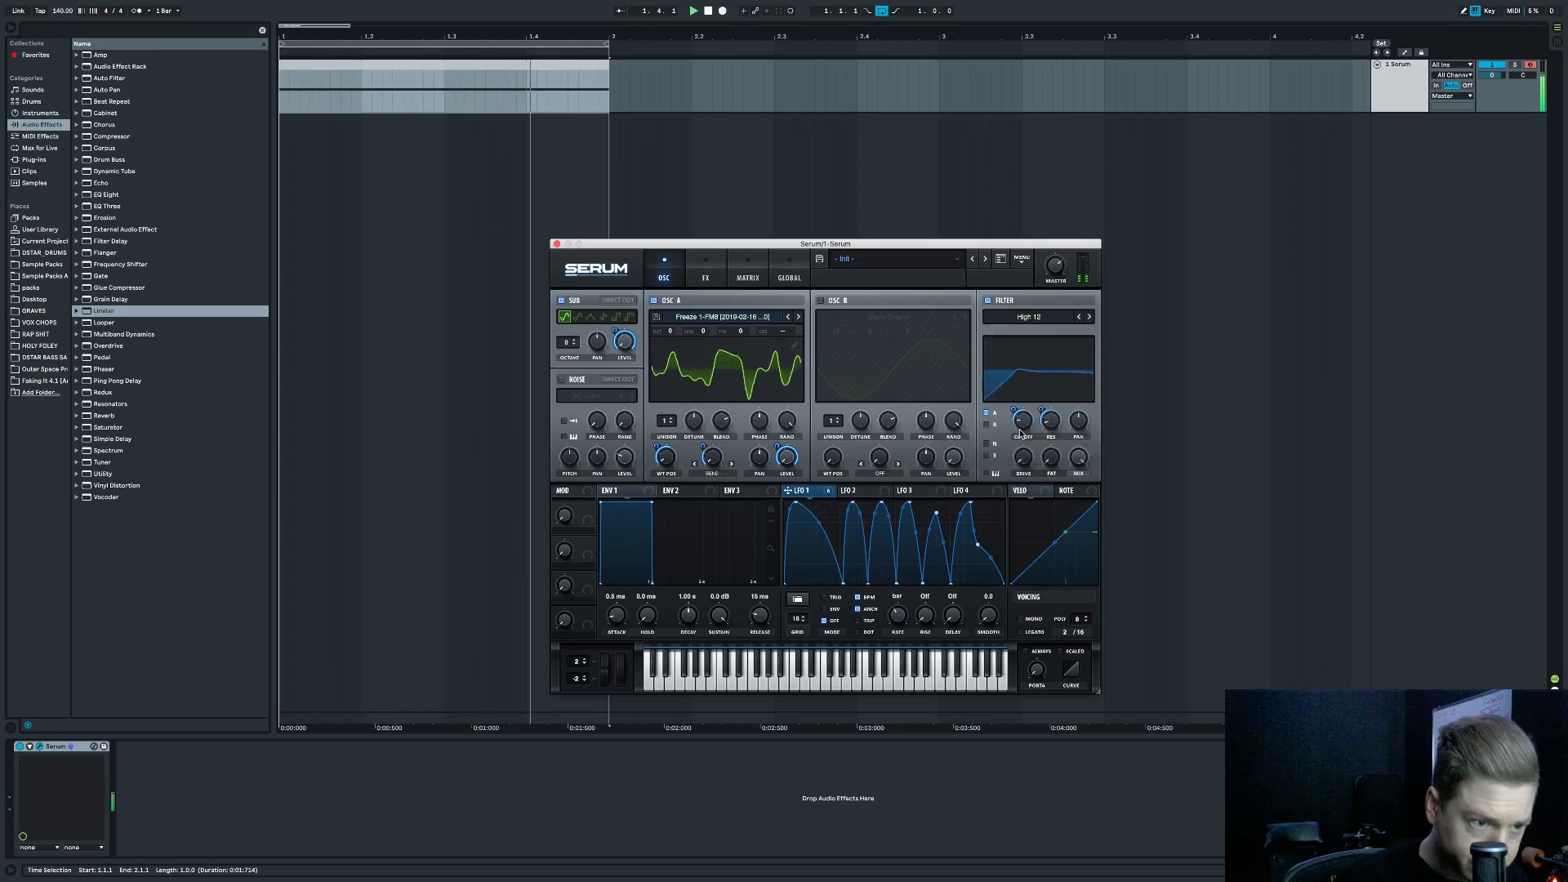
pyautogui.click(1005, 302)
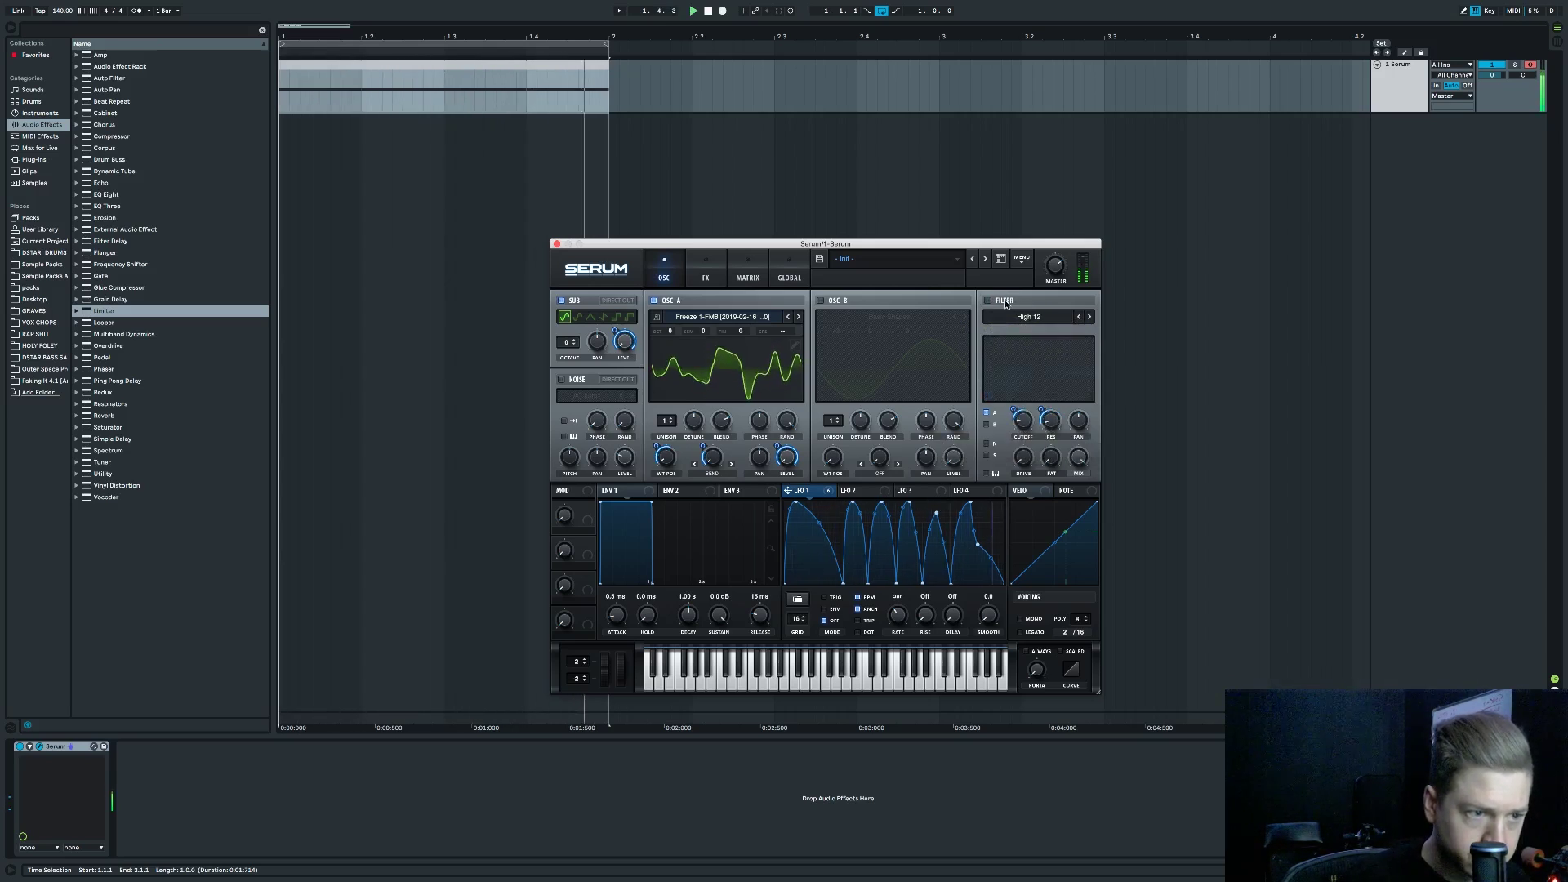
pyautogui.click(1005, 301)
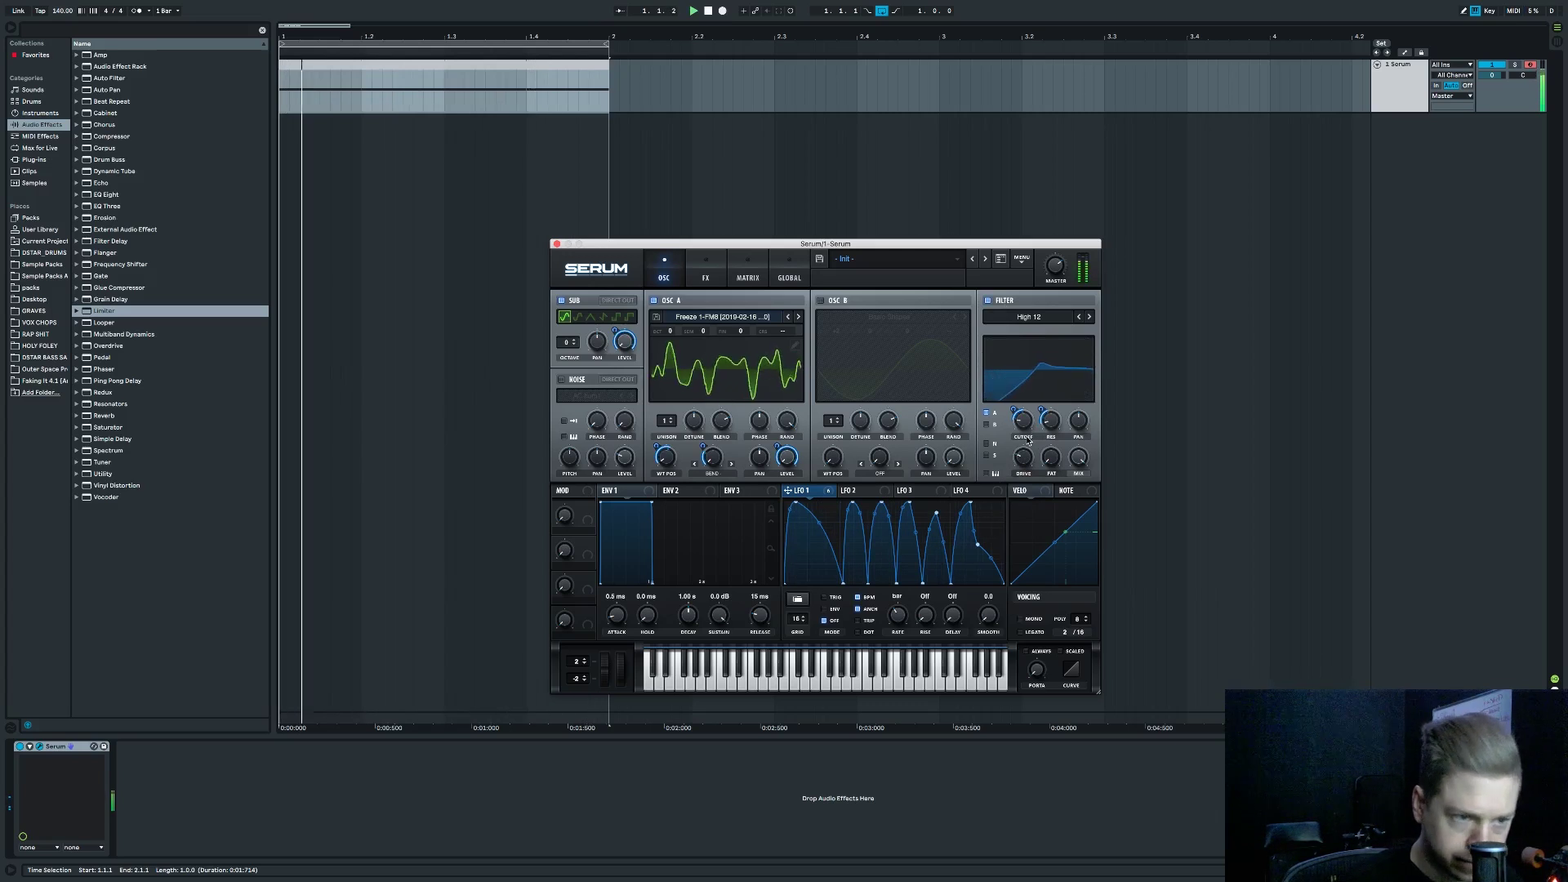
pyautogui.moveTo(1029, 423)
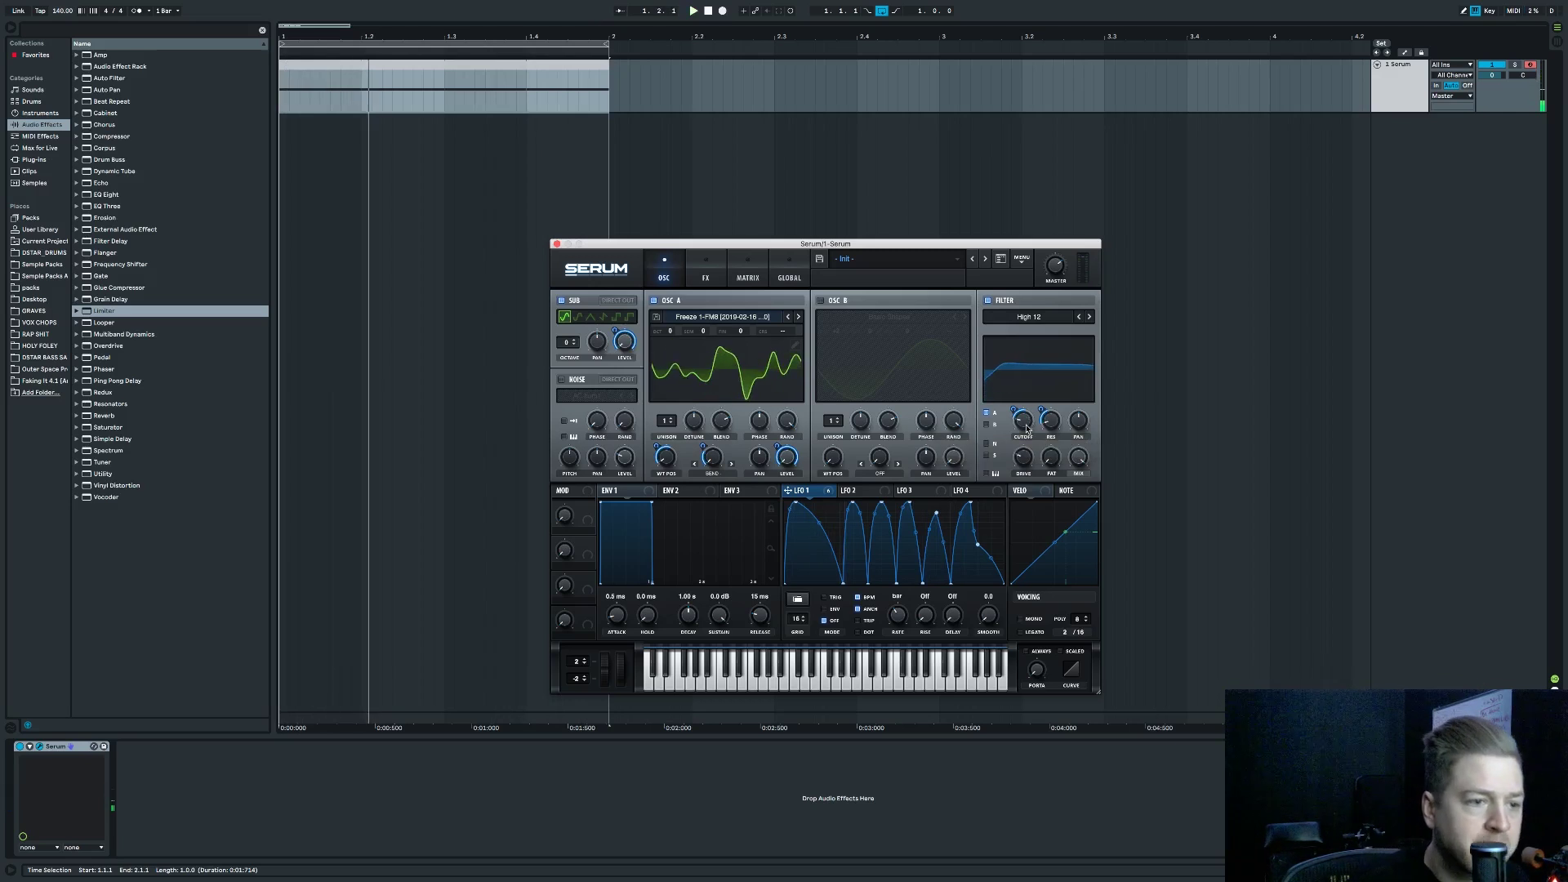
# Switch the filter to the multi type HP 12 and raise its second frequency control.
pyautogui.click(1010, 314)
pyautogui.moveTo(1042, 331)
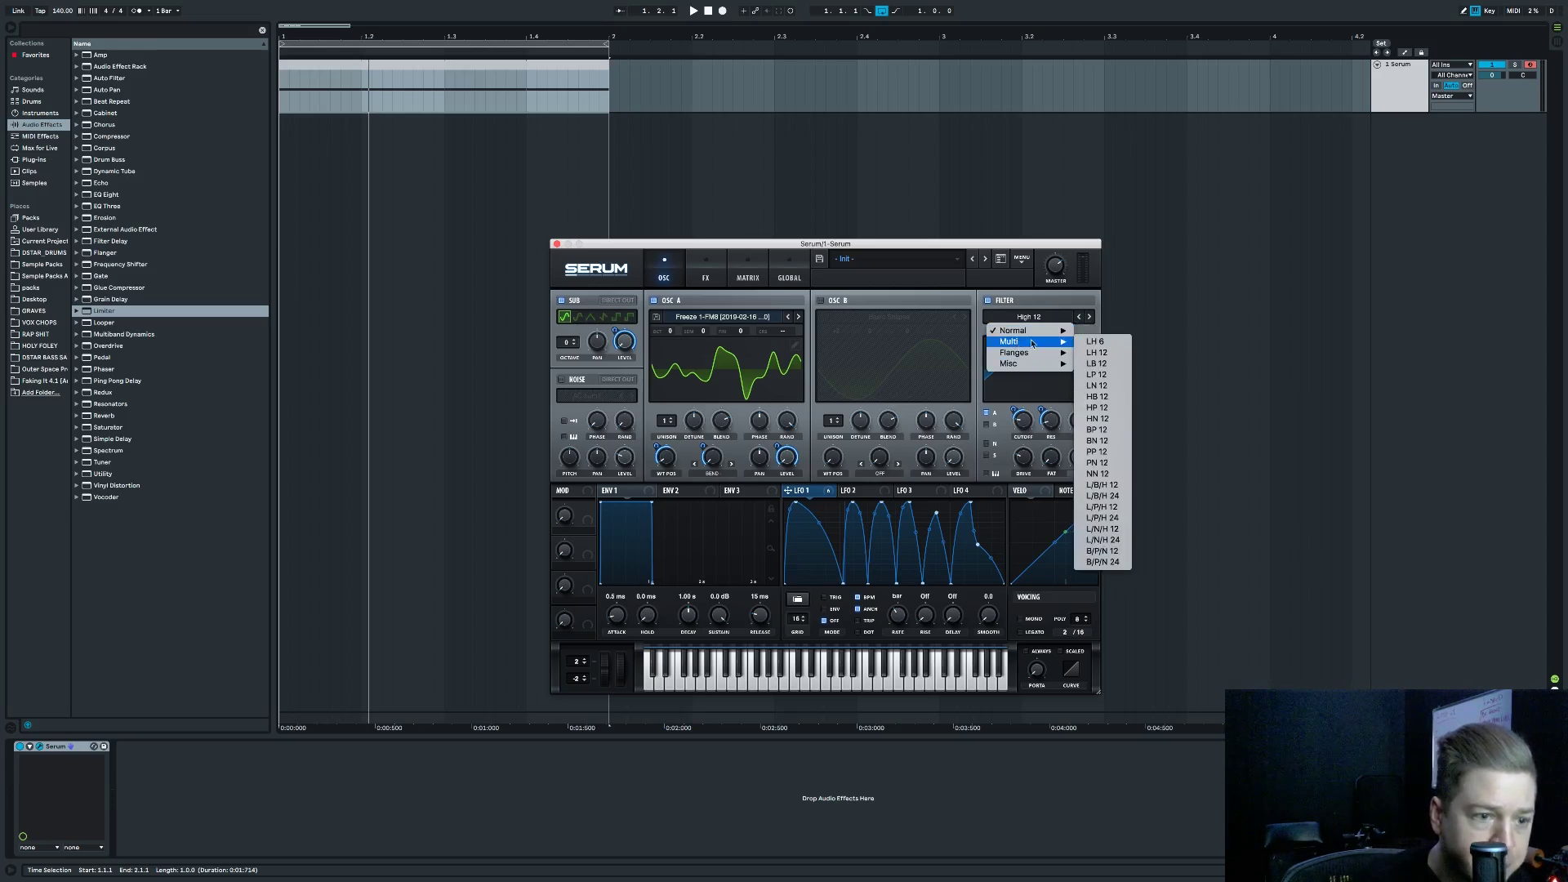
pyautogui.click(1097, 408)
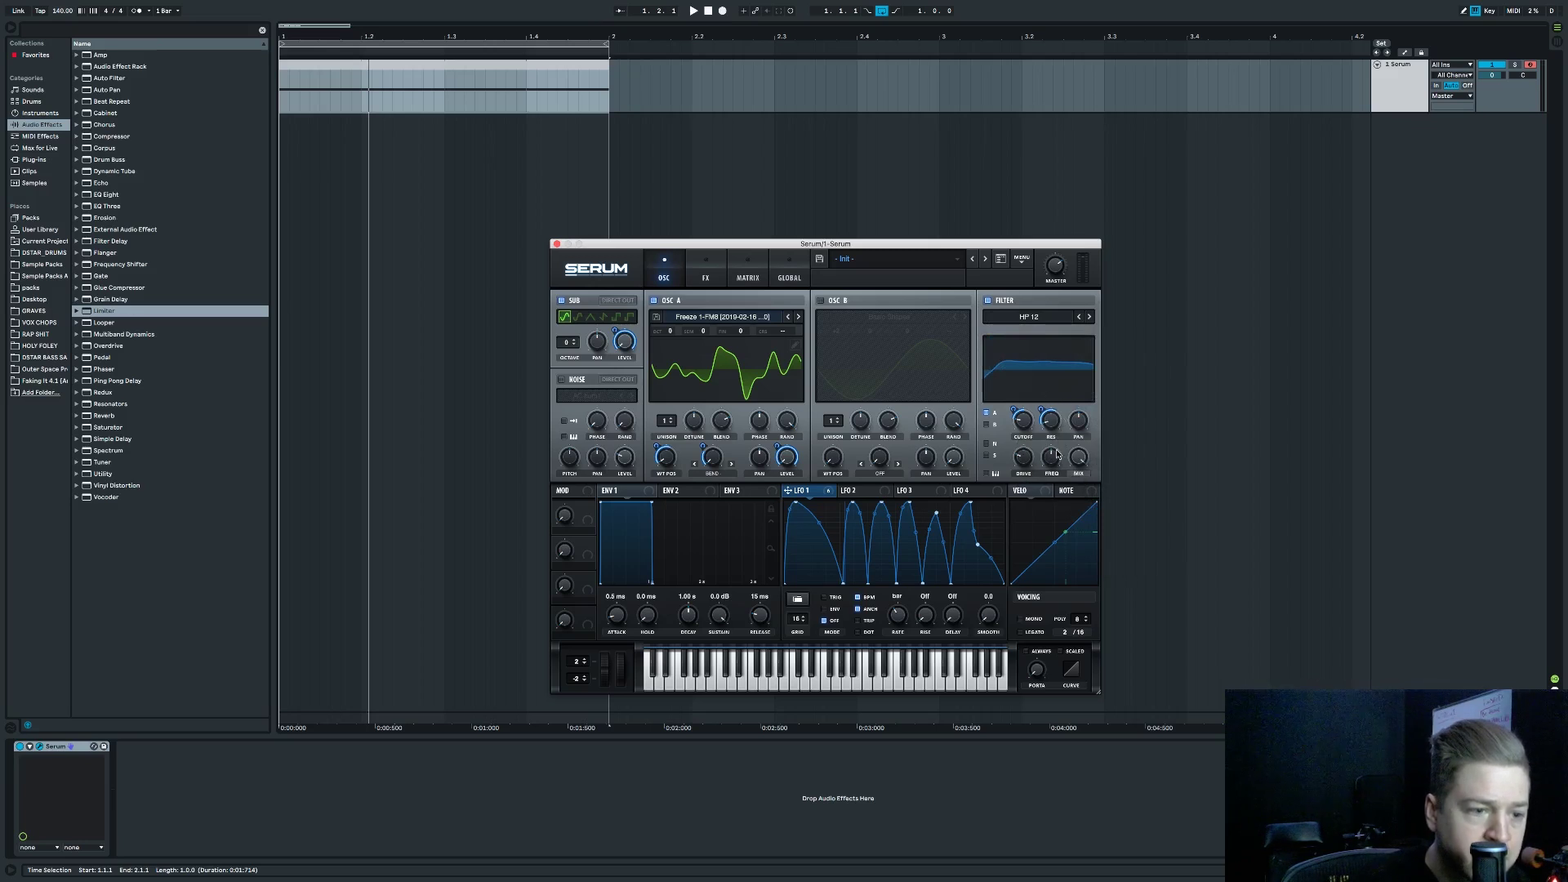
pyautogui.moveTo(1000, 468); pyautogui.dragTo(1050, 463)
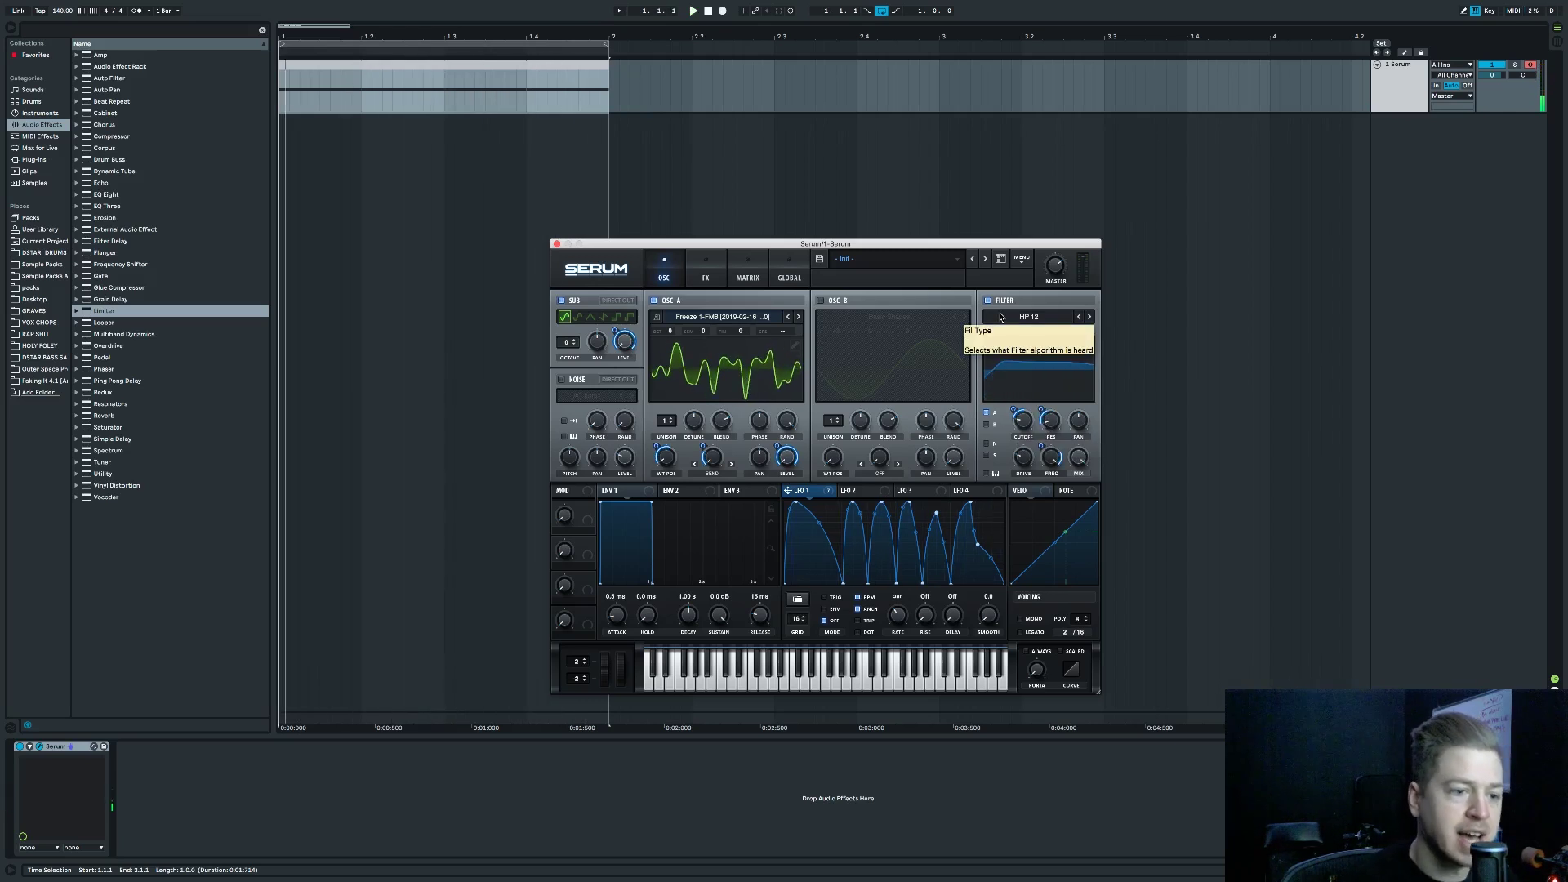
pyautogui.click(1042, 318)
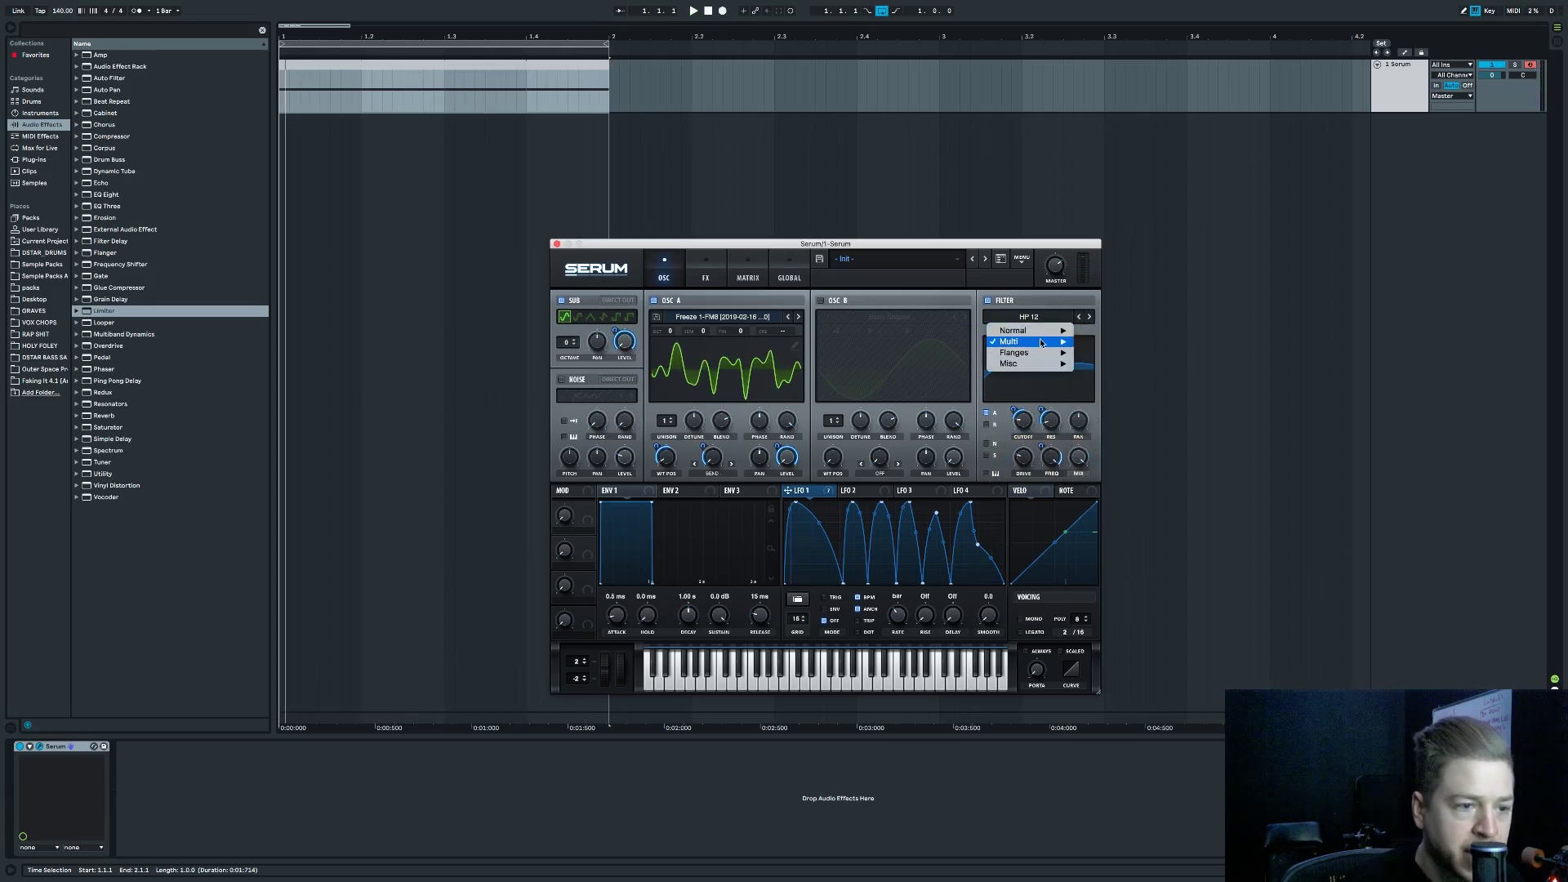
pyautogui.moveTo(1022, 341)
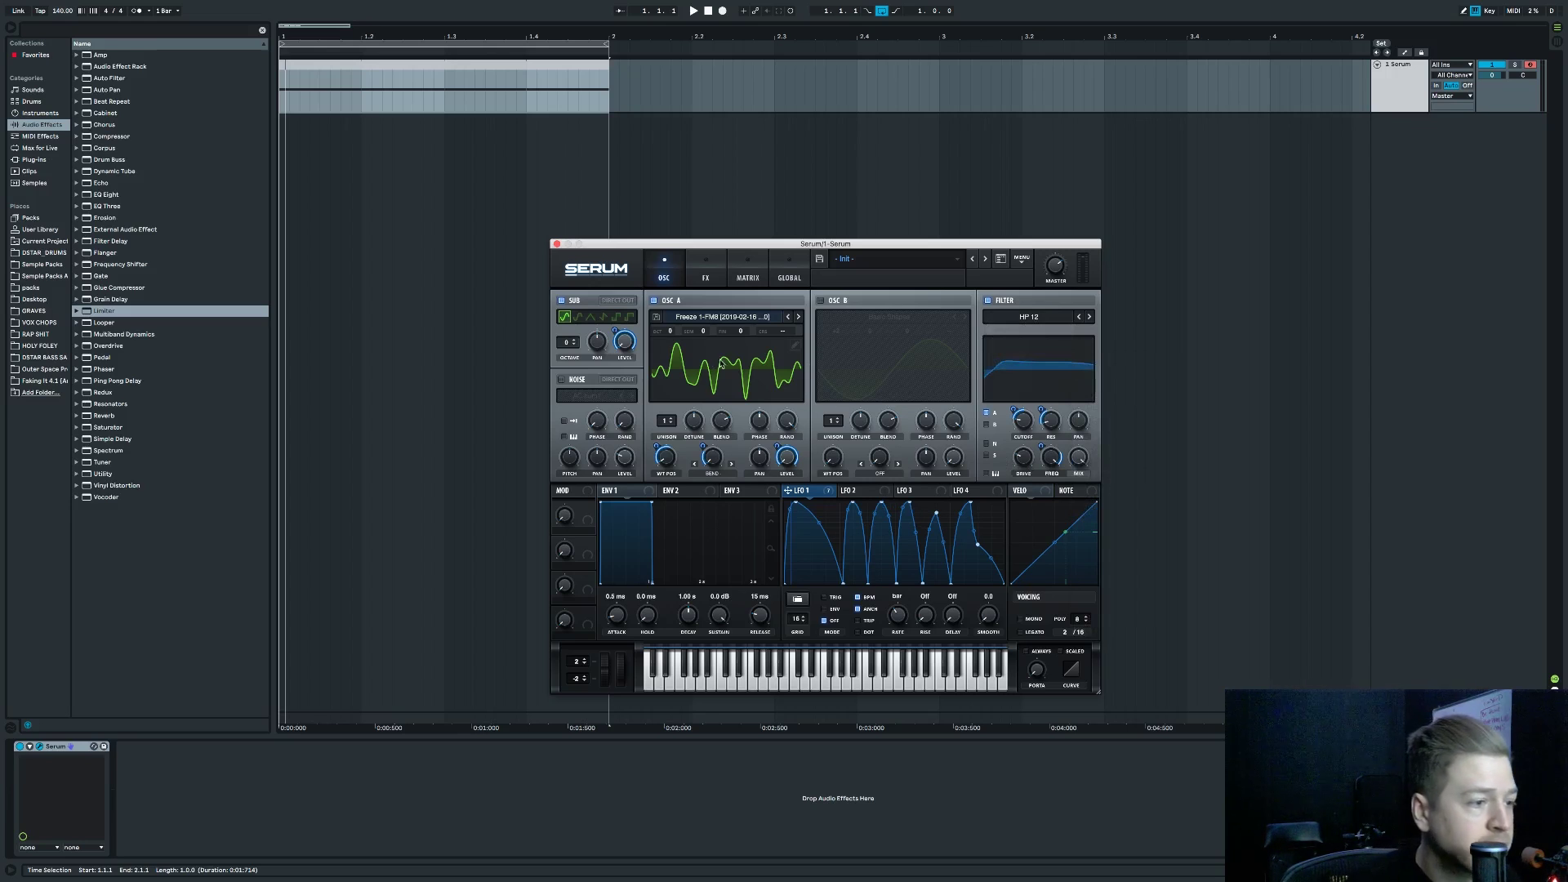
pyautogui.click(715, 280)
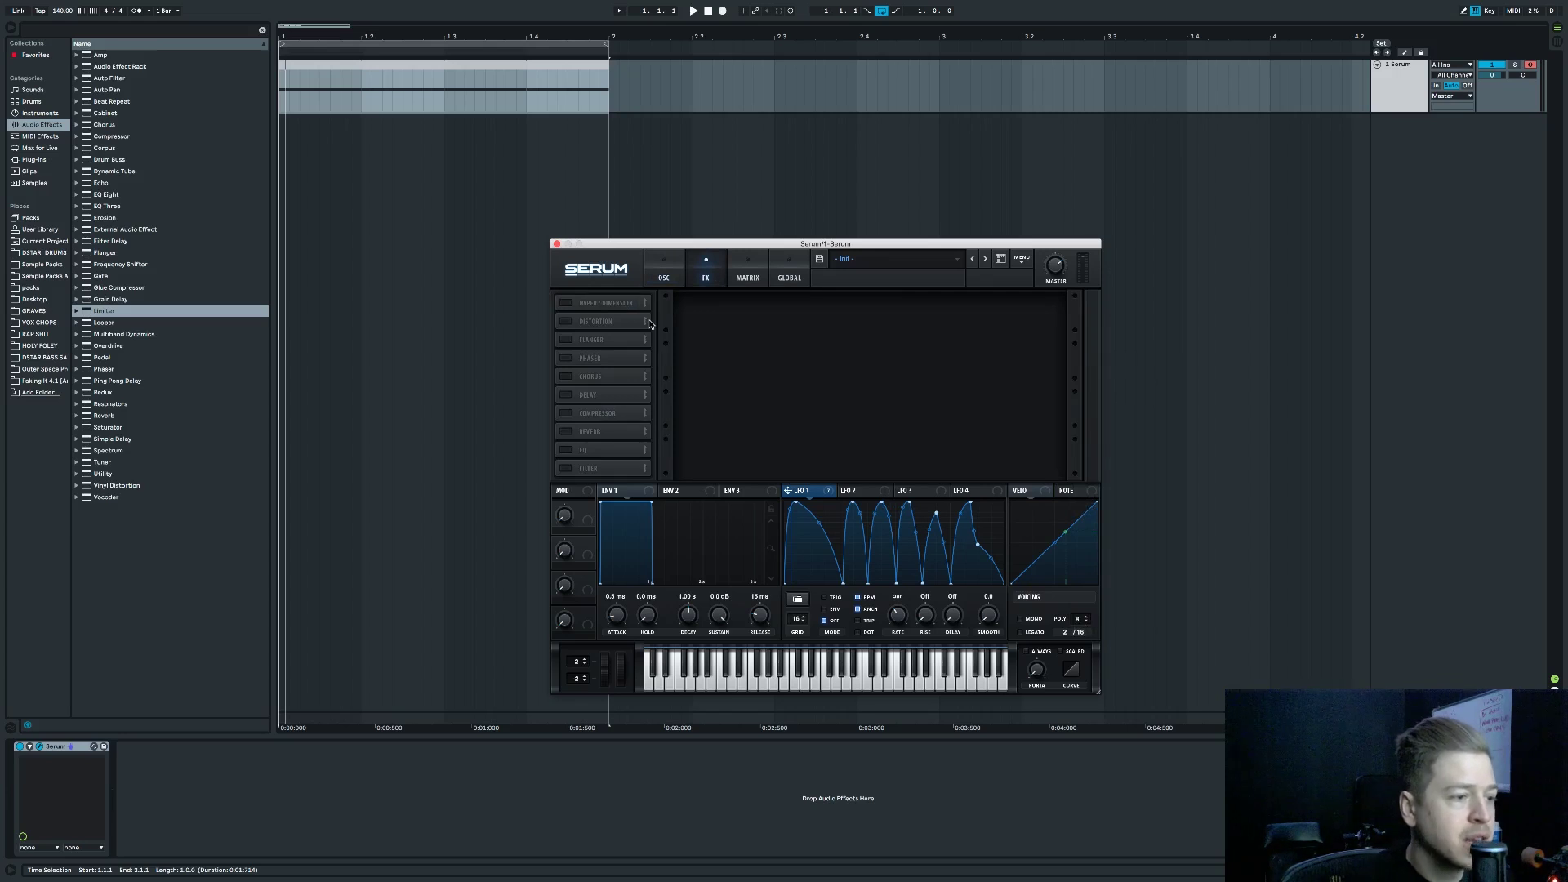
pyautogui.click(658, 279)
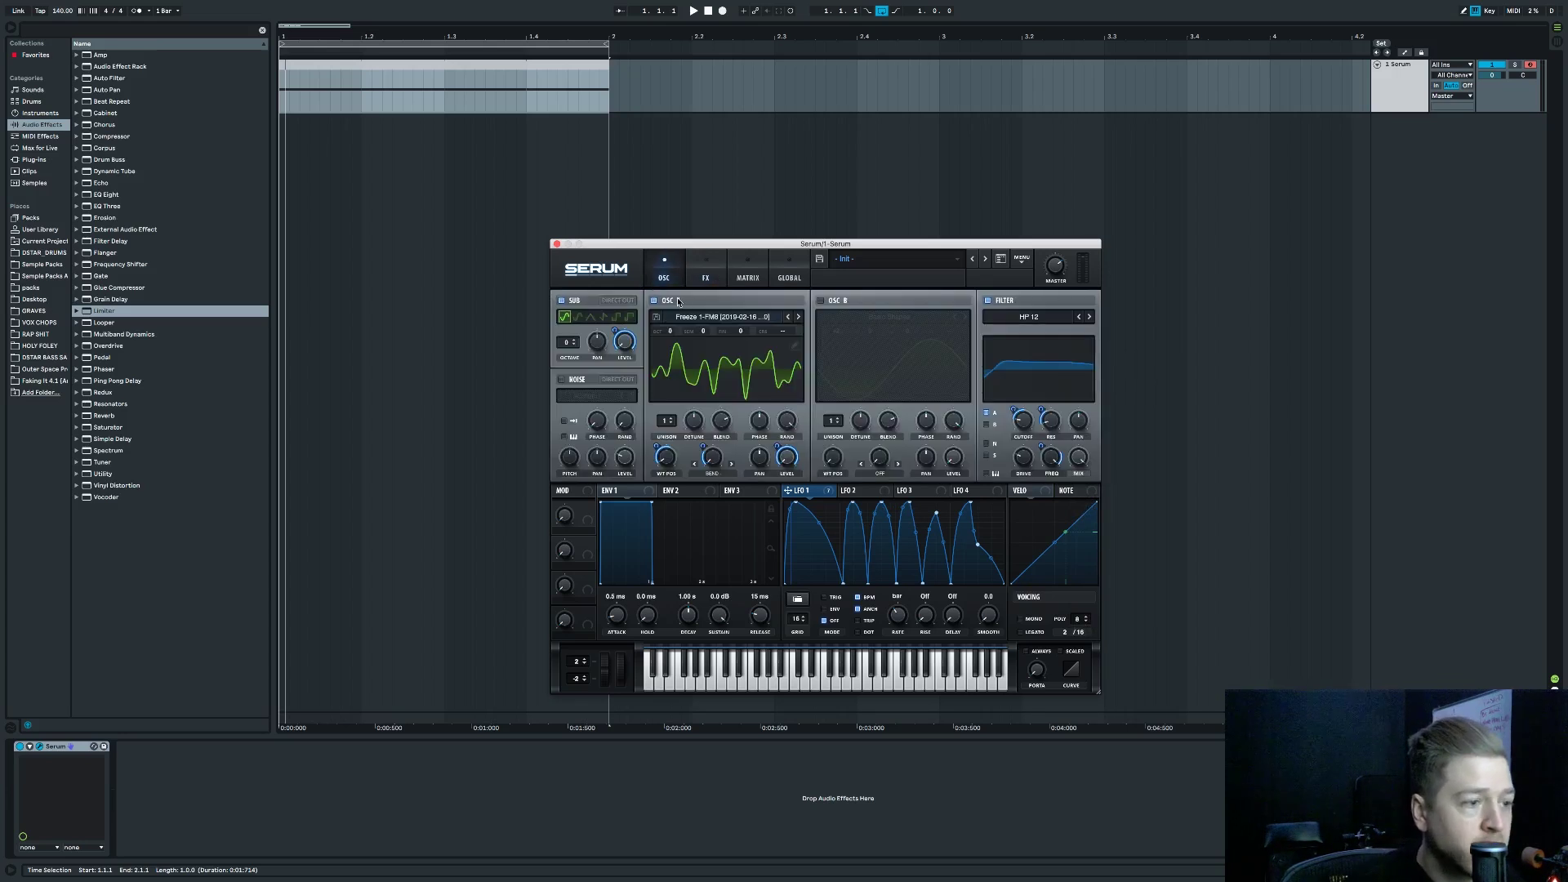
# Turn off oscillator A and turn on oscillator B.
pyautogui.click(672, 300)
pyautogui.click(841, 302)
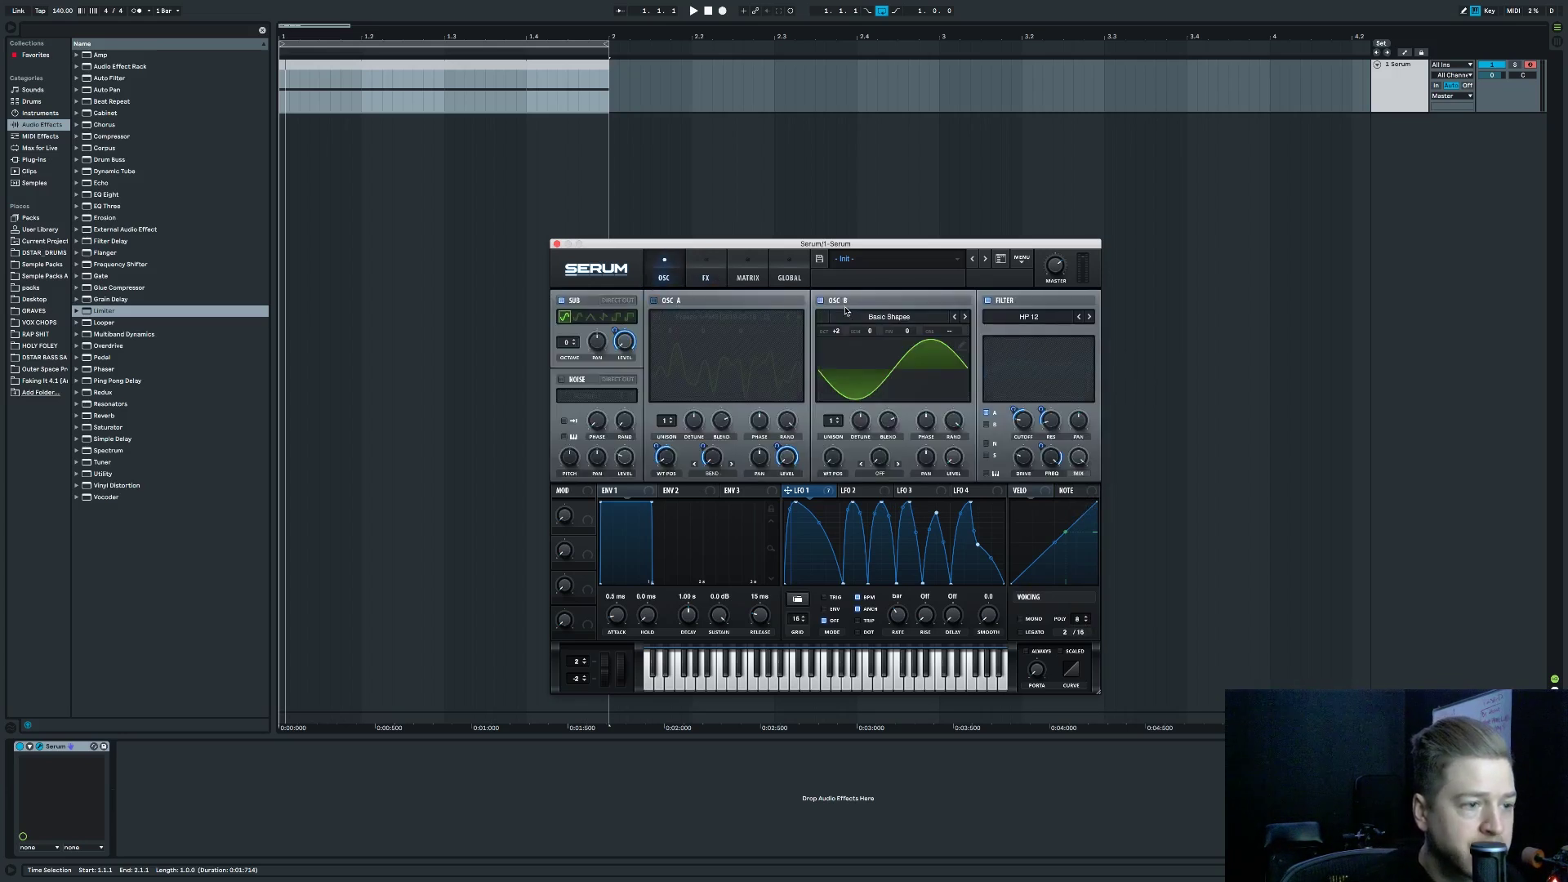
# Reset oscillator B's octave to 0 and load the Emo Screamo wavetable from the Cymatics - Jawz Wavetables collection.
pyautogui.click(837, 322)
pyautogui.moveTo(836, 332); pyautogui.dragTo(836, 342)
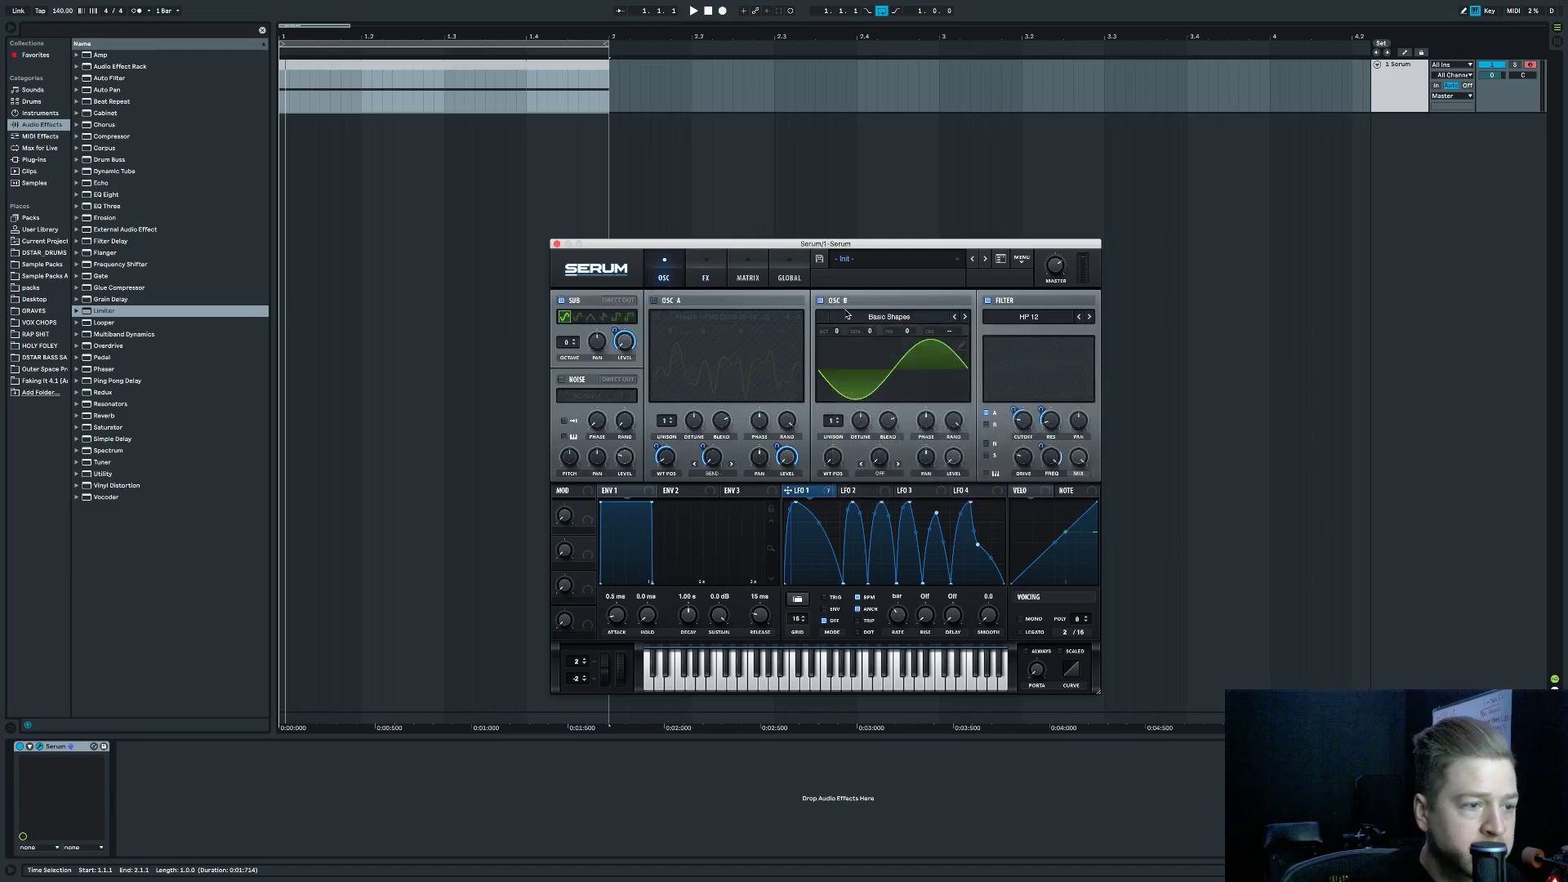
pyautogui.click(847, 314)
pyautogui.moveTo(886, 456)
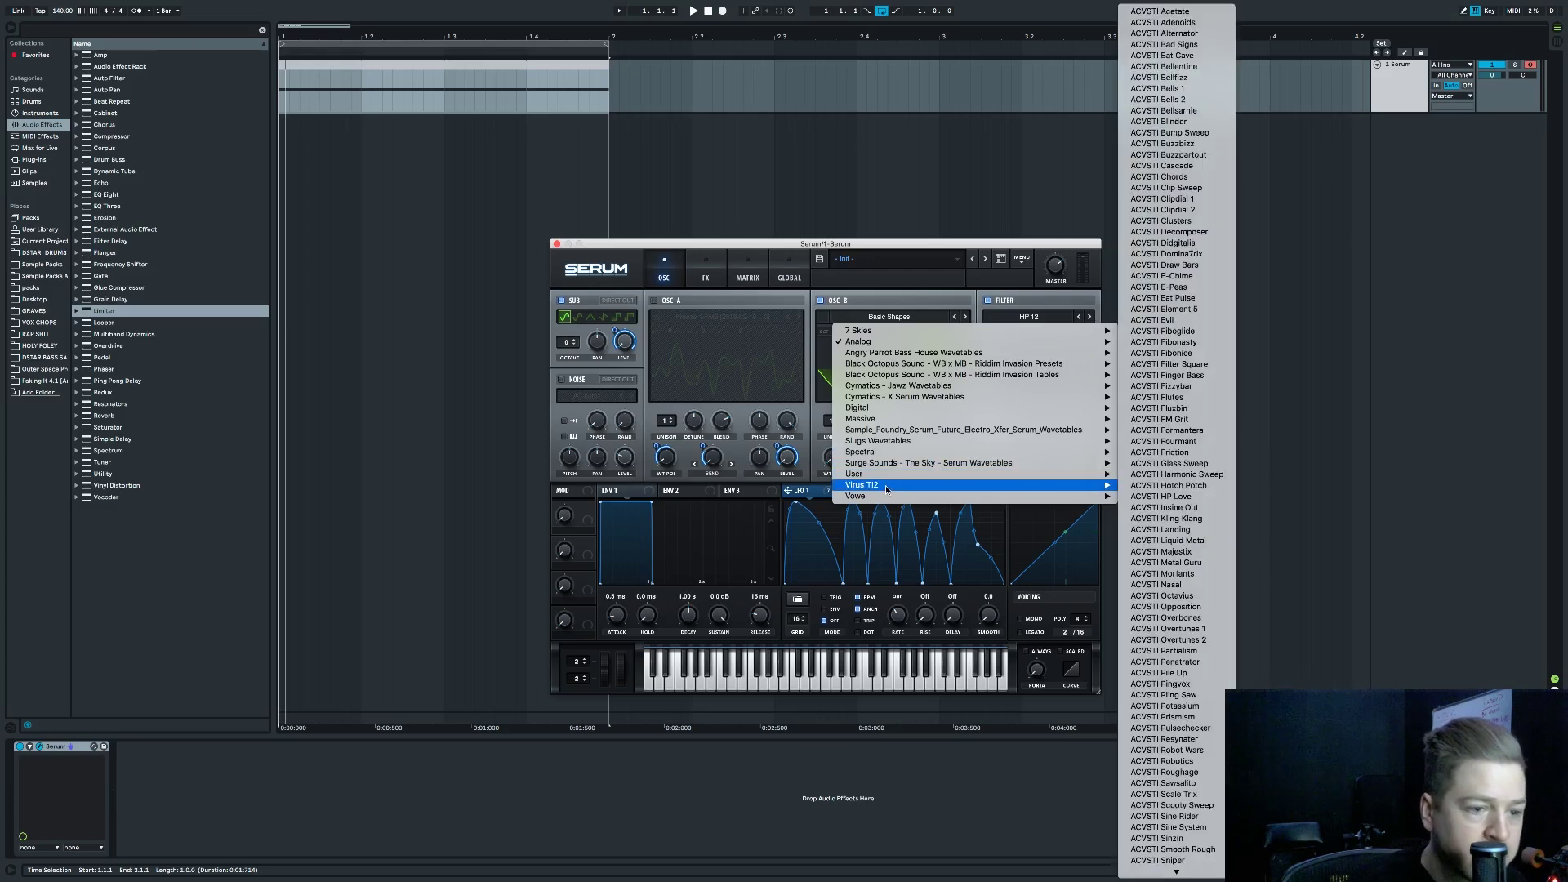
pyautogui.moveTo(913, 385)
pyautogui.click(1155, 352)
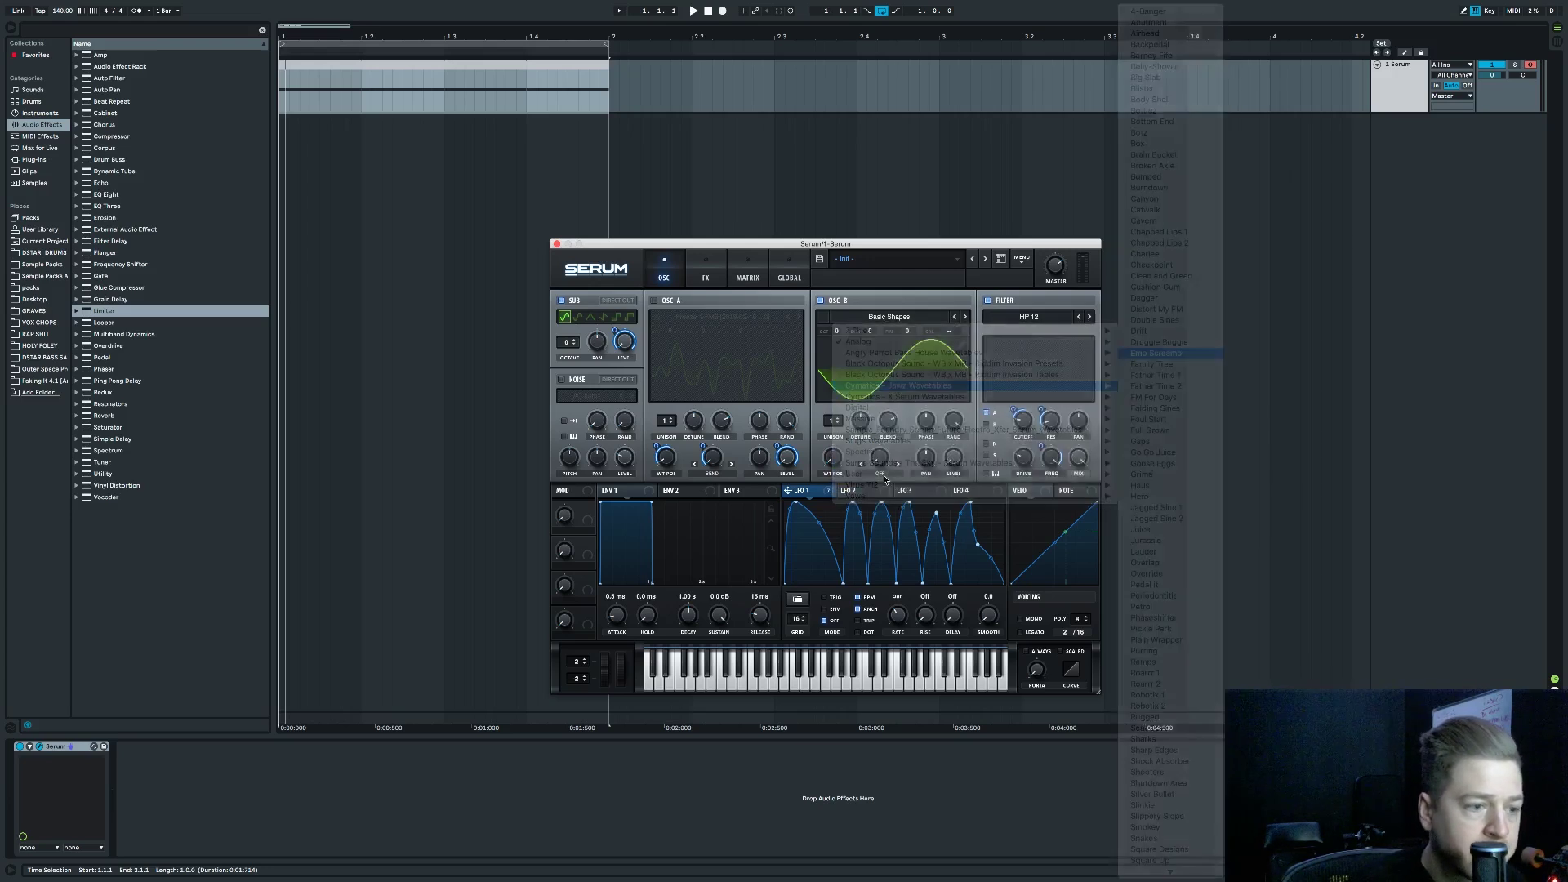
# Assign LFO 1 to oscillator B's level, route oscillator B through the filter, and adjust its wavetable position during playback.
pyautogui.moveTo(788, 490); pyautogui.dragTo(962, 466)
pyautogui.click(987, 424)
pyautogui.press('space')
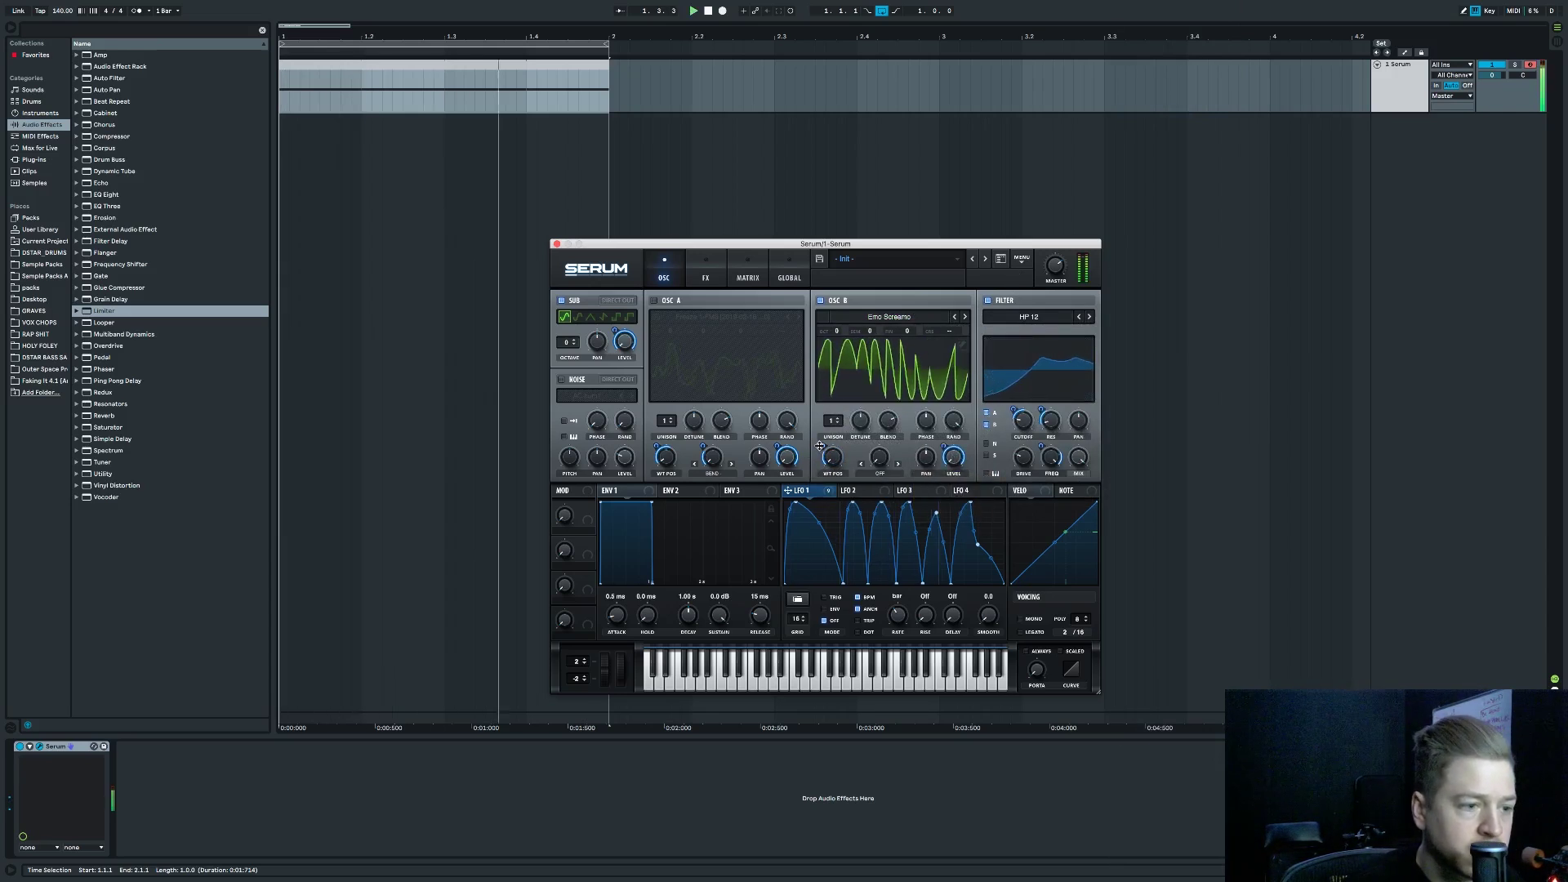
pyautogui.moveTo(827, 454)
pyautogui.moveTo(828, 455)
pyautogui.mouseDown()
pyautogui.moveTo(860, 386)
pyautogui.moveTo(854, 458)
pyautogui.mouseUp()
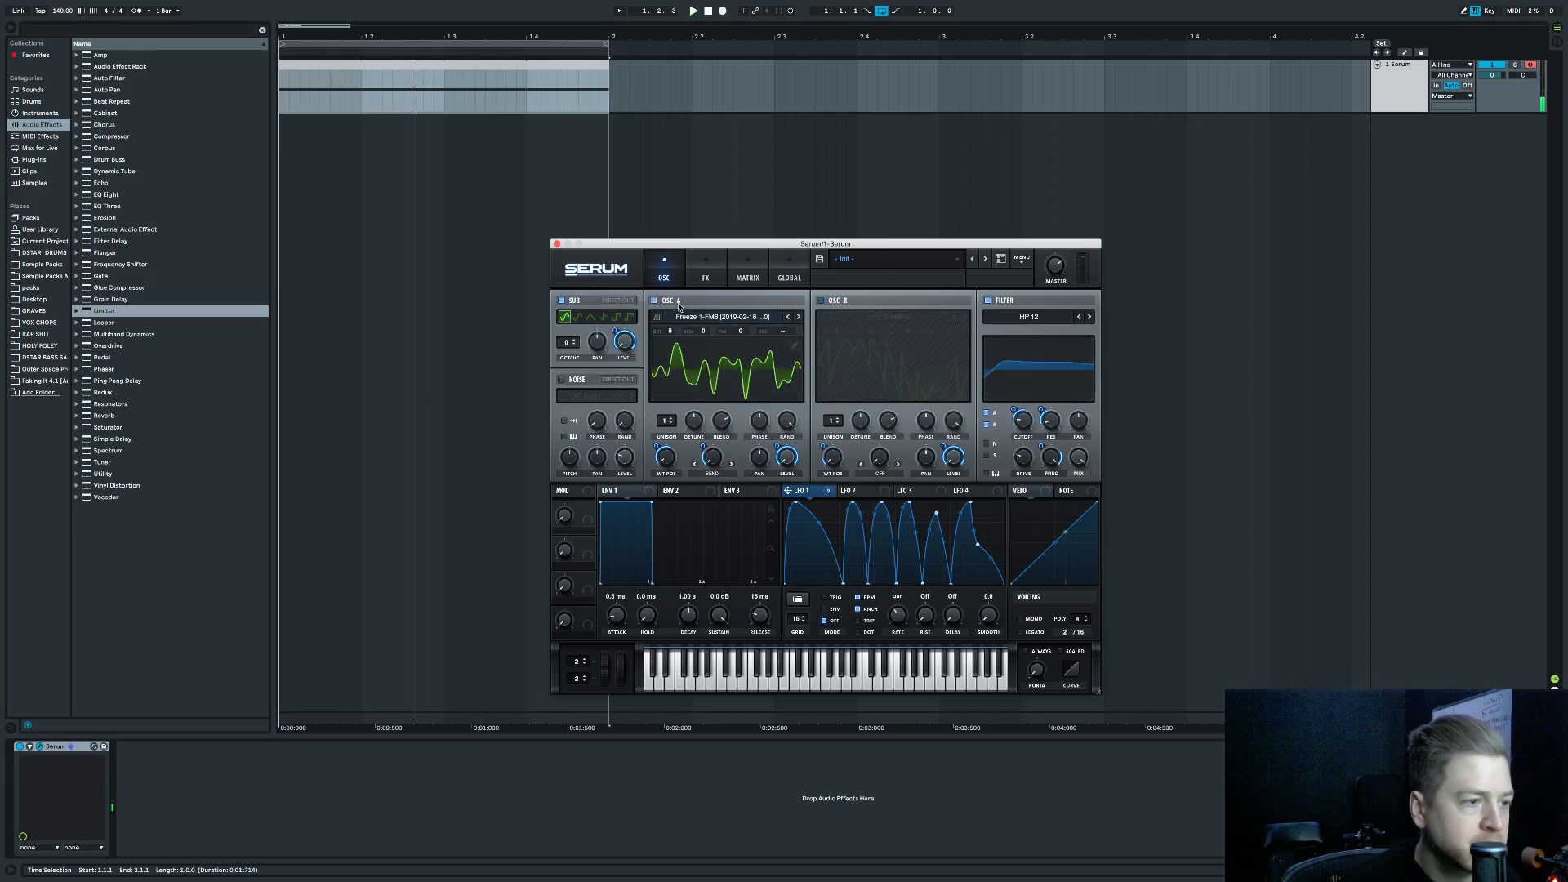
# Enable the filter effect and move it to the top of the effects chain.
pyautogui.click(707, 271)
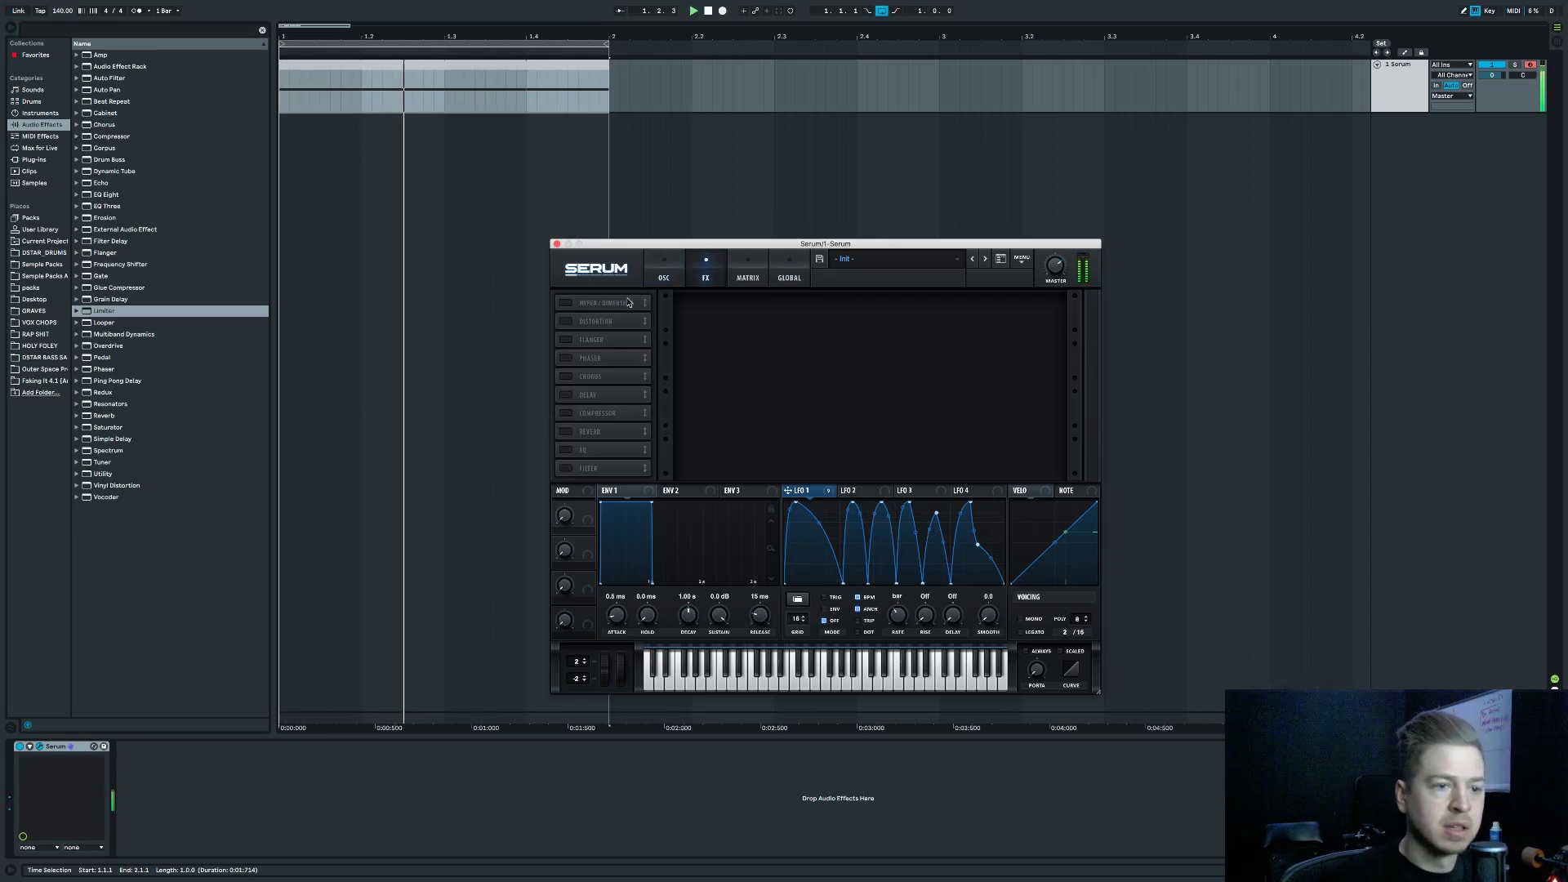
pyautogui.click(566, 468)
pyautogui.moveTo(588, 469); pyautogui.dragTo(619, 302)
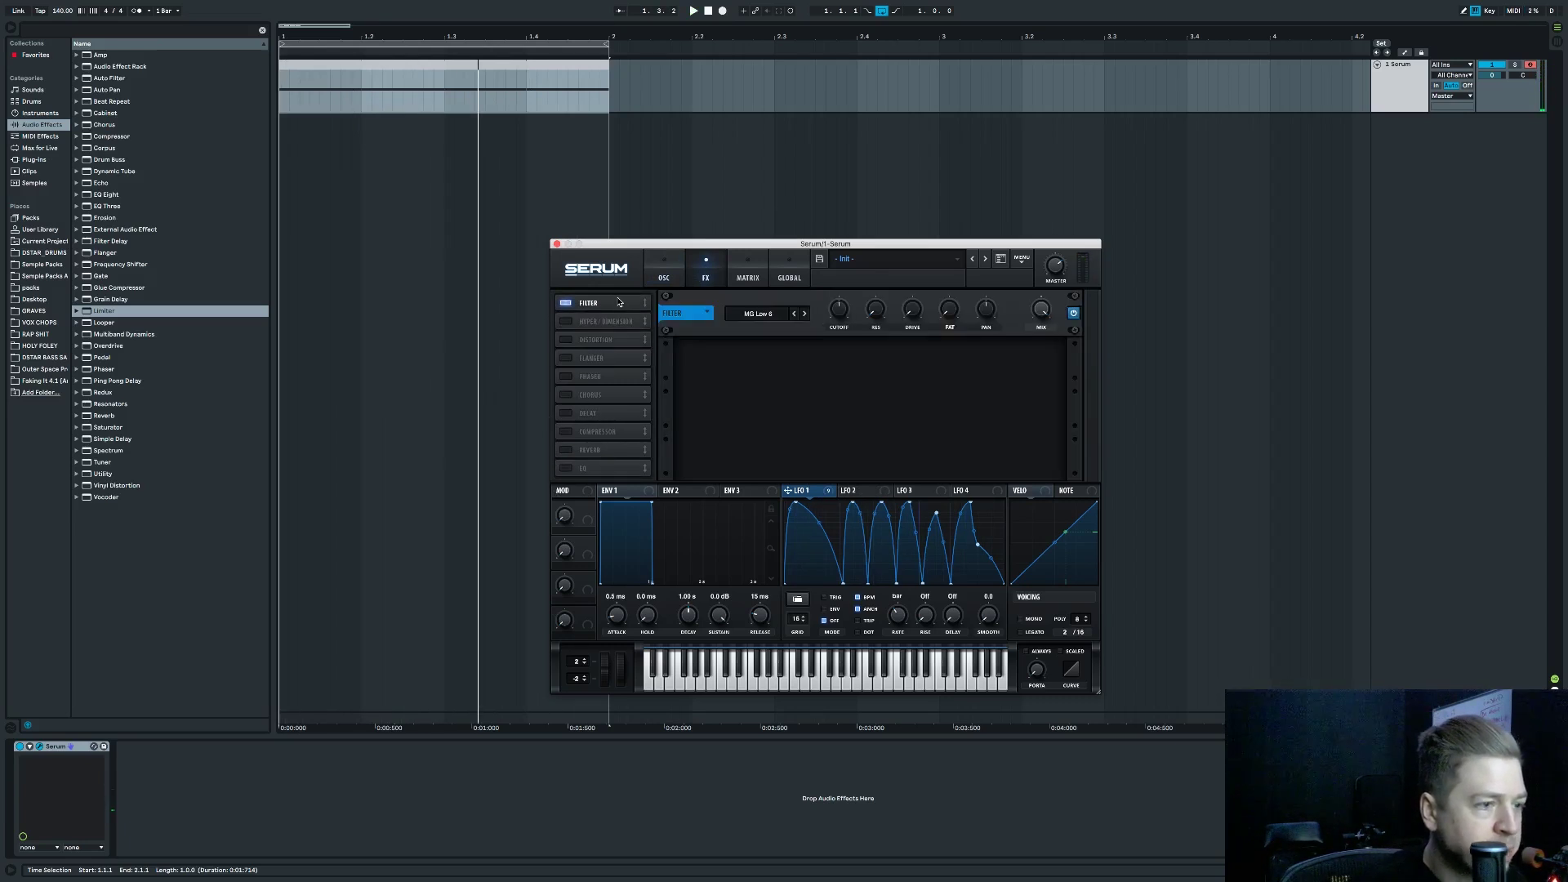
# Set the effects filter to the flanges type Cmb + and raise its resonance.
pyautogui.click(753, 311)
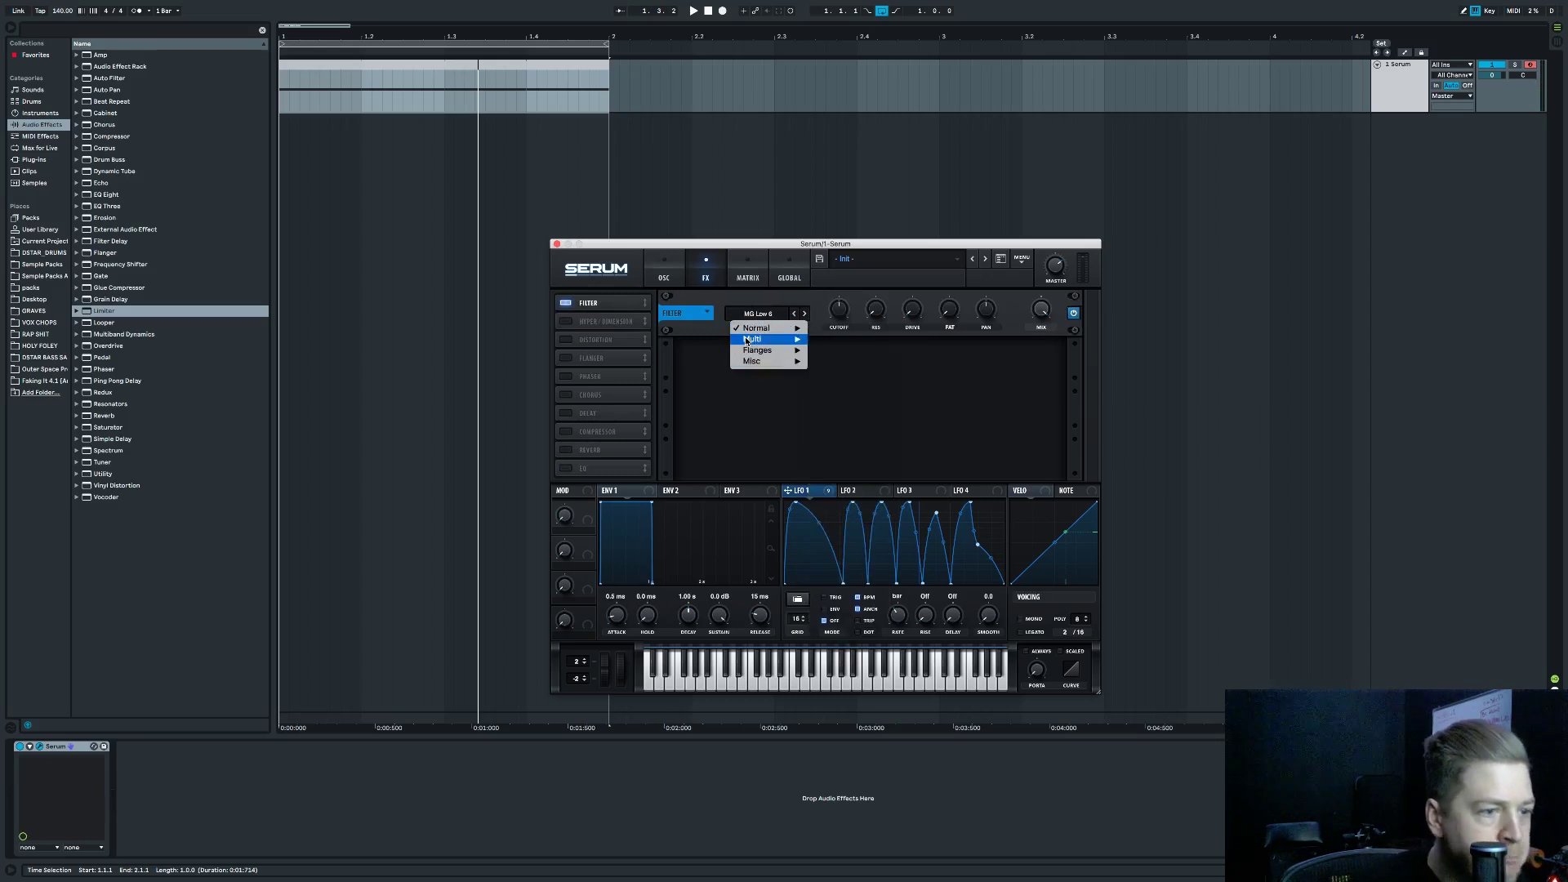
pyautogui.moveTo(757, 329)
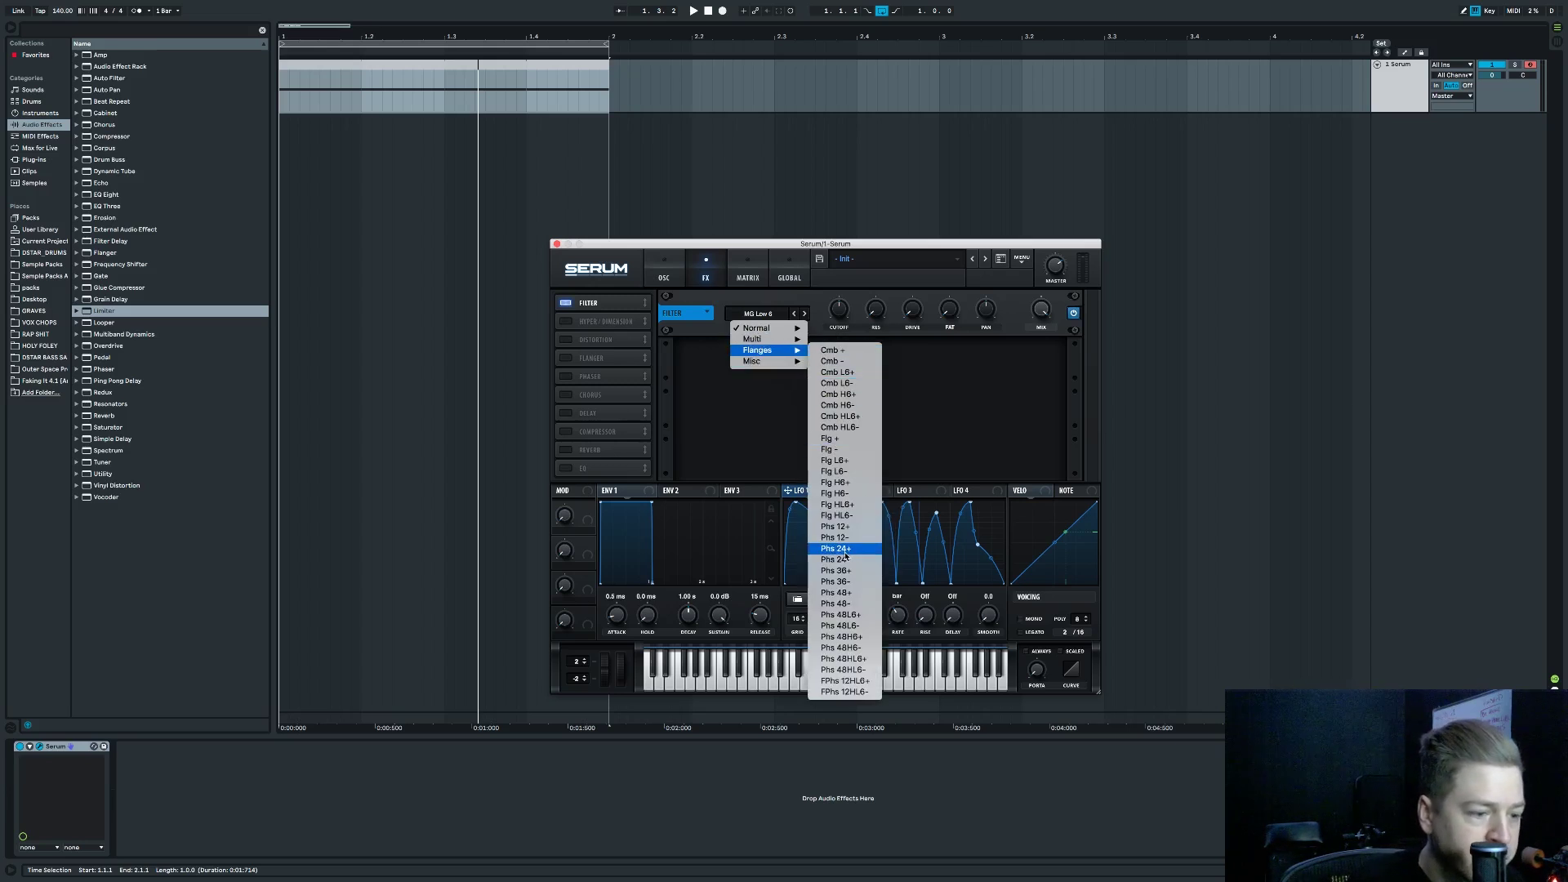
pyautogui.click(833, 351)
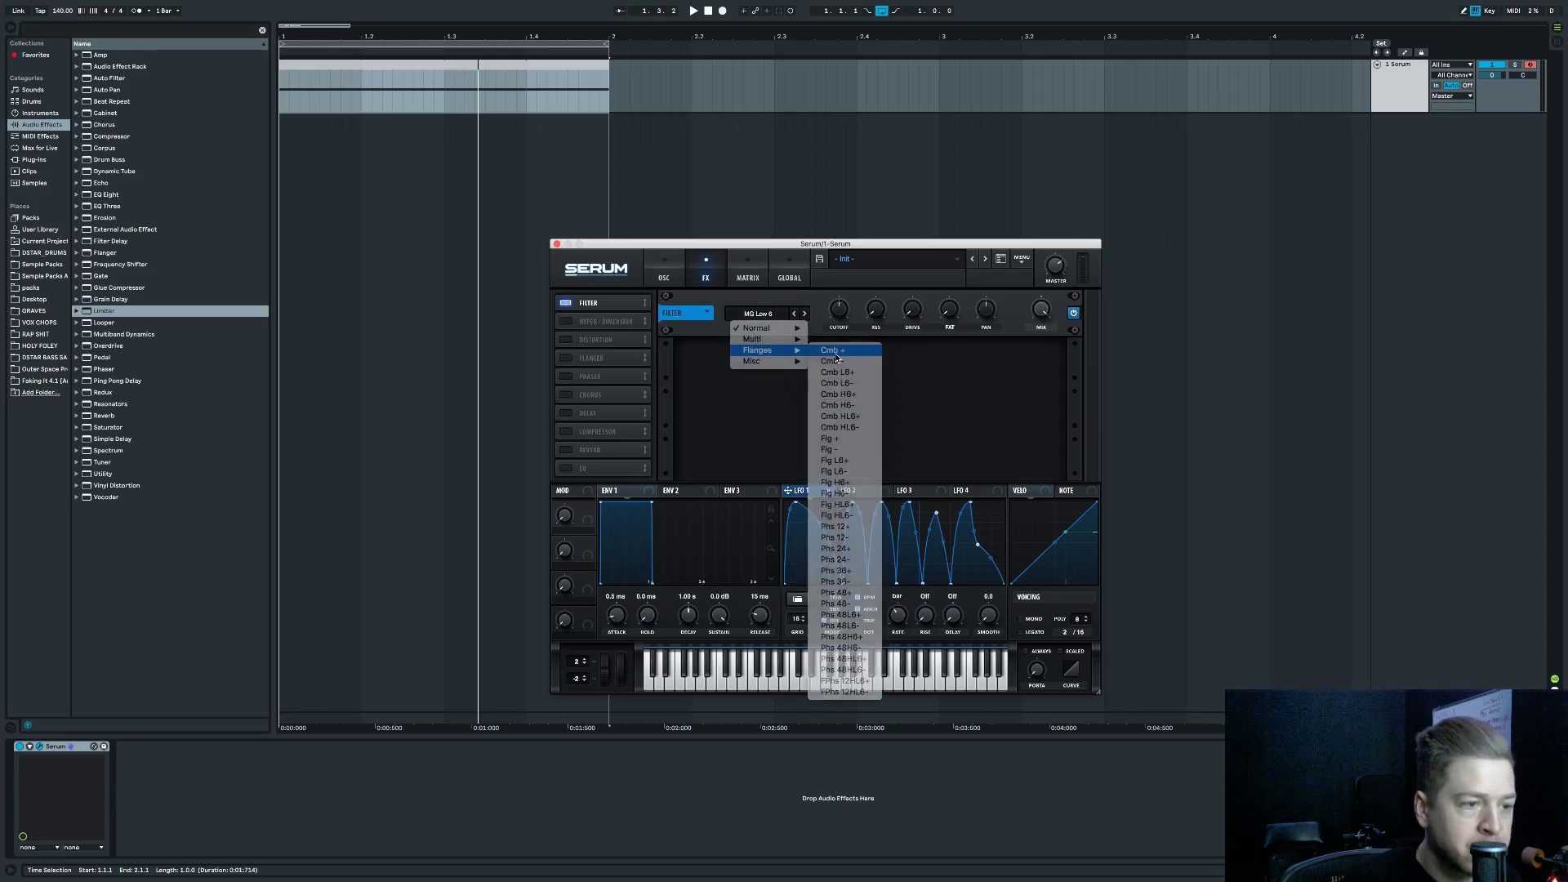
pyautogui.moveTo(867, 318); pyautogui.dragTo(889, 215)
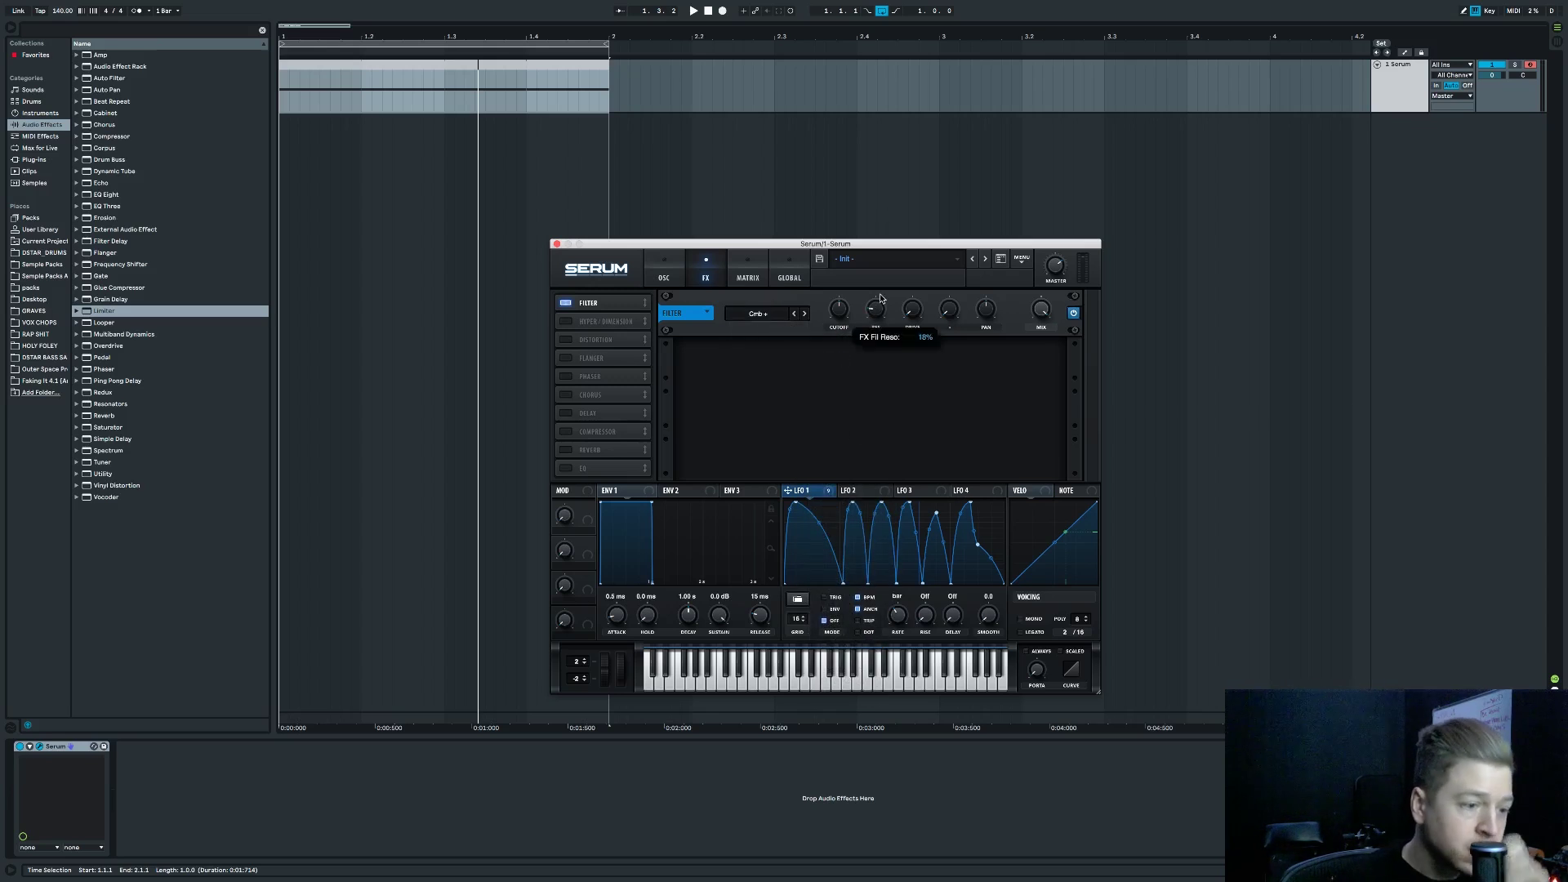
# Assign the Note modulation source to the effects filter's cutoff and audition it with several notes.
pyautogui.moveTo(1073, 489); pyautogui.dragTo(839, 309)
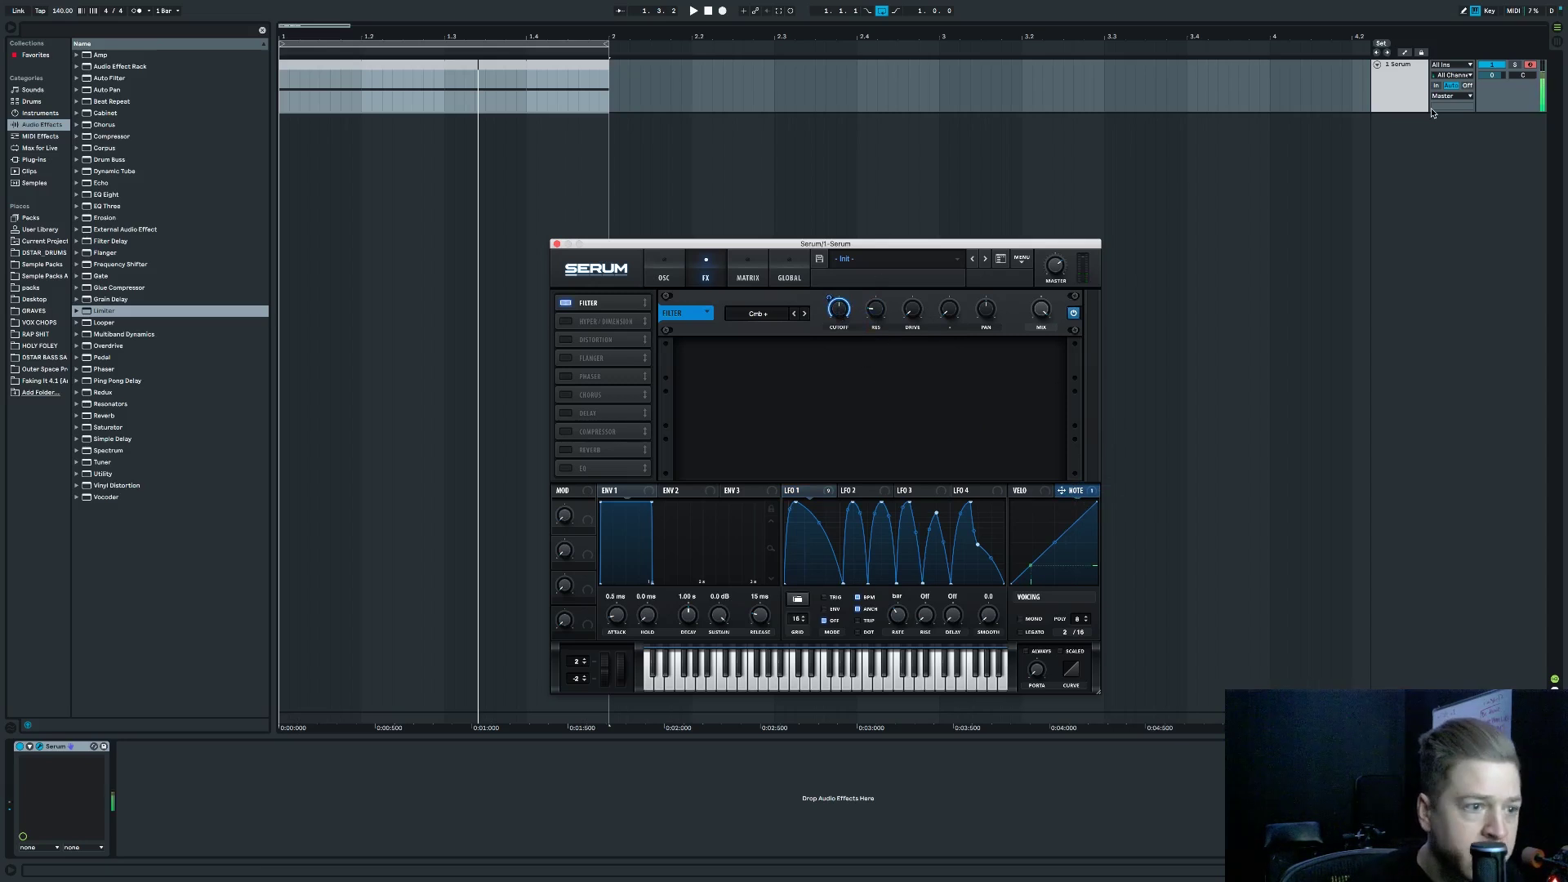
pyautogui.press('k')
pyautogui.press('x')
pyautogui.press('x')
pyautogui.press('s')
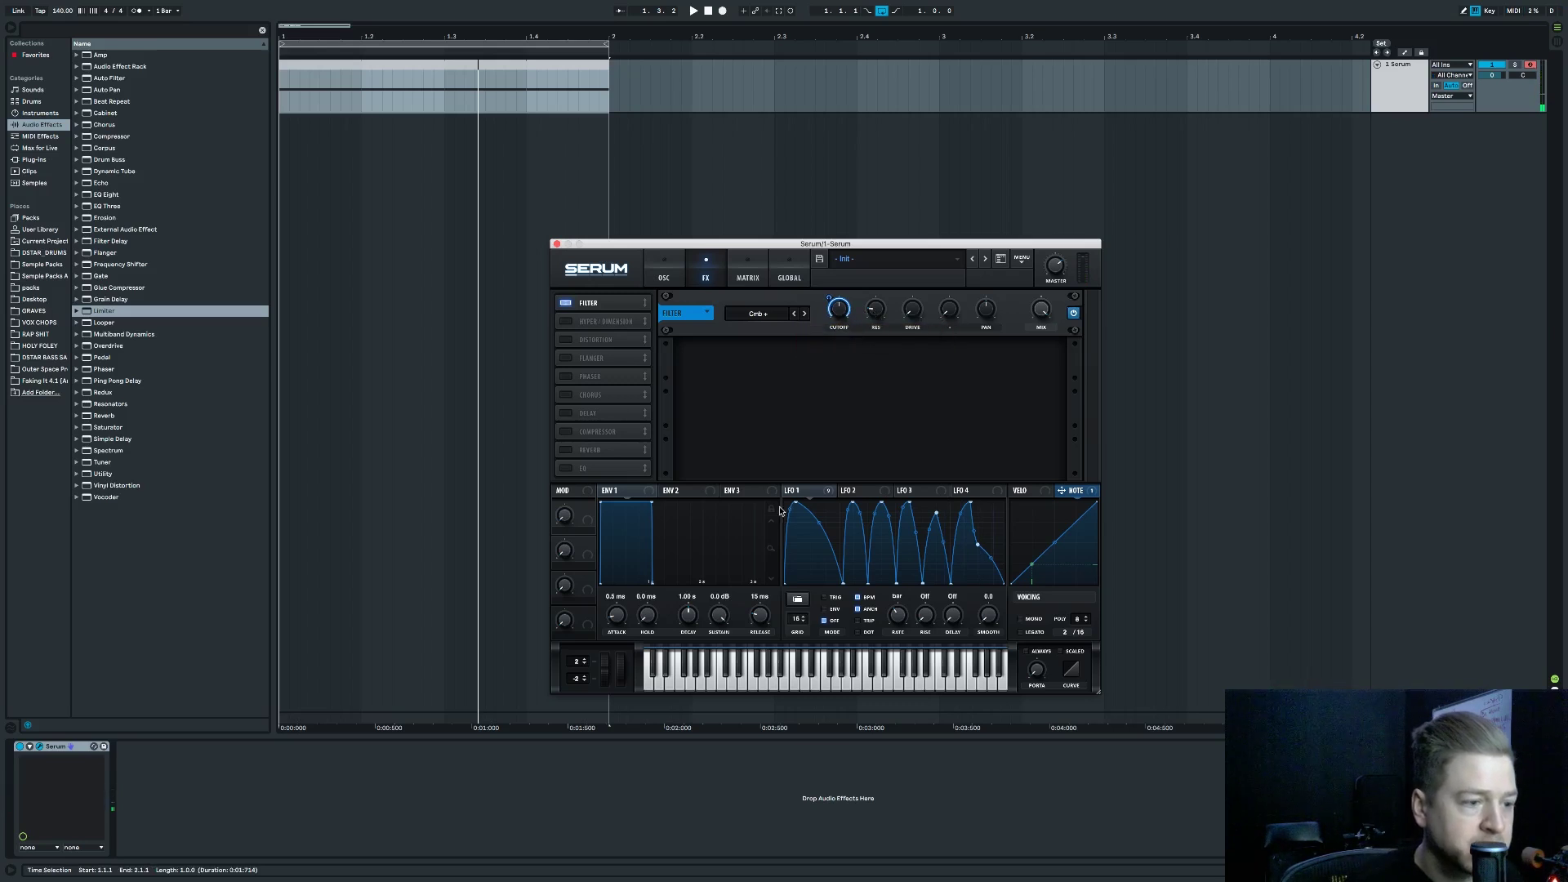
# Raise the comb filter's resonance and audition notes in different octaves.
pyautogui.moveTo(870, 317); pyautogui.dragTo(891, 245)
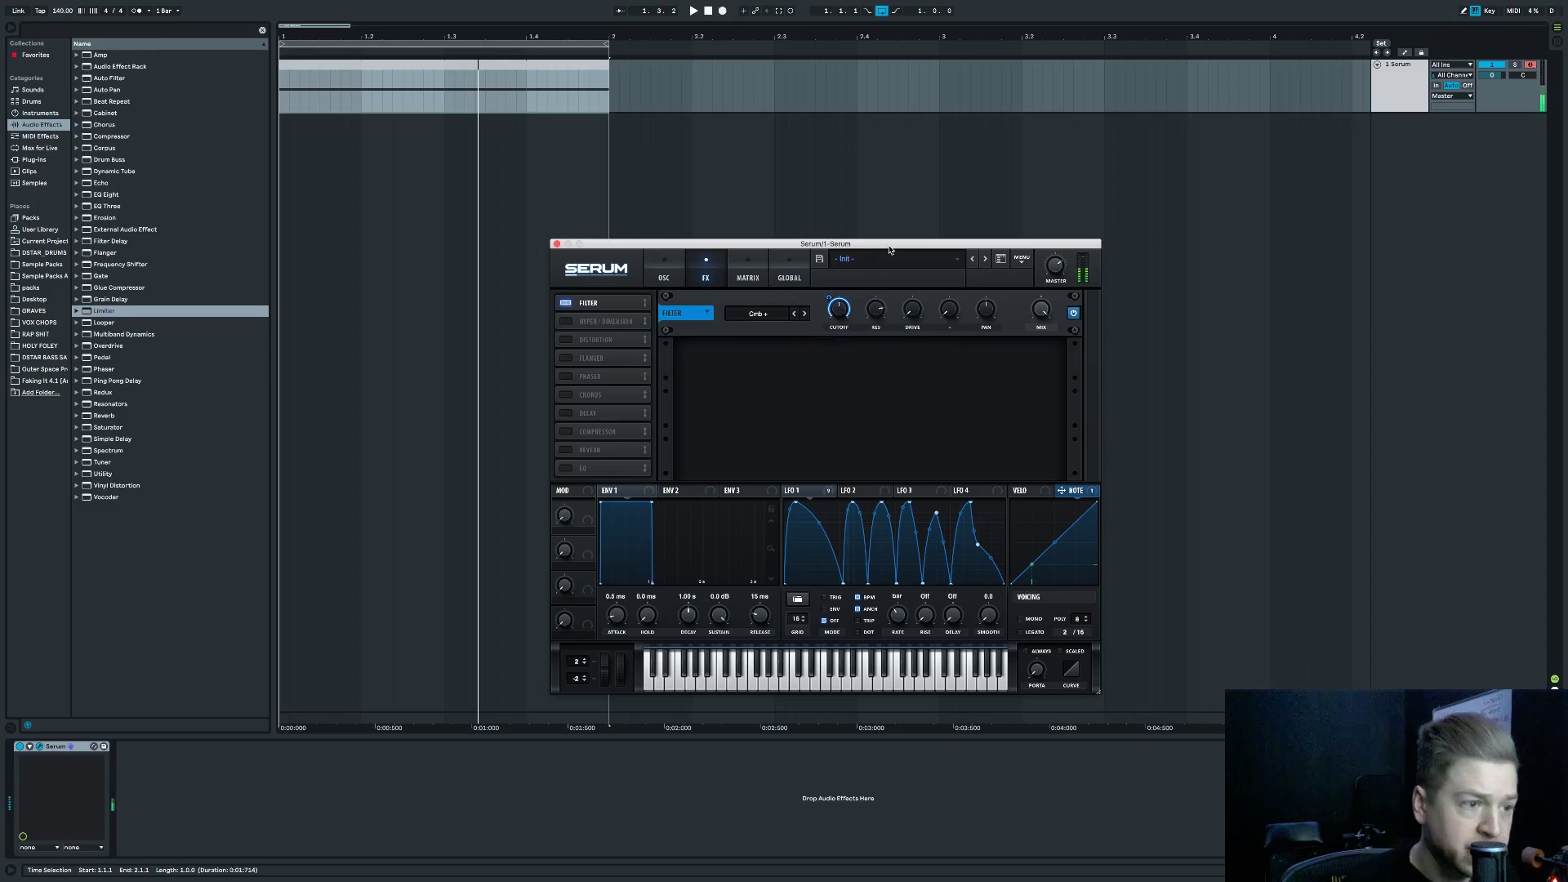
pyautogui.press('z')
pyautogui.press('a')
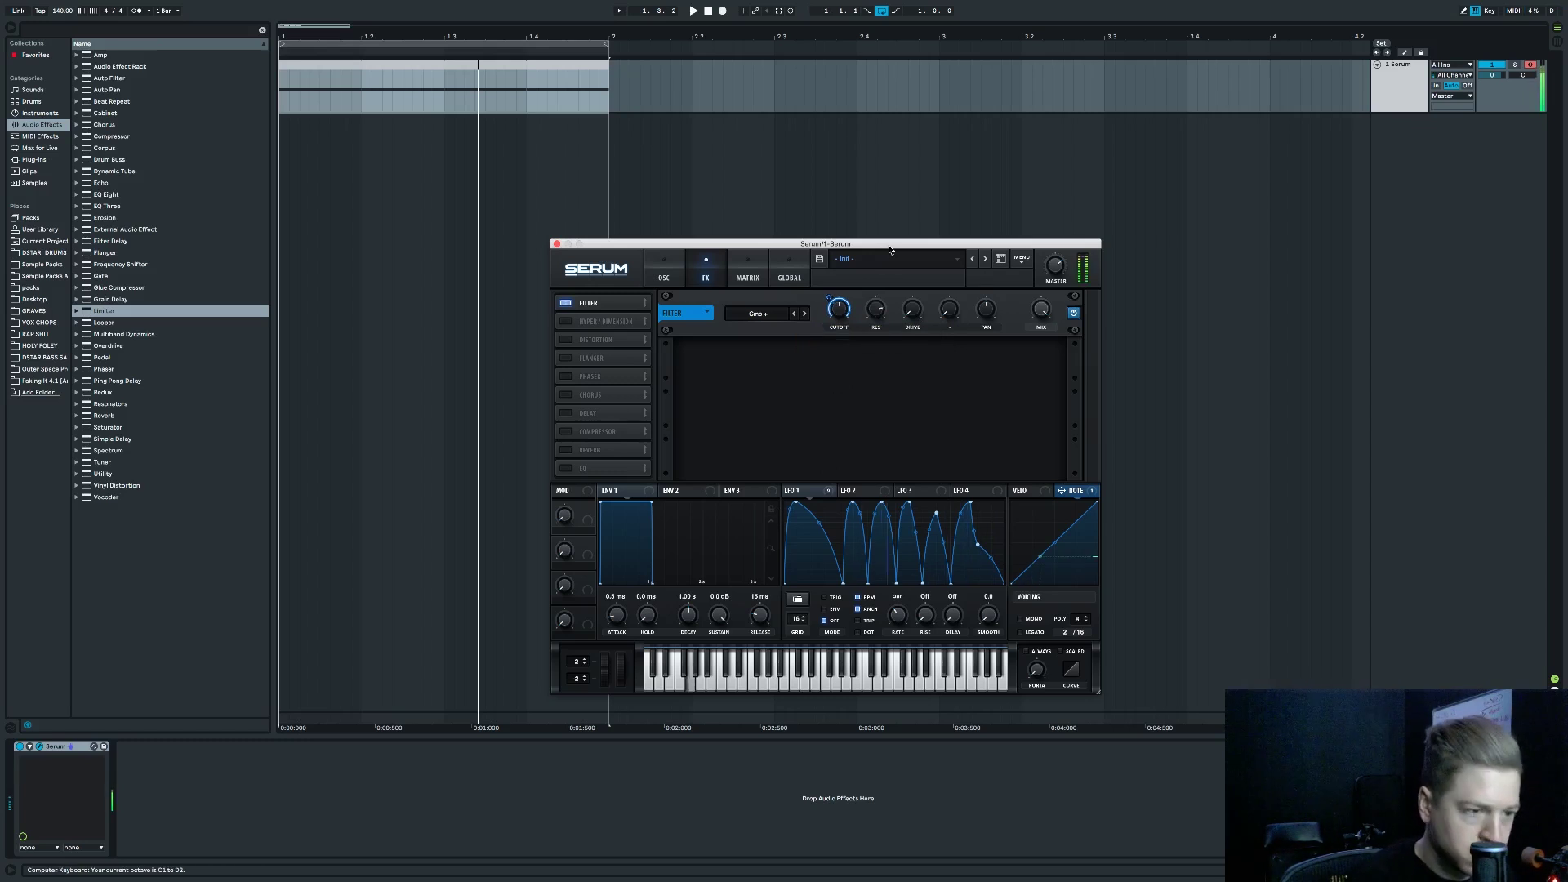
pyautogui.press('s')
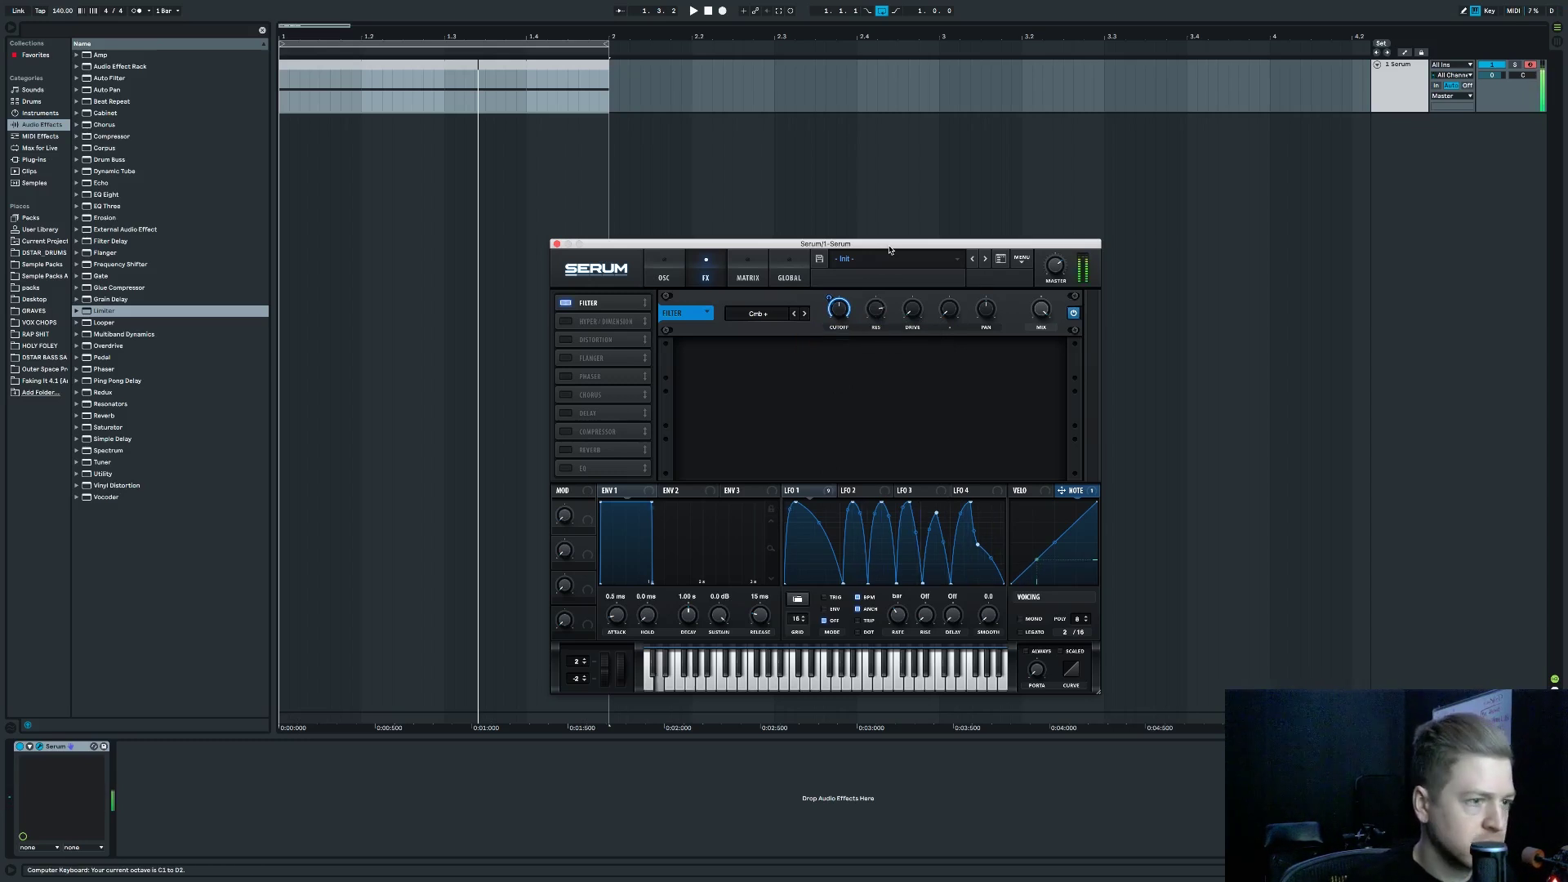
pyautogui.press('z')
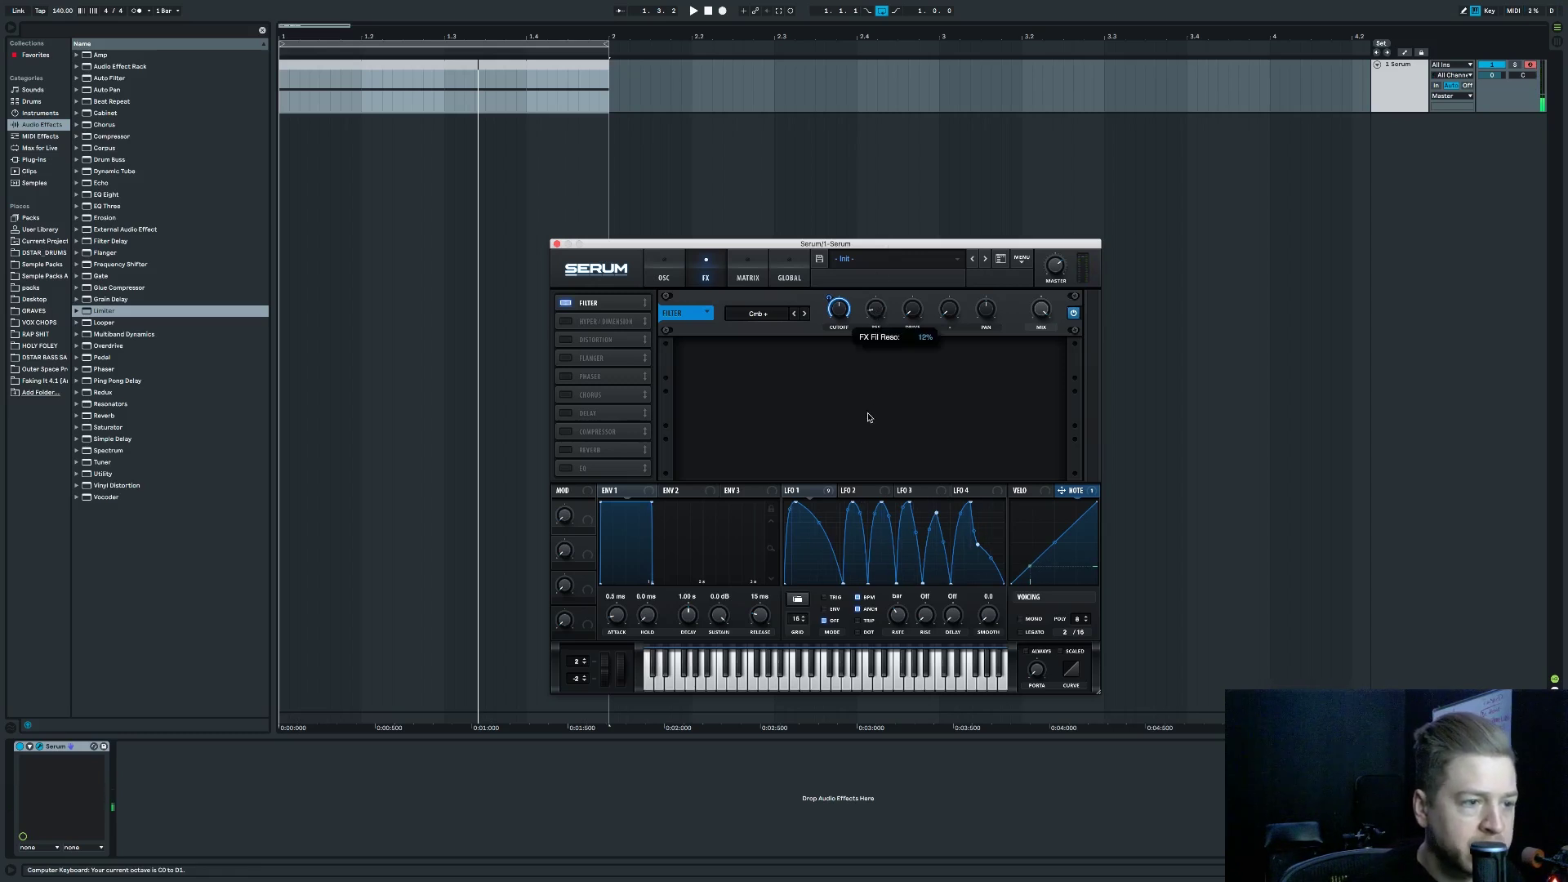
# Assign LFO 1 to the effects filter's resonance and mix.
pyautogui.moveTo(821, 487); pyautogui.dragTo(875, 310)
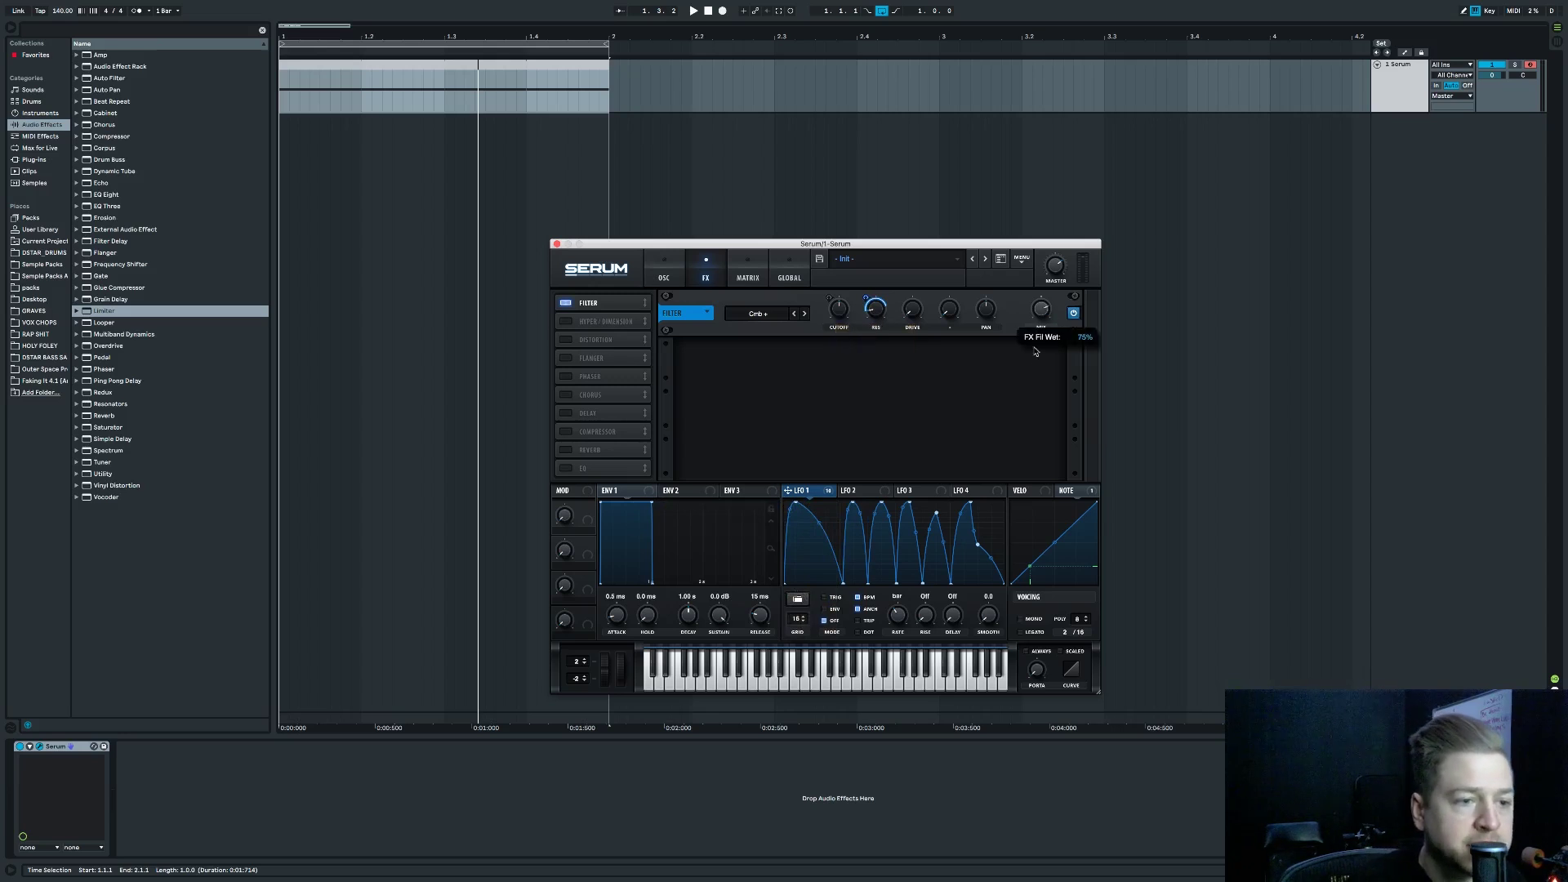
pyautogui.moveTo(789, 490); pyautogui.dragTo(1041, 310)
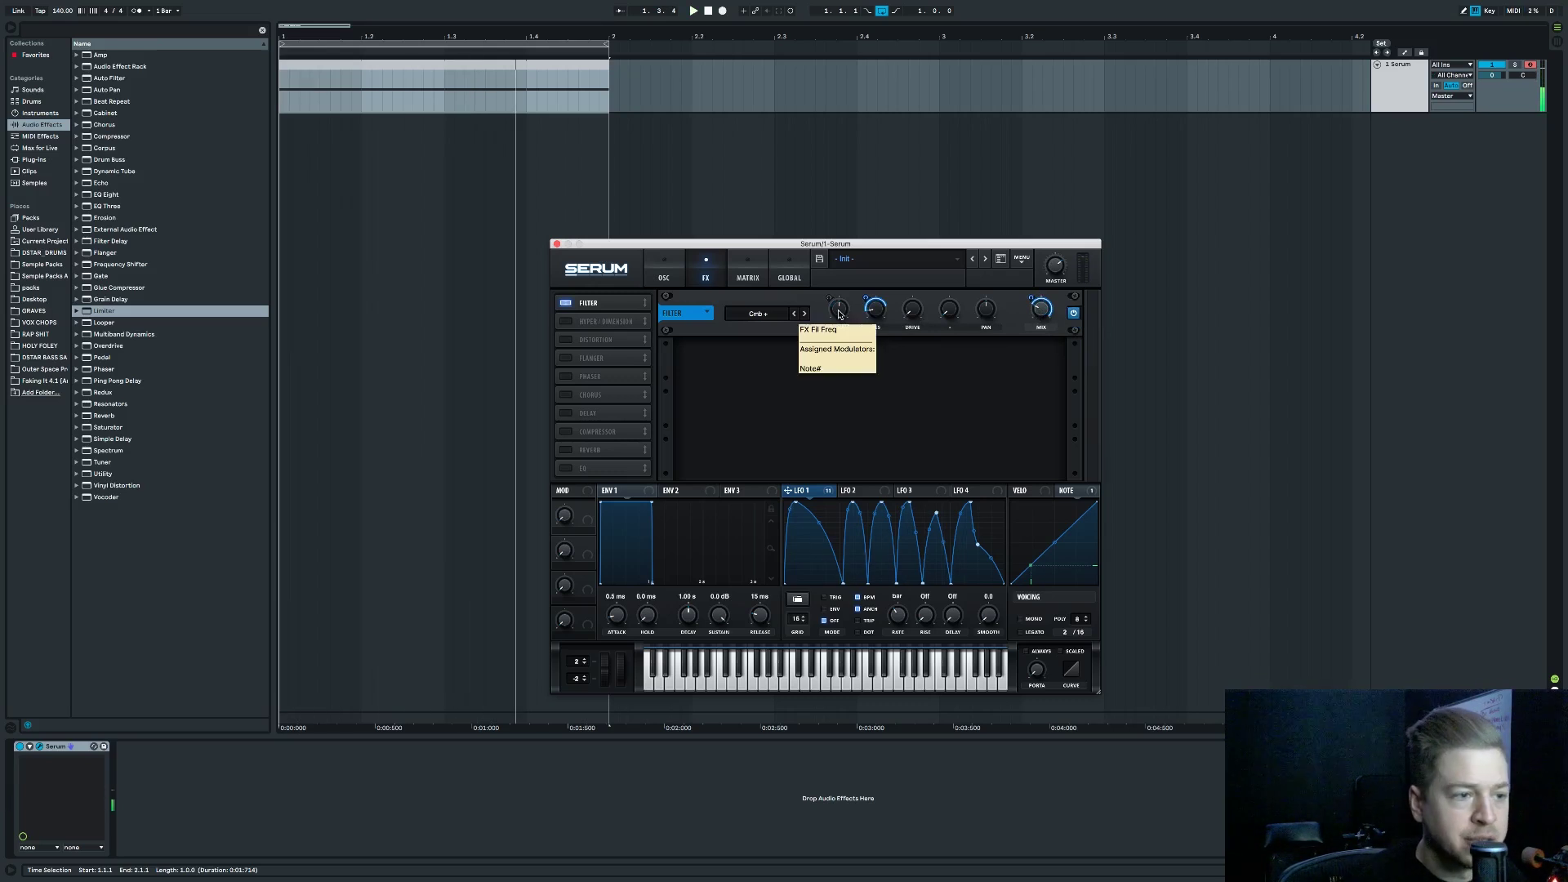
# Play the loop and adjust the Cmb + filter's cutoff while listening.
pyautogui.press('space')
pyautogui.press('space')
pyautogui.press('space')
pyautogui.moveTo(839, 314)
pyautogui.mouseDown()
pyautogui.moveTo(842, 295)
pyautogui.moveTo(848, 318)
pyautogui.mouseUp()
pyautogui.moveTo(847, 308)
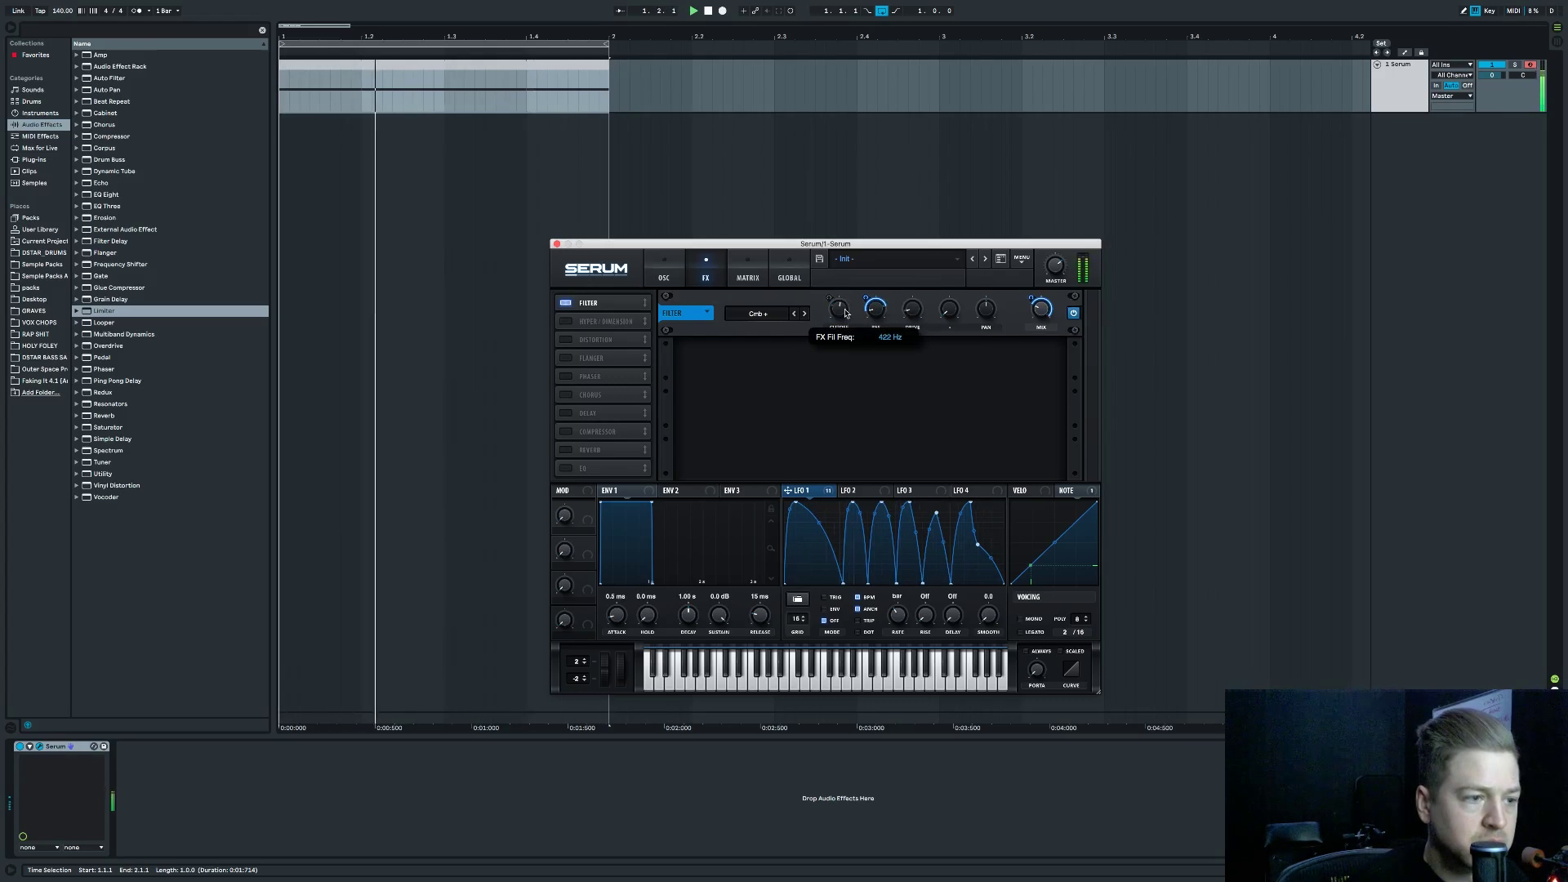
# Switch the effects filter type to Cmb - and adjust its cutoff during playback.
pyautogui.click(804, 316)
pyautogui.press('space')
pyautogui.moveTo(839, 308)
pyautogui.mouseDown()
pyautogui.moveTo(846, 289)
pyautogui.moveTo(842, 306)
pyautogui.mouseUp()
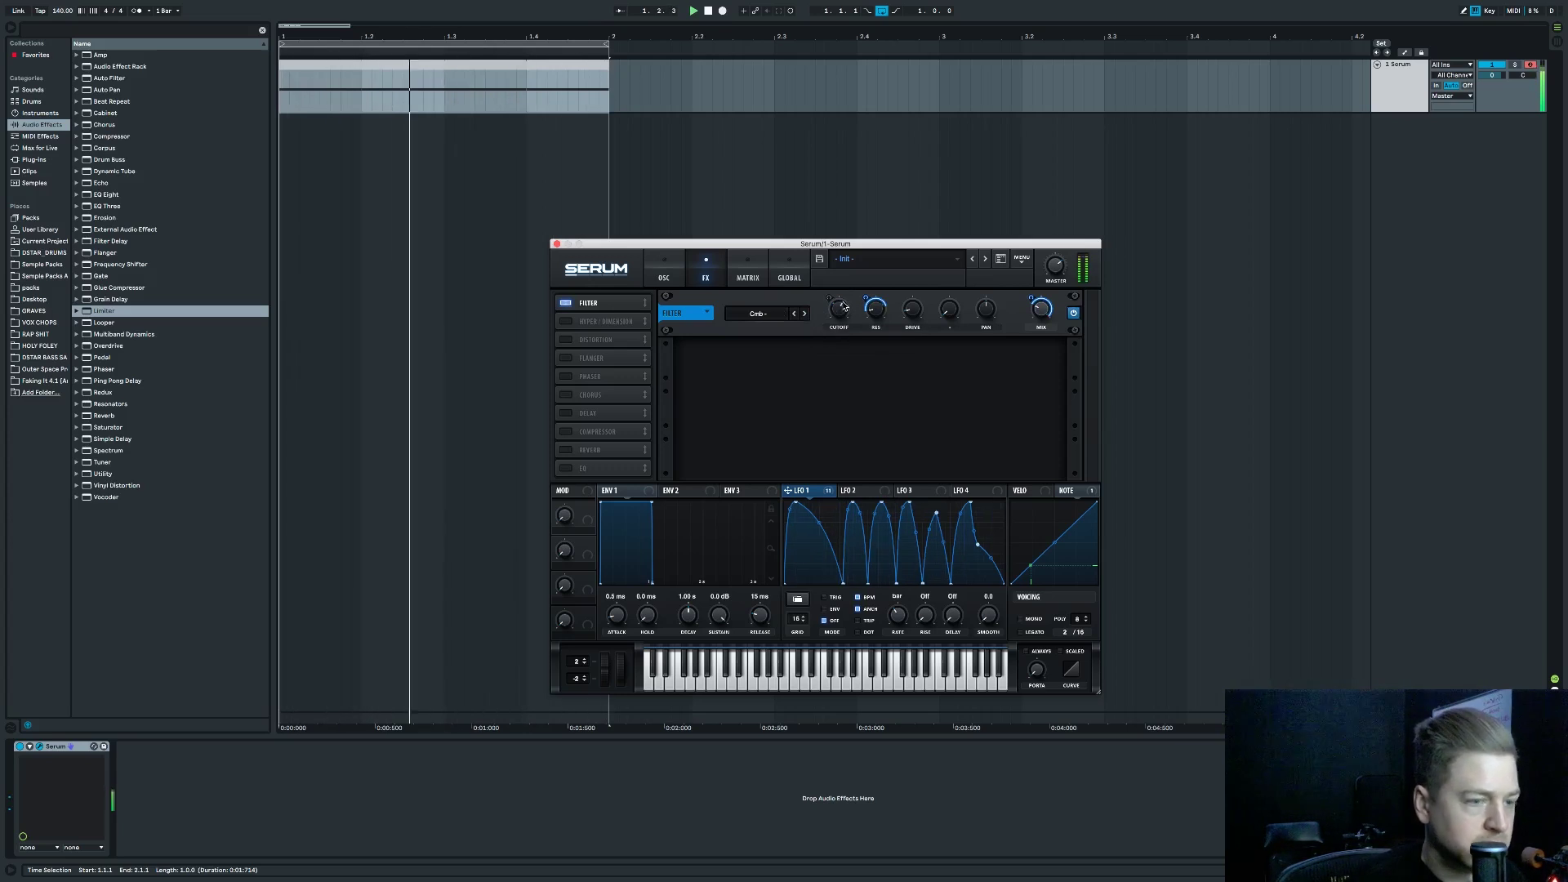
pyautogui.moveTo(842, 314)
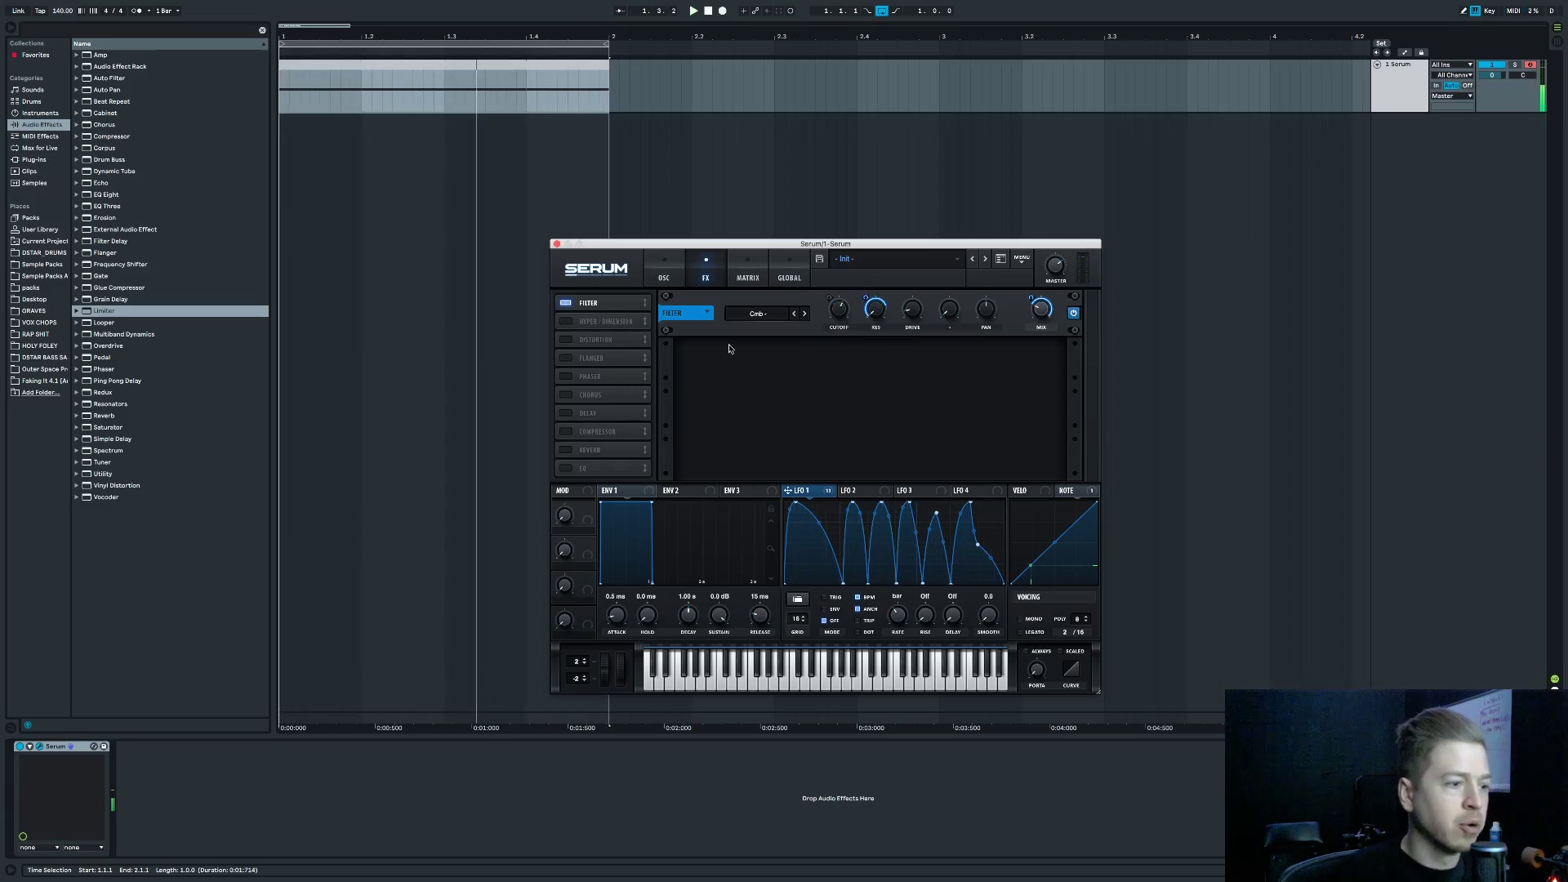
# Try an EQ effect with a low cut and a high cut alongside the comb filter, and remove it.
pyautogui.click(663, 270)
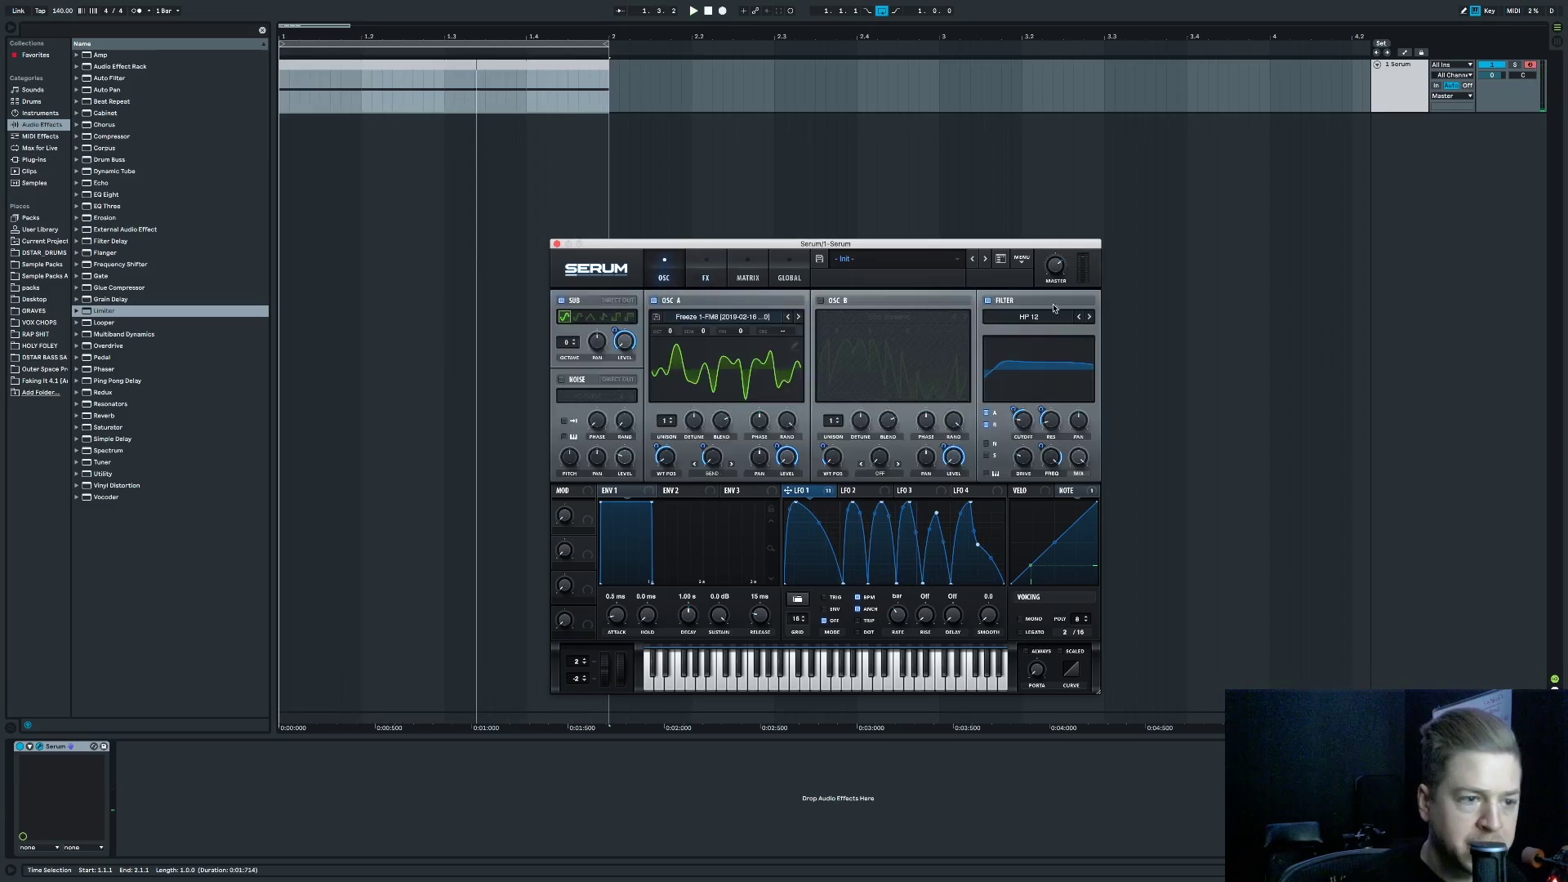
pyautogui.click(701, 273)
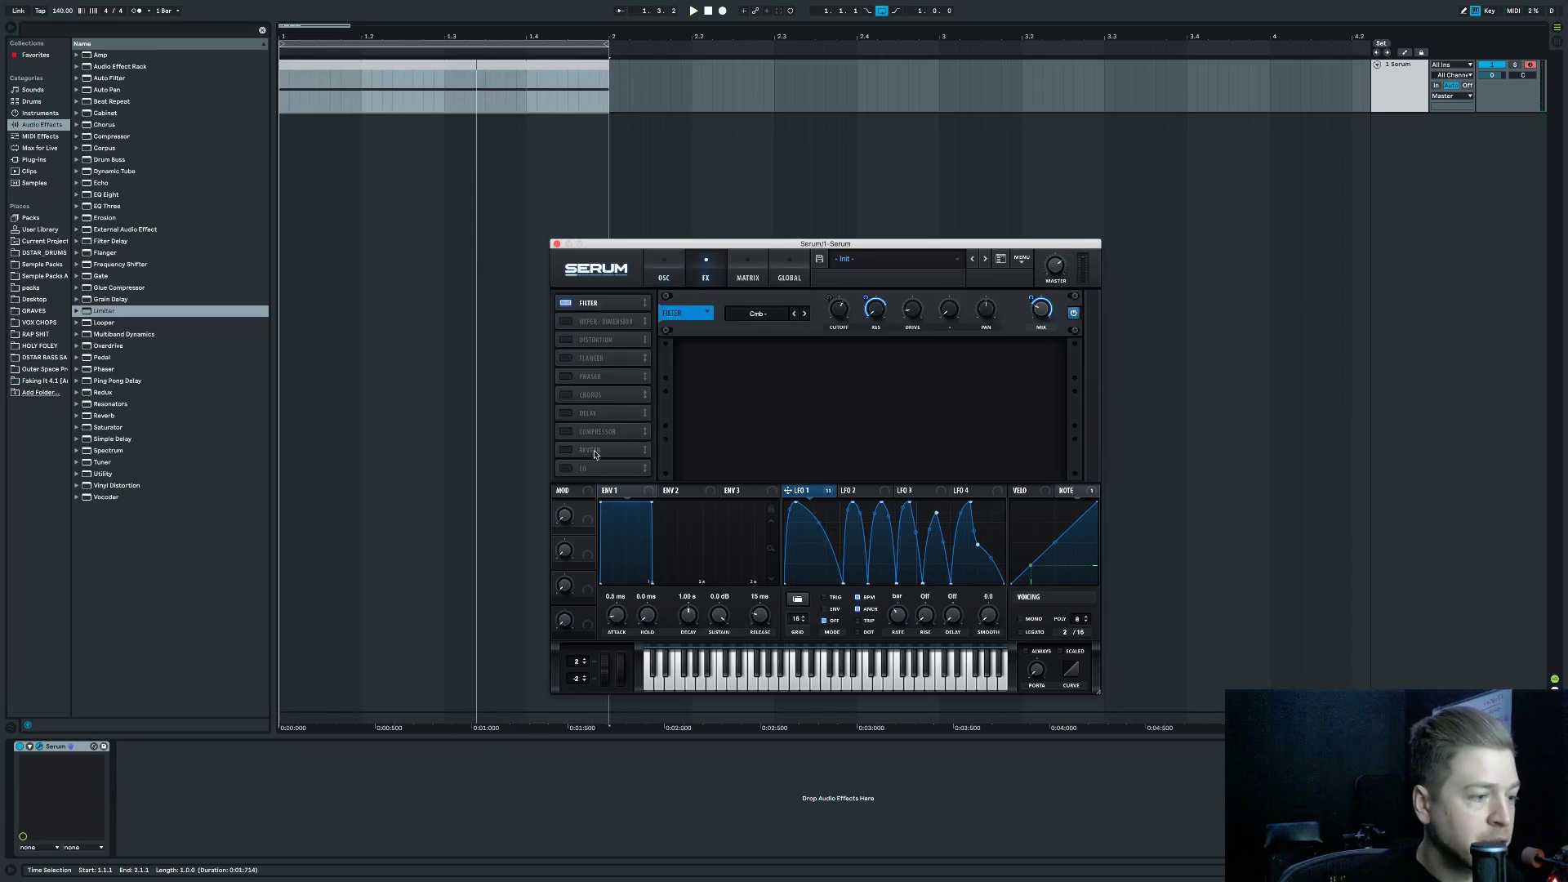
pyautogui.click(568, 468)
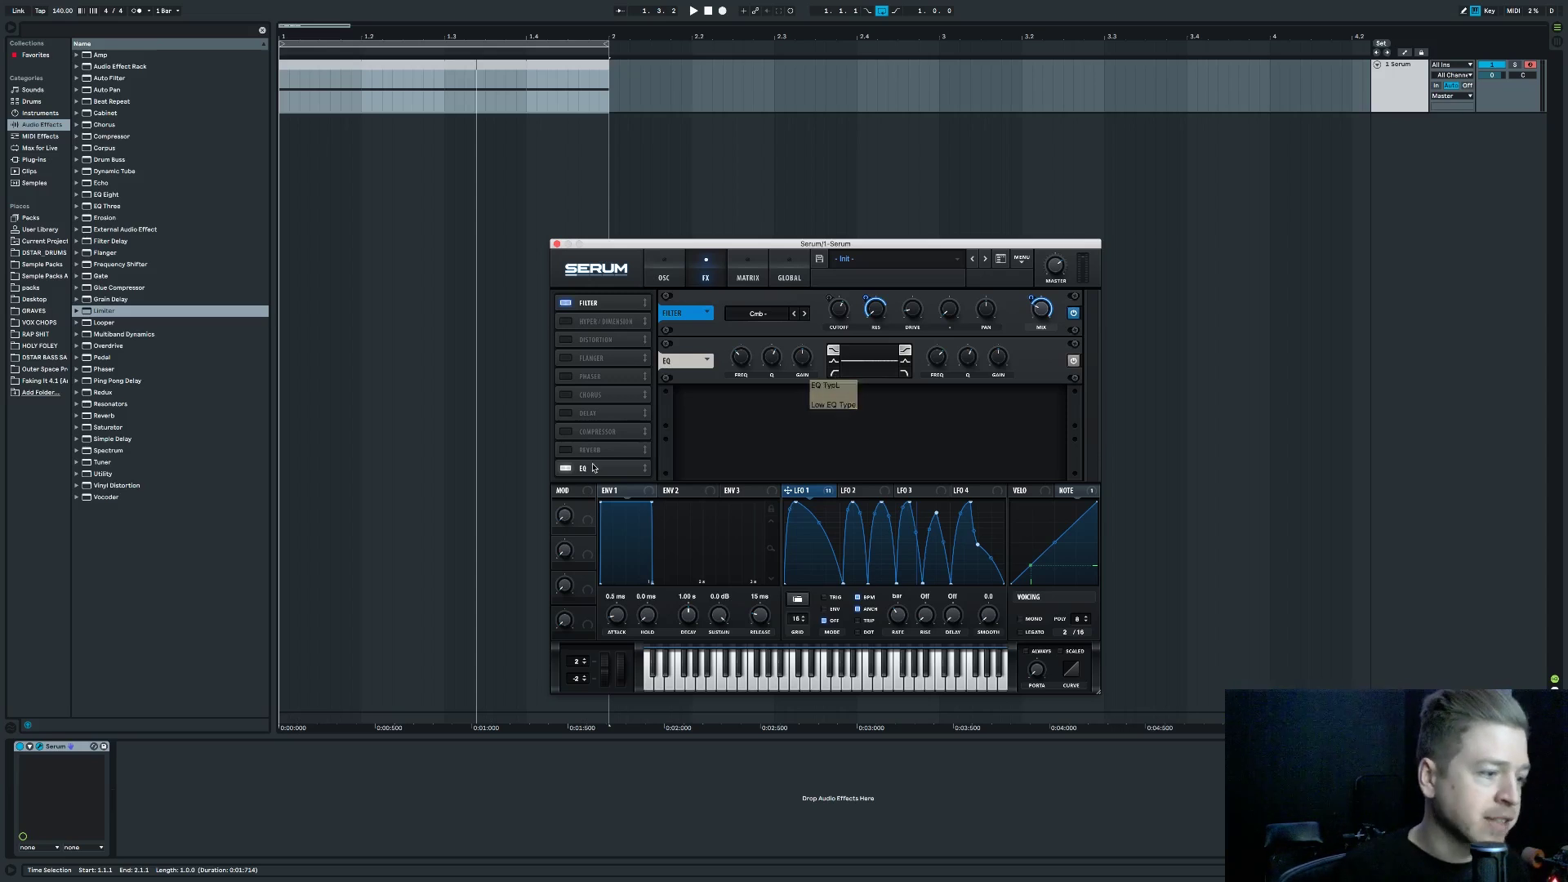
pyautogui.click(663, 272)
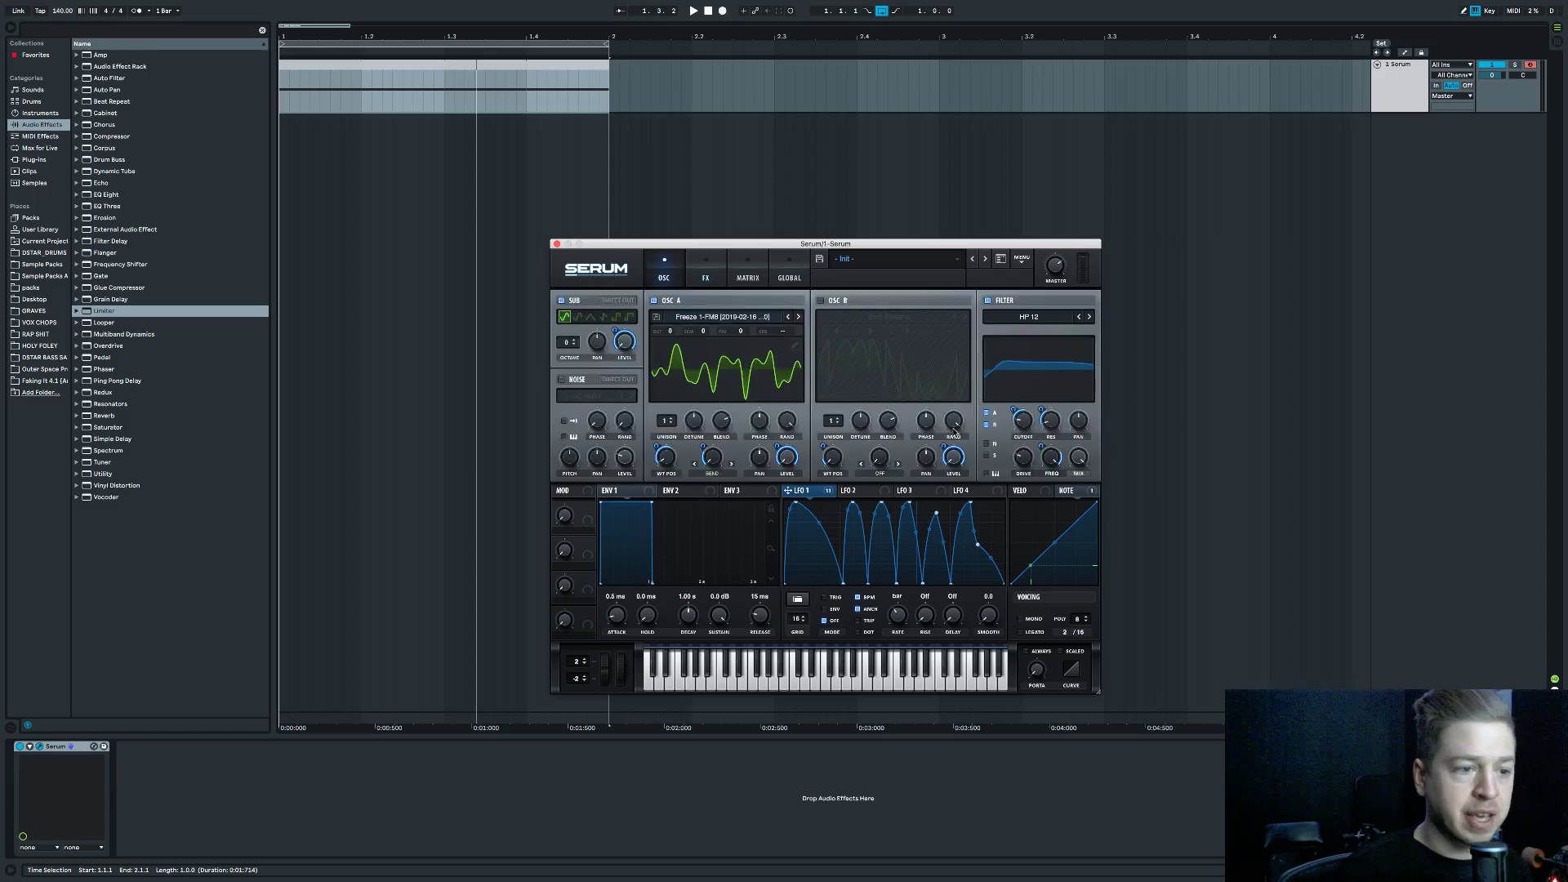
pyautogui.click(697, 278)
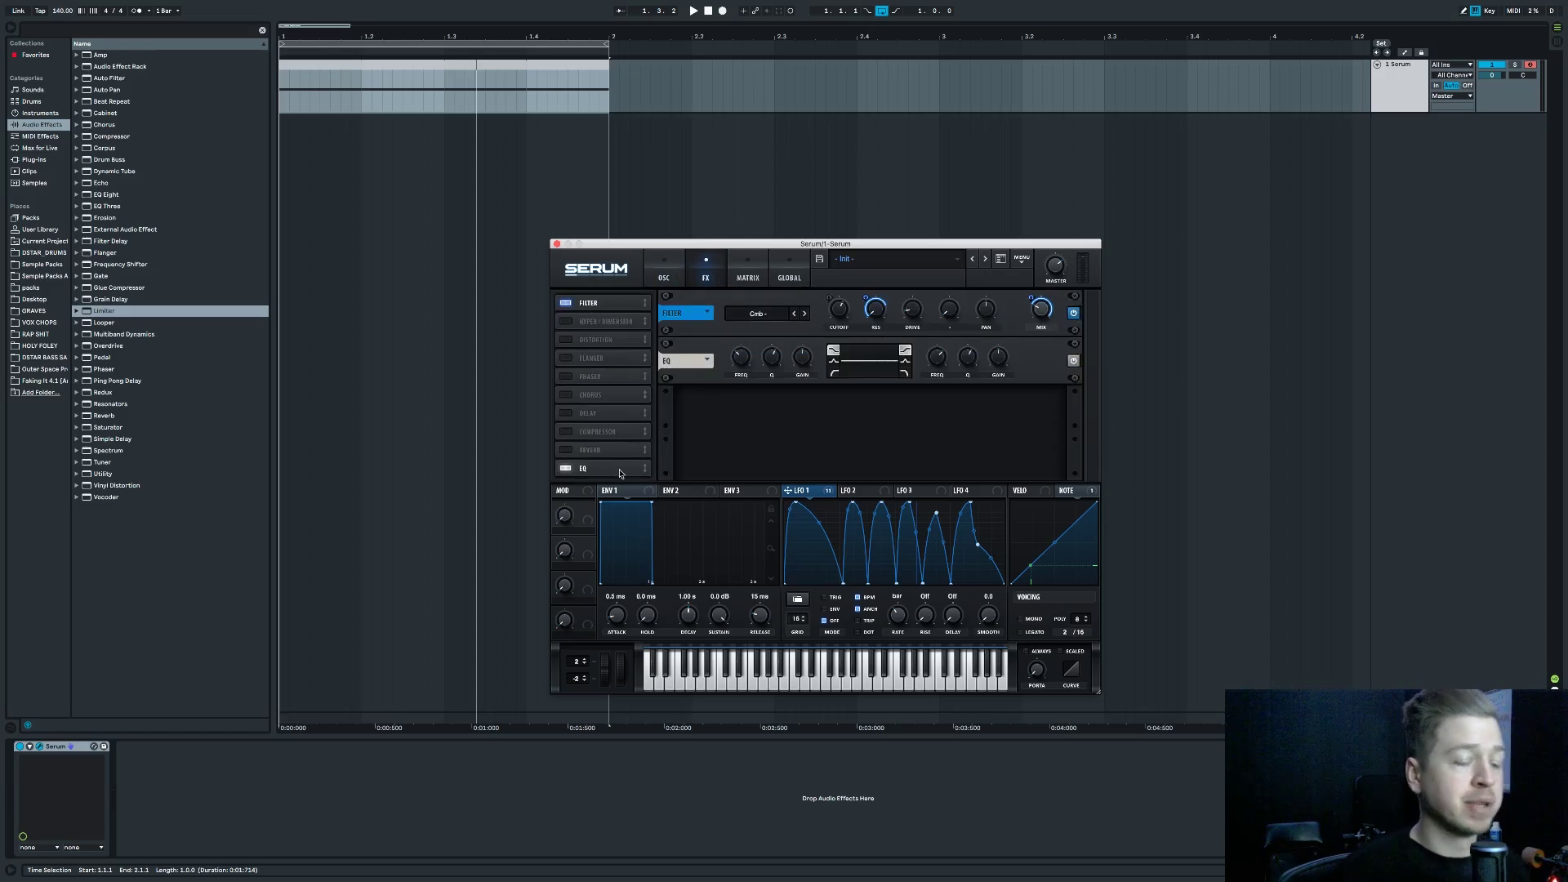
pyautogui.click(834, 373)
pyautogui.moveTo(740, 364)
pyautogui.mouseDown()
pyautogui.moveTo(745, 344)
pyautogui.moveTo(753, 380)
pyautogui.mouseUp()
pyautogui.press('space')
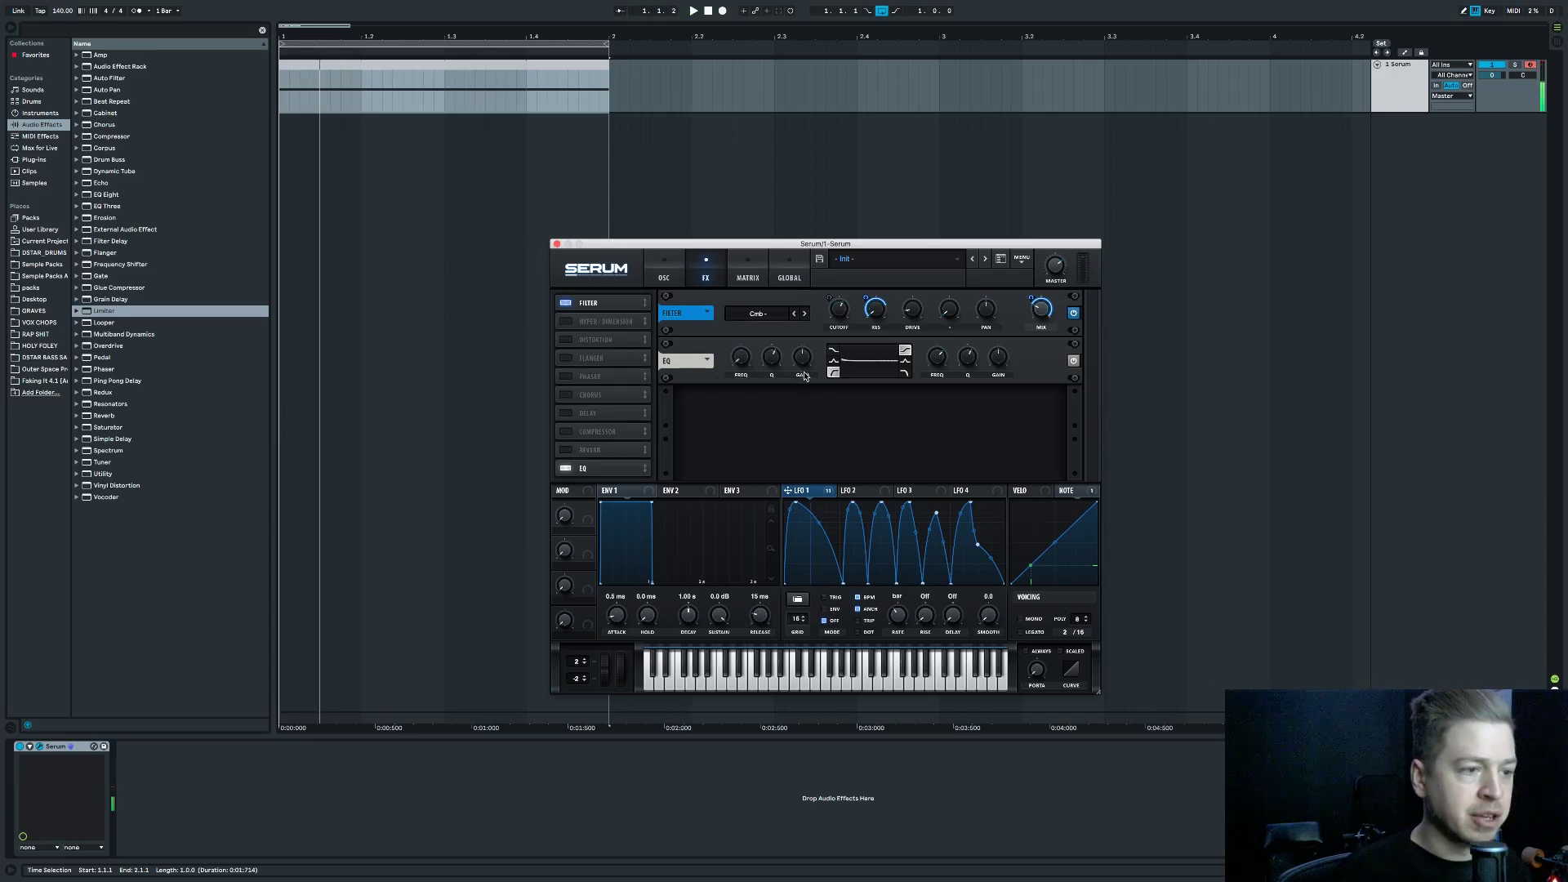
pyautogui.click(905, 372)
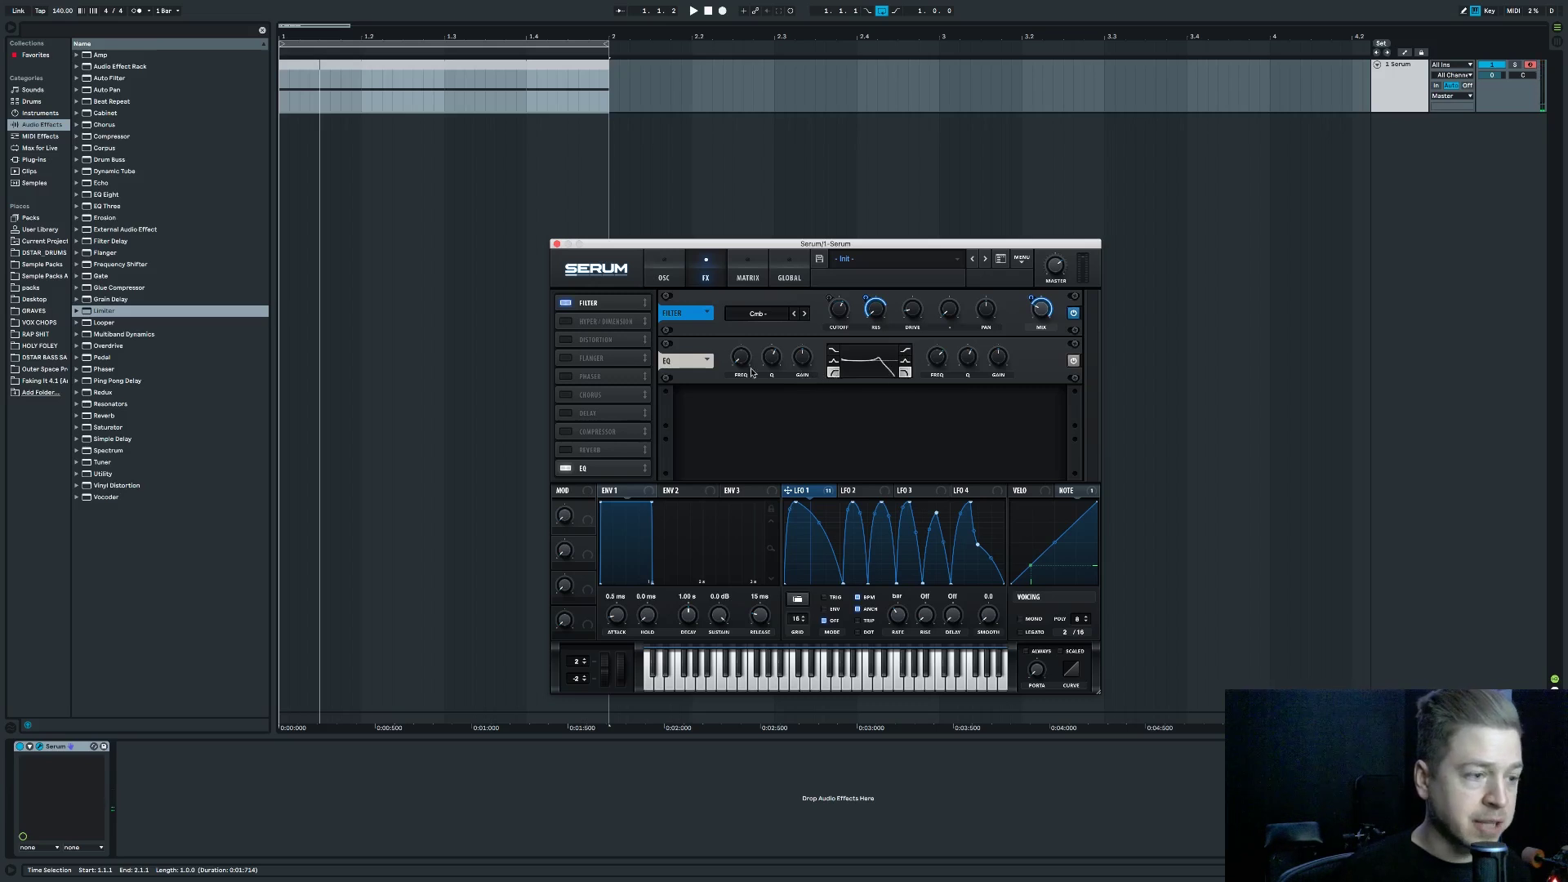
pyautogui.click(566, 469)
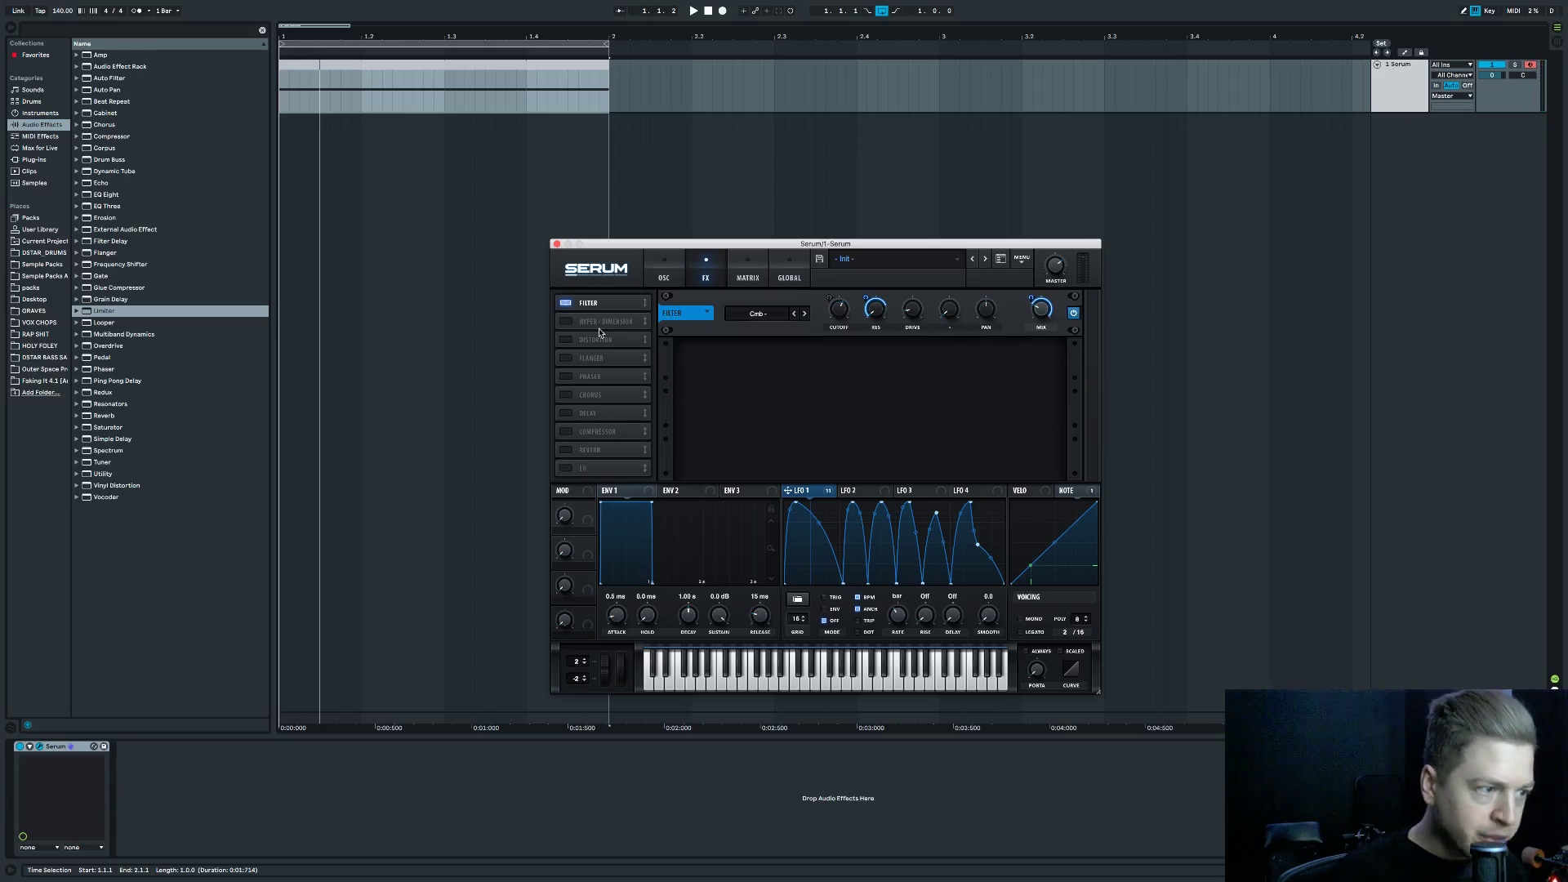
# Change the effects filter to the flanges type Cmb H6+.
pyautogui.click(759, 313)
pyautogui.moveTo(759, 350)
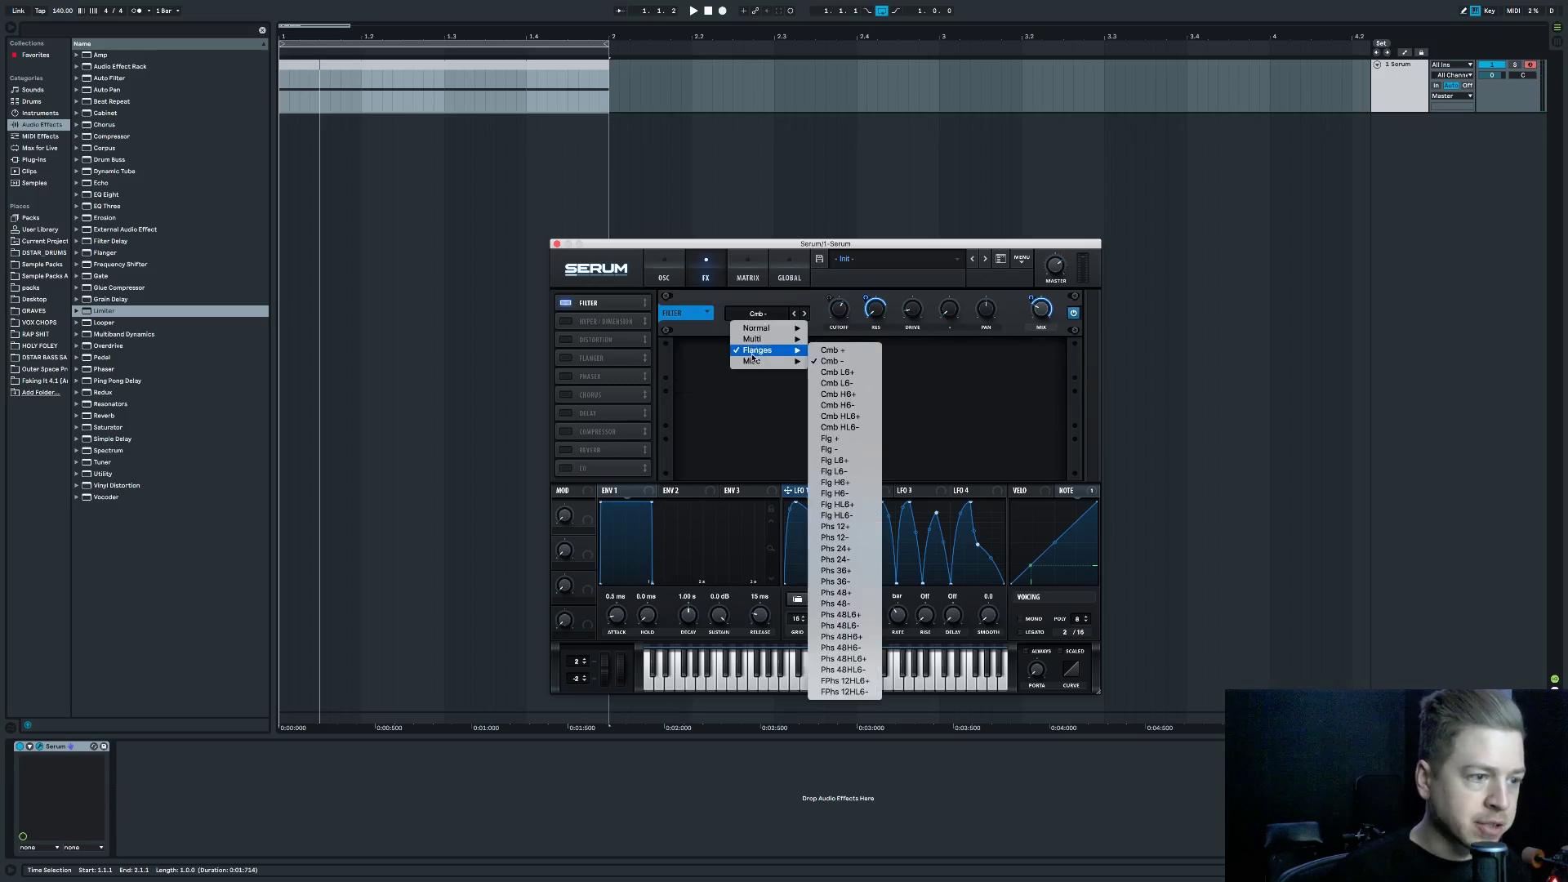
pyautogui.click(838, 394)
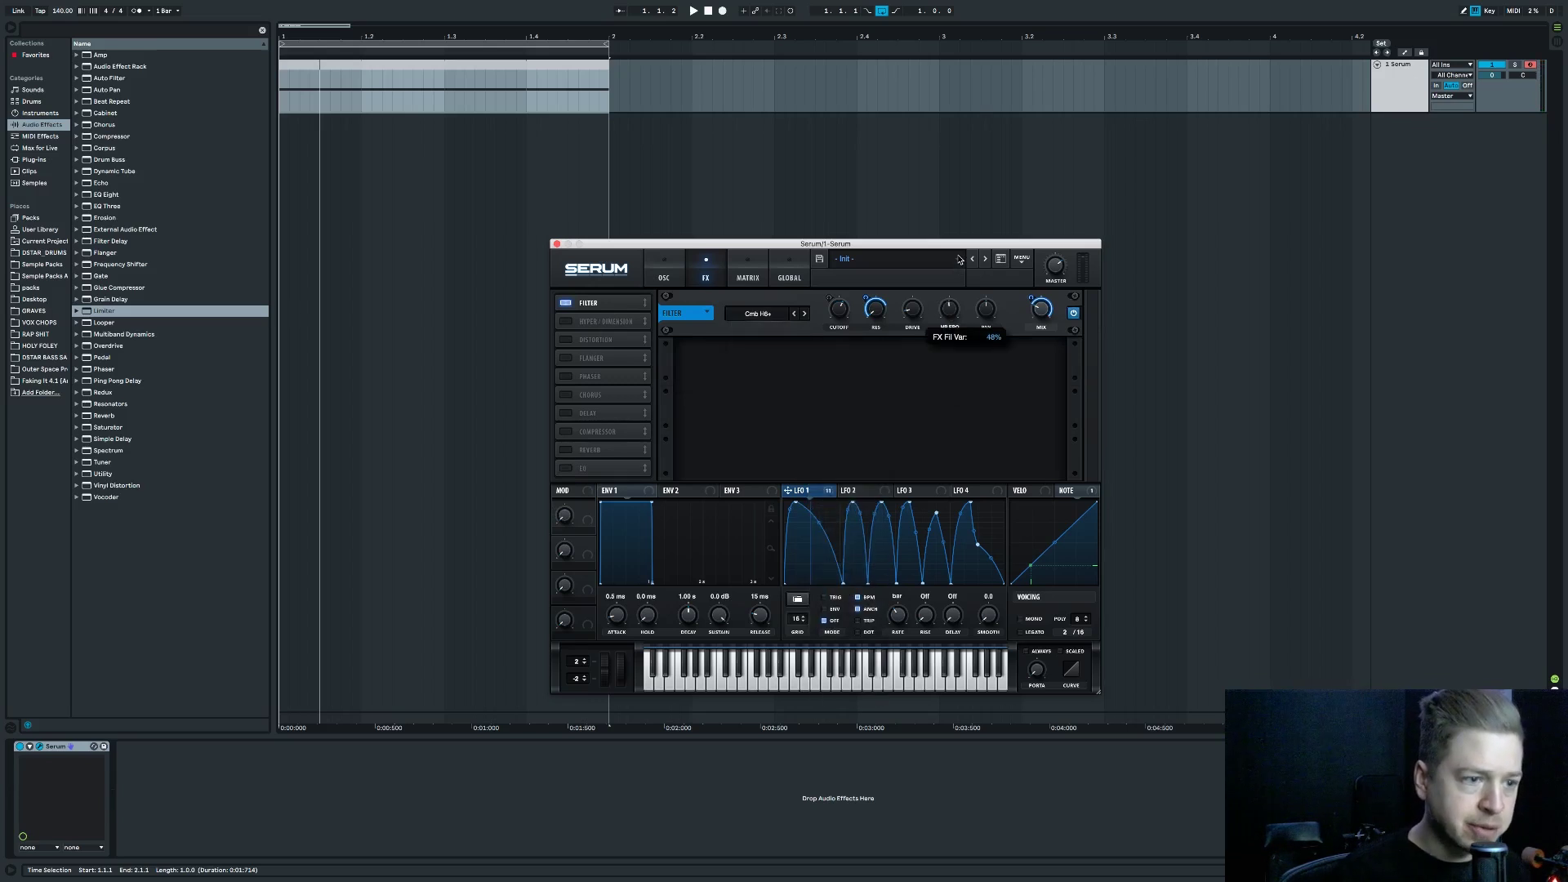
# Adjust the Cmb H6+ filter's cutoff and high-pass frequency during playback.
pyautogui.press('space')
pyautogui.moveTo(847, 307)
pyautogui.moveTo(847, 307); pyautogui.dragTo(846, 319)
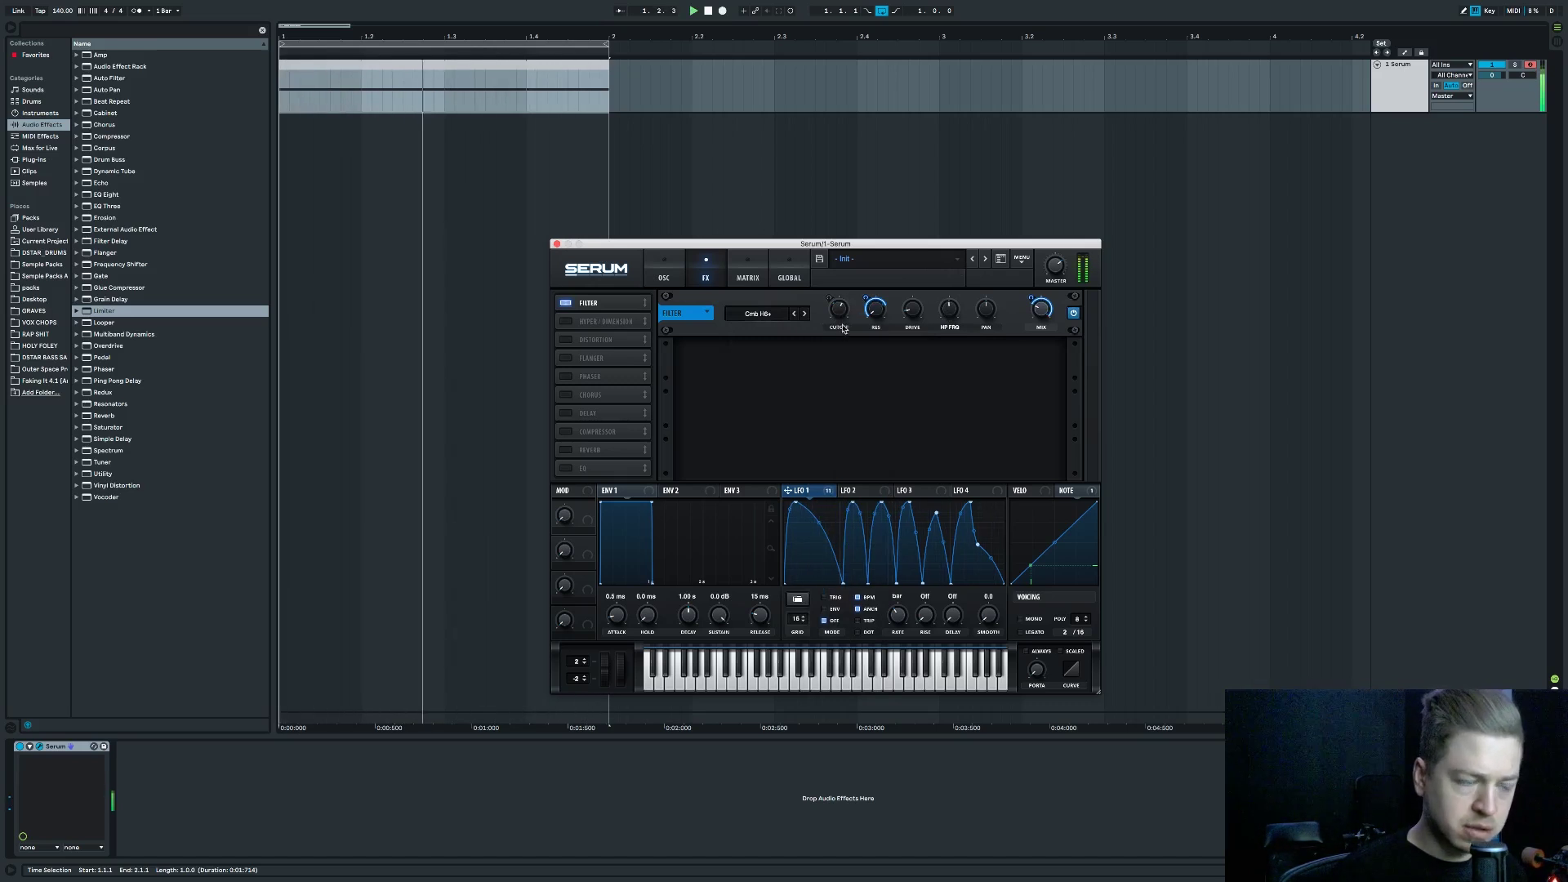
pyautogui.moveTo(841, 316)
pyautogui.mouseDown()
pyautogui.moveTo(844, 330)
pyautogui.moveTo(840, 315)
pyautogui.mouseUp()
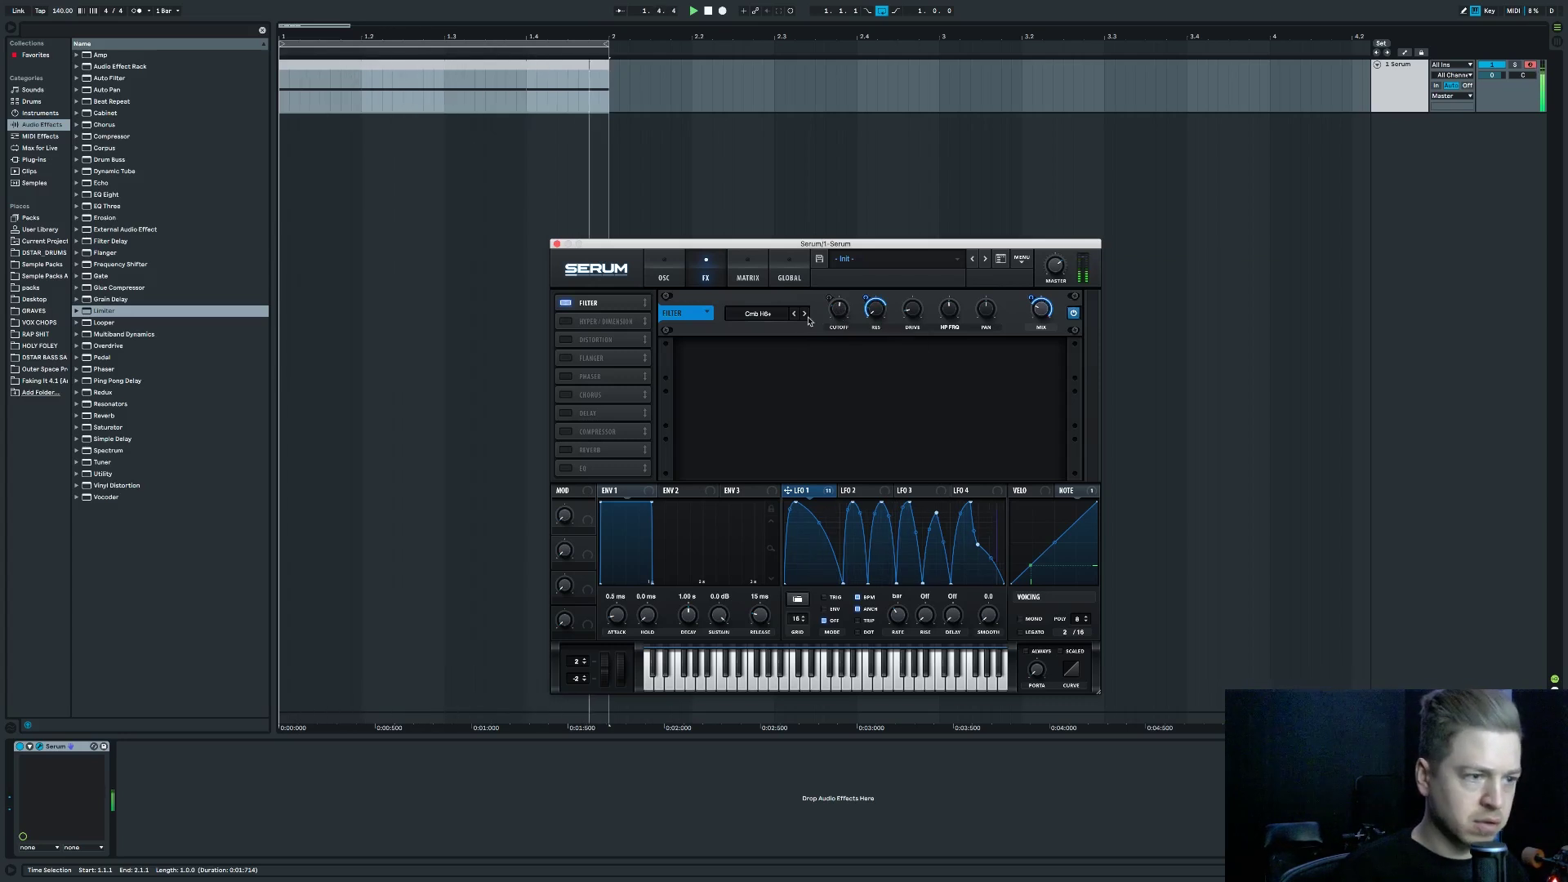
pyautogui.moveTo(941, 314)
pyautogui.moveTo(940, 313); pyautogui.dragTo(950, 388)
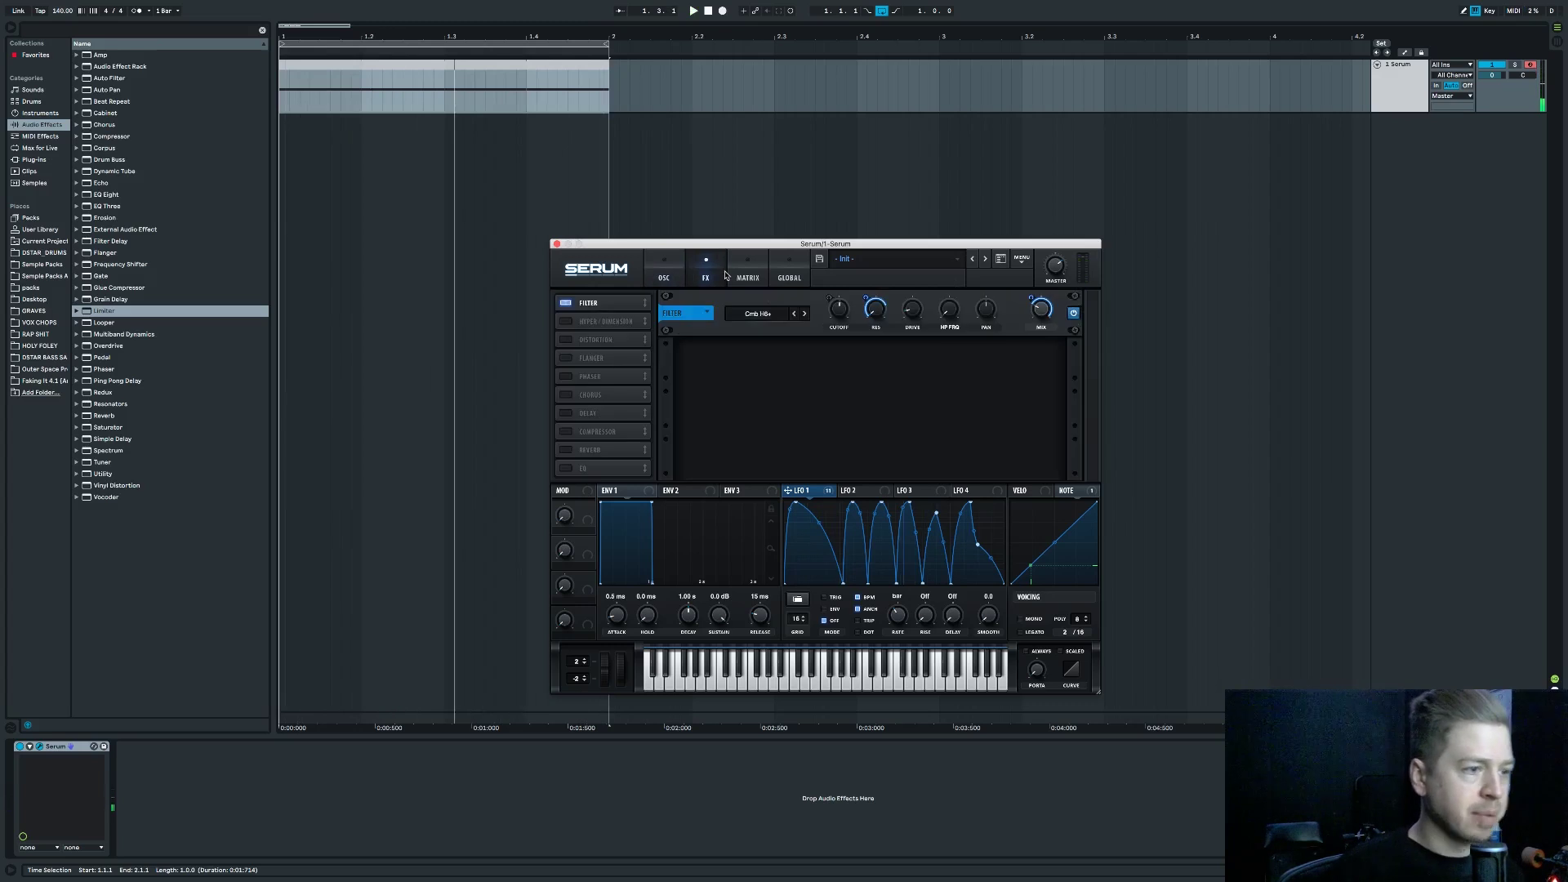
# Load the Basic Shapes wavetable from the Analog category into oscillator B.
pyautogui.click(666, 273)
pyautogui.click(822, 300)
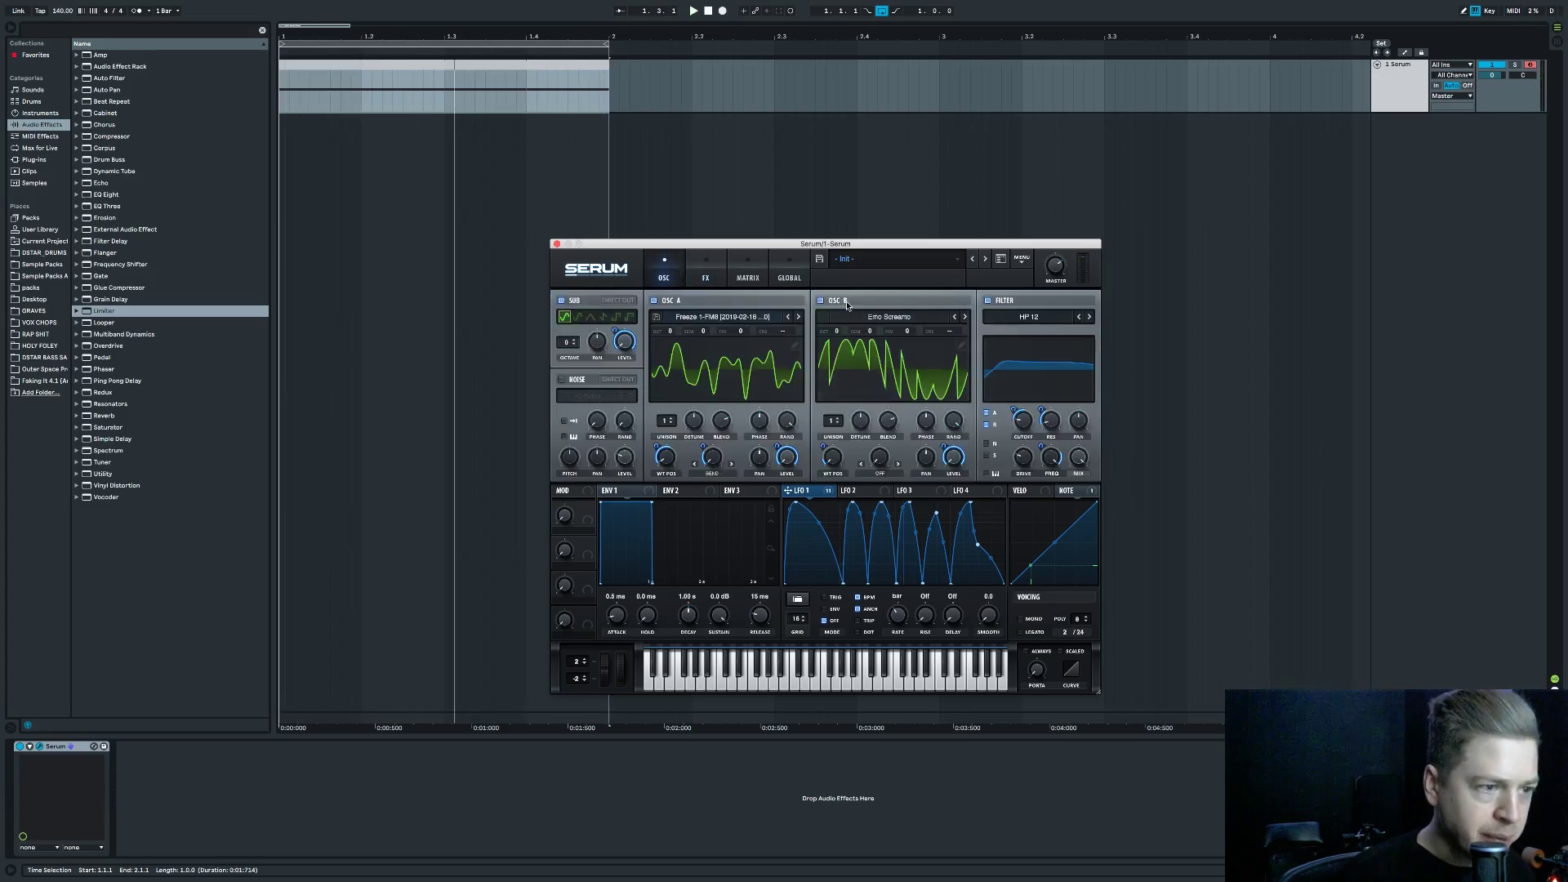
pyautogui.click(864, 317)
pyautogui.moveTo(863, 343)
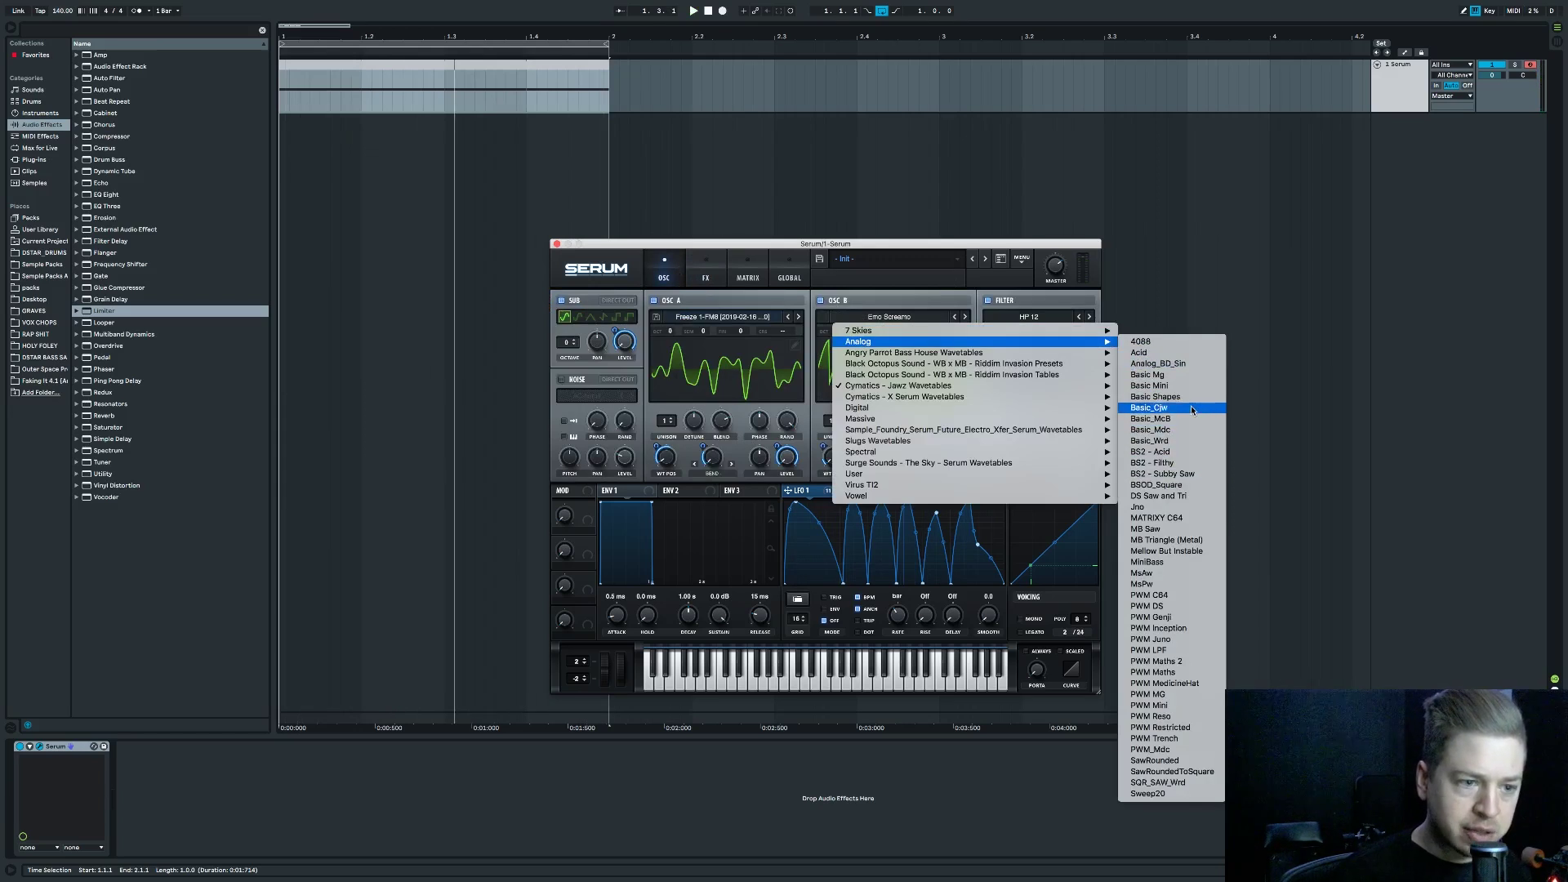
pyautogui.click(1155, 397)
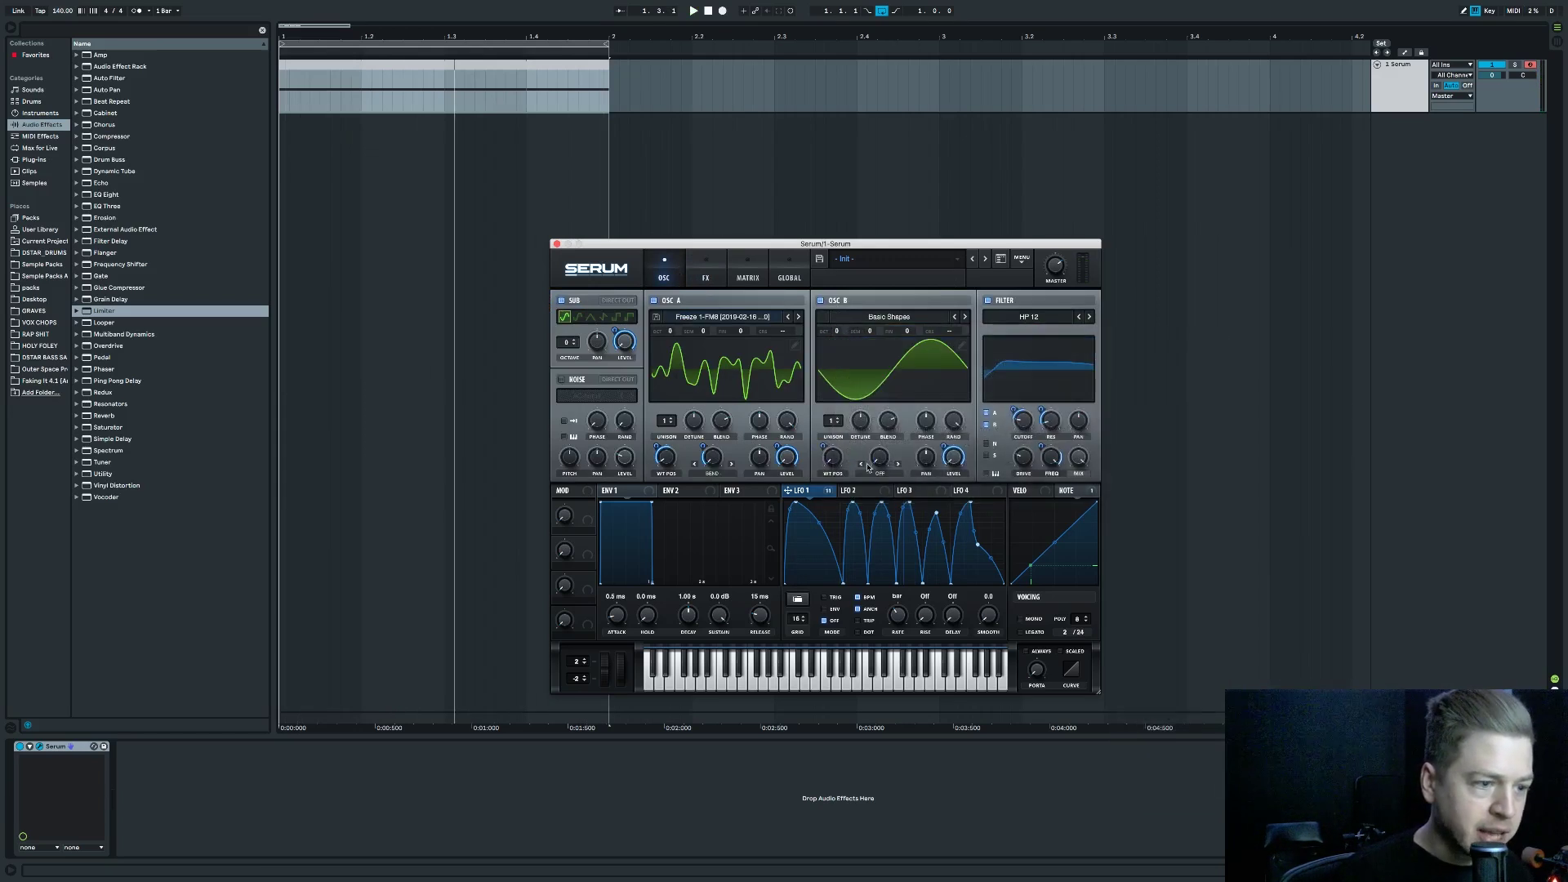
# Set oscillator A's warp mode to FM from B.
pyautogui.click(722, 464)
pyautogui.click(735, 687)
pyautogui.rightClick(717, 456)
pyautogui.click(747, 508)
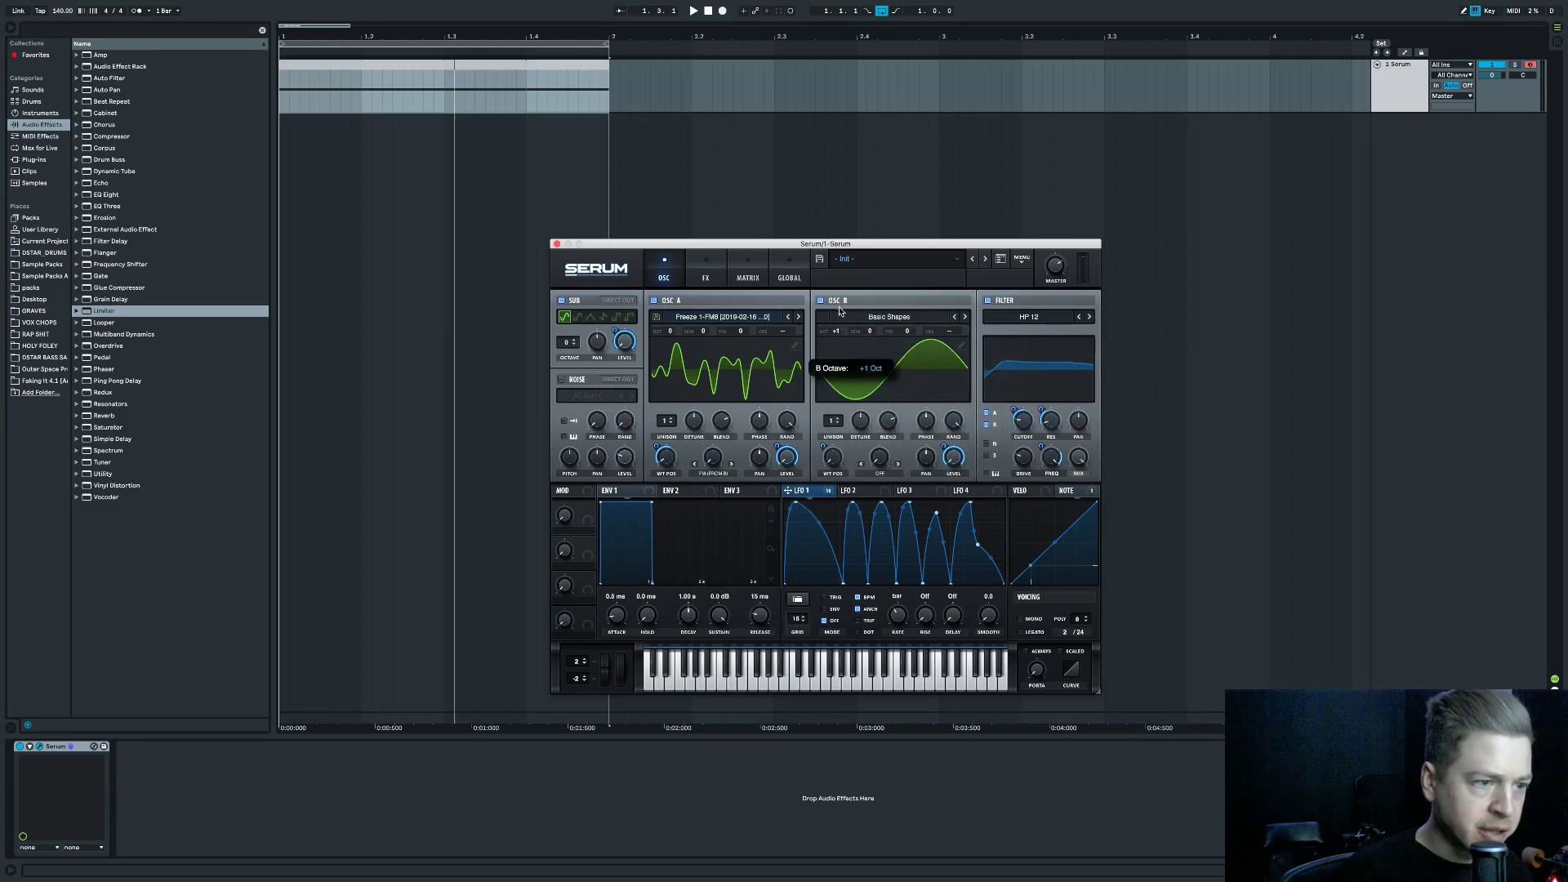
# Raise oscillator B by one octave and modulate oscillator A's warp amount with LFO 1 while the loop plays.
pyautogui.press('space')
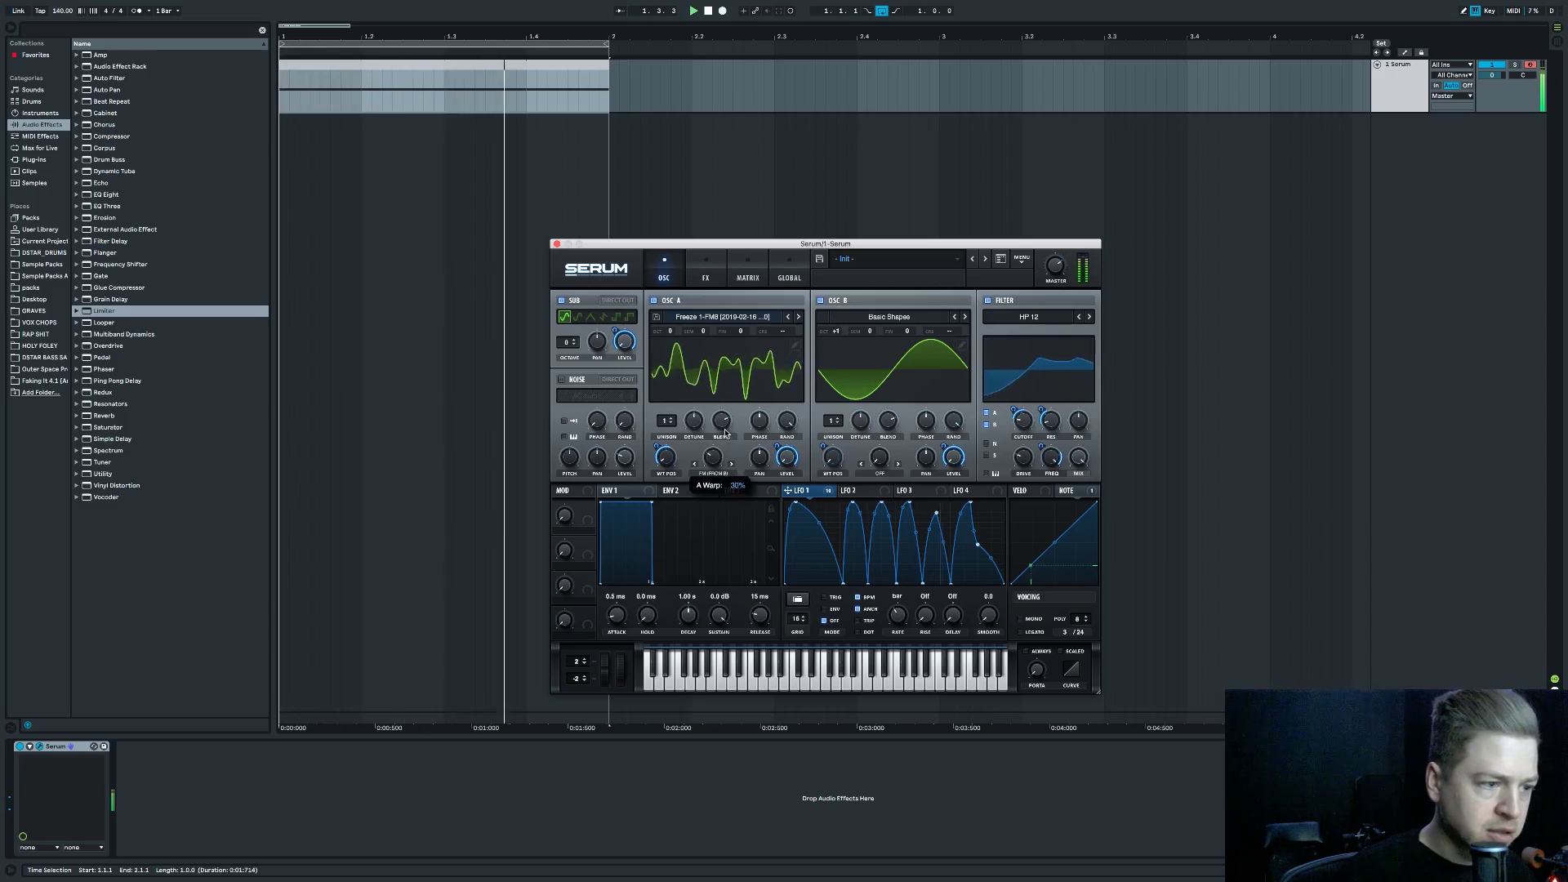
pyautogui.moveTo(838, 331); pyautogui.dragTo(839, 339)
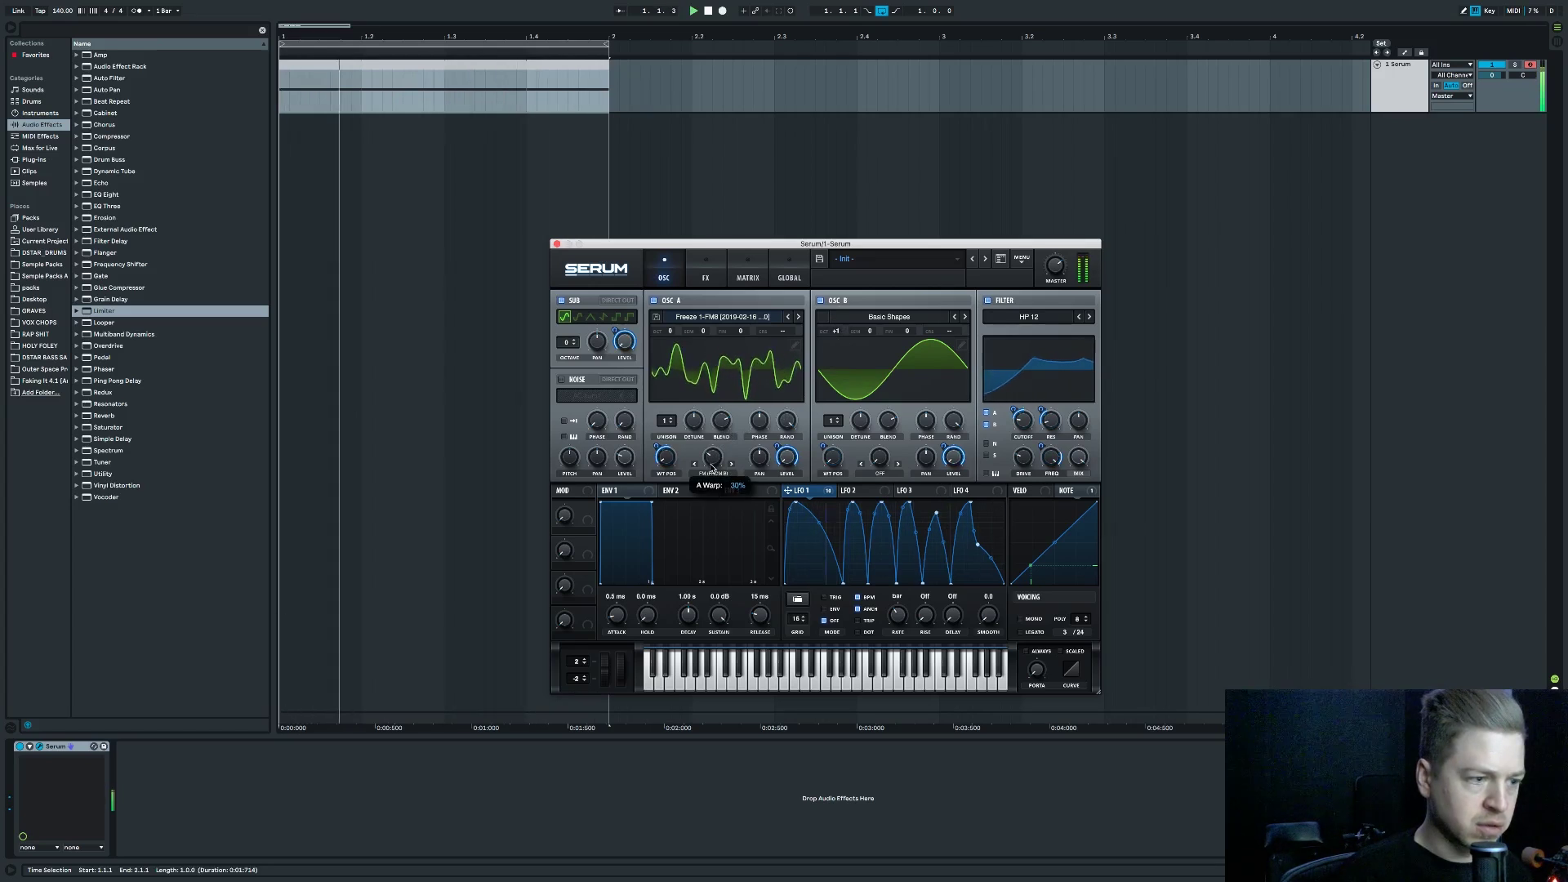
pyautogui.moveTo(790, 501); pyautogui.dragTo(713, 459)
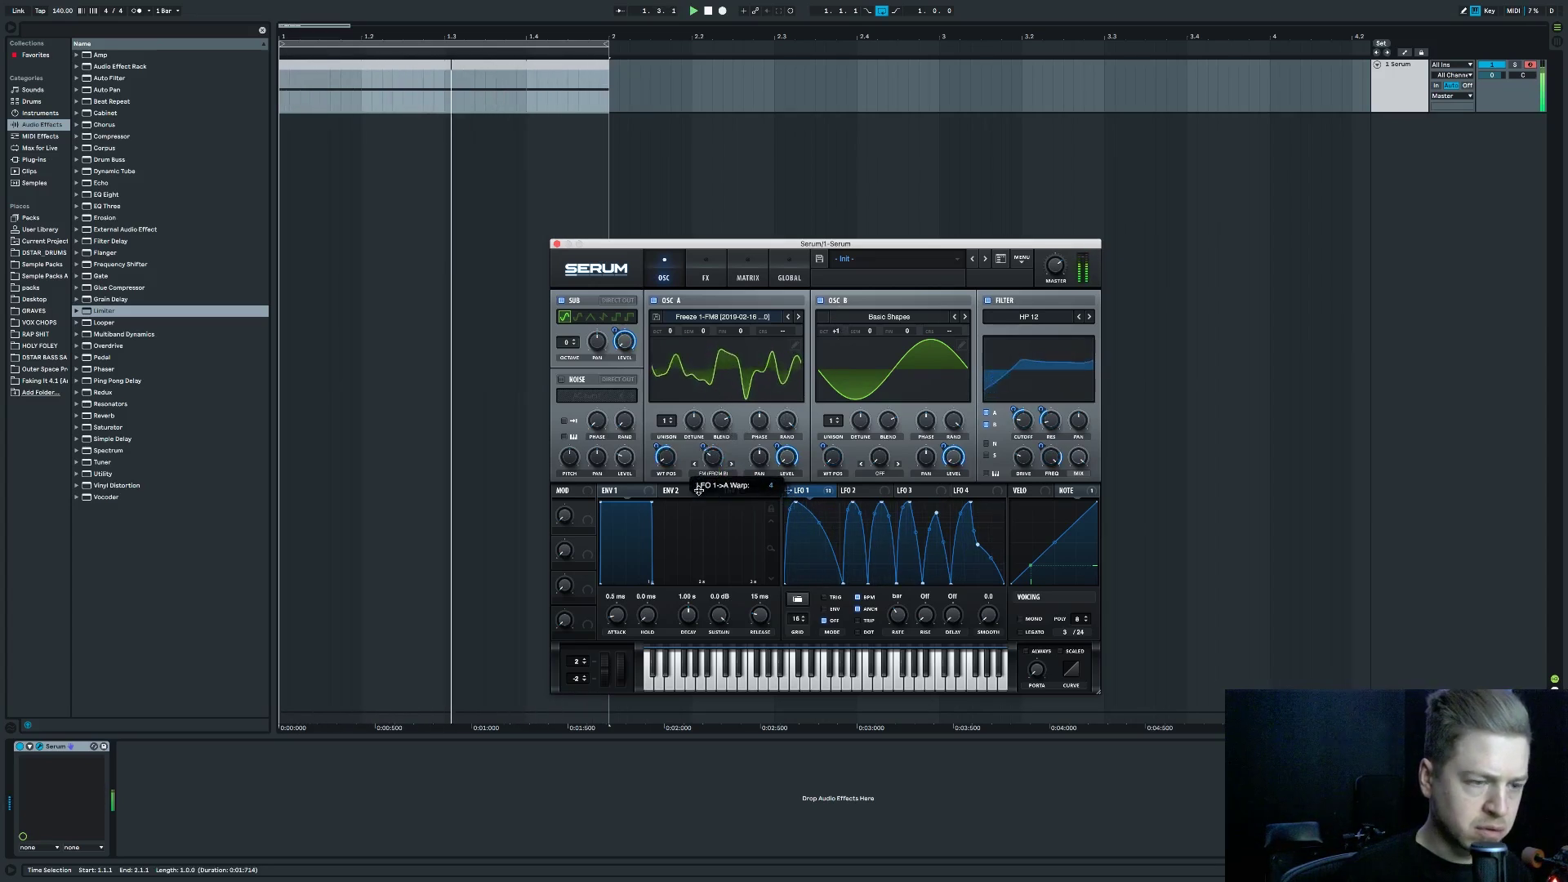
# Enable direct out for the sub oscillator and modulate the filter's Var control with LFO 1.
pyautogui.moveTo(1024, 418)
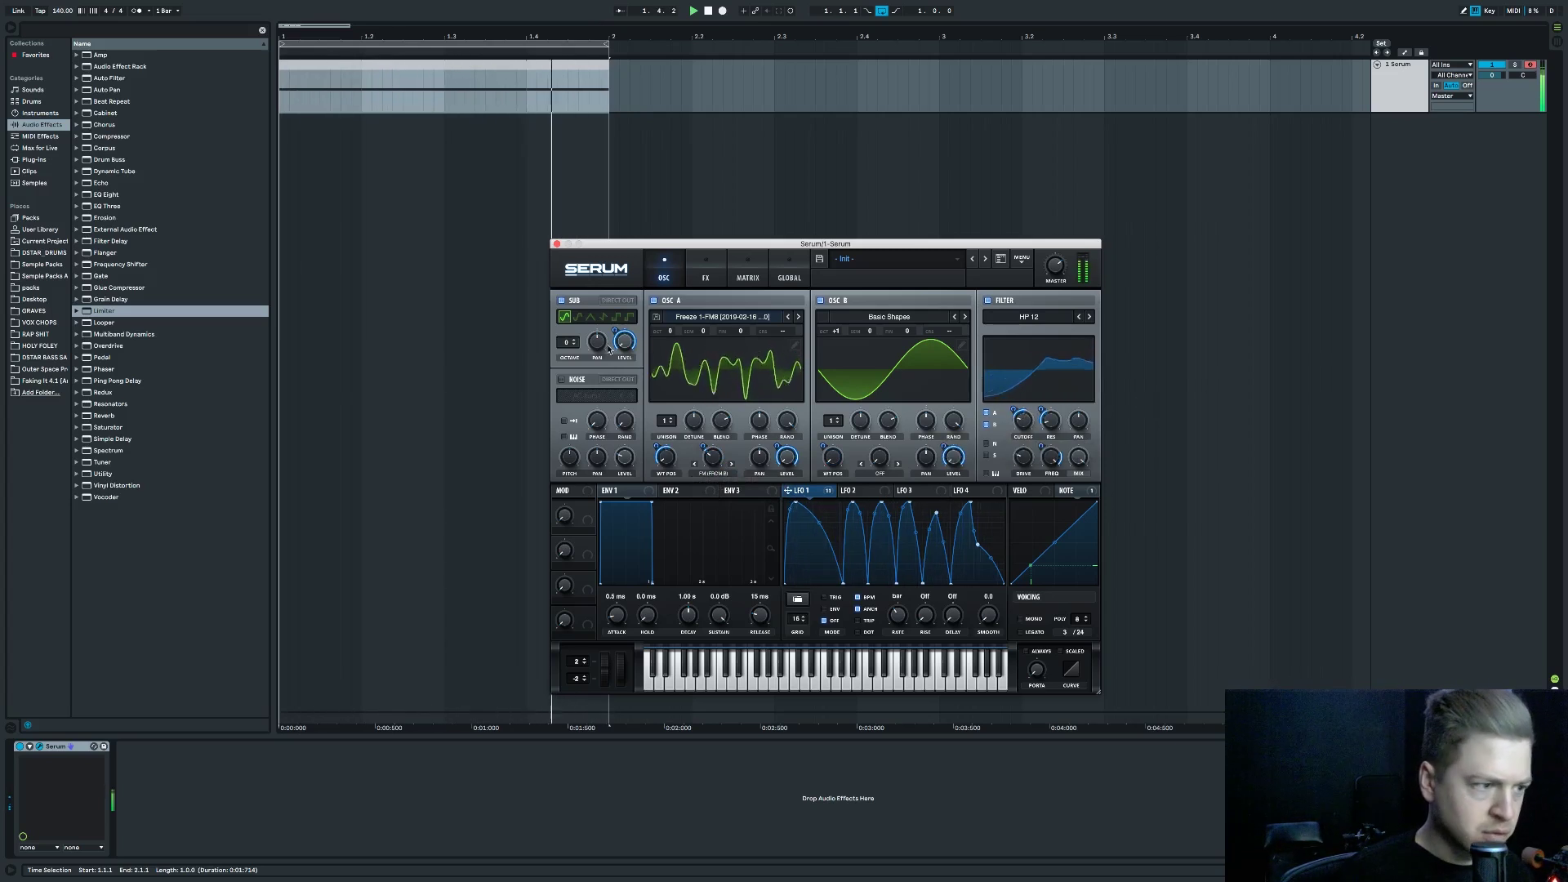
pyautogui.click(617, 300)
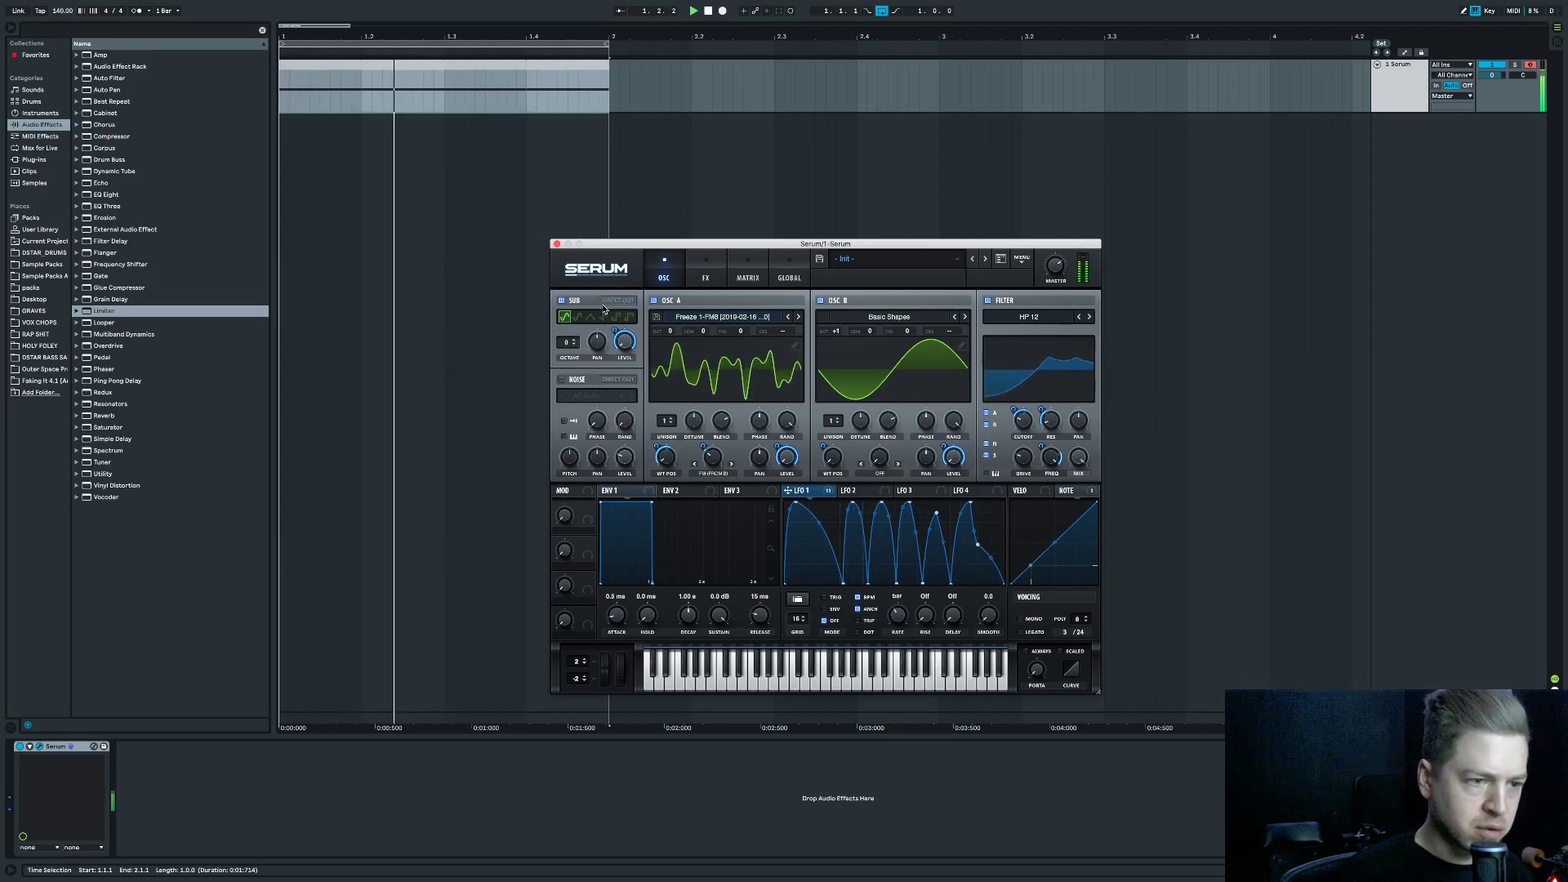
pyautogui.moveTo(1029, 441)
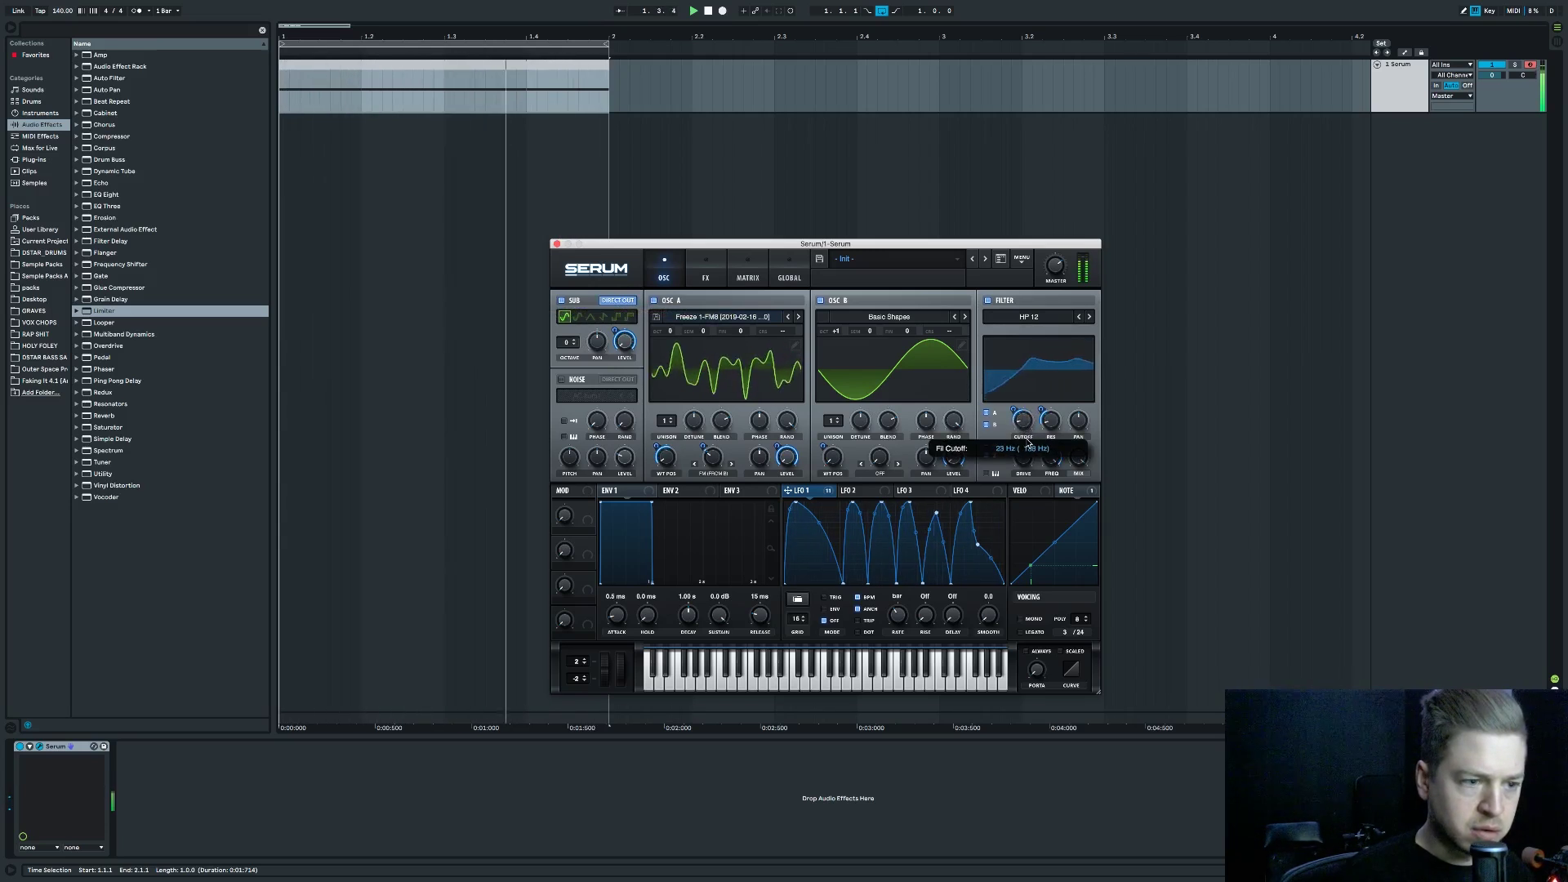
pyautogui.moveTo(1016, 410); pyautogui.dragTo(1045, 442)
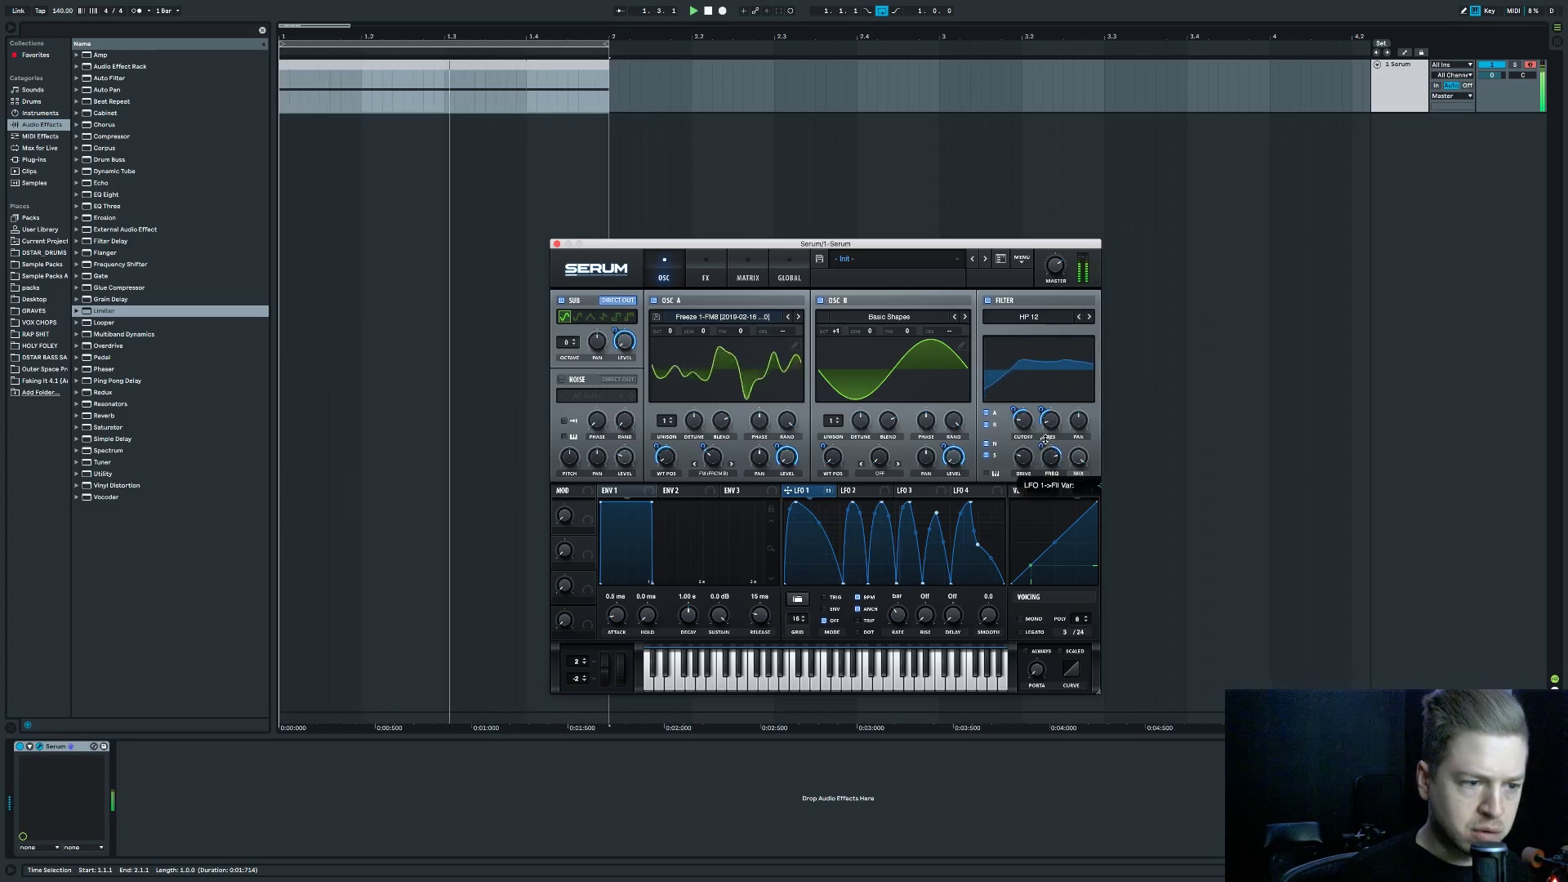
# Adjust the LFO 1 modulation amount on oscillator A's wavetable position to about 74 while the loop plays.
pyautogui.click(707, 272)
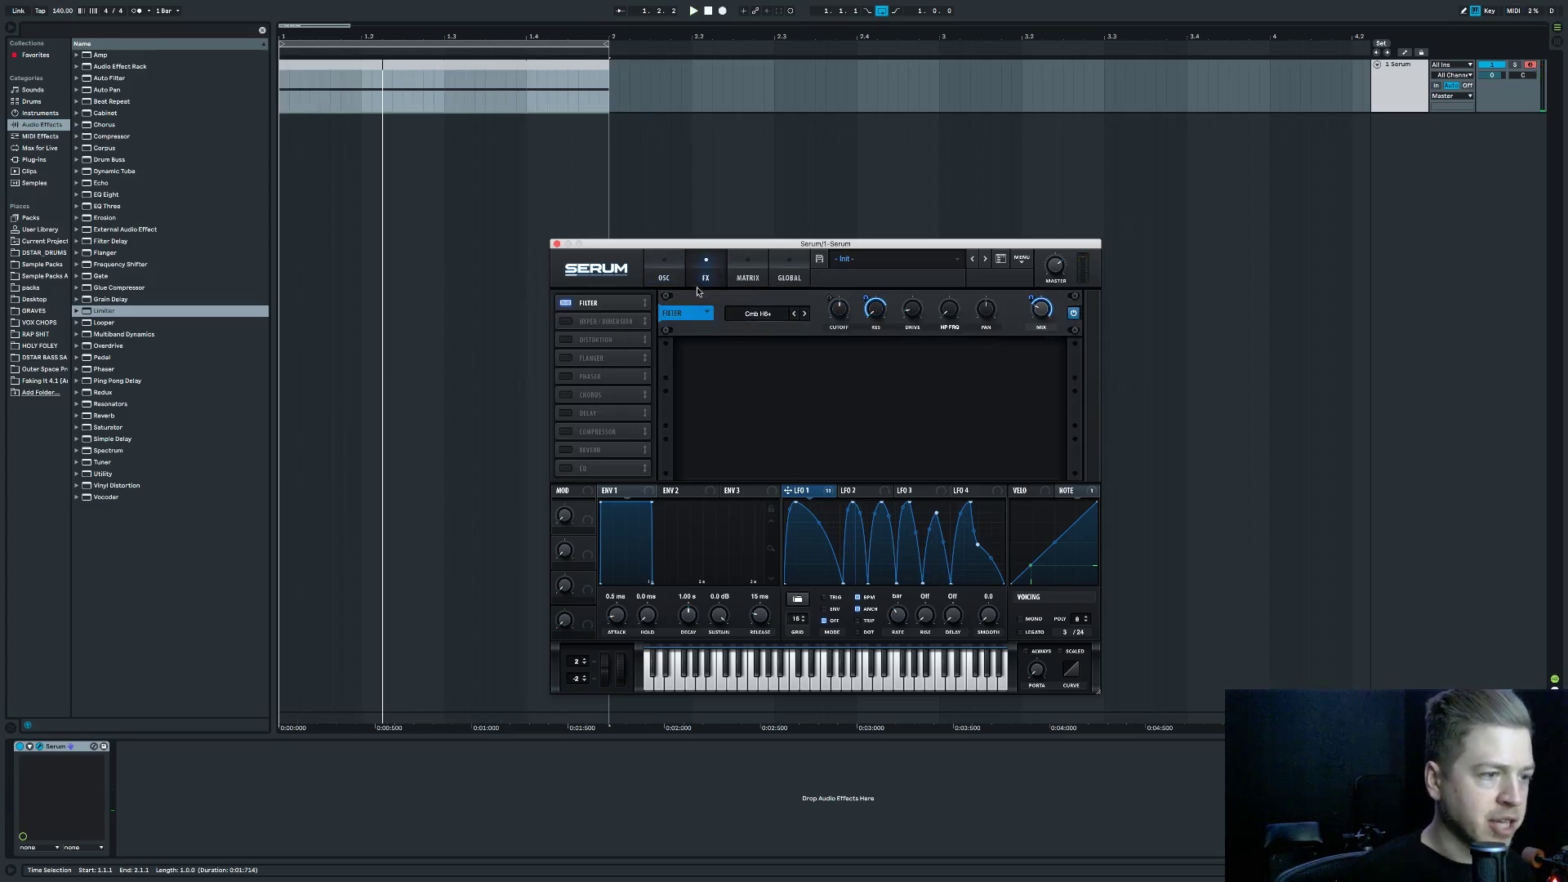
pyautogui.click(668, 277)
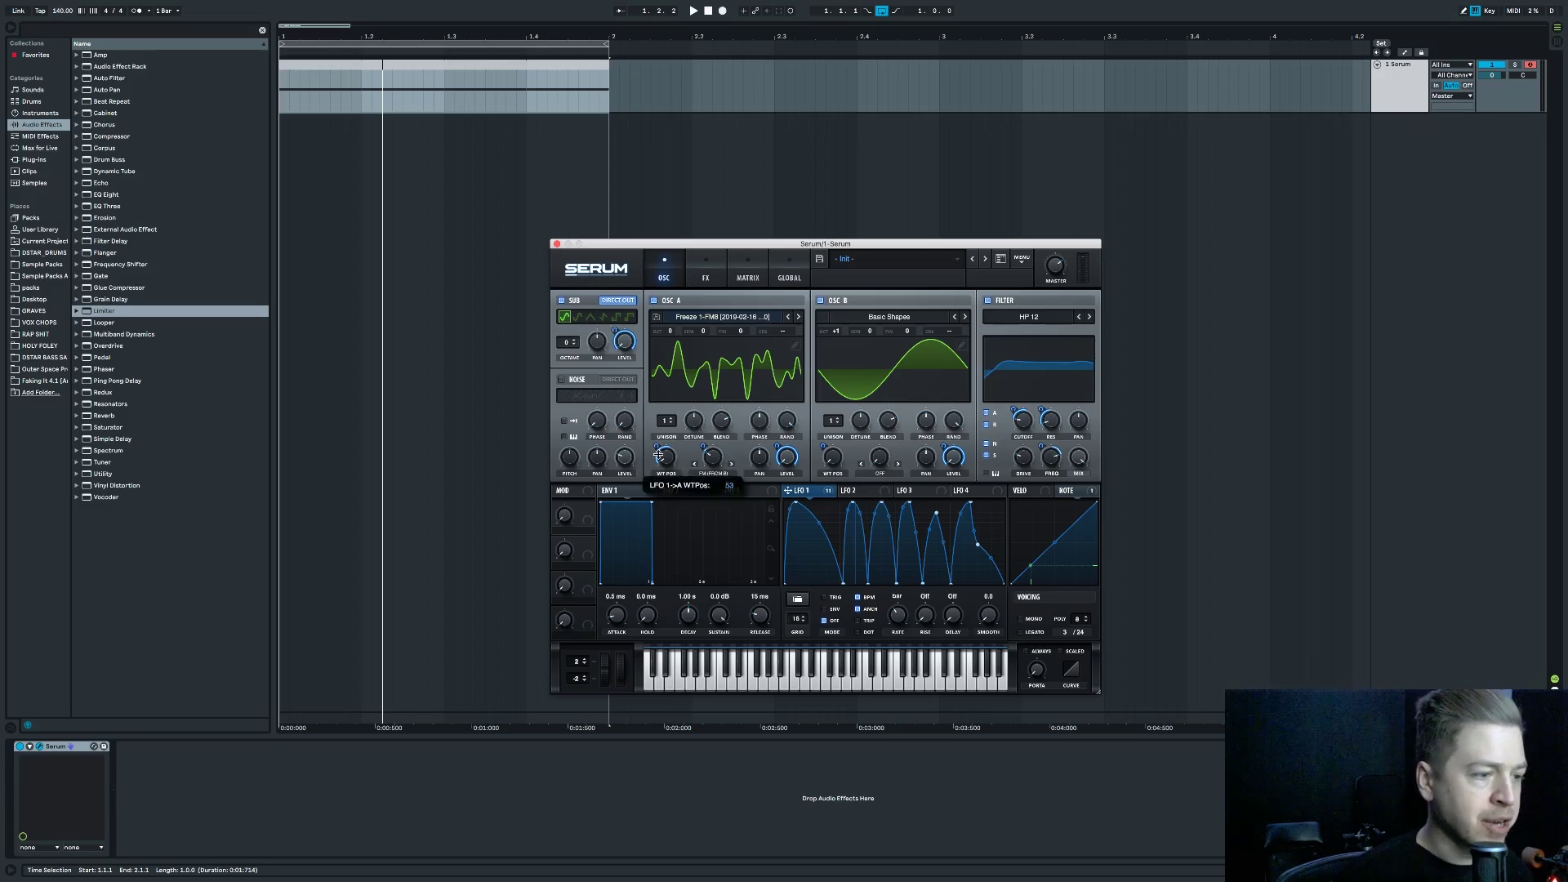
pyautogui.moveTo(660, 460)
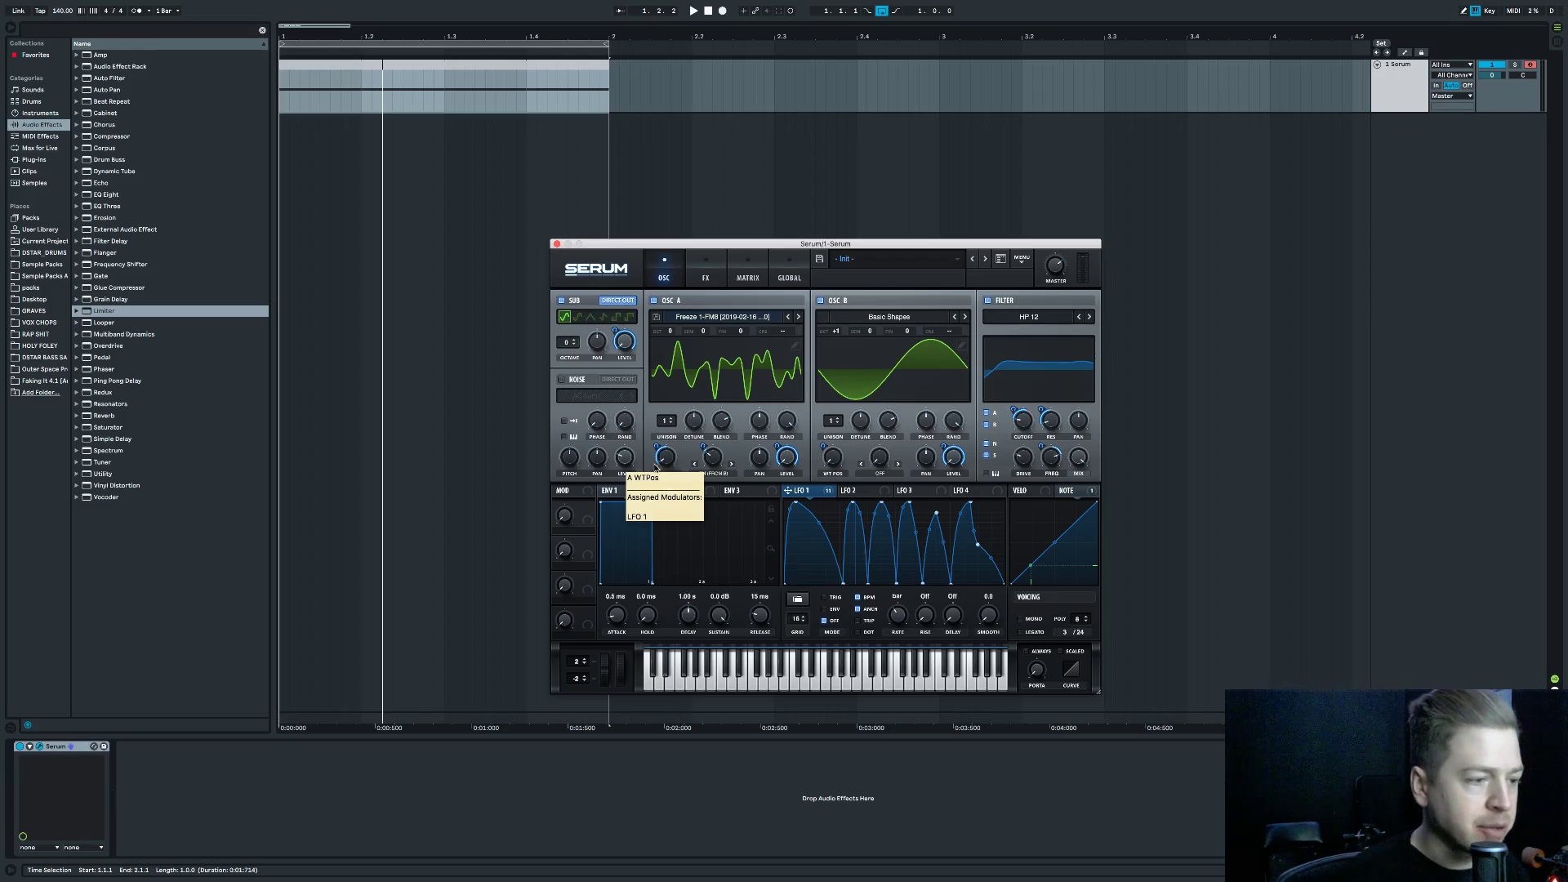
pyautogui.press('space')
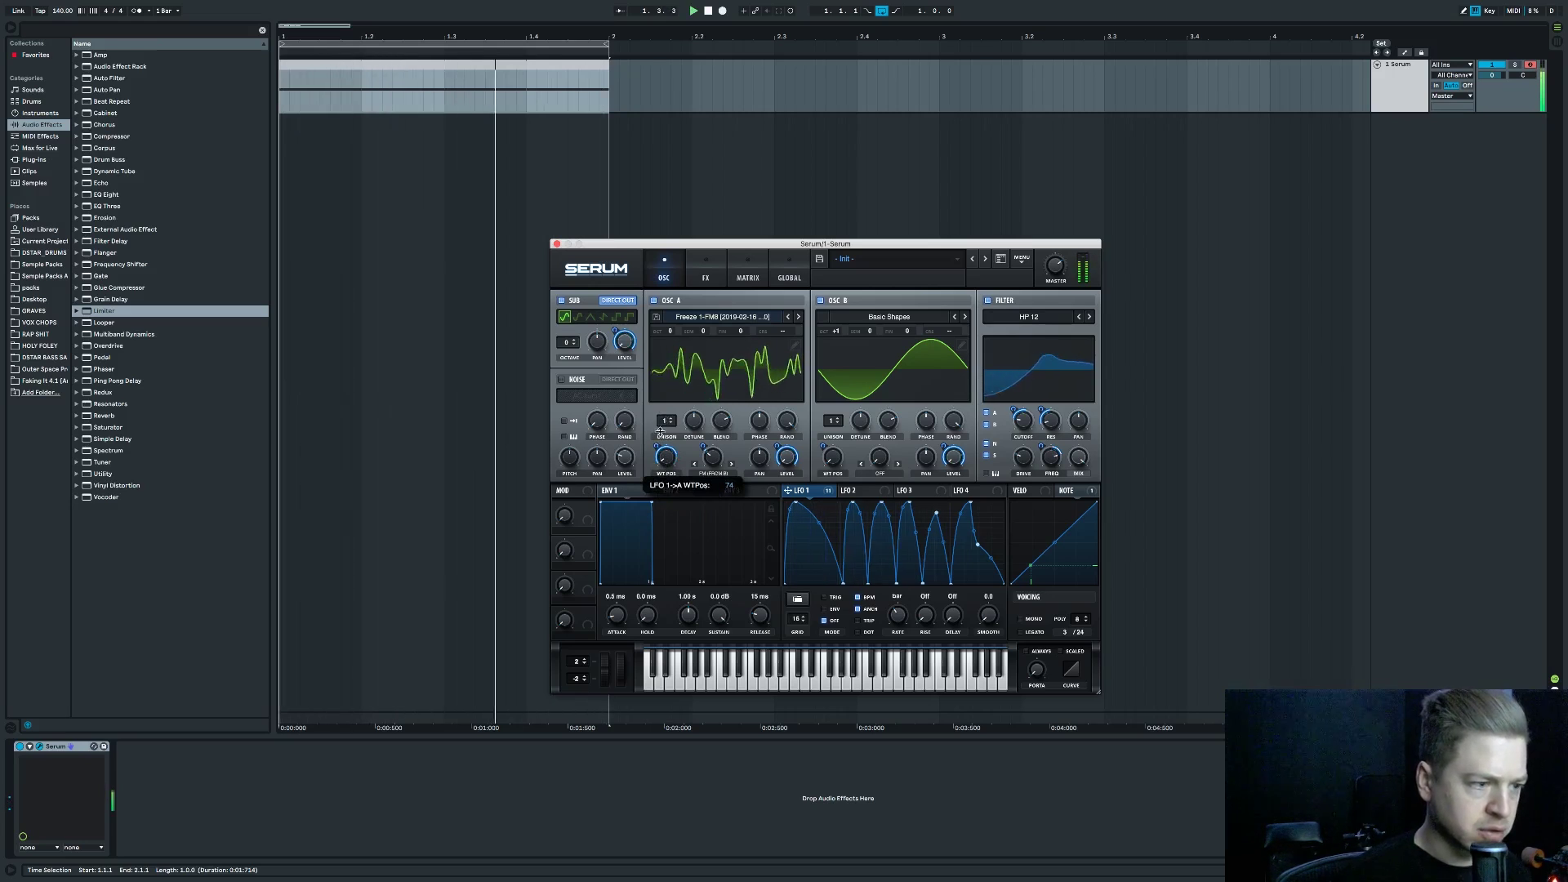
# Enable the compressor effect in multiband mode and place it directly after the filter in the effects chain.
pyautogui.click(706, 272)
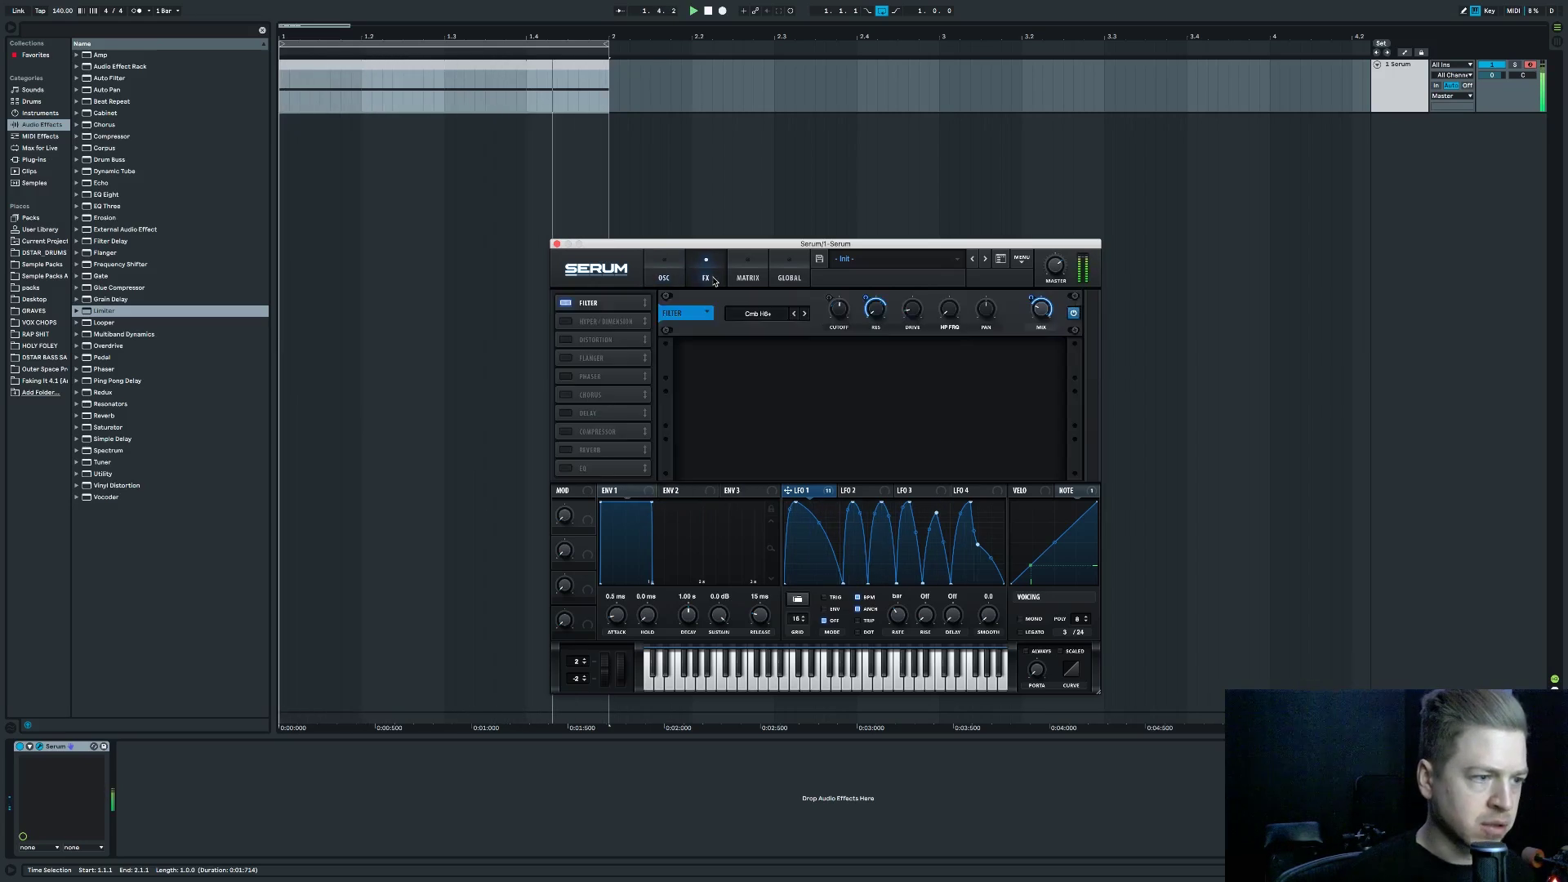
pyautogui.click(585, 433)
pyautogui.click(938, 376)
pyautogui.press('space')
pyautogui.moveTo(743, 358); pyautogui.dragTo(744, 385)
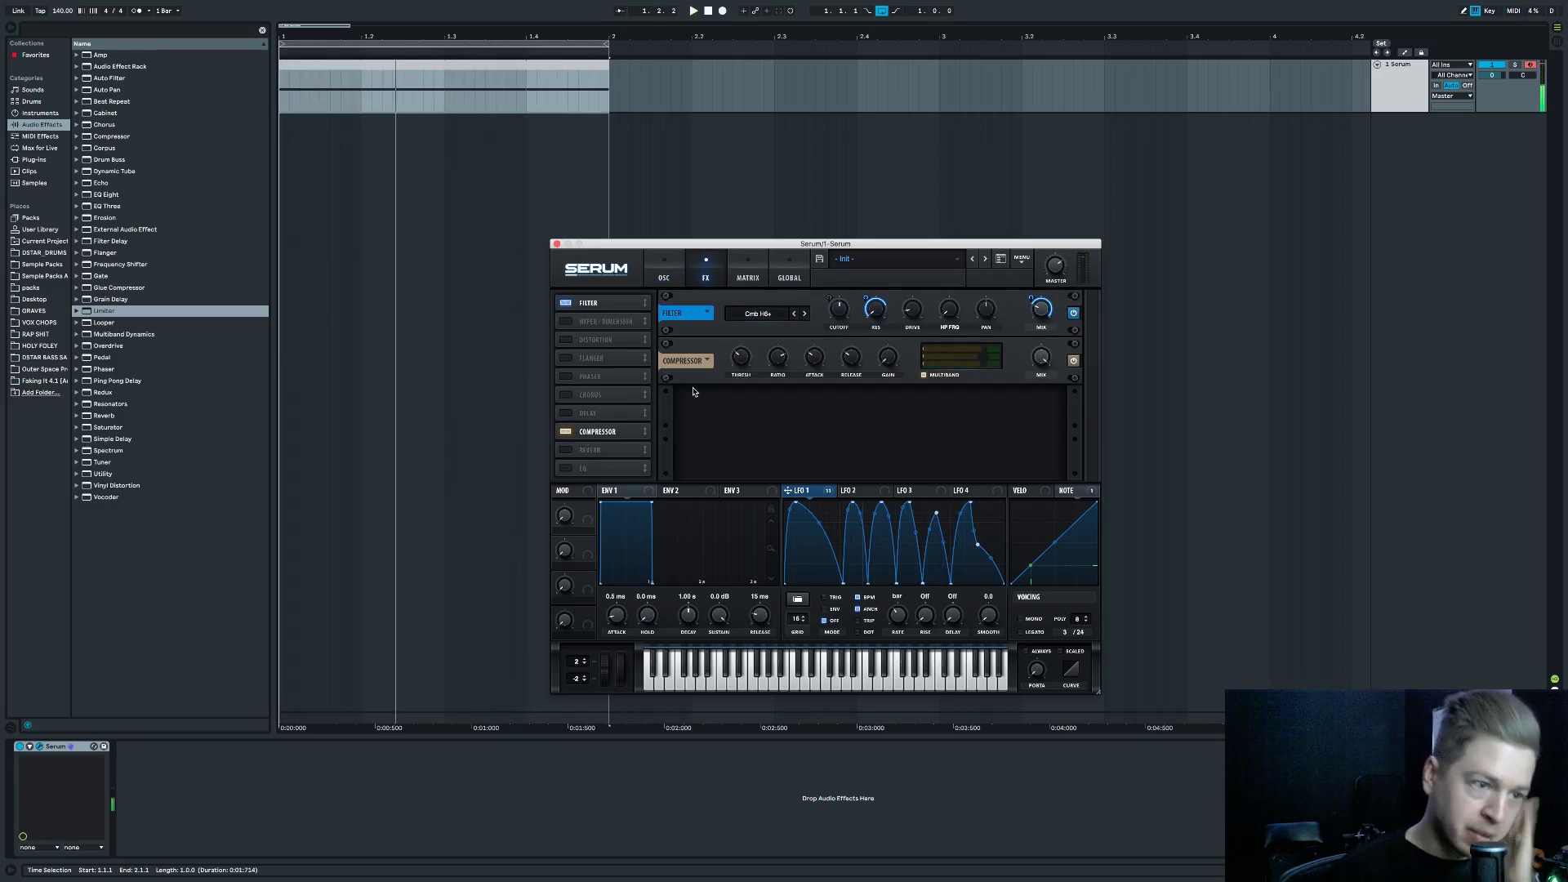
pyautogui.moveTo(601, 434); pyautogui.dragTo(601, 319)
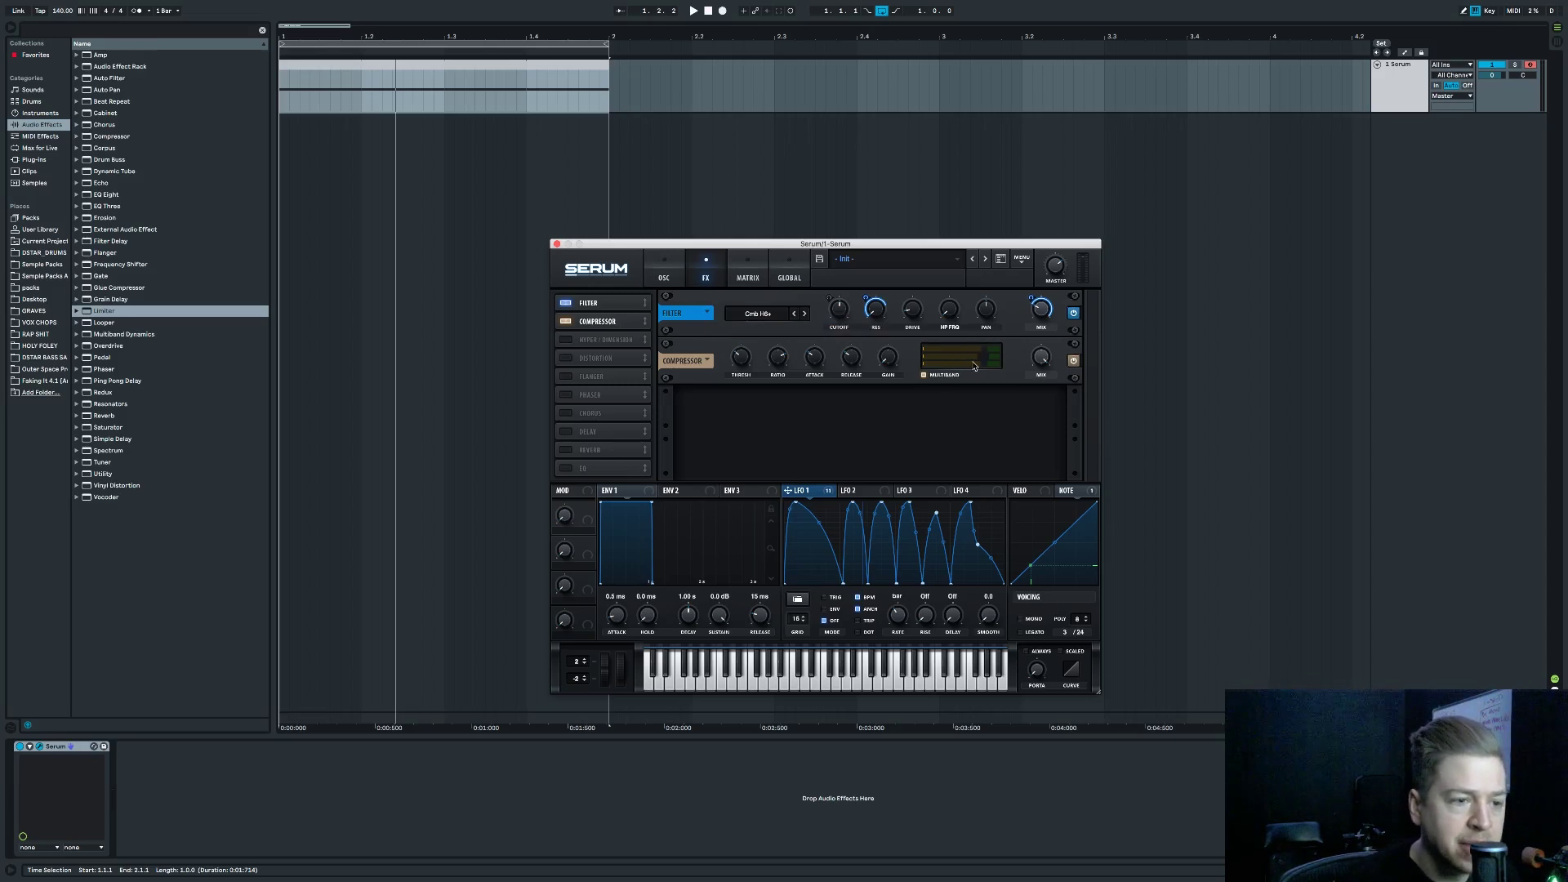
pyautogui.press('space')
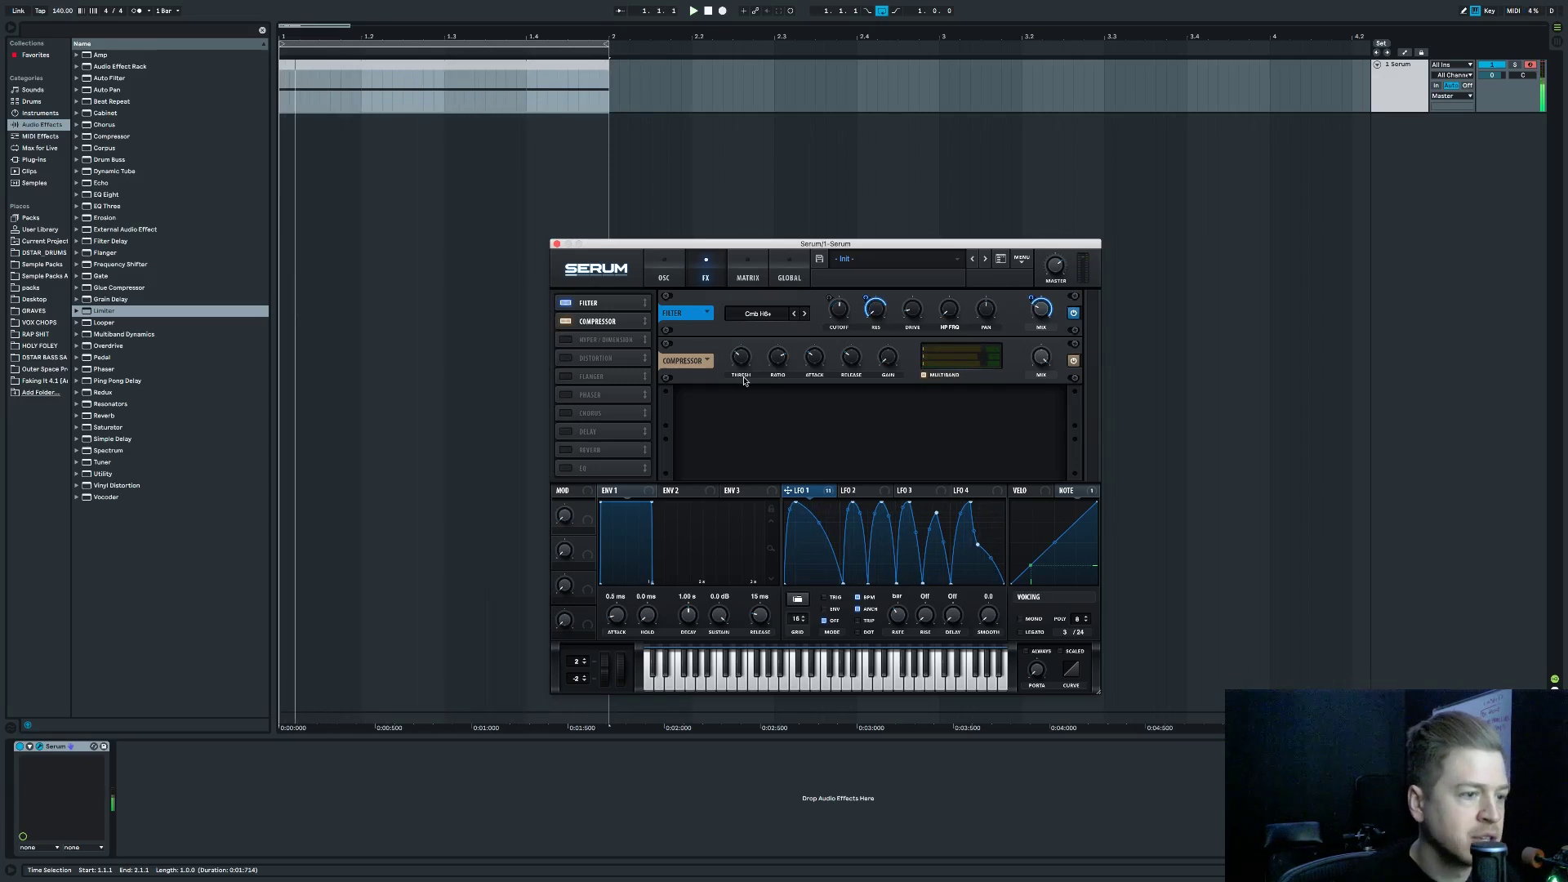
# Enable the Hyper/Dimension effect, with the Hyper mix set to 0% and modulated by LFO 1.
pyautogui.click(566, 341)
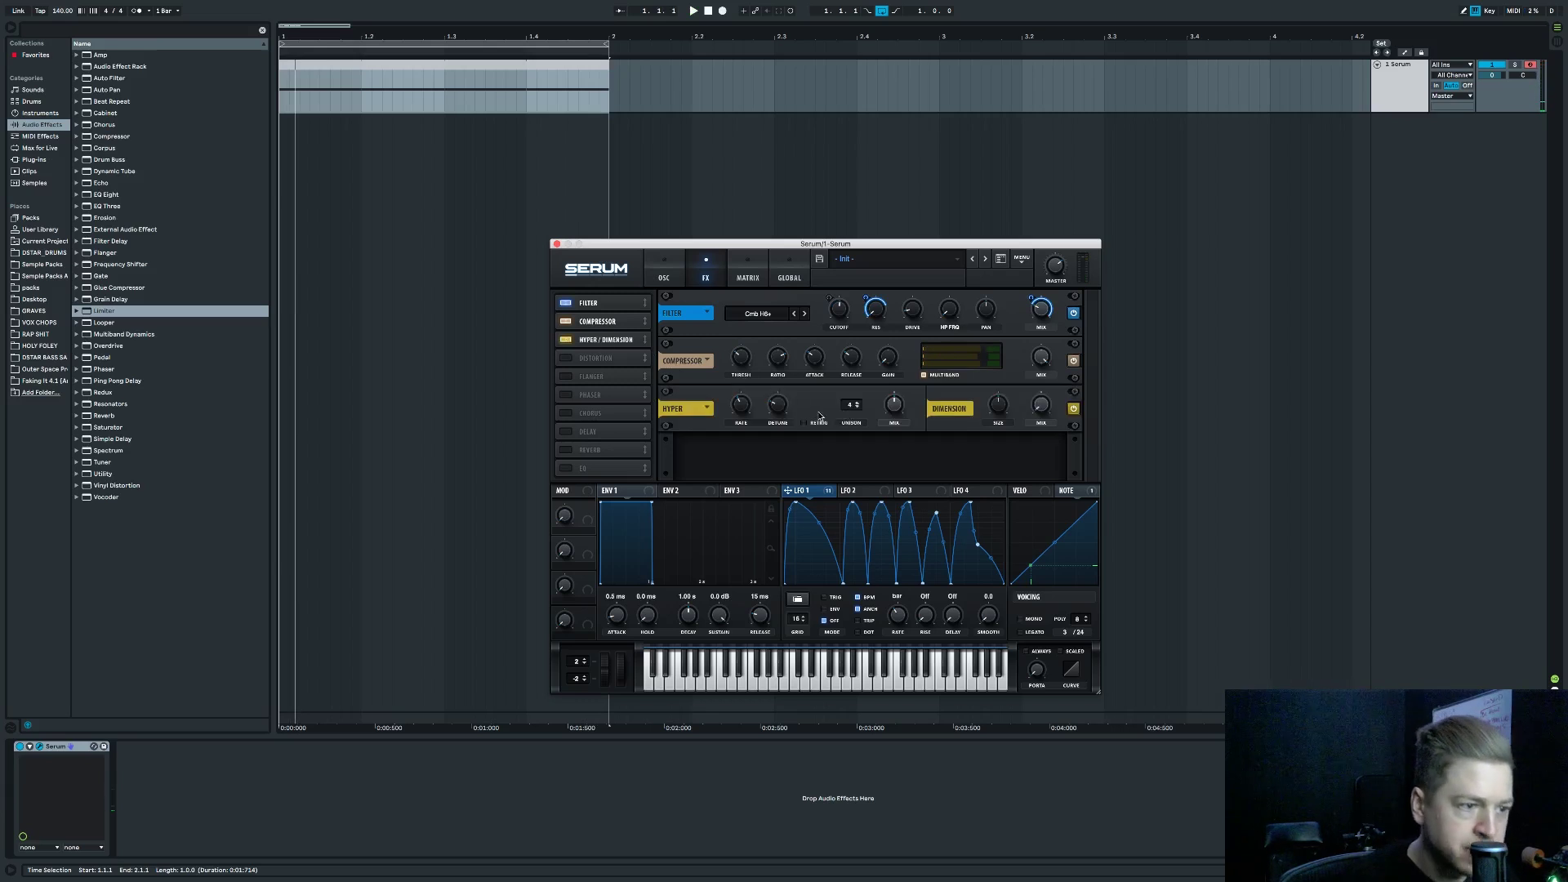
pyautogui.moveTo(894, 405); pyautogui.dragTo(895, 454)
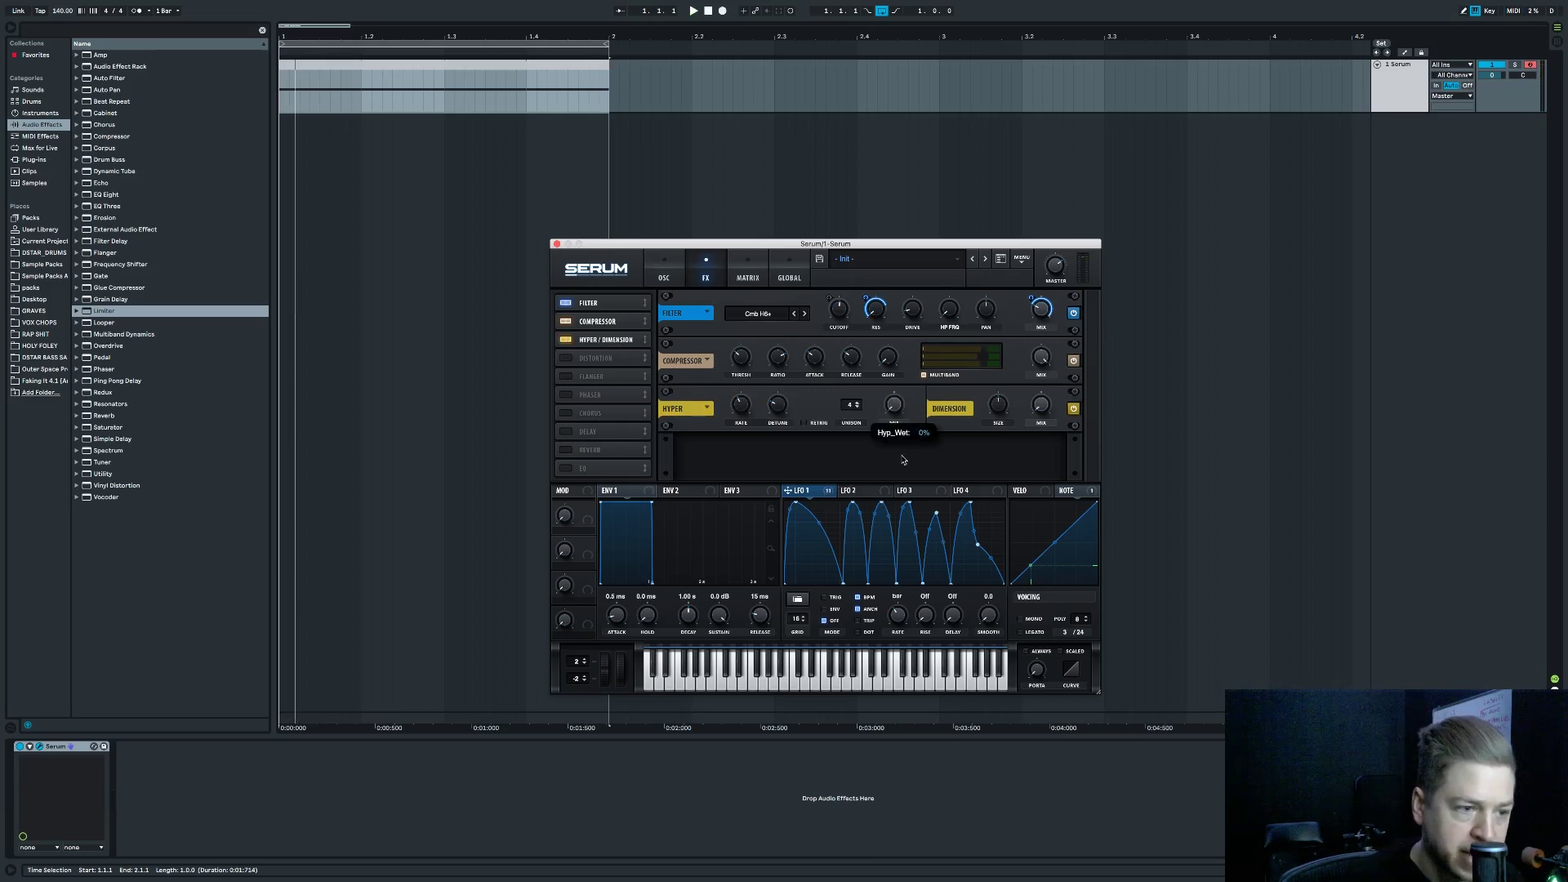
pyautogui.moveTo(885, 395); pyautogui.dragTo(882, 425)
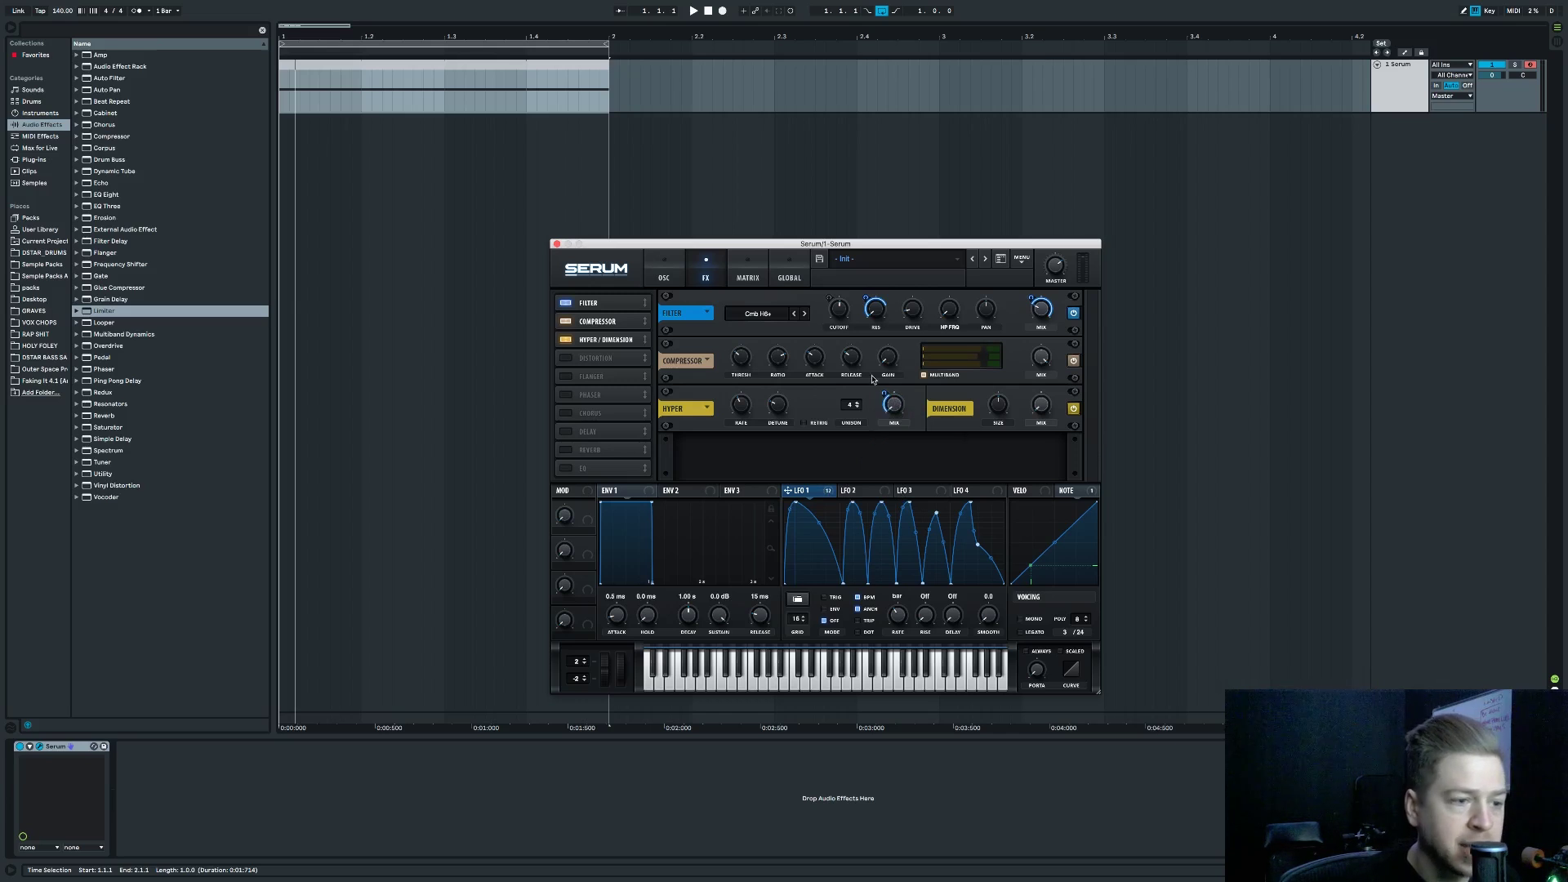
pyautogui.press('space')
pyautogui.moveTo(885, 395); pyautogui.dragTo(880, 404)
# Modulate the Dimension mix with LFO 1 and fine-tune its modulation amount.
pyautogui.moveTo(999, 405); pyautogui.dragTo(983, 482)
pyautogui.moveTo(850, 486); pyautogui.dragTo(879, 476)
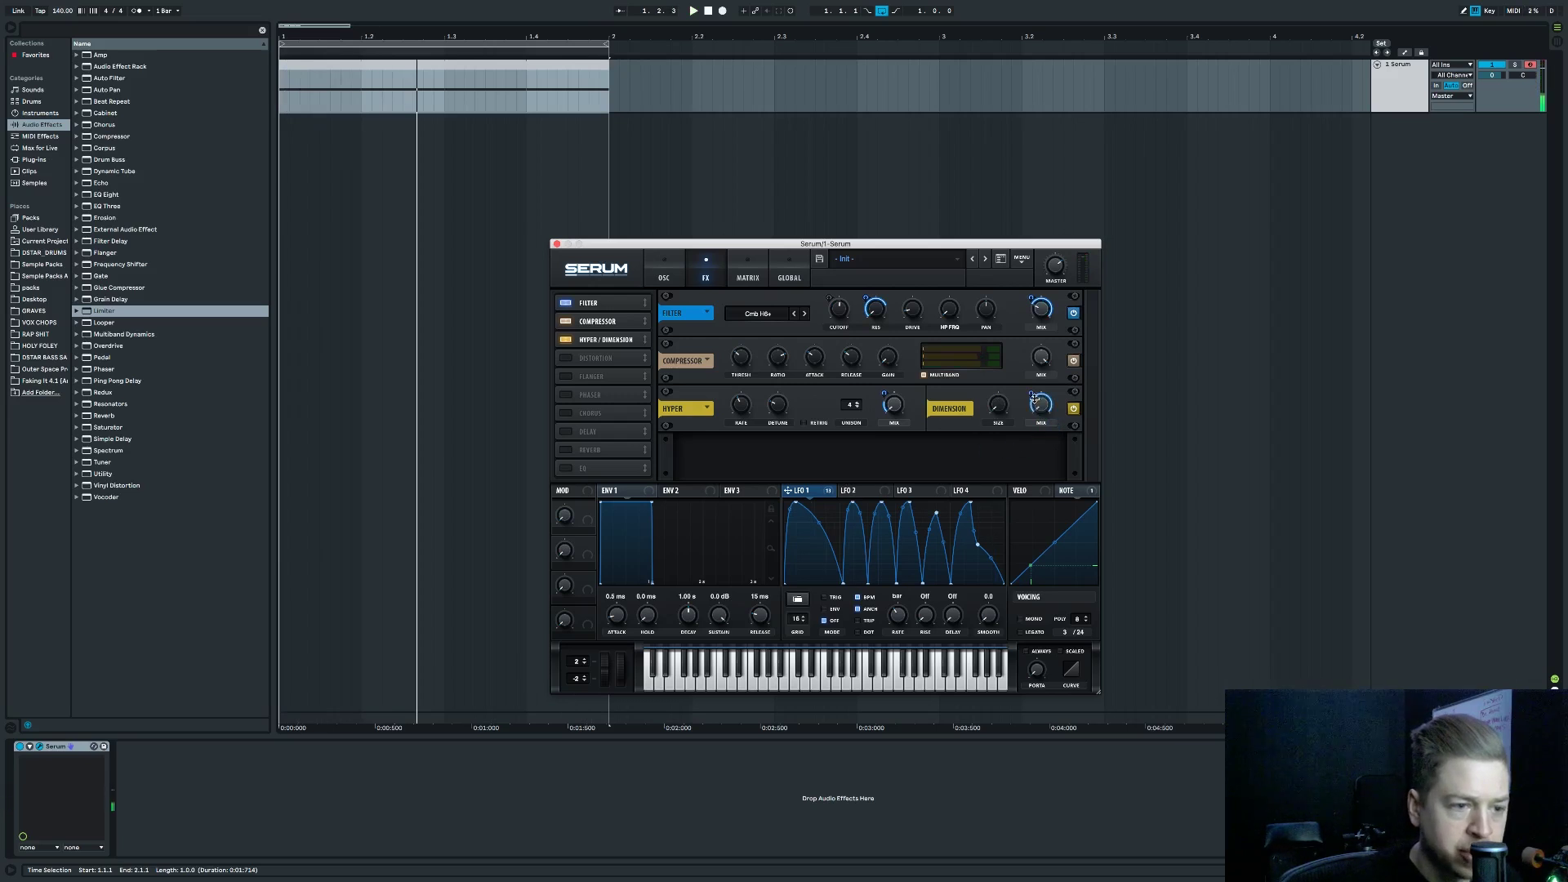
pyautogui.moveTo(1035, 400); pyautogui.dragTo(1036, 401)
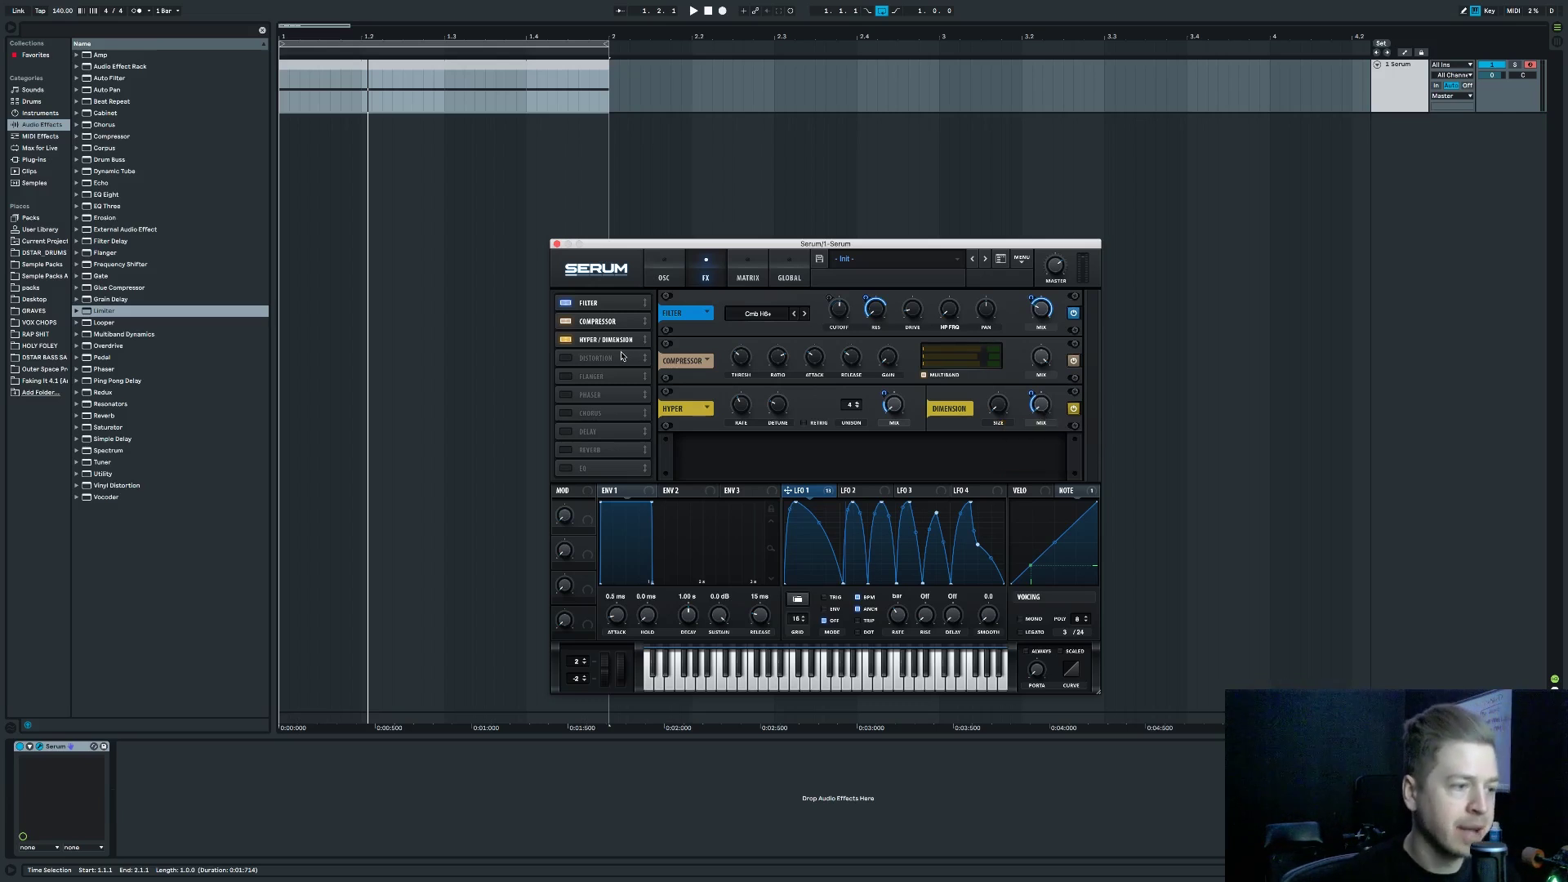
# Enable the Distortion effect with the Tube type and set its filter to Pre.
pyautogui.click(566, 359)
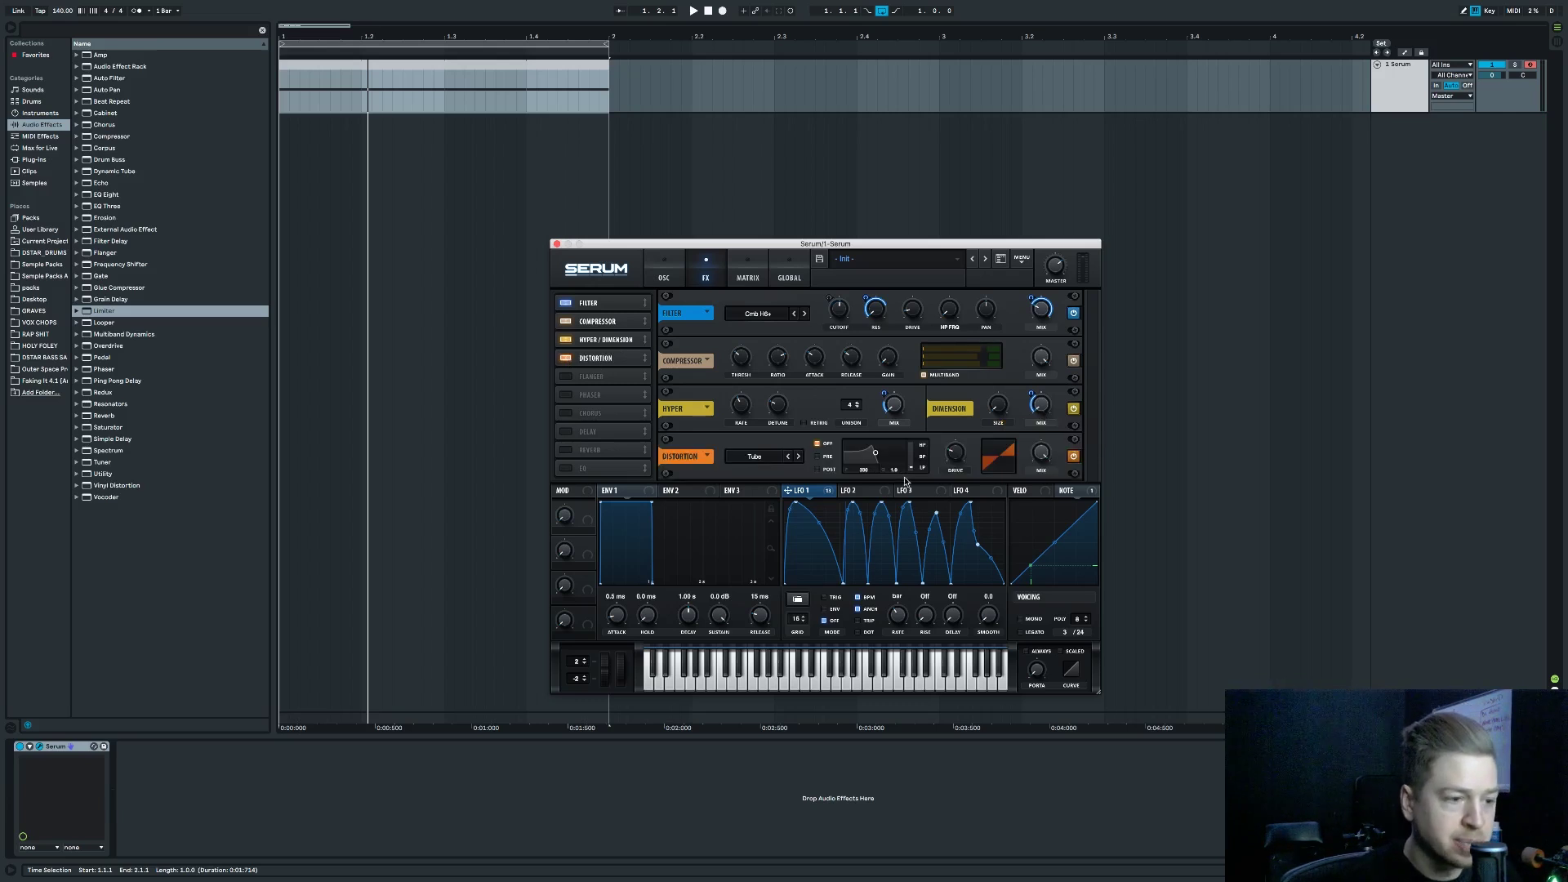
pyautogui.click(783, 456)
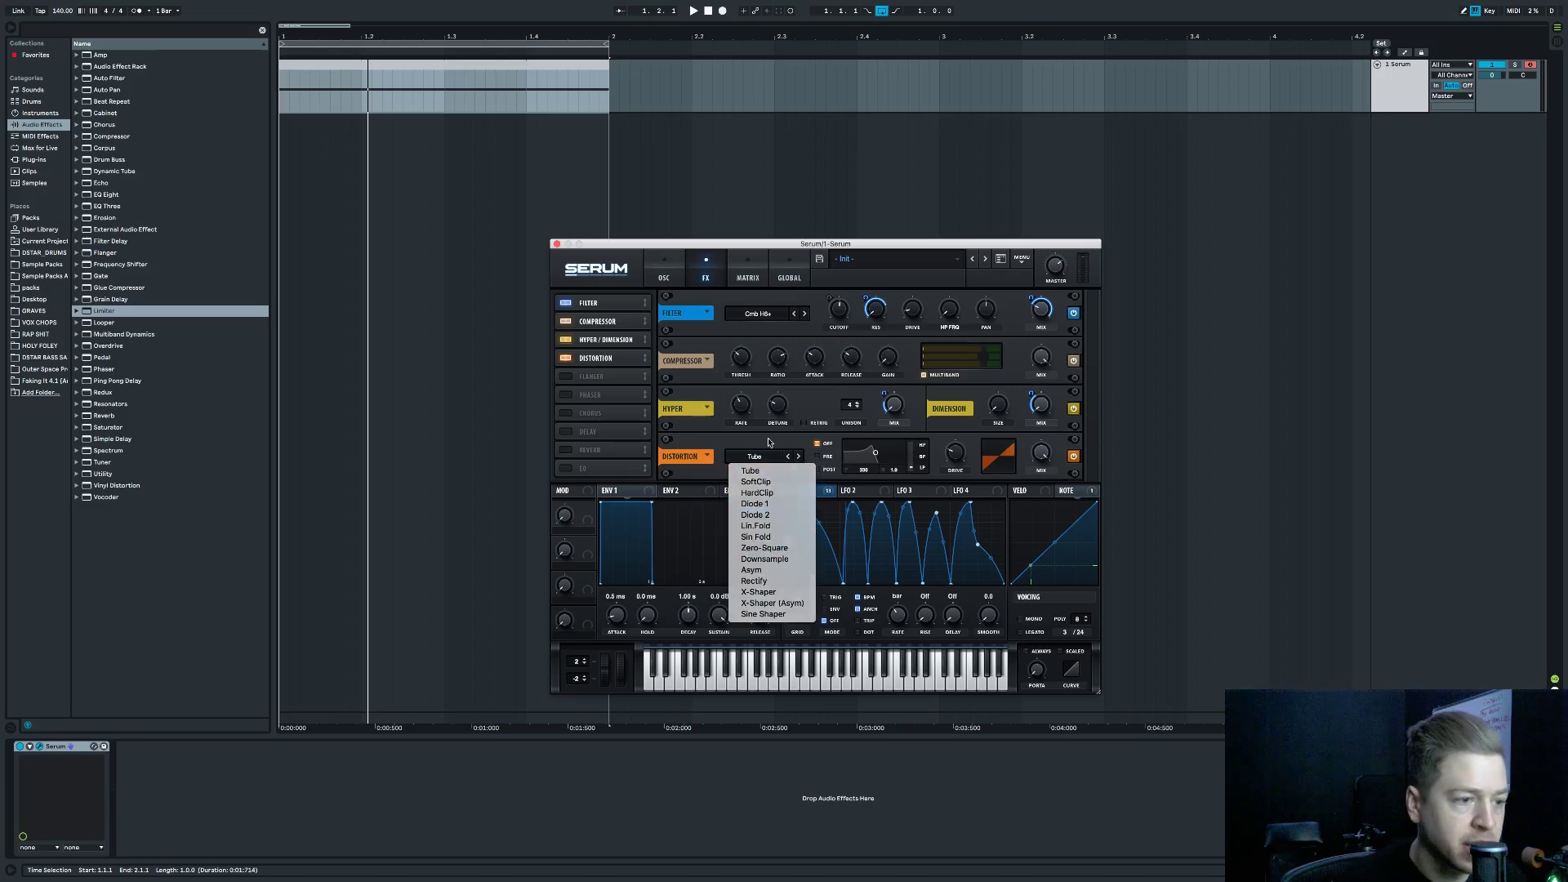
pyautogui.click(768, 442)
pyautogui.click(866, 460)
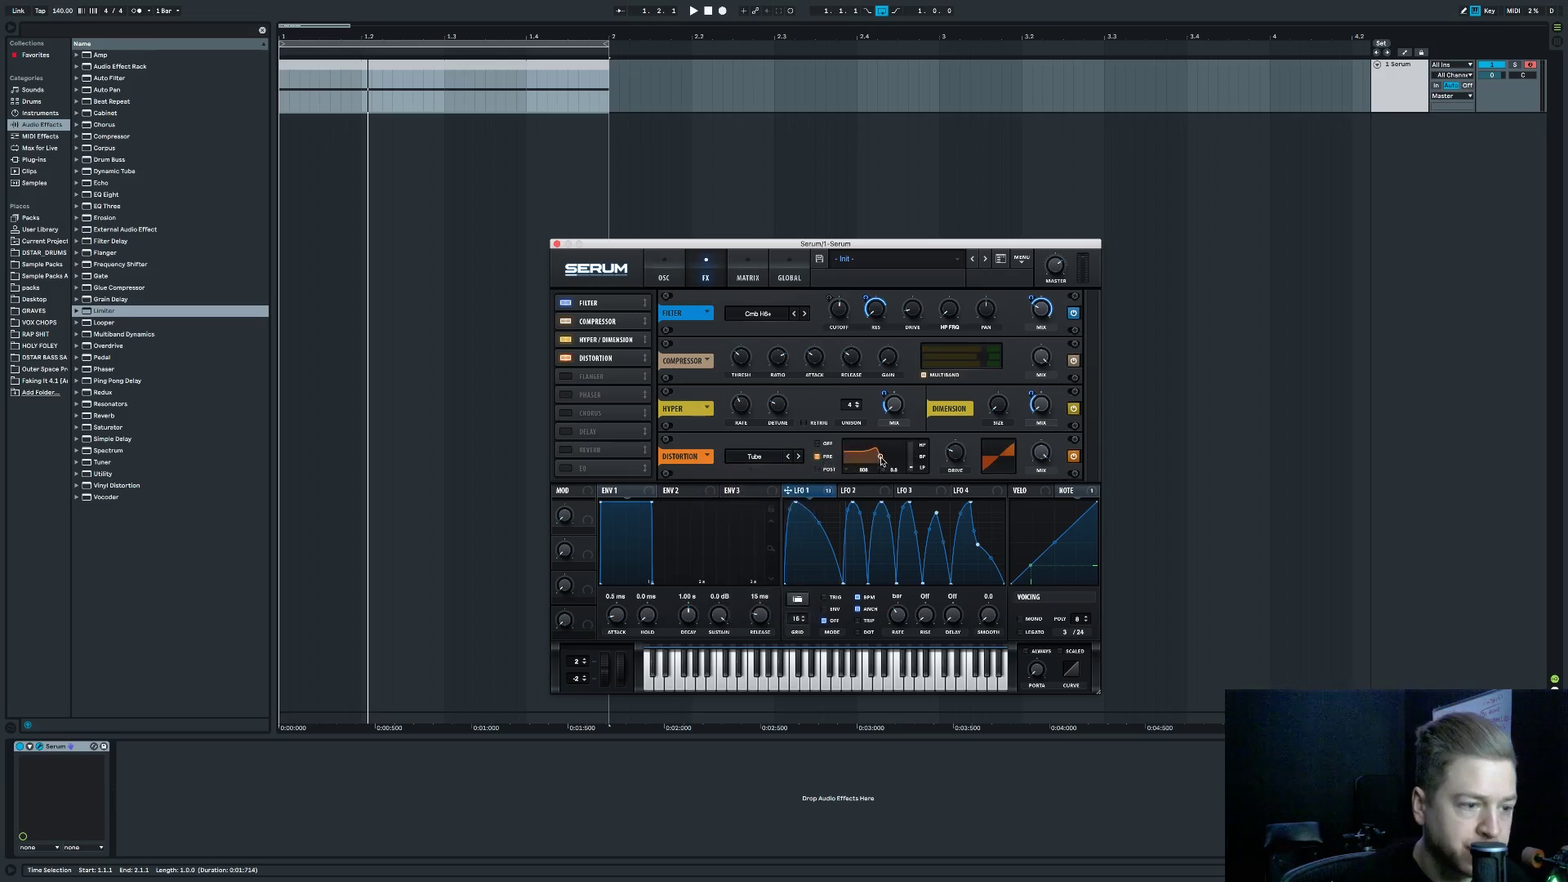
# Reshape the distortion filter toward a band-pass response and modulate its frequency with LFO 1.
pyautogui.moveTo(912, 468); pyautogui.dragTo(867, 478)
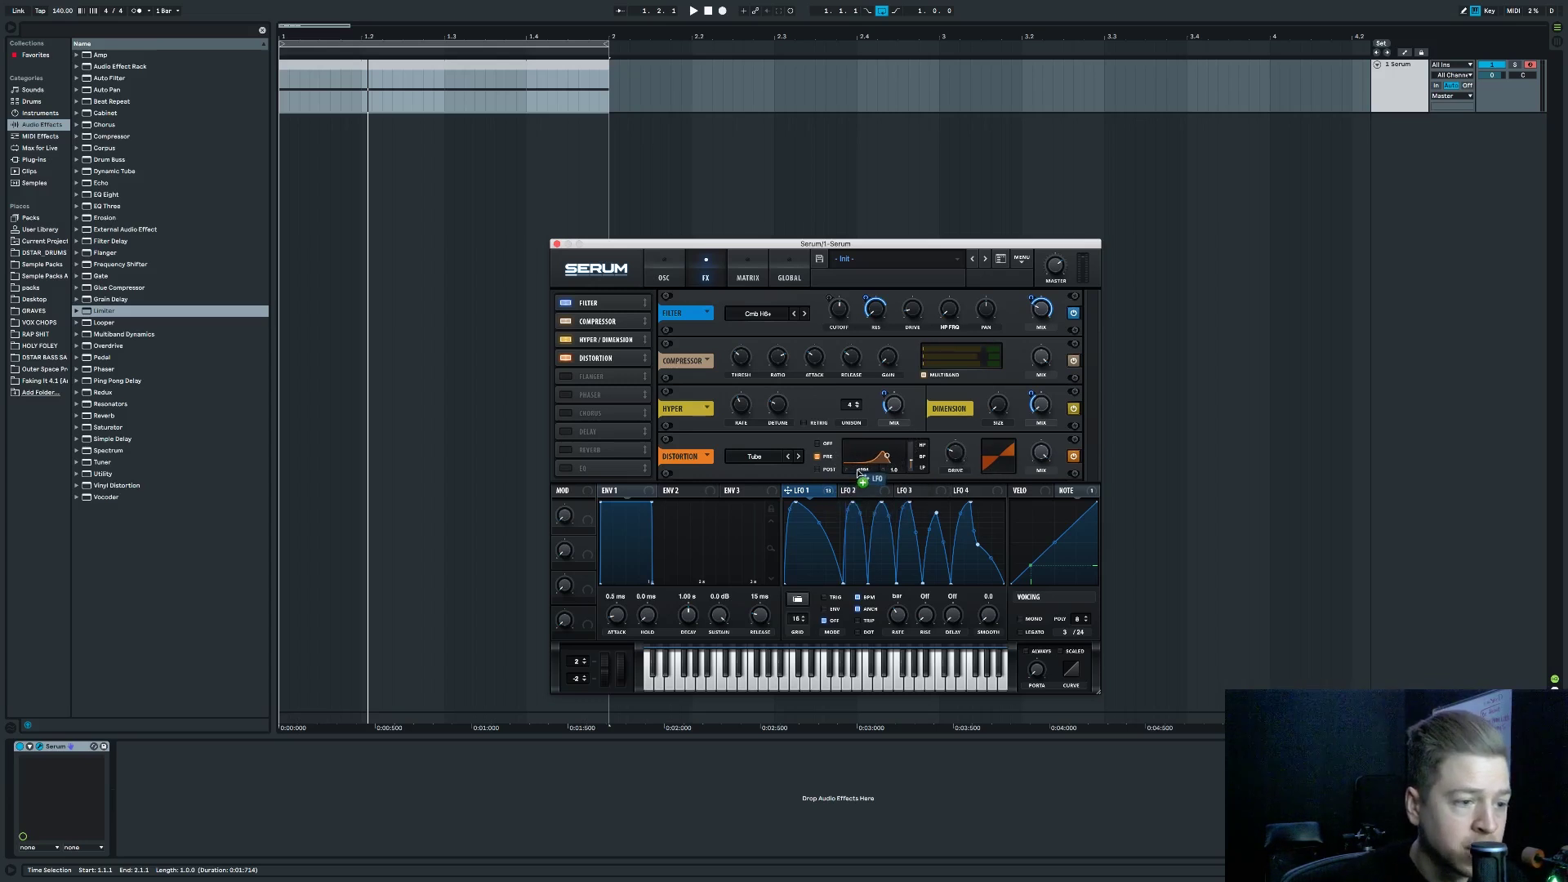
pyautogui.moveTo(873, 471); pyautogui.dragTo(874, 481)
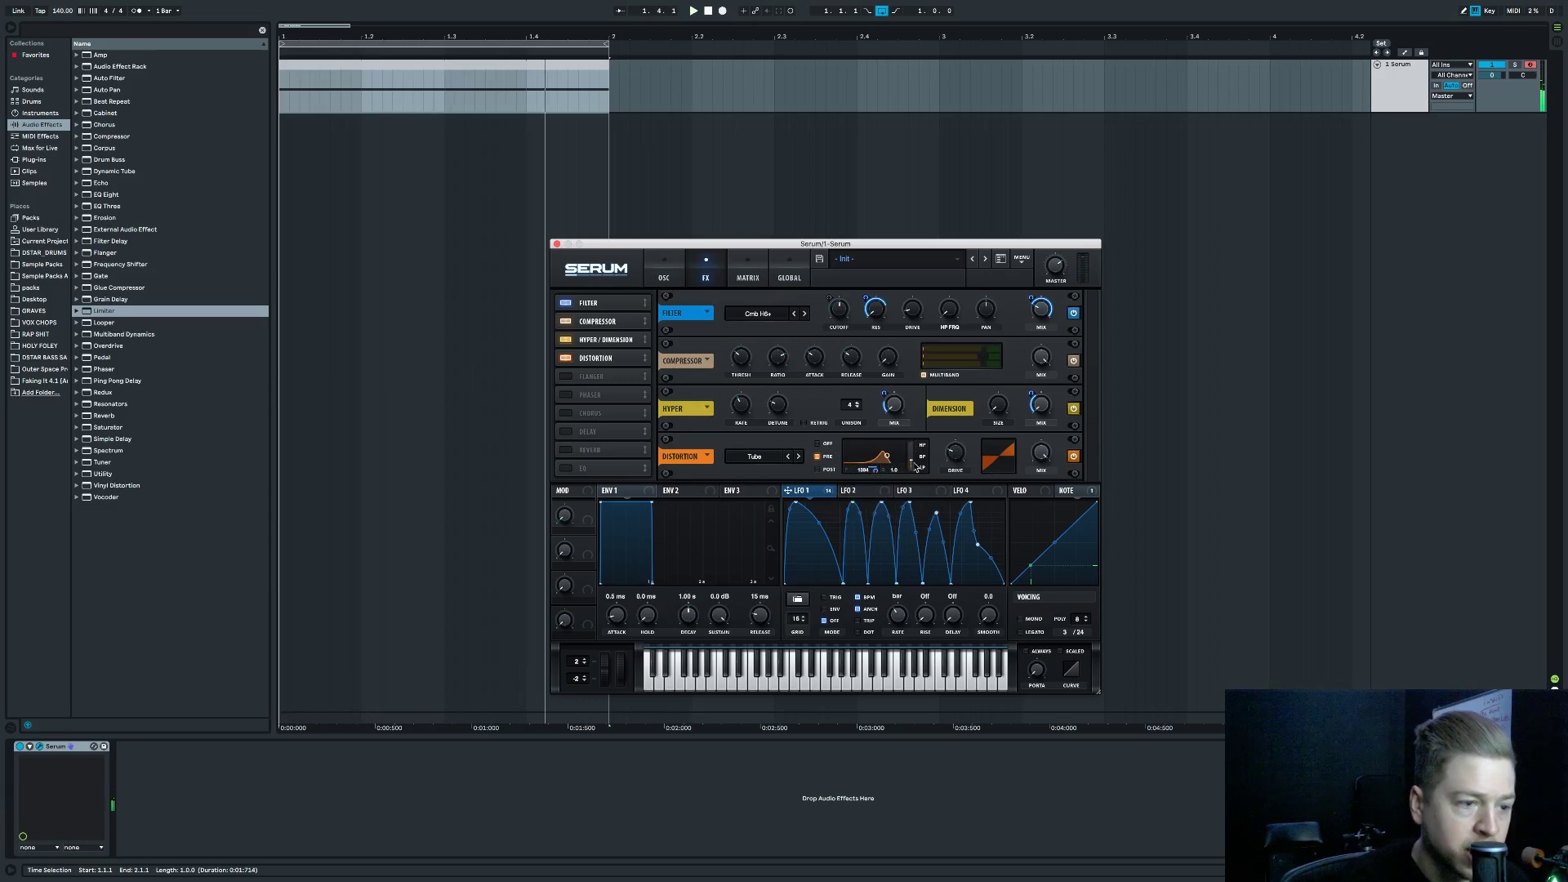
pyautogui.moveTo(915, 467); pyautogui.dragTo(917, 452)
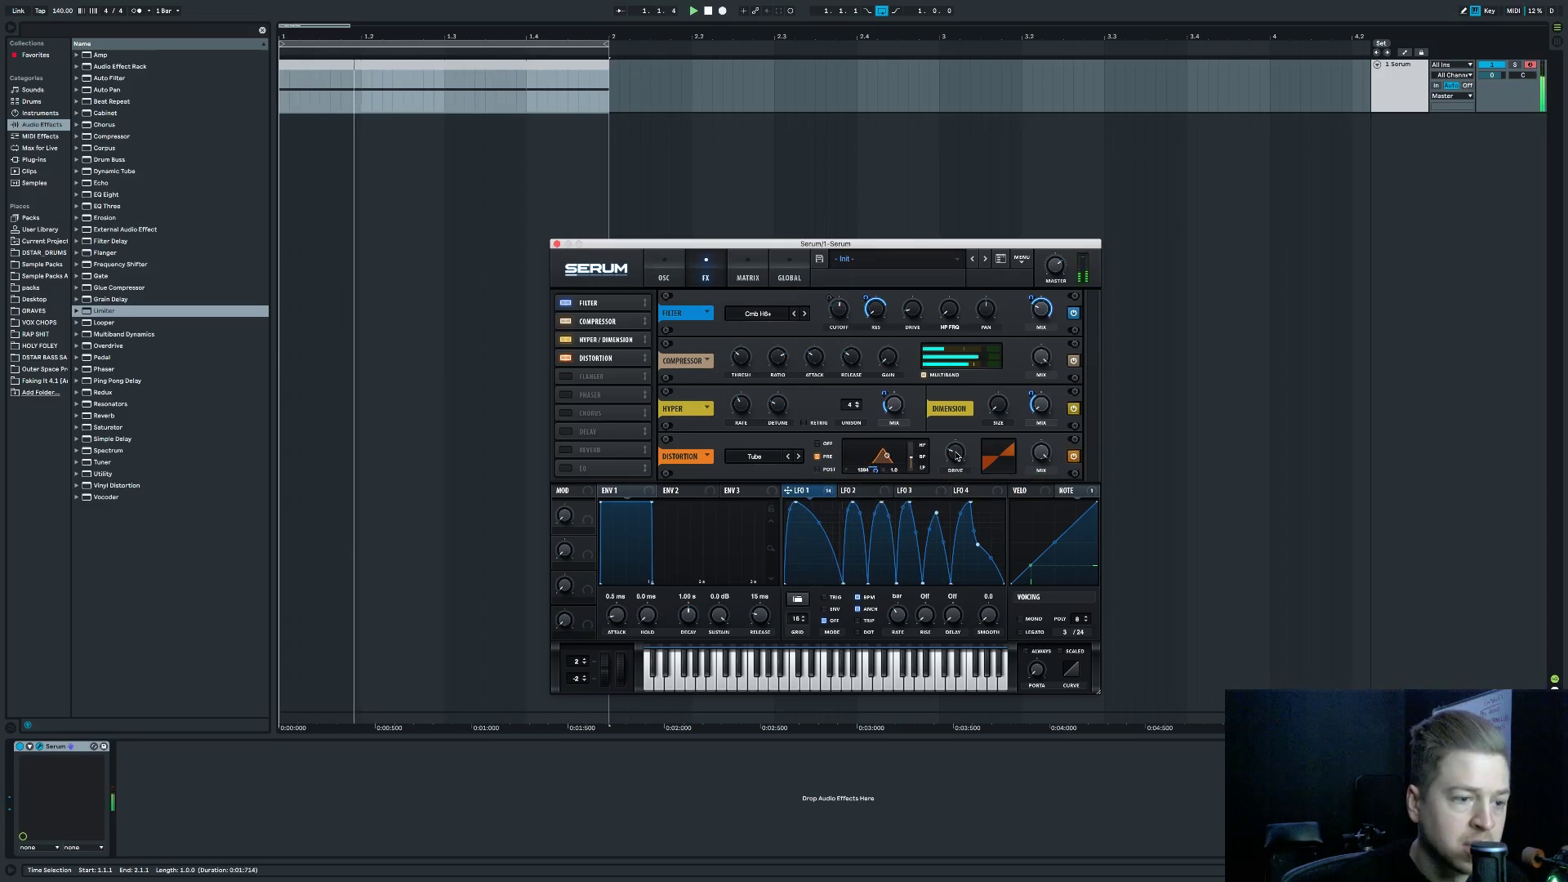
pyautogui.moveTo(883, 474); pyautogui.dragTo(873, 488)
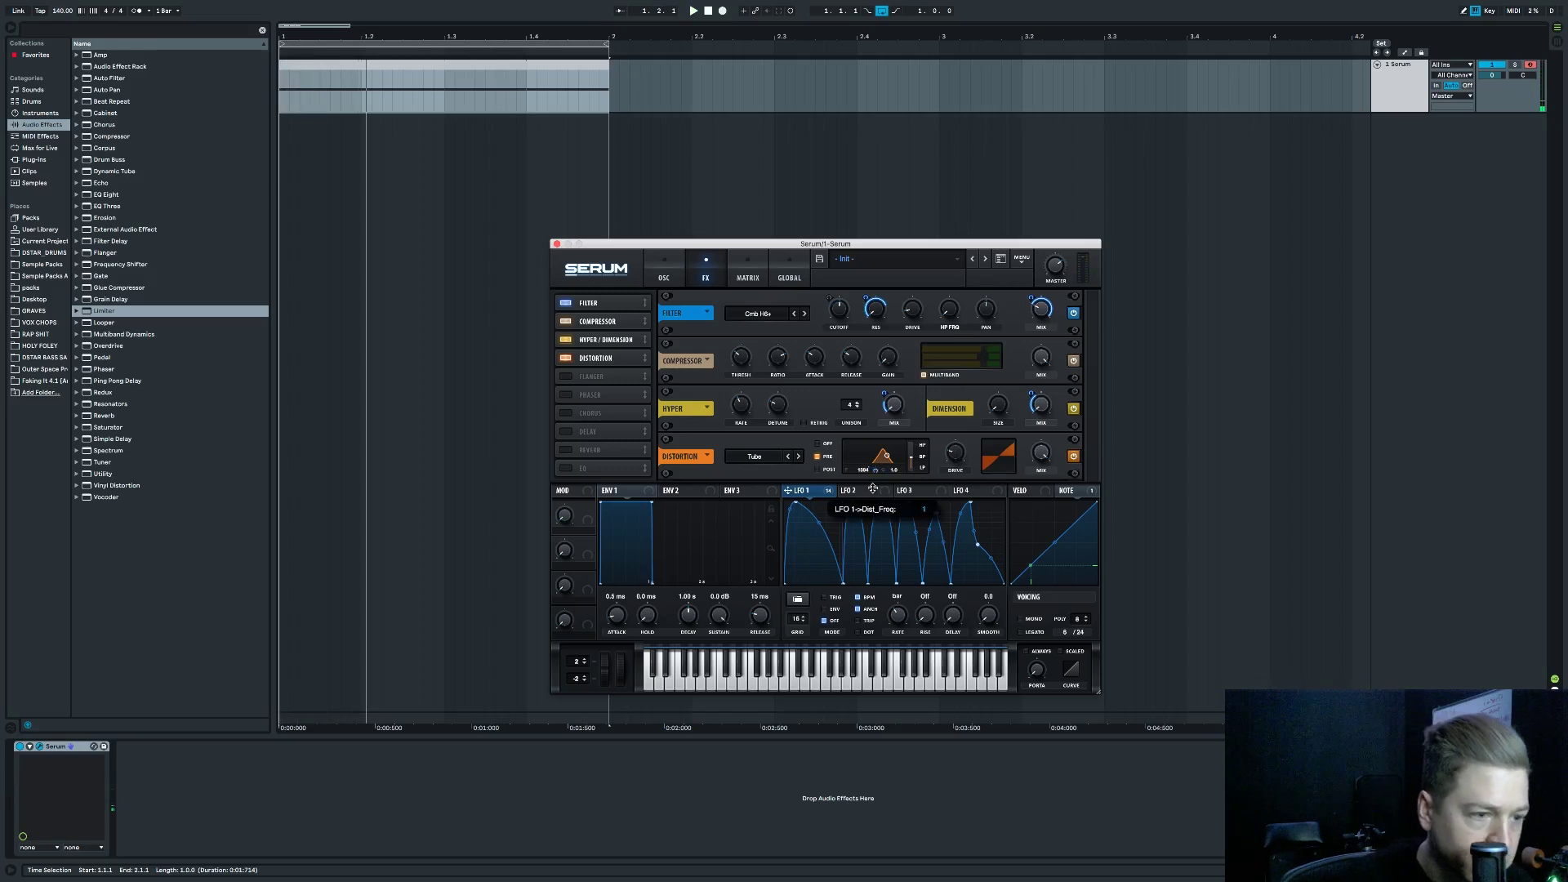
# Set the distortion filter's low/band/high blend to 50% and switch the filter to Post.
pyautogui.click(911, 462)
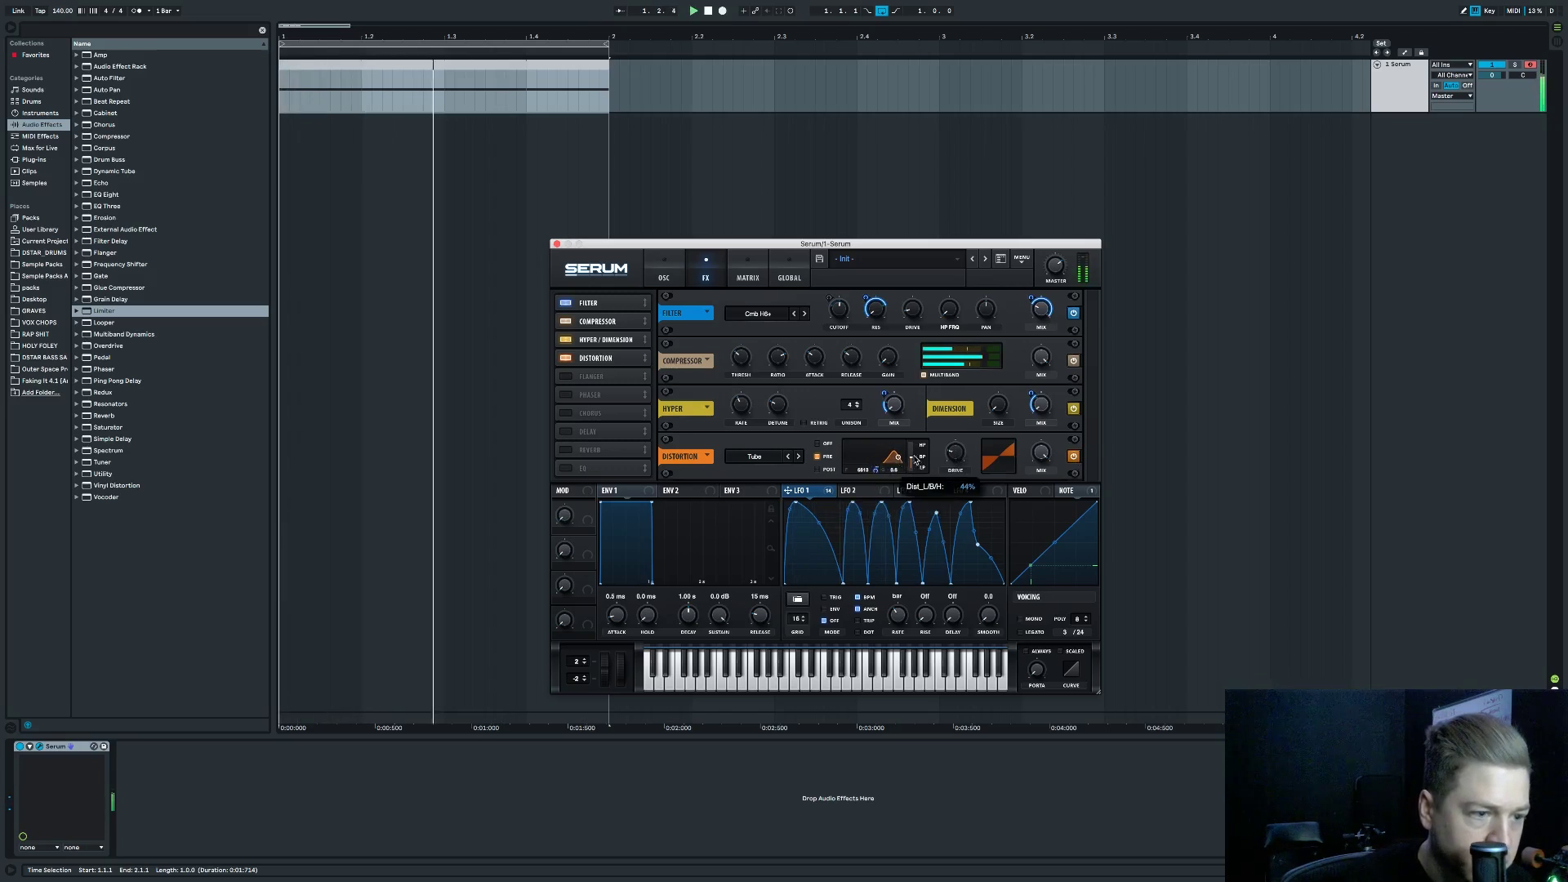
pyautogui.moveTo(911, 462); pyautogui.dragTo(912, 520)
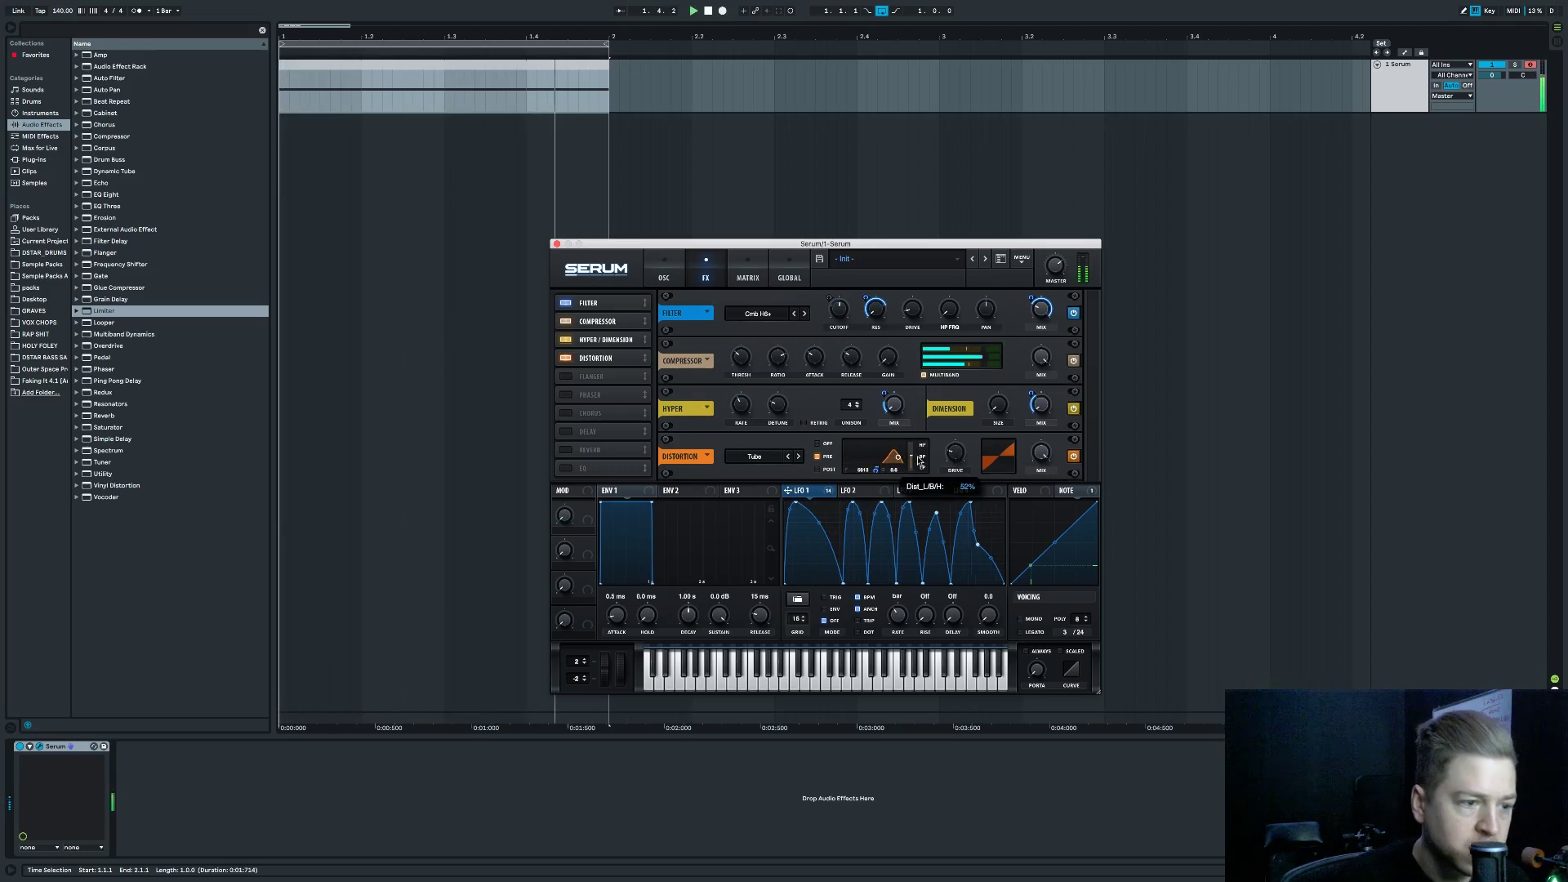
pyautogui.click(833, 469)
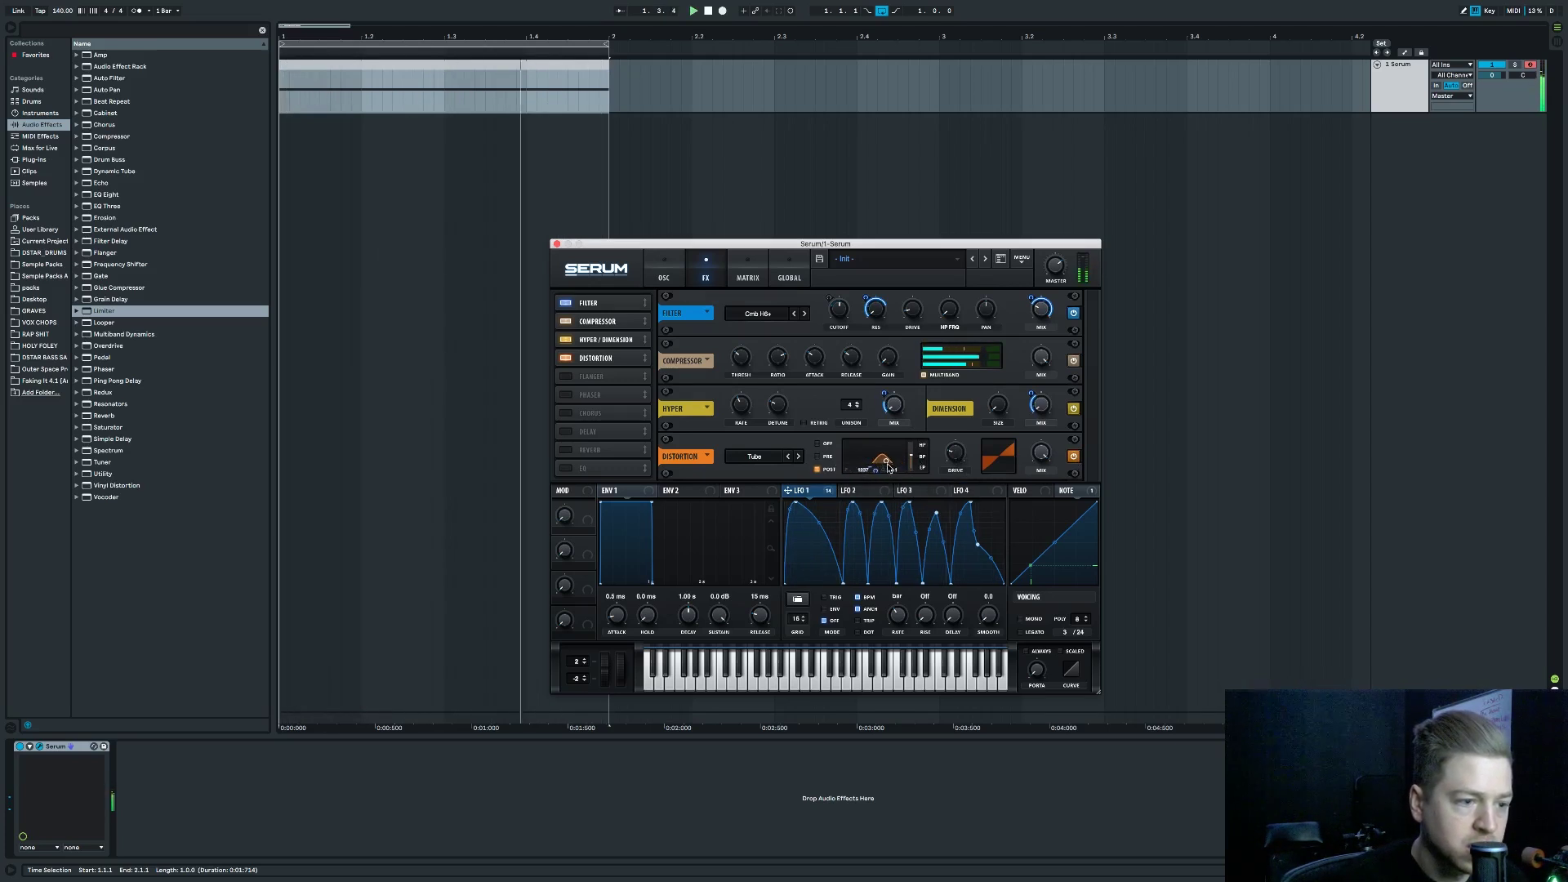
pyautogui.moveTo(898, 459); pyautogui.dragTo(897, 447)
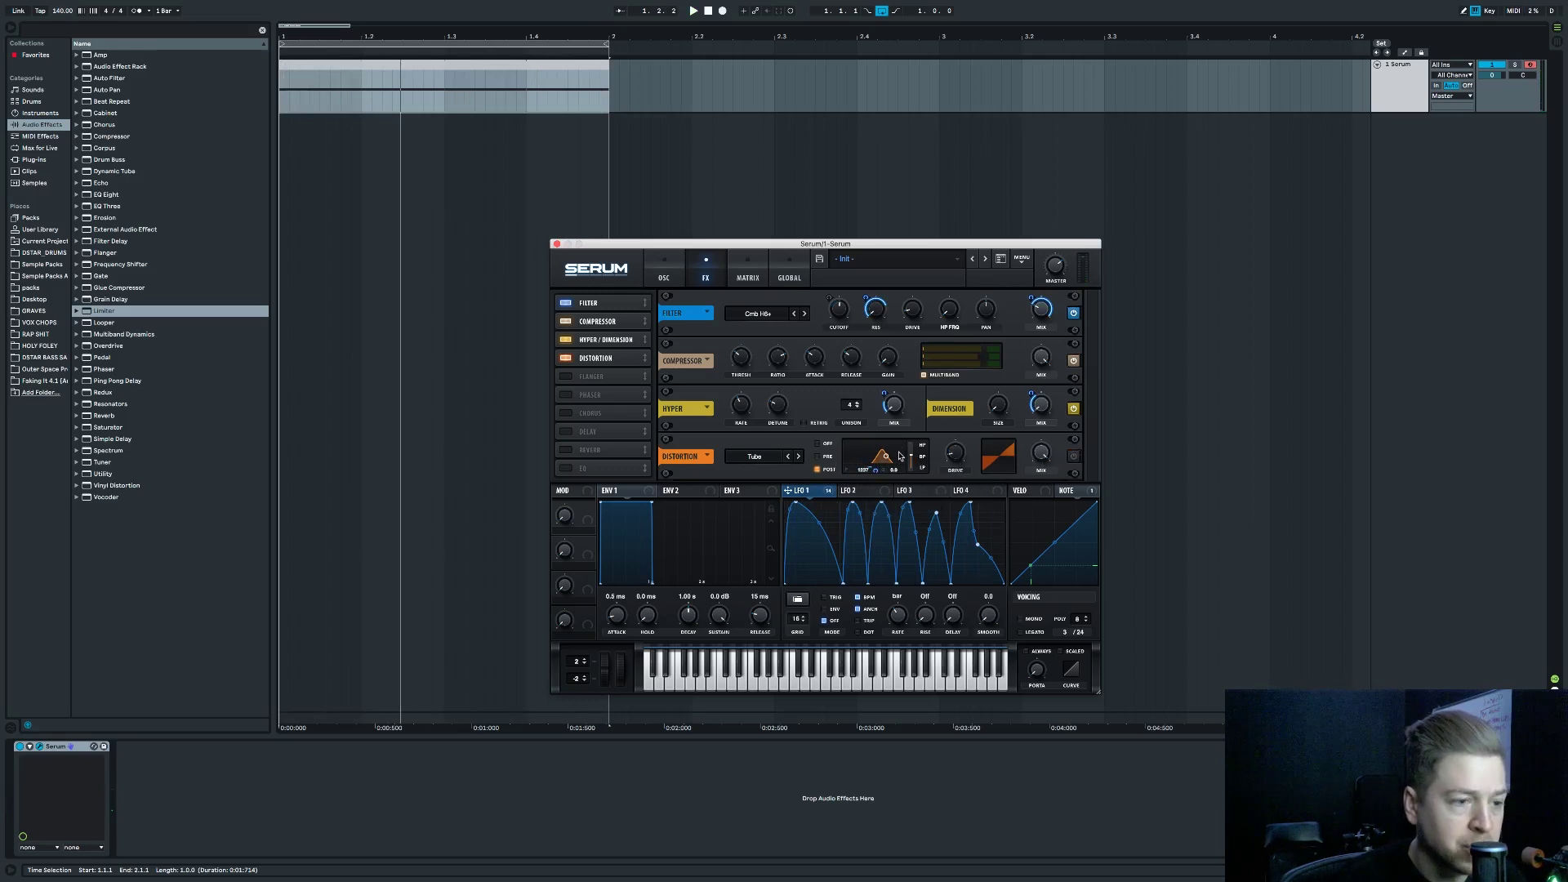
# Re-enable the Distortion effect, audition the clip with it, and set its filter to Off.
pyautogui.moveTo(873, 467)
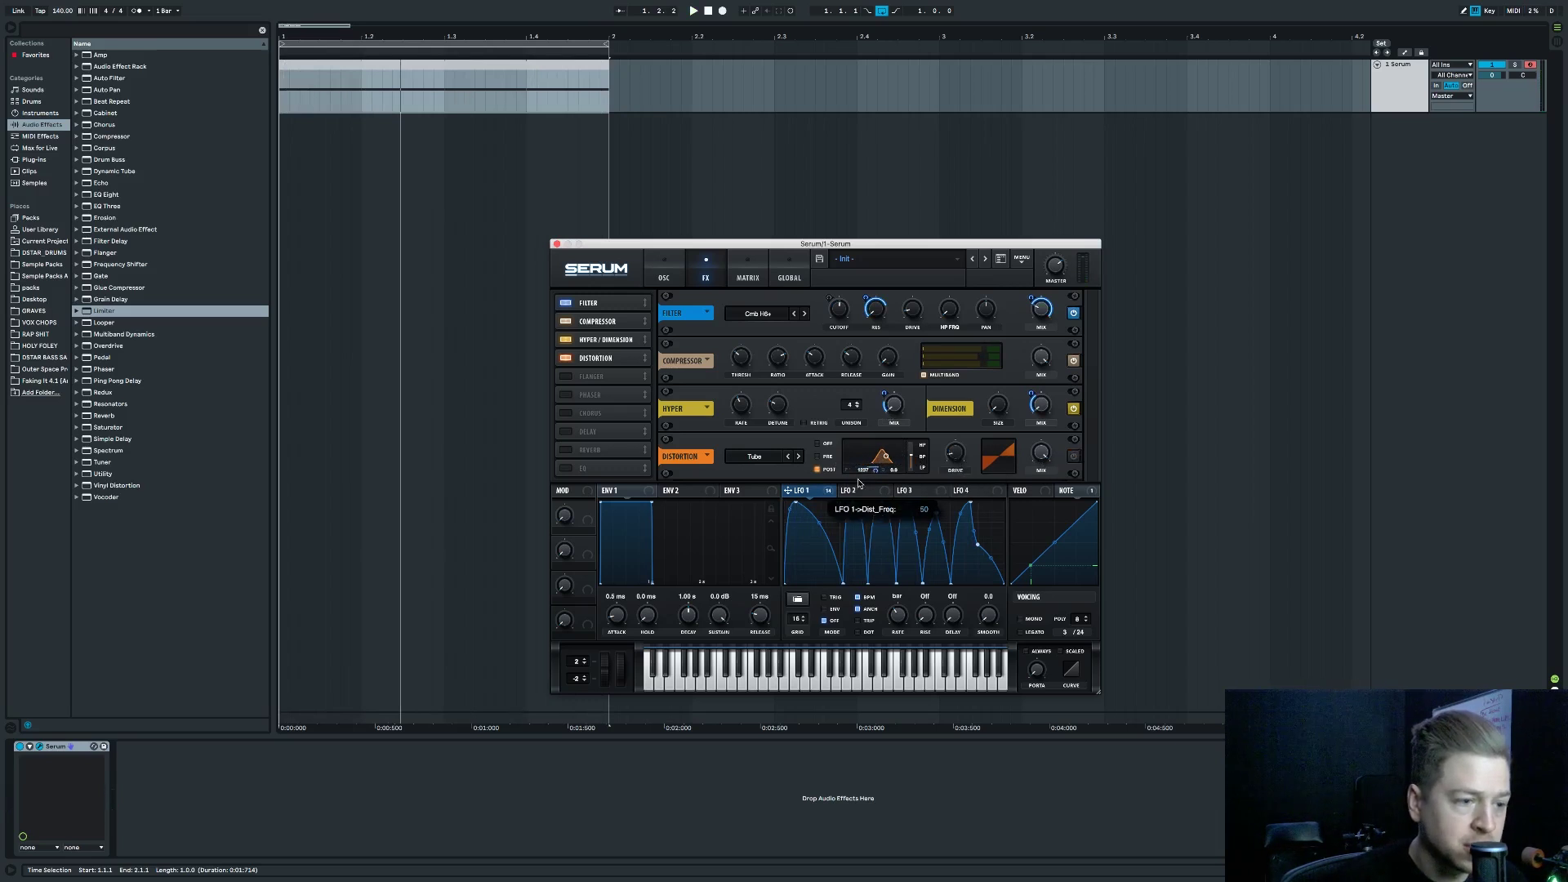
pyautogui.click(826, 457)
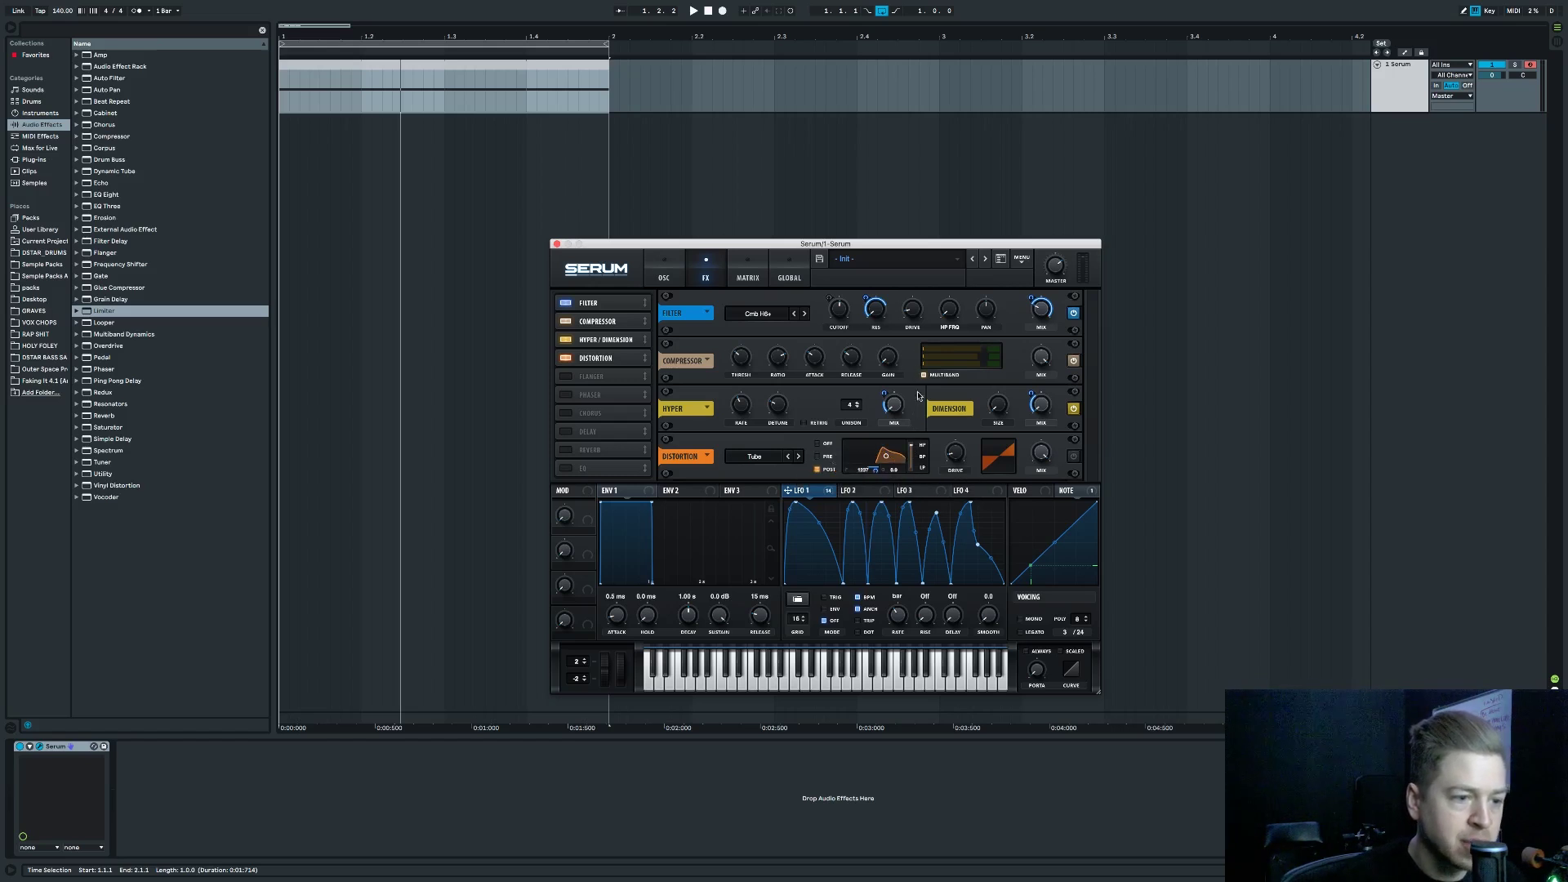
pyautogui.click(1073, 455)
pyautogui.press('space')
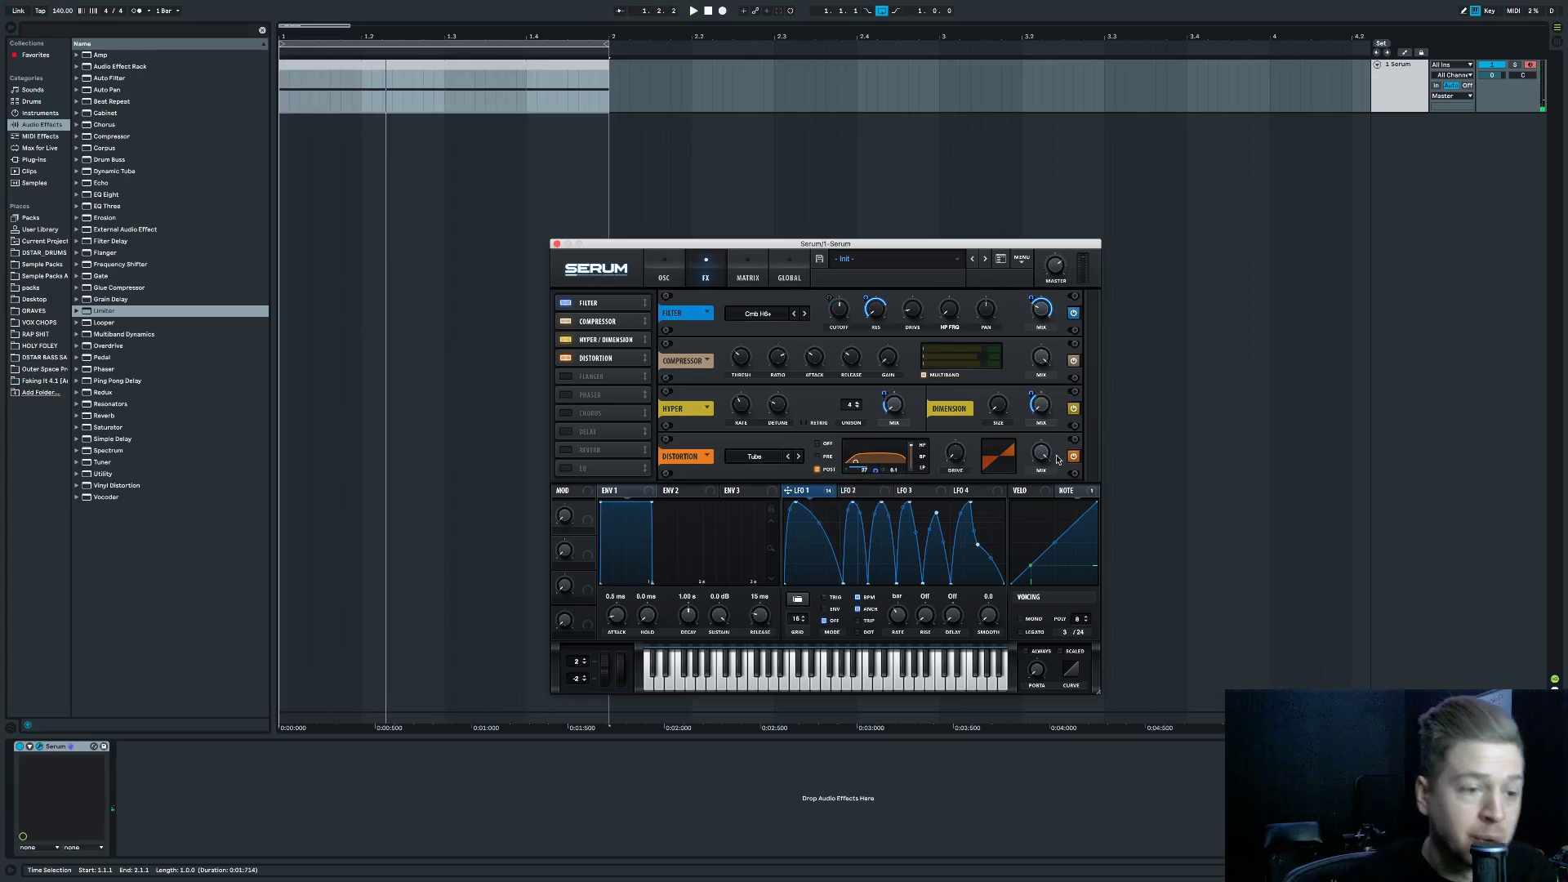
pyautogui.click(818, 443)
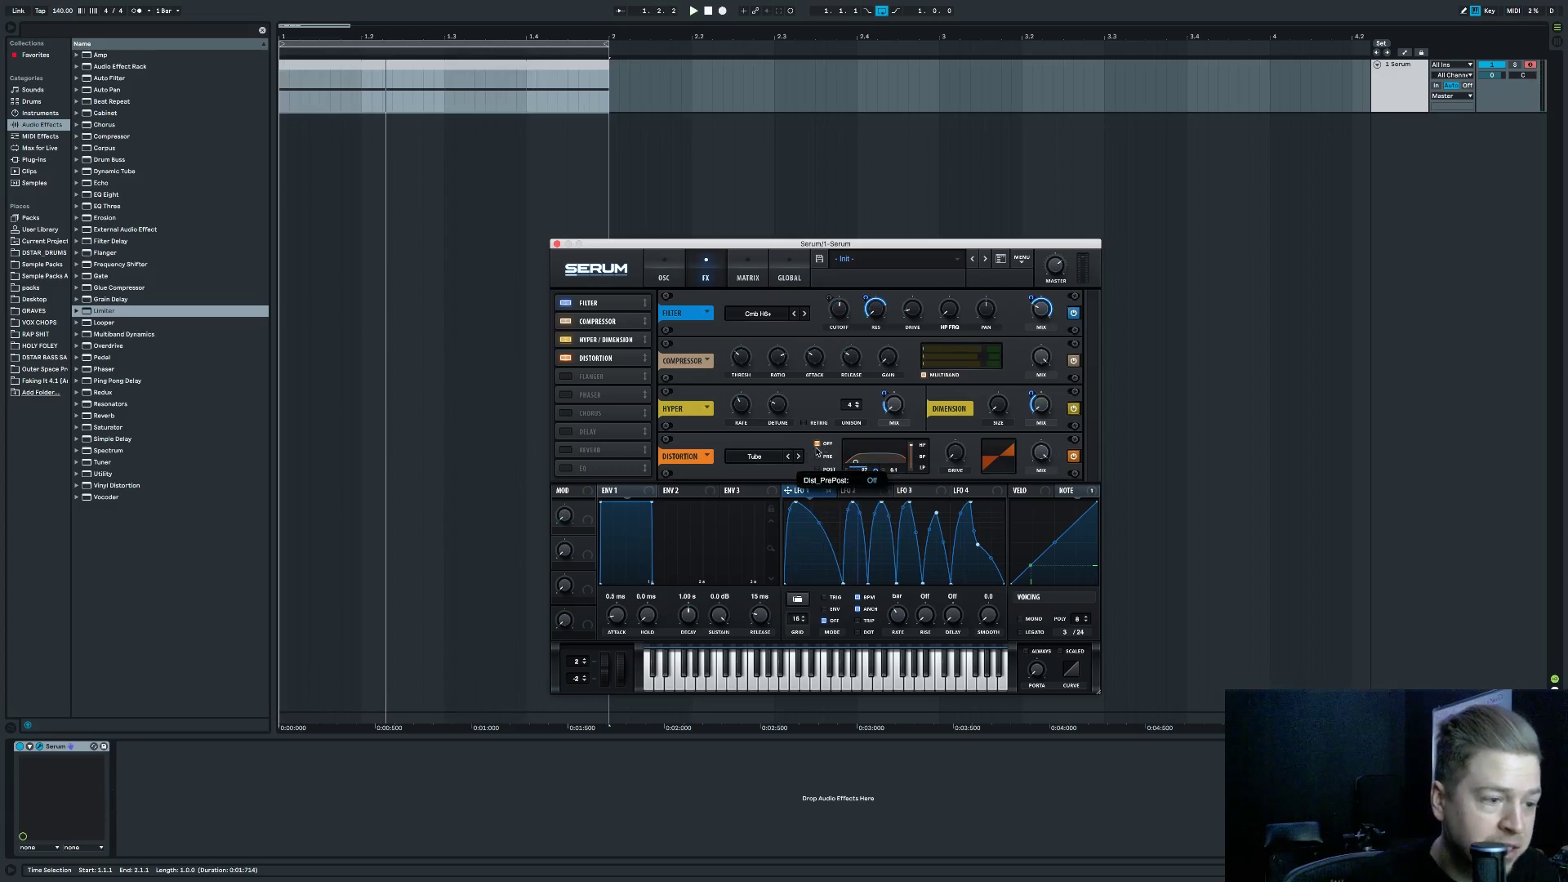
# Switch the distortion type to X-Shaper and pull the end point of the Shaper B curve down to zero.
pyautogui.click(754, 457)
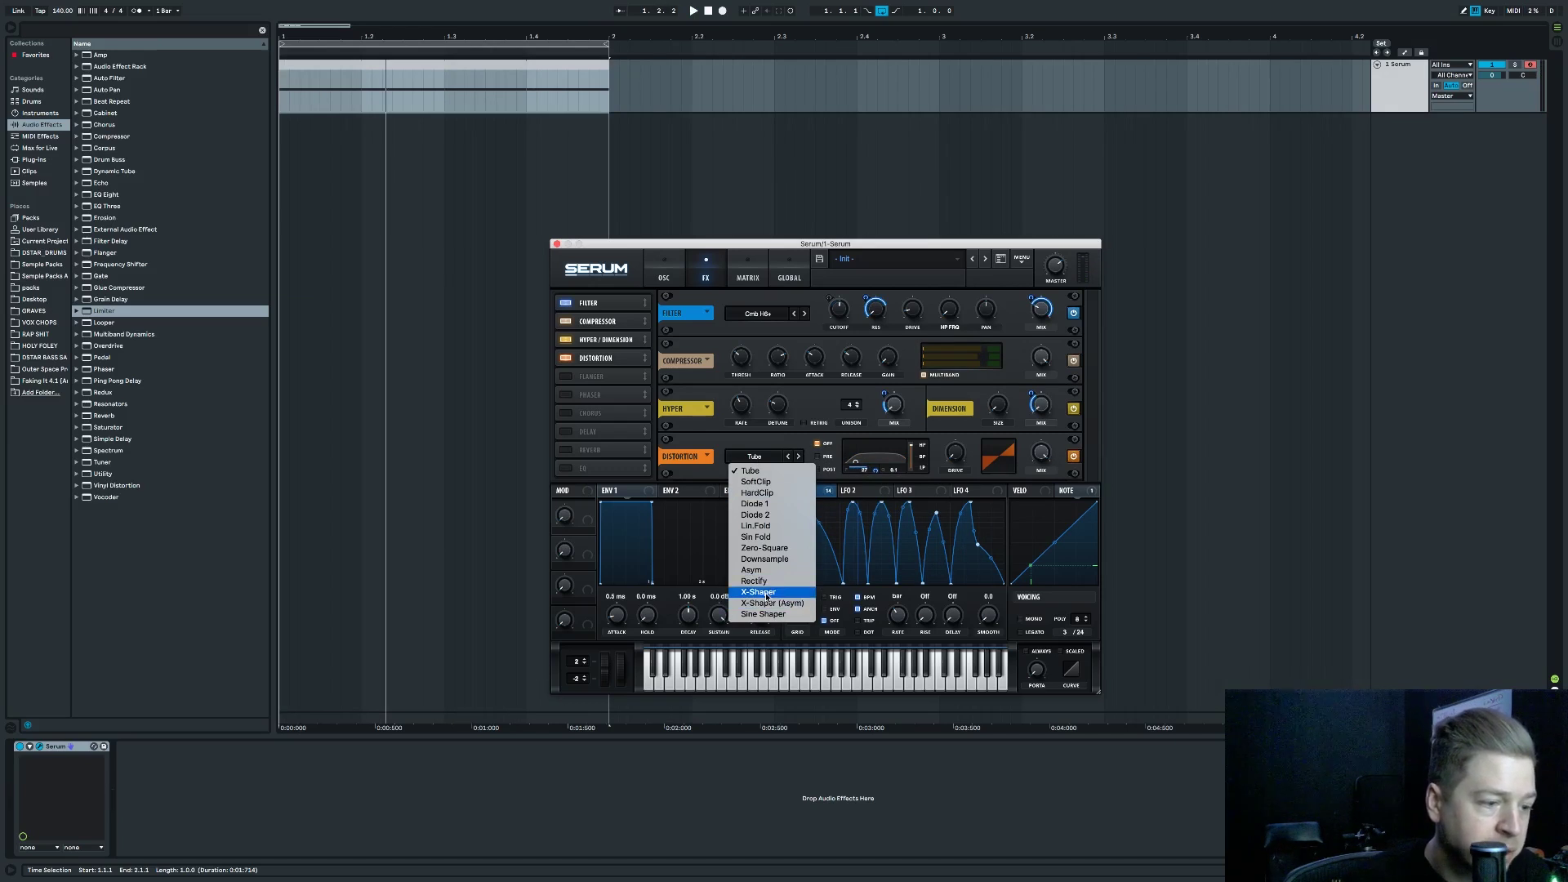
pyautogui.click(766, 593)
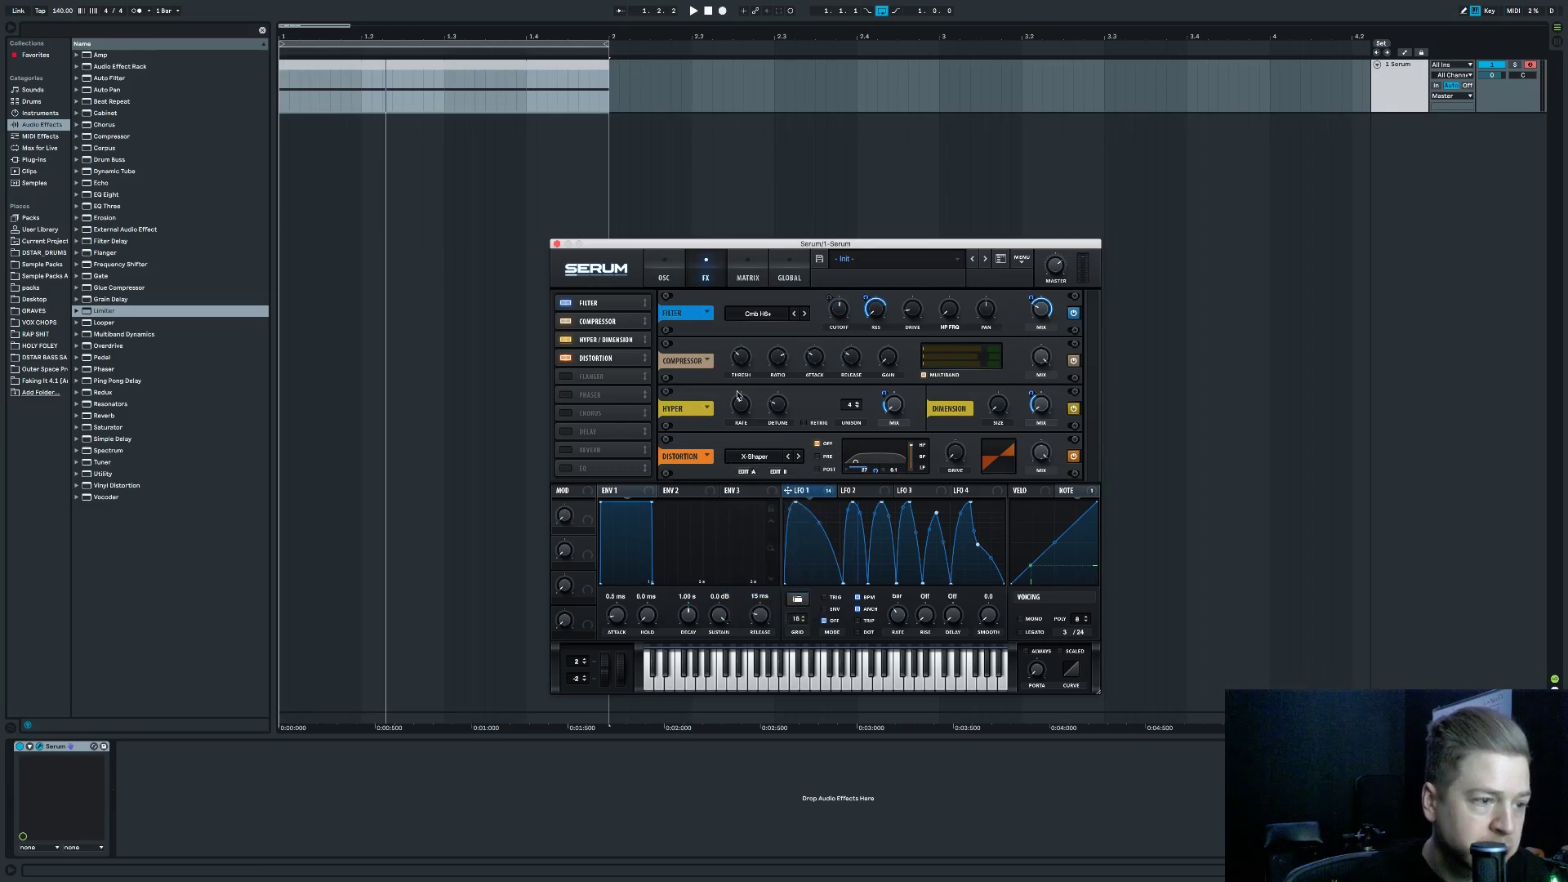
pyautogui.click(777, 472)
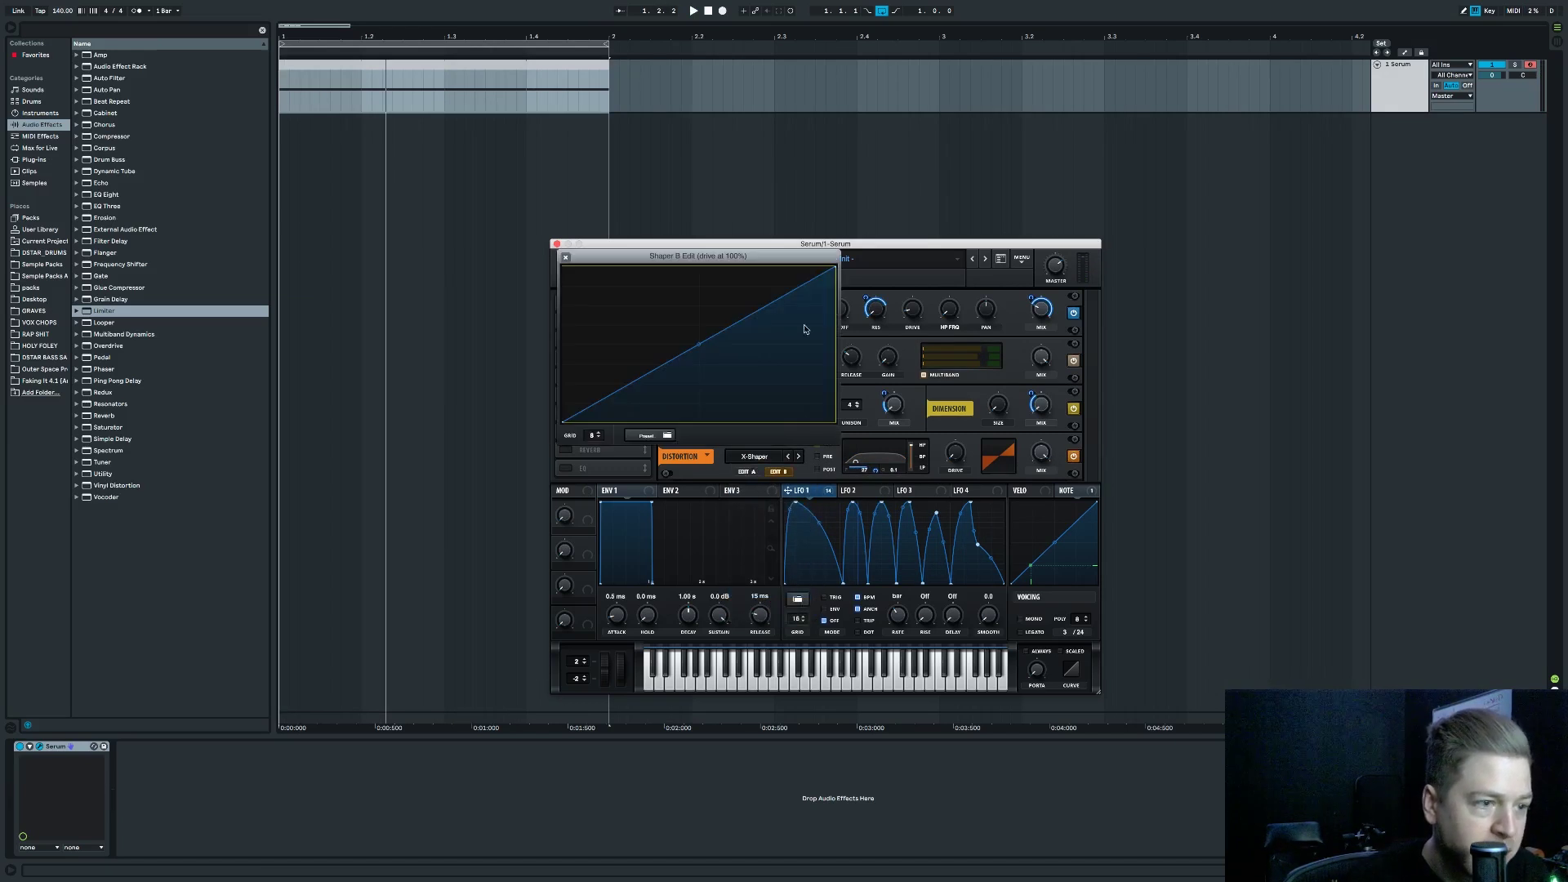
pyautogui.moveTo(834, 268); pyautogui.dragTo(839, 460)
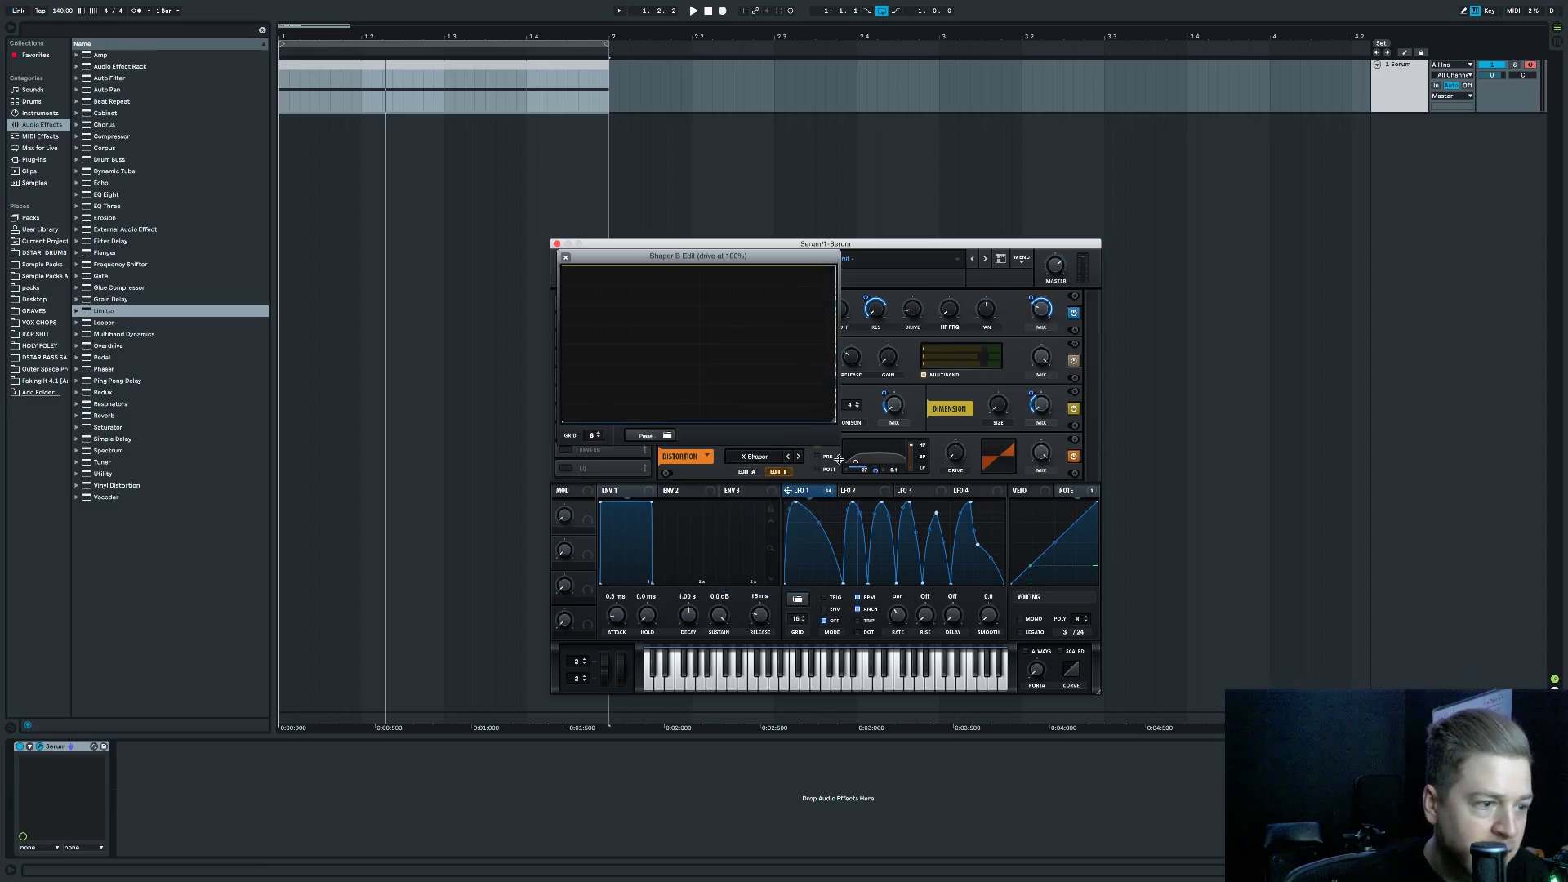
pyautogui.click(566, 258)
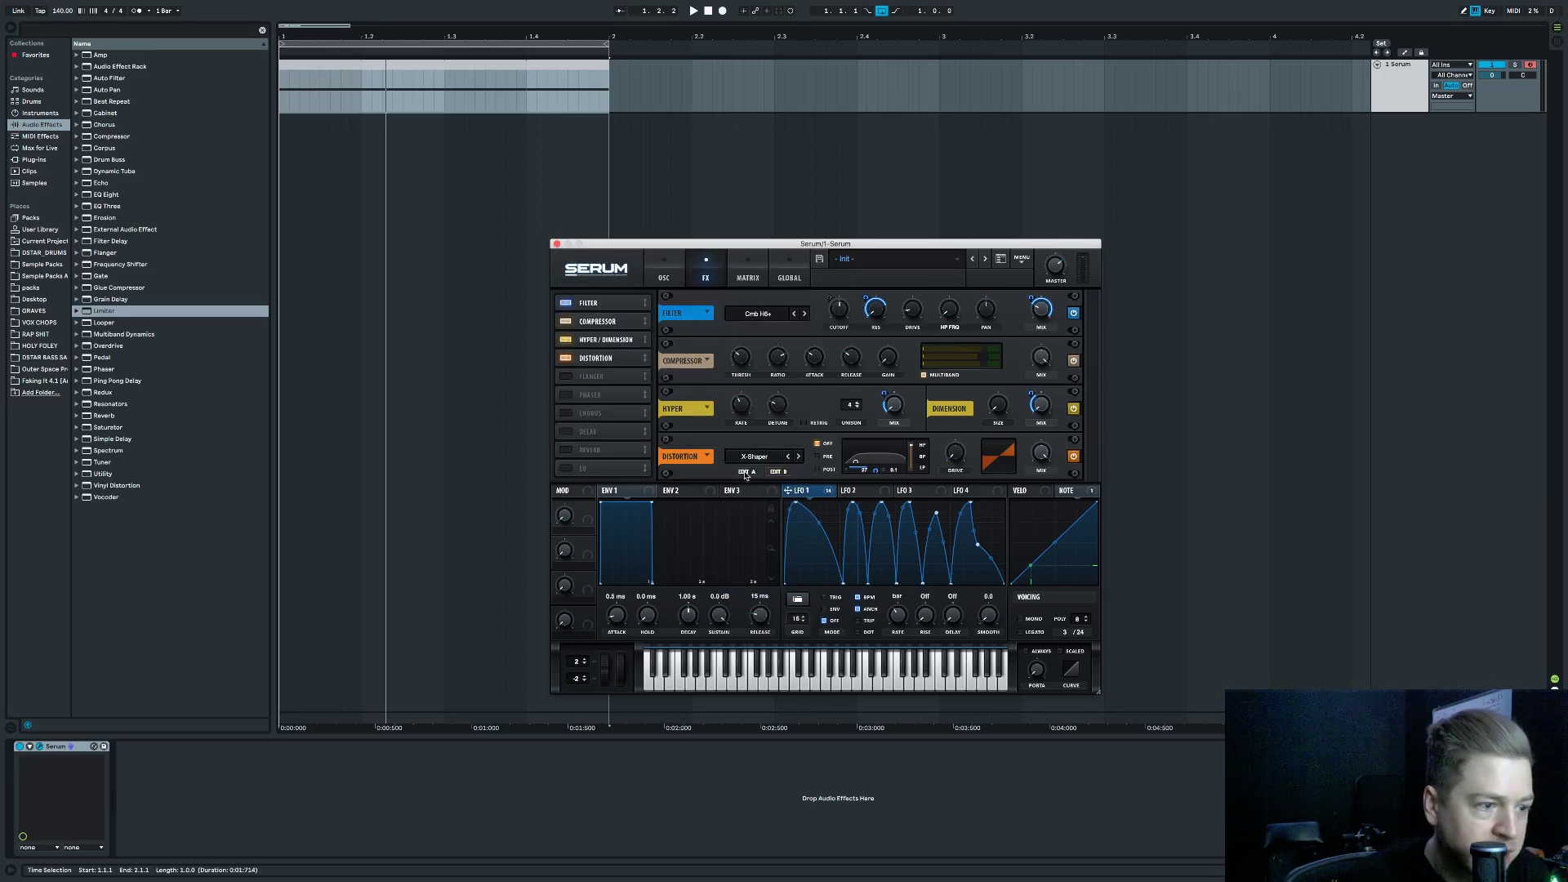
# Bend the Shaper A curve slightly upward at its midpoint and close the curve editor.
pyautogui.click(745, 473)
pyautogui.moveTo(700, 344); pyautogui.dragTo(701, 340)
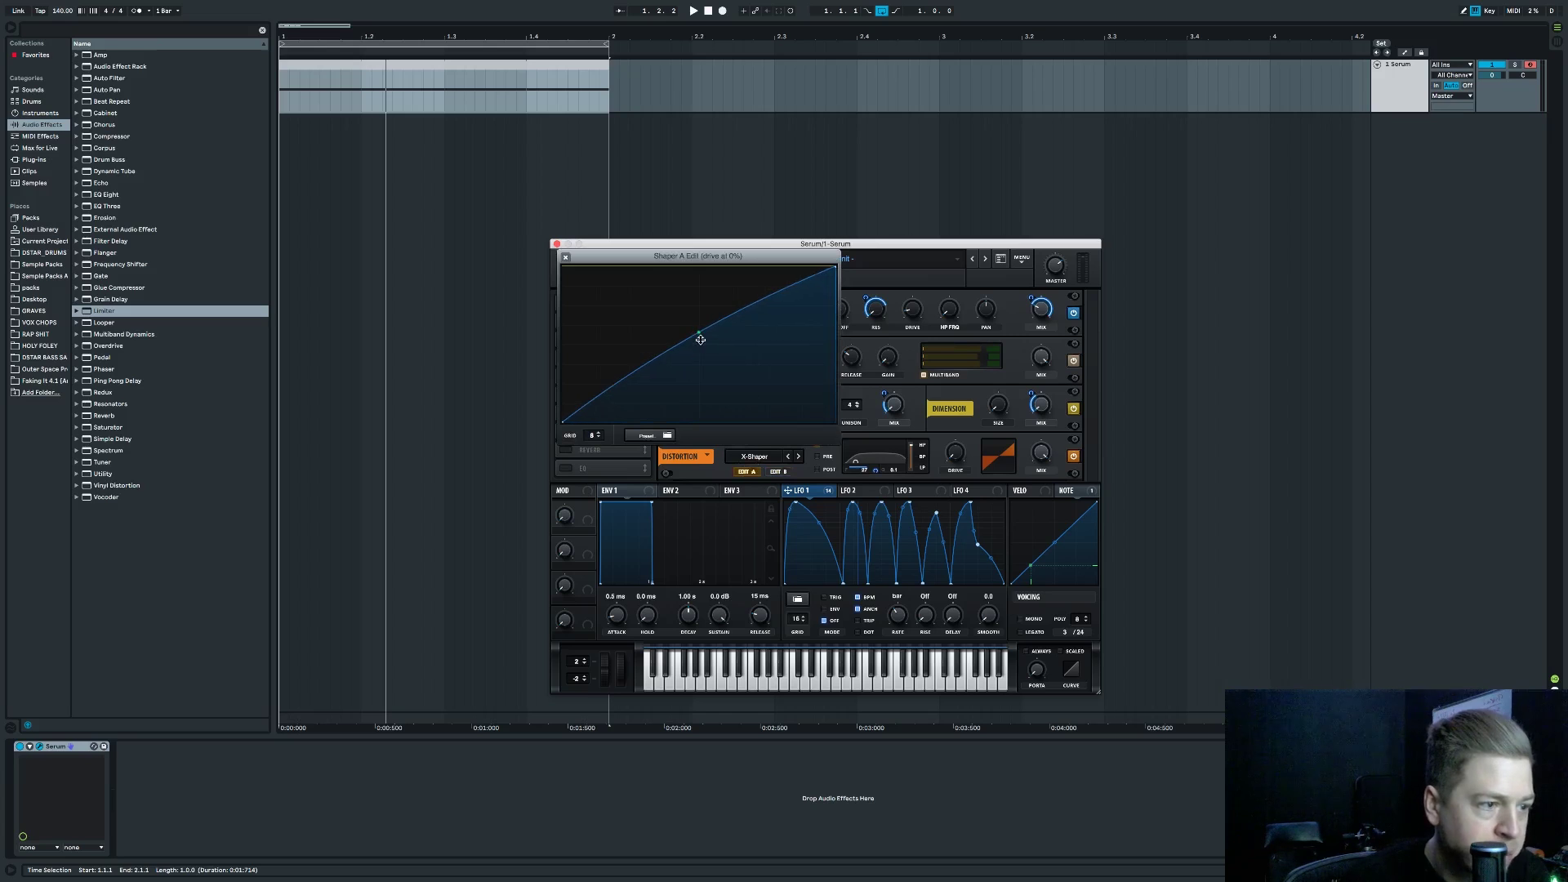
pyautogui.click(566, 257)
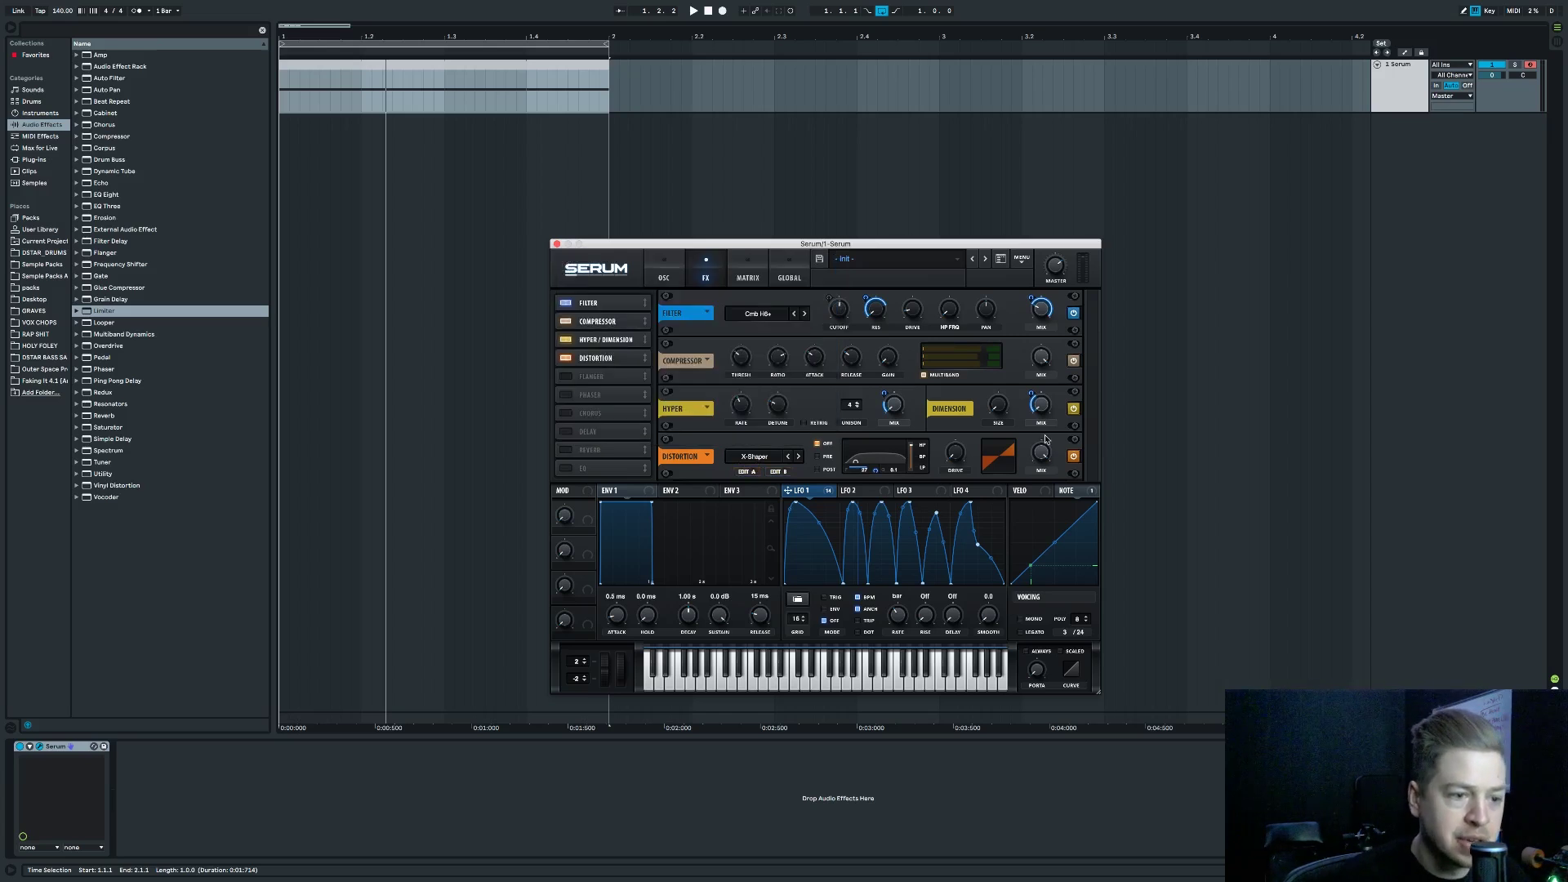
# Modulate the distortion drive with LFO 1, trying different modulation amounts and drive levels against the playing clip.
pyautogui.press('space')
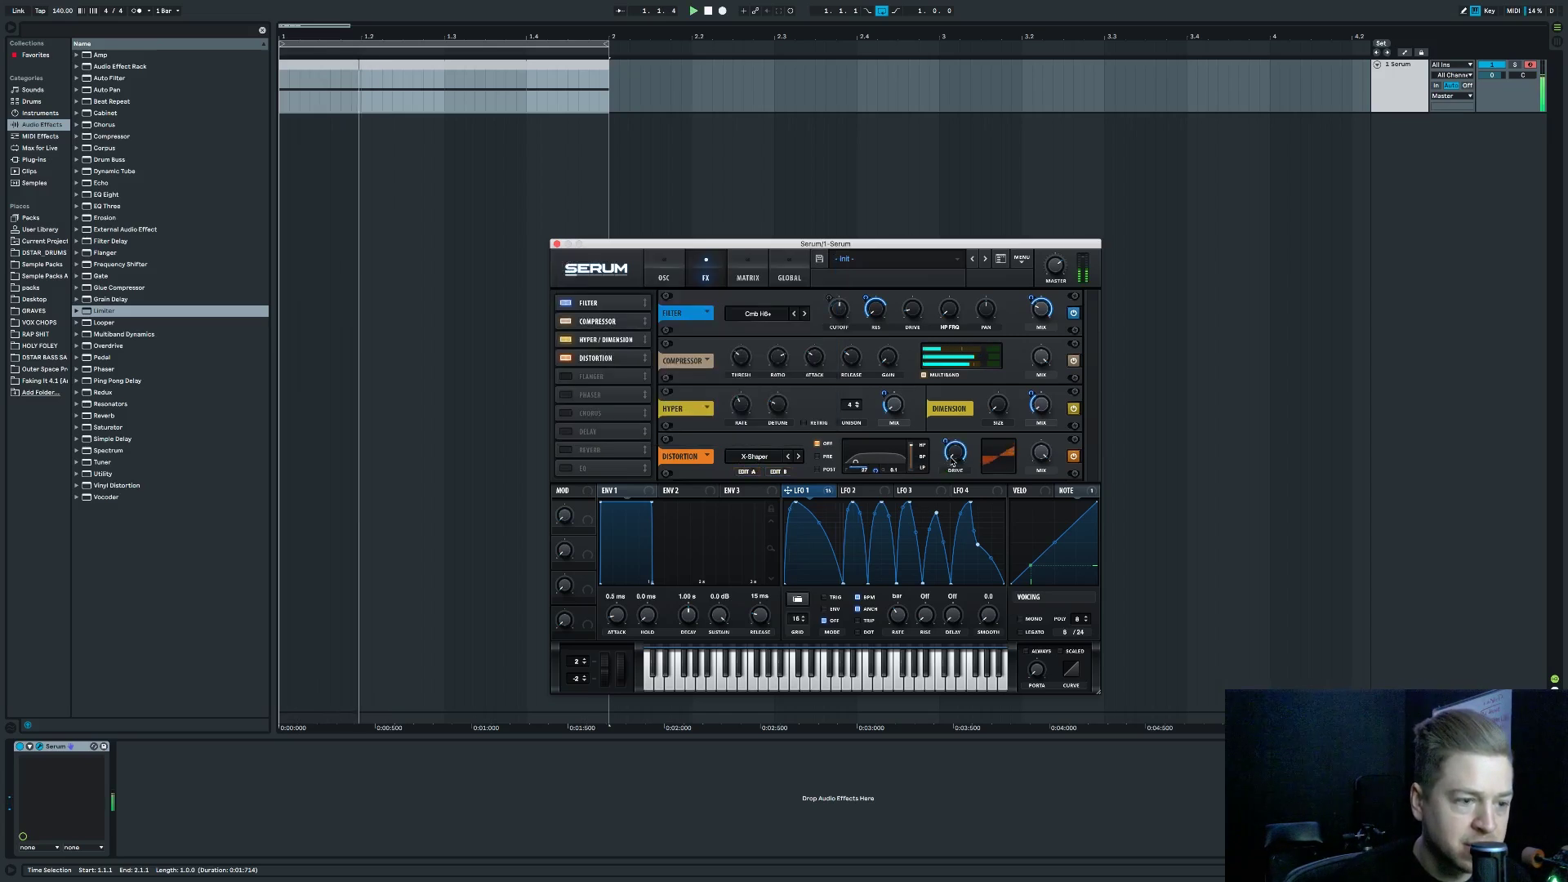
pyautogui.moveTo(946, 442); pyautogui.dragTo(950, 518)
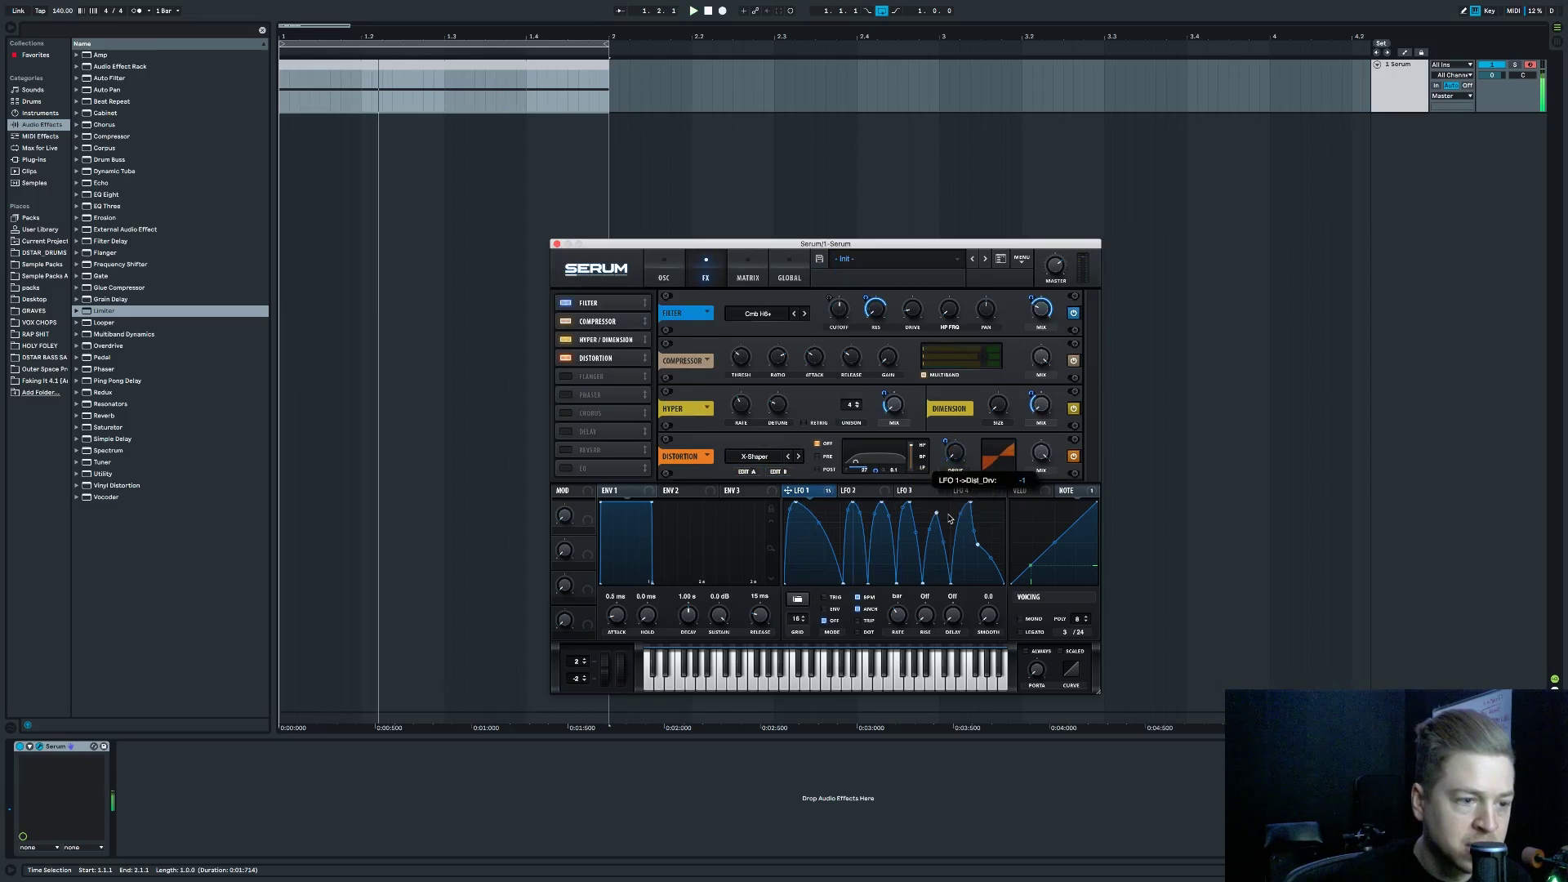
pyautogui.moveTo(958, 454)
pyautogui.mouseDown()
pyautogui.moveTo(990, 321)
pyautogui.moveTo(948, 447)
pyautogui.mouseUp()
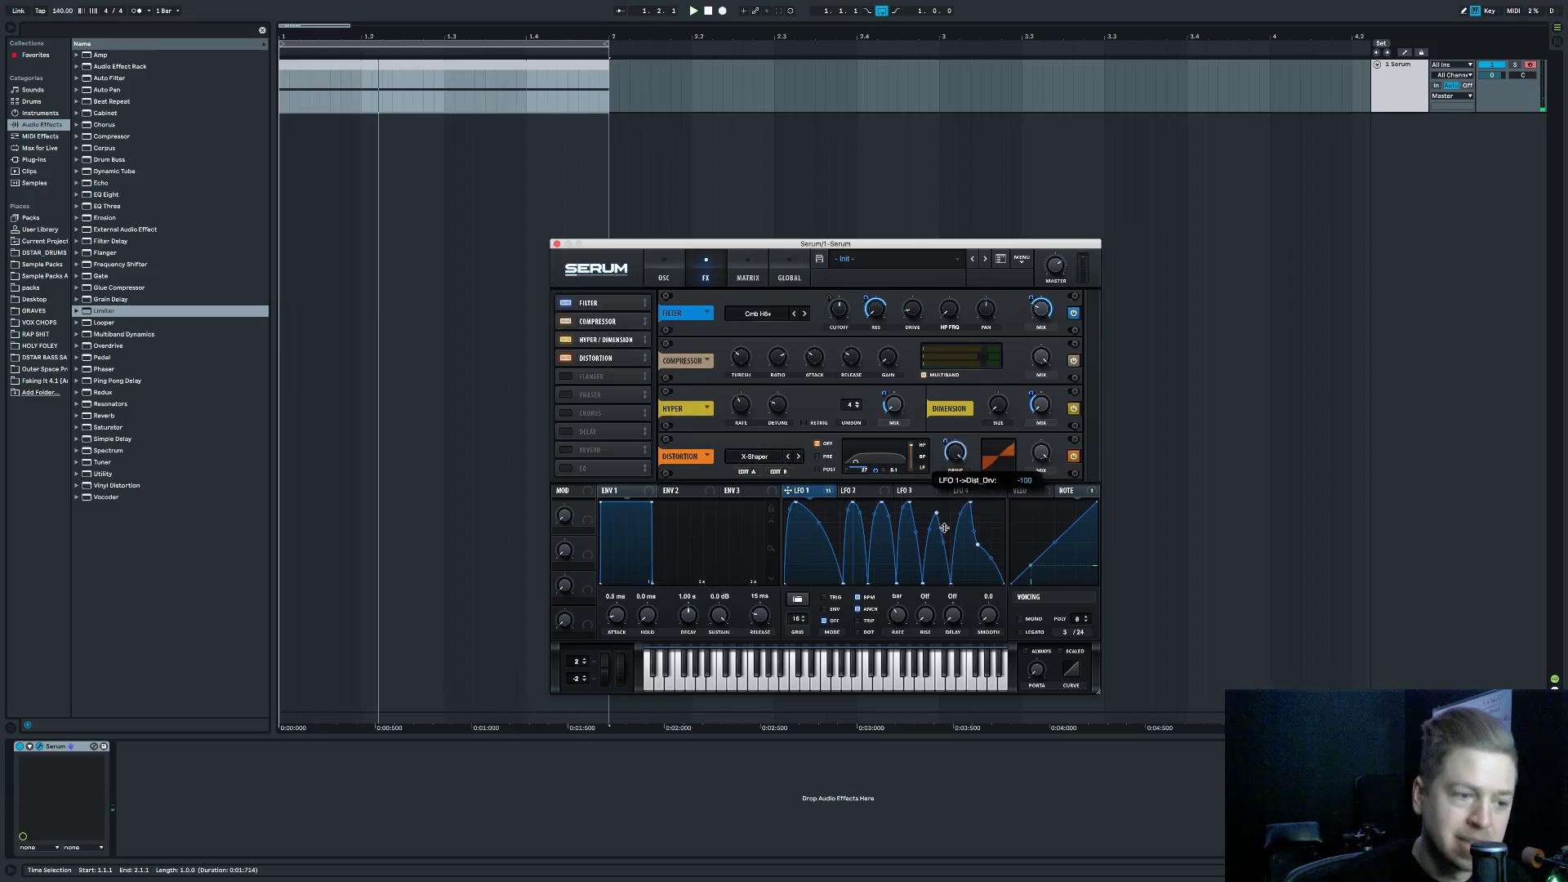
pyautogui.moveTo(944, 528); pyautogui.dragTo(946, 531)
pyautogui.moveTo(961, 454); pyautogui.dragTo(986, 355)
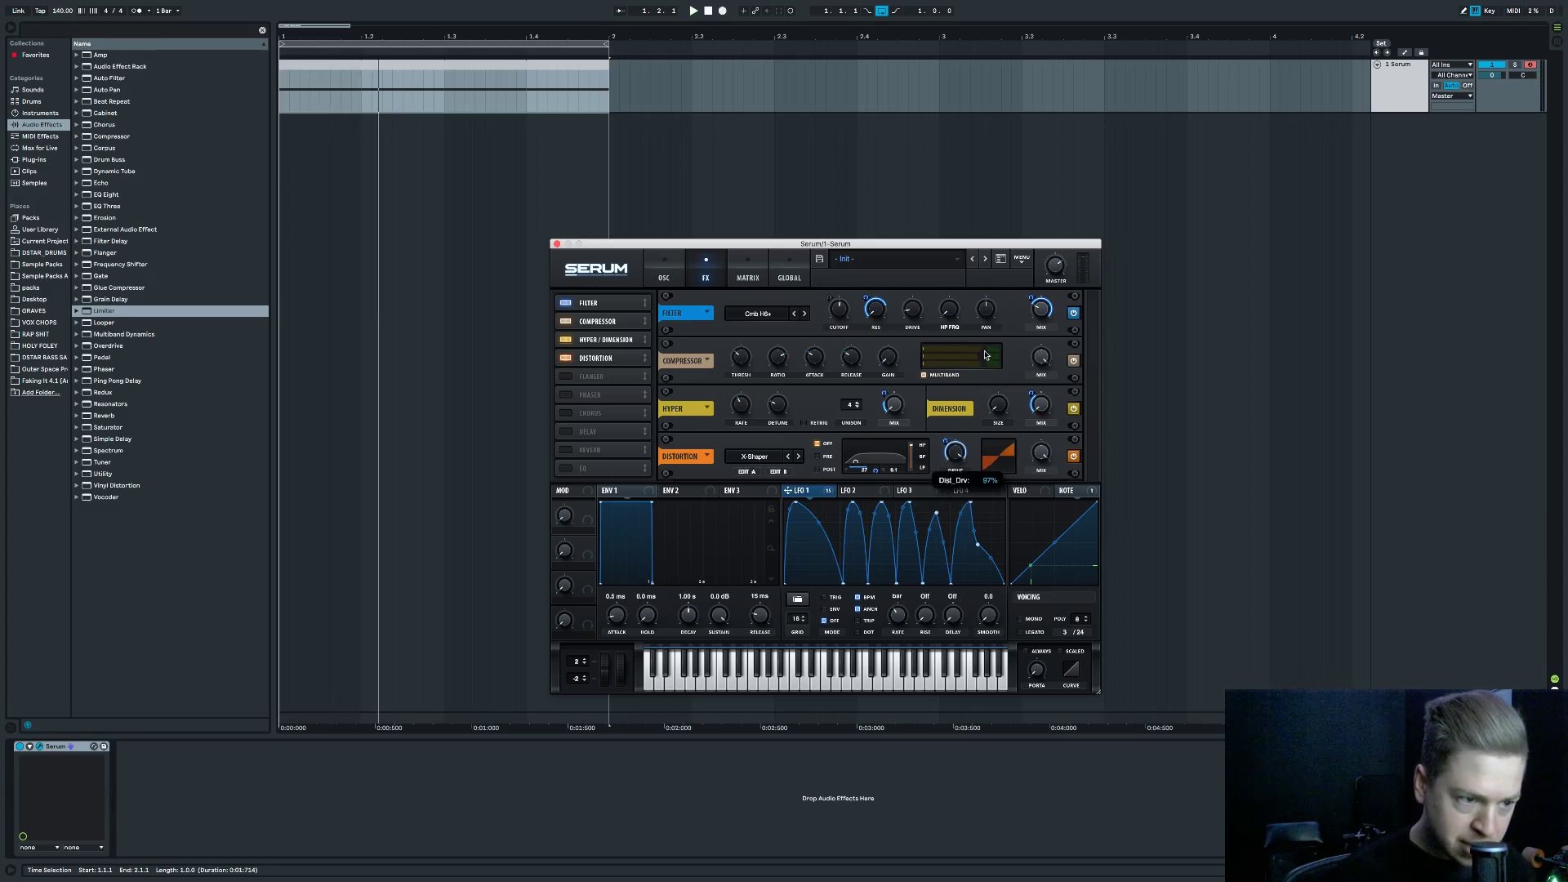
# Remove all modulators from the distortion drive and audition the clip with the distortion active and bypassed.
pyautogui.rightClick(958, 456)
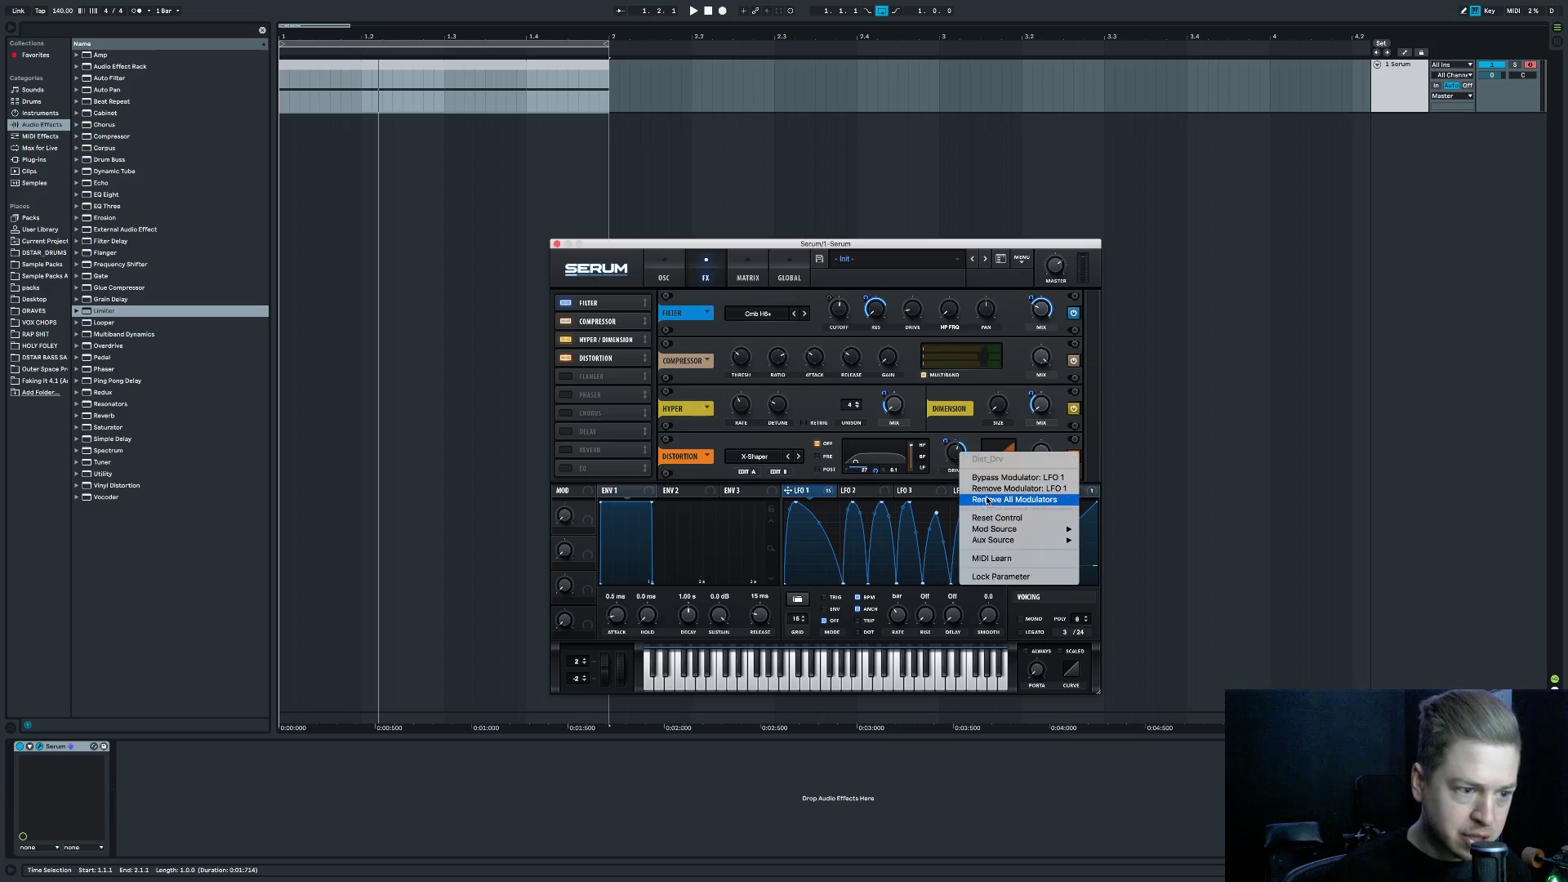
pyautogui.click(988, 500)
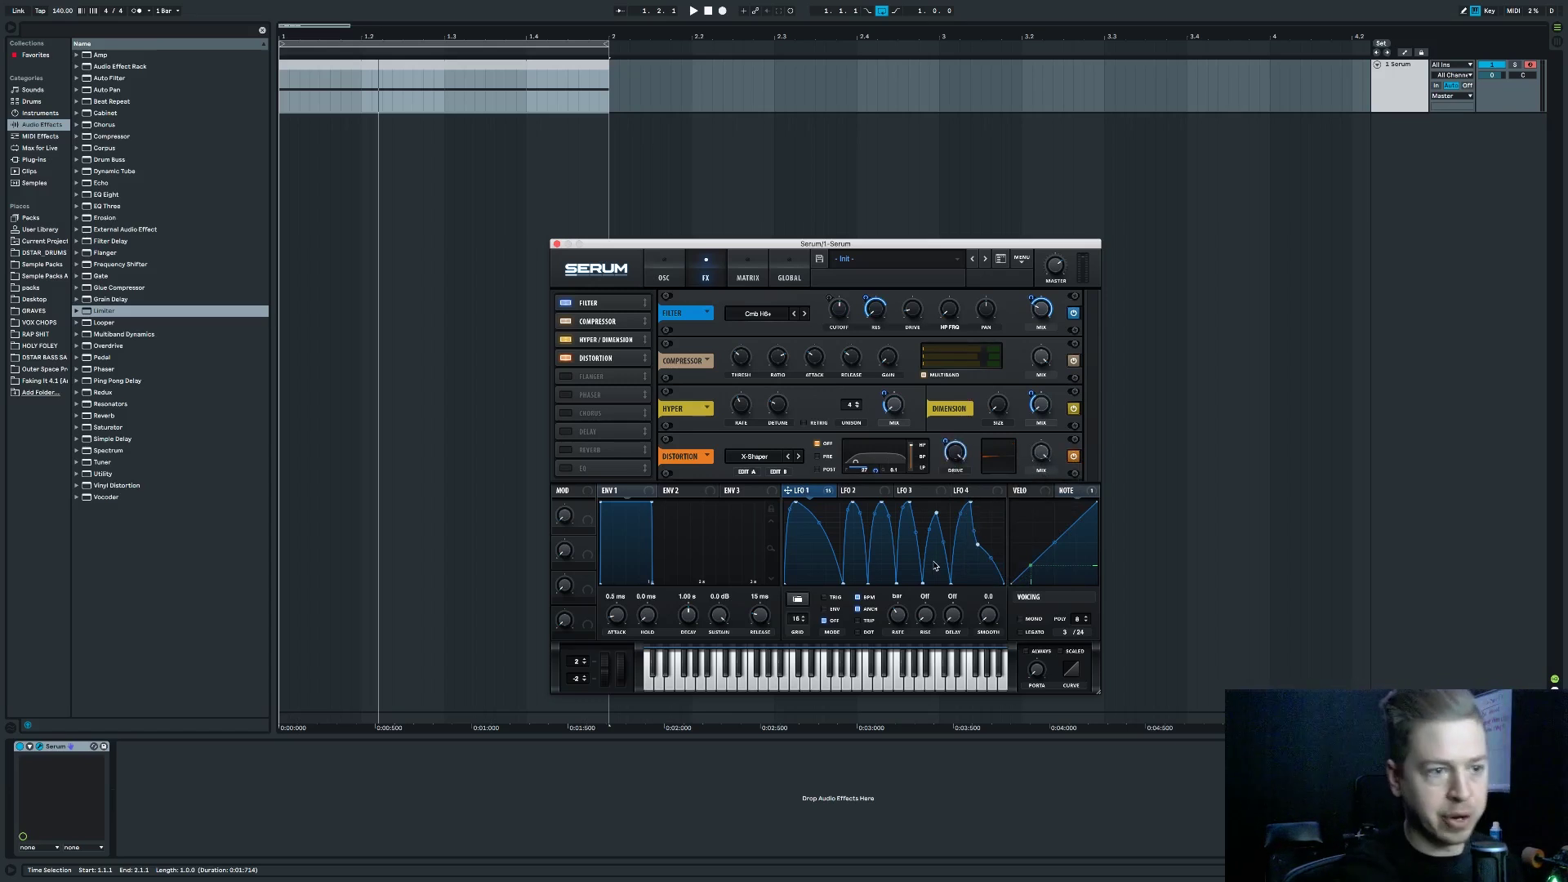
pyautogui.press('space')
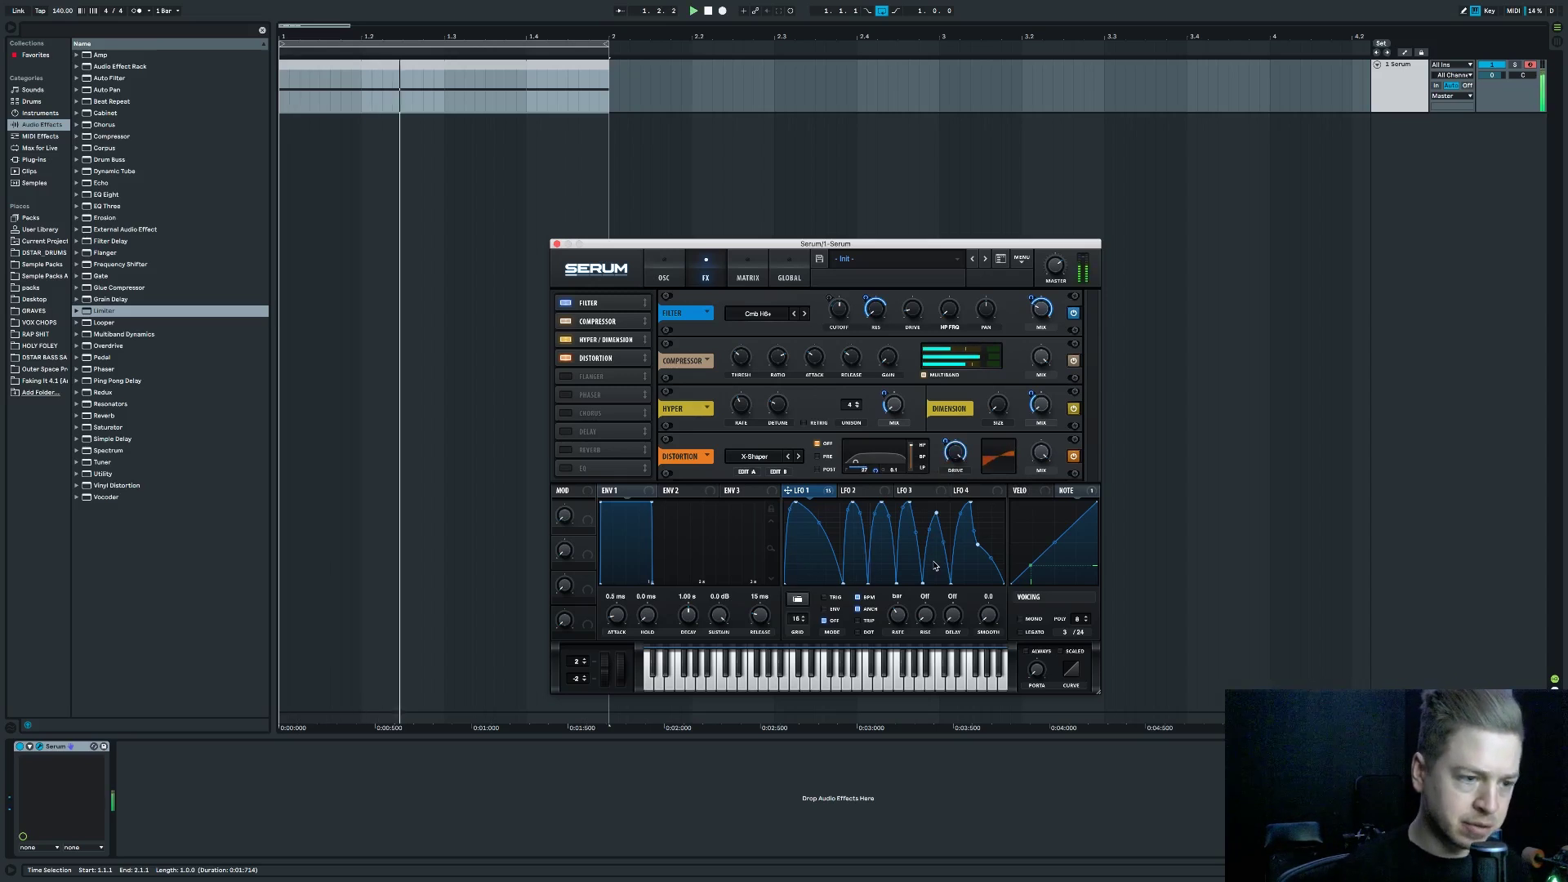
pyautogui.press('space')
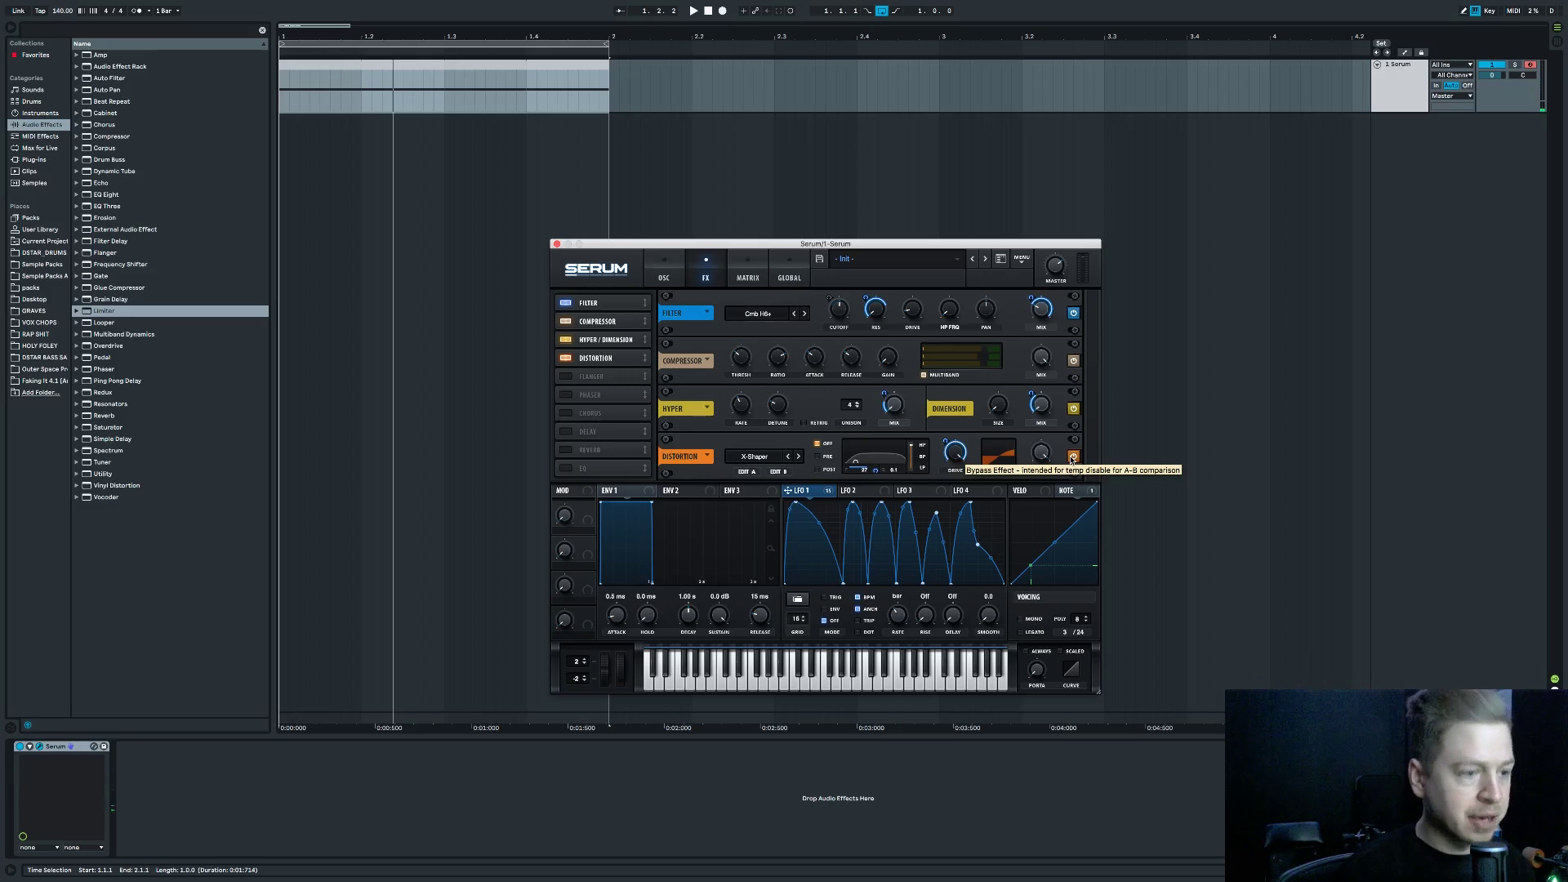
pyautogui.press('space')
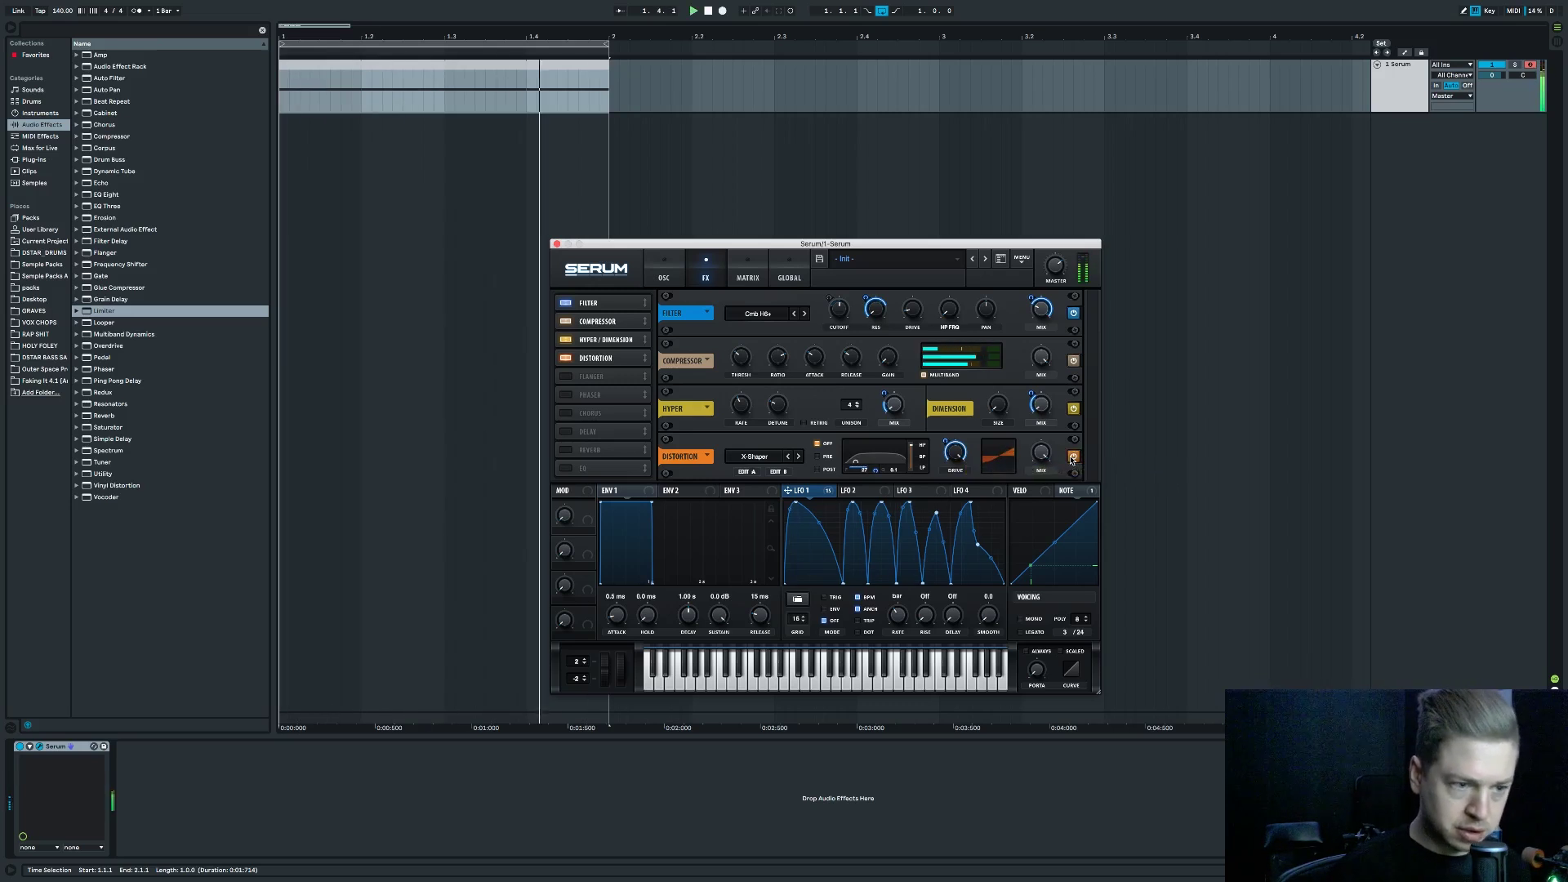
pyautogui.click(1074, 457)
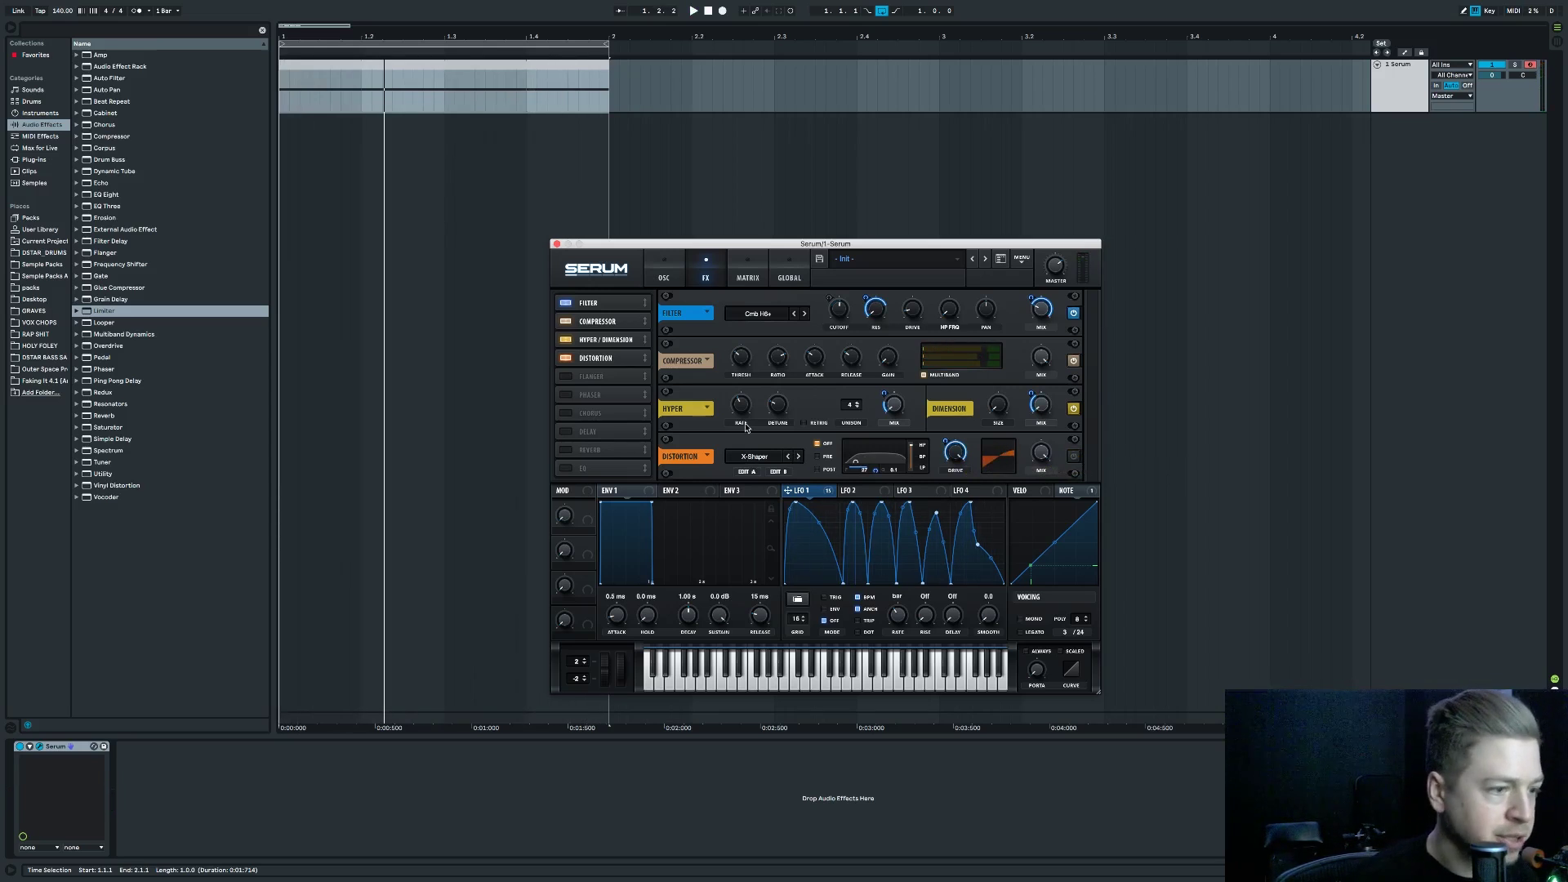
# Set the distortion back to an enabled Tube type with its drive reset and free of modulators.
pyautogui.click(745, 457)
pyautogui.click(747, 468)
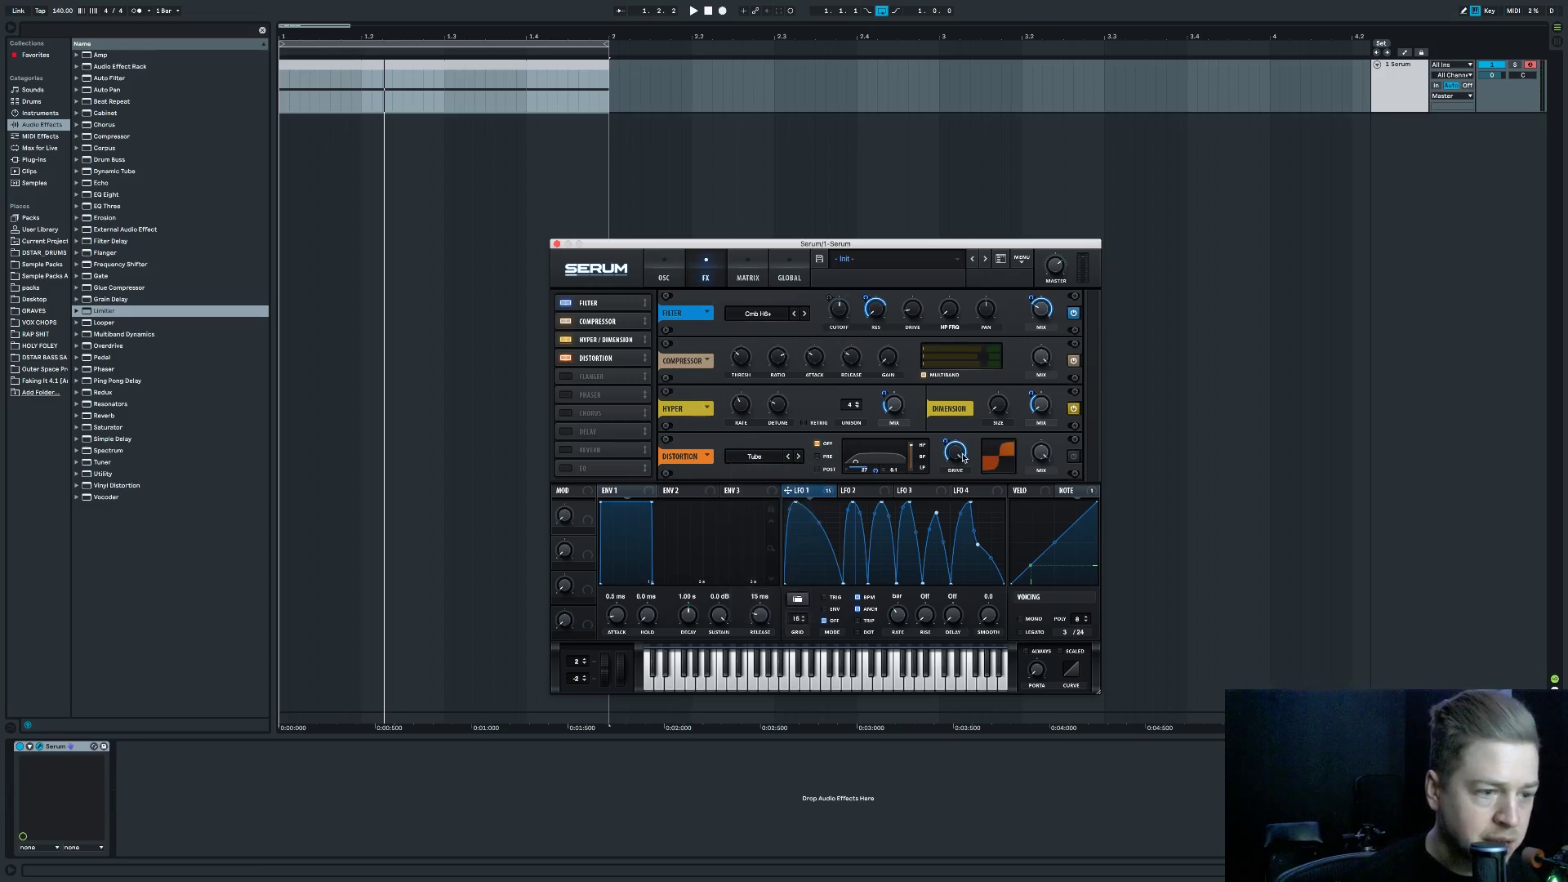
pyautogui.rightClick(955, 449)
pyautogui.click(1016, 497)
pyautogui.click(1074, 457)
pyautogui.doubleClick(958, 458)
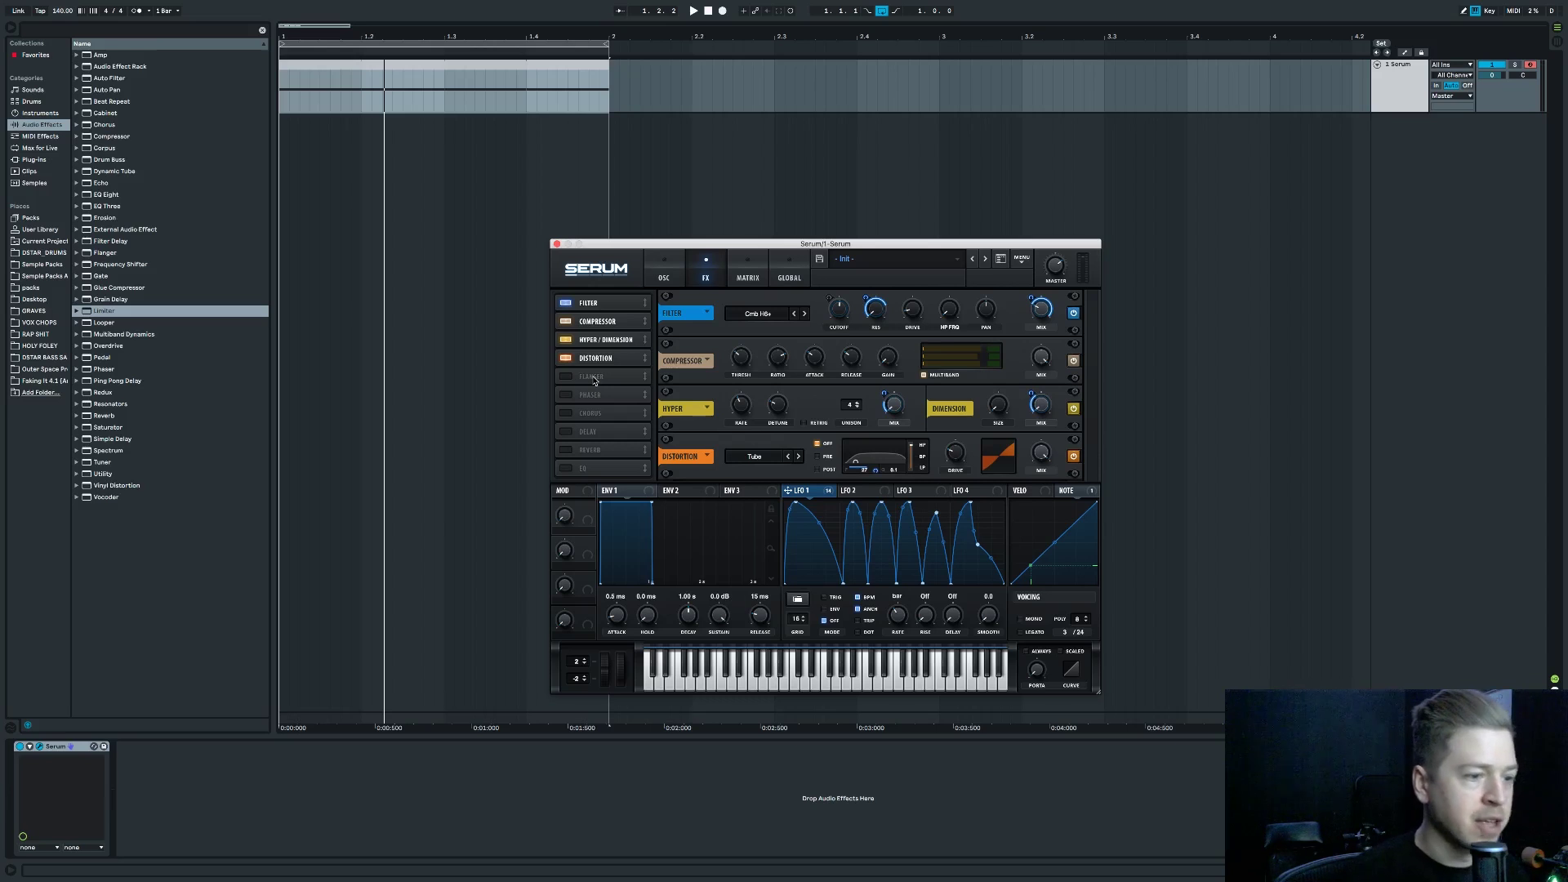
# Switch the distortion filter to Post and play the clip to audition it.
pyautogui.click(832, 457)
pyautogui.click(825, 470)
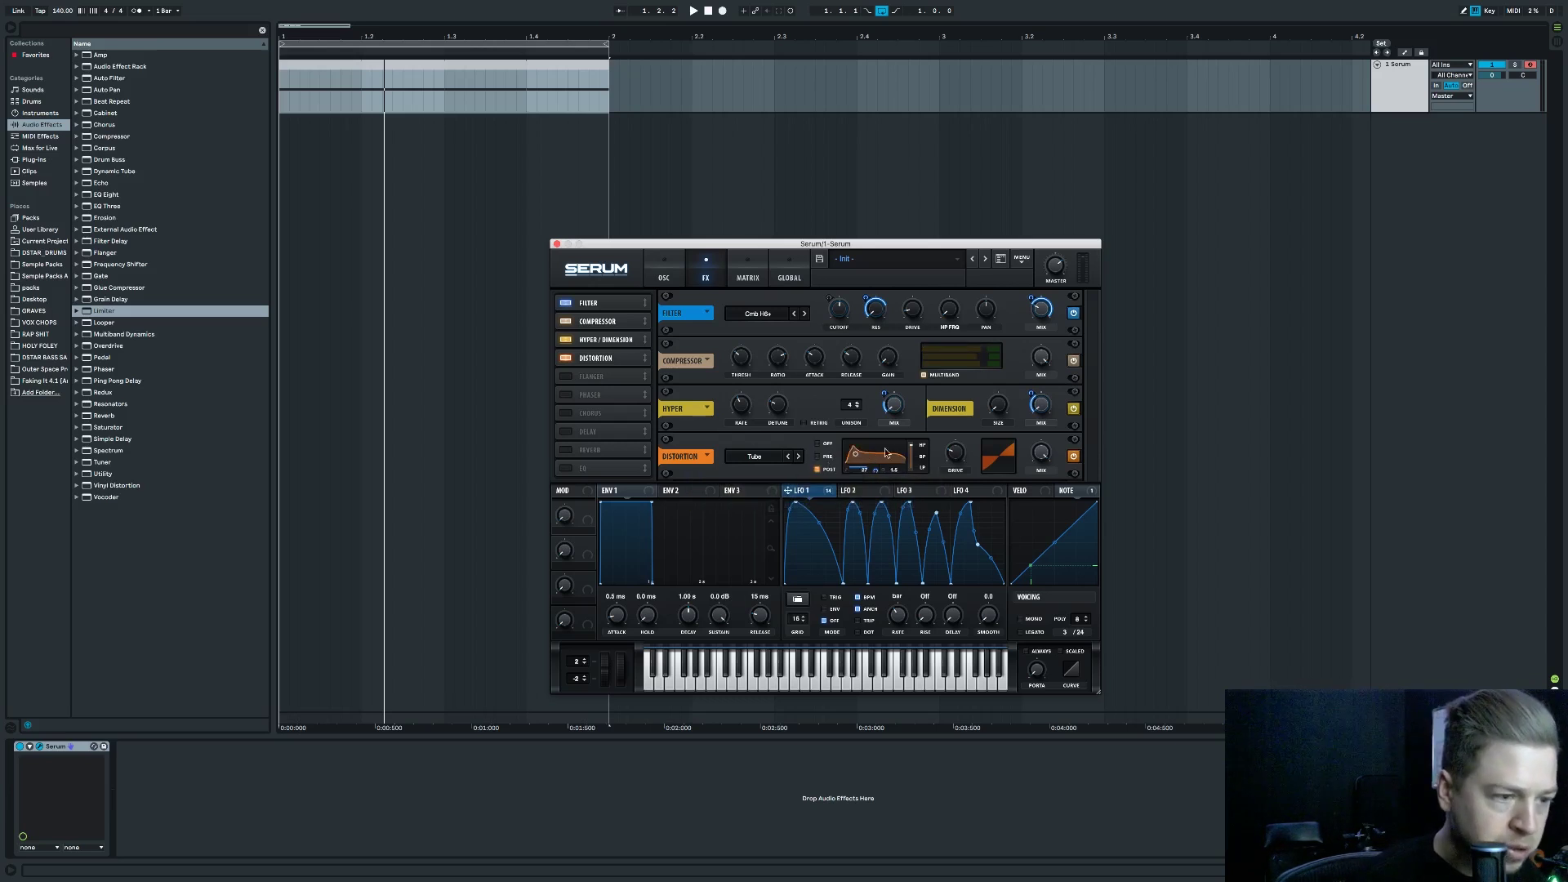
pyautogui.press('space')
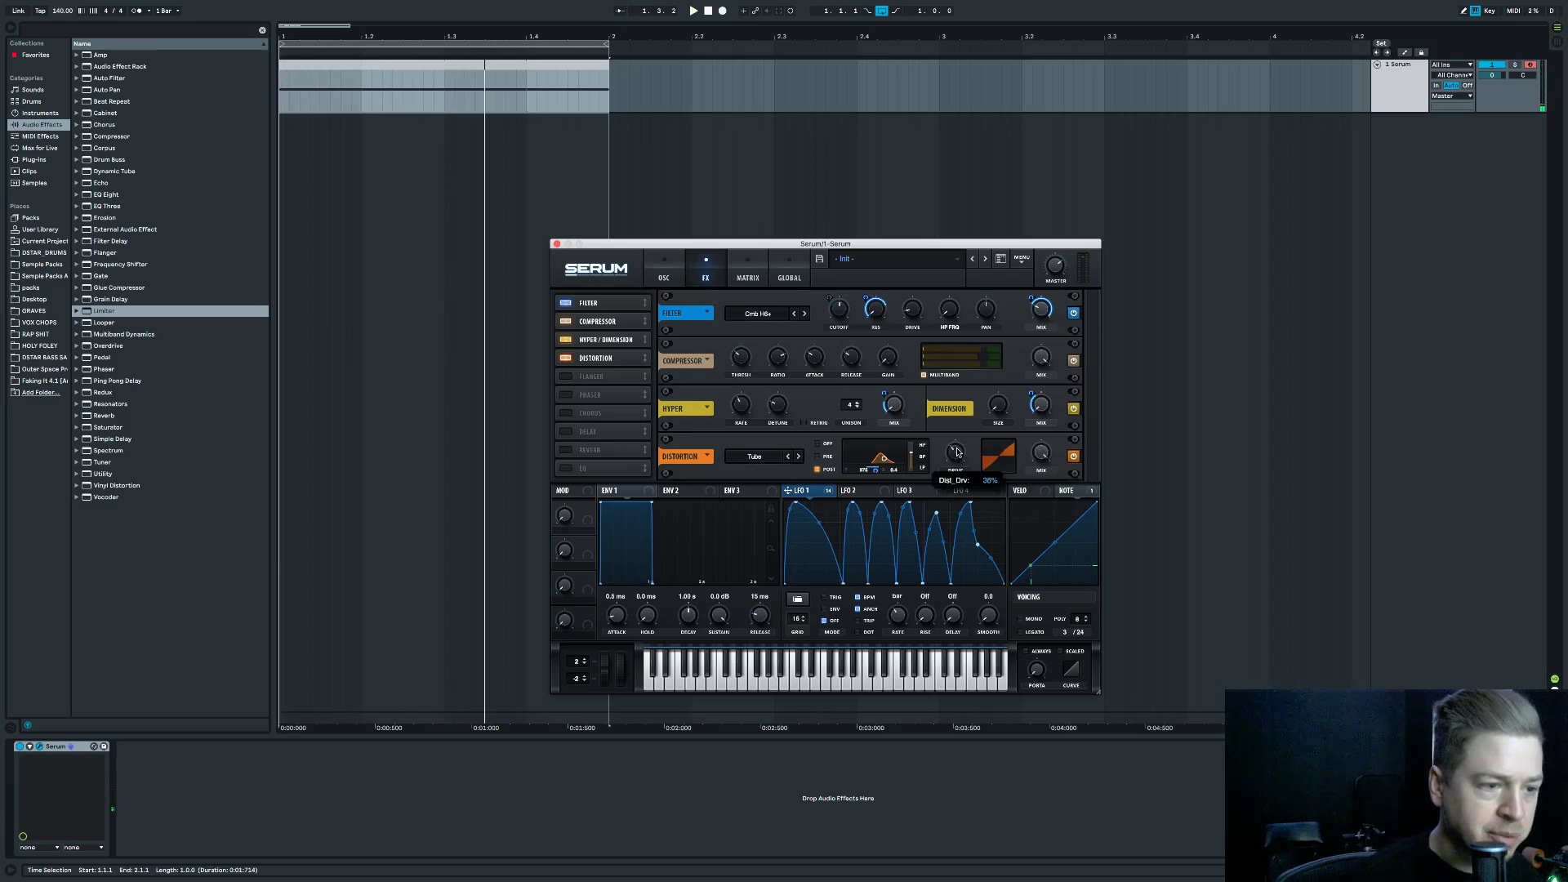
# Reposition the distortion filter's peak and remove the modulation from its frequency.
pyautogui.moveTo(885, 459); pyautogui.dragTo(871, 457)
pyautogui.rightClick(872, 472)
pyautogui.click(899, 517)
# Try the distortion drive at 70% and a lower distortion mix while auditioning the clip.
pyautogui.press('space')
pyautogui.moveTo(884, 458); pyautogui.dragTo(964, 419)
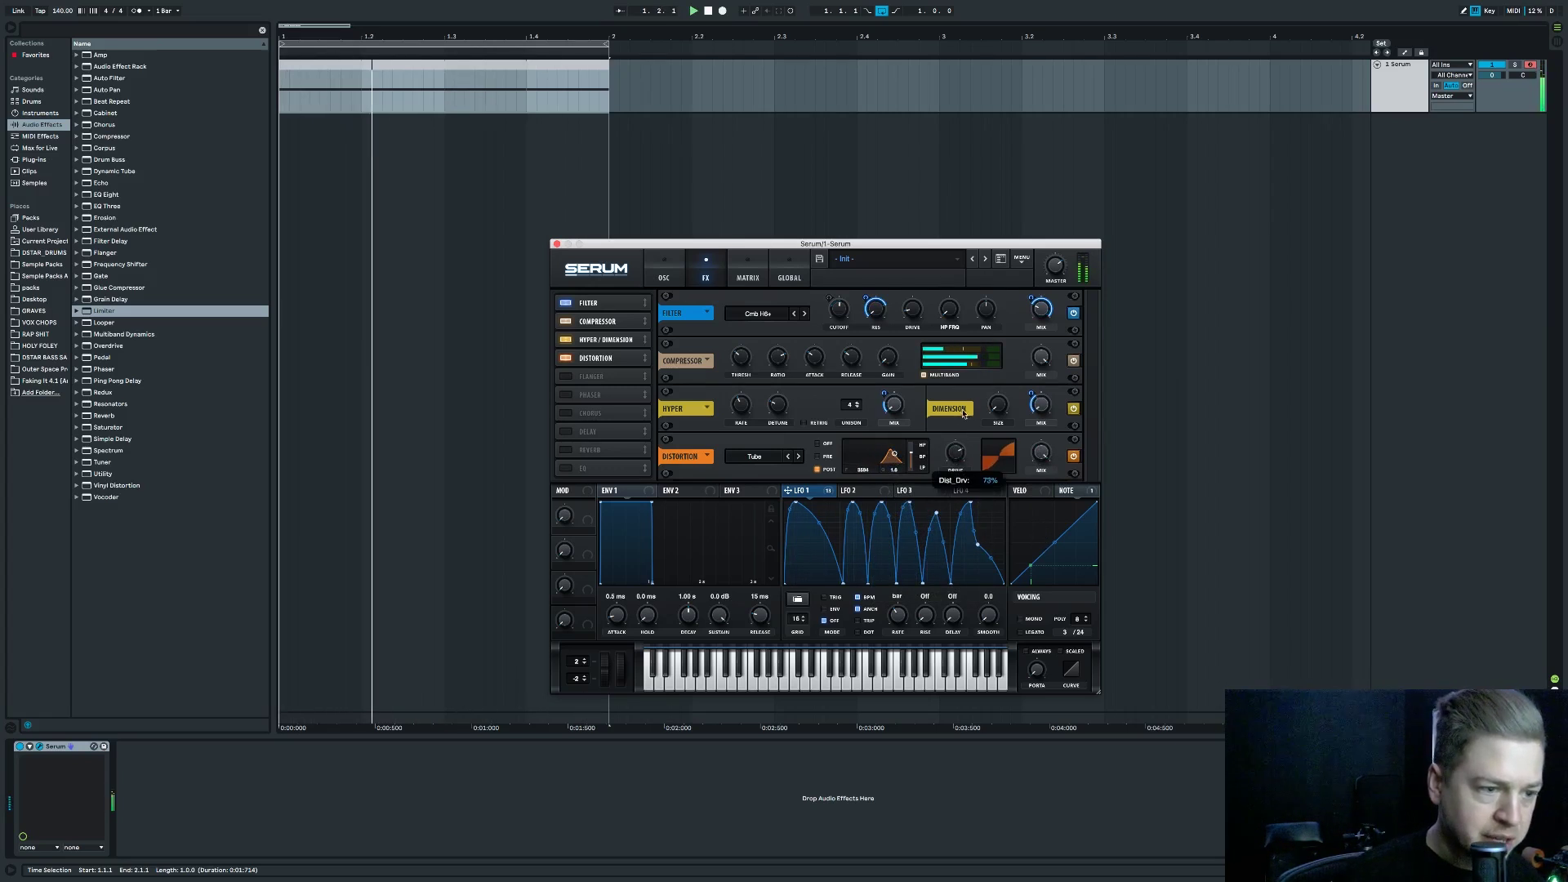
pyautogui.press('space')
pyautogui.moveTo(1041, 460); pyautogui.dragTo(1033, 563)
pyautogui.press('space')
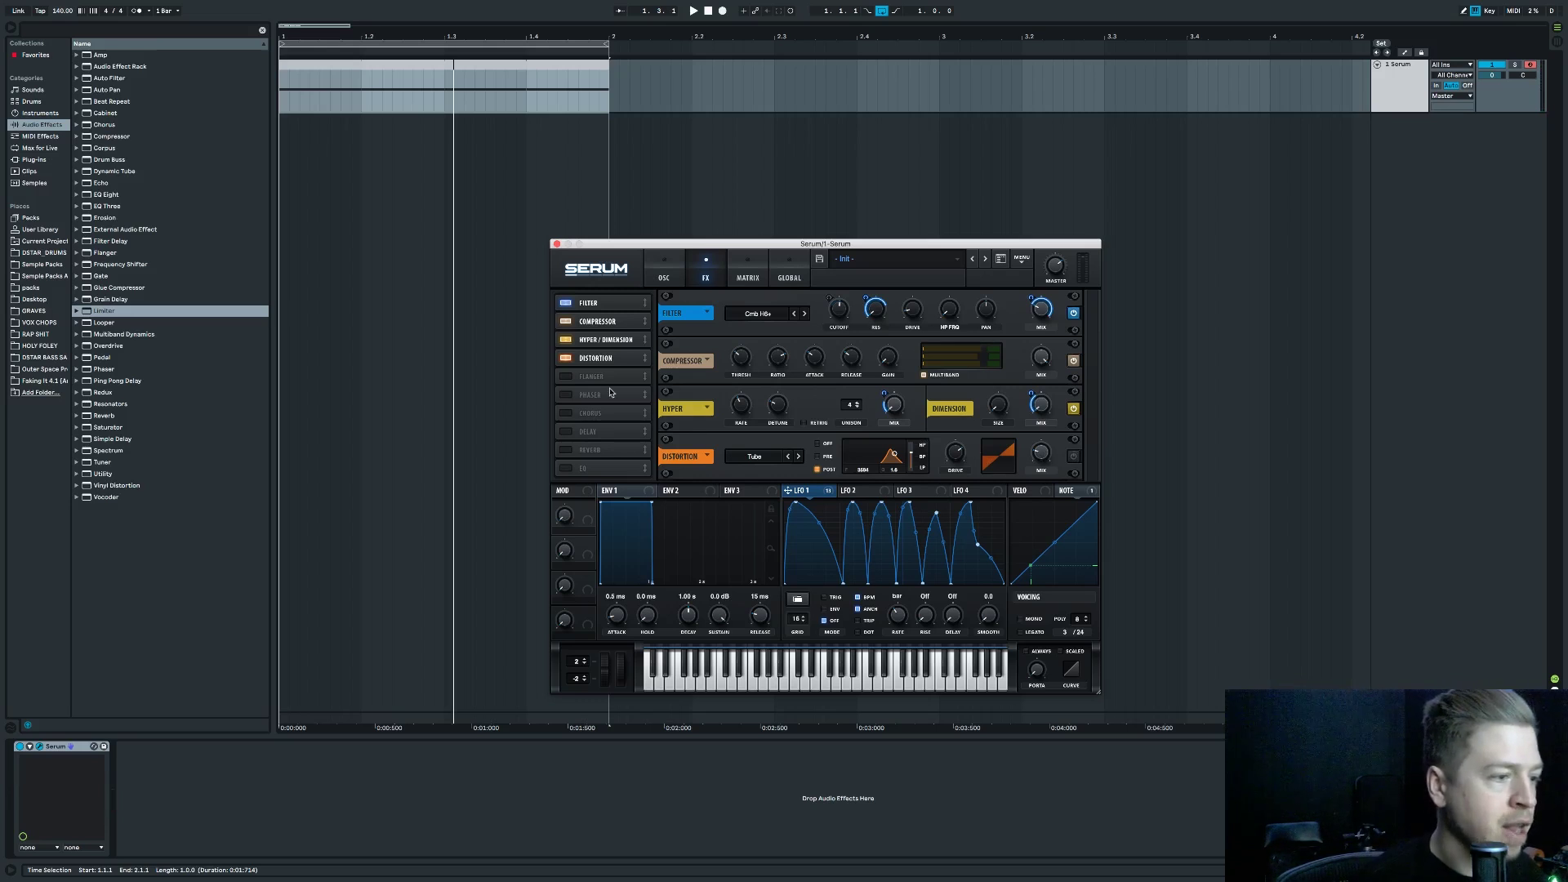
# Set the distortion filter to Off, re-enable the Distortion effect and audition the clip.
pyautogui.click(826, 443)
pyautogui.click(1074, 456)
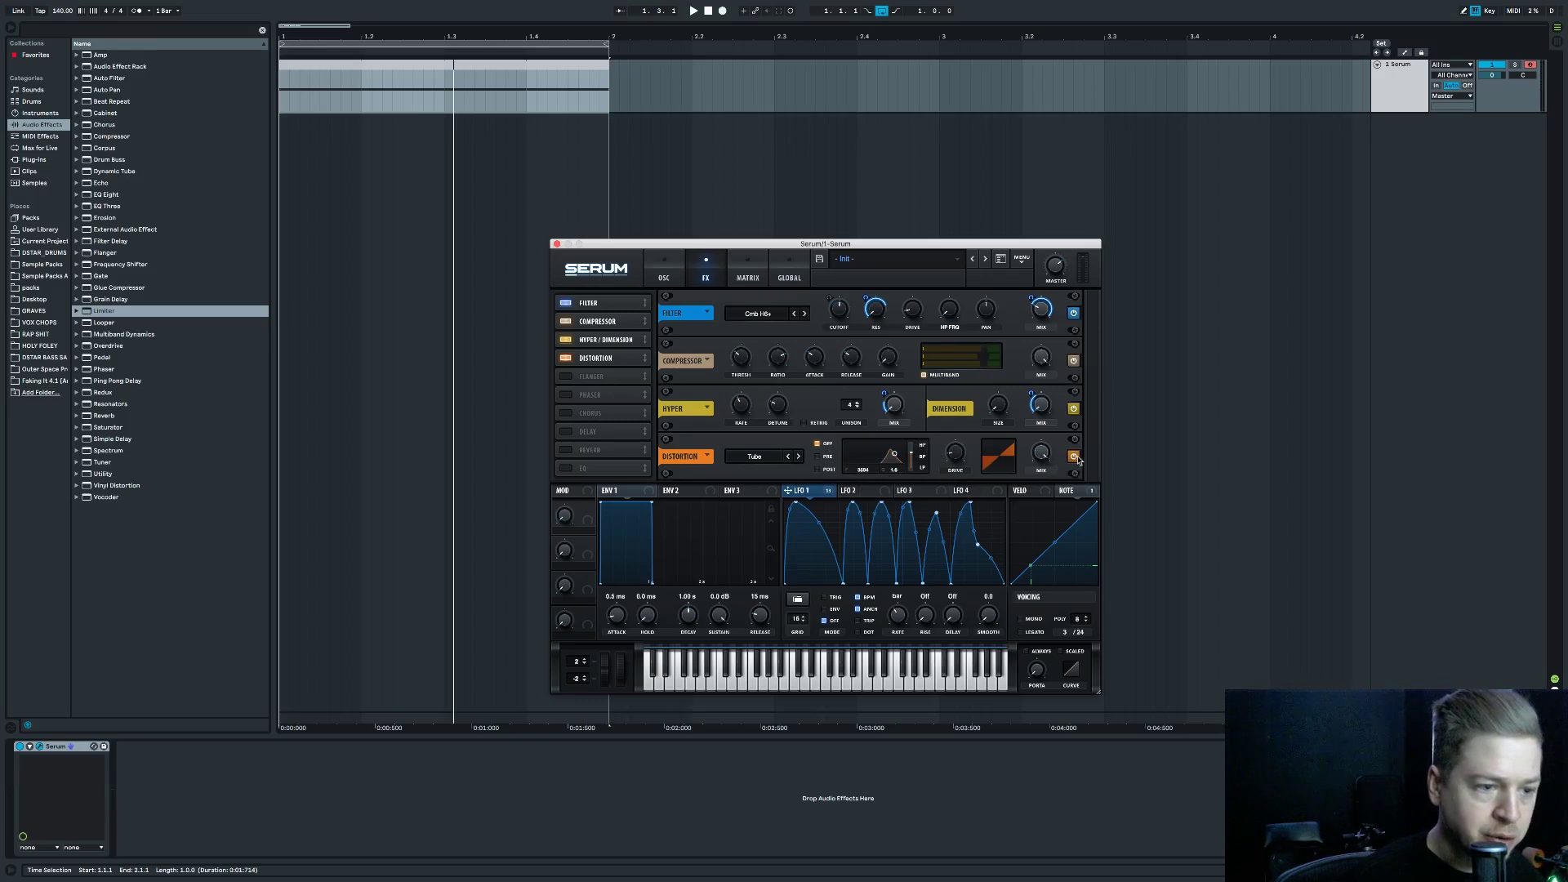
pyautogui.press('space')
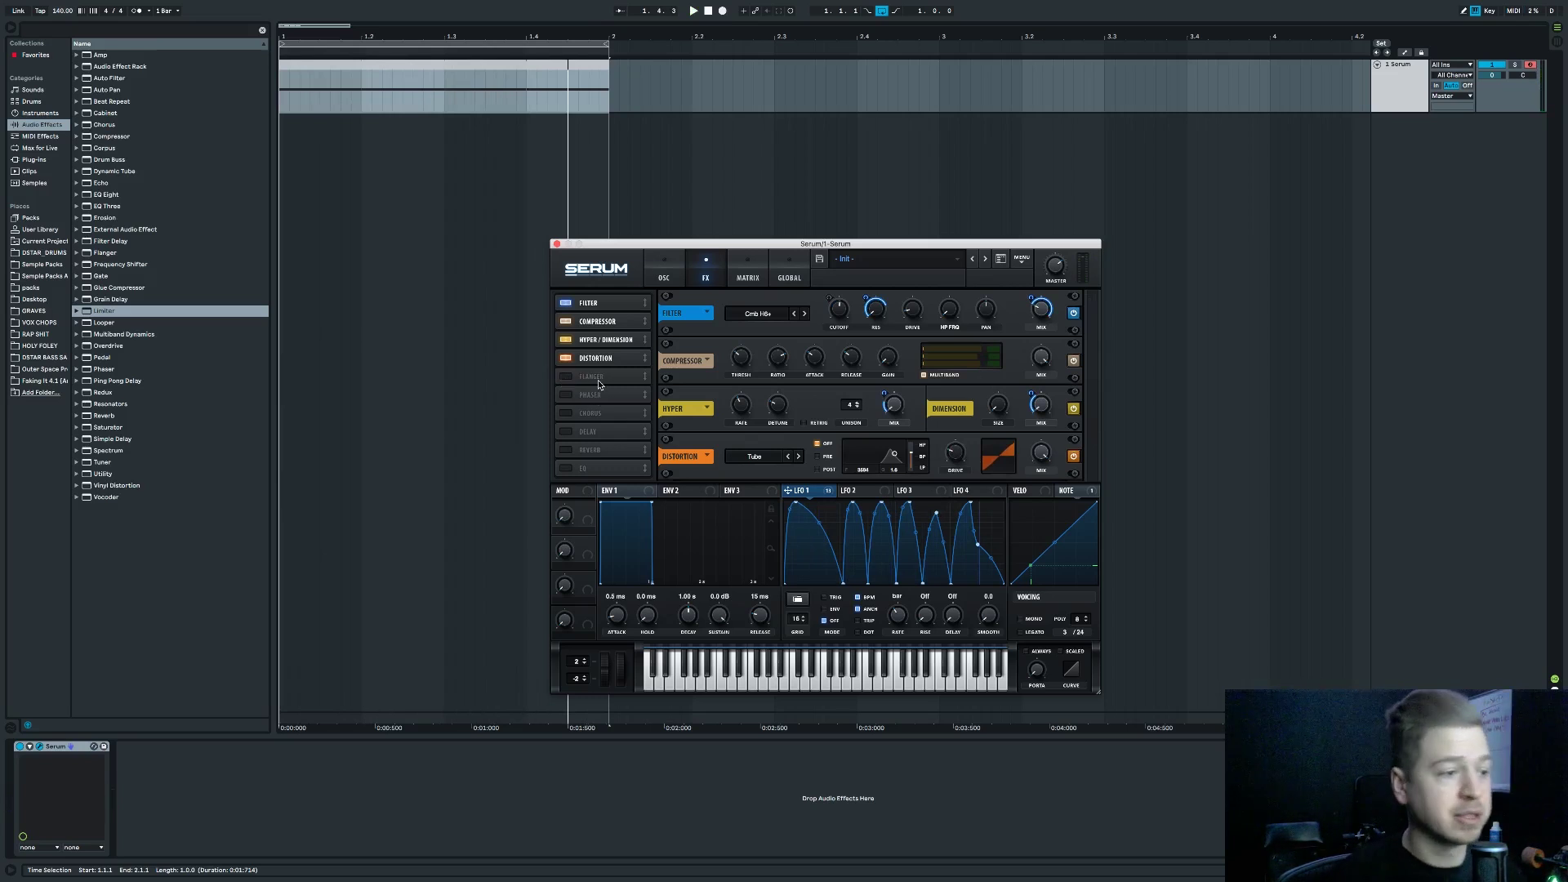
# Enable the Chorus effect and set its Delay 1 to 1.8 ms.
pyautogui.click(589, 415)
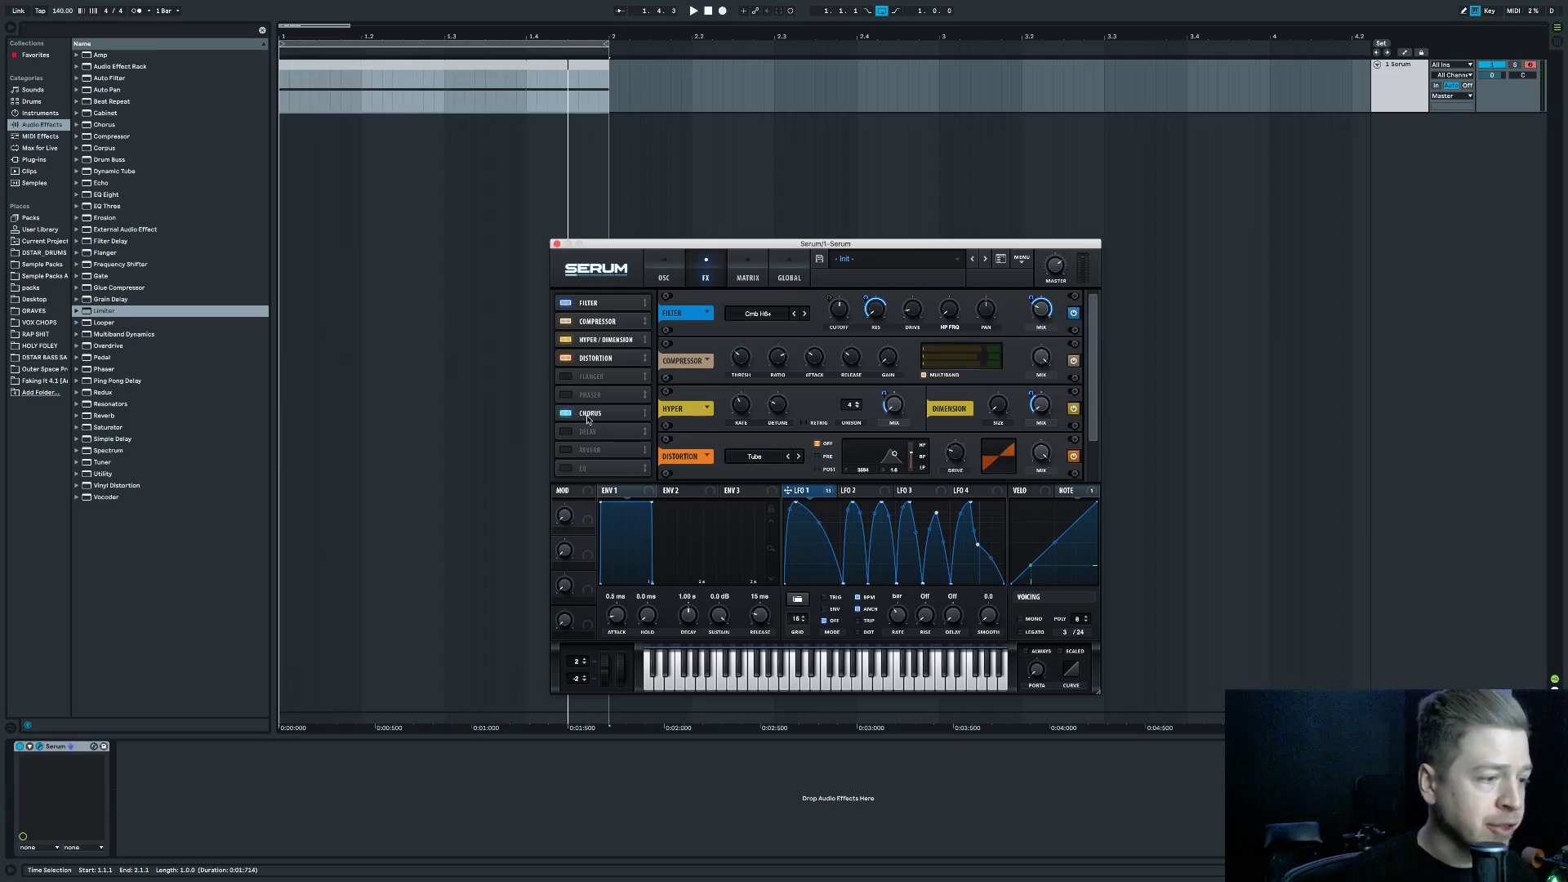
pyautogui.scroll(-2, 1082, 469)
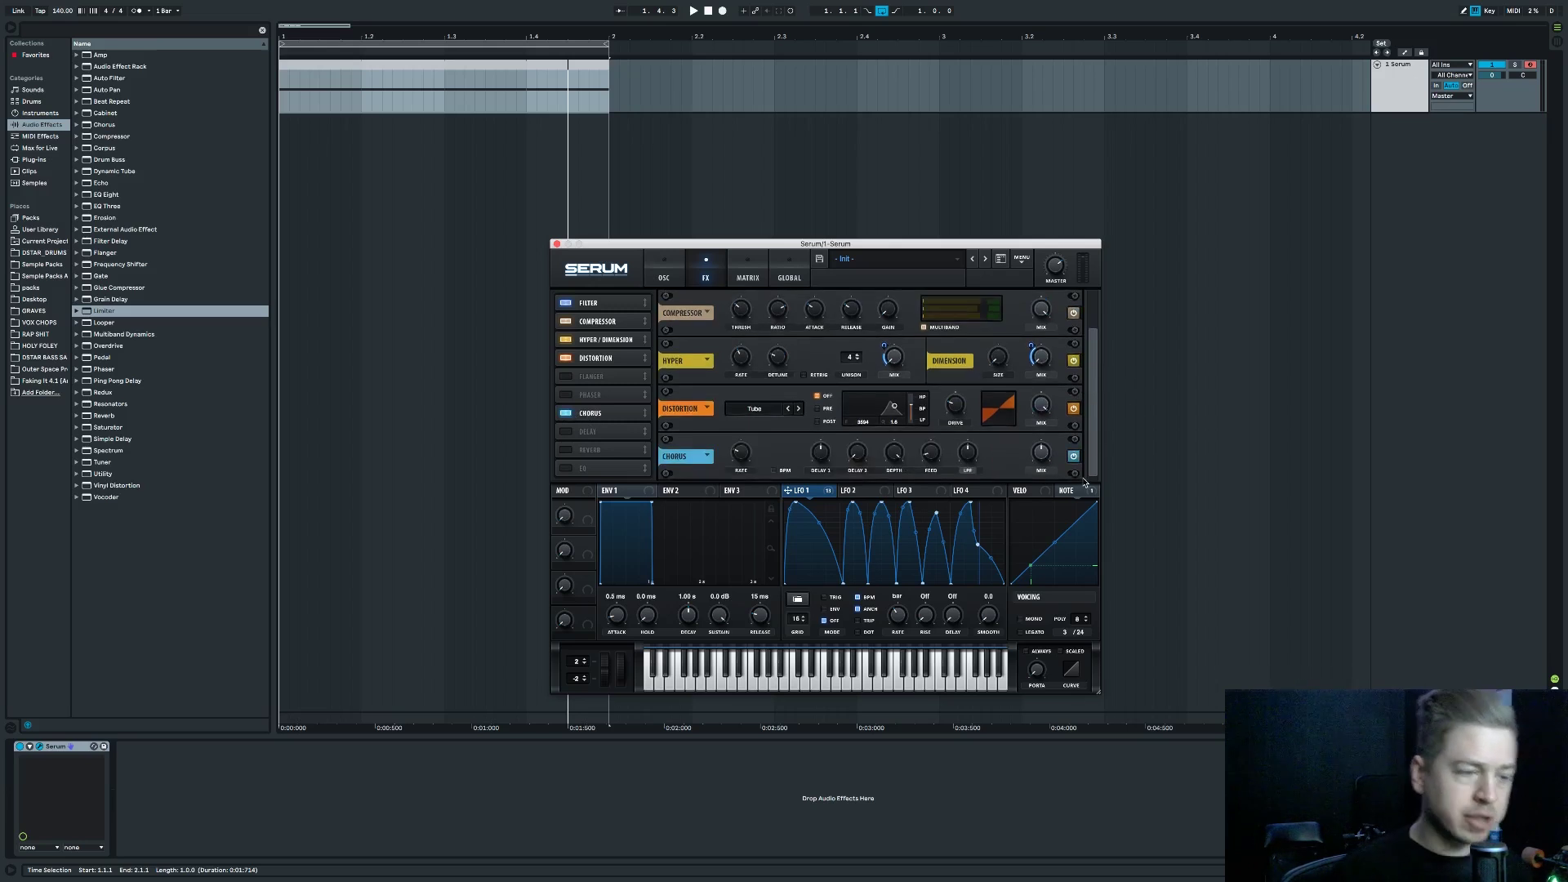
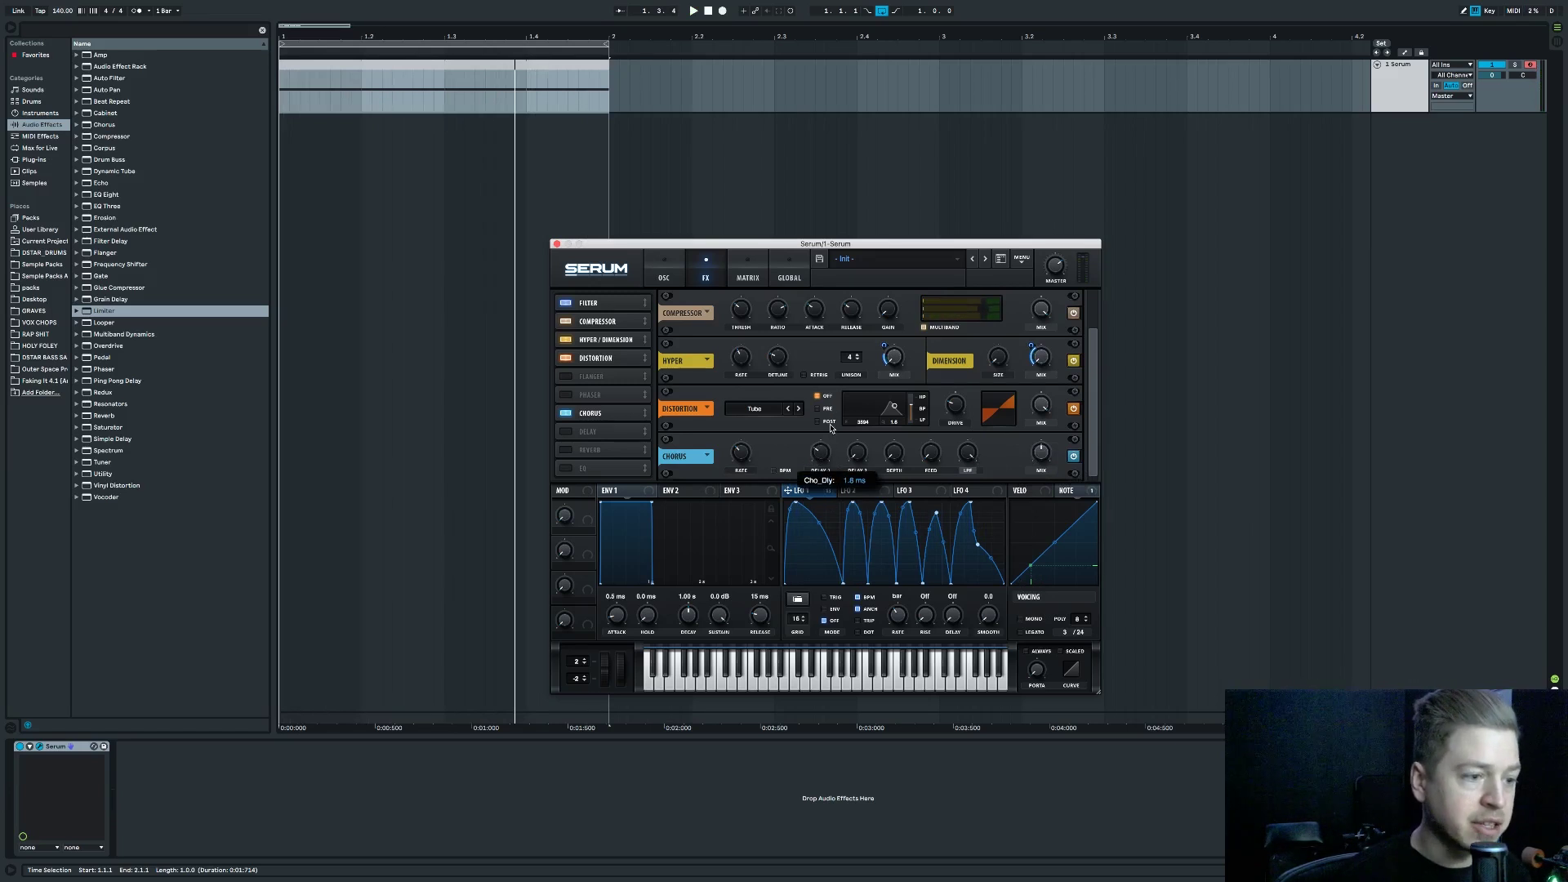
pyautogui.moveTo(822, 455); pyautogui.dragTo(821, 439)
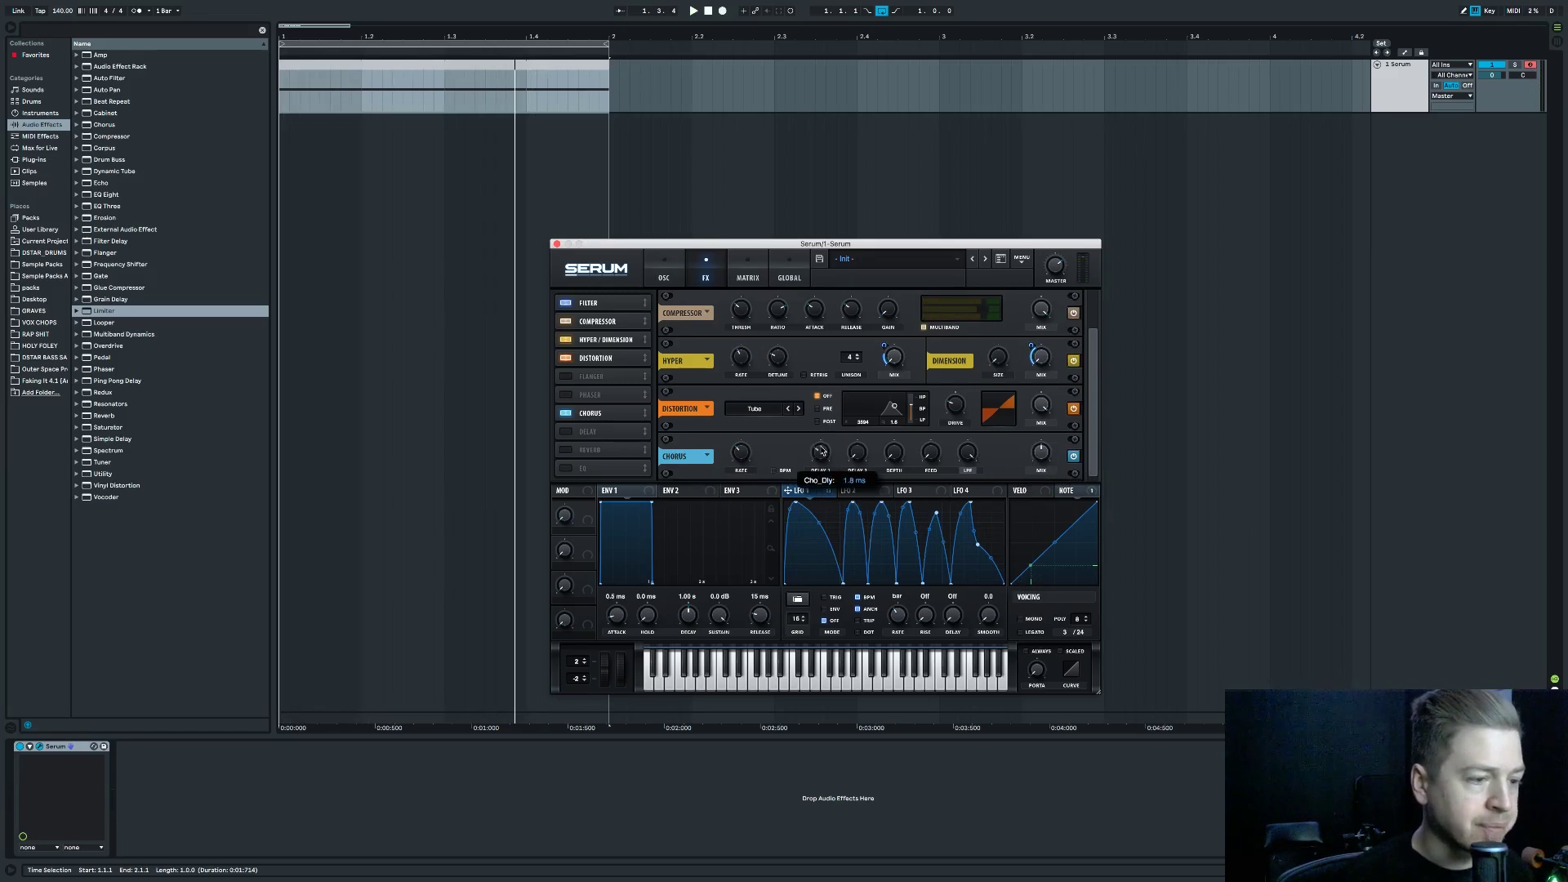
# Modulate the chorus Delay 1 and Depth with LFO 1, adjusting the Depth modulation amount against the playing clip.
pyautogui.press('space')
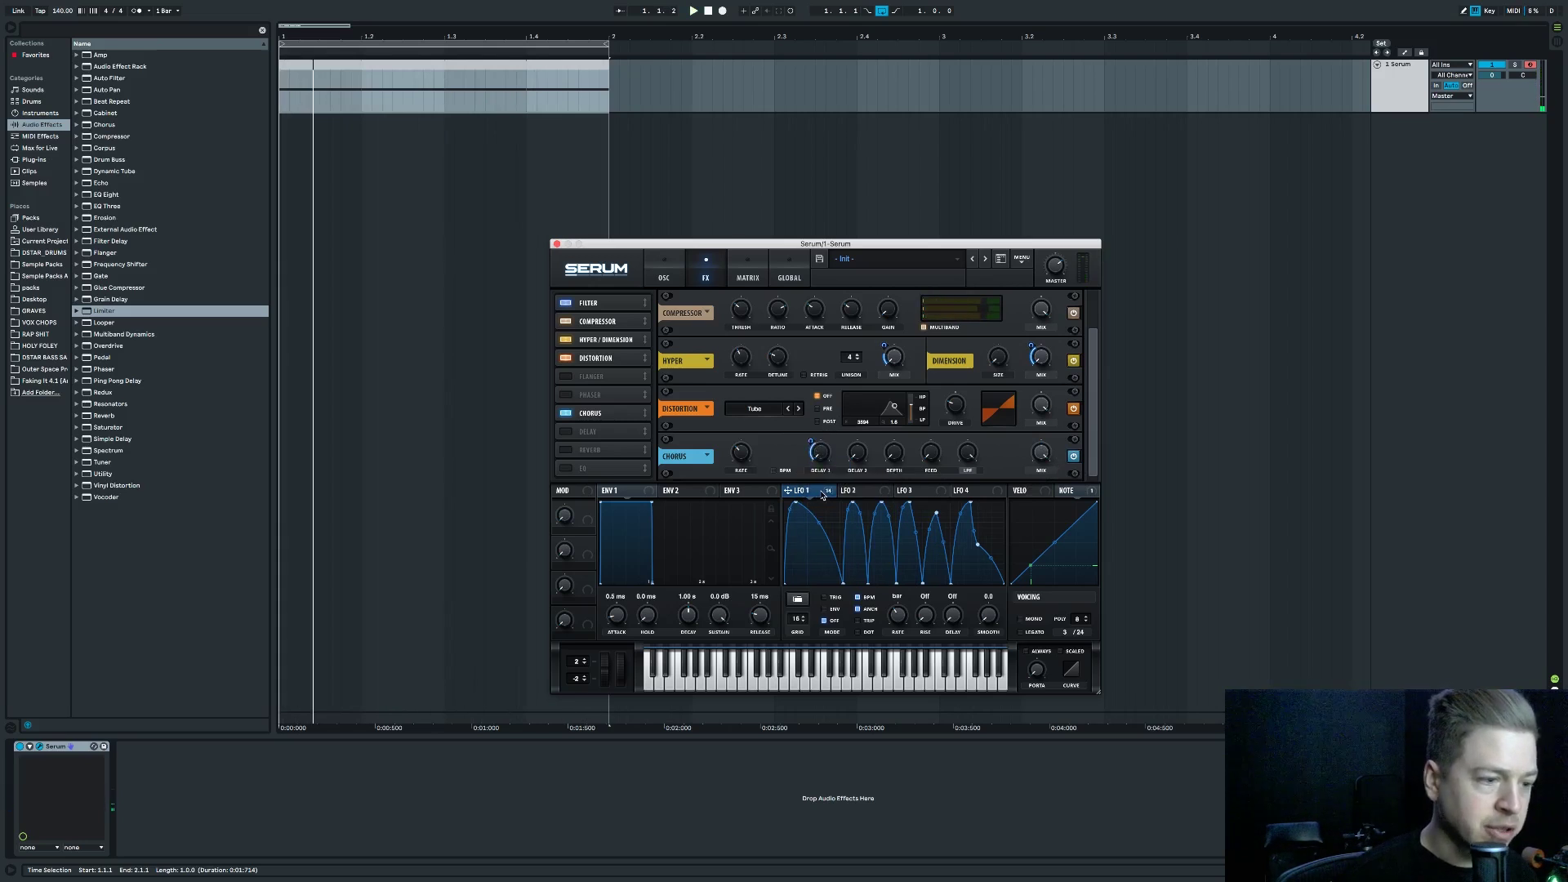
pyautogui.moveTo(880, 446)
pyautogui.mouseDown()
pyautogui.moveTo(880, 478)
pyautogui.moveTo(891, 421)
pyautogui.mouseUp()
pyautogui.press('space')
pyautogui.moveTo(881, 445)
pyautogui.mouseDown()
pyautogui.moveTo(879, 488)
pyautogui.moveTo(884, 423)
pyautogui.mouseUp()
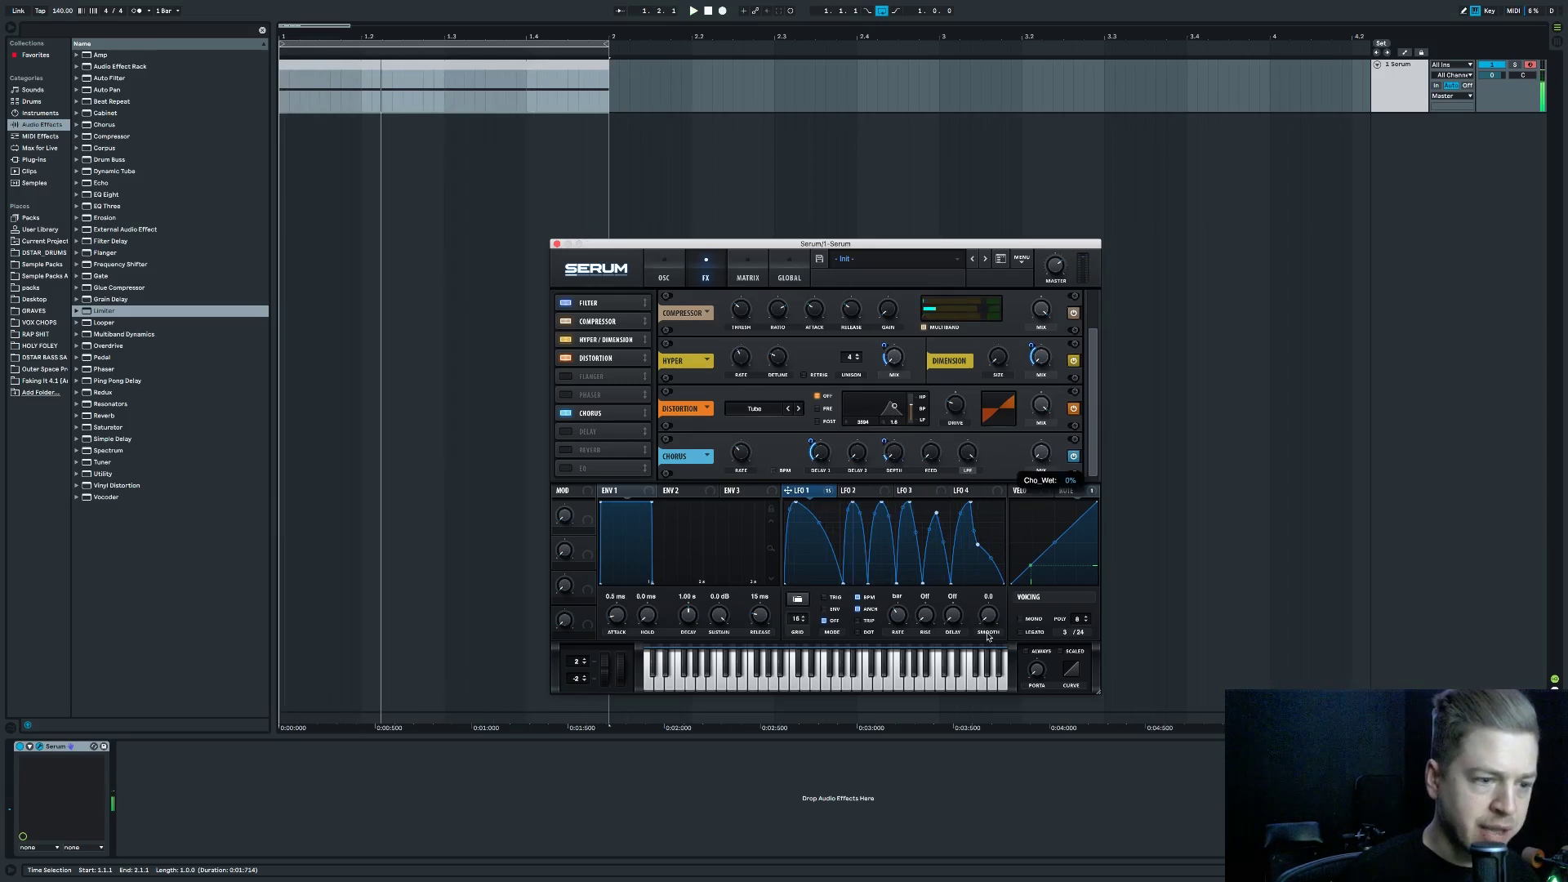
# Modulate the chorus Mix with LFO 1.
pyautogui.moveTo(1033, 461); pyautogui.dragTo(1039, 454)
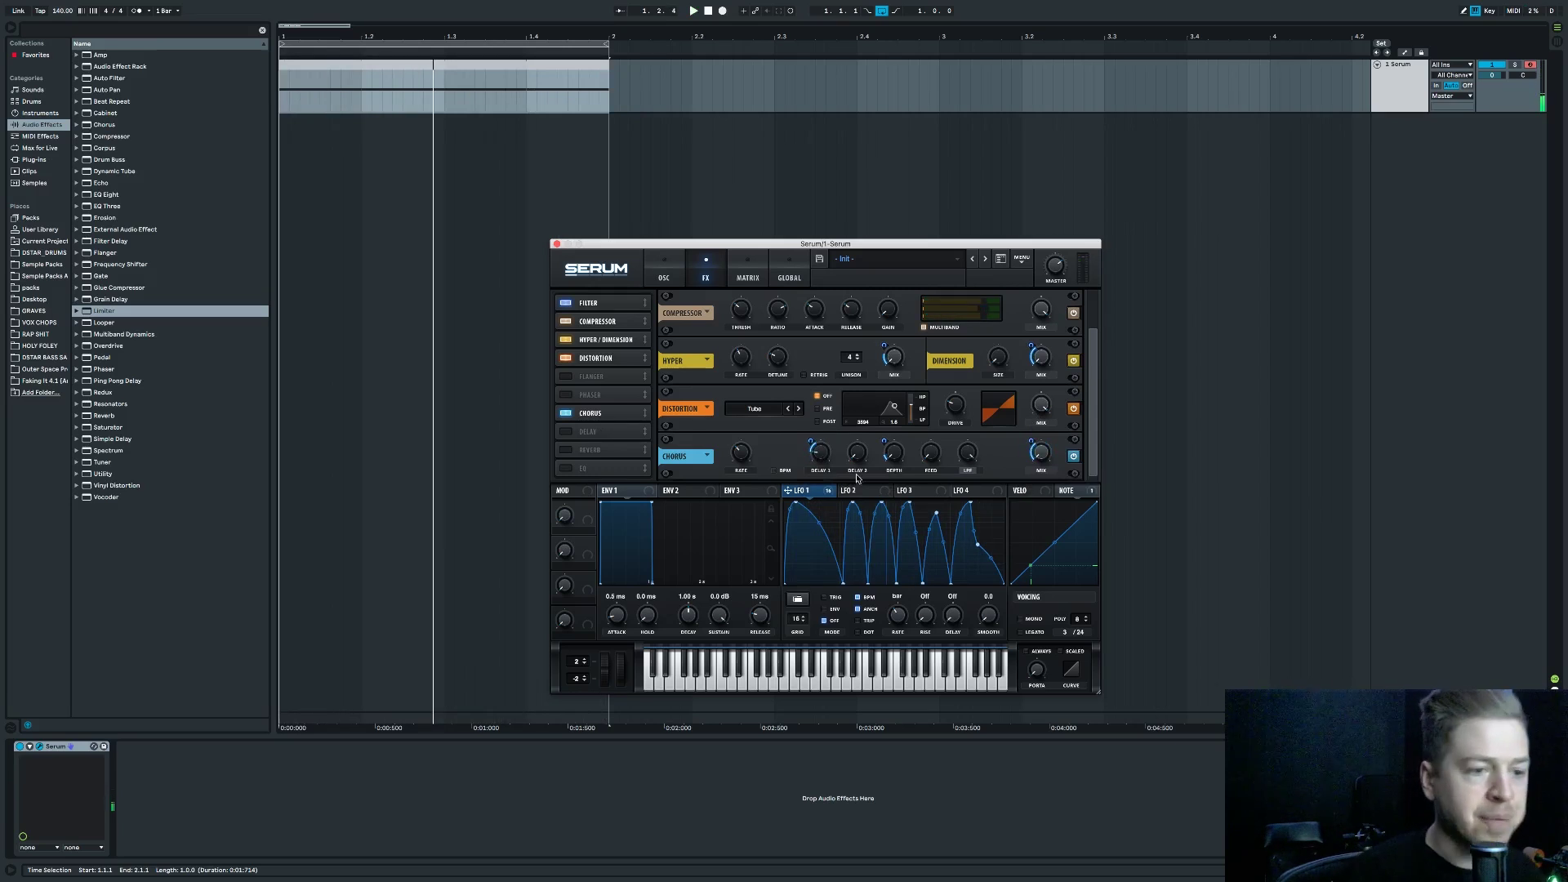
# Try a Ping-Pong Delay with altered delay time and mix on the playing clip, and remove the effect from the chain.
pyautogui.click(566, 431)
pyautogui.moveTo(830, 464); pyautogui.dragTo(847, 702)
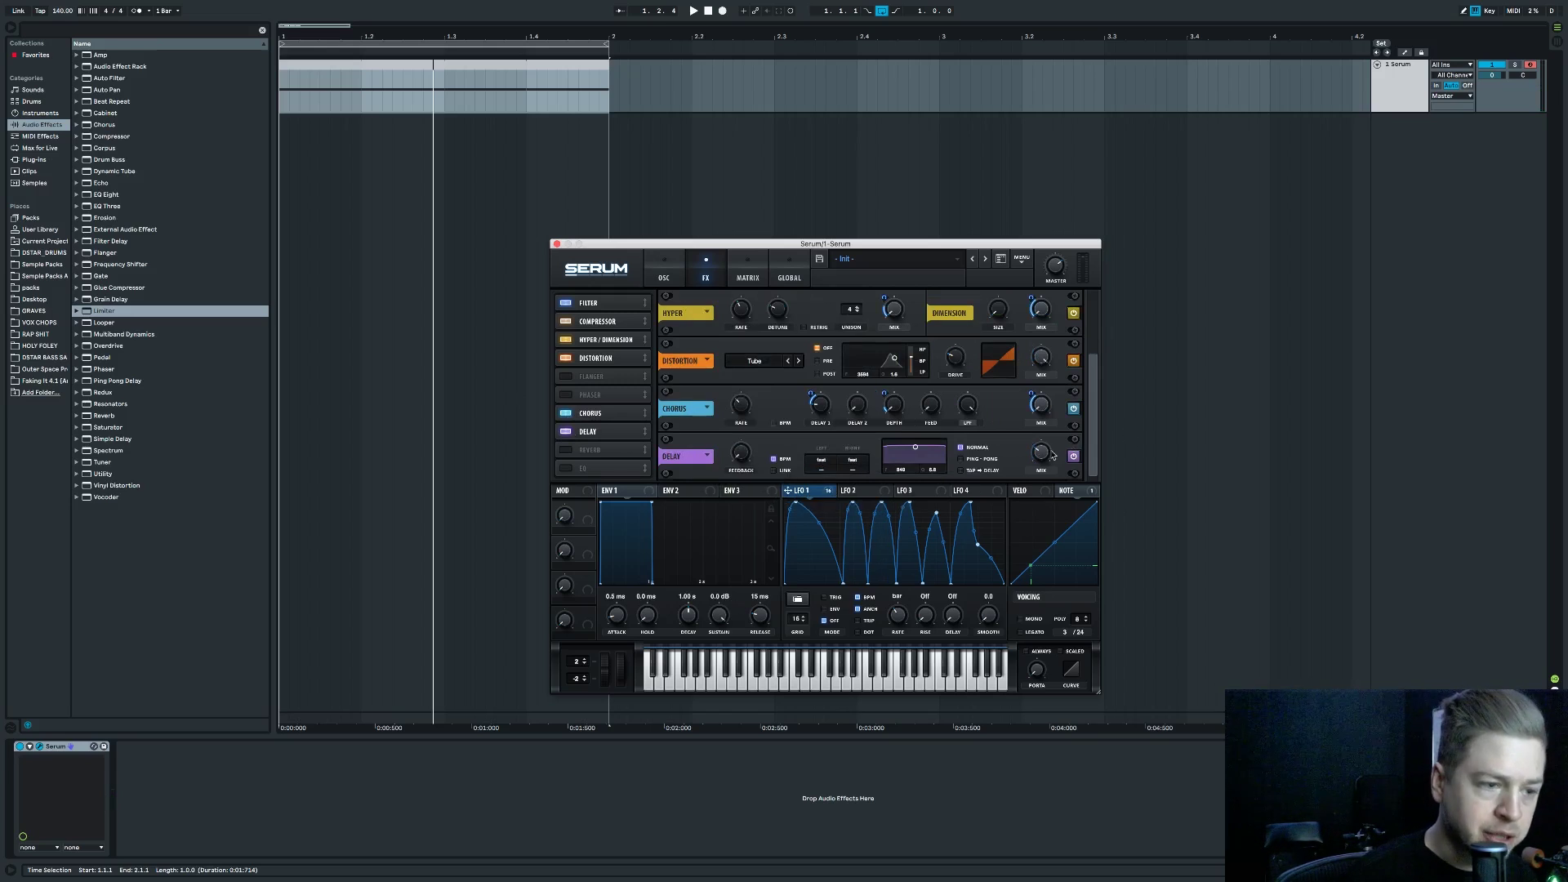
pyautogui.click(970, 460)
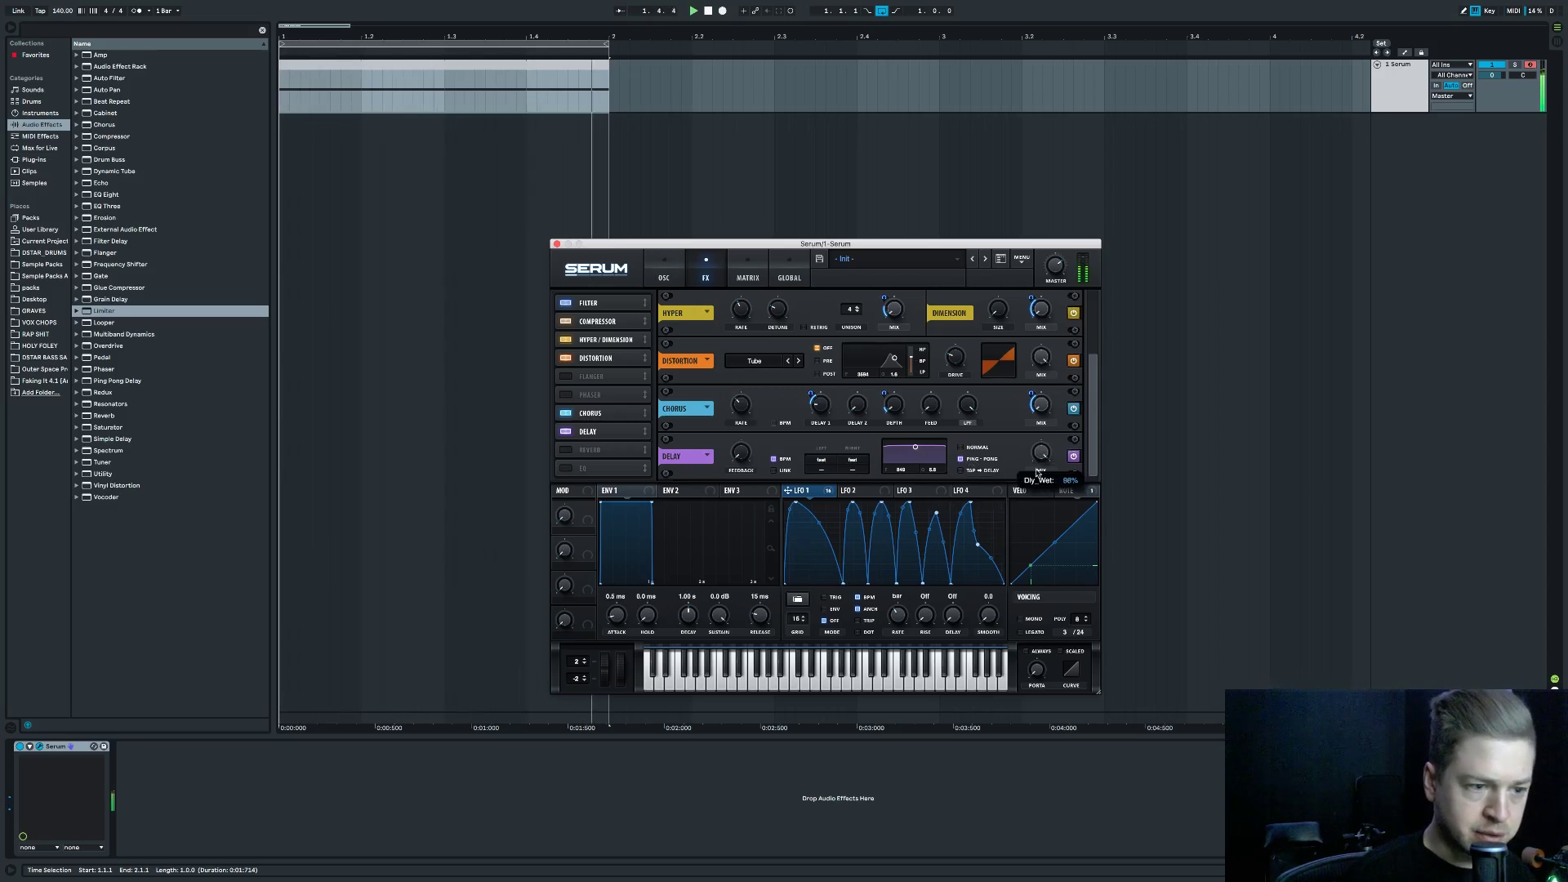
pyautogui.click(1073, 462)
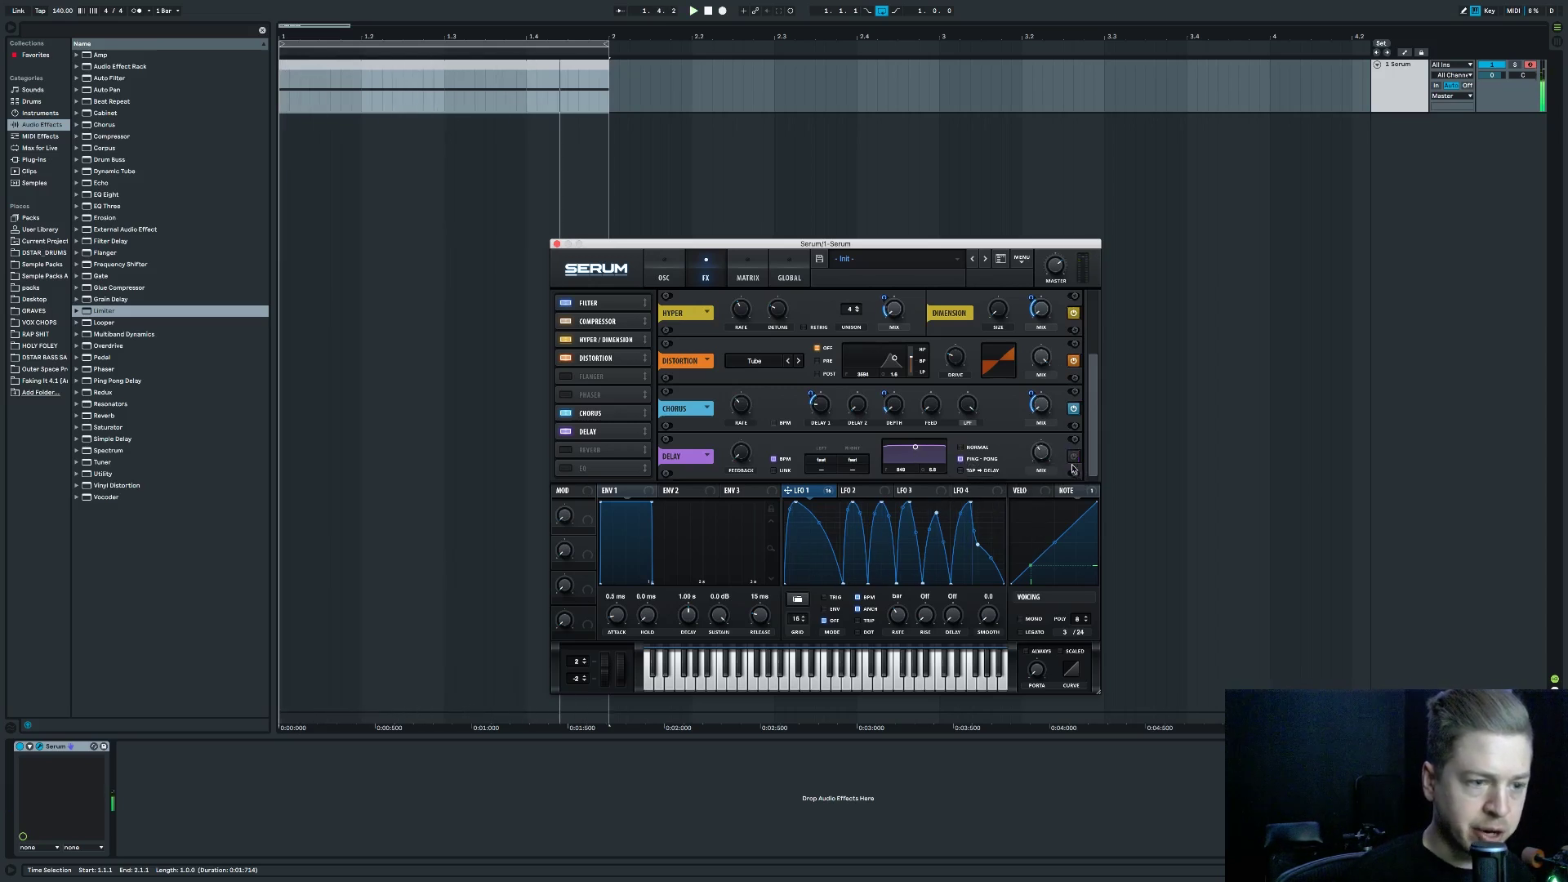
pyautogui.click(566, 433)
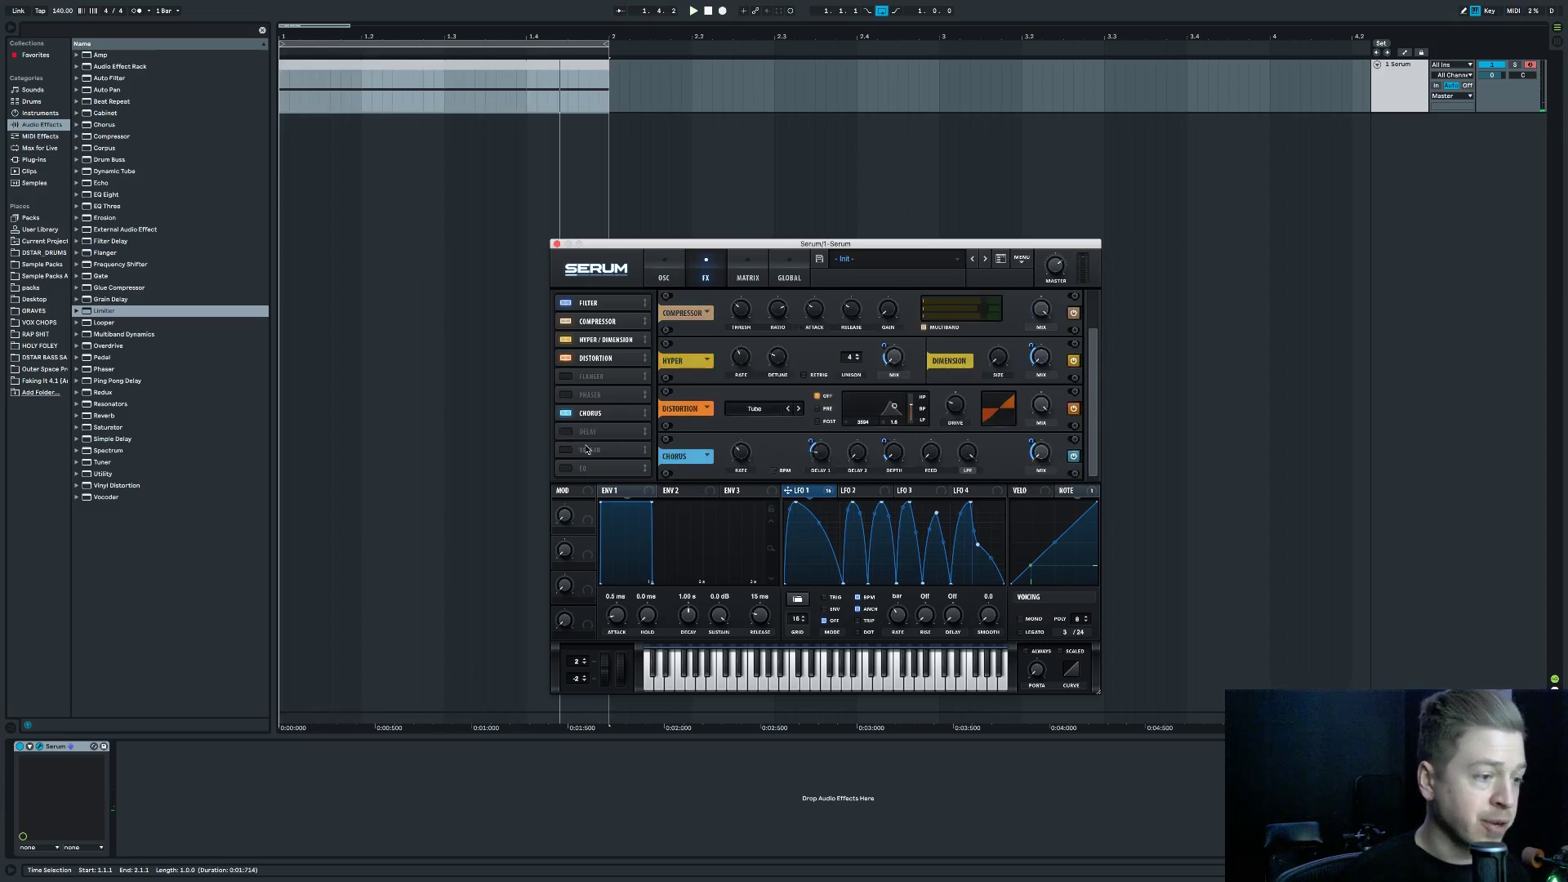
# Enable the EQ effect, make its low band a Shelf with the high band as low-pass, and set the high Q to 38%.
pyautogui.click(566, 468)
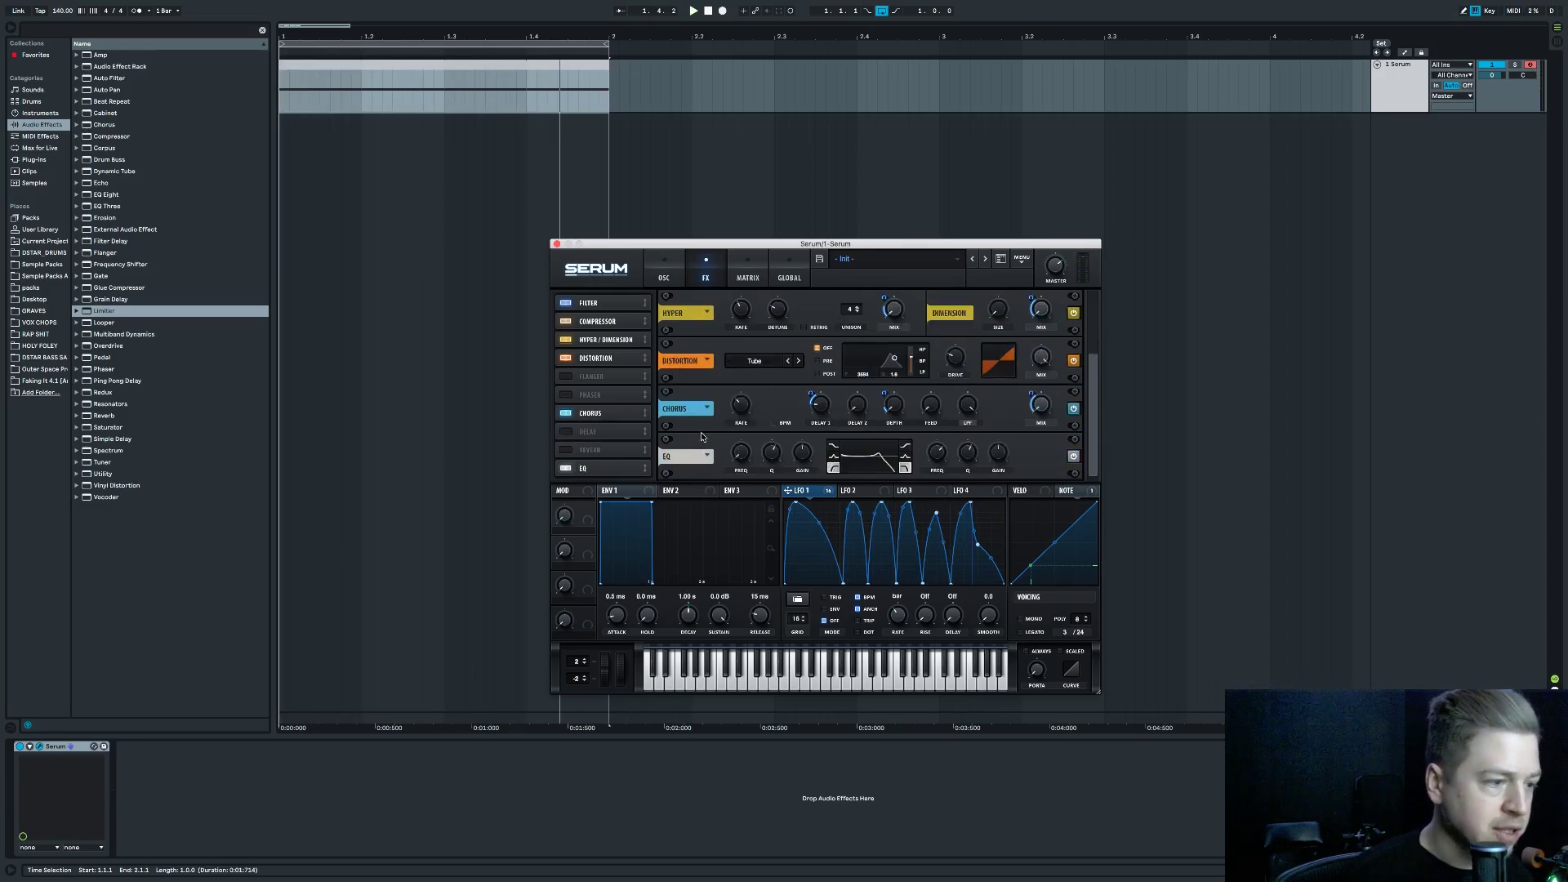
pyautogui.moveTo(772, 452); pyautogui.dragTo(772, 572)
pyautogui.click(834, 446)
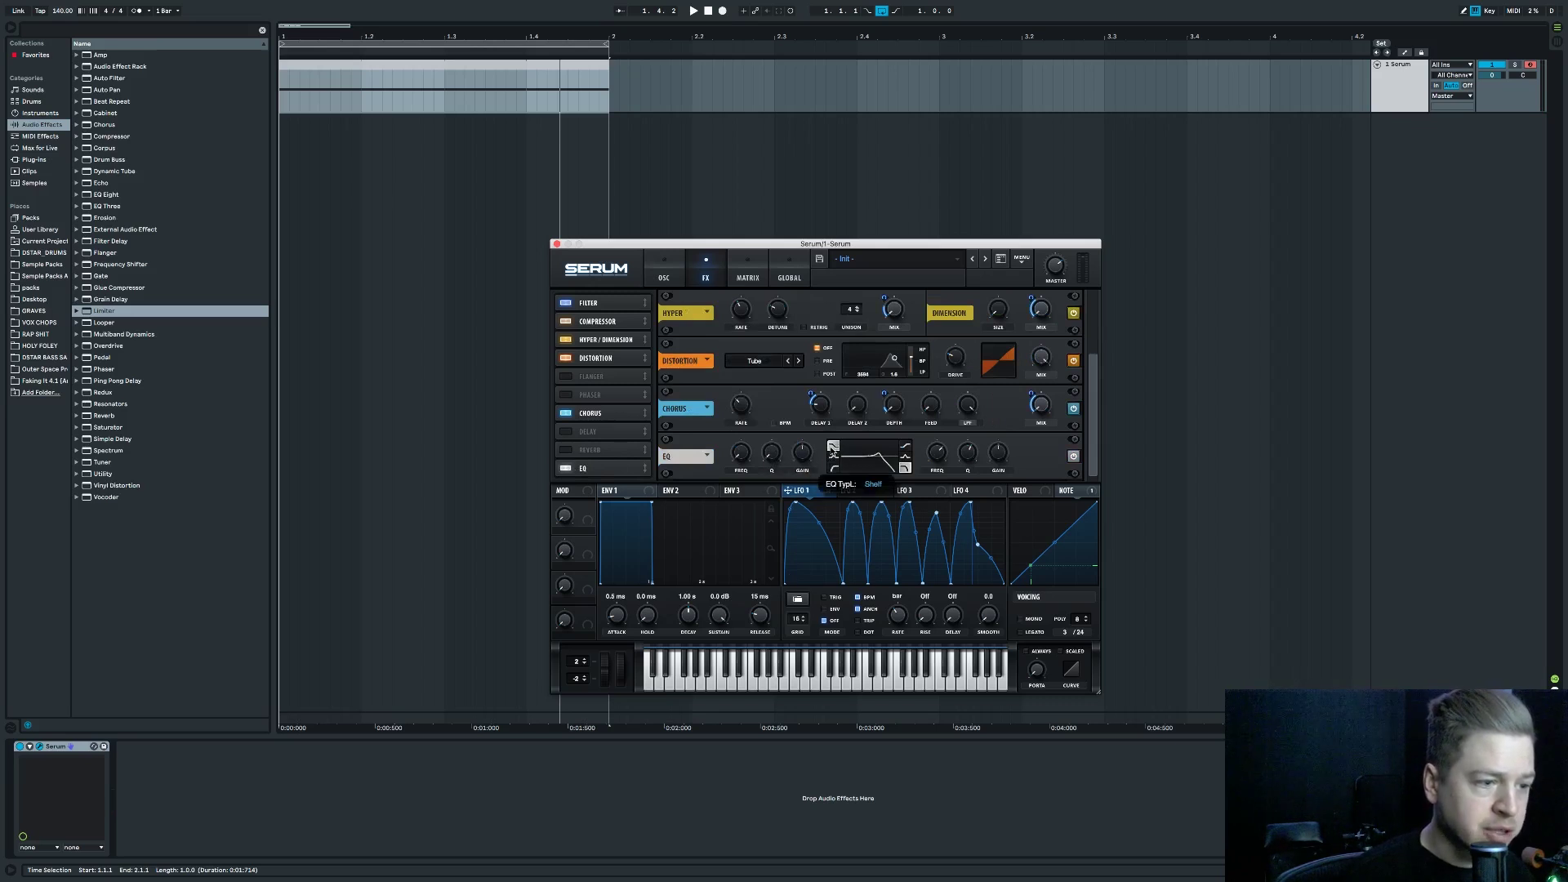
pyautogui.moveTo(967, 452); pyautogui.dragTo(957, 496)
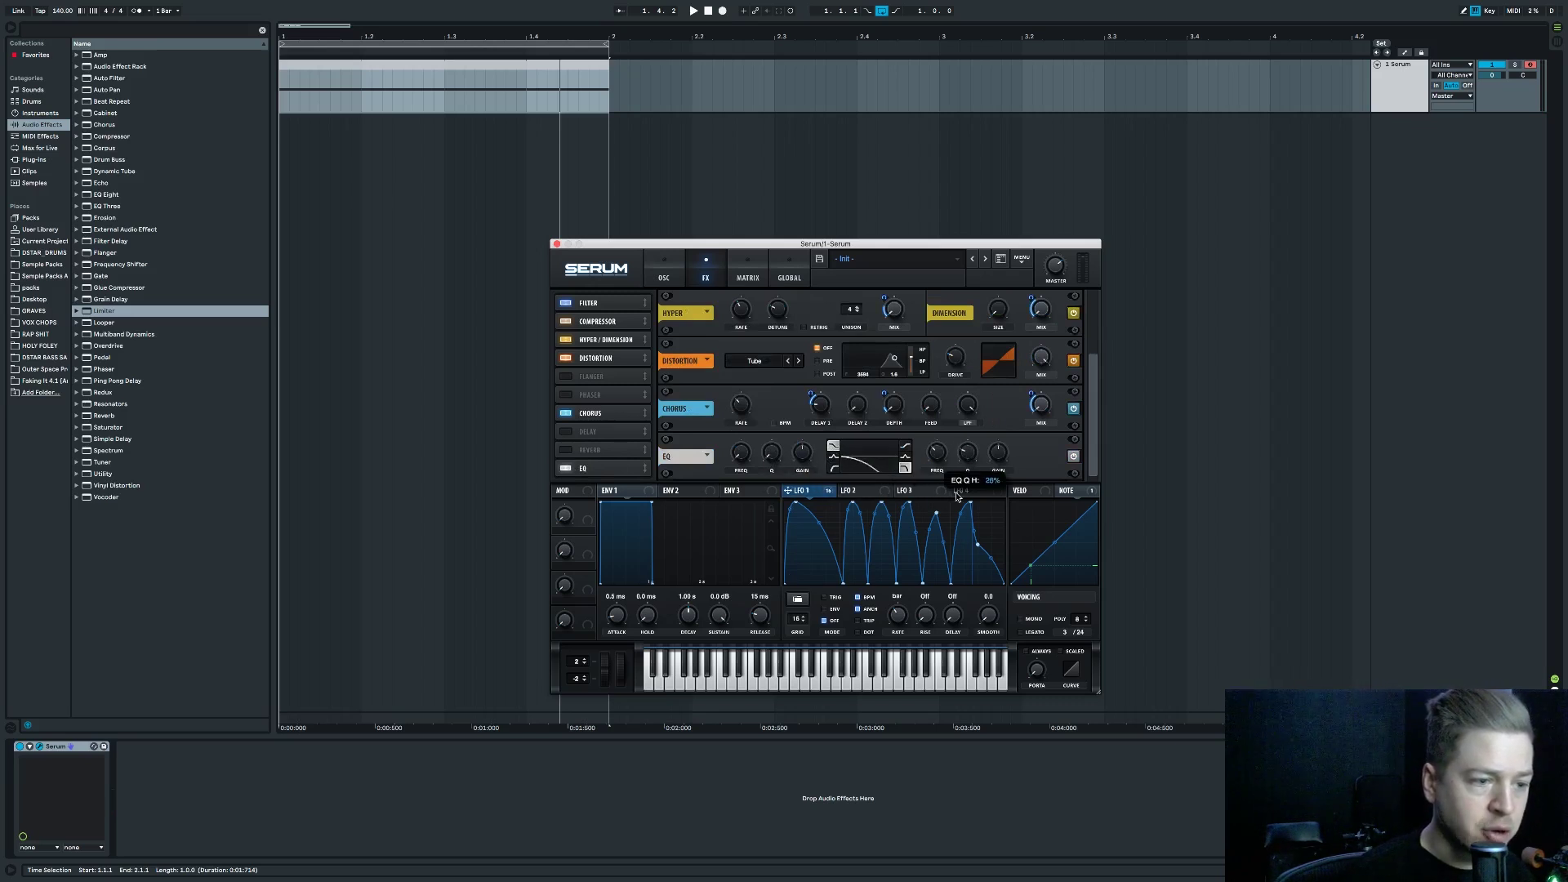
# Modulate the EQ's high-band frequency with LFO 1 and compare the EQ on and bypassed against the playing clip.
pyautogui.moveTo(788, 490); pyautogui.dragTo(836, 485)
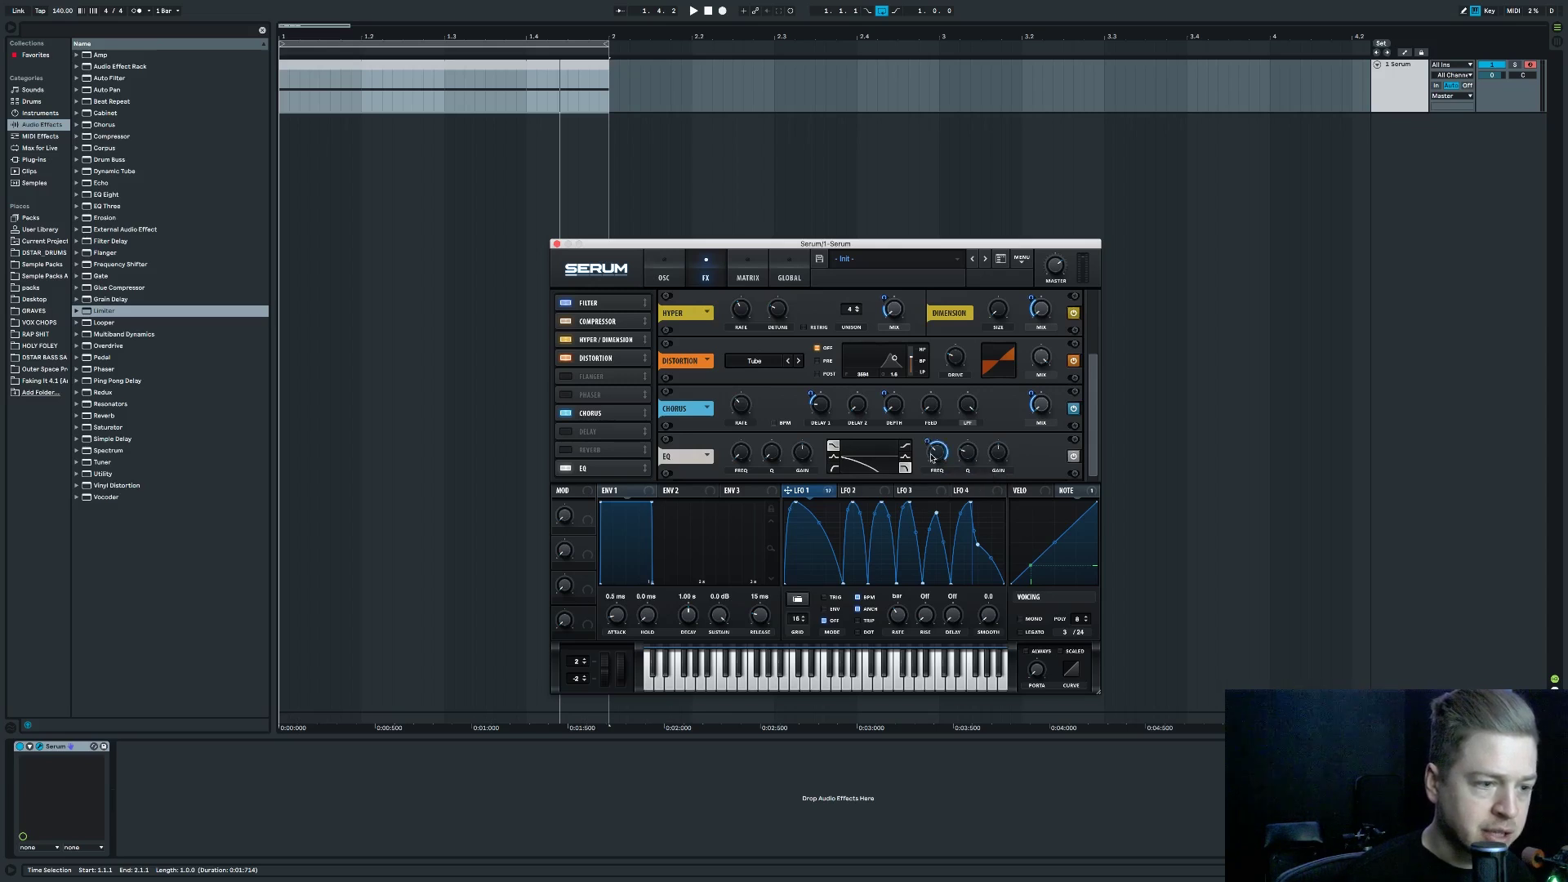
pyautogui.moveTo(932, 461); pyautogui.dragTo(927, 453)
pyautogui.press('space')
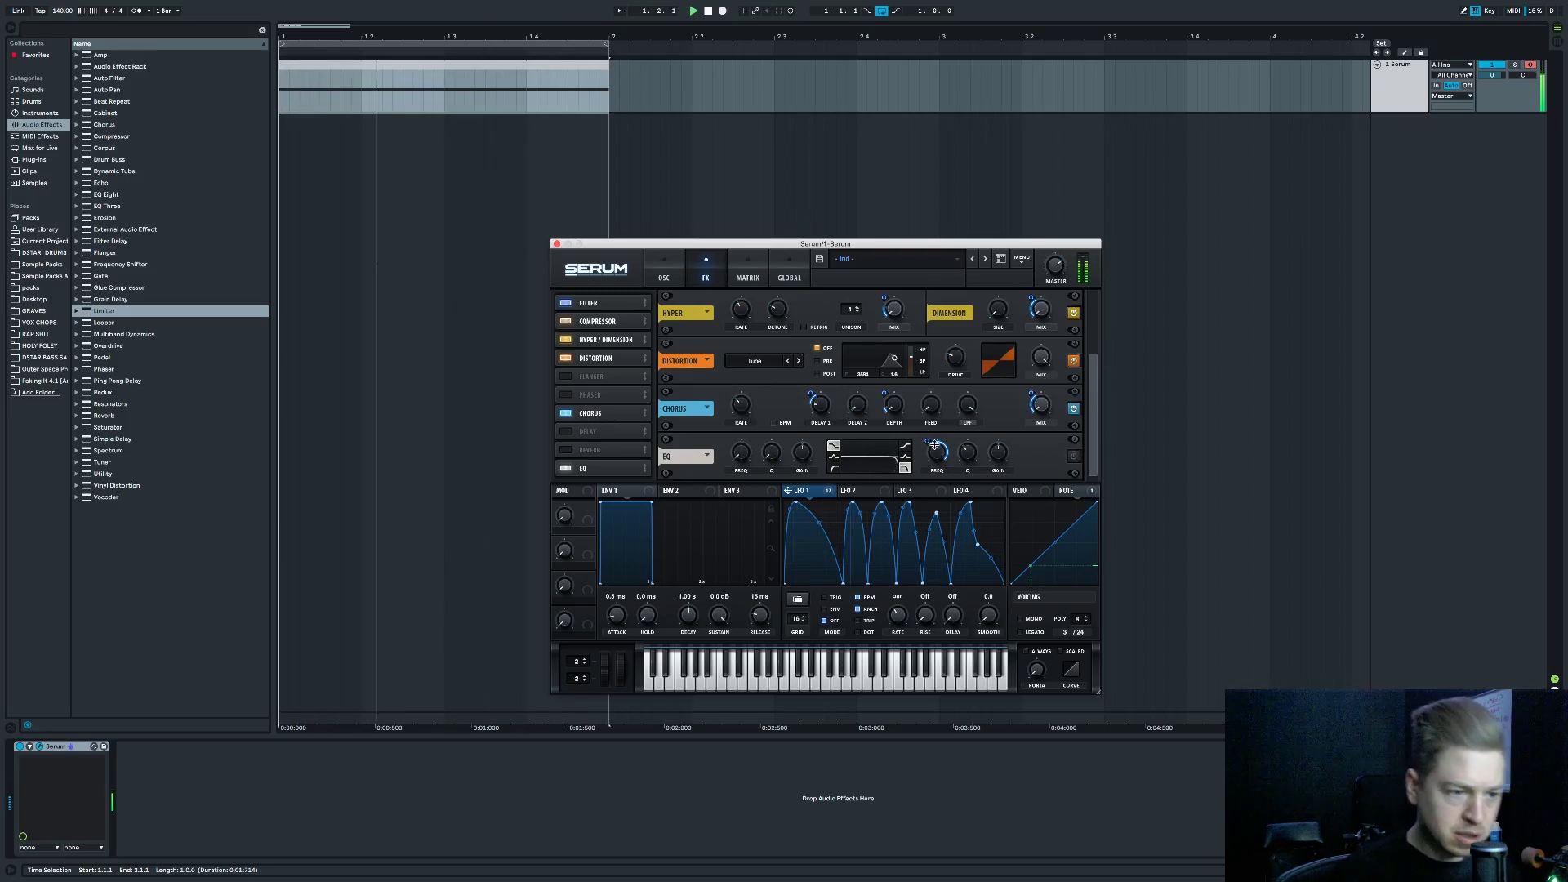
pyautogui.moveTo(928, 449)
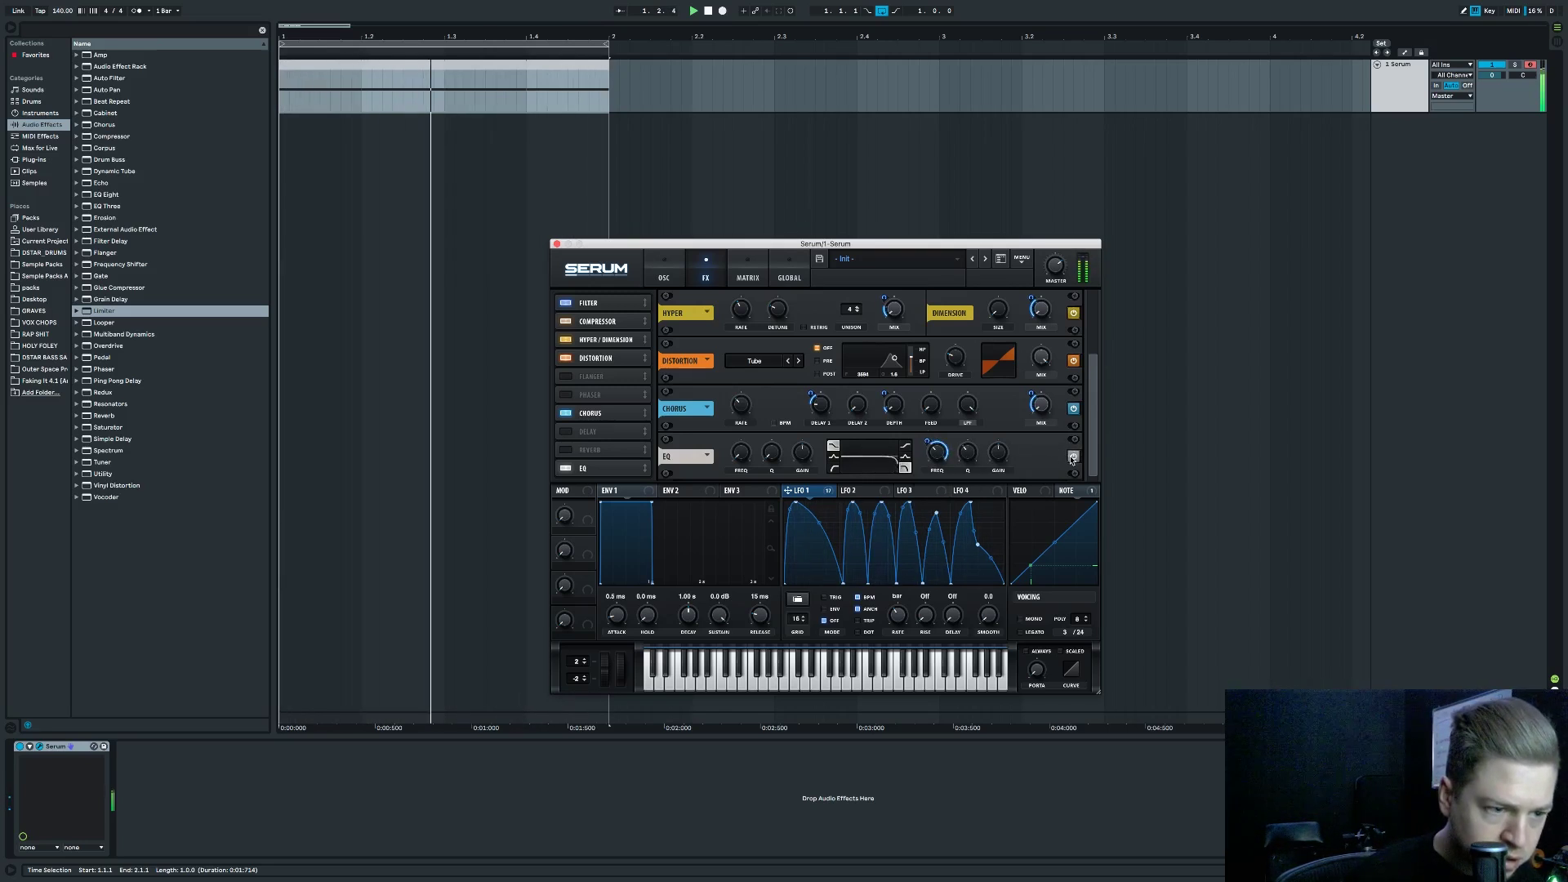
# Move the Compressor to the end of the effects chain and modulate the EQ's low-band frequency and gain with LFO 1 using a peak band.
pyautogui.moveTo(608, 321); pyautogui.dragTo(612, 471)
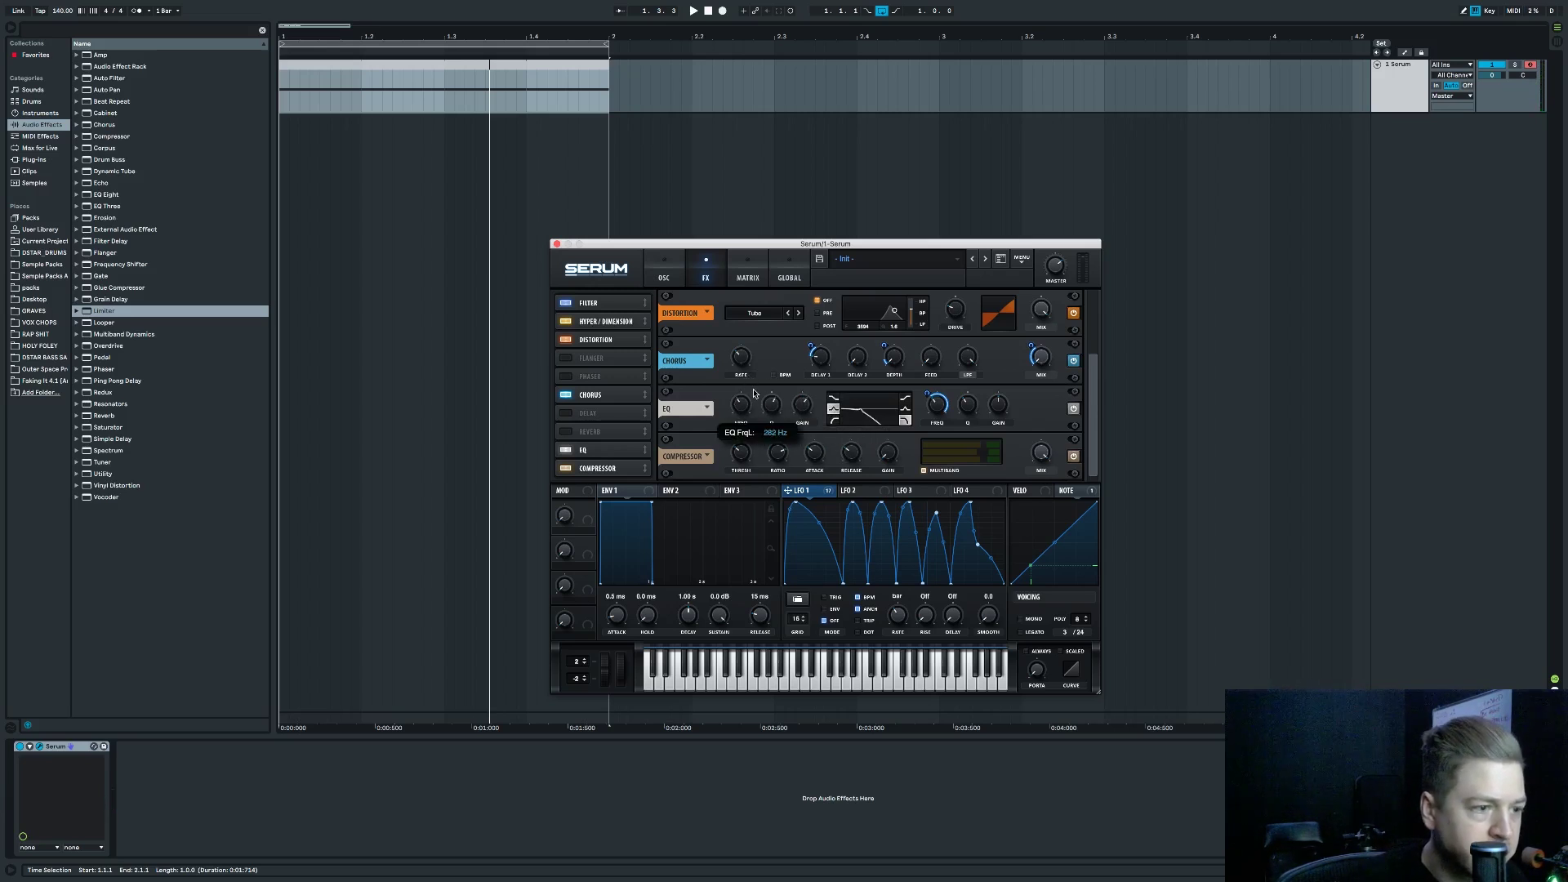
pyautogui.moveTo(760, 431); pyautogui.dragTo(735, 401)
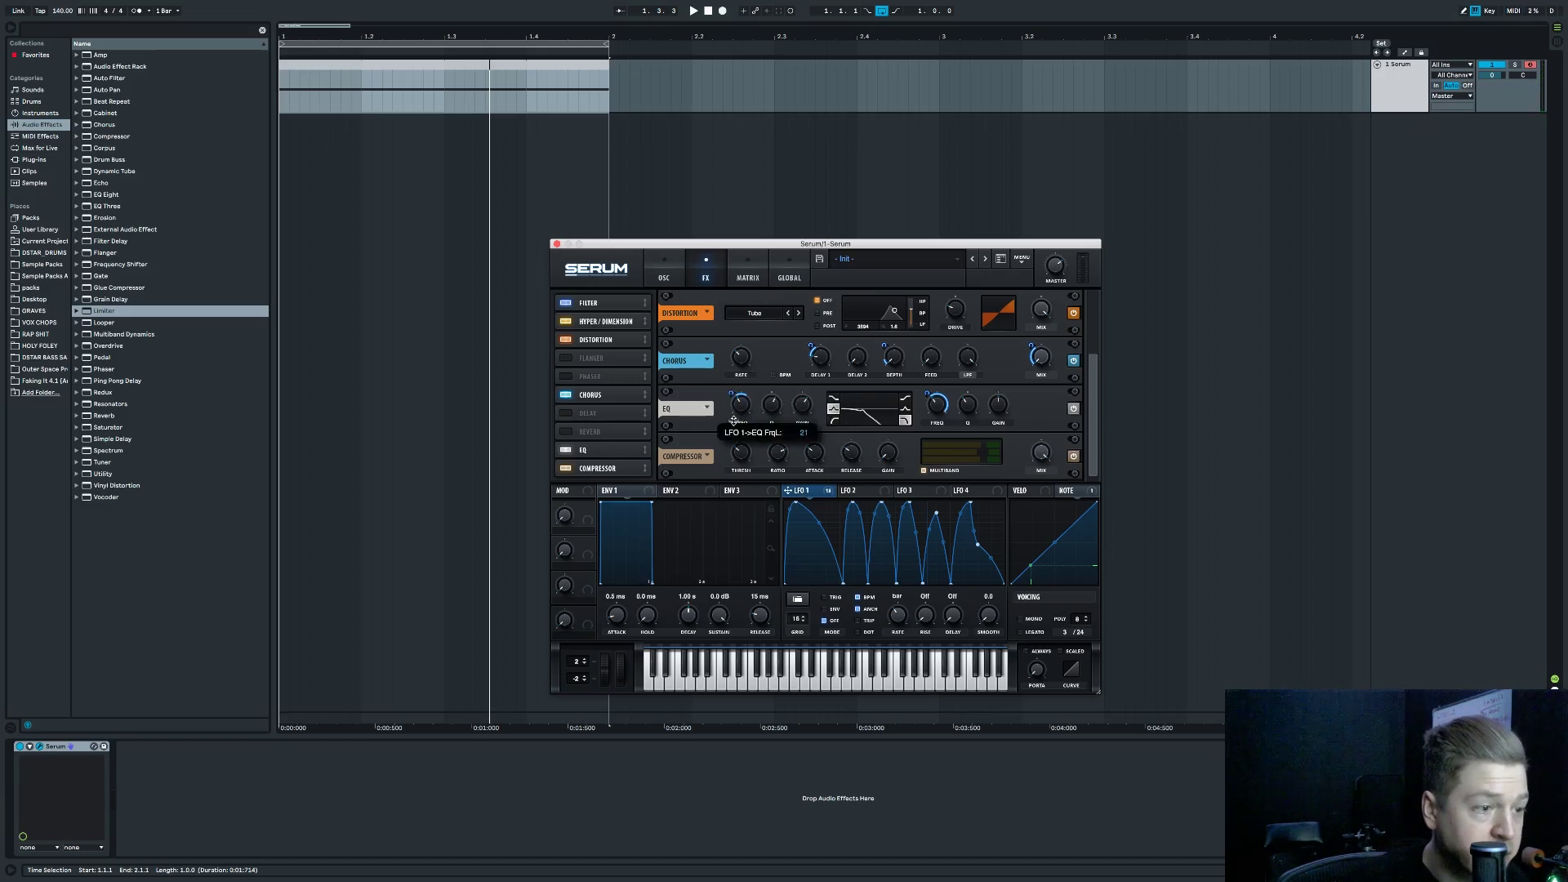
pyautogui.press('space')
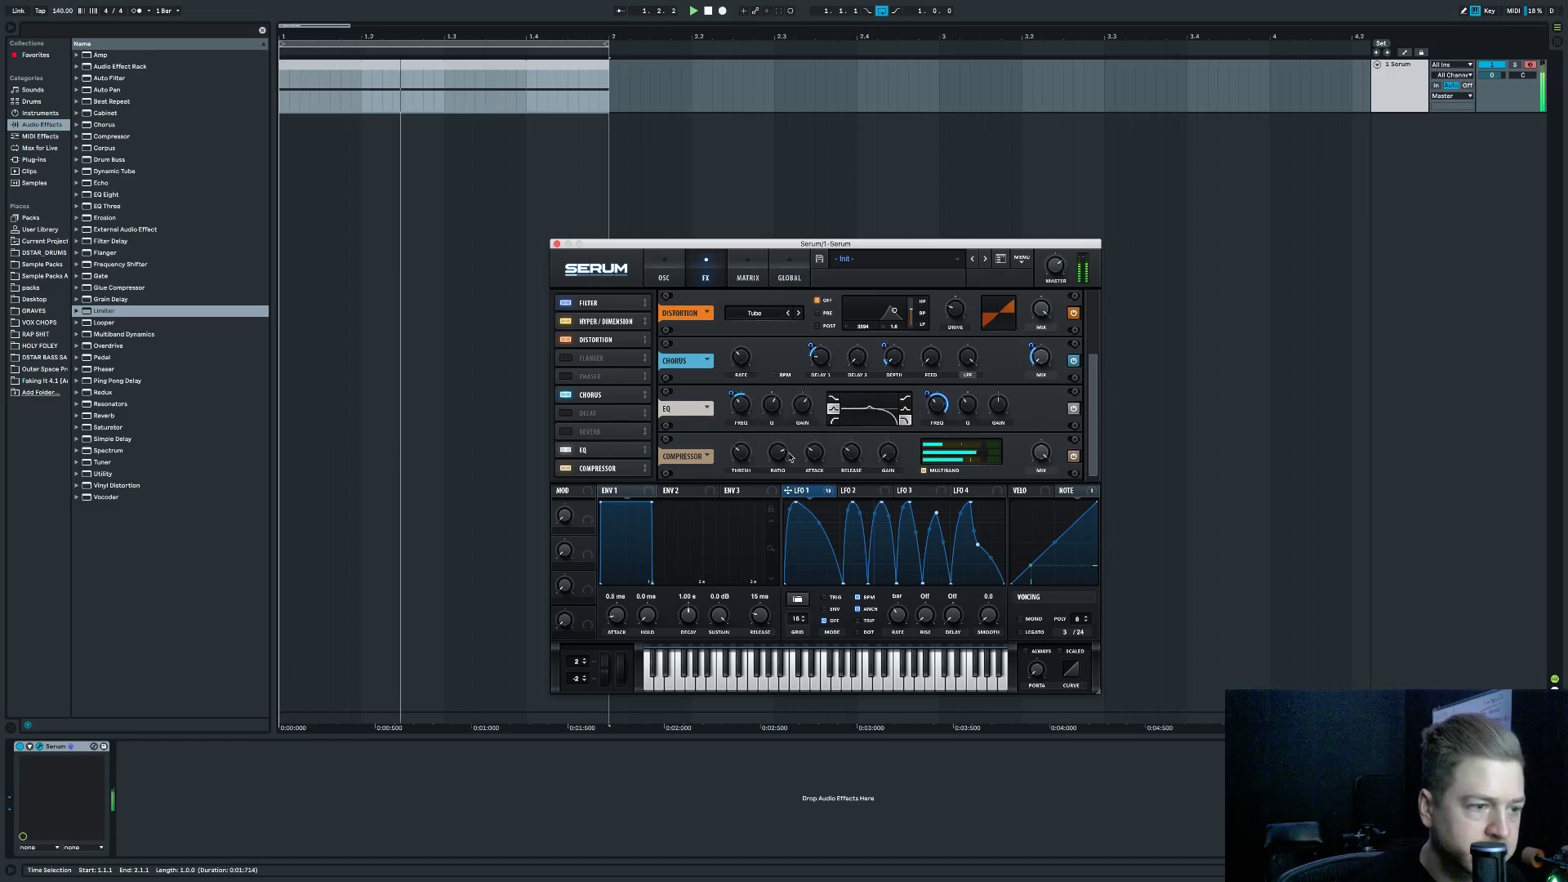
pyautogui.moveTo(800, 417); pyautogui.dragTo(793, 410)
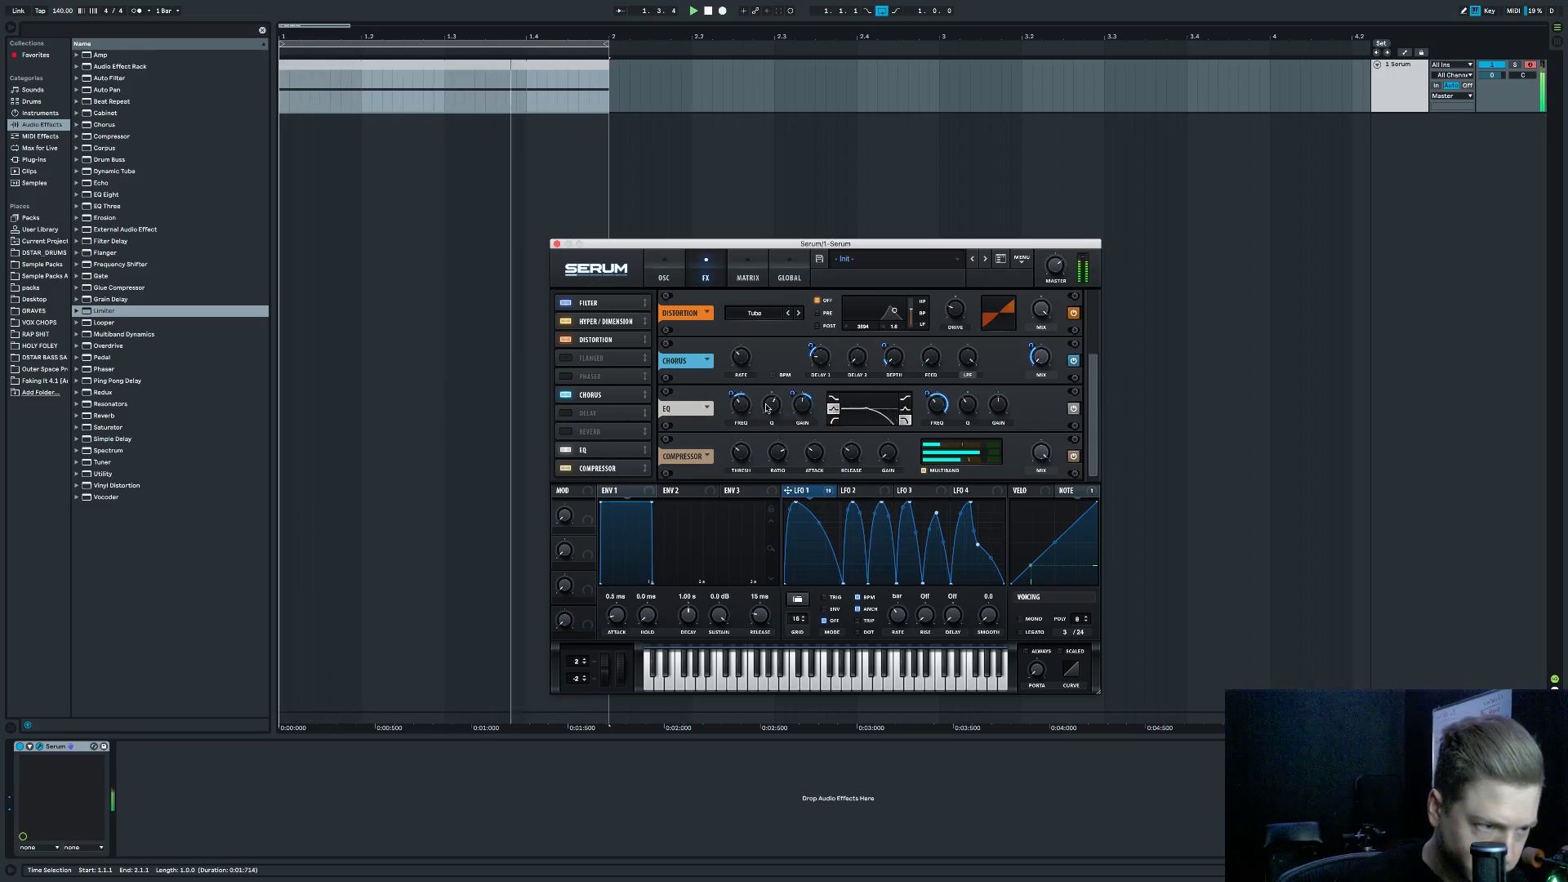
pyautogui.moveTo(749, 400); pyautogui.dragTo(741, 422)
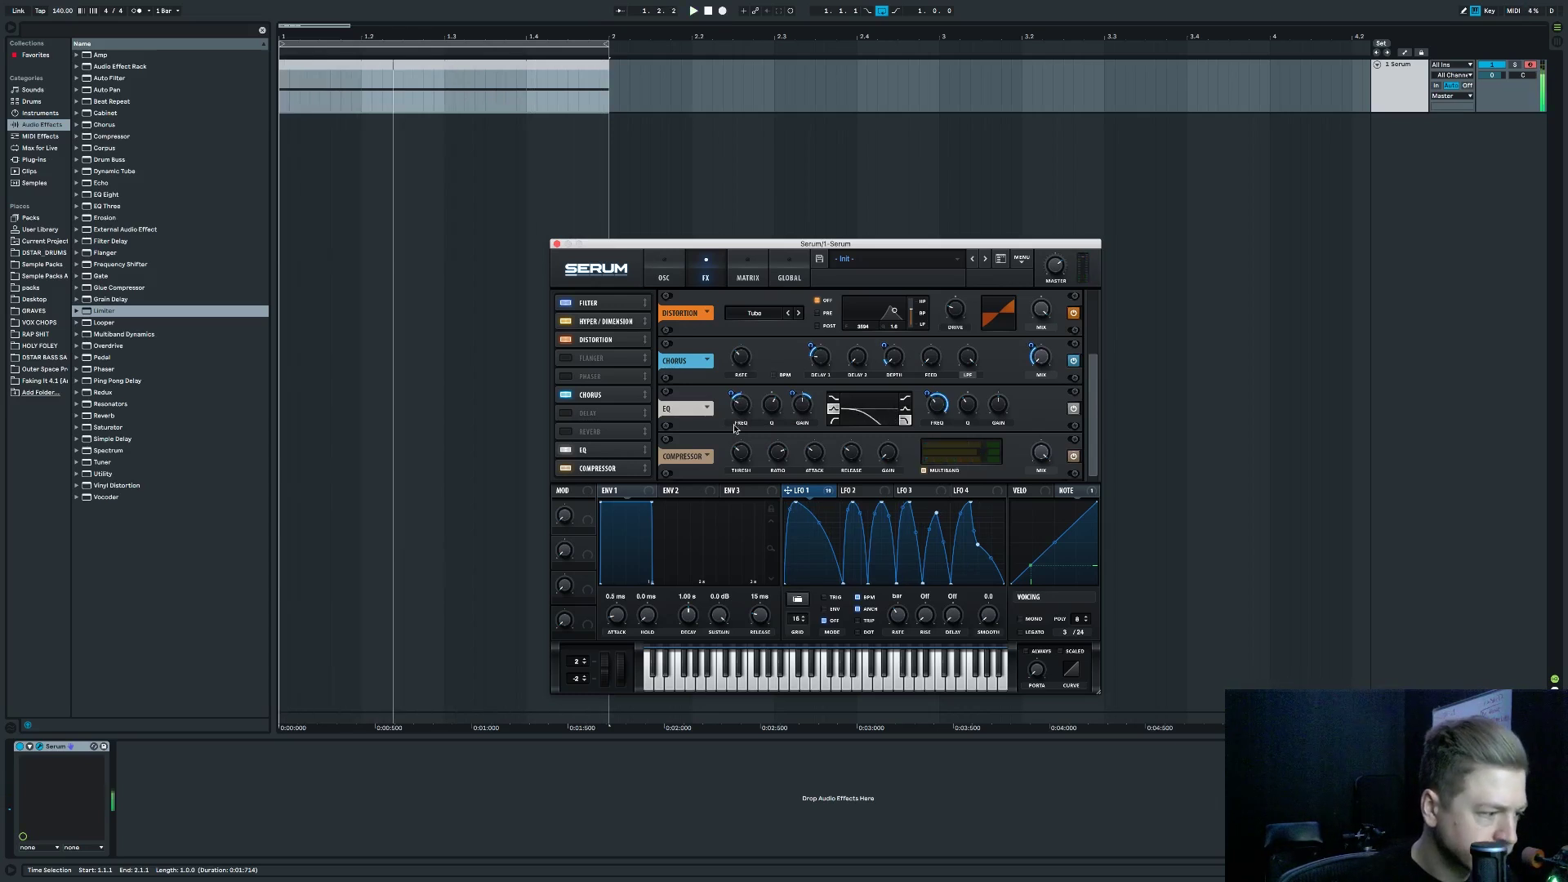
# Close the Serum window to audition the clip, and reopen Serum on its oscillator page.
pyautogui.click(557, 243)
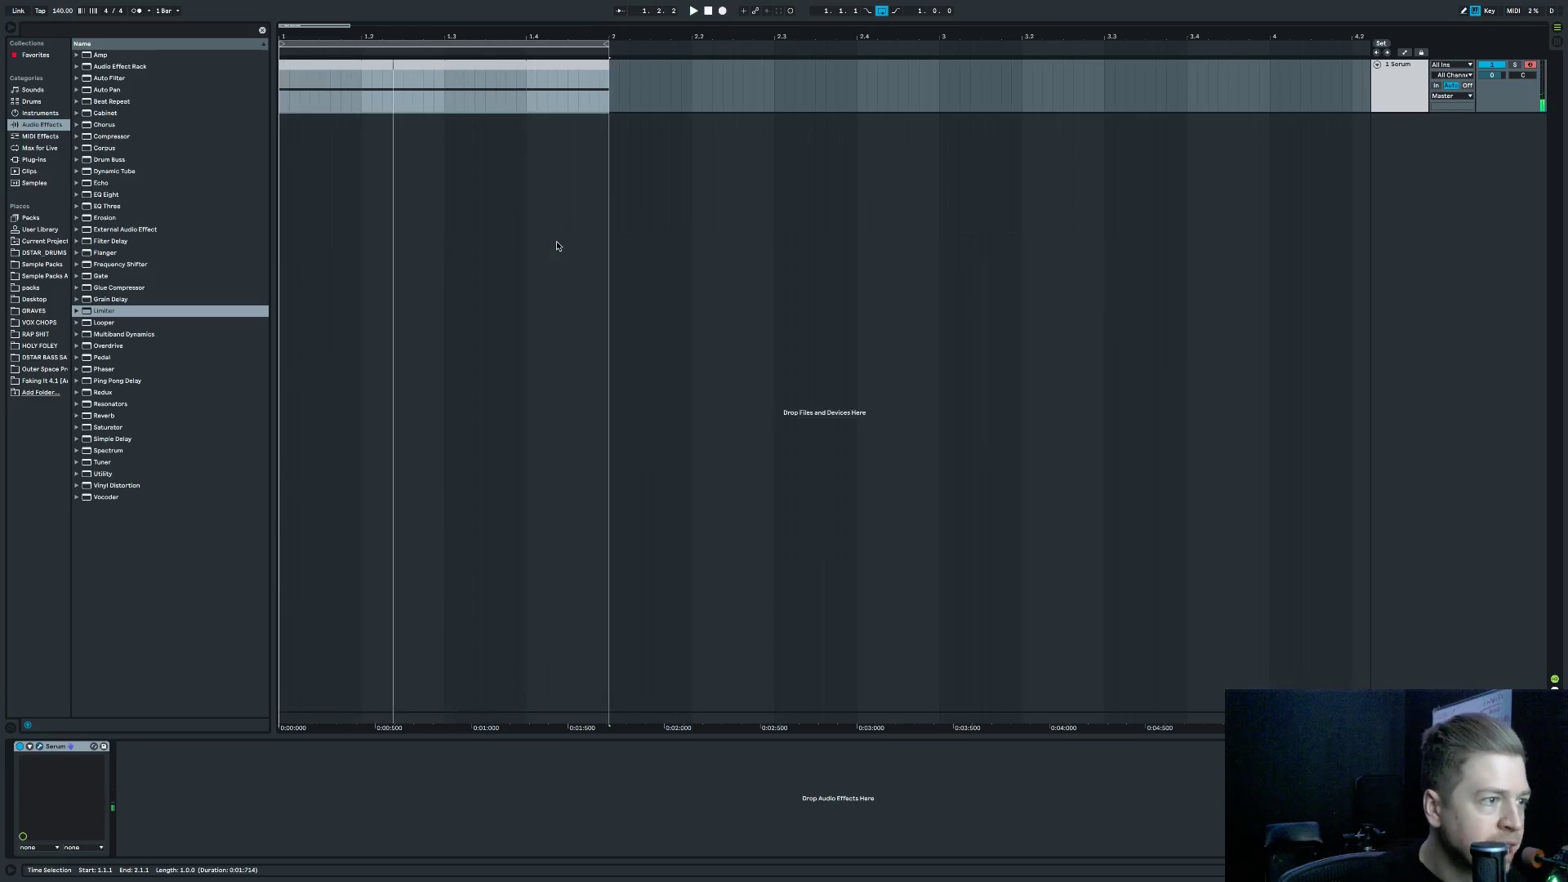
pyautogui.click(465, 78)
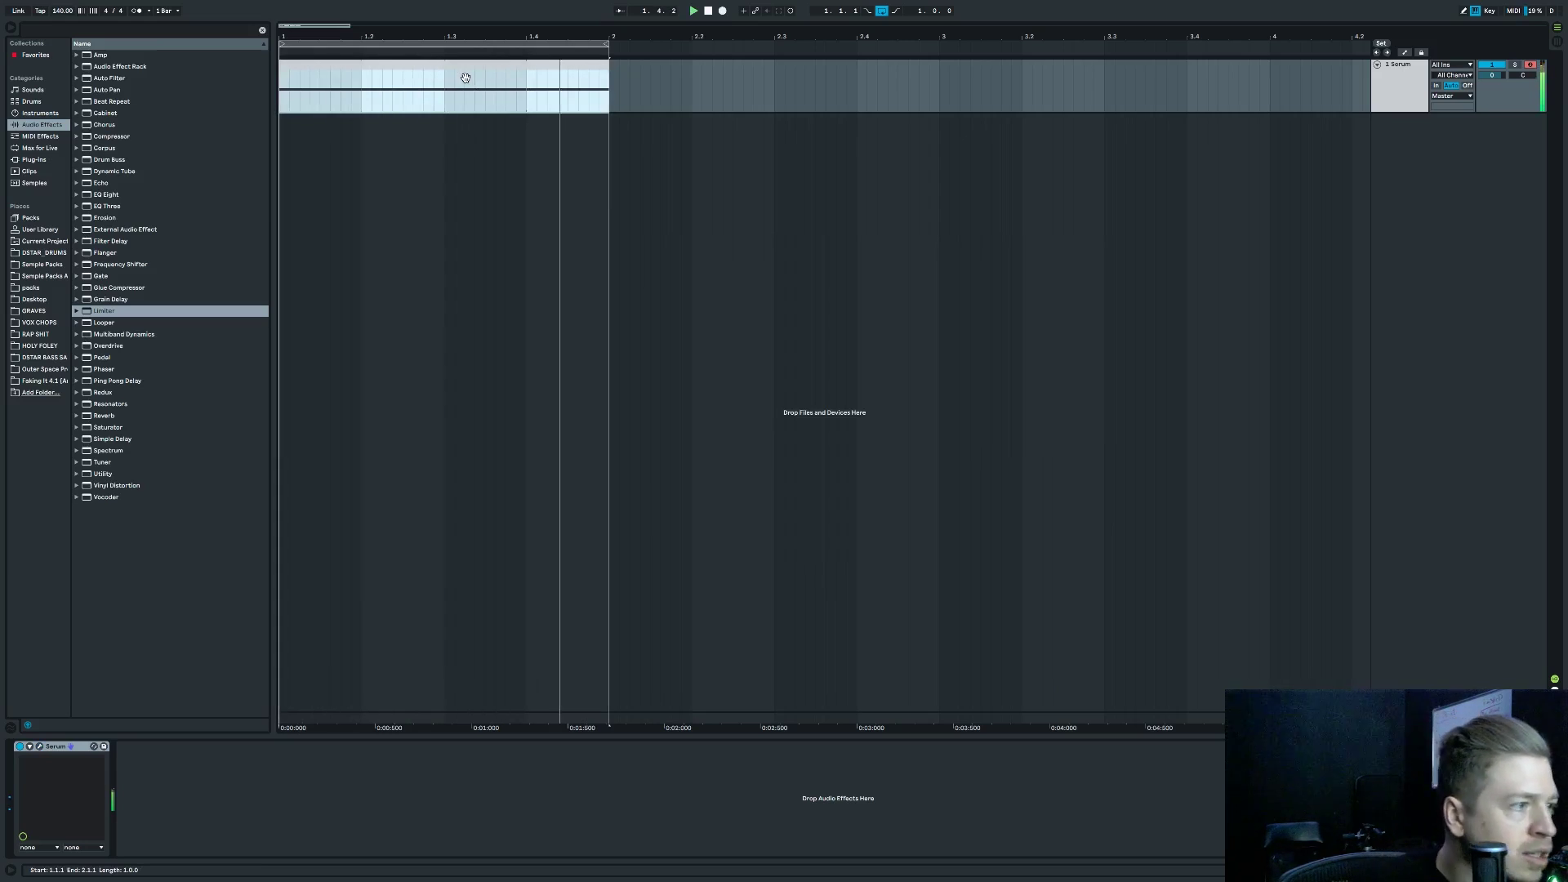
pyautogui.click(39, 748)
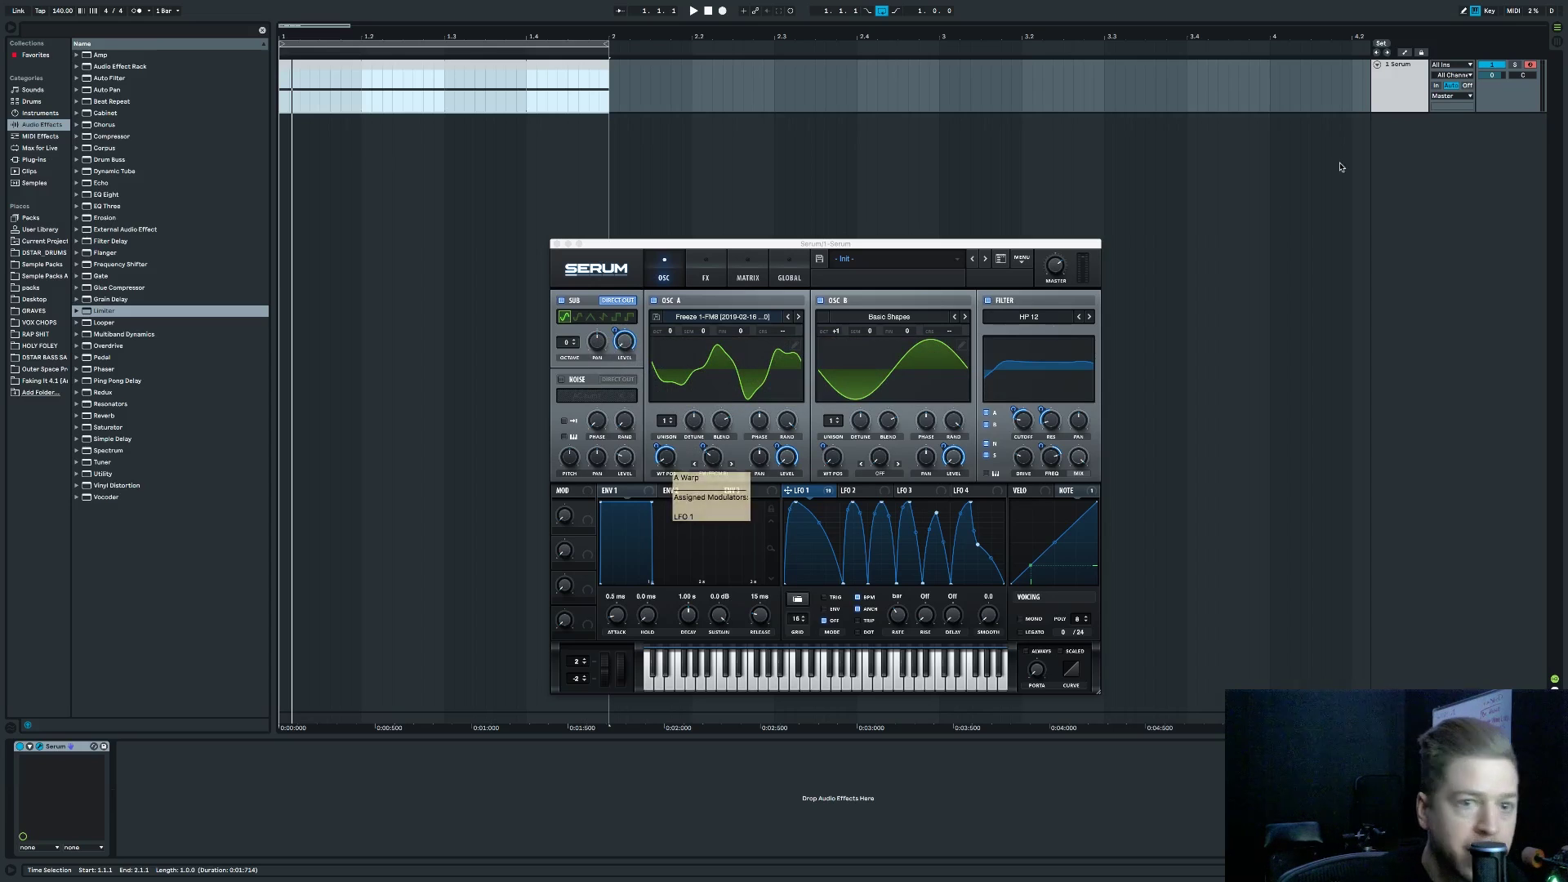
# Duplicate the Serum track with its clip and play the copy.
pyautogui.click(1402, 98)
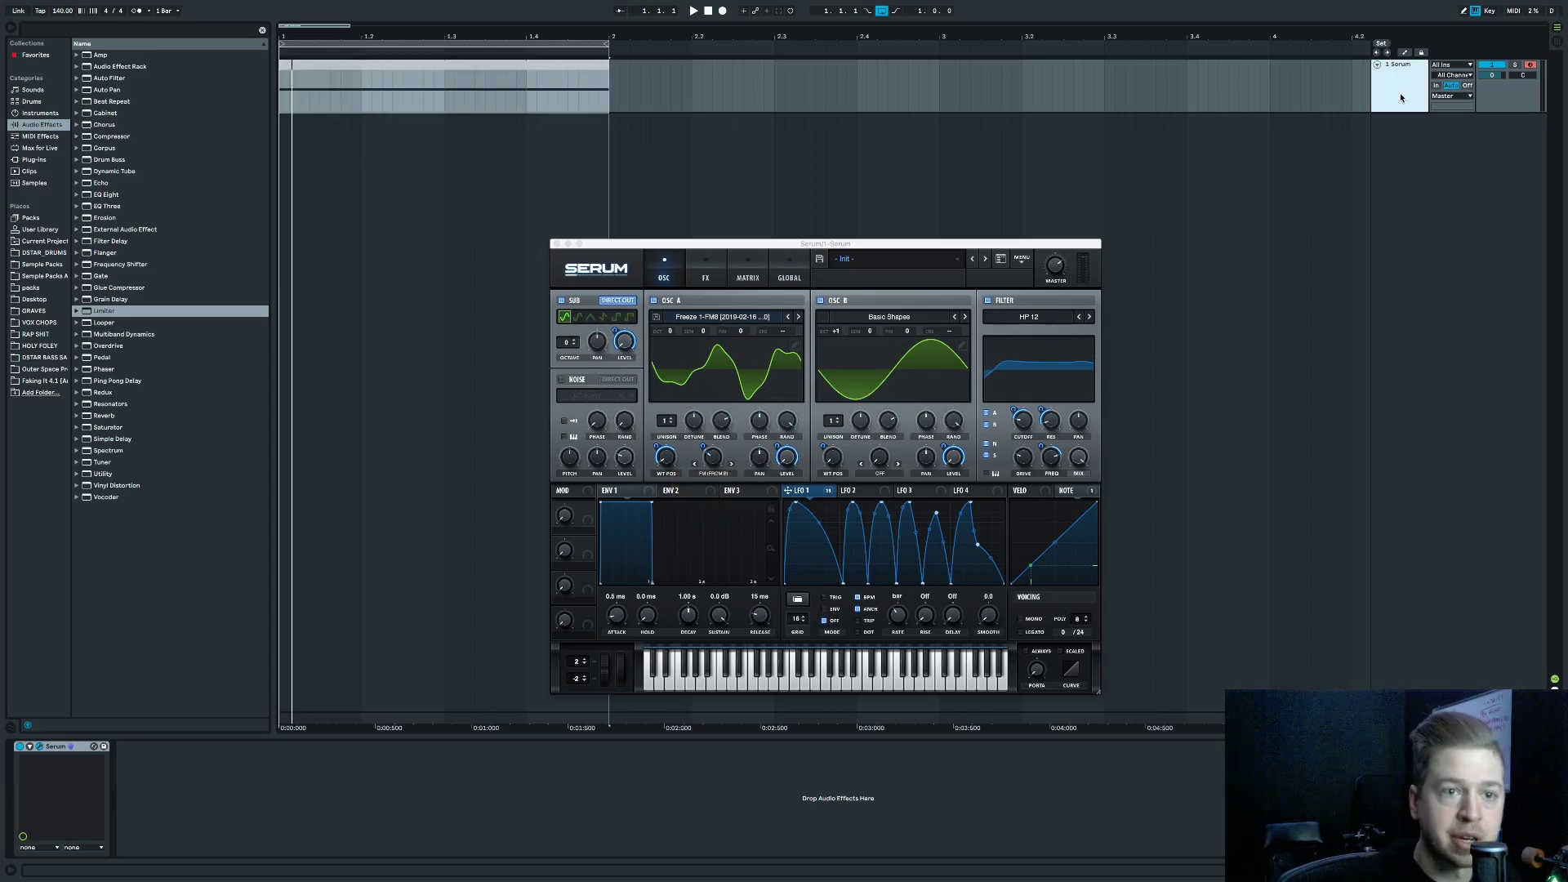
pyautogui.press('super+d')
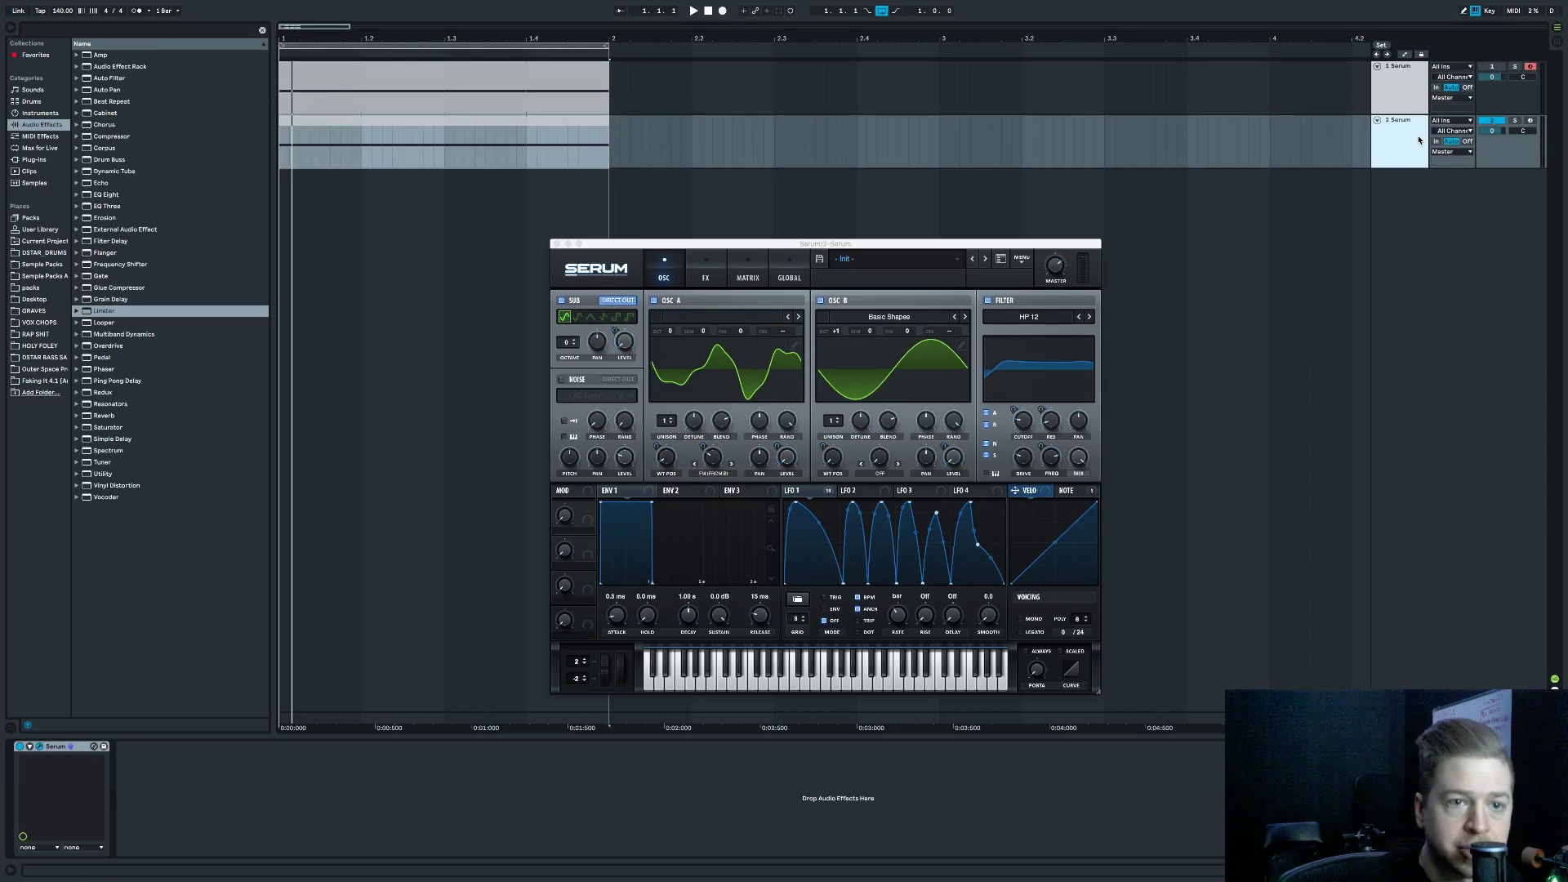
pyautogui.press('space')
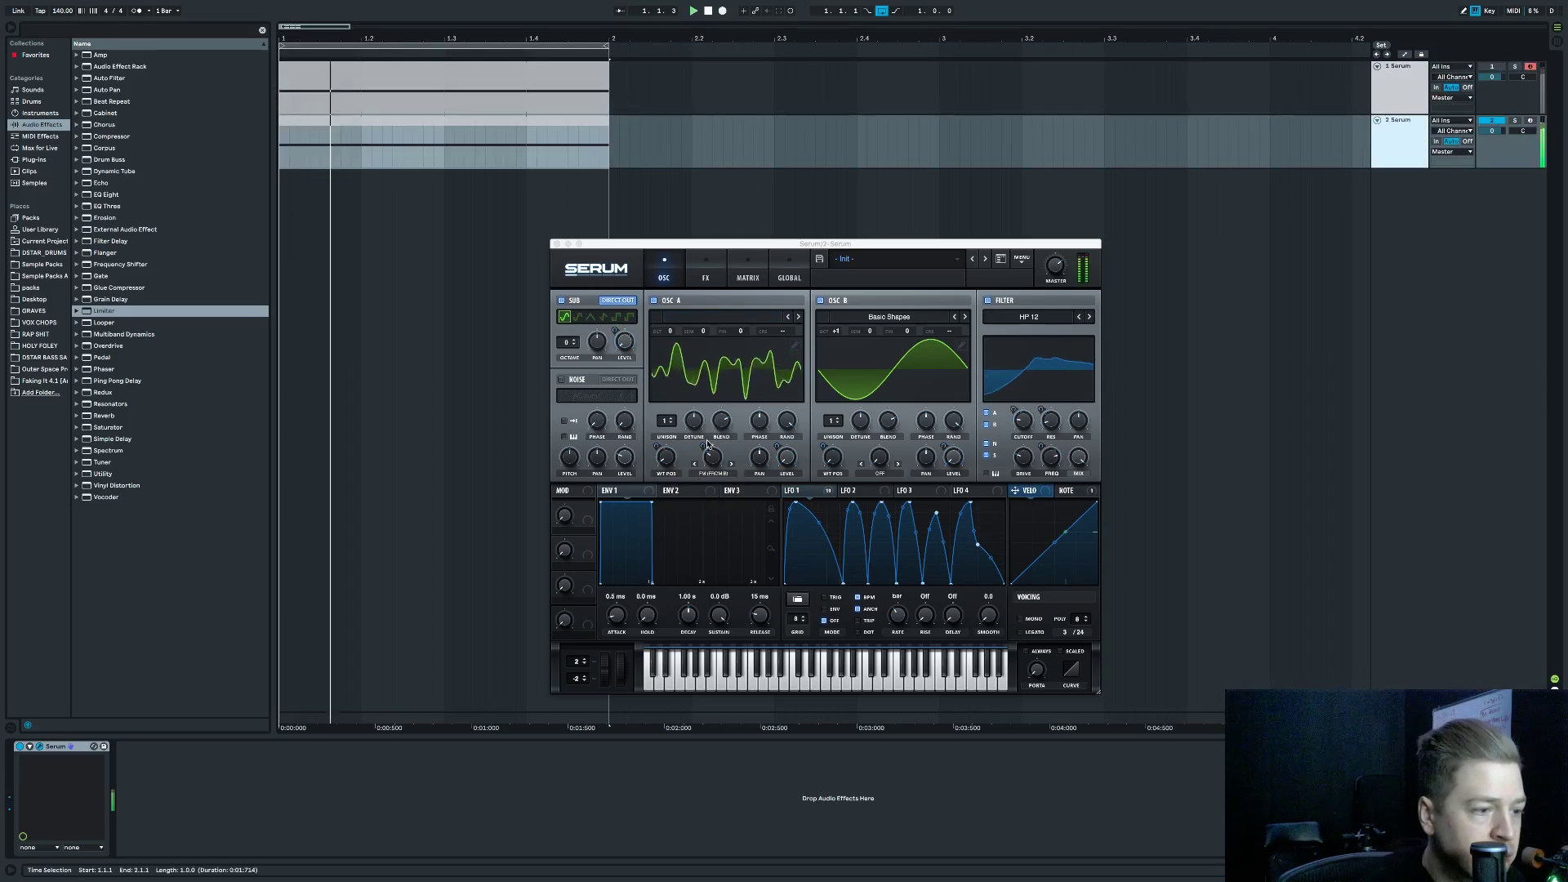
# Vary Oscillator A's warp and LFO 1 wavetable-position amount on the duplicate, trying octave settings on Oscillator B and keeping it at +1.
pyautogui.moveTo(707, 443); pyautogui.dragTo(705, 445)
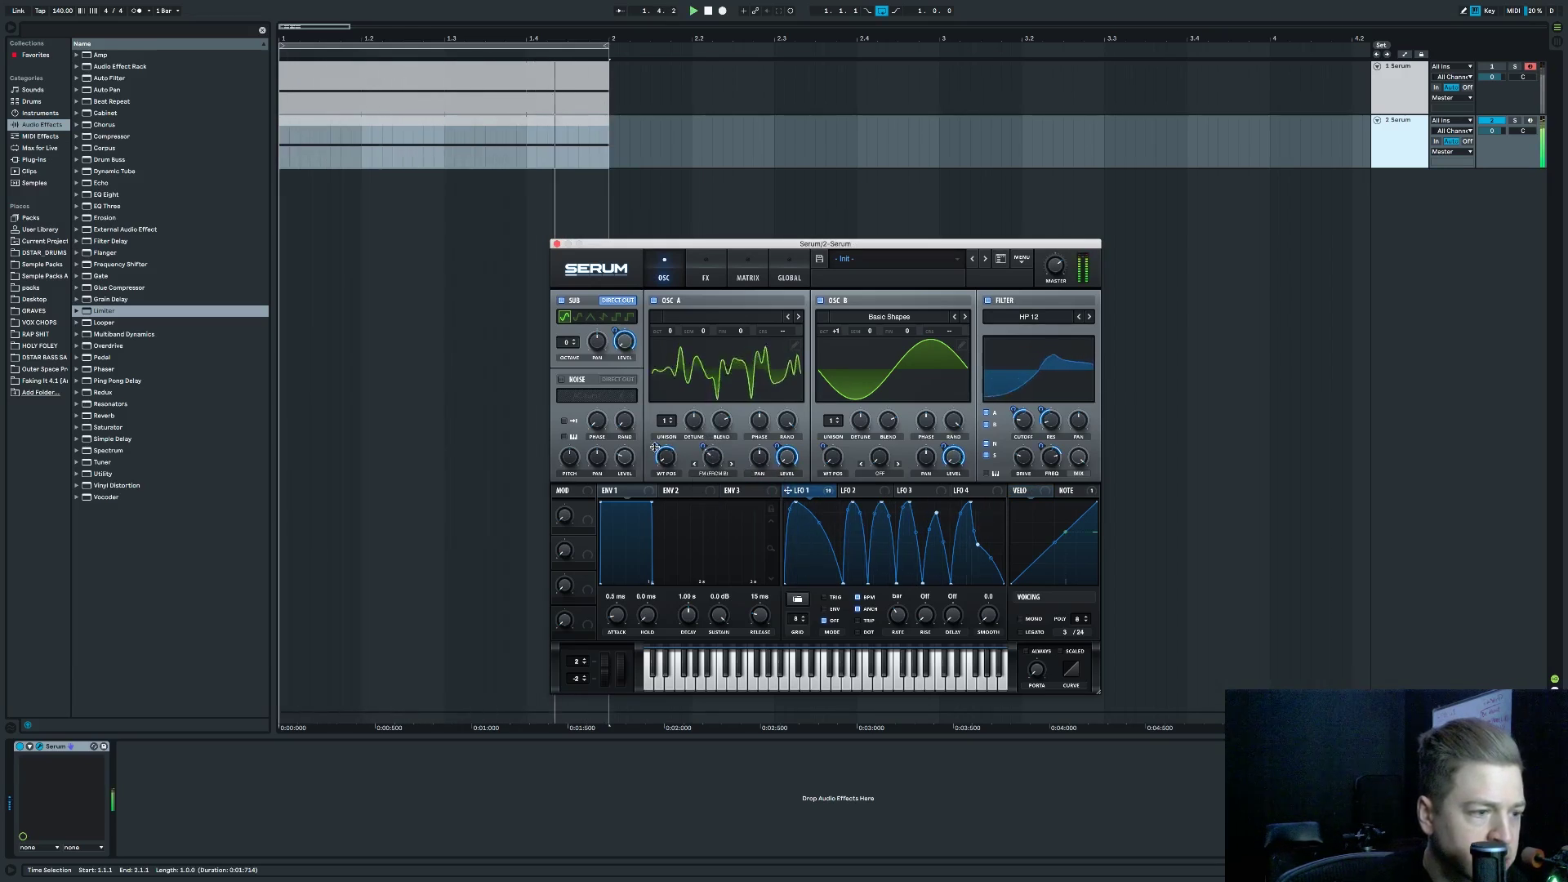
pyautogui.moveTo(659, 441)
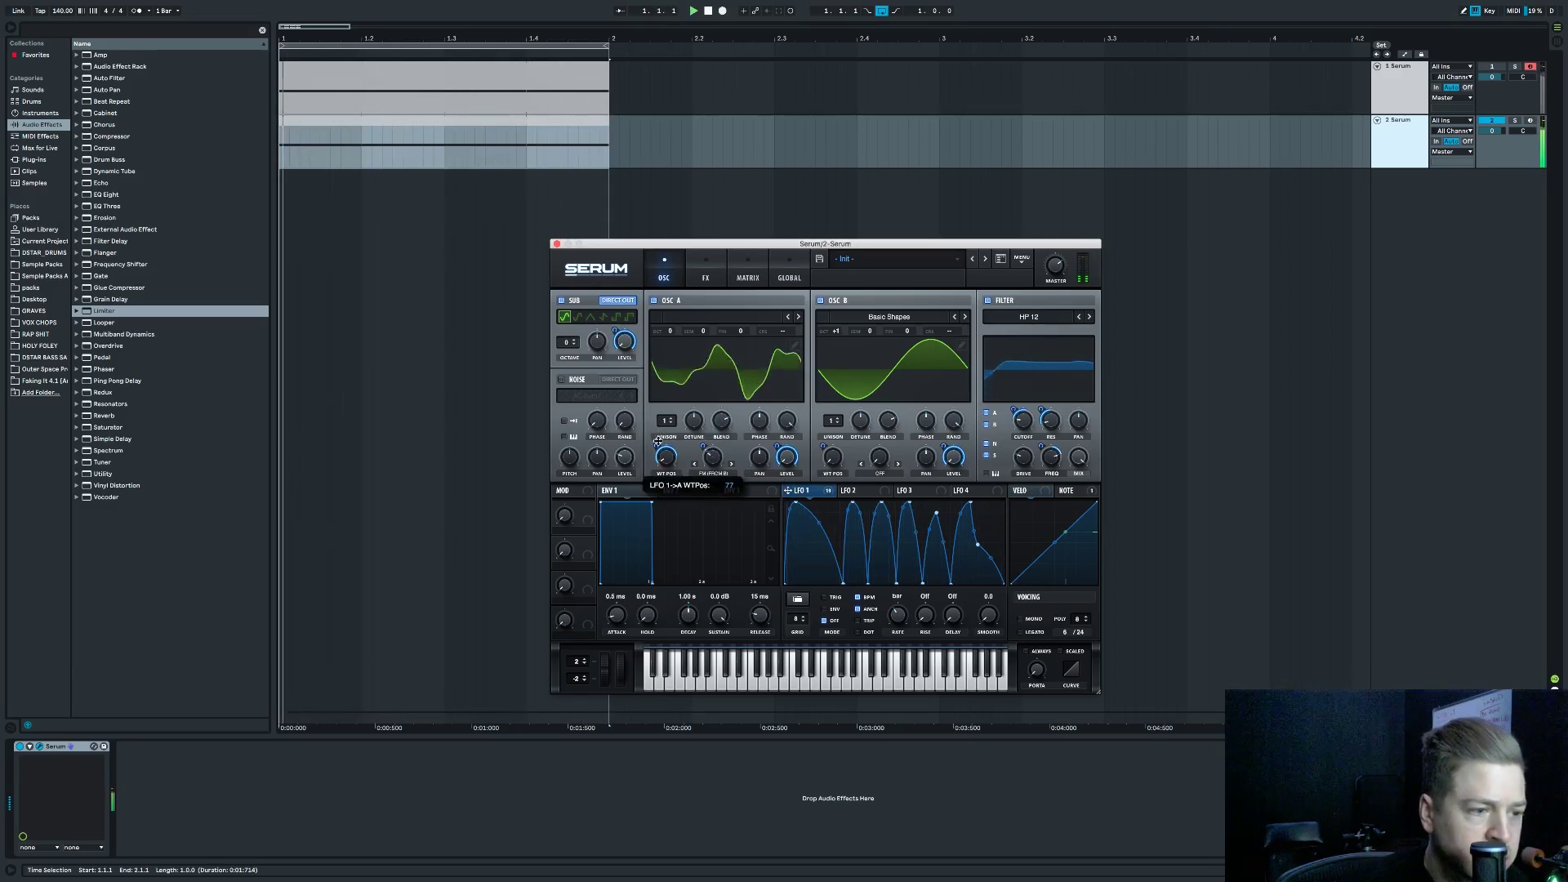
pyautogui.moveTo(835, 330)
pyautogui.mouseDown()
pyautogui.moveTo(839, 313)
pyautogui.moveTo(838, 353)
pyautogui.moveTo(845, 338)
pyautogui.mouseUp()
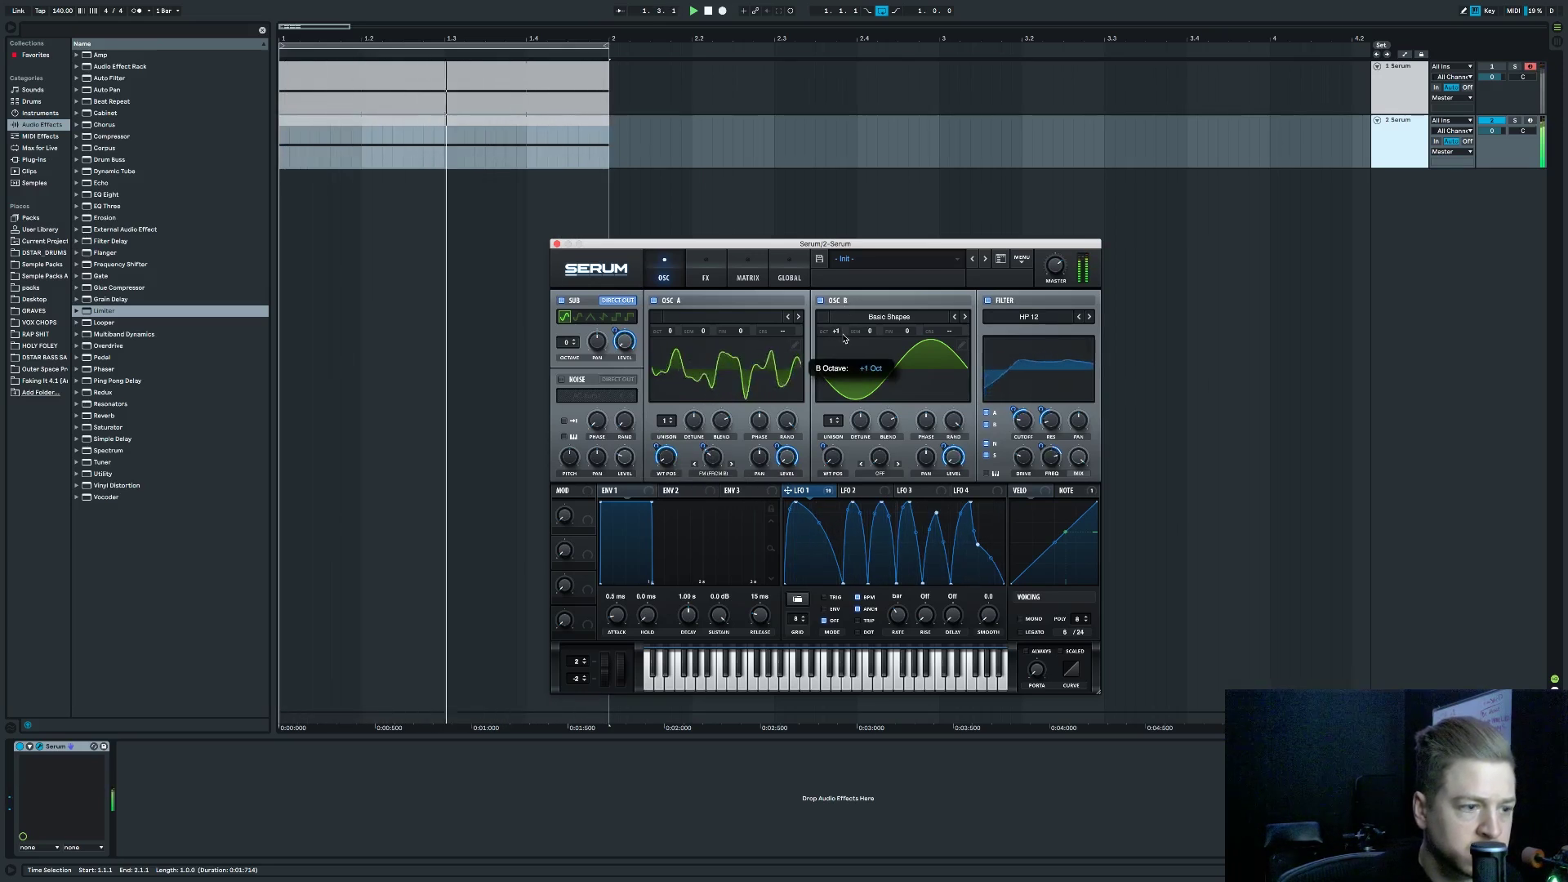
pyautogui.moveTo(717, 459); pyautogui.dragTo(719, 468)
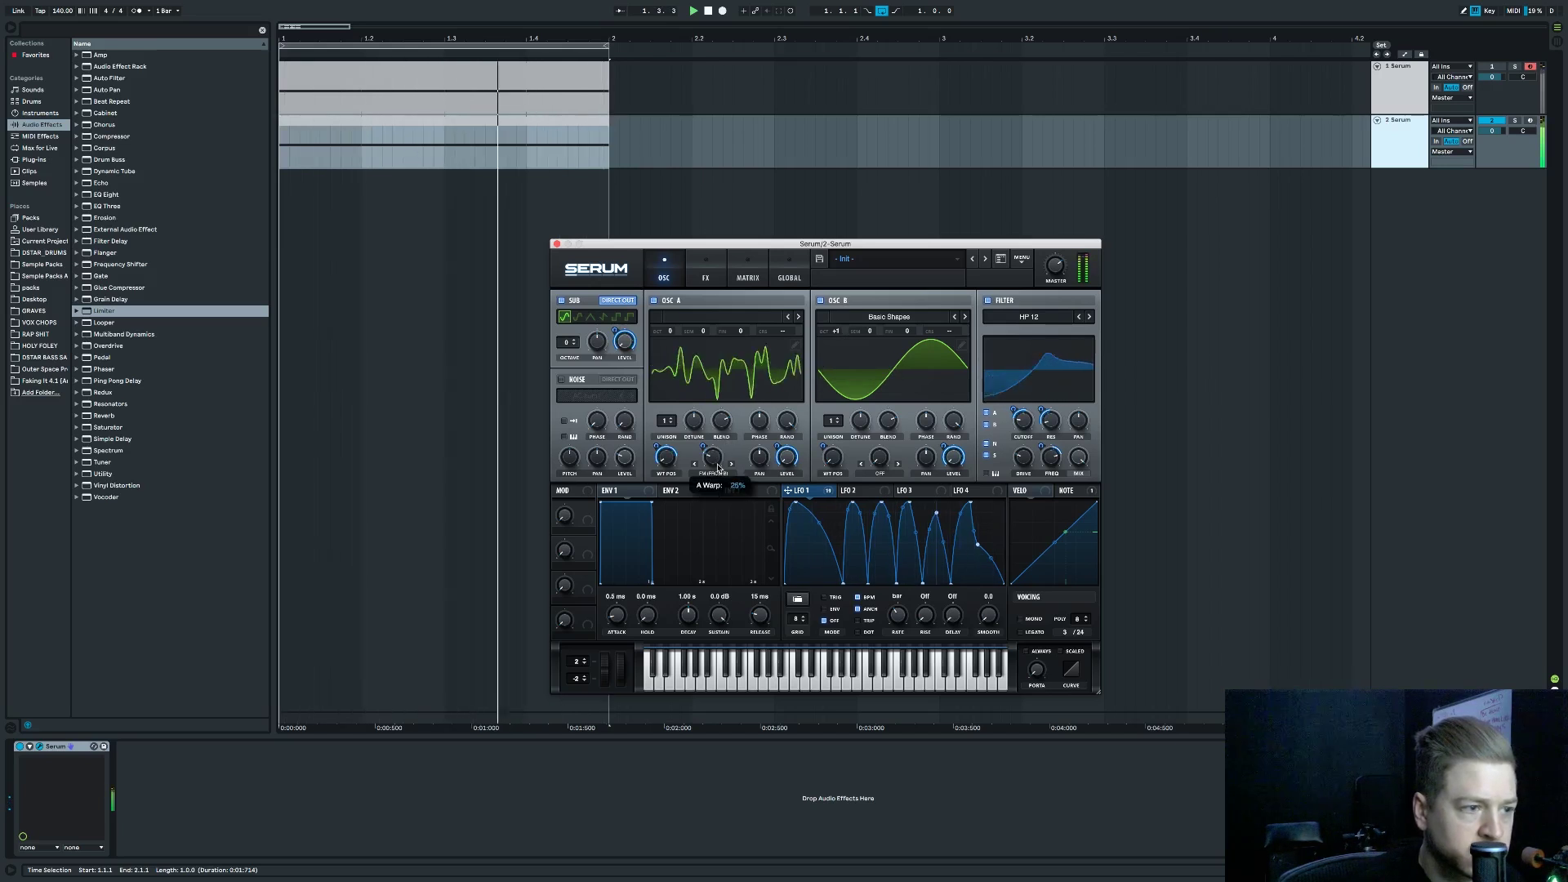
# In Oscillator A's wavetable editor, apply the multi-frame Proc:Squarify formula and process the table with Normalize same (max. from all frames).
pyautogui.click(794, 346)
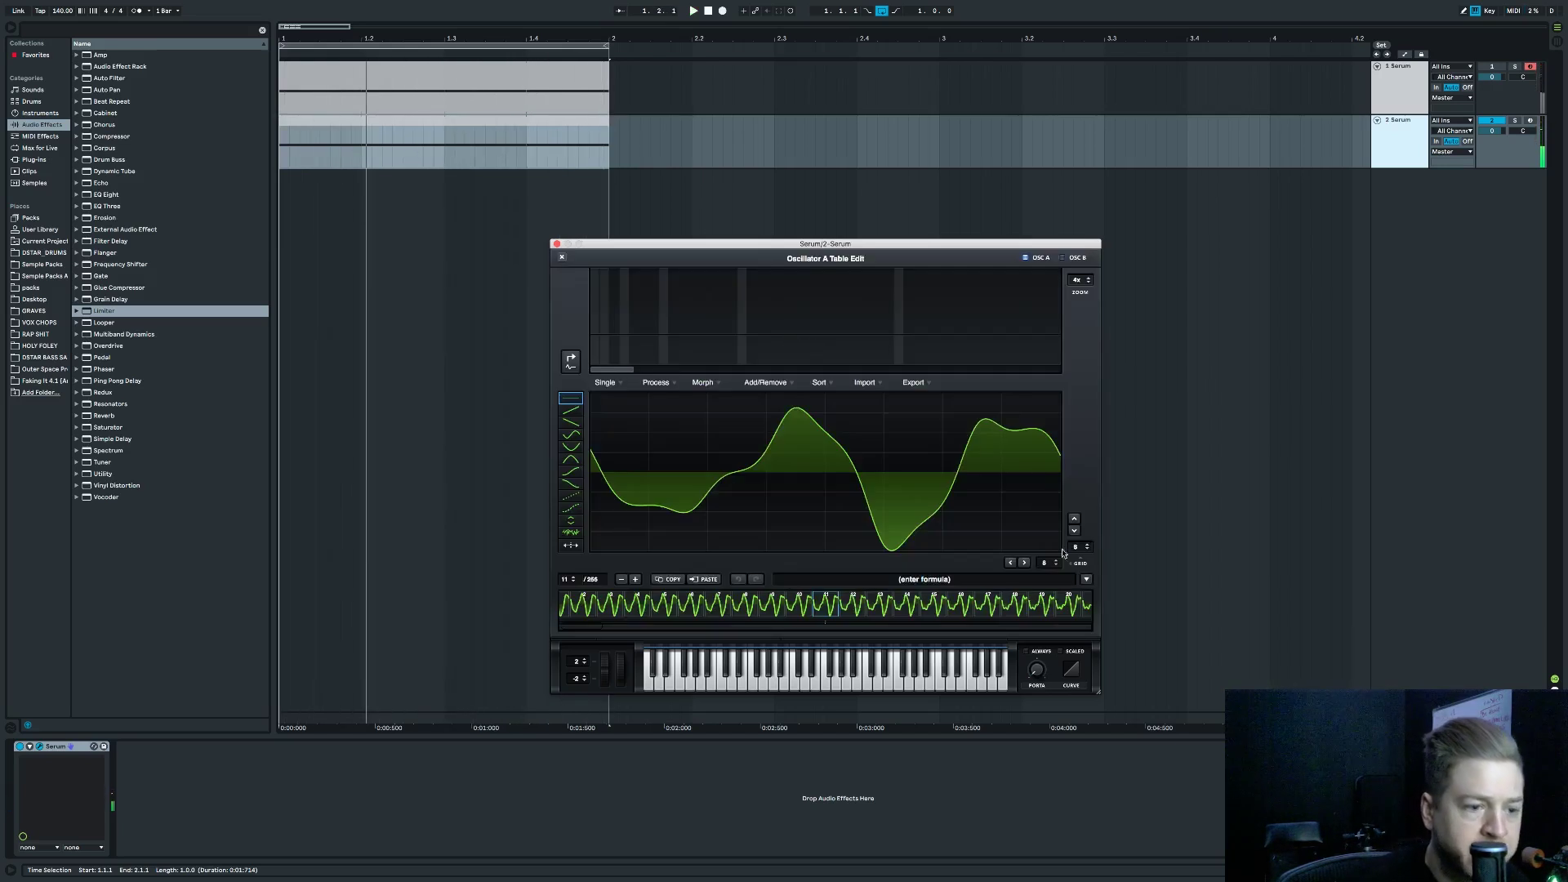
pyautogui.moveTo(1108, 608)
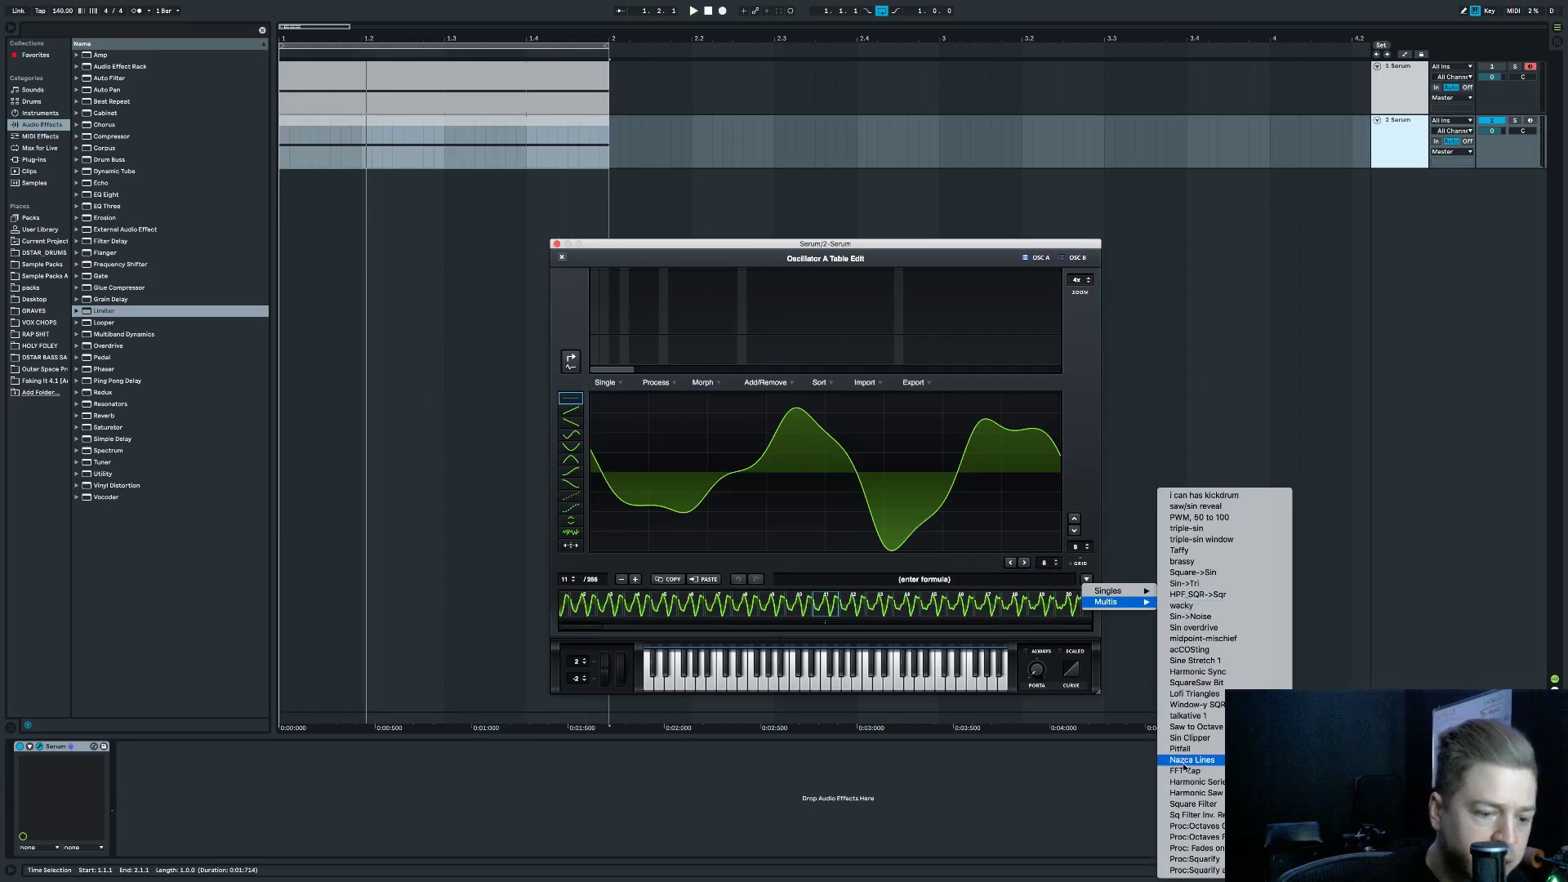
pyautogui.click(1197, 859)
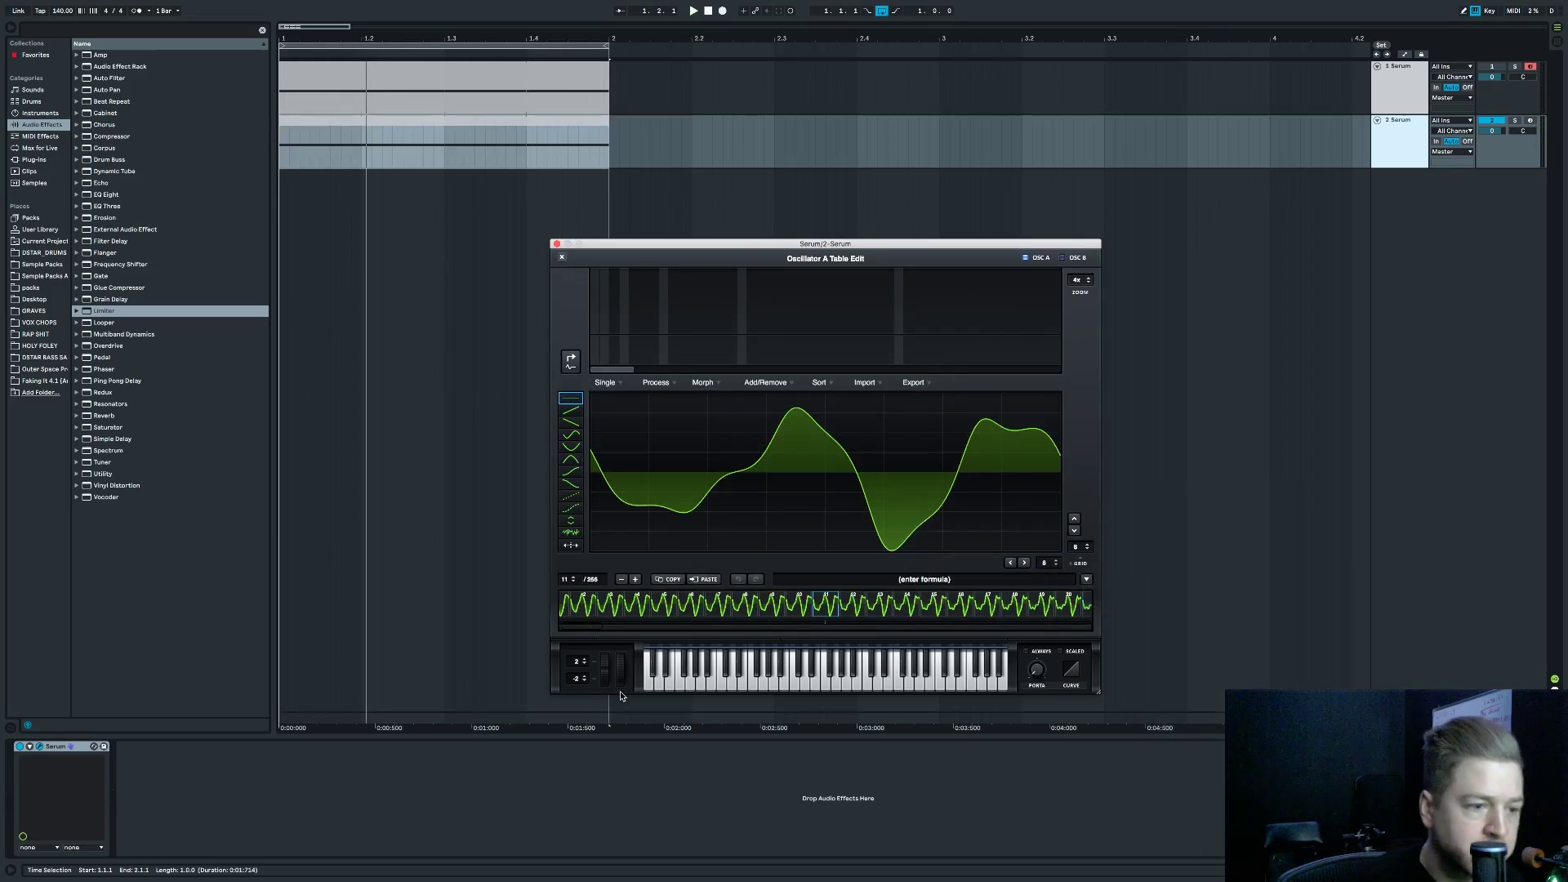
pyautogui.click(669, 384)
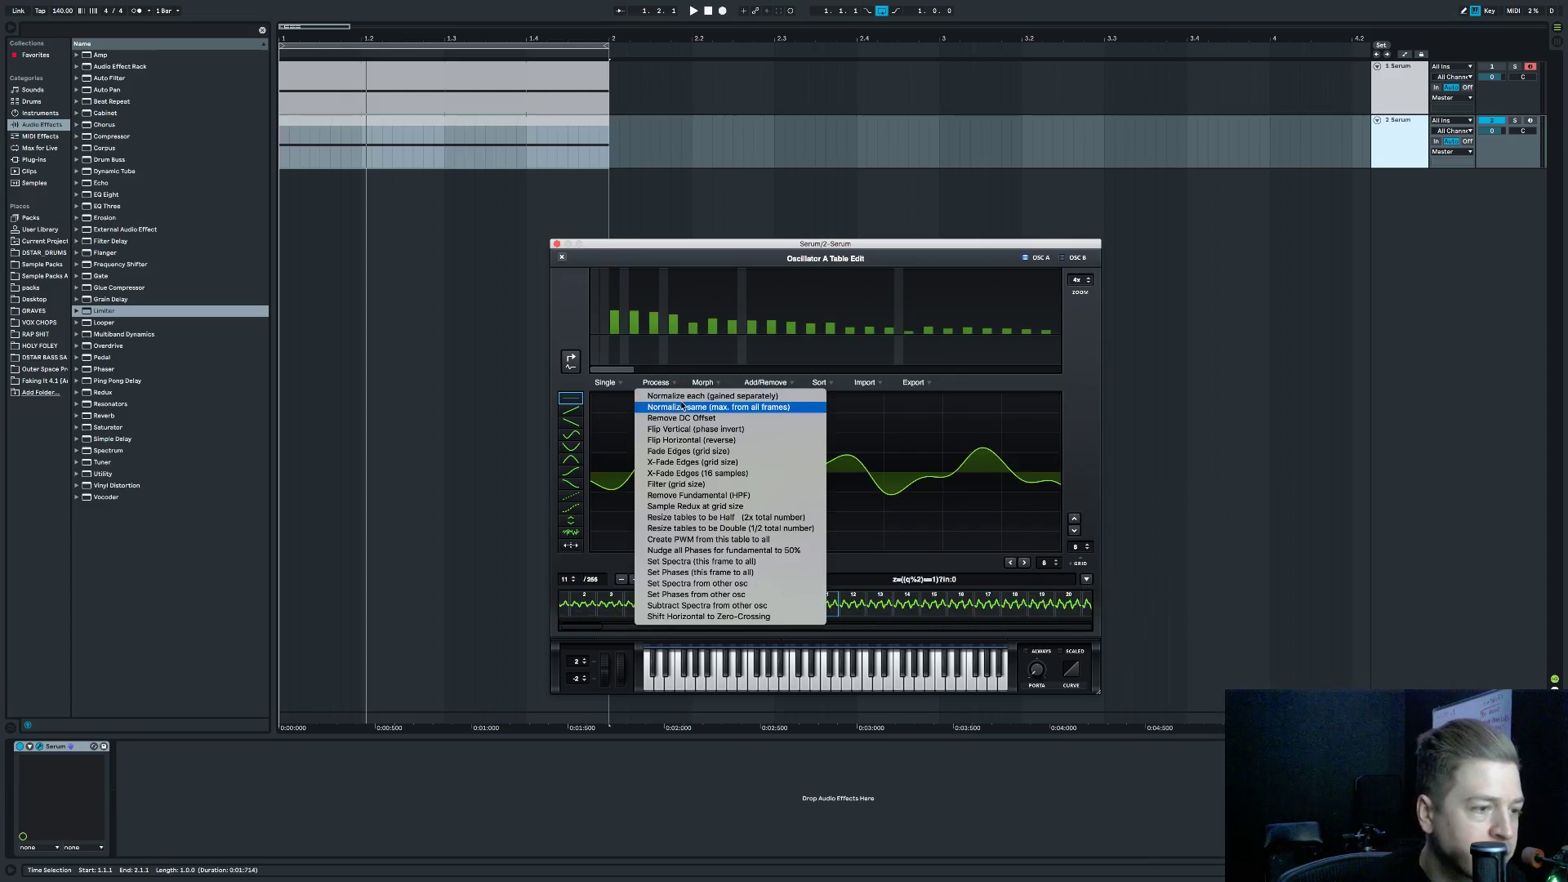
pyautogui.click(682, 406)
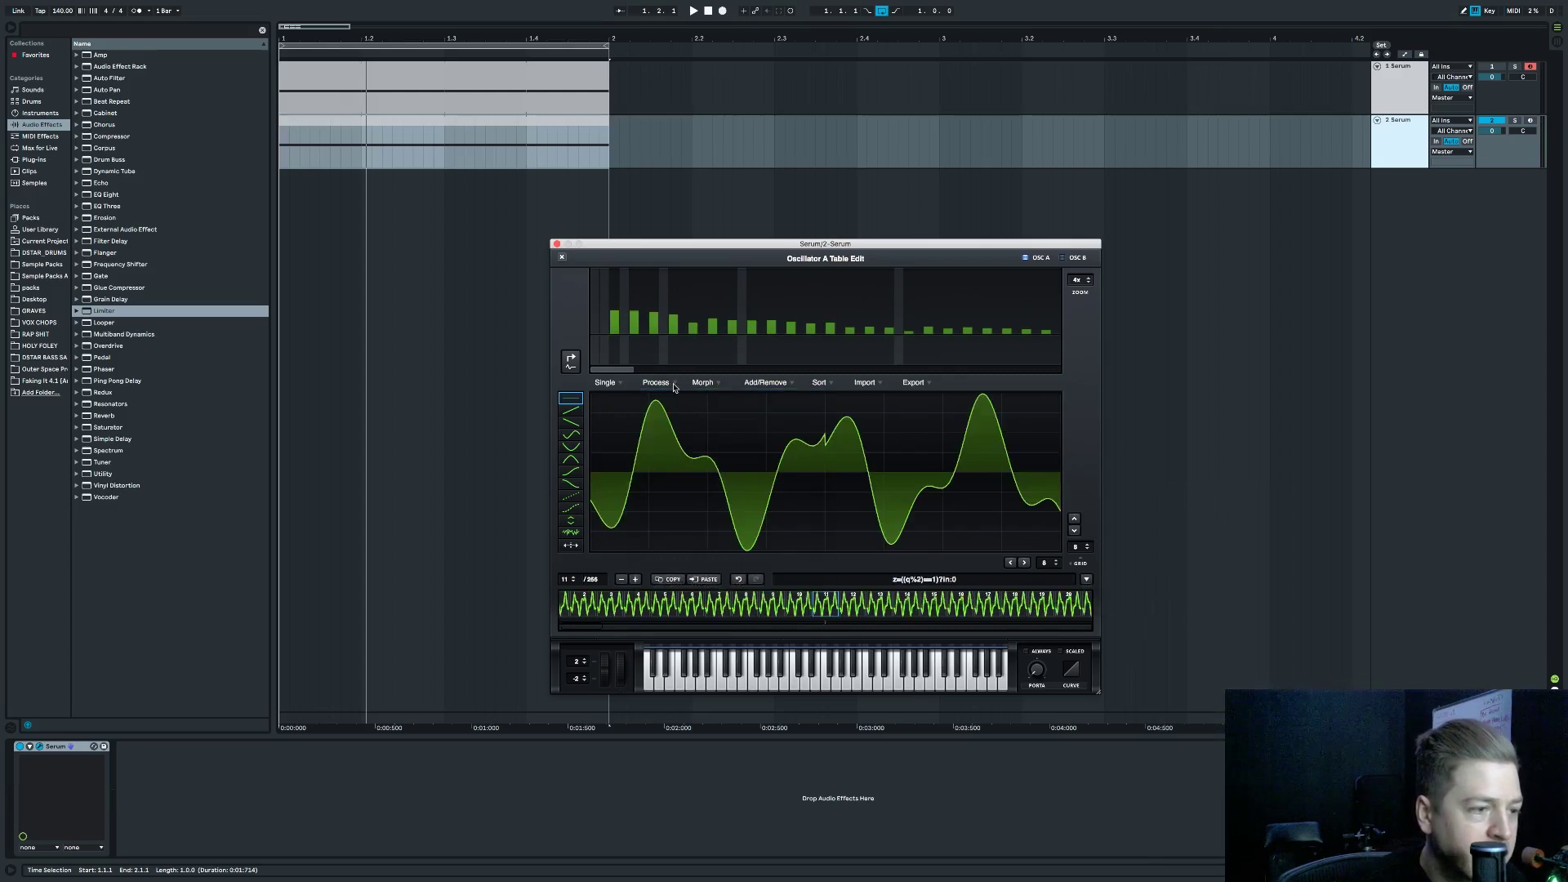
pyautogui.click(563, 258)
# Adjust Oscillator A's warp amount and the HP 12 filter's Cutoff while auditioning the squarified wavetable.
pyautogui.press('space')
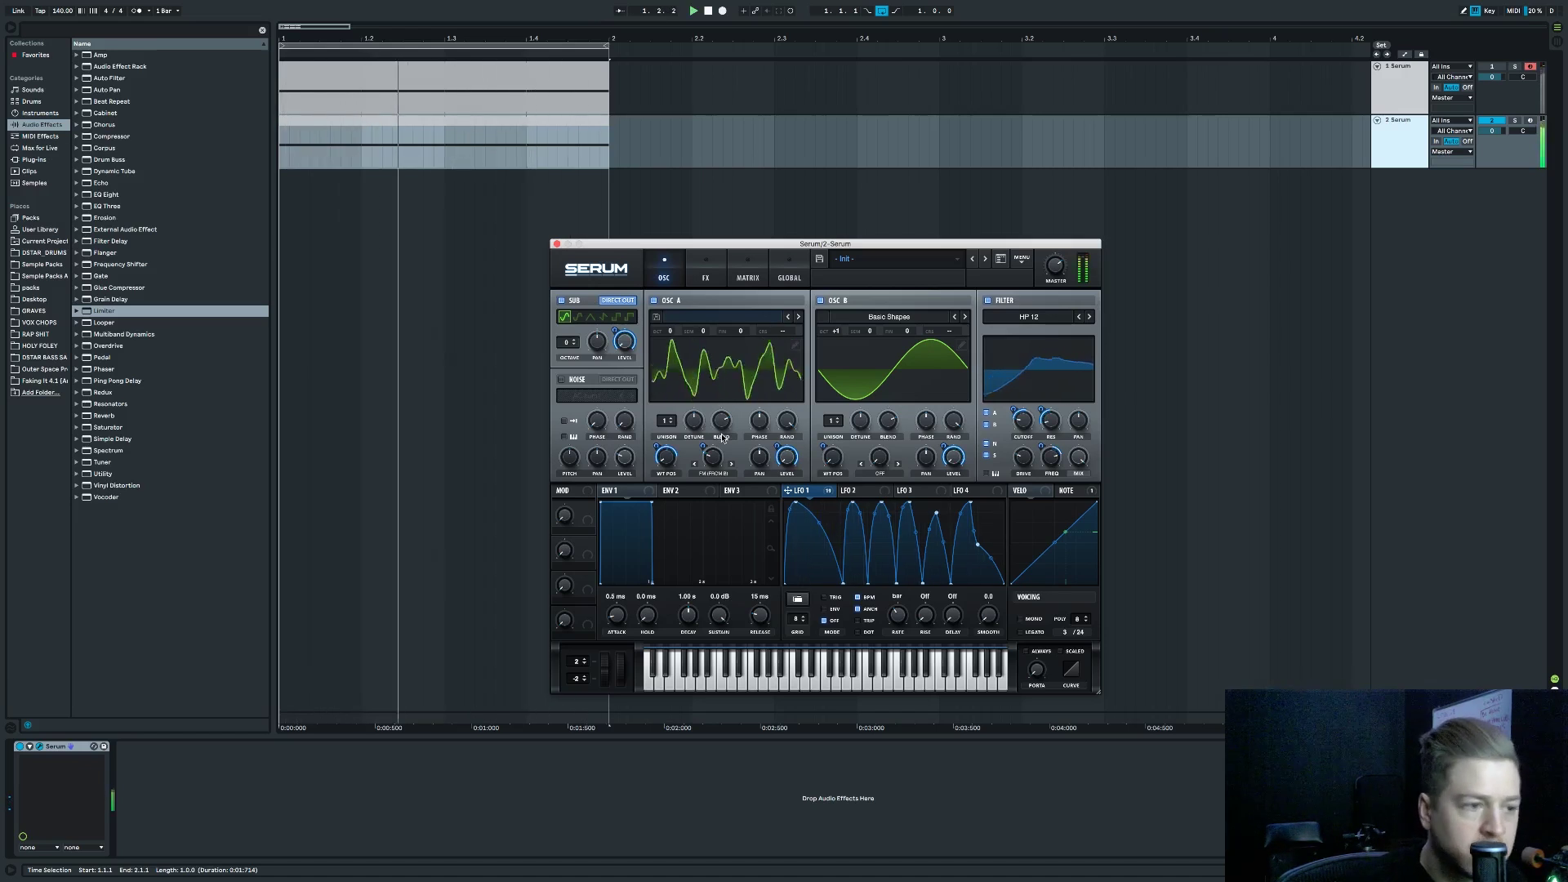
pyautogui.moveTo(720, 463); pyautogui.dragTo(726, 457)
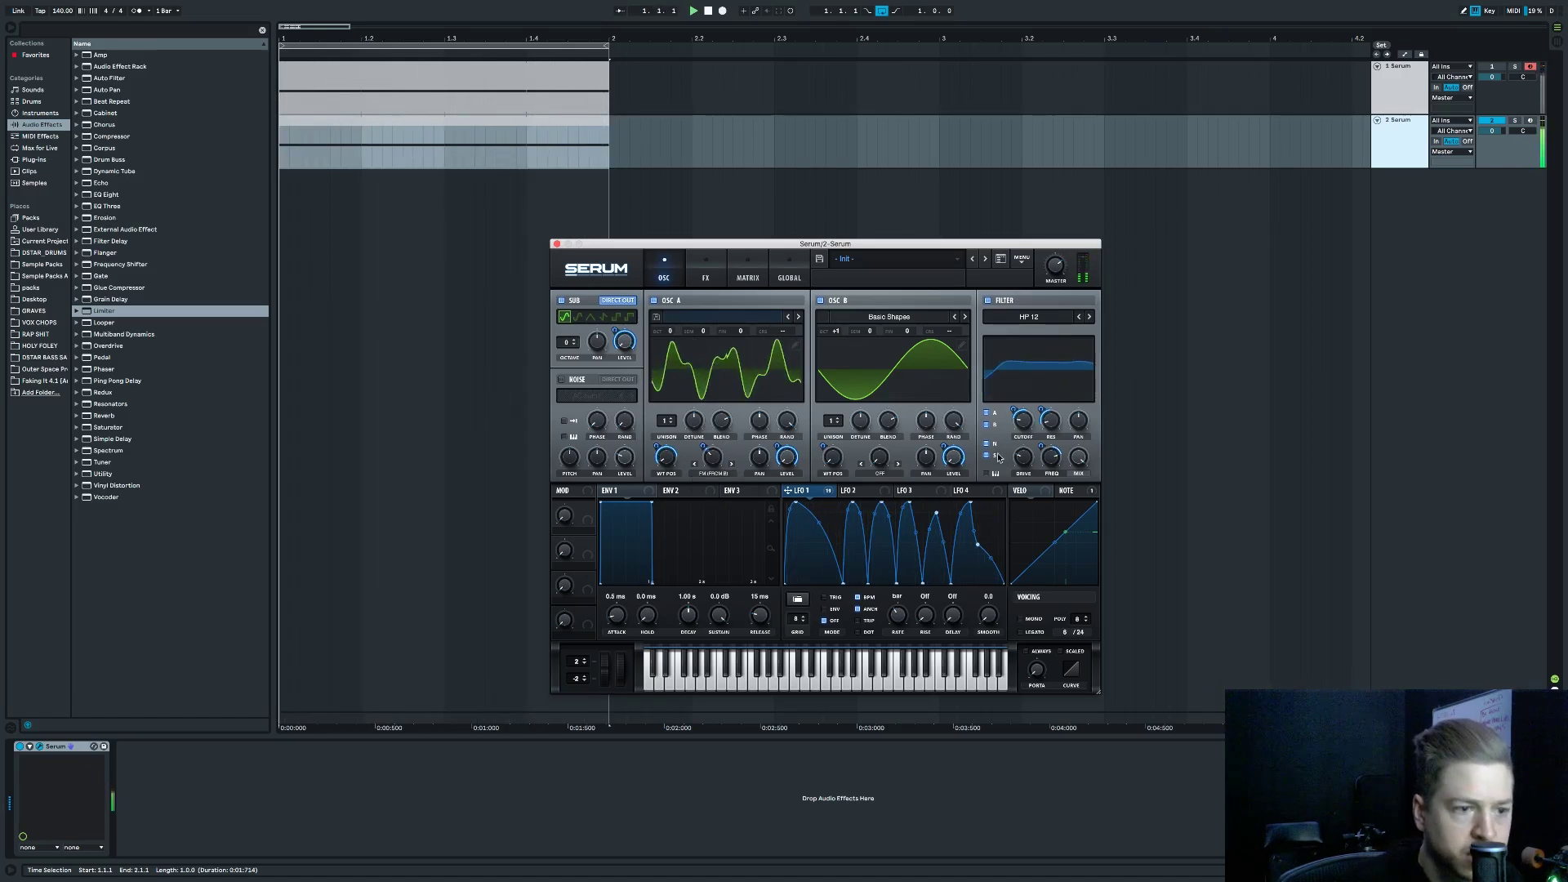
pyautogui.moveTo(1025, 437)
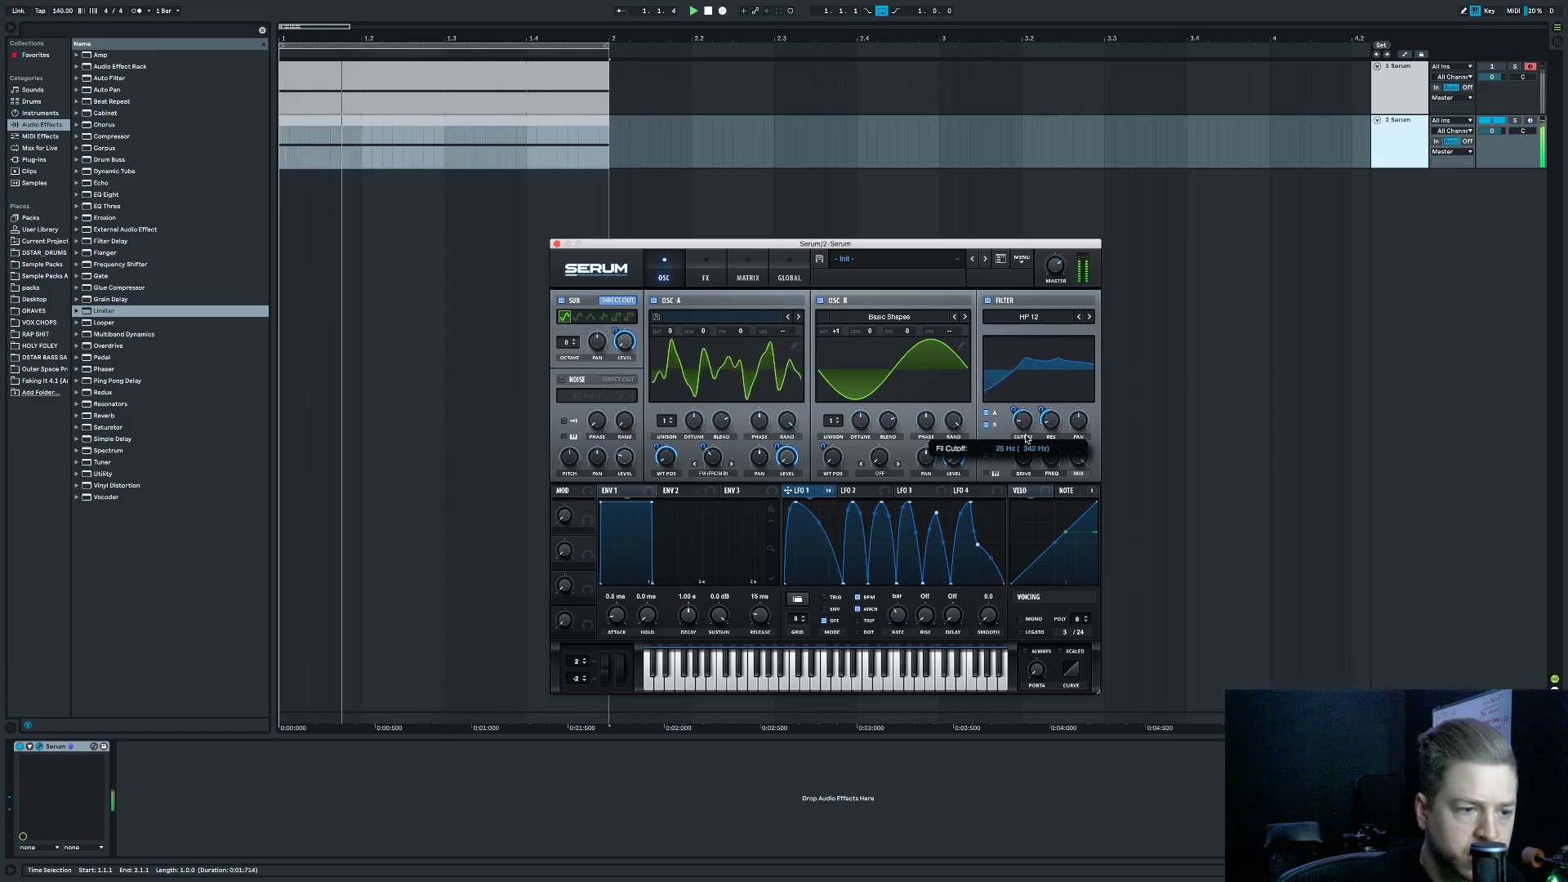
pyautogui.moveTo(1027, 440); pyautogui.dragTo(1026, 427)
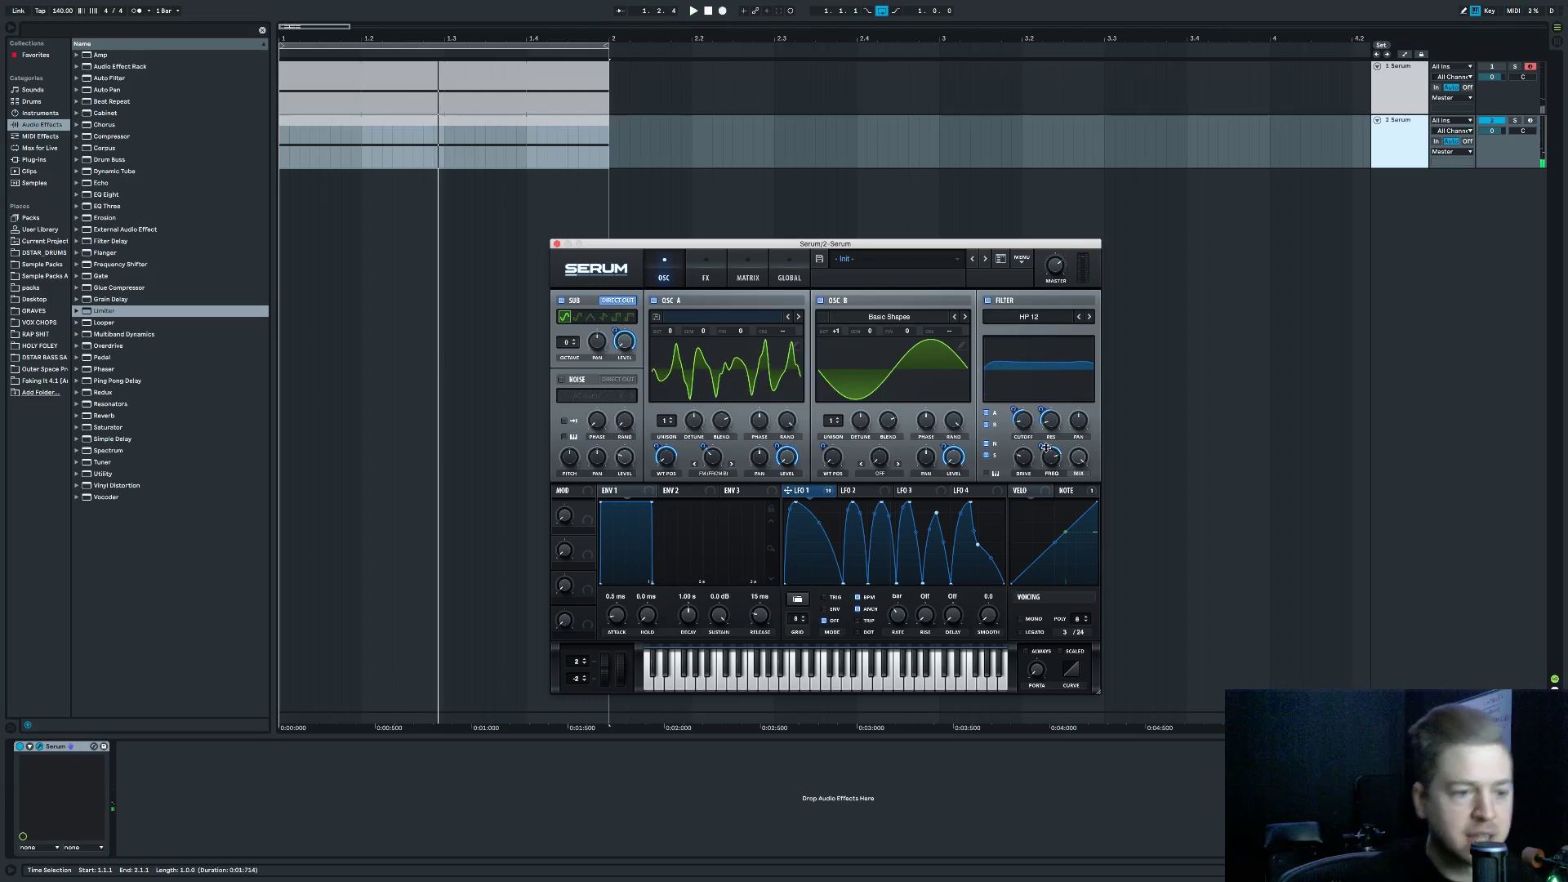
# Adjust the HP 12 filter's Var setting, and retune the EQ's high-band frequency and its LFO 1 modulation amount while auditioning.
pyautogui.moveTo(1060, 460); pyautogui.dragTo(1049, 439)
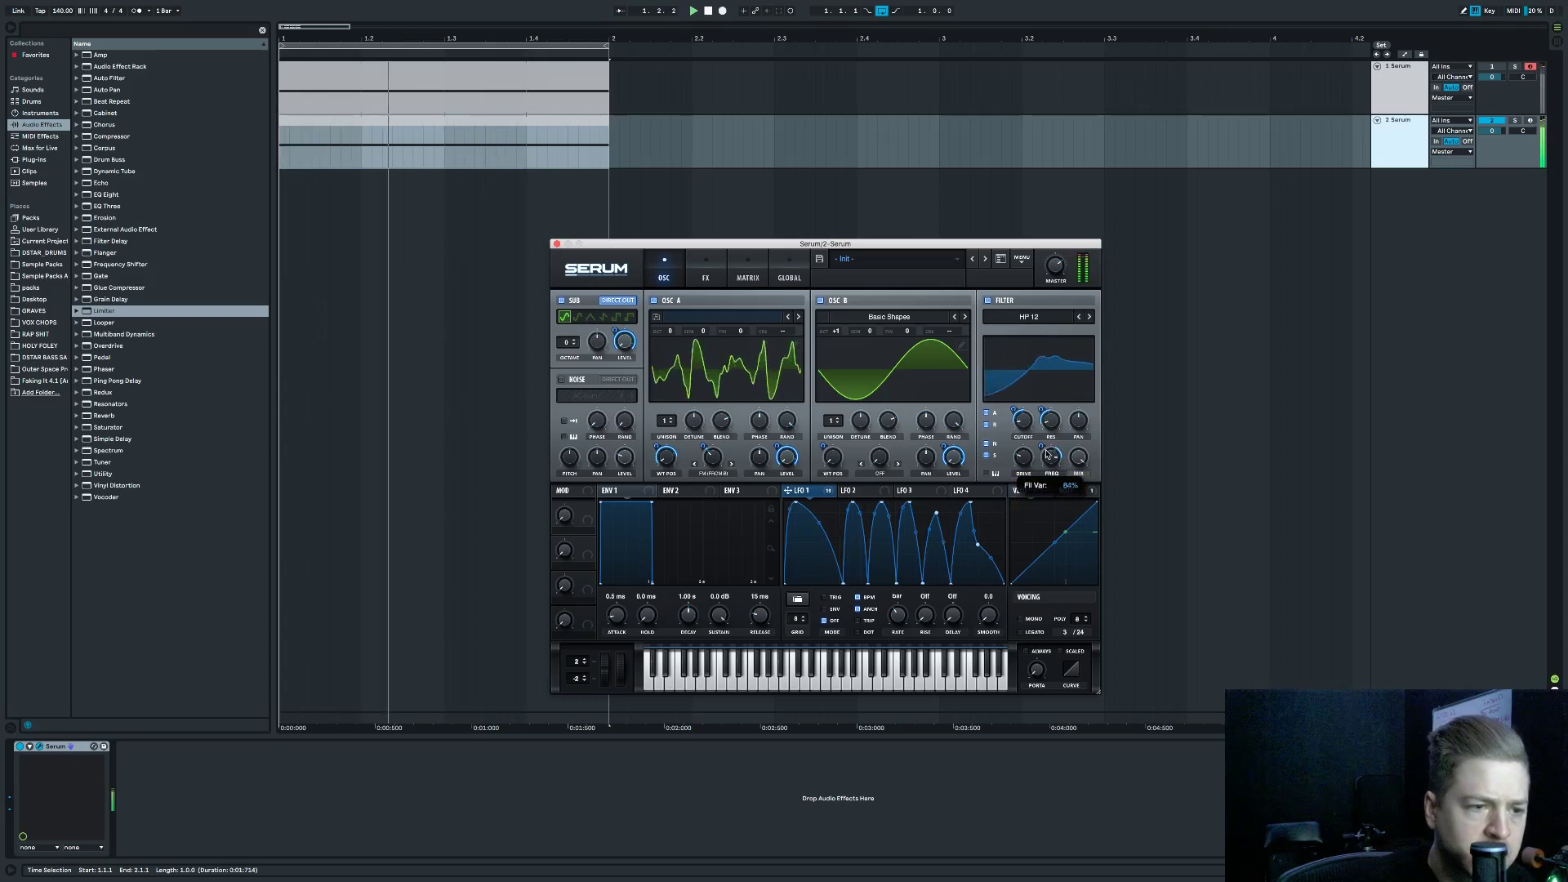
pyautogui.click(709, 273)
pyautogui.scroll(-3, 809, 432)
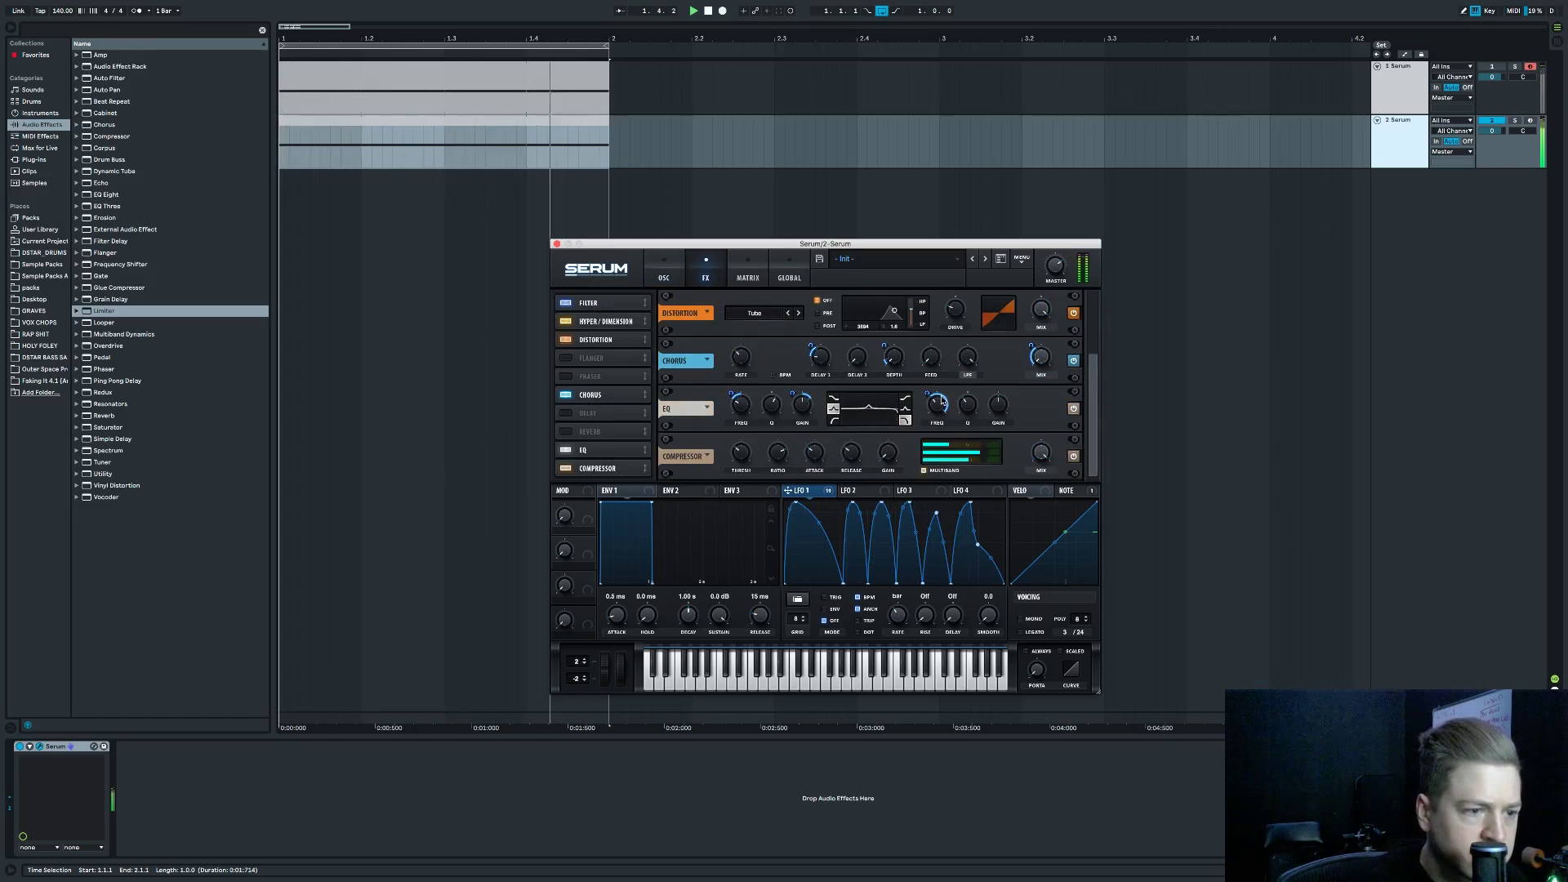
pyautogui.moveTo(931, 391)
pyautogui.moveTo(931, 391); pyautogui.dragTo(931, 399)
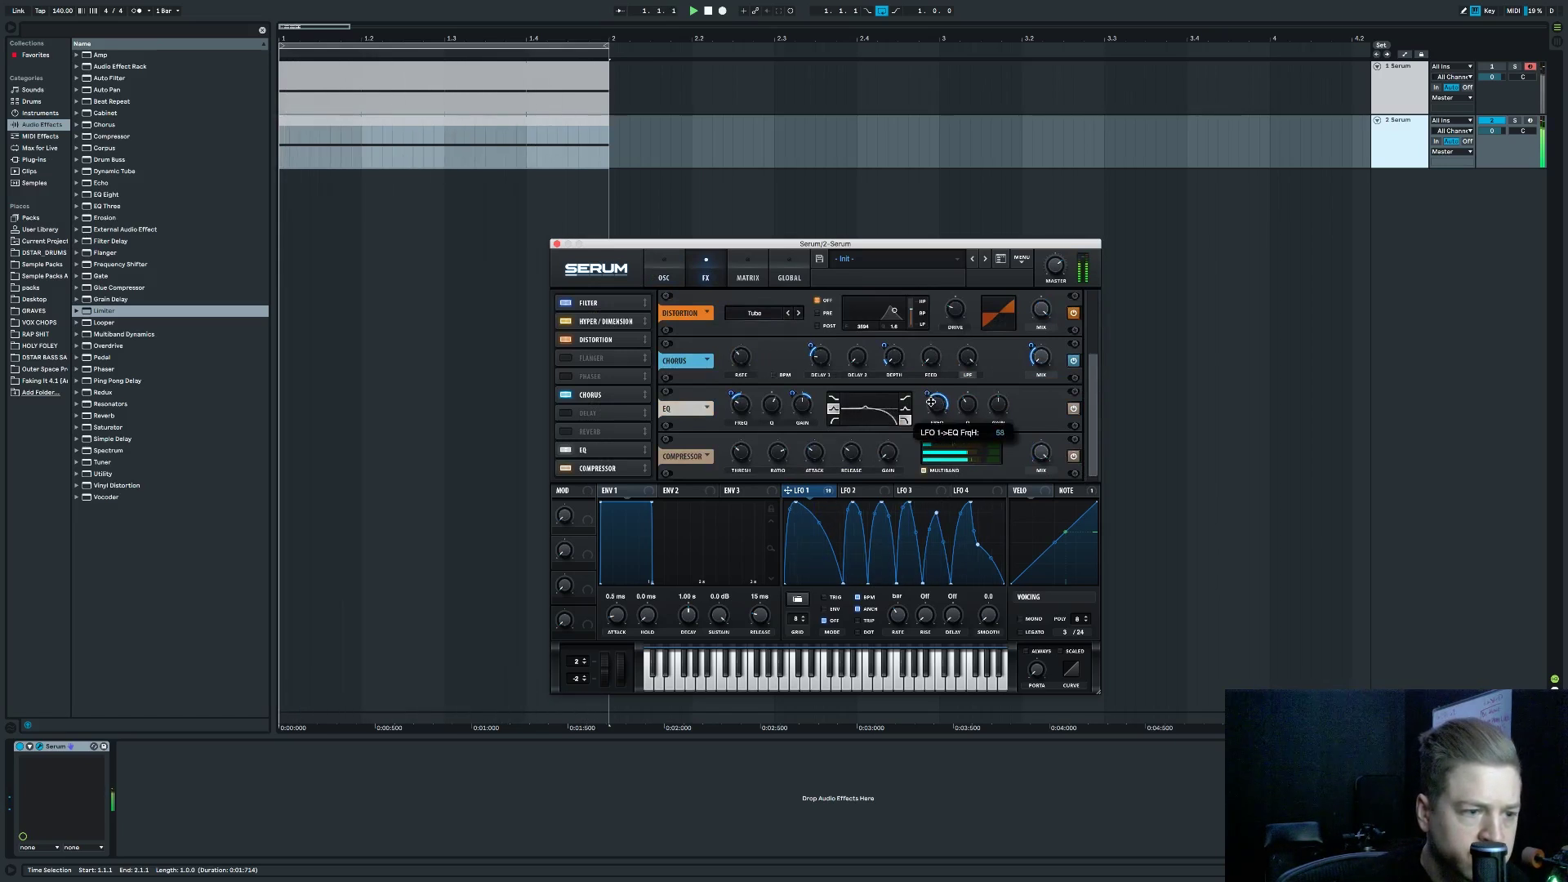
pyautogui.moveTo(929, 407)
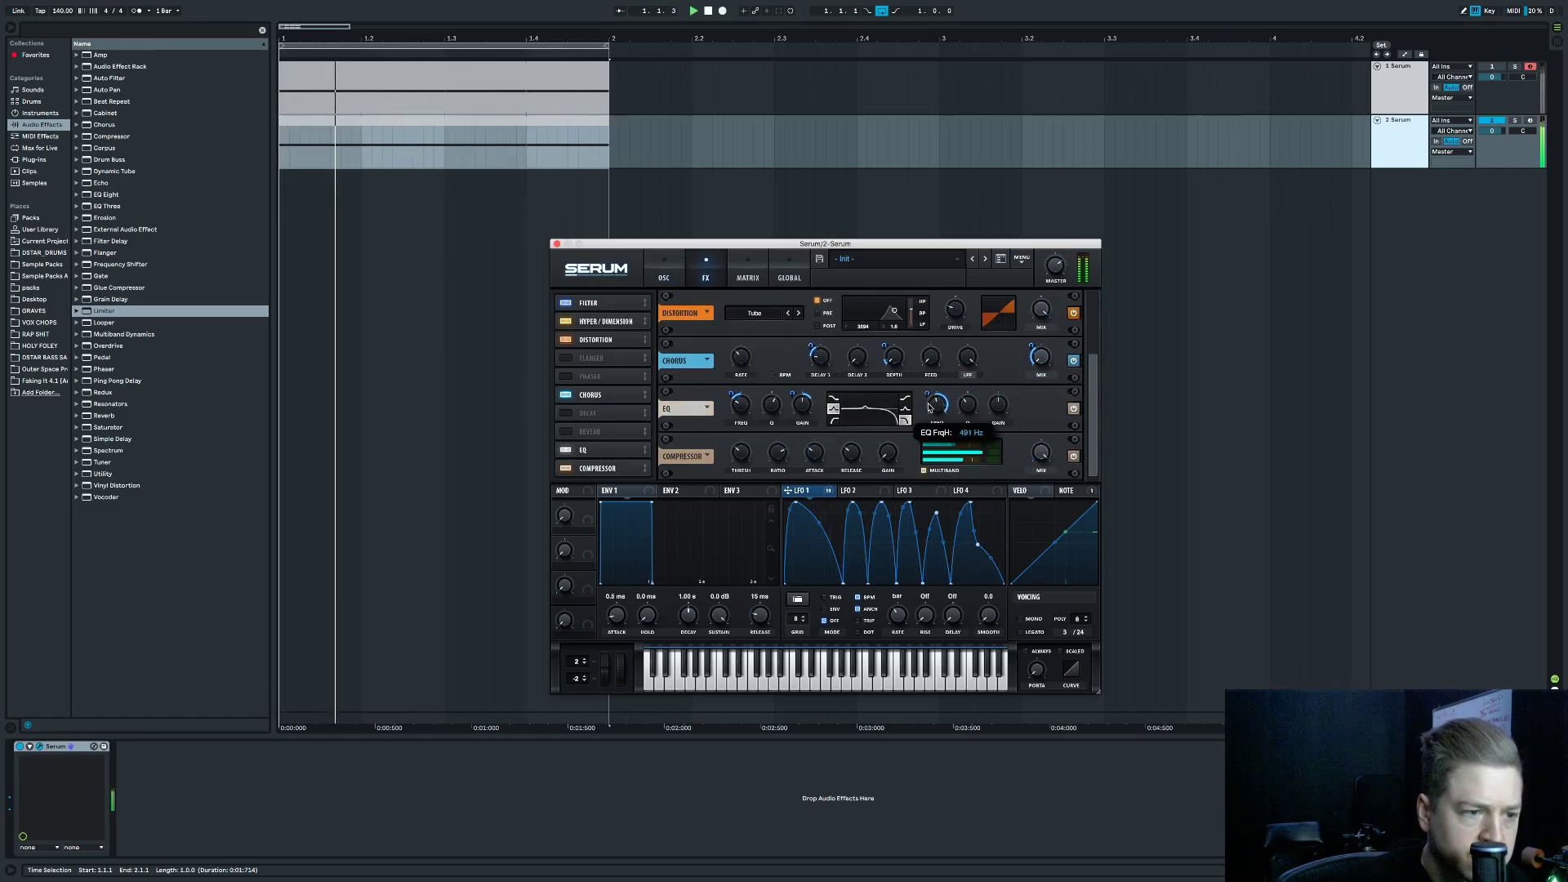
pyautogui.moveTo(929, 407)
pyautogui.mouseDown()
pyautogui.moveTo(939, 386)
pyautogui.moveTo(928, 407)
pyautogui.mouseUp()
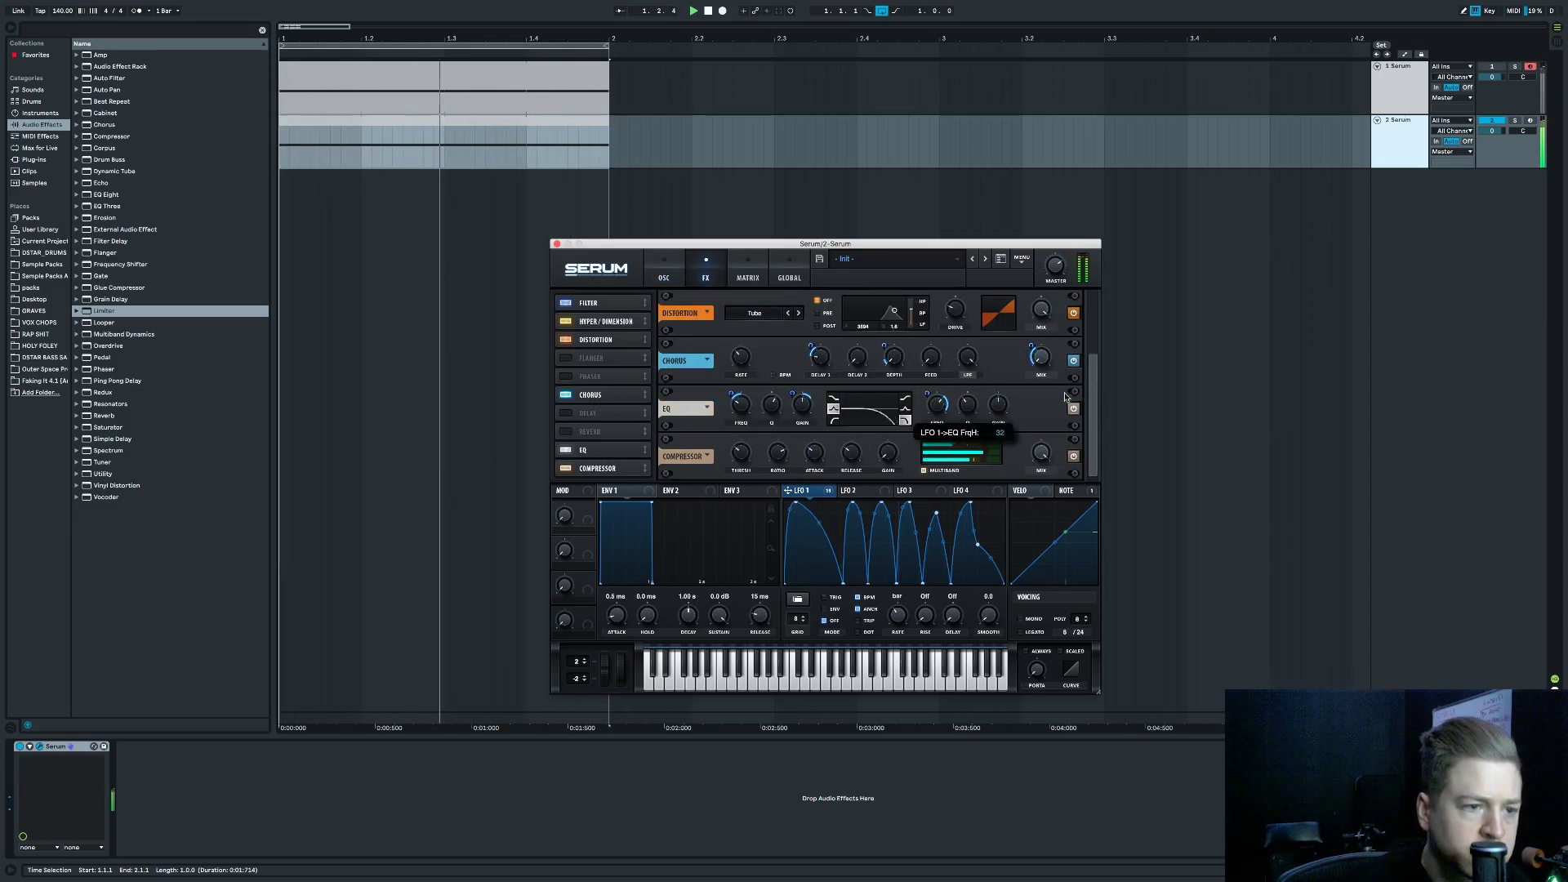
# Vary LFO 1's chorus mix modulation and the FX filter's Mix, and compare the sound with Hyper/Dimension switched off and on.
pyautogui.moveTo(1032, 346); pyautogui.dragTo(1040, 335)
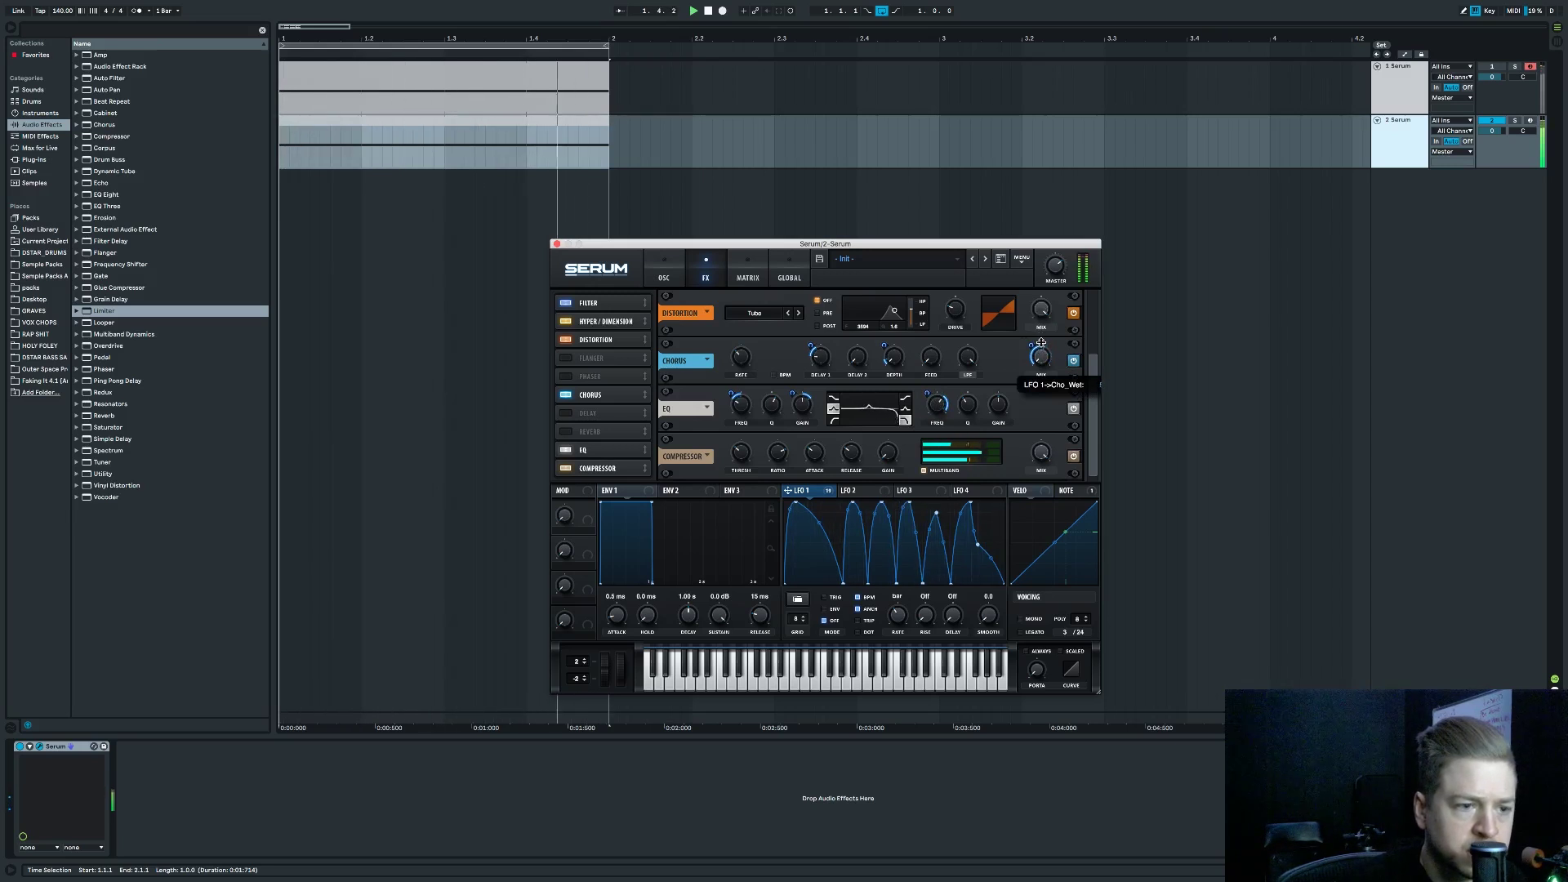
pyautogui.scroll(2, 1062, 384)
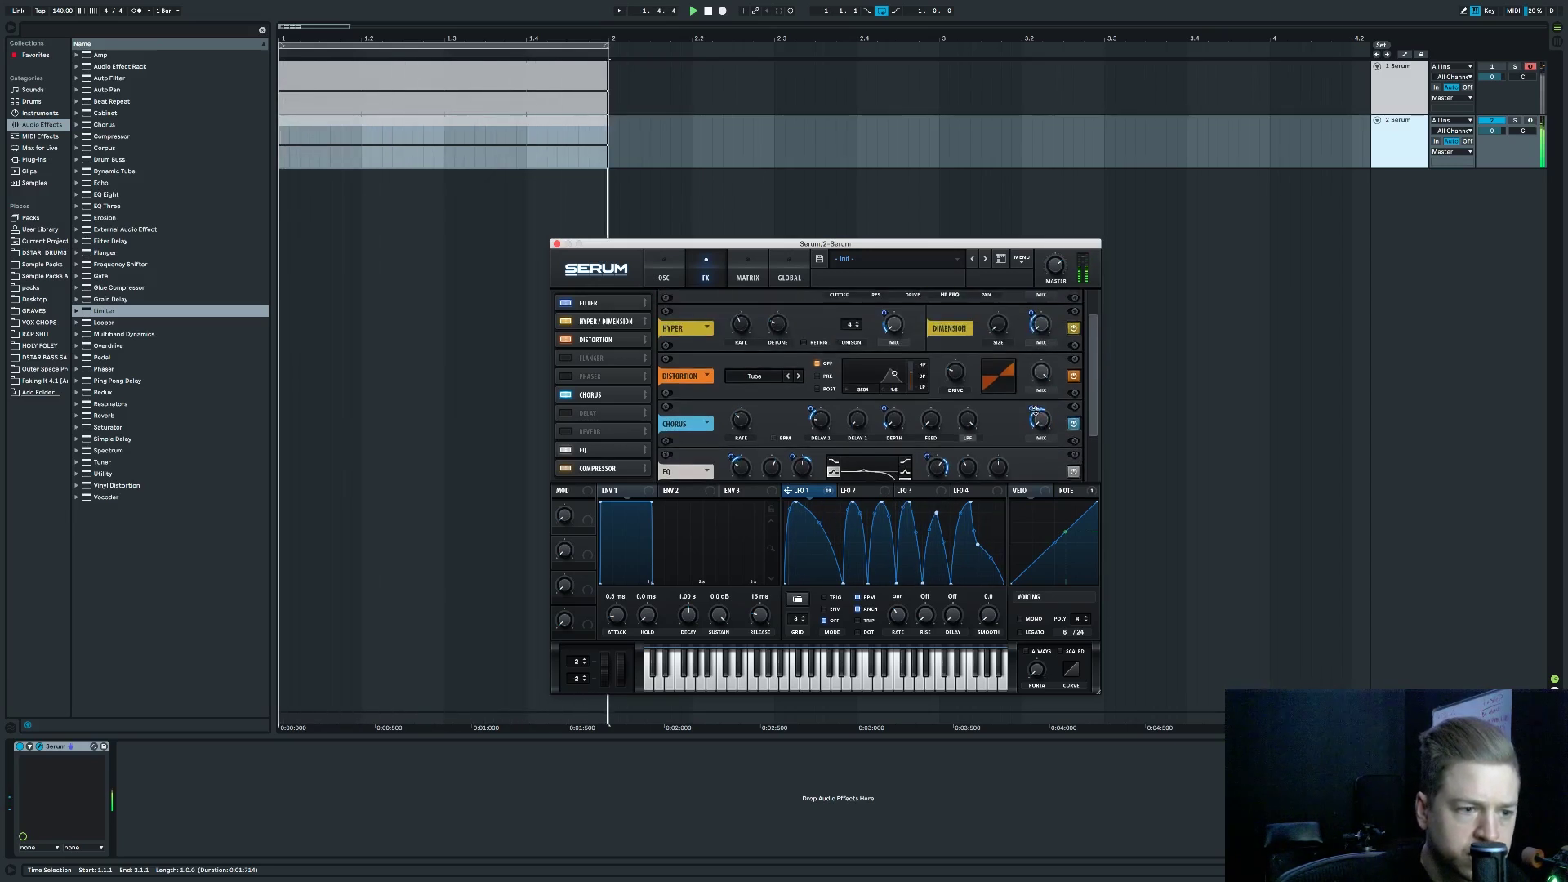
pyautogui.scroll(2, 1070, 400)
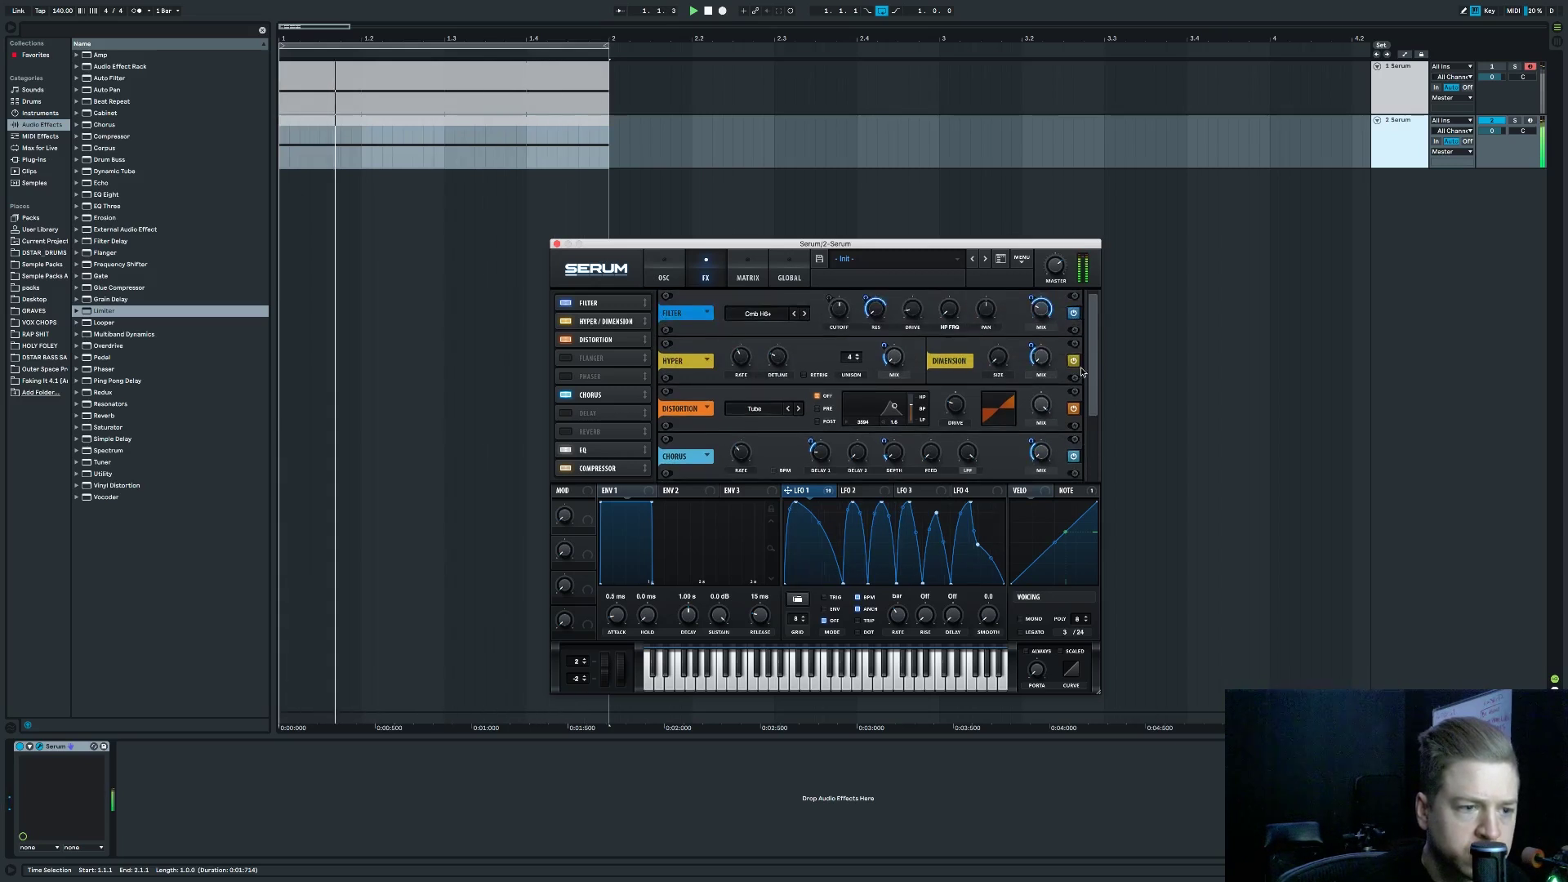
pyautogui.click(1074, 362)
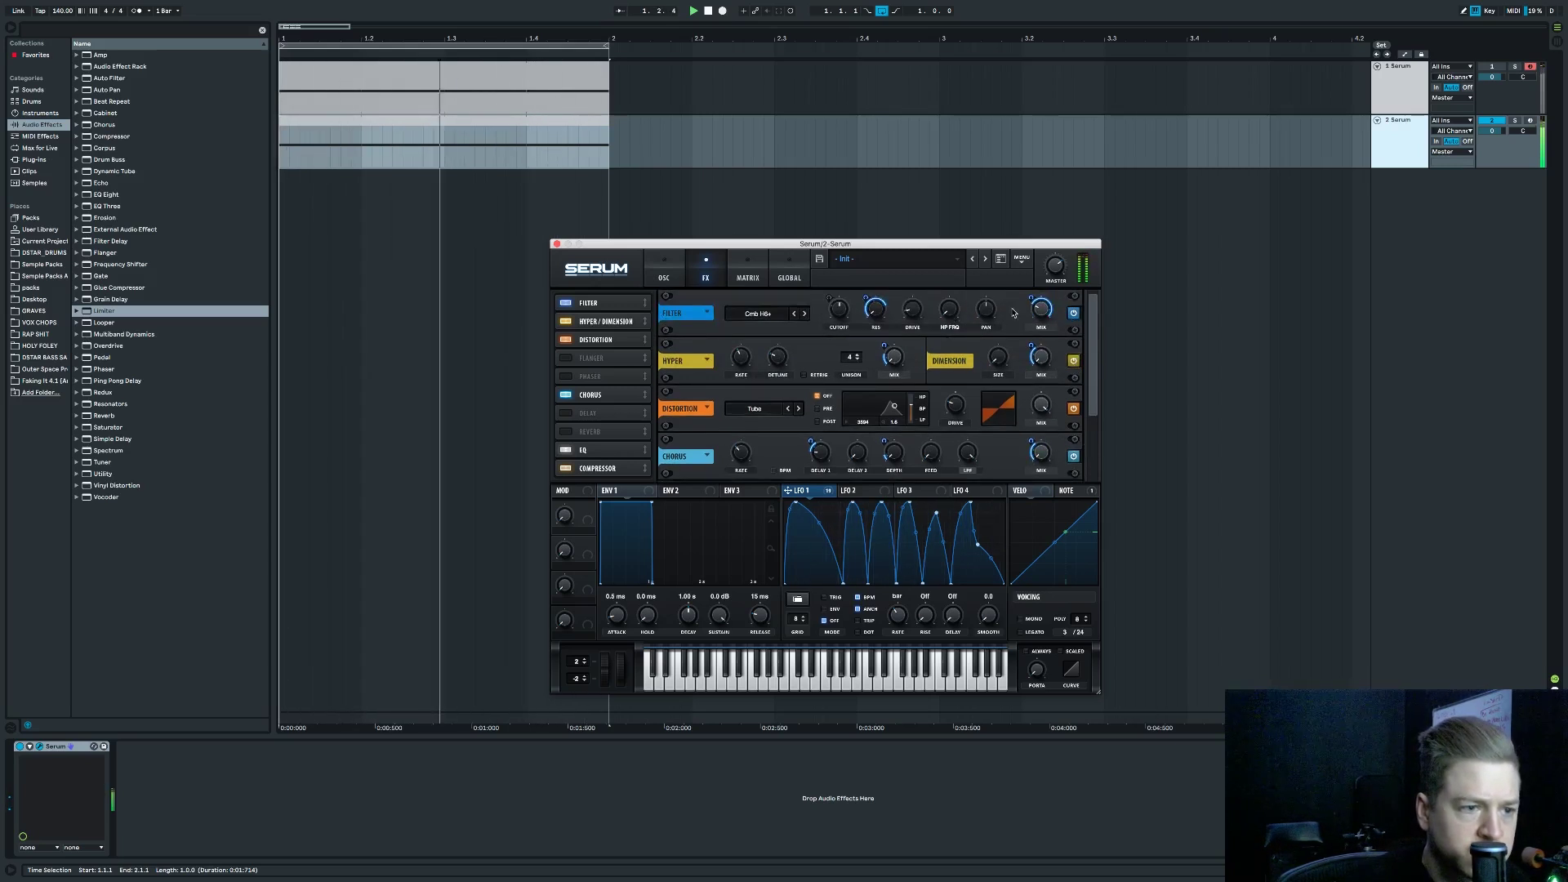
pyautogui.moveTo(1039, 311); pyautogui.dragTo(1091, 378)
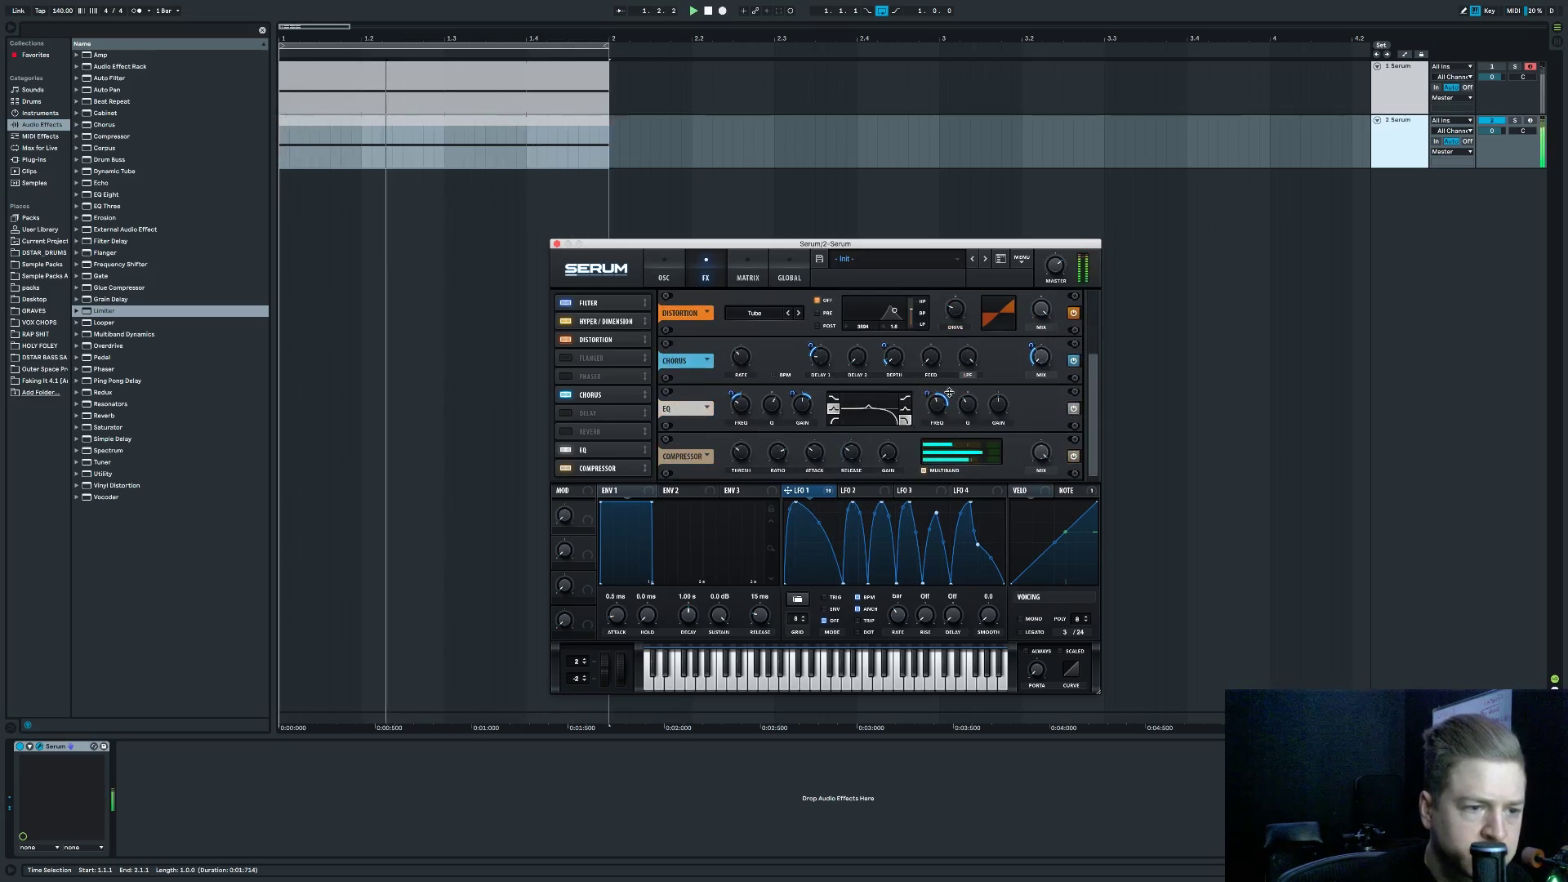
pyautogui.moveTo(1093, 380); pyautogui.dragTo(1095, 308)
# Reshape LFO 2 at a 2-bar rate into a step that is low for the first half and high for the second half.
pyautogui.click(673, 279)
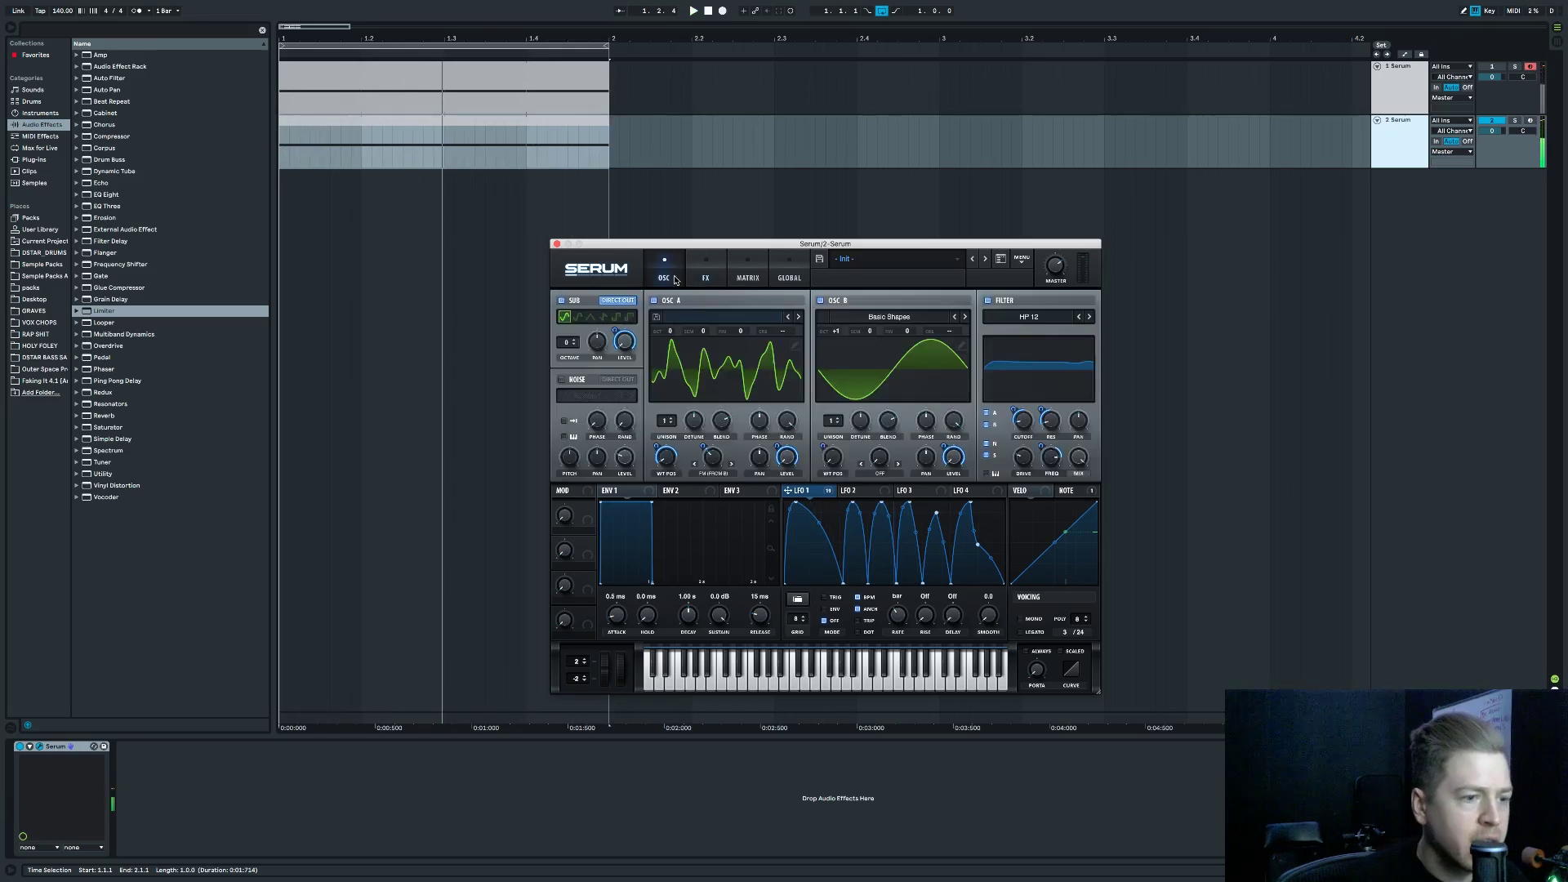
pyautogui.click(852, 491)
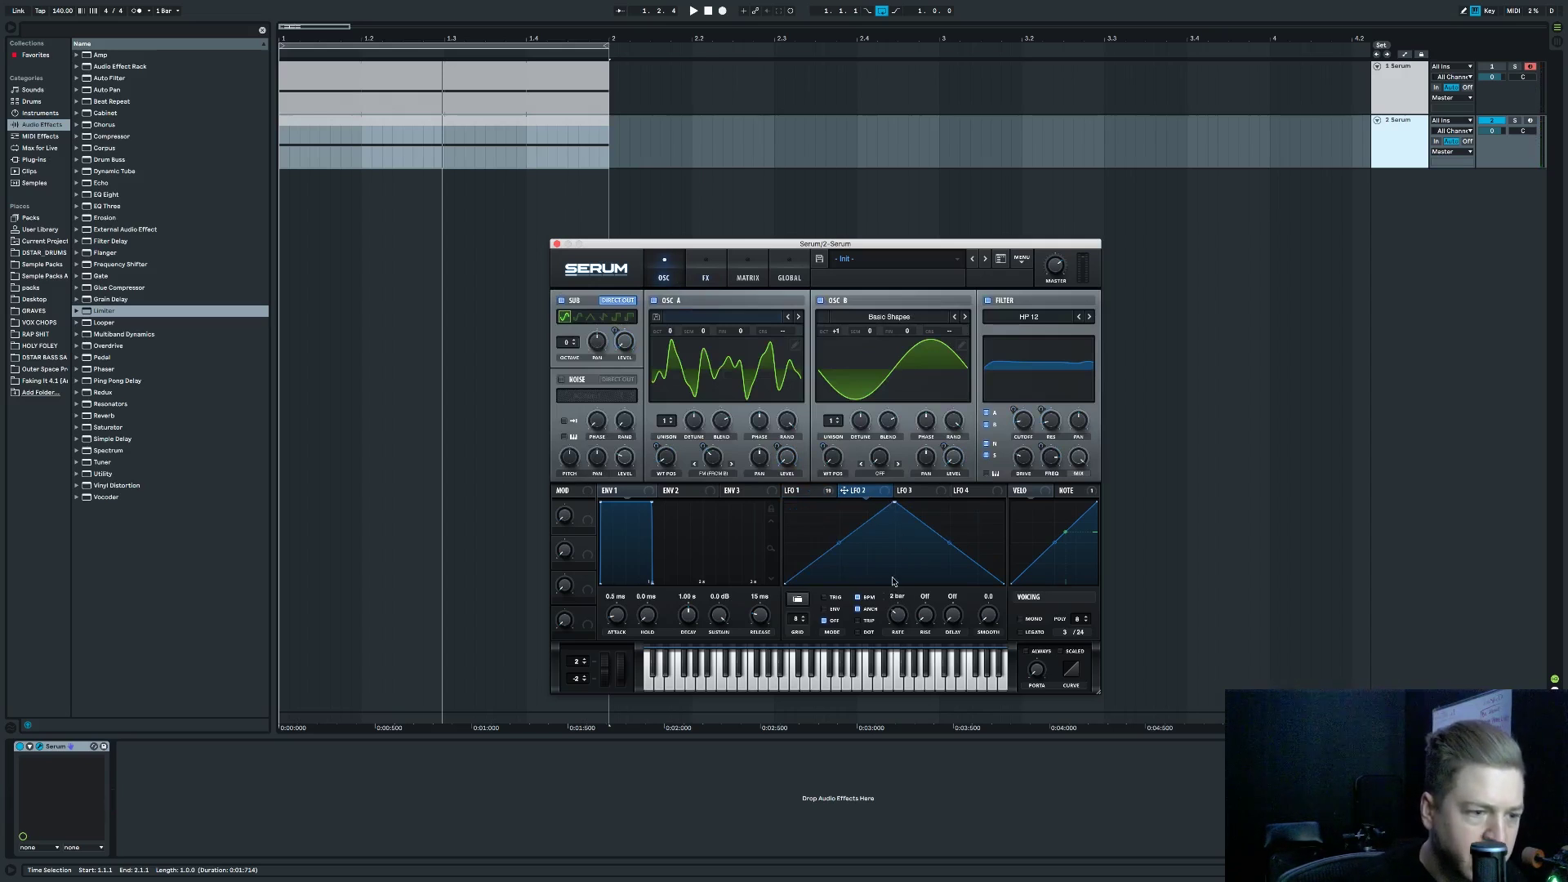
pyautogui.moveTo(841, 540); pyautogui.dragTo(874, 578)
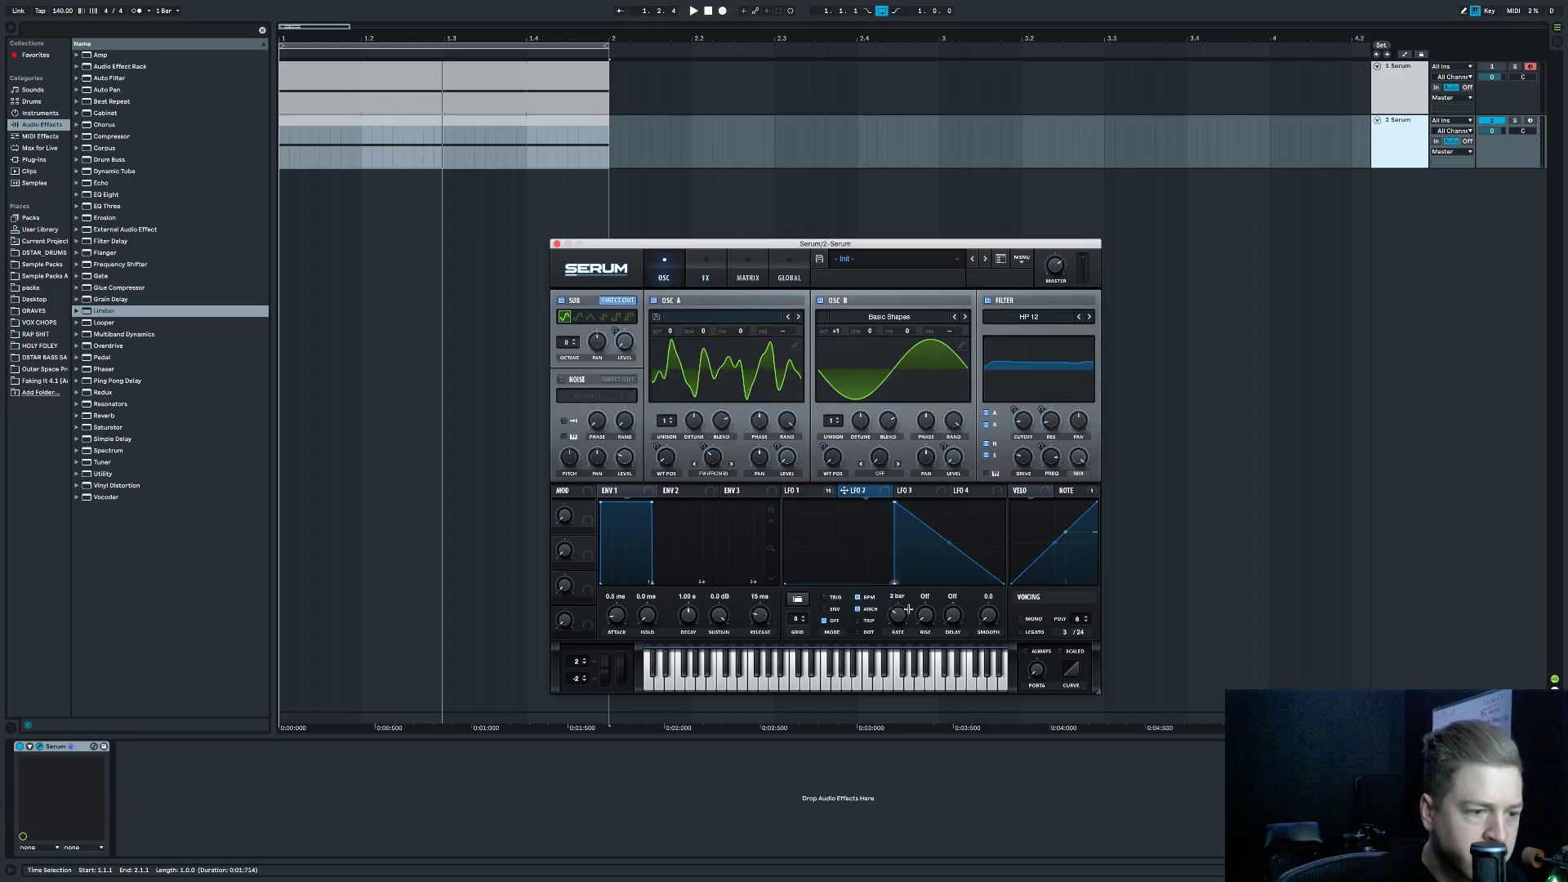
pyautogui.moveTo(998, 579); pyautogui.dragTo(1027, 472)
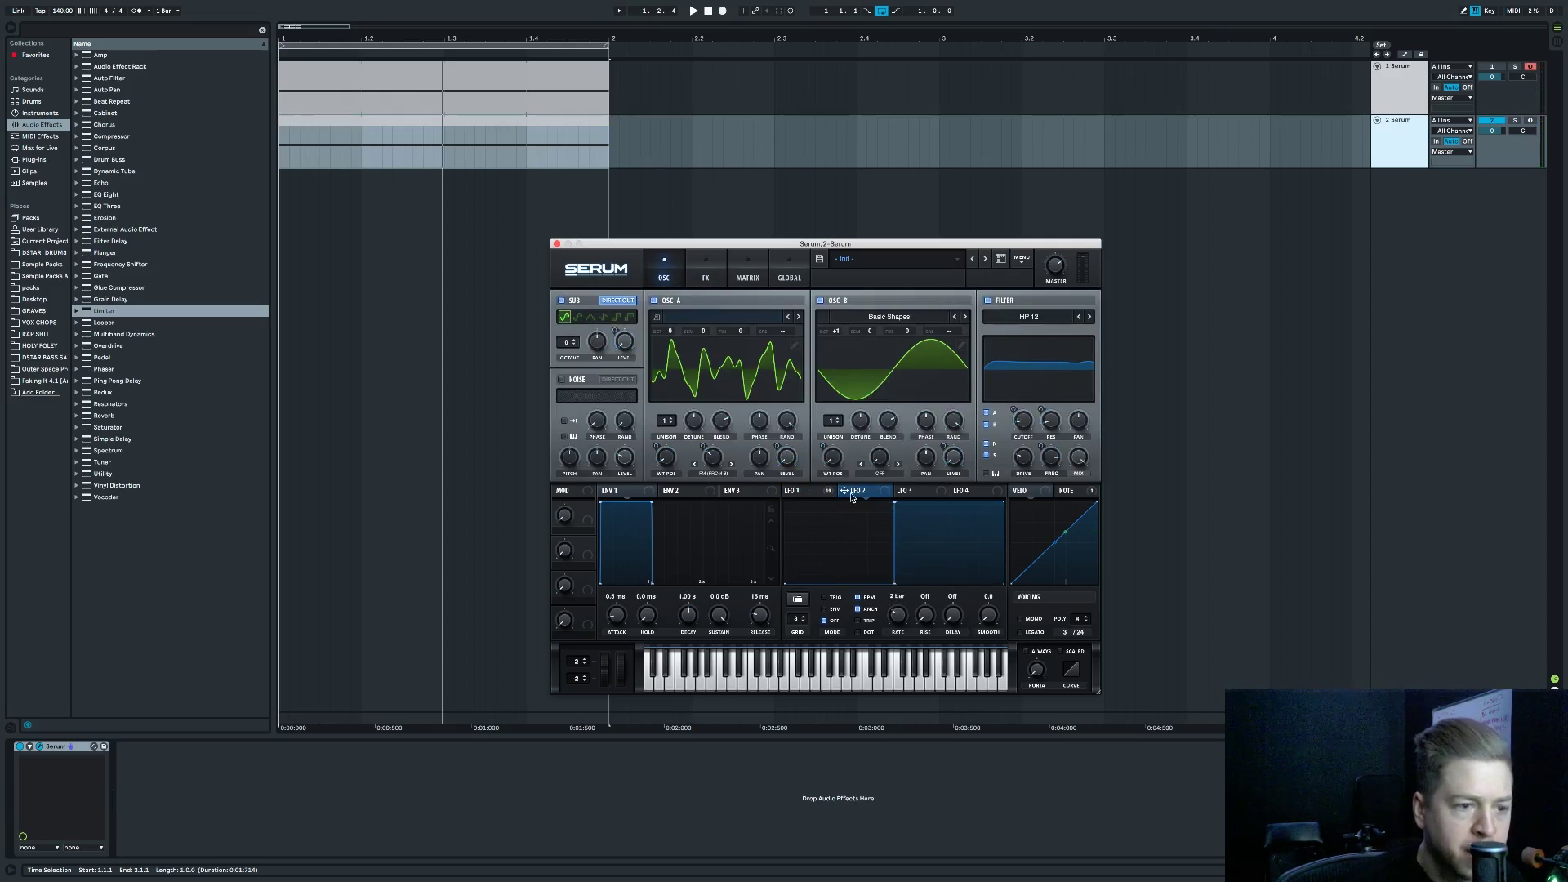
# Assign LFO 2 to the Cutoff of the comb filter in the effects chain and audition the modulation.
pyautogui.click(709, 279)
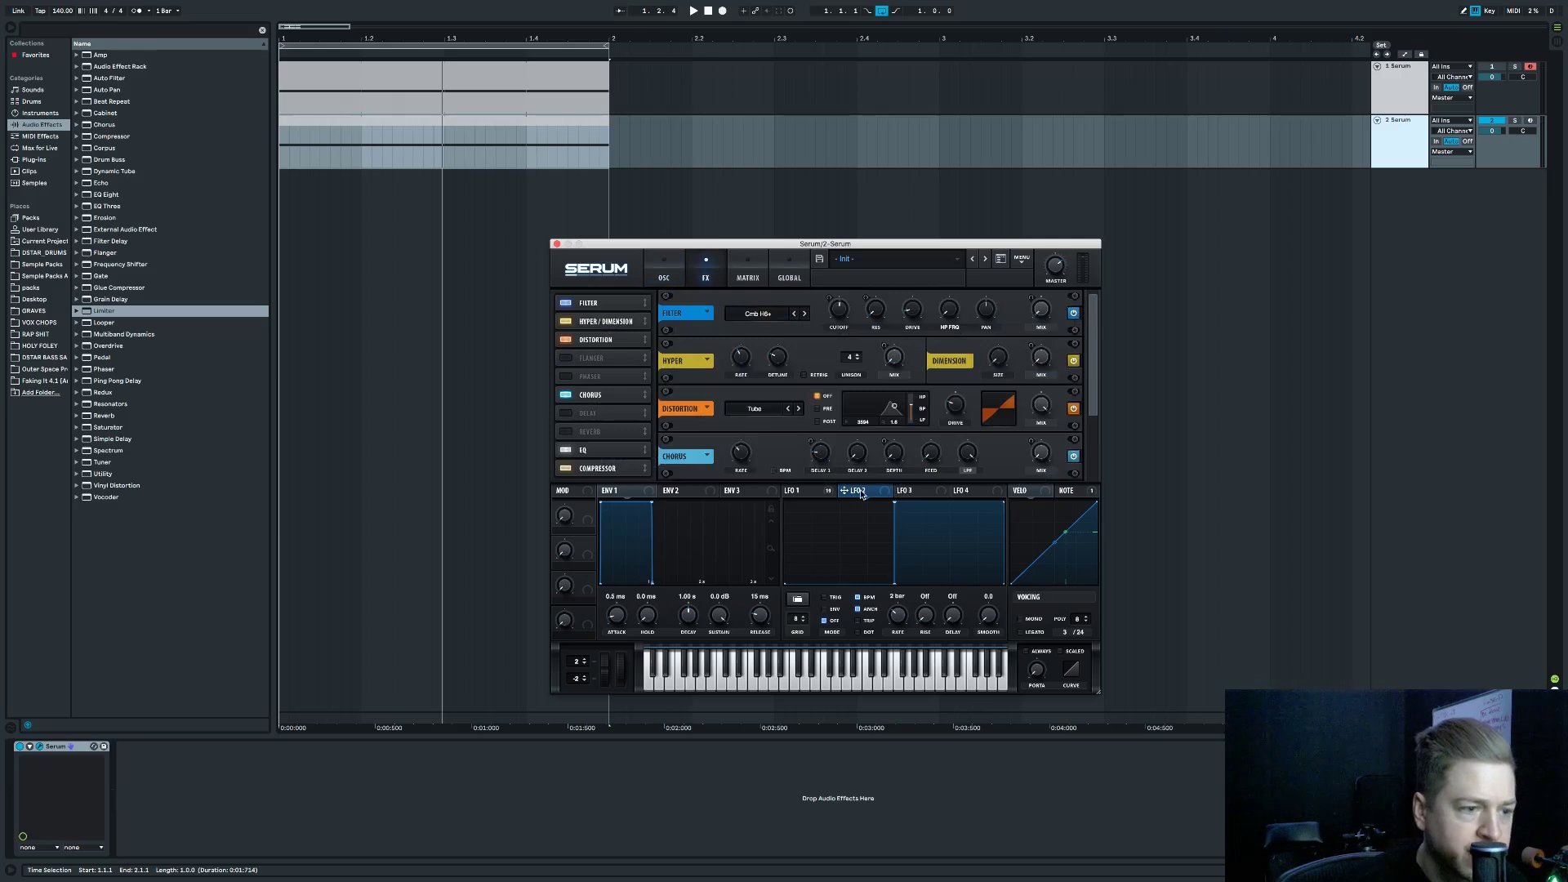
pyautogui.press('space')
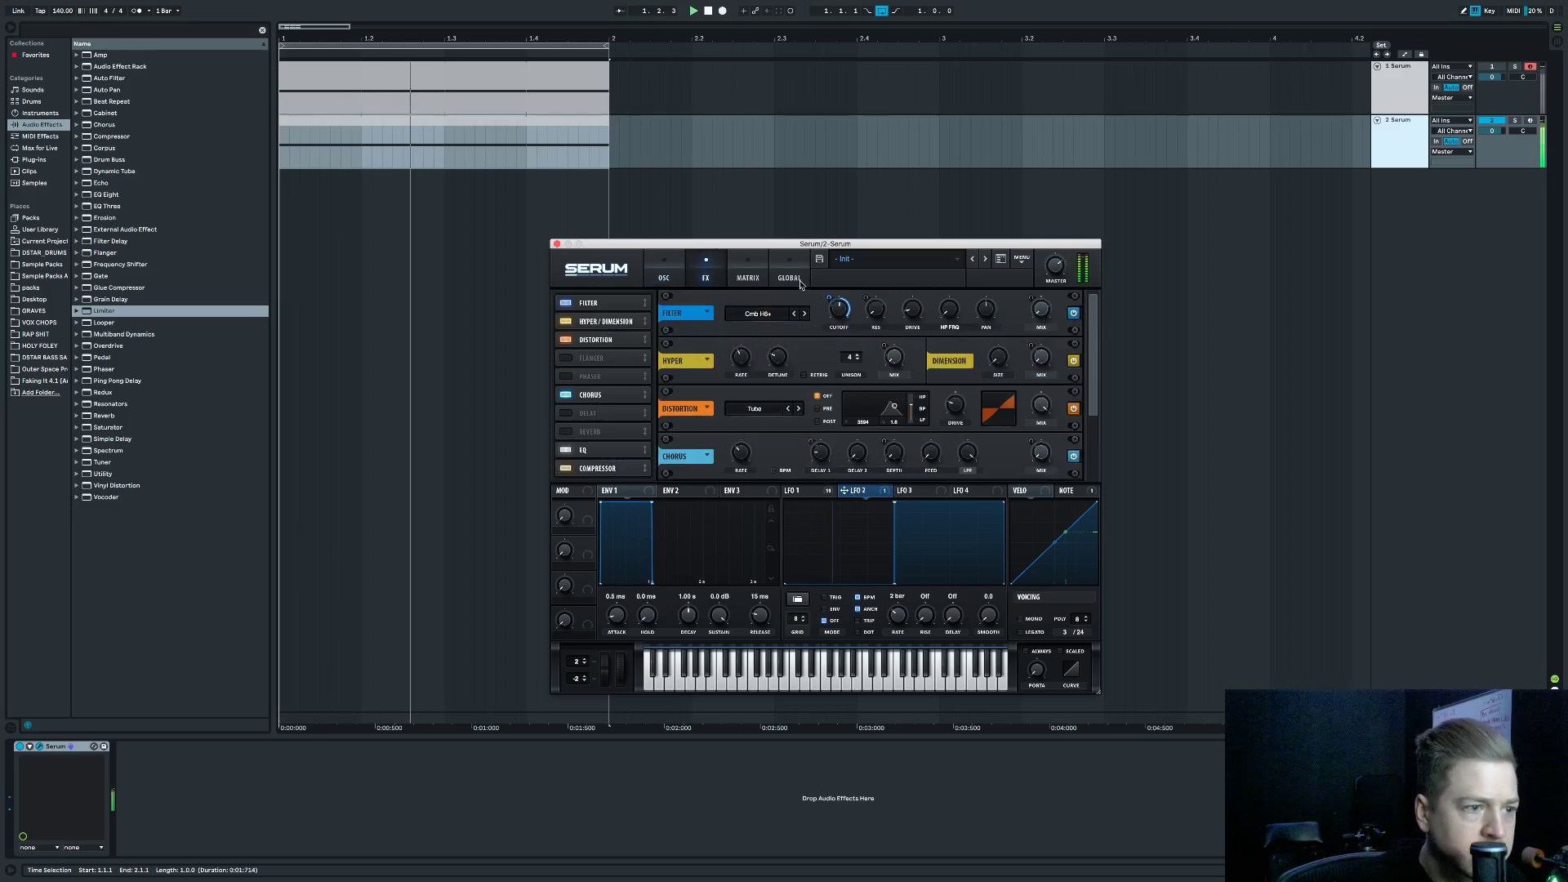
pyautogui.moveTo(829, 309)
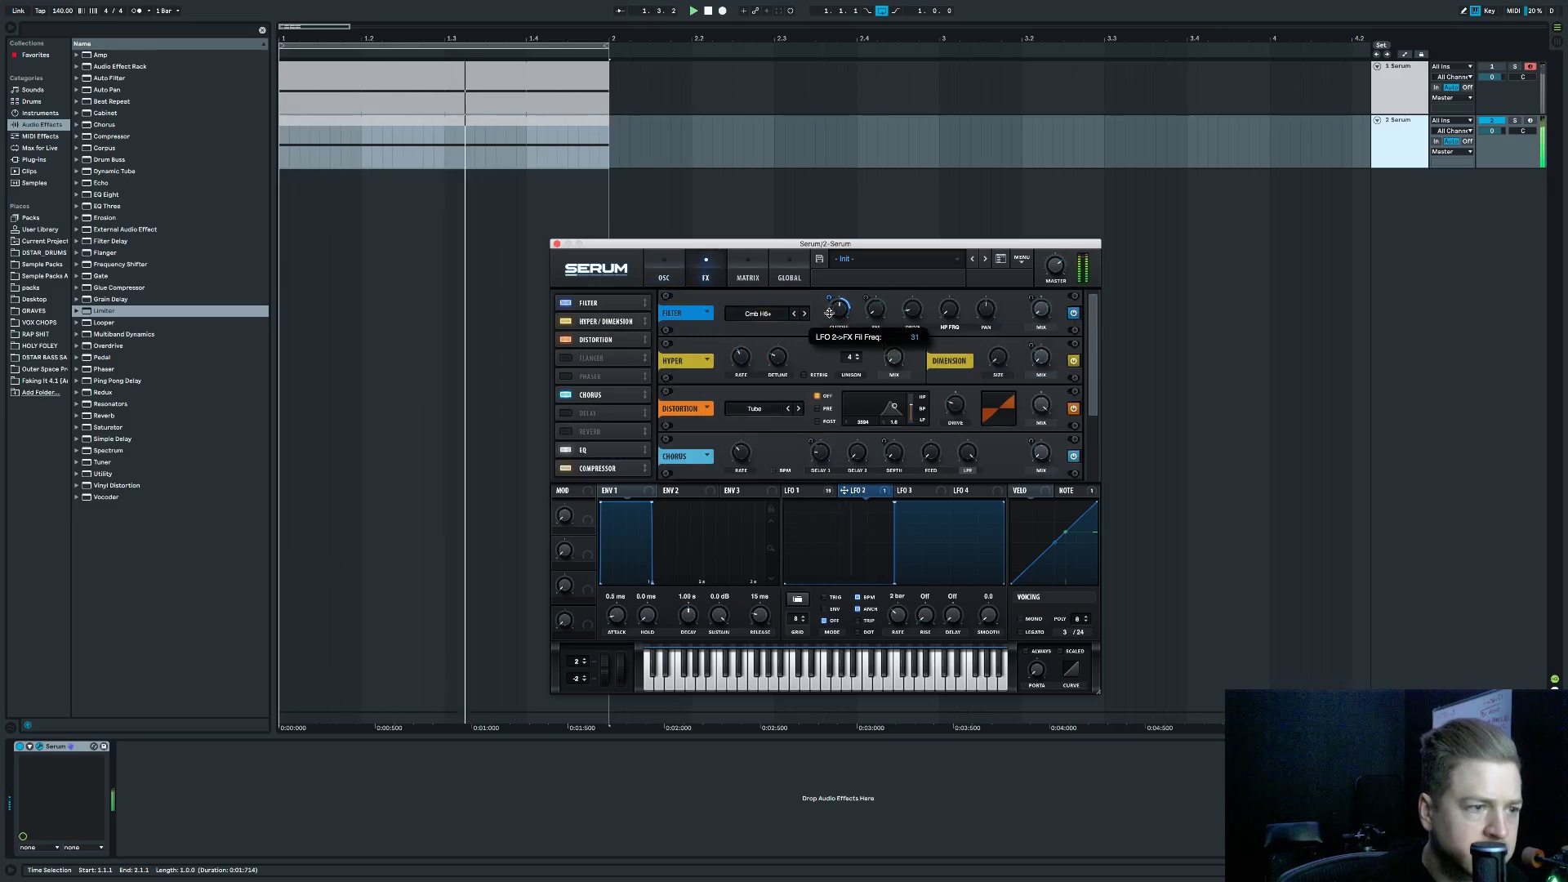
pyautogui.press('space')
# Extend the second Serum track's clip and the arrangement loop to two bars, and start playback.
pyautogui.click(482, 122)
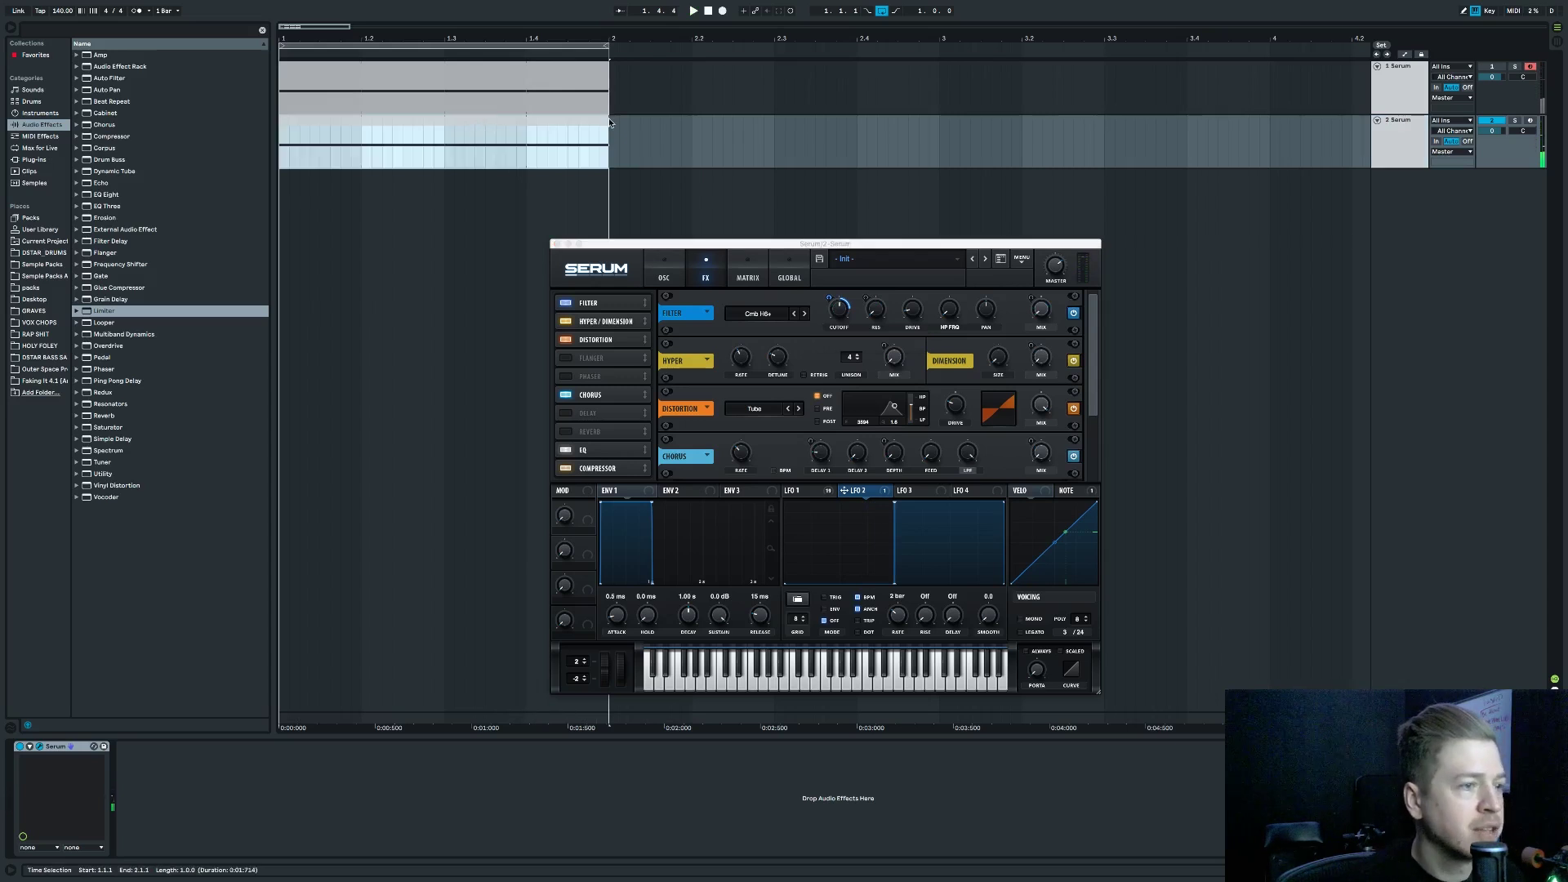
pyautogui.moveTo(602, 122); pyautogui.dragTo(949, 127)
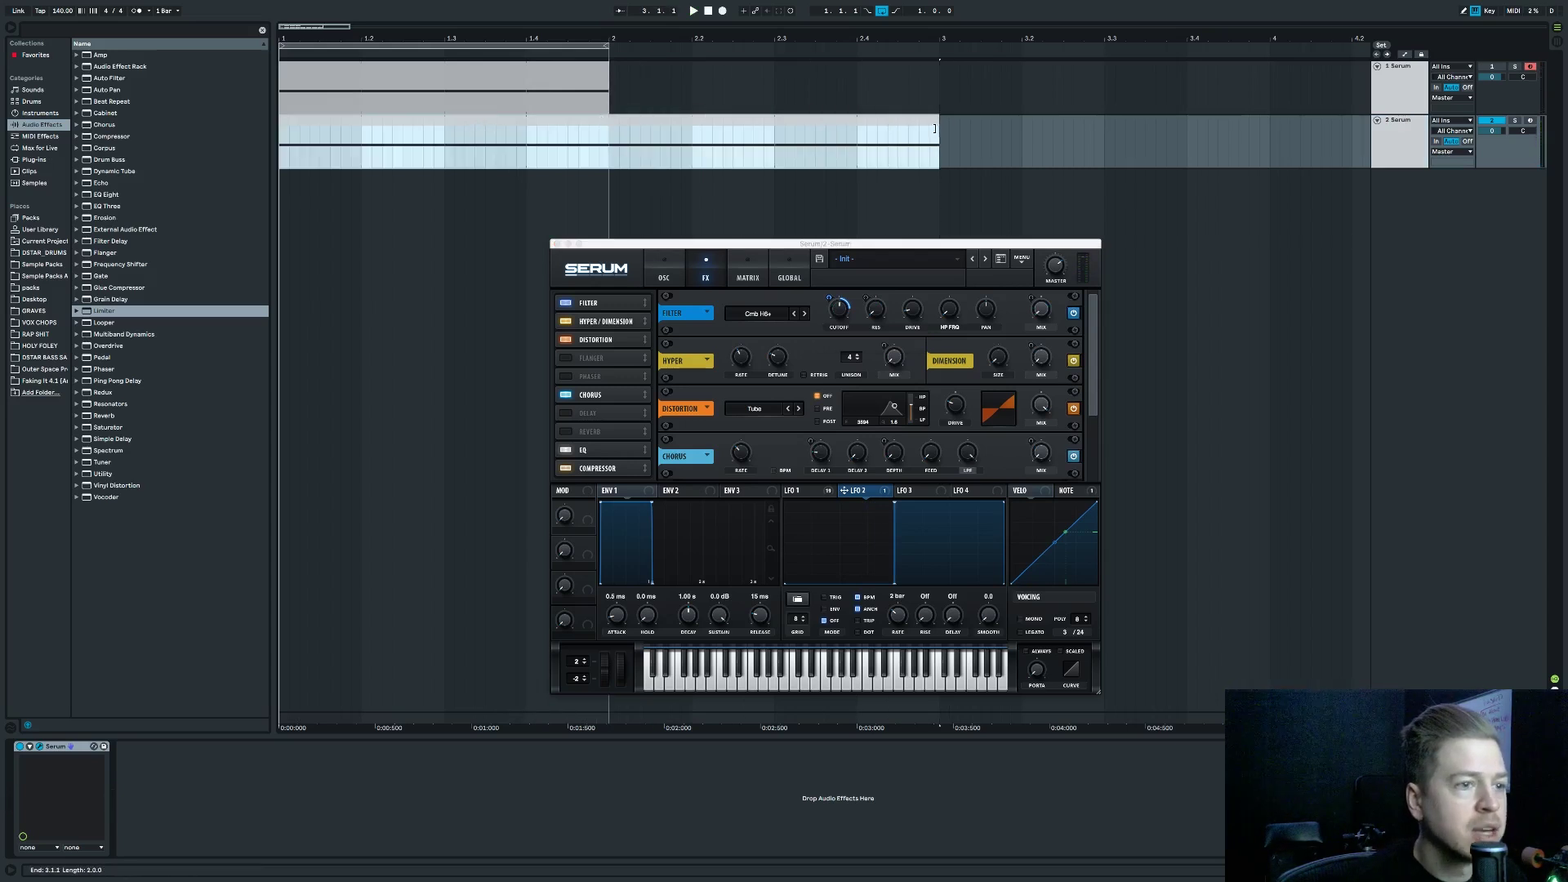
pyautogui.moveTo(611, 52); pyautogui.dragTo(948, 54)
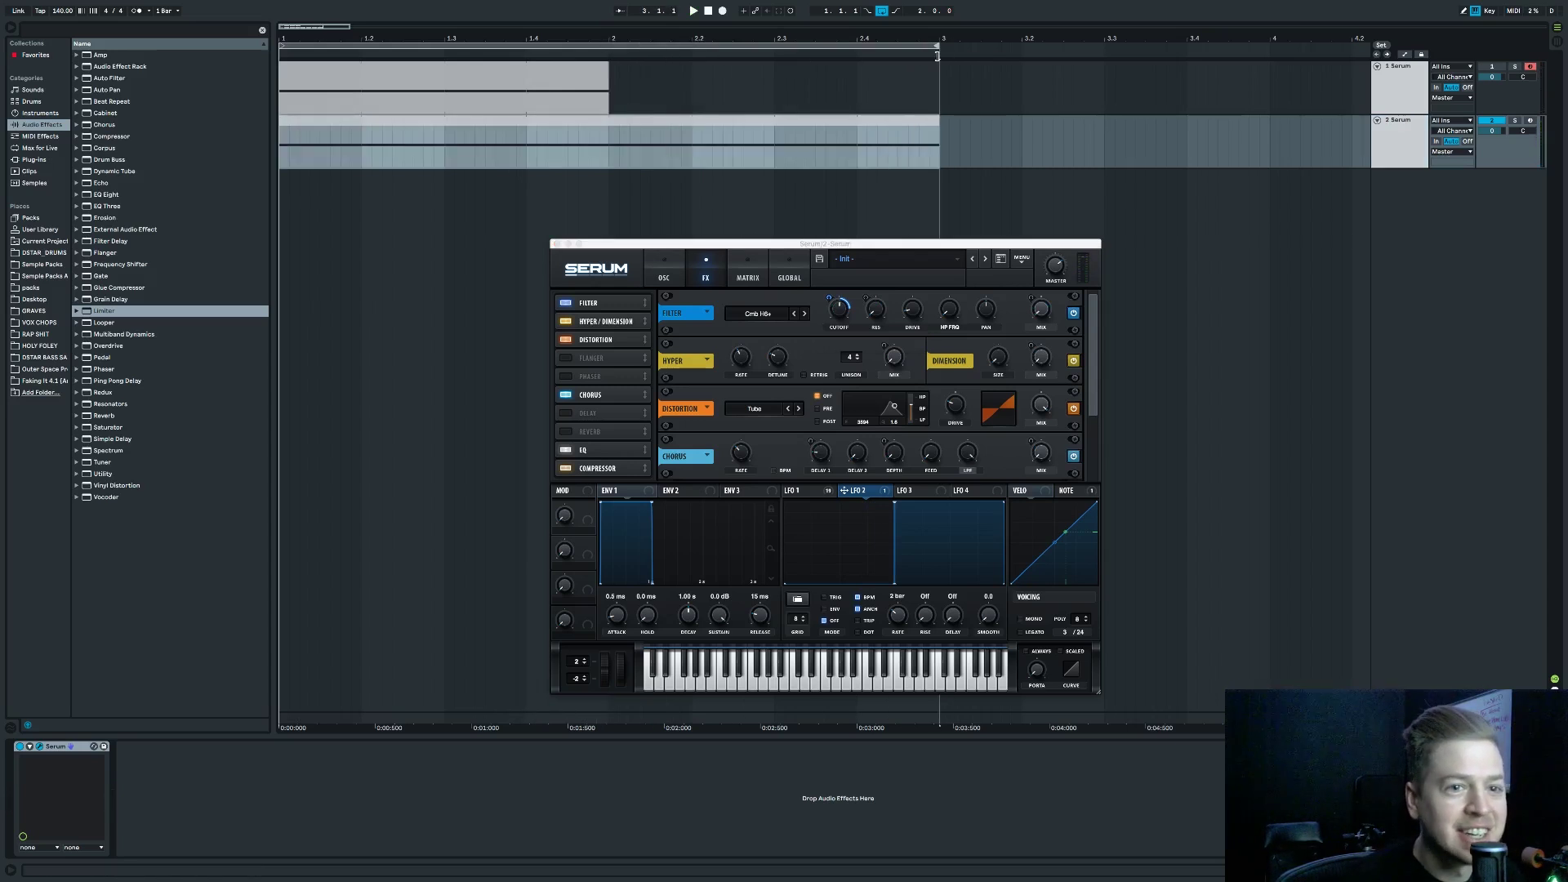
pyautogui.press('space')
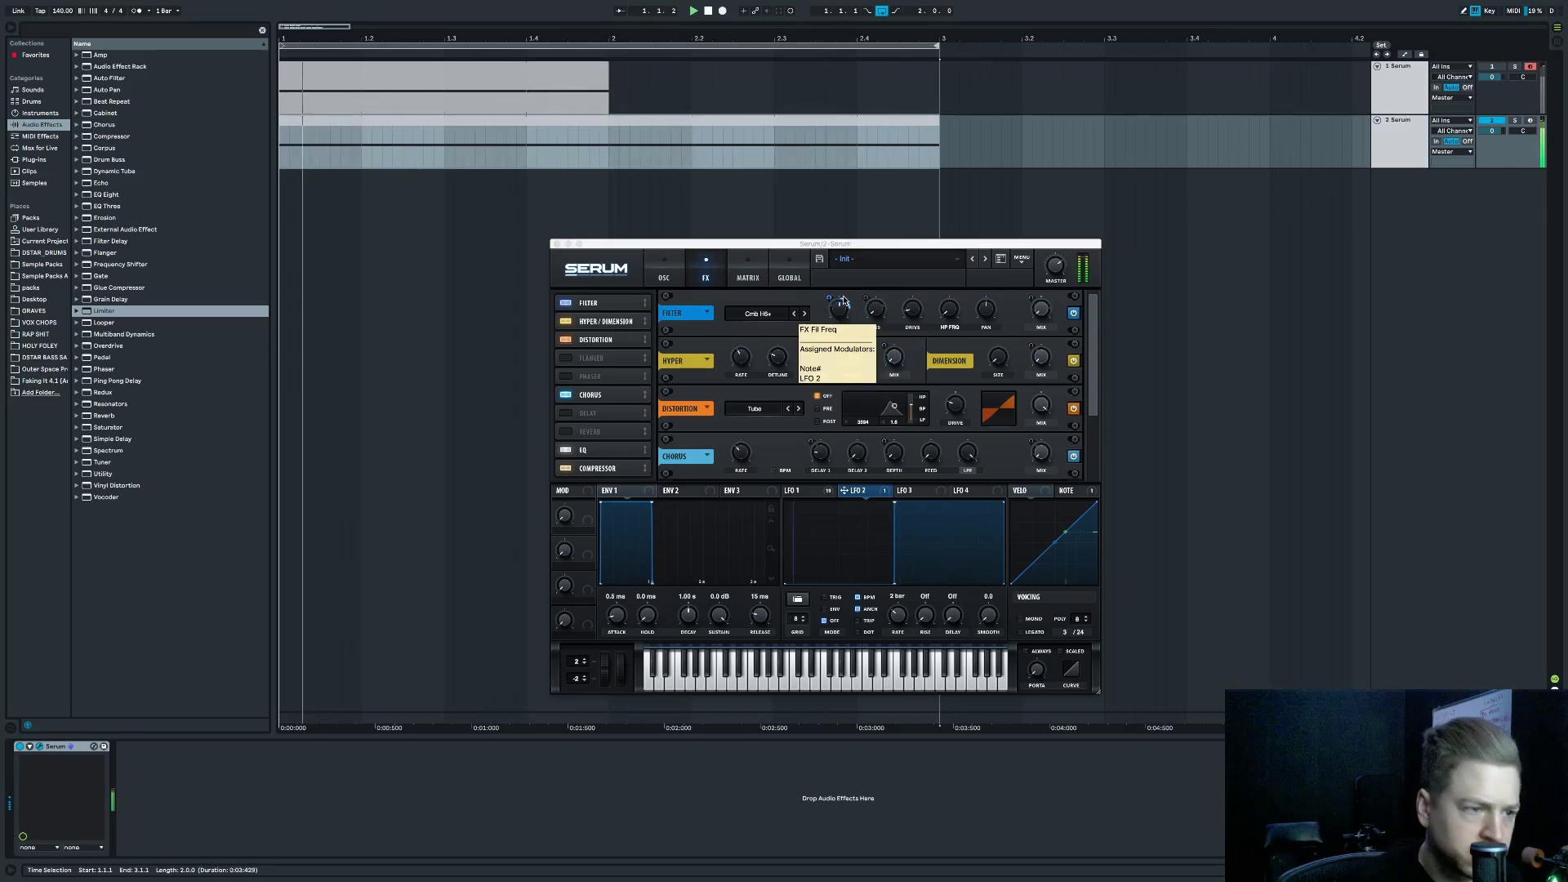
# Fine-tune LFO 2's cutoff modulation, keep its second half flat at maximum, and adjust the FX filter's Drive while auditioning.
pyautogui.moveTo(830, 298); pyautogui.dragTo(830, 294)
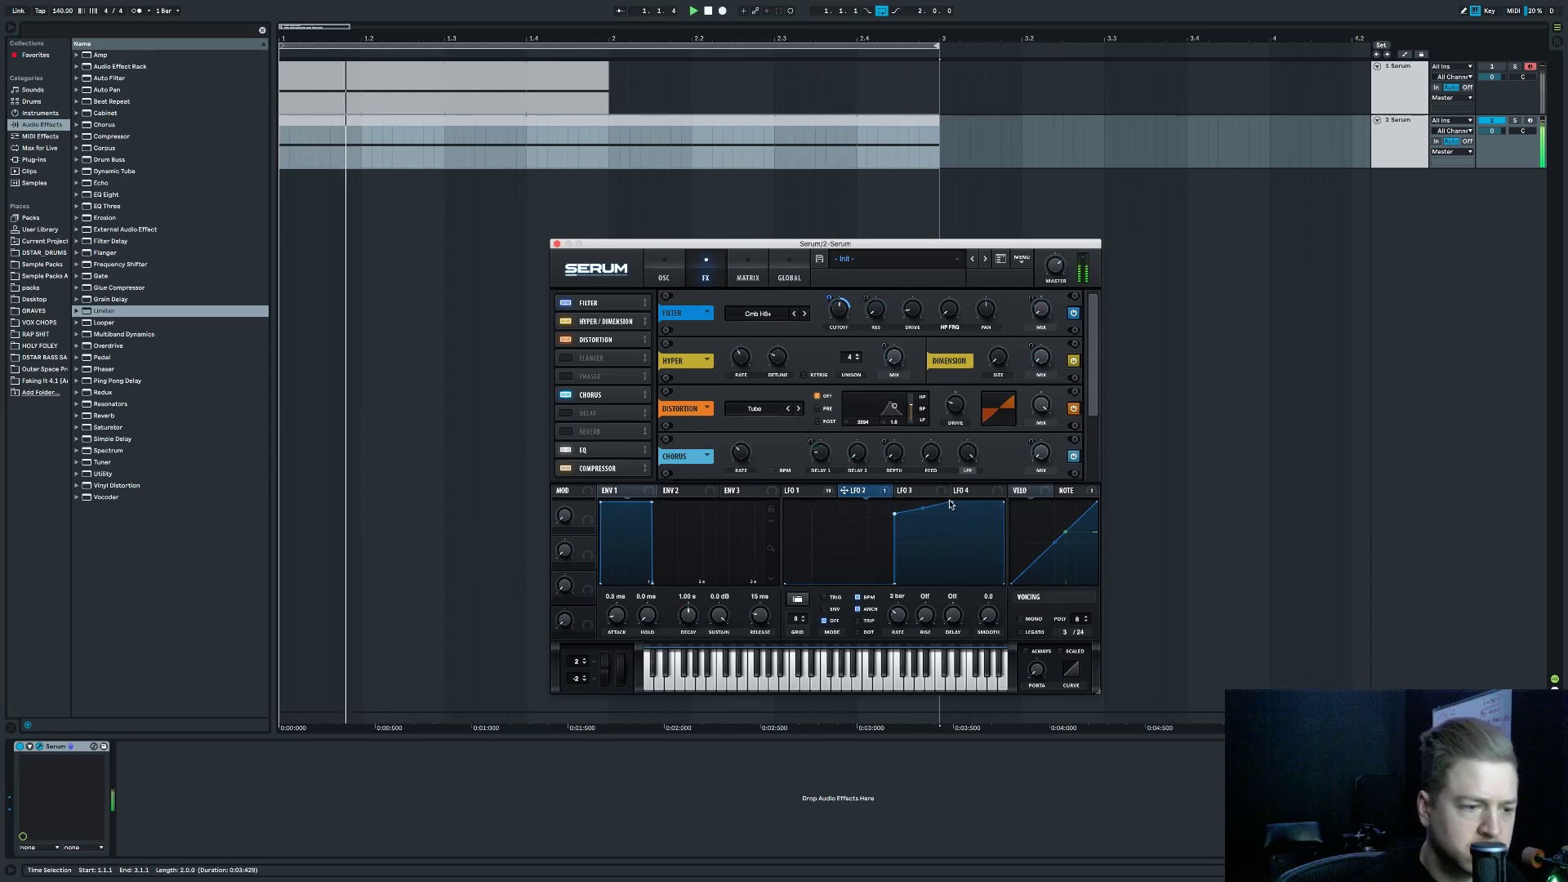
pyautogui.moveTo(952, 501); pyautogui.dragTo(840, 481)
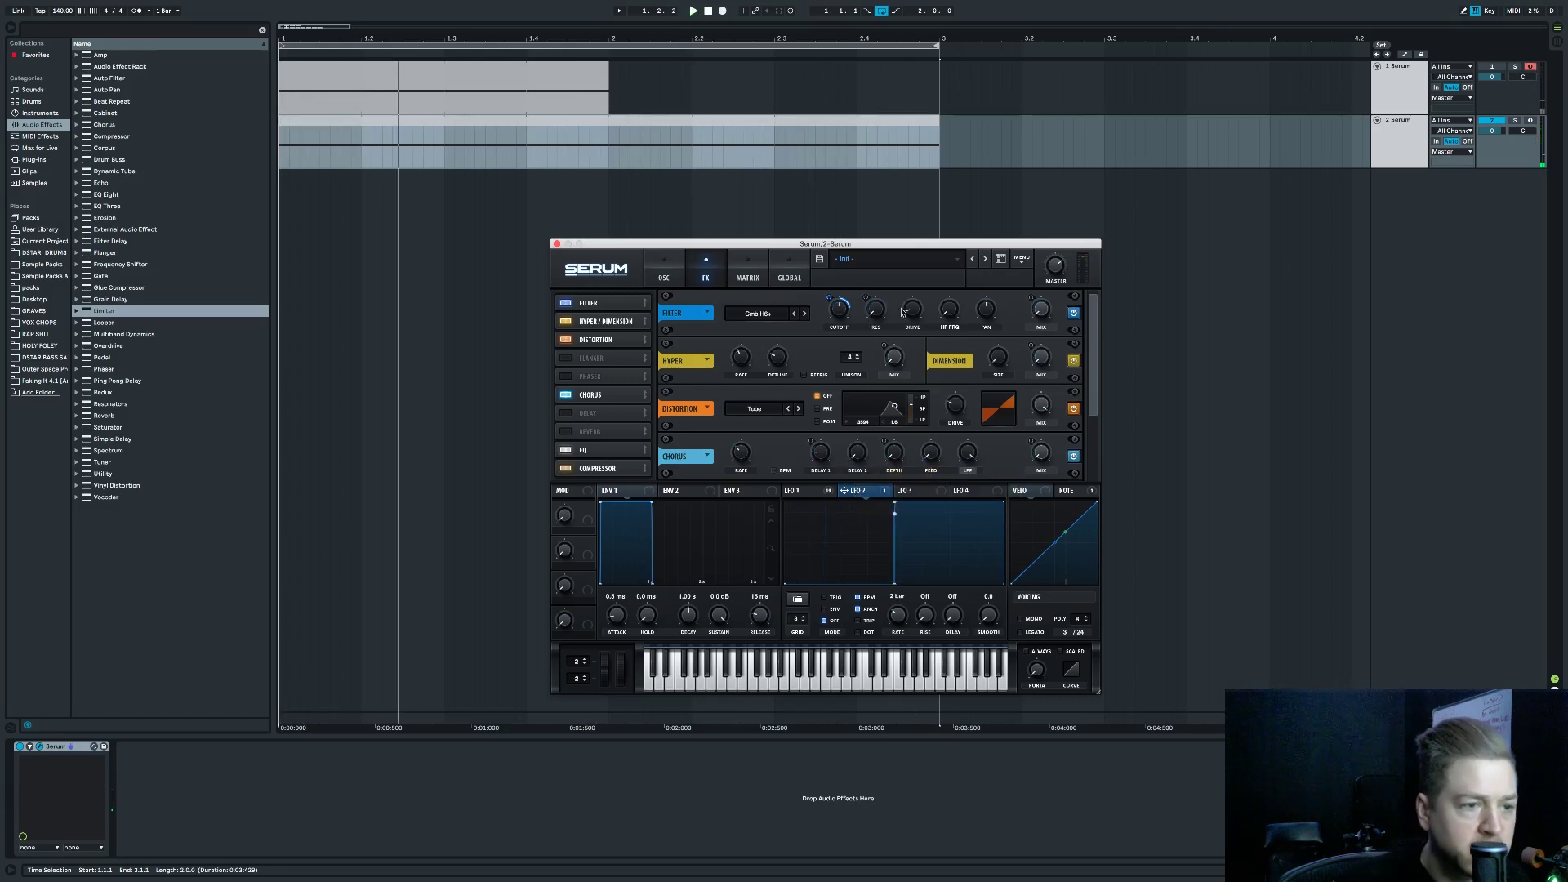
pyautogui.press('space')
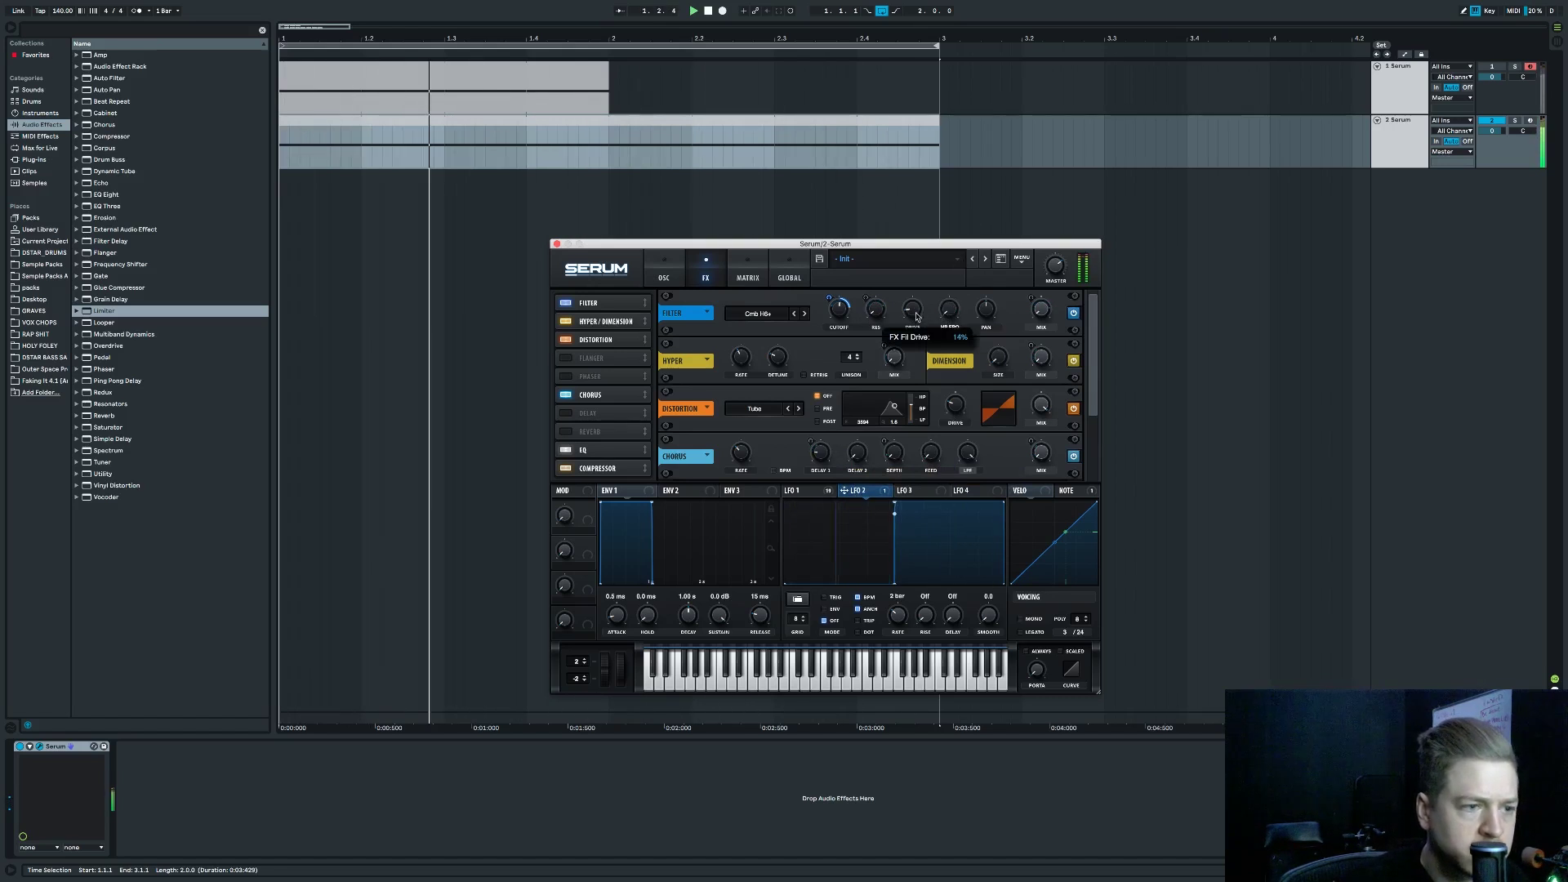
# Try octave settings on Oscillator B, keeping it at +1, and view LFO 3 before returning to LFO 1.
pyautogui.click(678, 267)
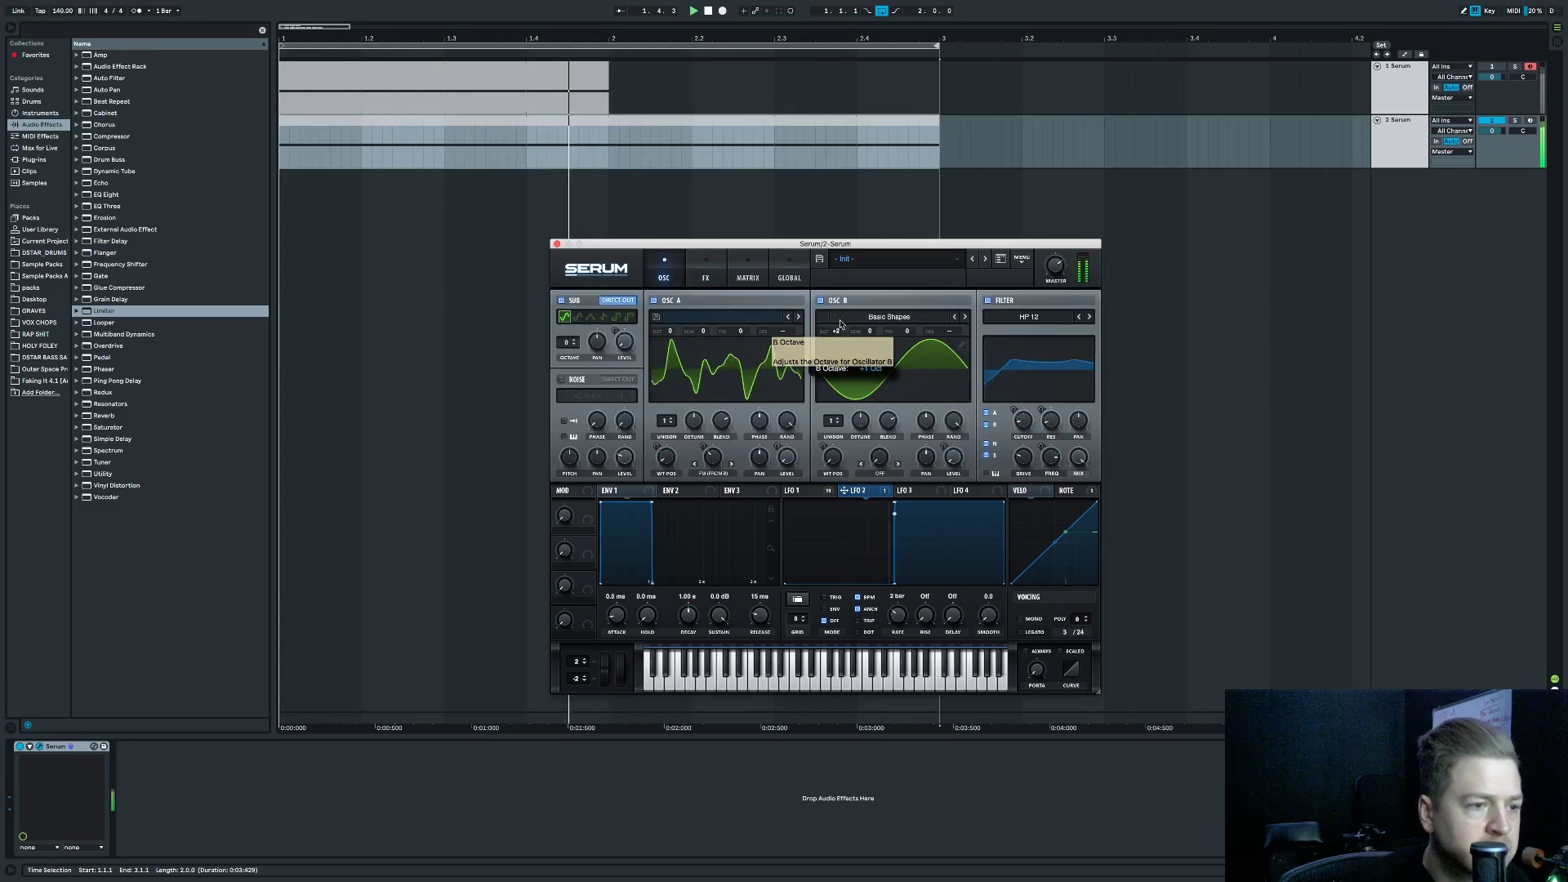
pyautogui.moveTo(841, 349)
pyautogui.mouseDown()
pyautogui.moveTo(846, 308)
pyautogui.moveTo(847, 341)
pyautogui.mouseUp()
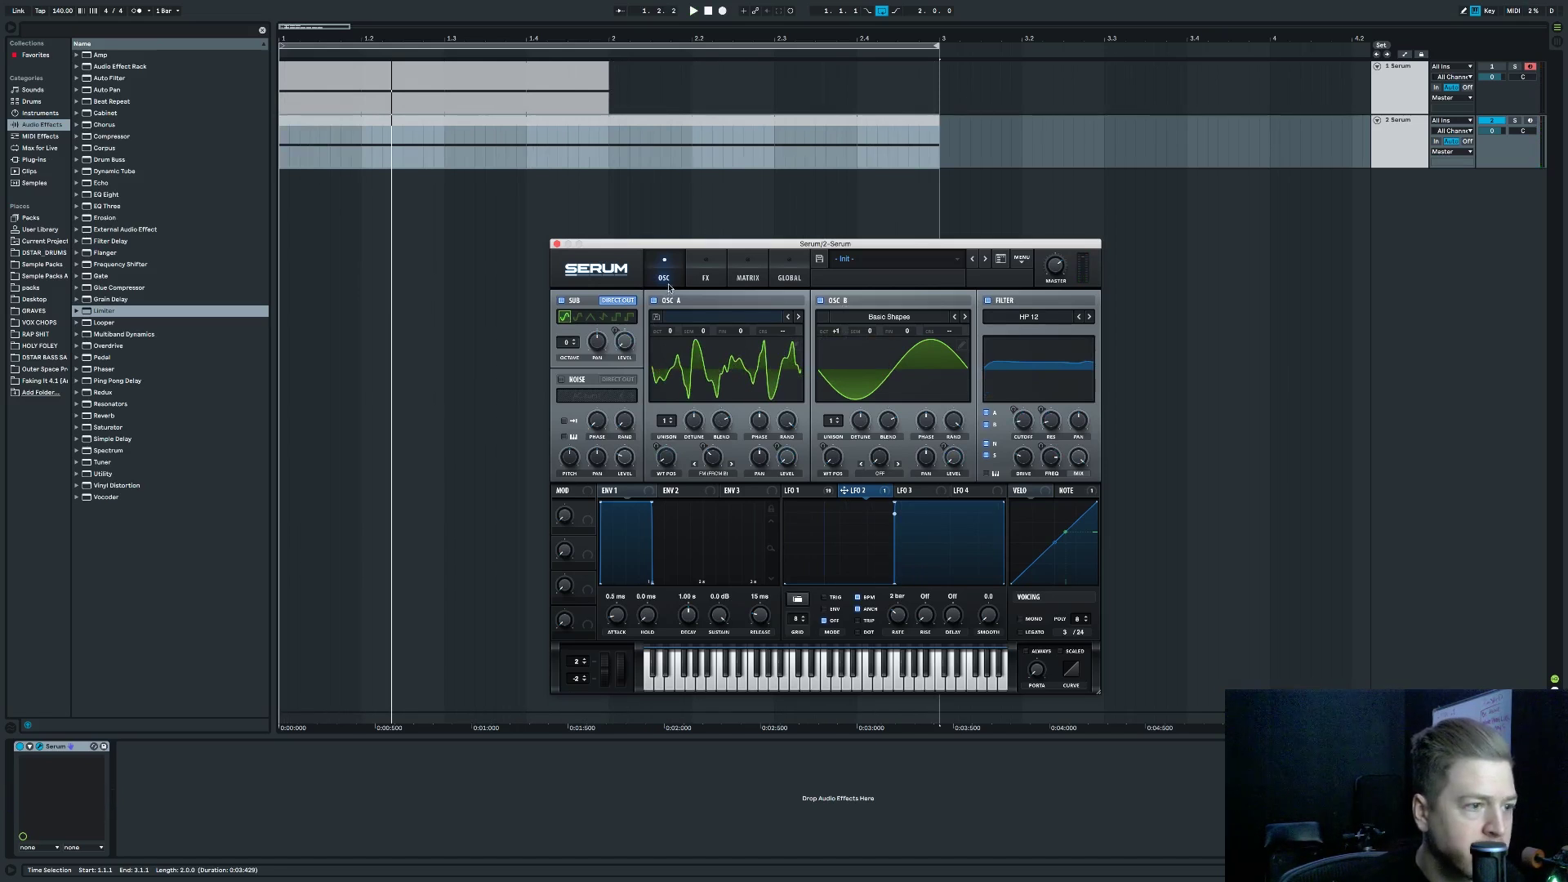
pyautogui.click(928, 491)
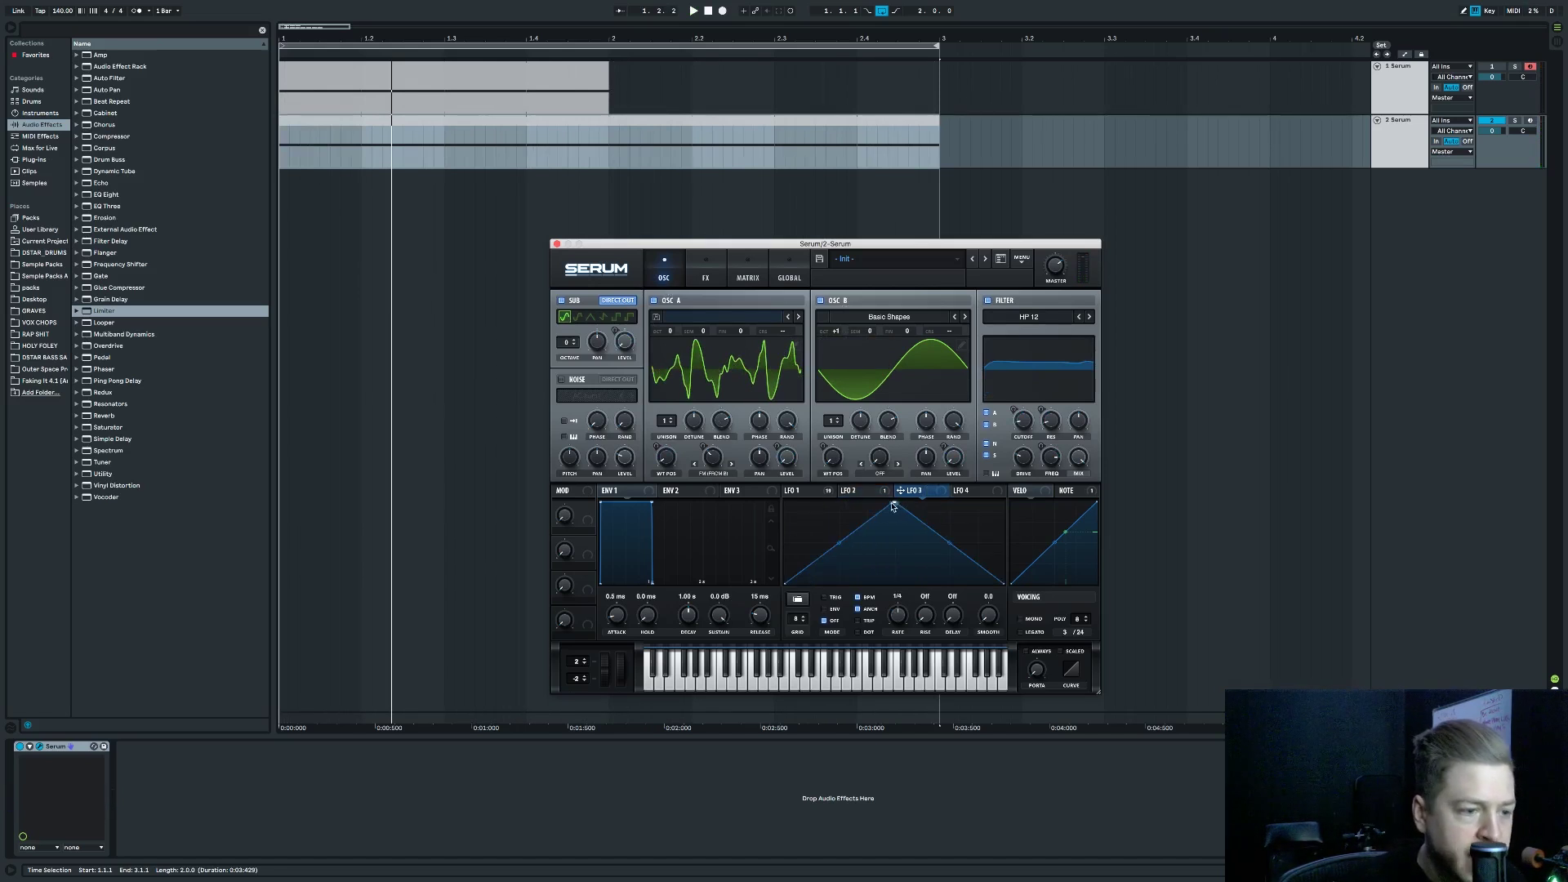
pyautogui.click(817, 493)
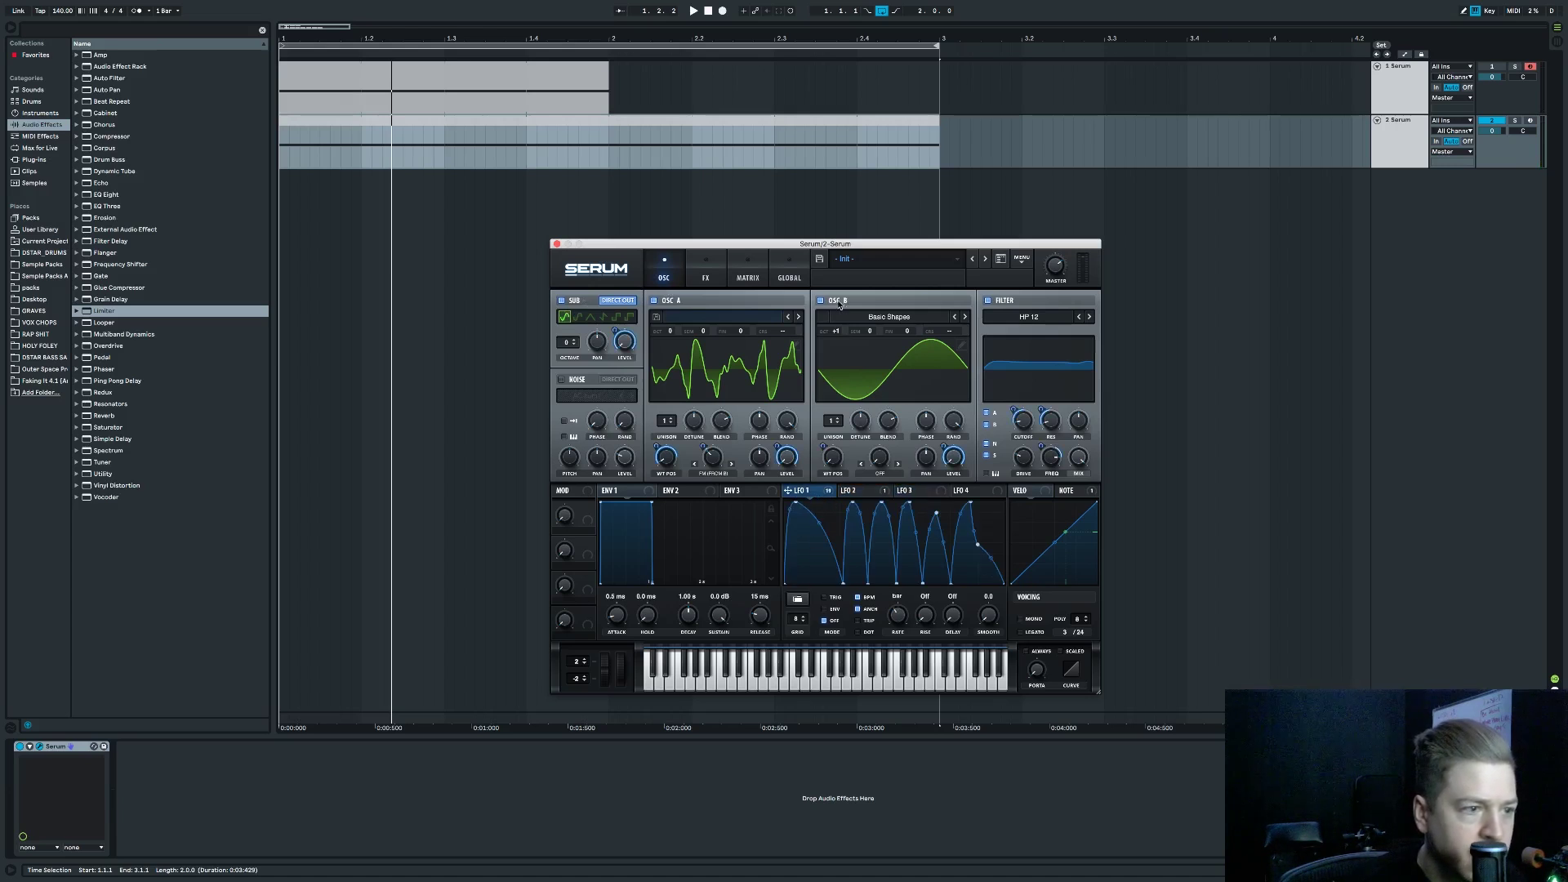
# Add a modulation matrix routing from LFO 1 to the global Mast.Tun destination with an amount of about 11.
pyautogui.click(748, 269)
pyautogui.moveTo(1096, 344); pyautogui.dragTo(1093, 445)
pyautogui.click(589, 355)
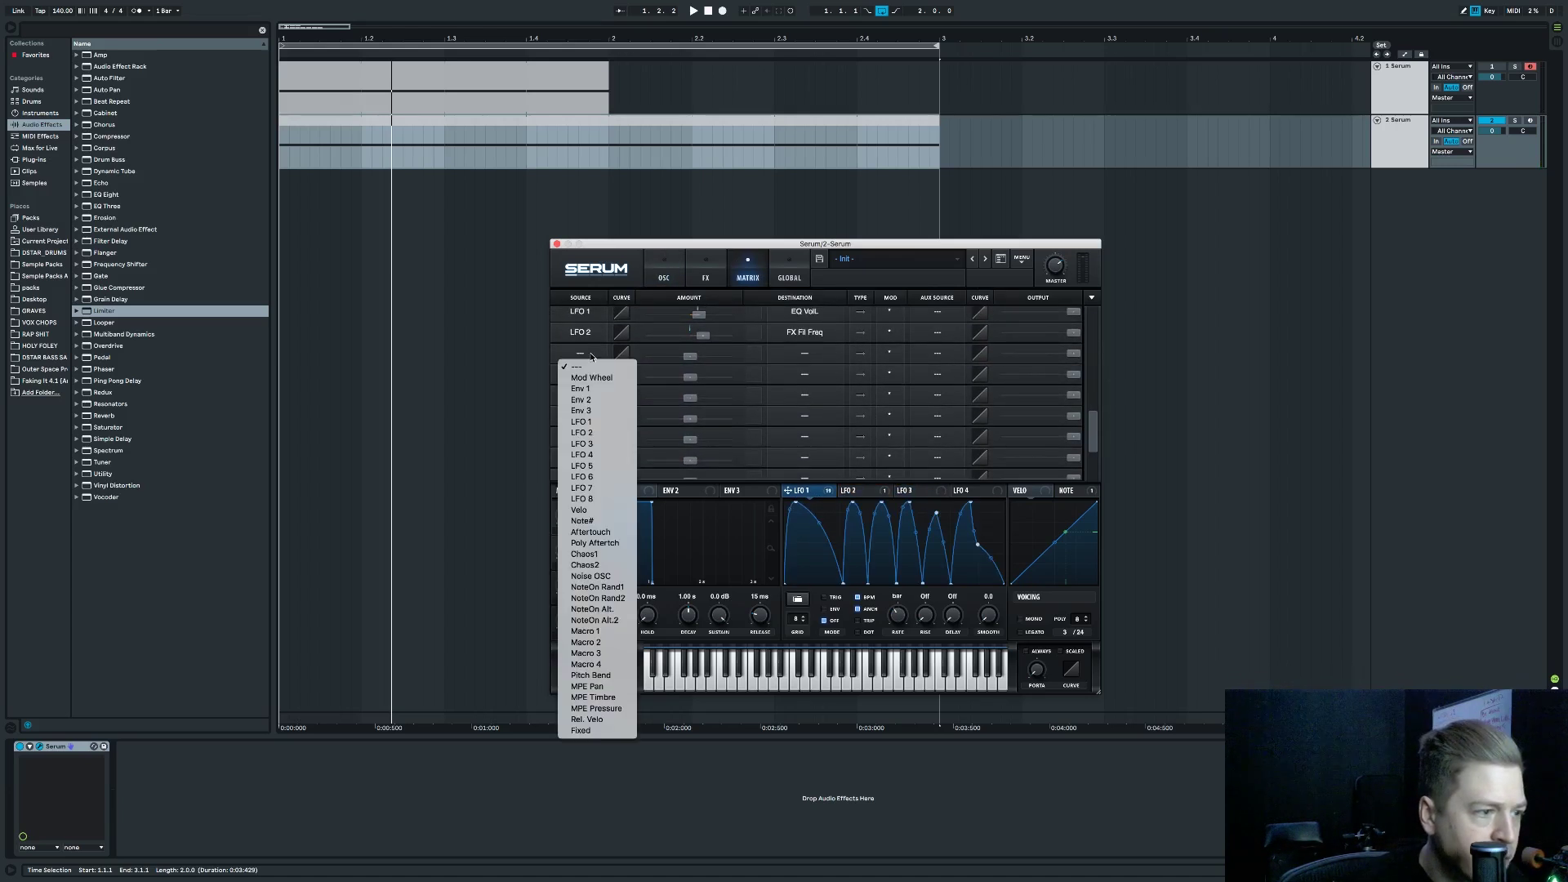
pyautogui.click(596, 422)
pyautogui.click(801, 355)
pyautogui.moveTo(809, 448)
pyautogui.click(887, 455)
pyautogui.moveTo(690, 359); pyautogui.dragTo(706, 363)
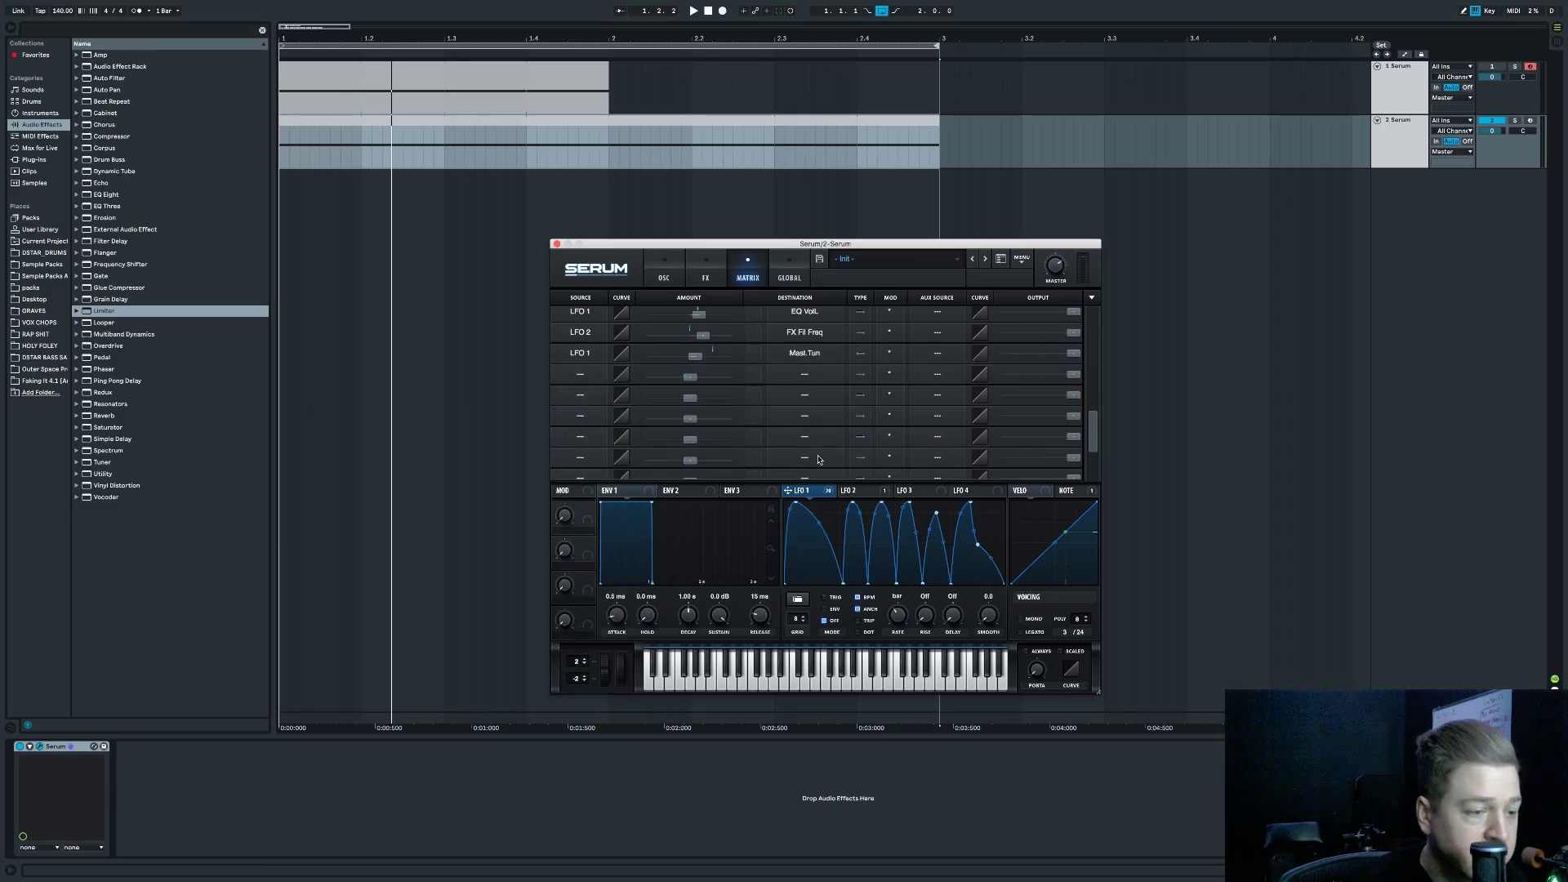
# Audition the LFO 1 pitch modulation and bend the auxiliary curve of its Mast.Tun routing.
pyautogui.click(804, 493)
pyautogui.click(773, 403)
pyautogui.press('space')
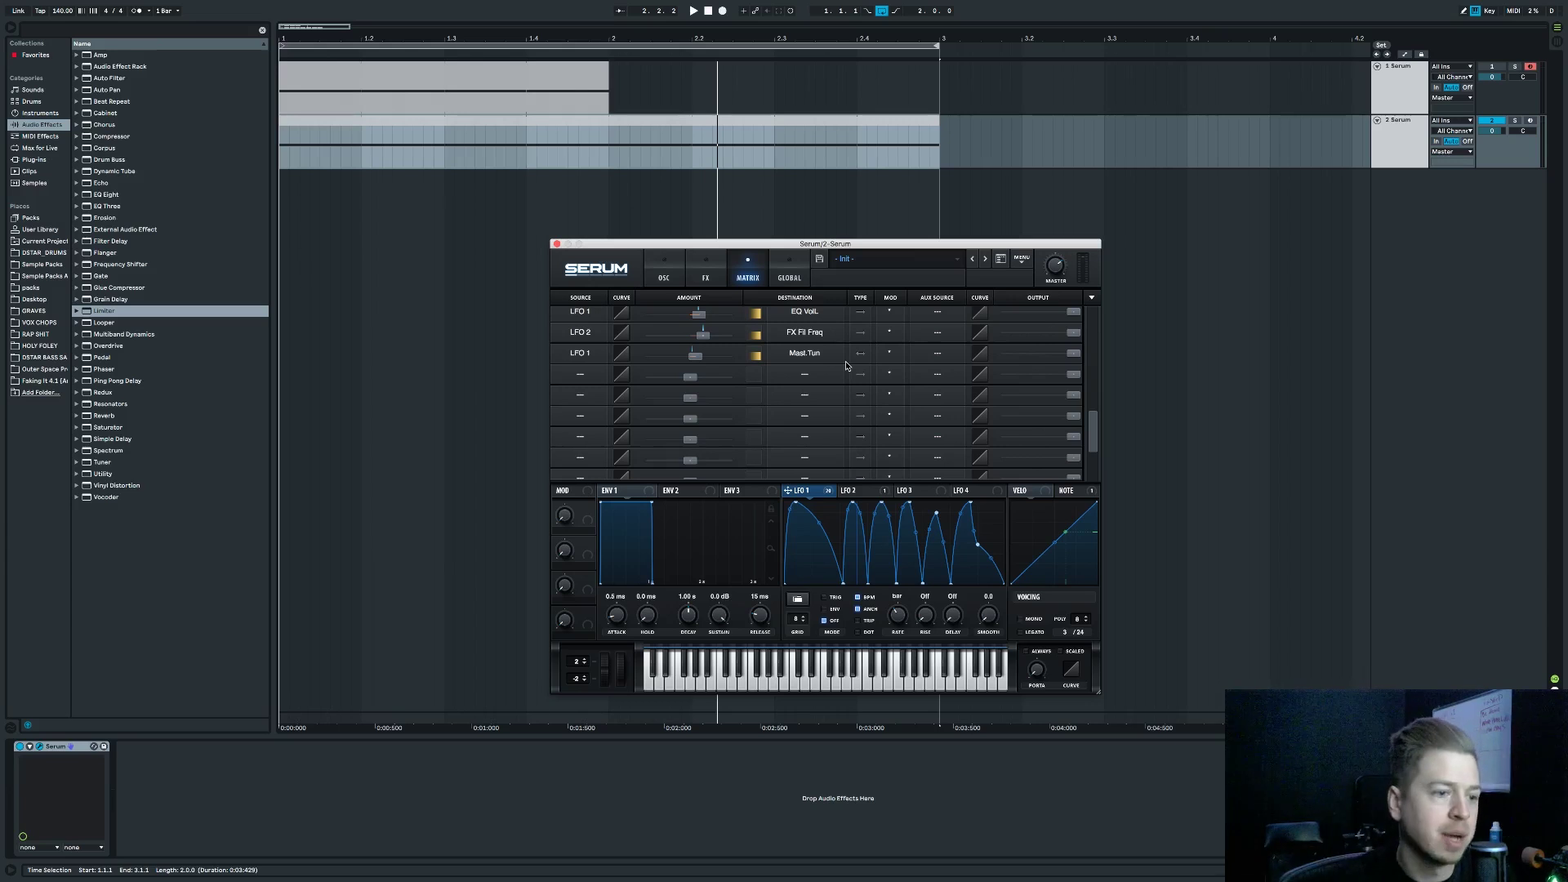
pyautogui.moveTo(980, 360)
pyautogui.mouseDown()
pyautogui.moveTo(983, 335)
pyautogui.moveTo(991, 370)
pyautogui.mouseUp()
pyautogui.press('space')
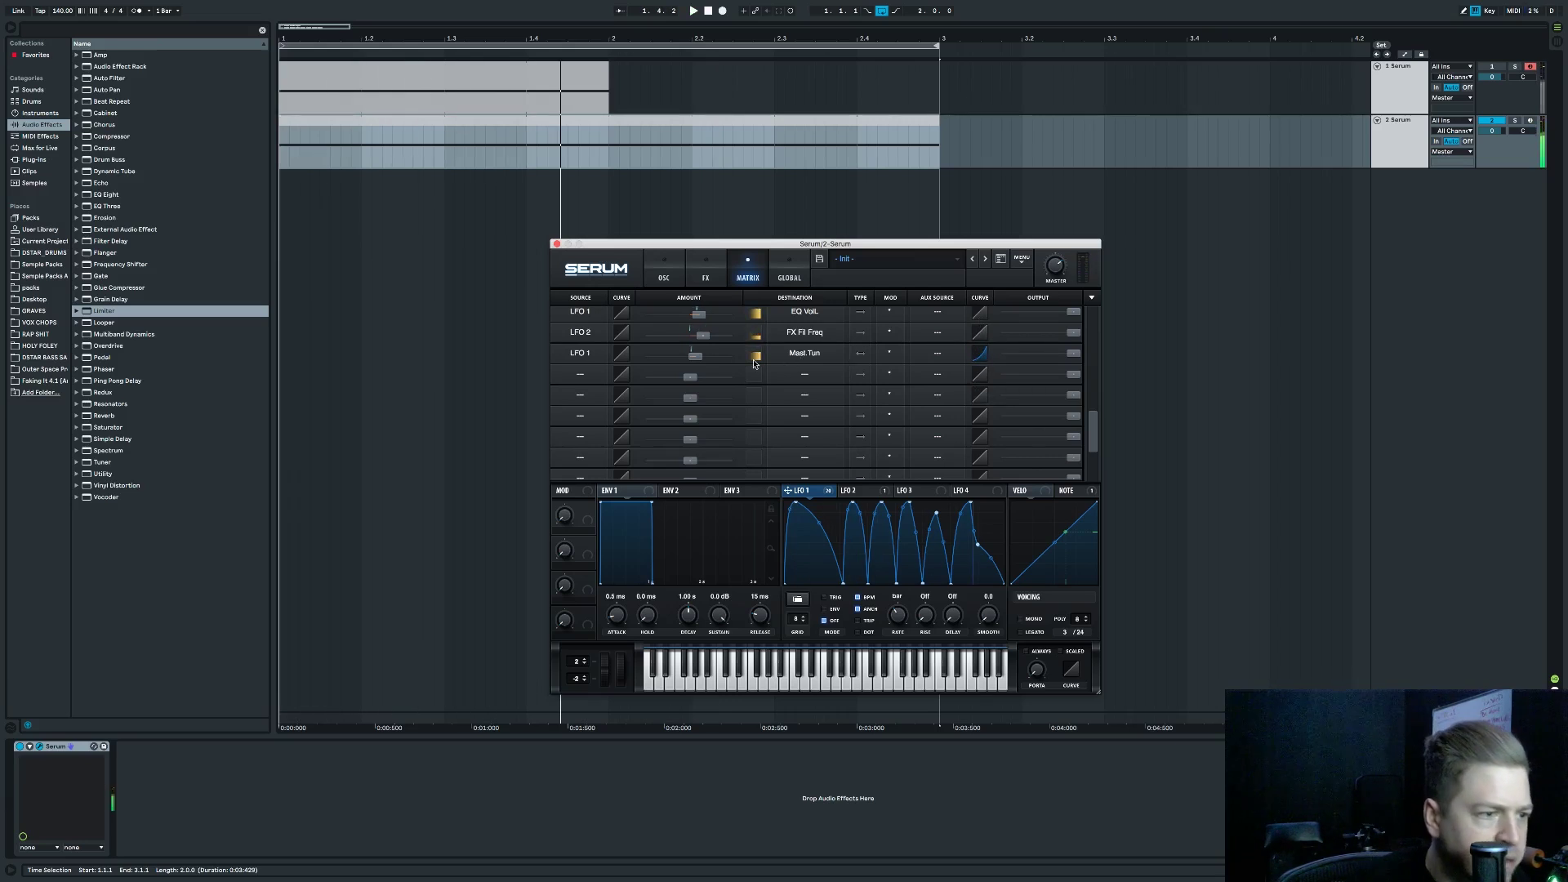
# Zero the LFO 1 amount on Mast.Tun and retarget the routing to Oscillator A's coarse pitch.
pyautogui.moveTo(696, 360)
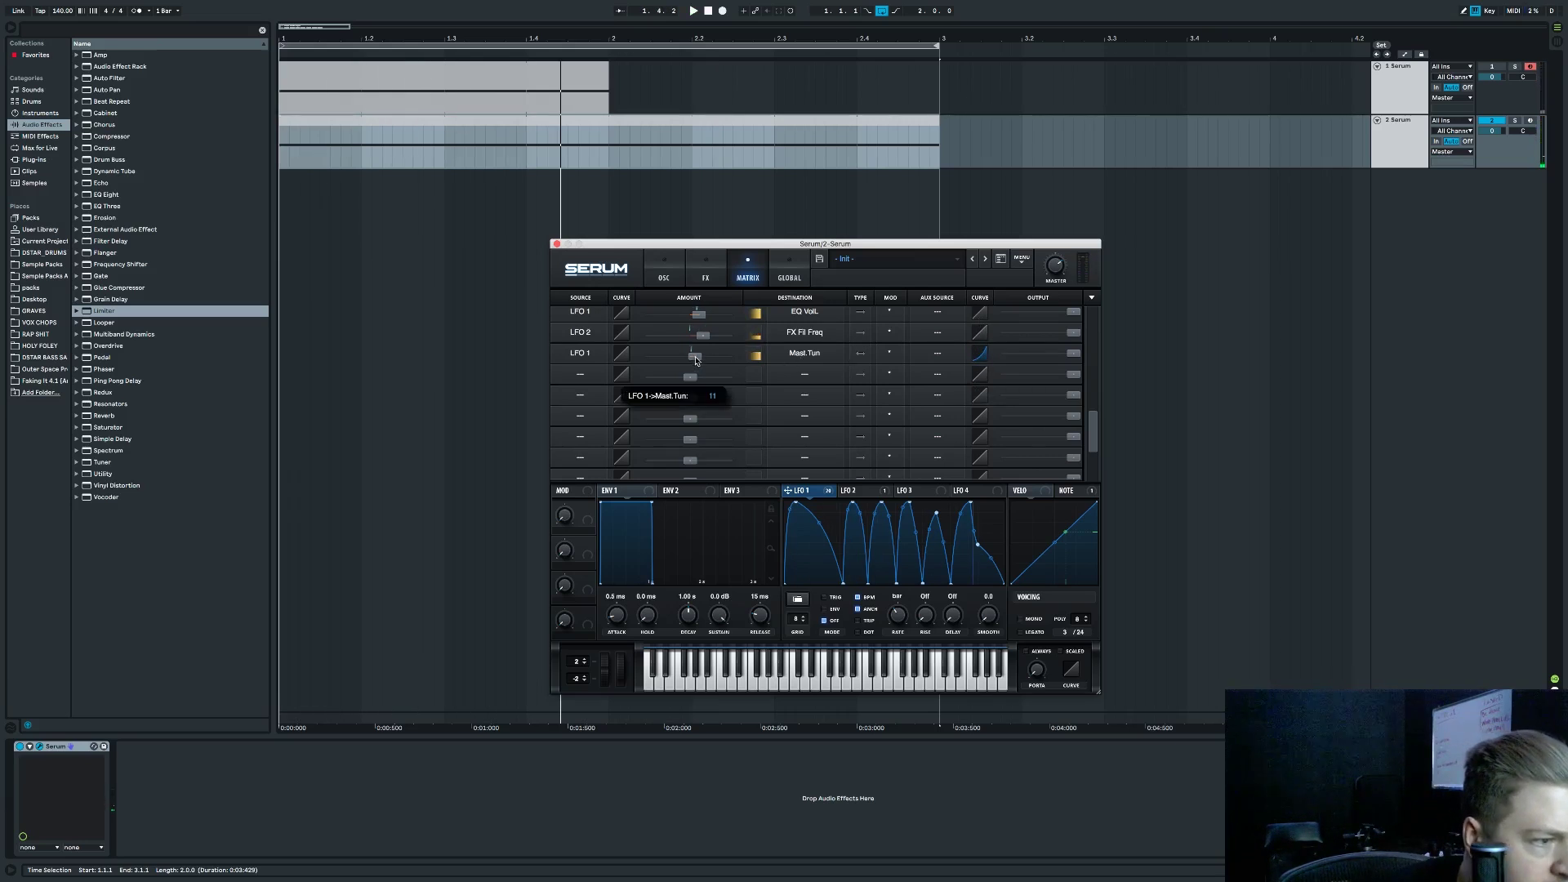
pyautogui.click(815, 453)
pyautogui.click(584, 352)
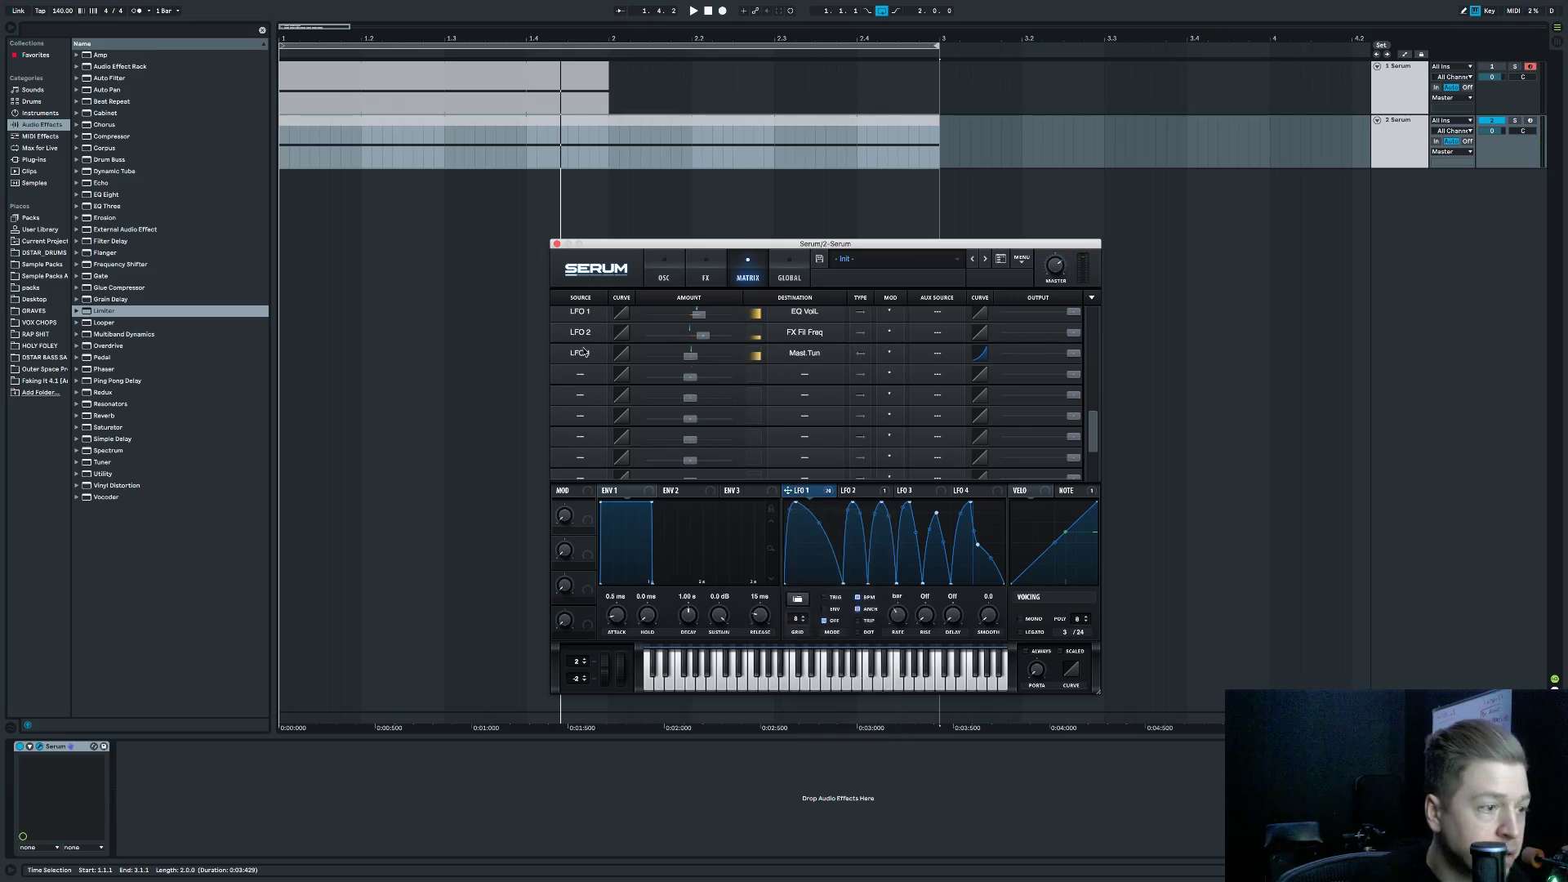
pyautogui.click(792, 356)
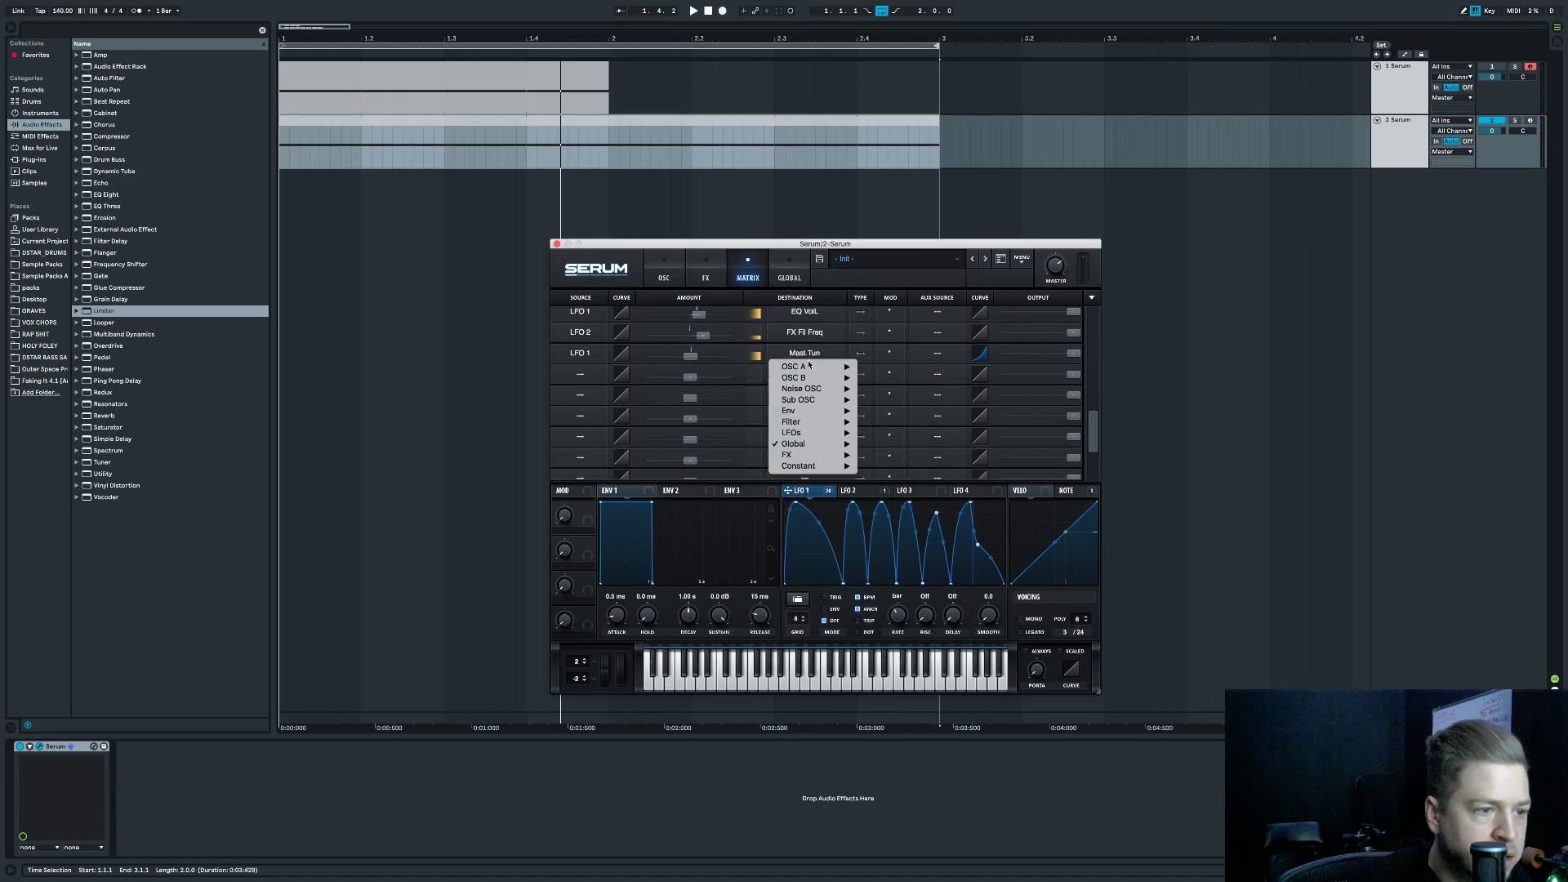
pyautogui.moveTo(813, 370)
pyautogui.click(898, 389)
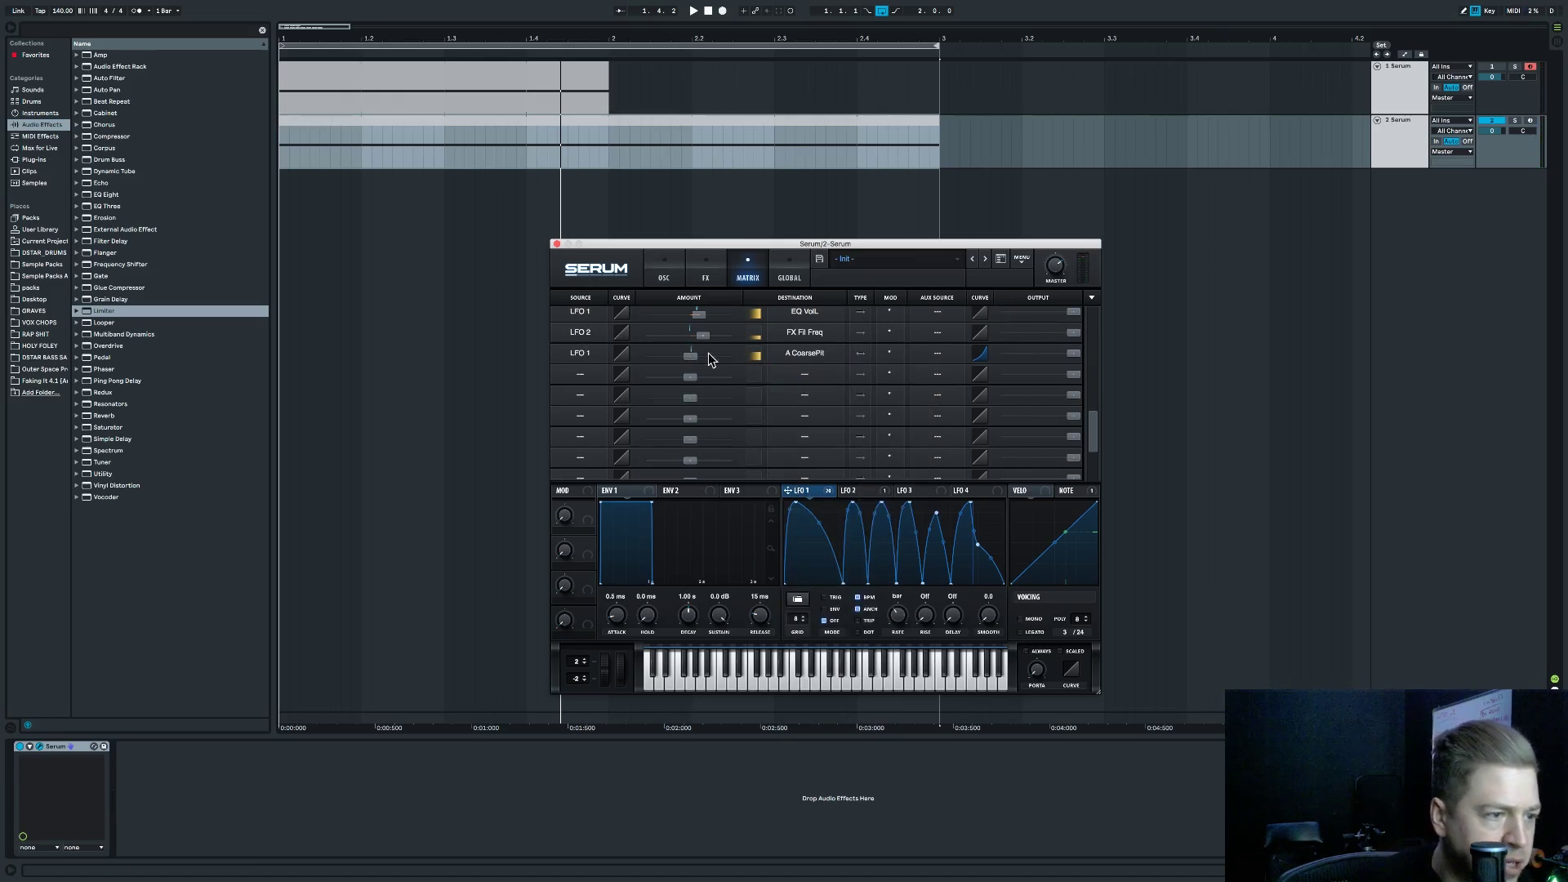
pyautogui.moveTo(696, 357)
pyautogui.moveTo(699, 357); pyautogui.dragTo(692, 357)
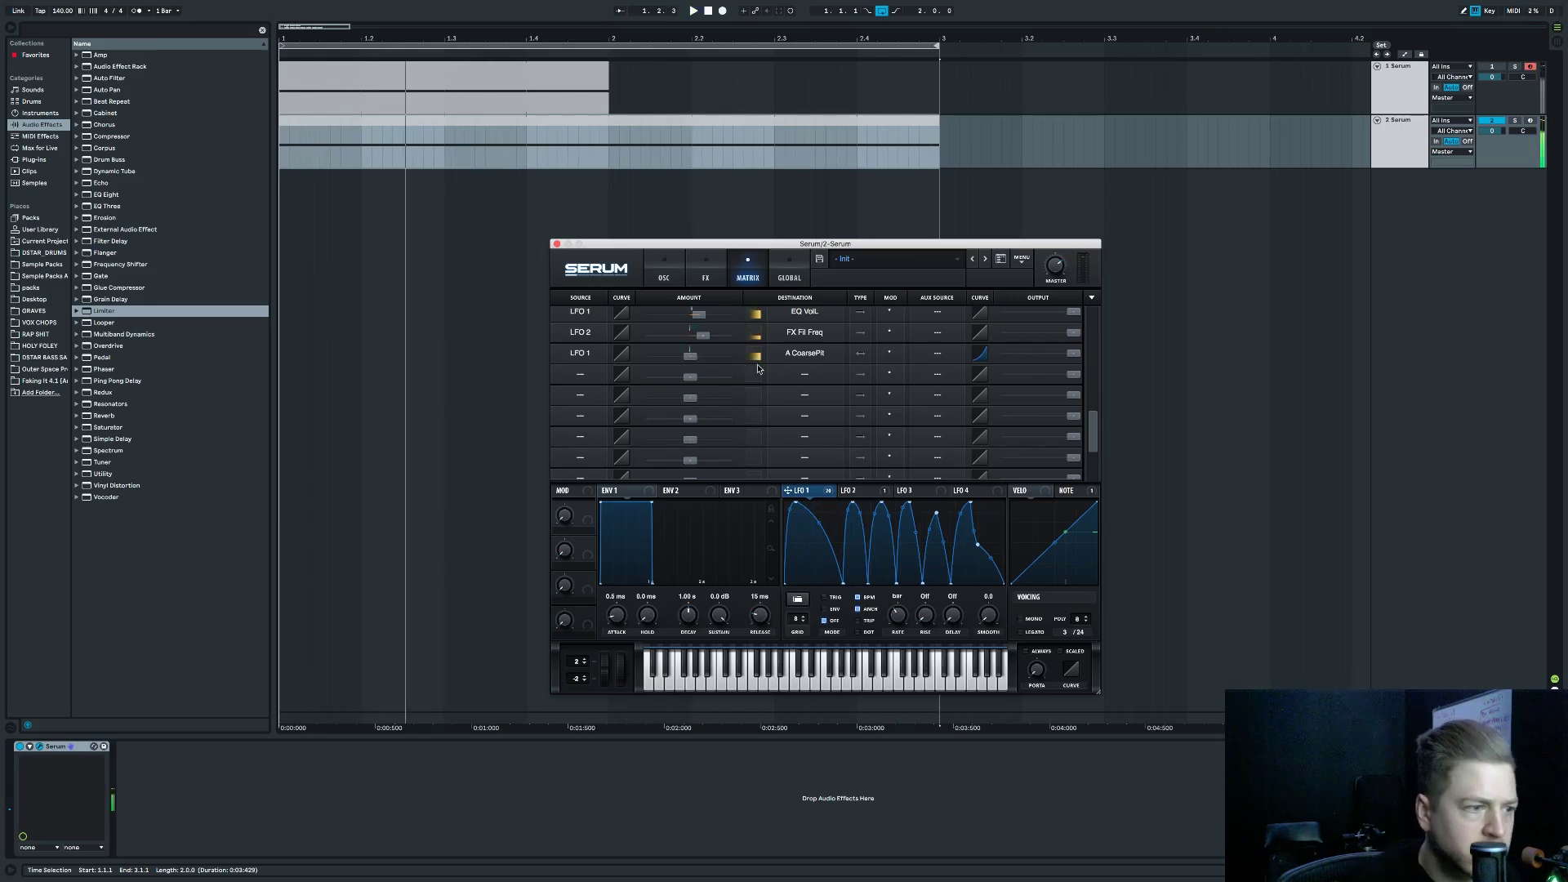
# Reset the routing's auxiliary curve and audition LFO 1 amounts such as 12 and 8 on Oscillator A's coarse pitch.
pyautogui.doubleClick(978, 356)
pyautogui.click(597, 357)
pyautogui.click(601, 365)
pyautogui.click(664, 274)
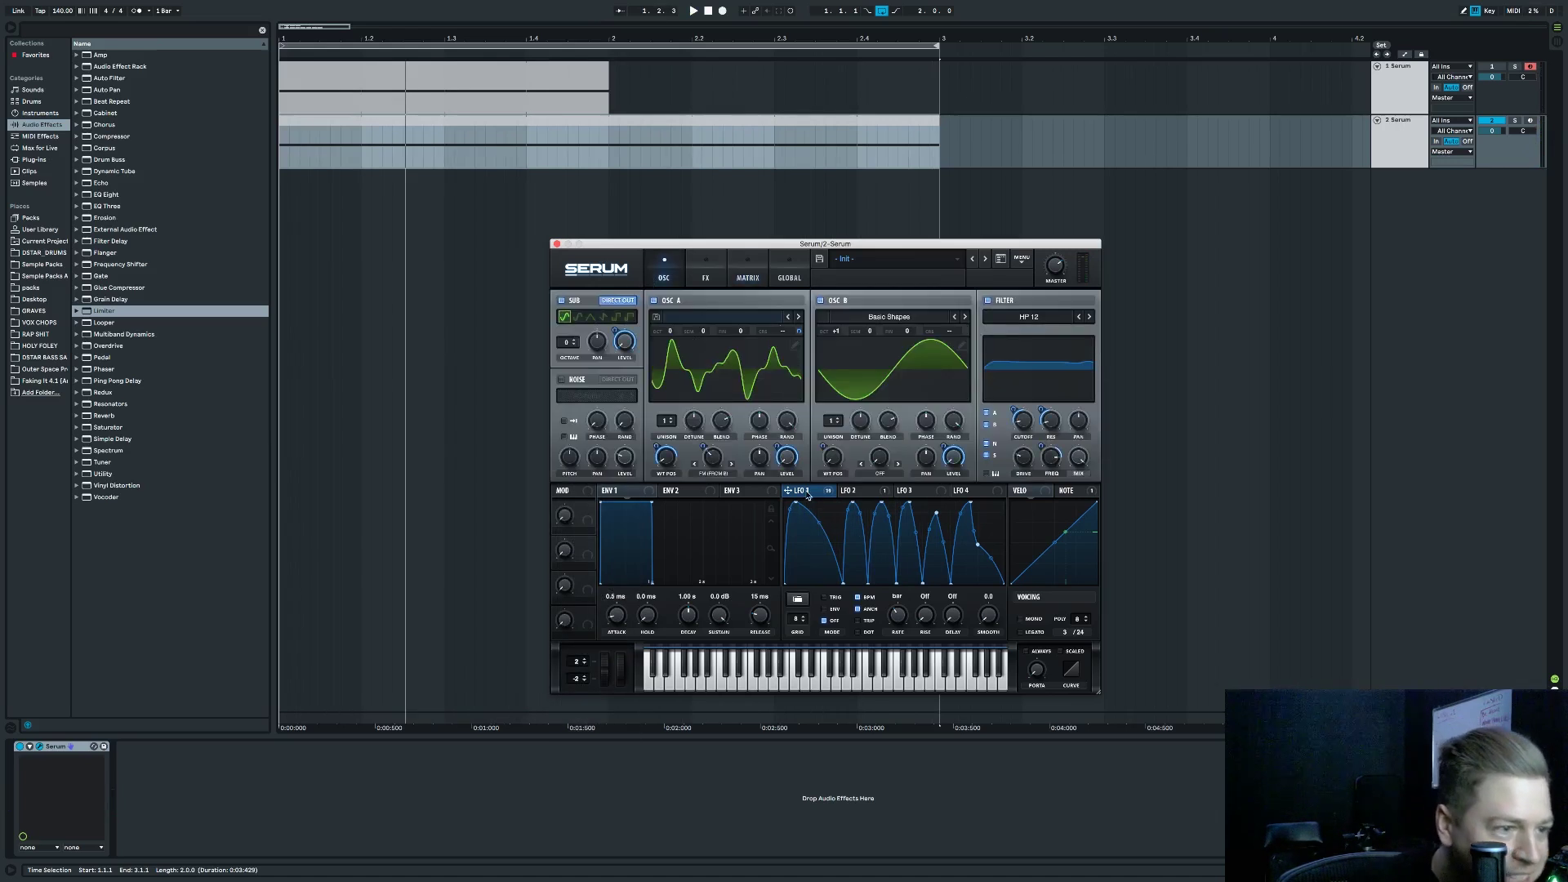
pyautogui.moveTo(799, 333)
pyautogui.mouseDown()
pyautogui.moveTo(835, 336)
pyautogui.moveTo(800, 335)
pyautogui.mouseUp()
pyautogui.moveTo(821, 500); pyautogui.dragTo(803, 343)
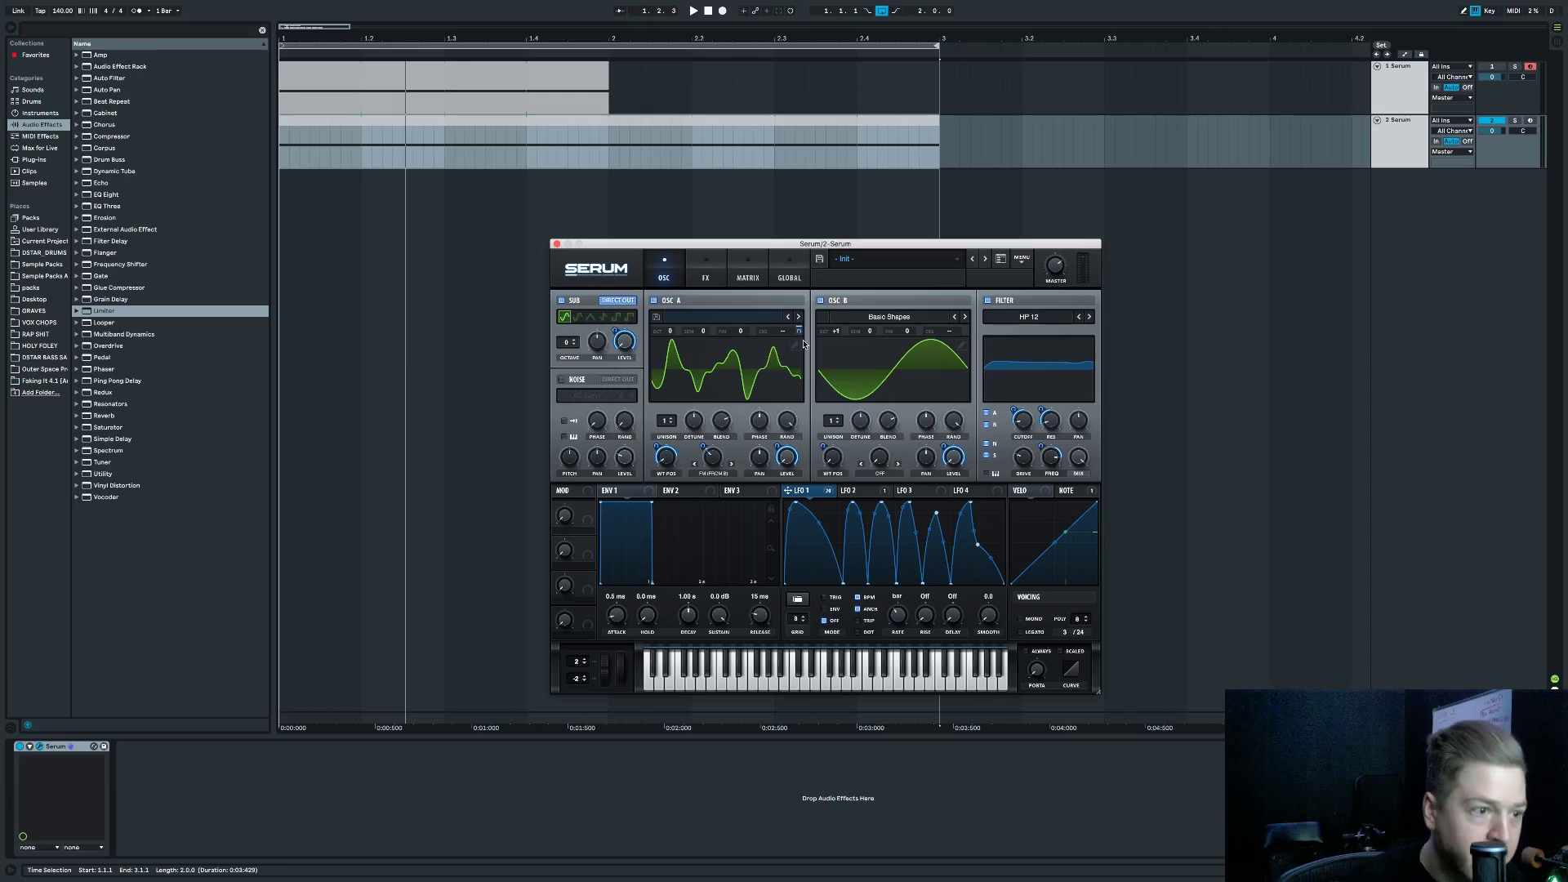
pyautogui.moveTo(798, 332); pyautogui.dragTo(798, 348)
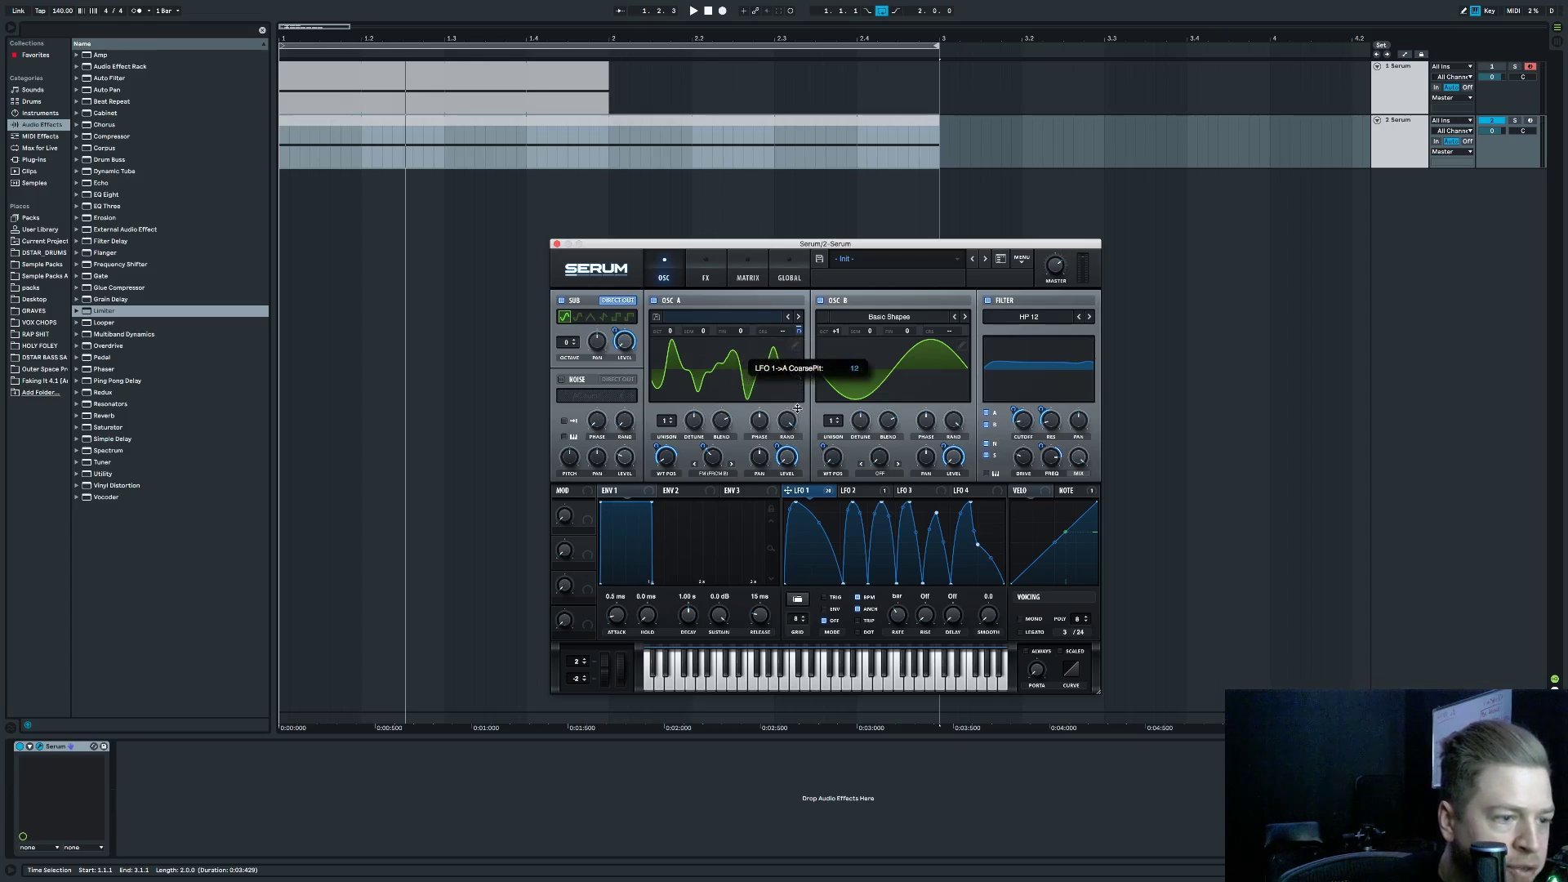
pyautogui.moveTo(797, 408); pyautogui.dragTo(799, 411)
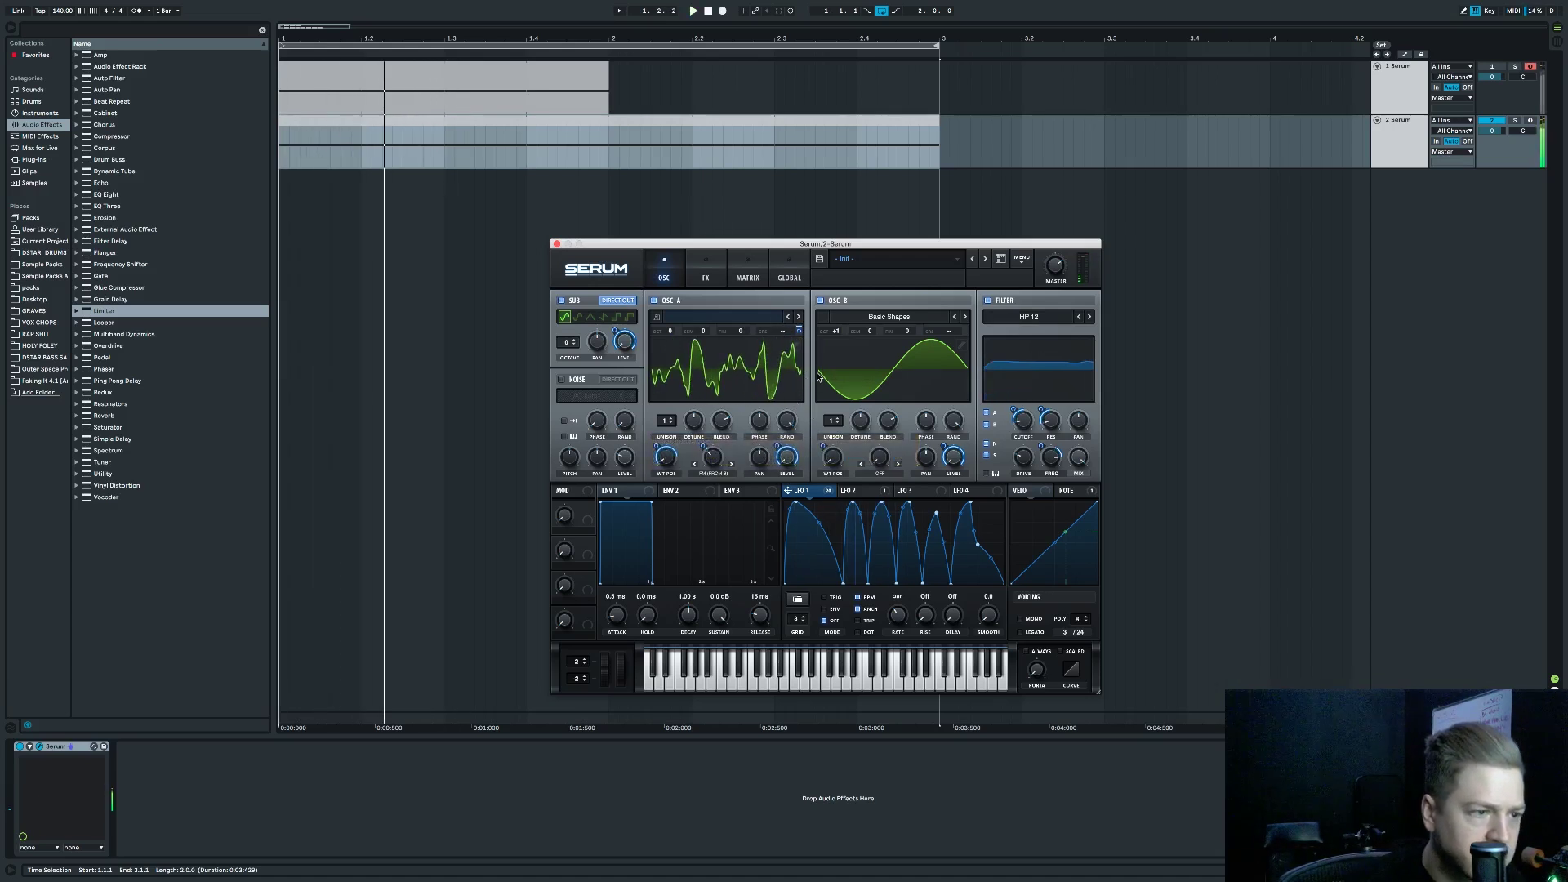
pyautogui.moveTo(801, 332); pyautogui.dragTo(807, 351)
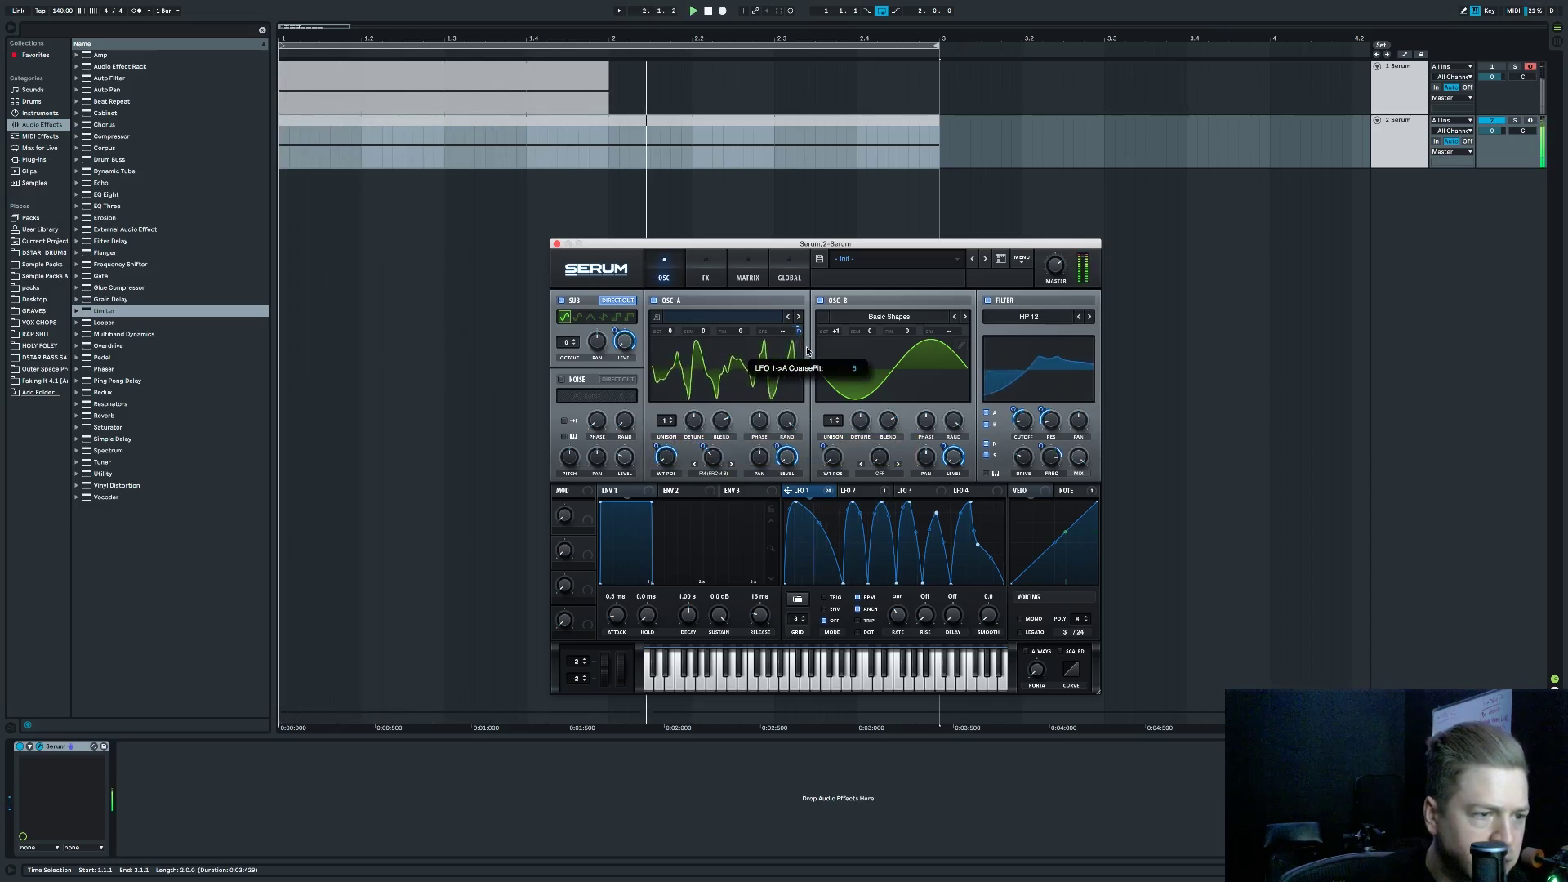
# Remove all modulators from Oscillator A's coarse pitch and set its warp to about 34%.
pyautogui.rightClick(800, 333)
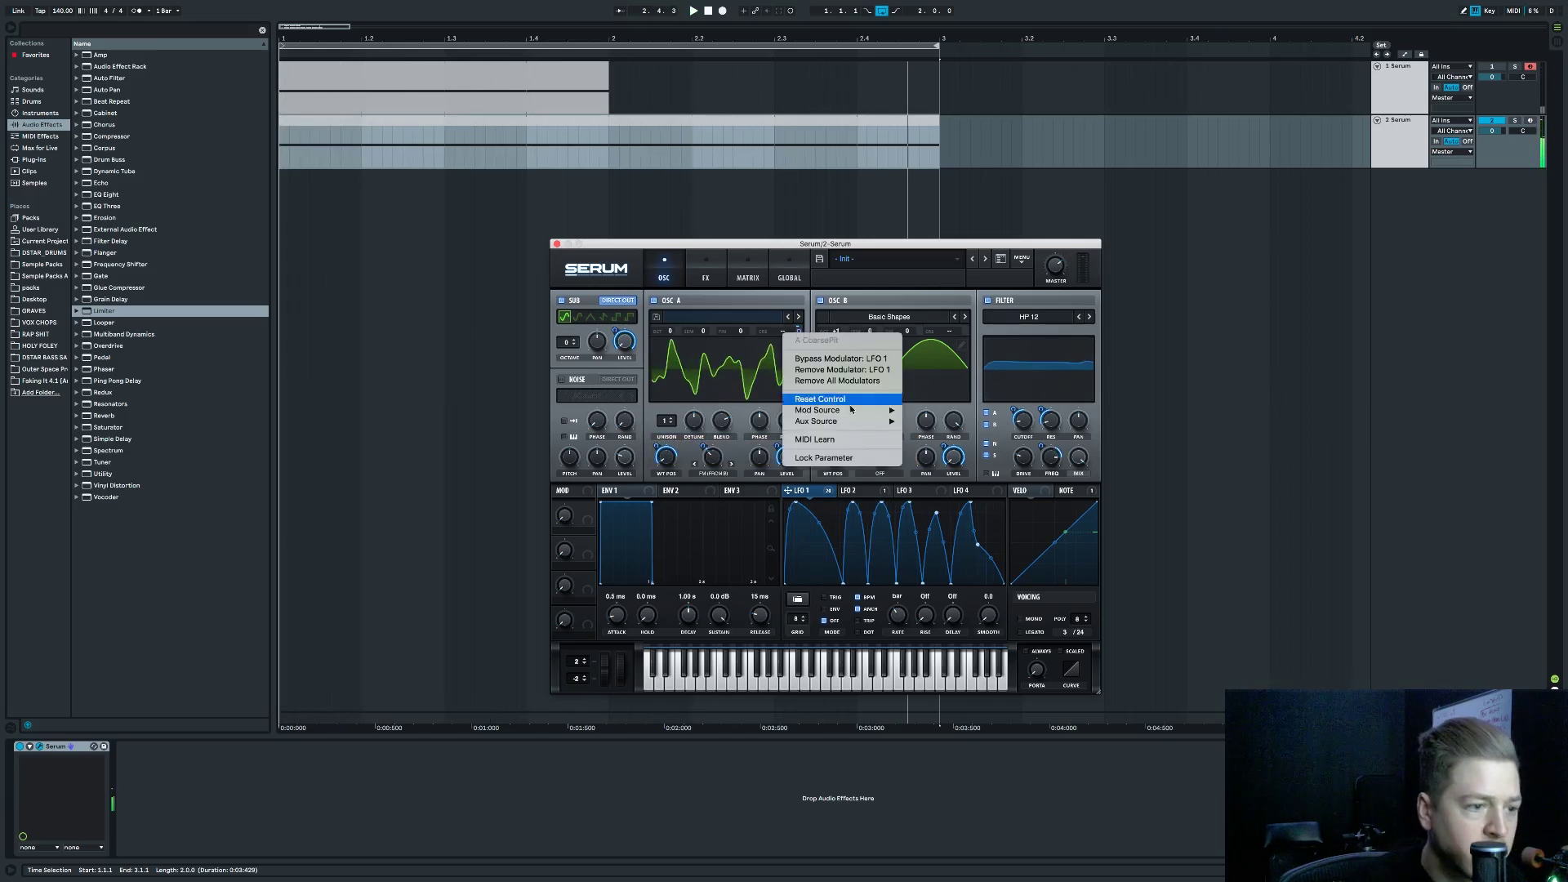
pyautogui.click(819, 380)
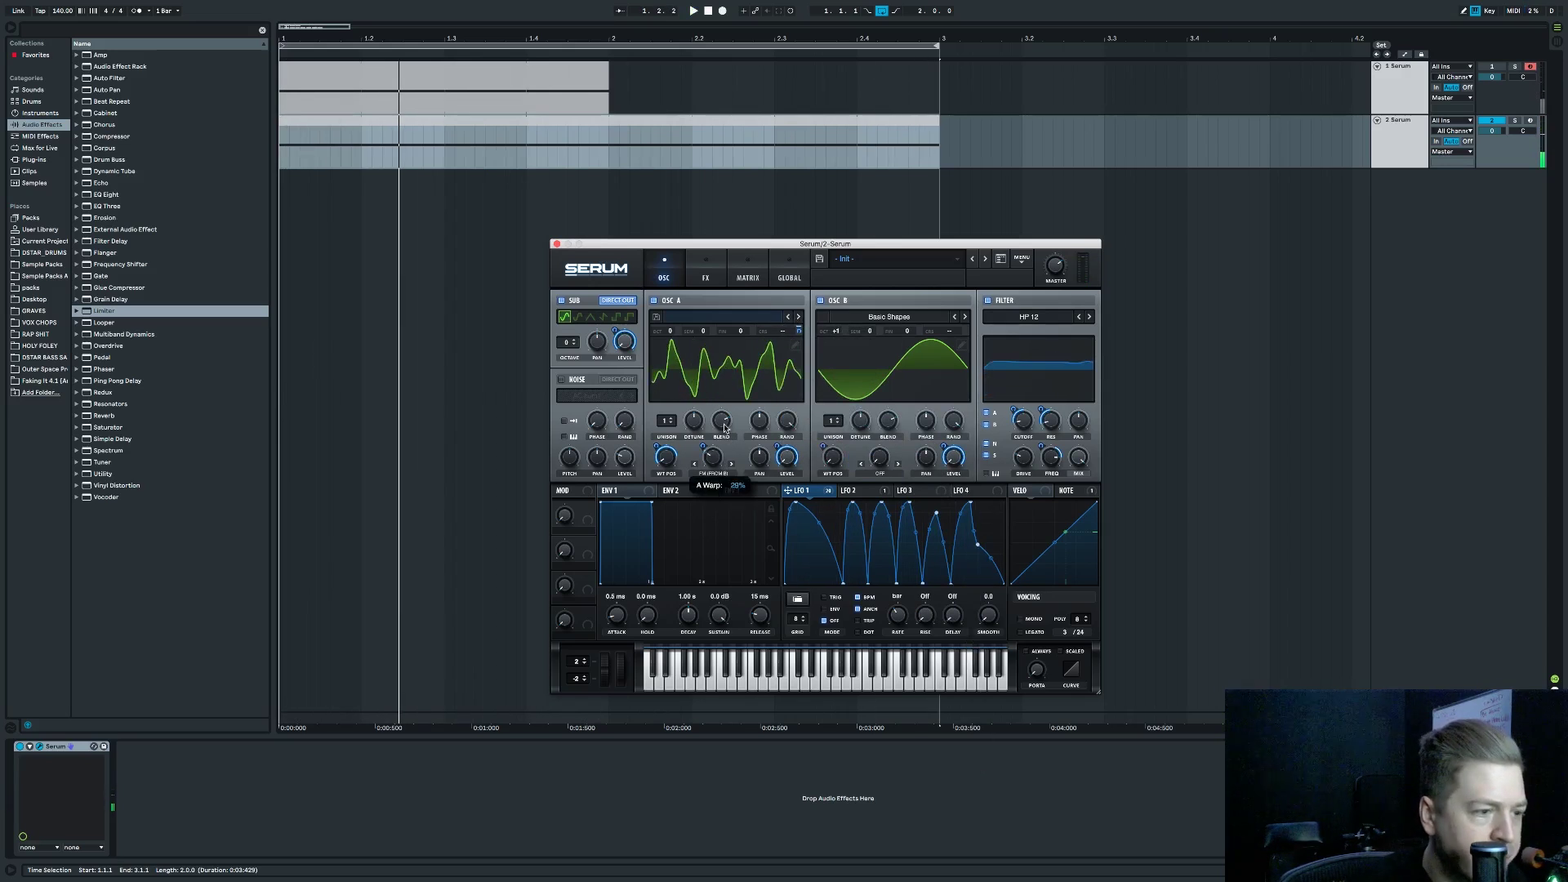
pyautogui.rightClick(792, 332)
pyautogui.click(838, 381)
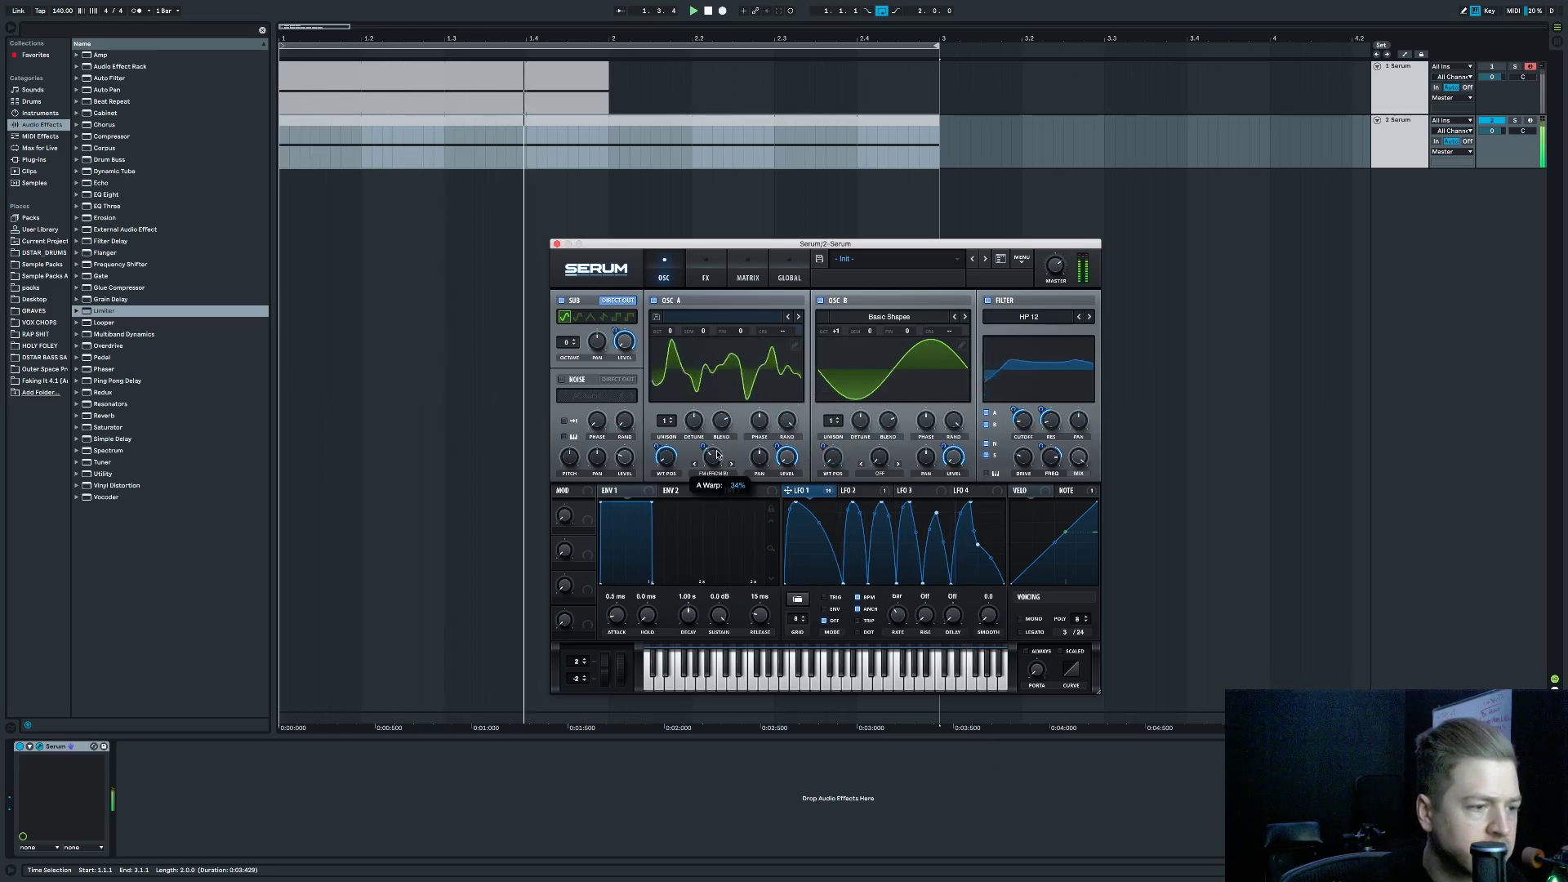
# Close the Serum window and set the second Serum track's monitoring to Off.
pyautogui.click(556, 244)
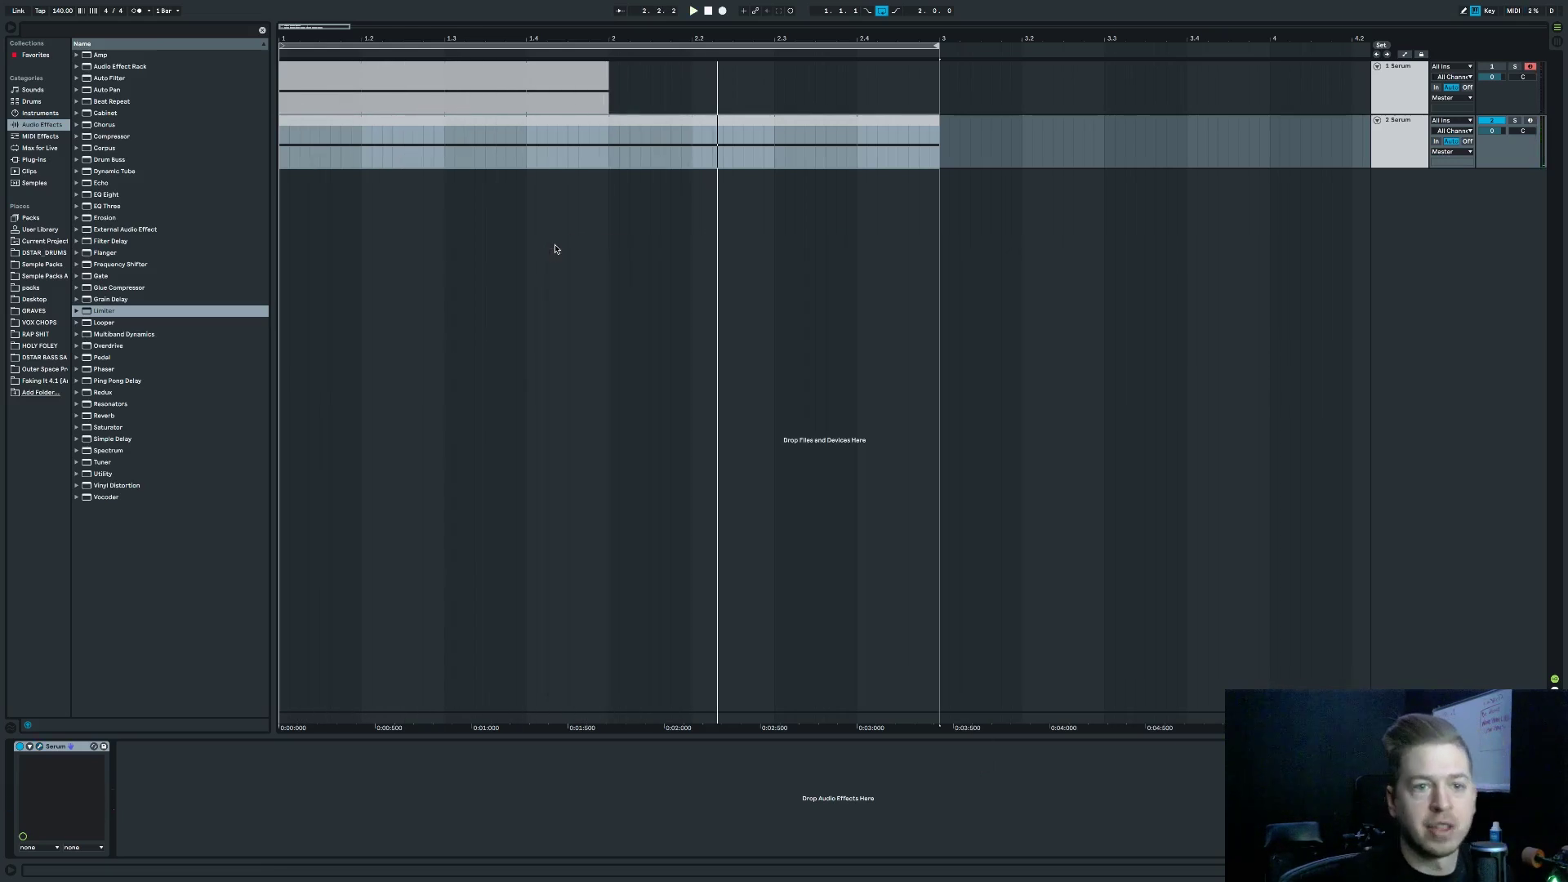
pyautogui.click(1437, 143)
pyautogui.click(1453, 143)
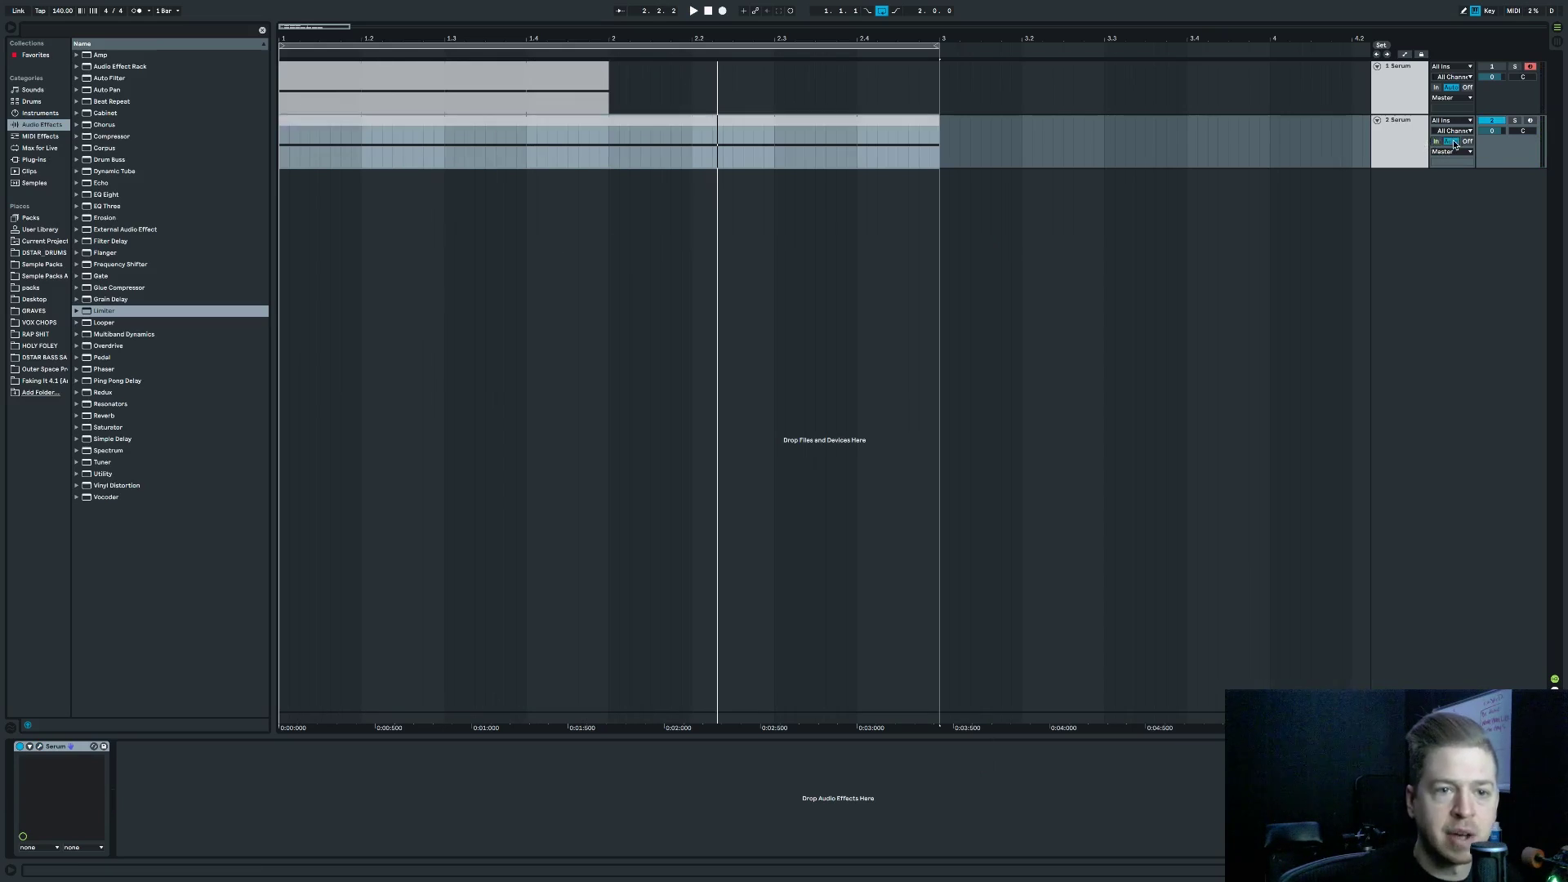
pyautogui.click(1463, 143)
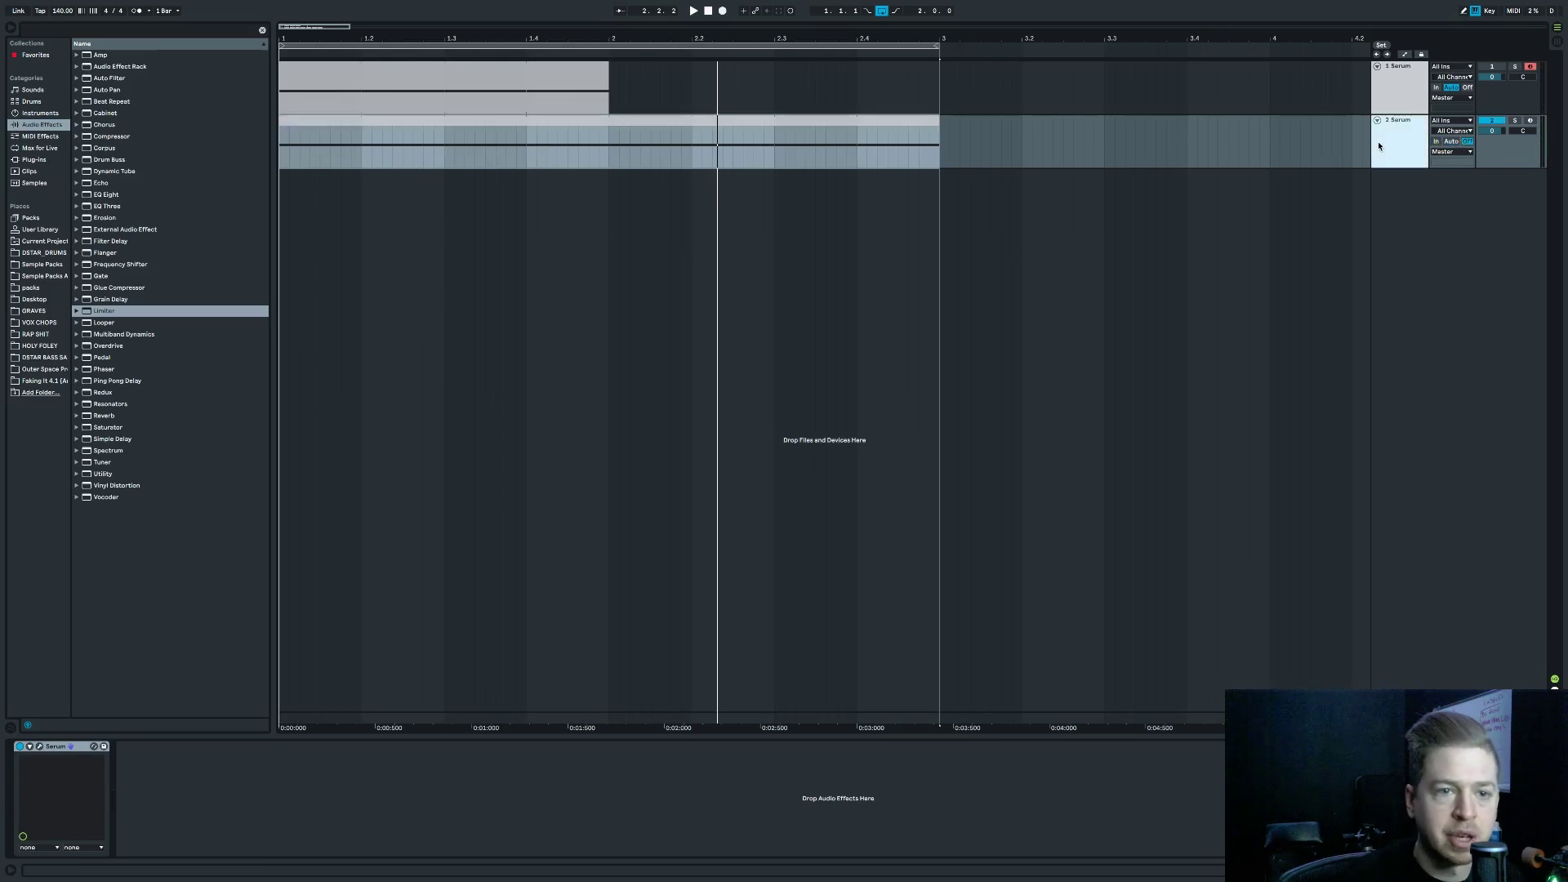
# Try an EQ Eight on the second Serum track and delete it.
pyautogui.click(95, 195)
pyautogui.doubleClick(94, 194)
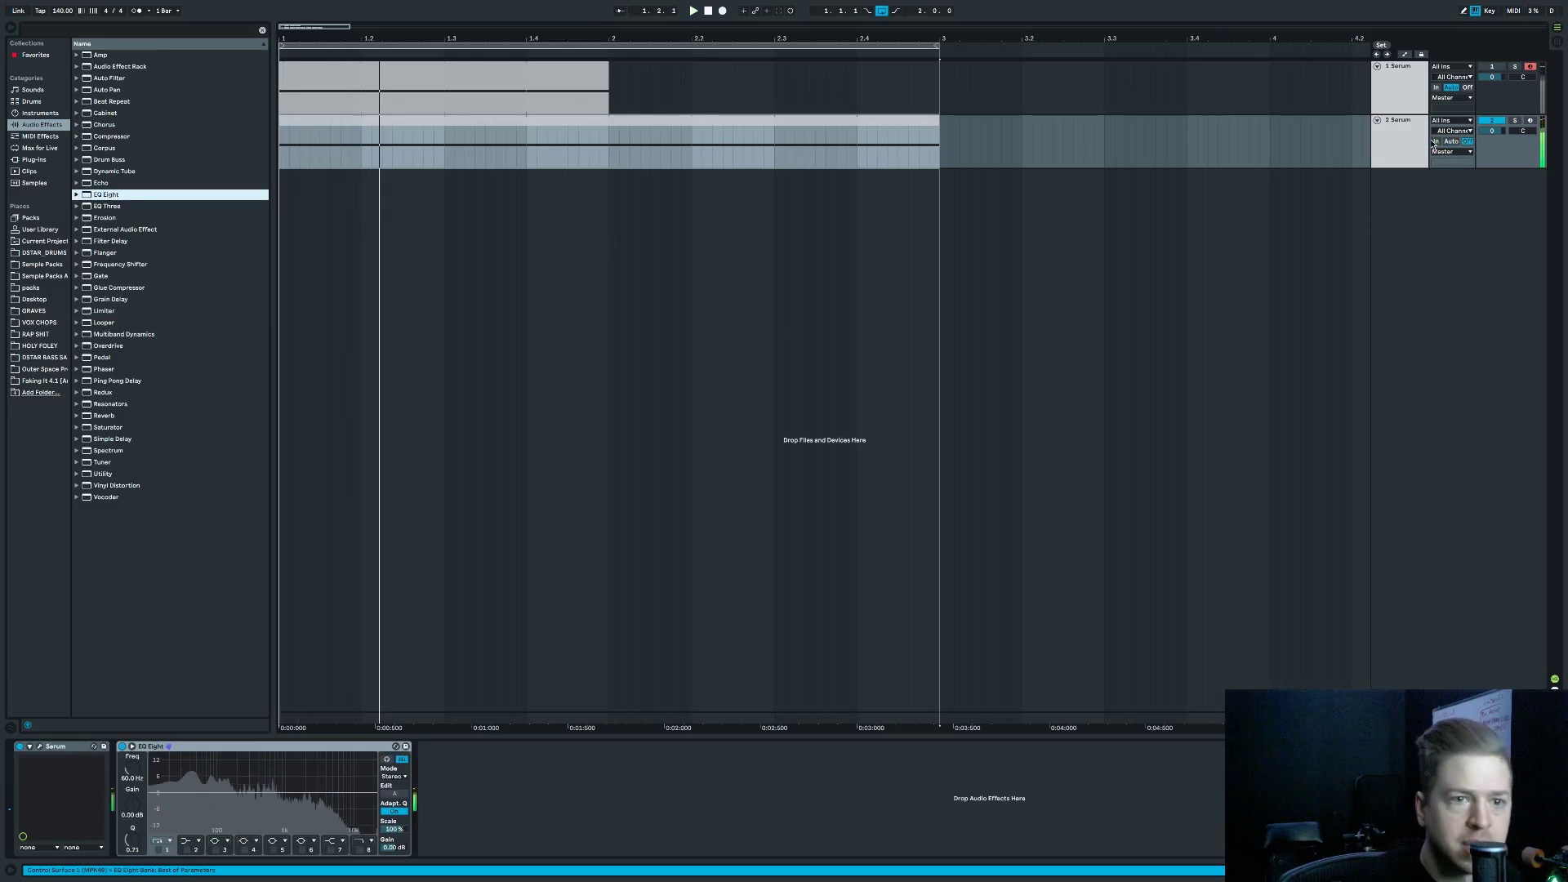
pyautogui.click(287, 763)
pyautogui.press('Delete')
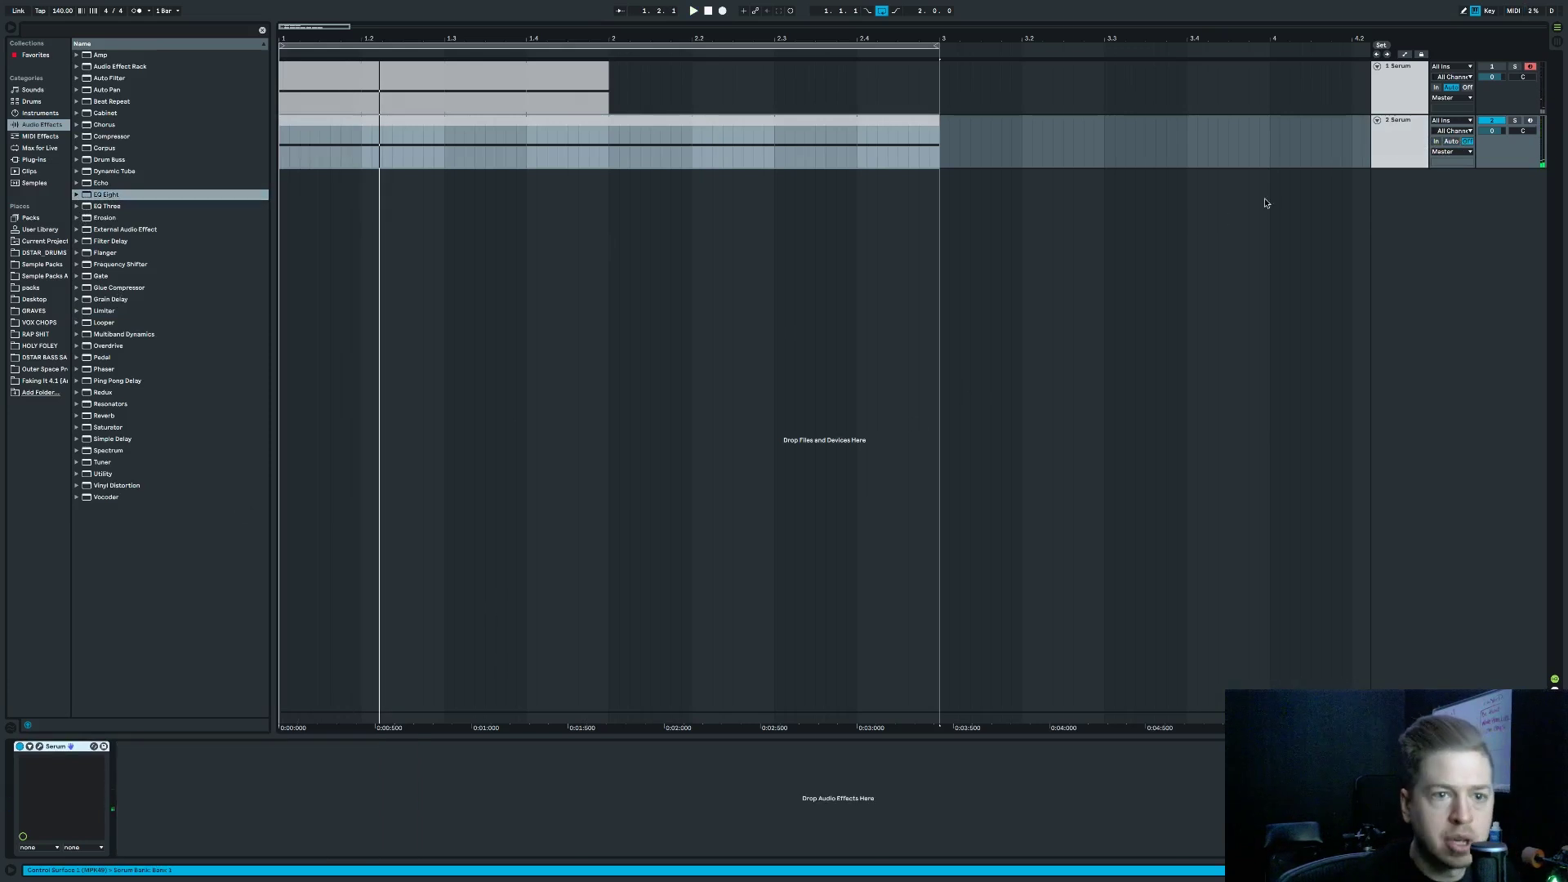
# Freeze the second Serum track and copy its frozen two-bar clip to the start of a new audio track.
pyautogui.click(1397, 133)
pyautogui.rightClick(1397, 133)
pyautogui.click(1409, 208)
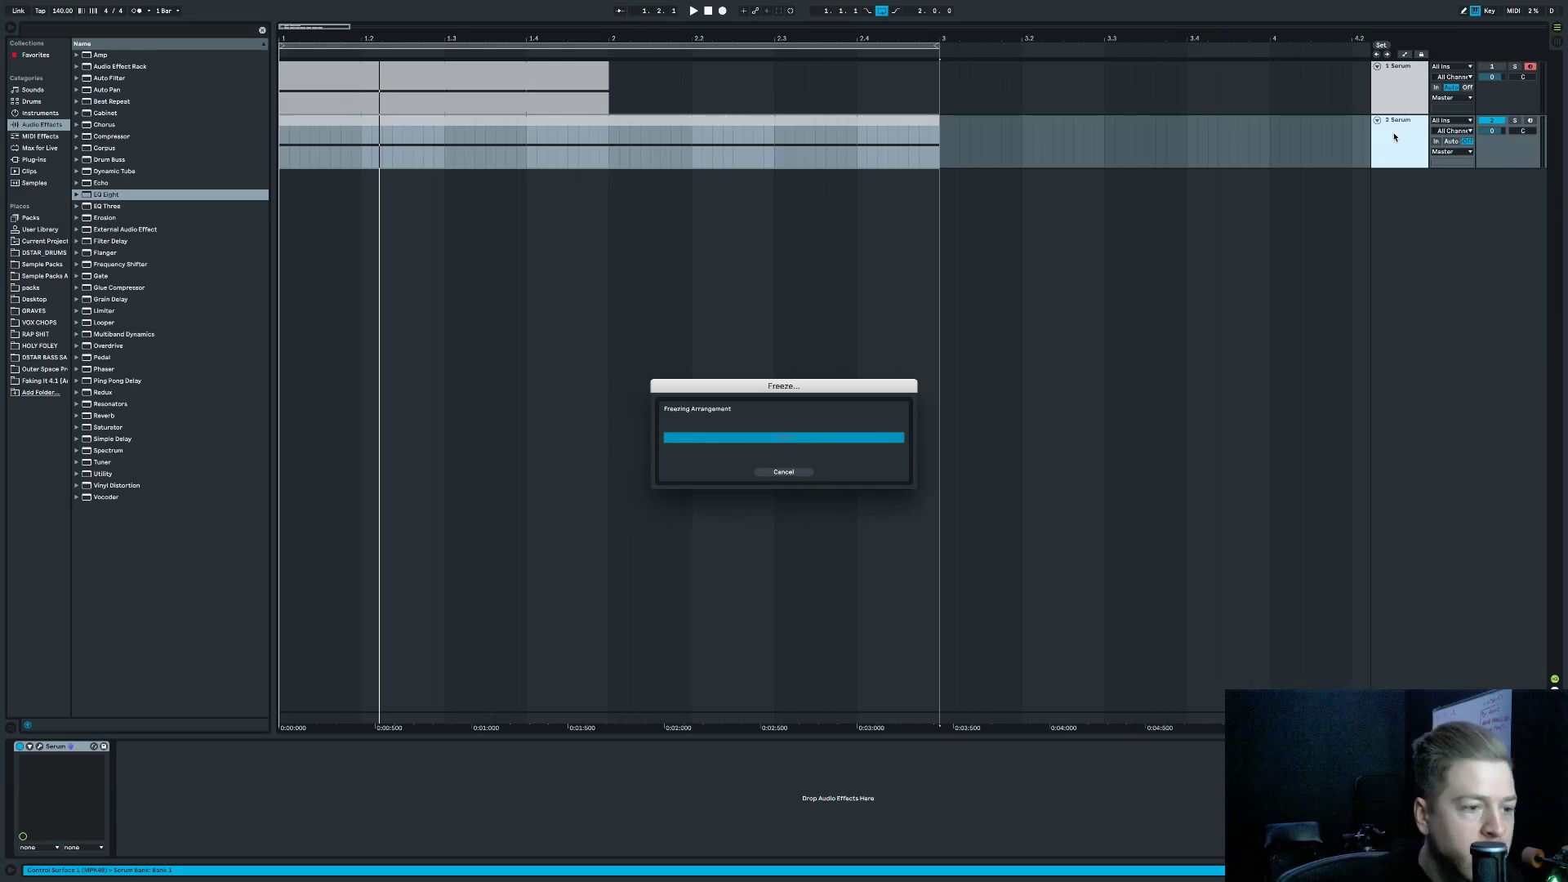
pyautogui.hotkey('ctrl', 't')
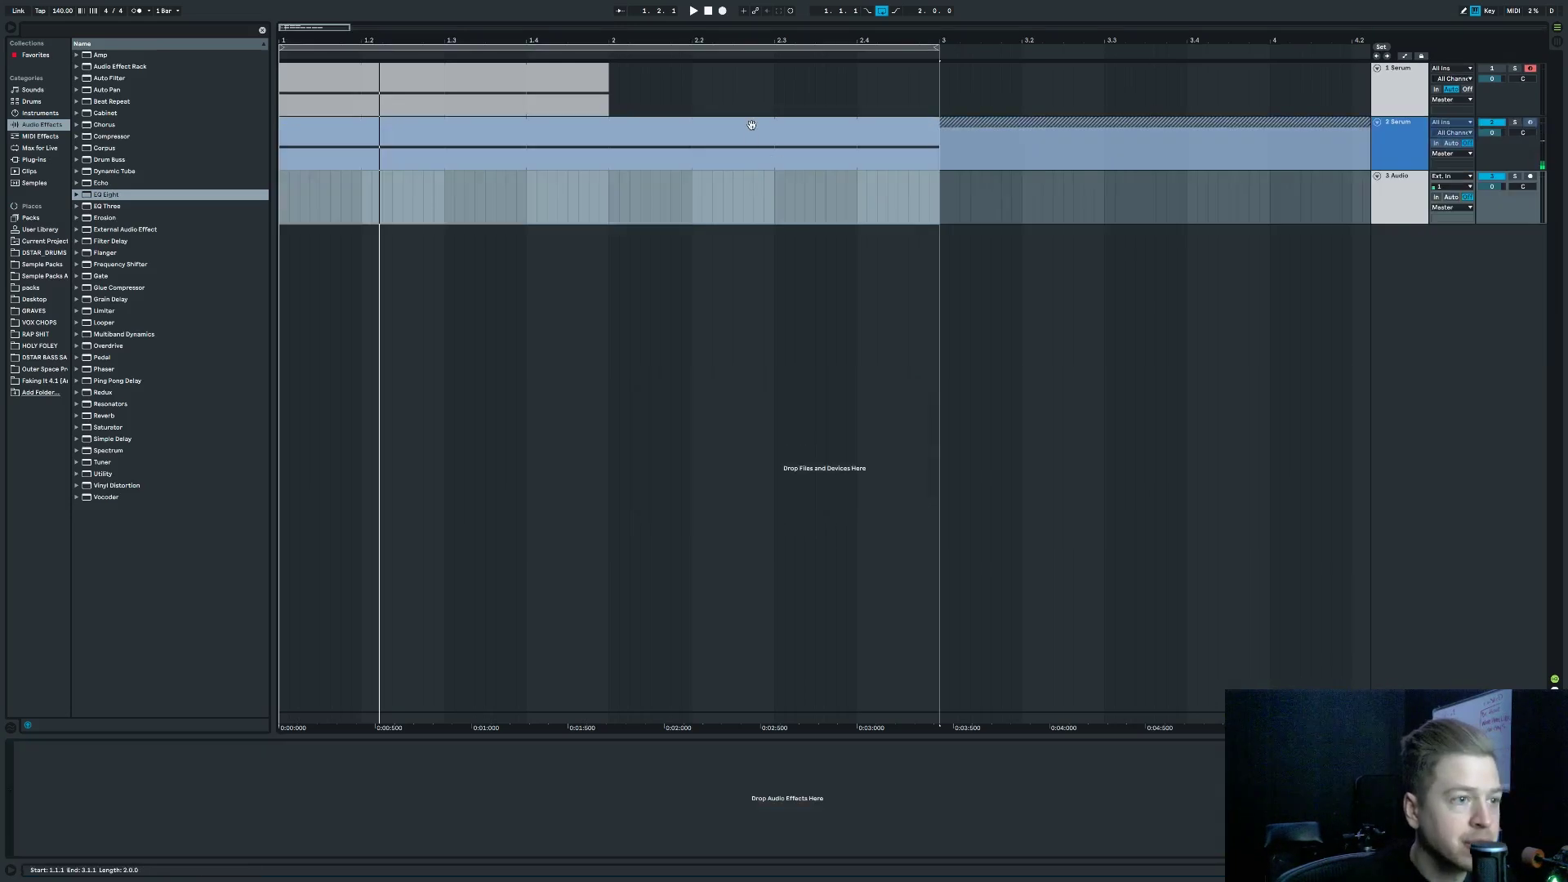
pyautogui.click(746, 126)
pyautogui.click(281, 193)
pyautogui.hotkey('ctrl', 'v')
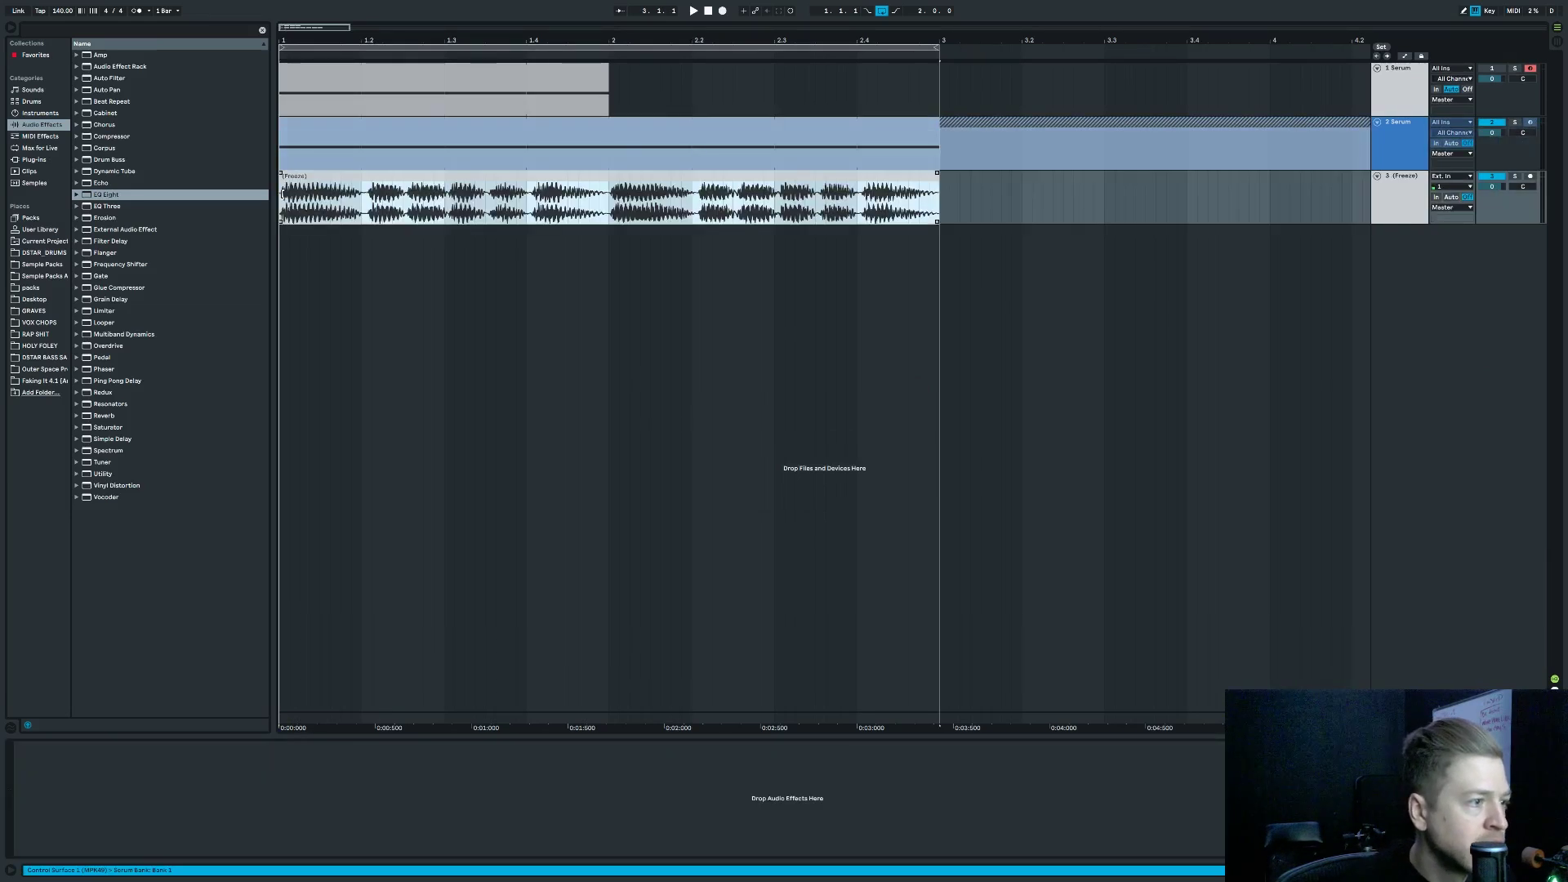
# Solo the new audio track and set the frozen clip's warp mode to Complex.
pyautogui.click(1512, 176)
pyautogui.click(349, 183)
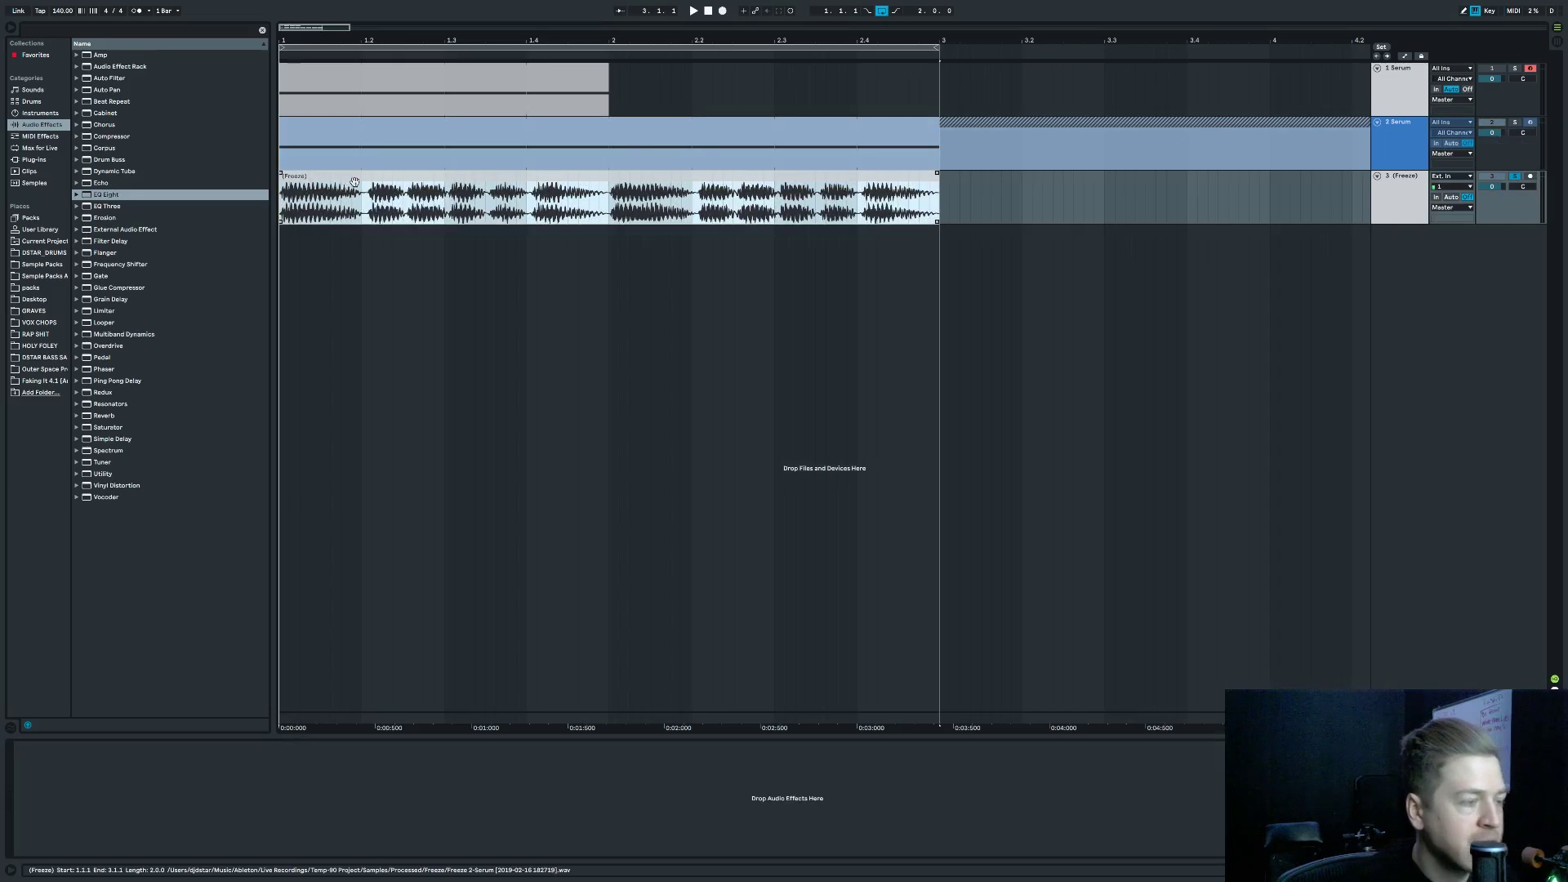
pyautogui.hotkey('shift', 'Tab')
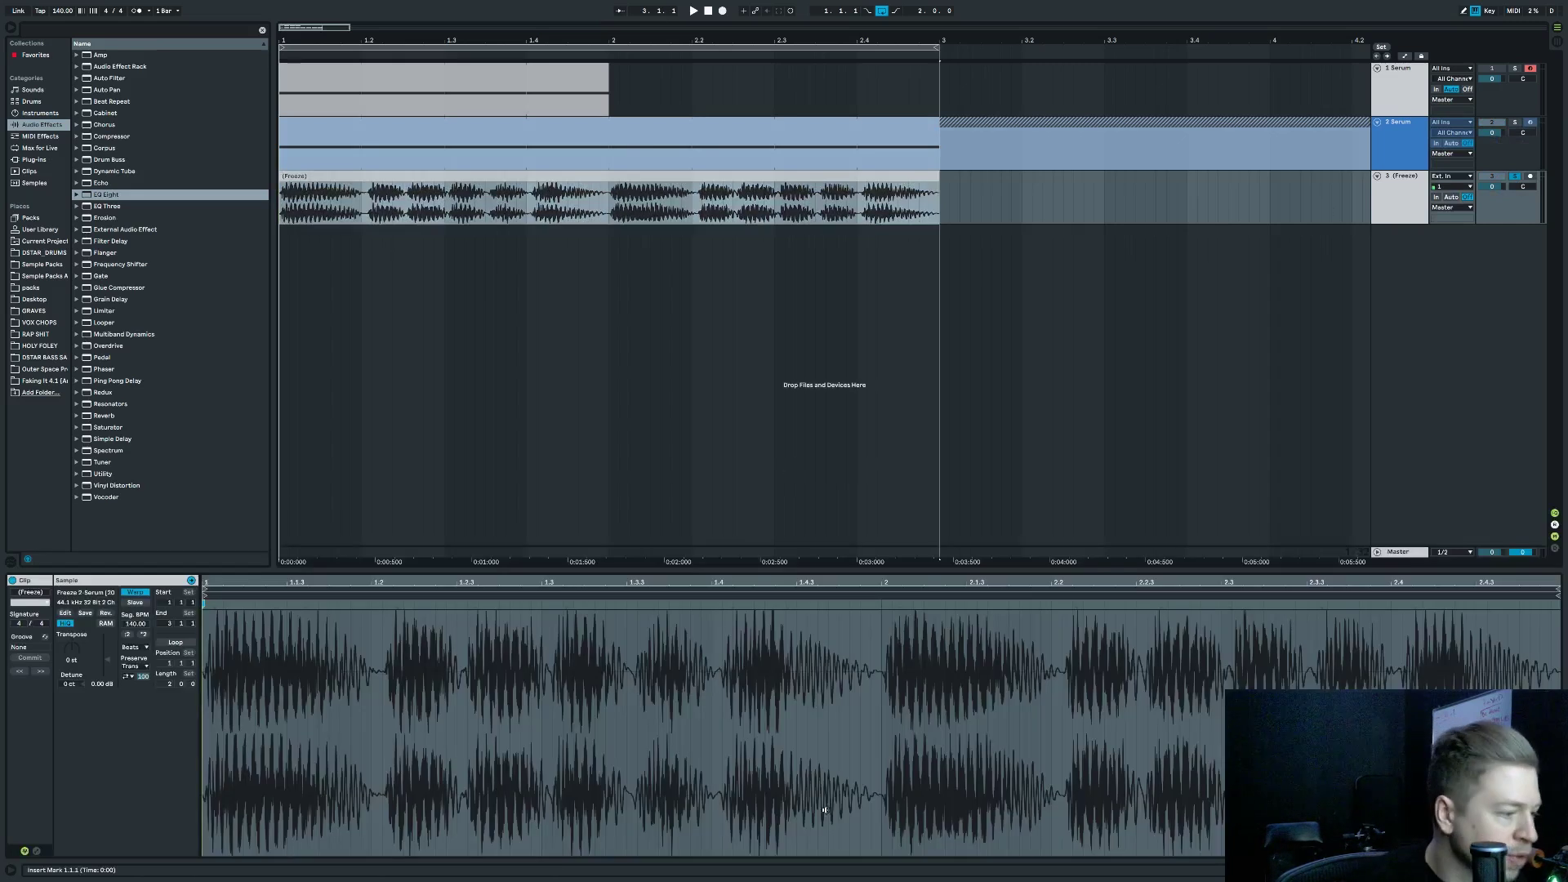
pyautogui.click(135, 647)
pyautogui.click(140, 692)
# Place and nudge warp markers at the note starts across the clip's first bar and at the start of bar 2.
pyautogui.moveTo(393, 611)
pyautogui.mouseDown()
pyautogui.moveTo(372, 611)
pyautogui.moveTo(542, 619)
pyautogui.mouseUp()
pyautogui.doubleClick(544, 618)
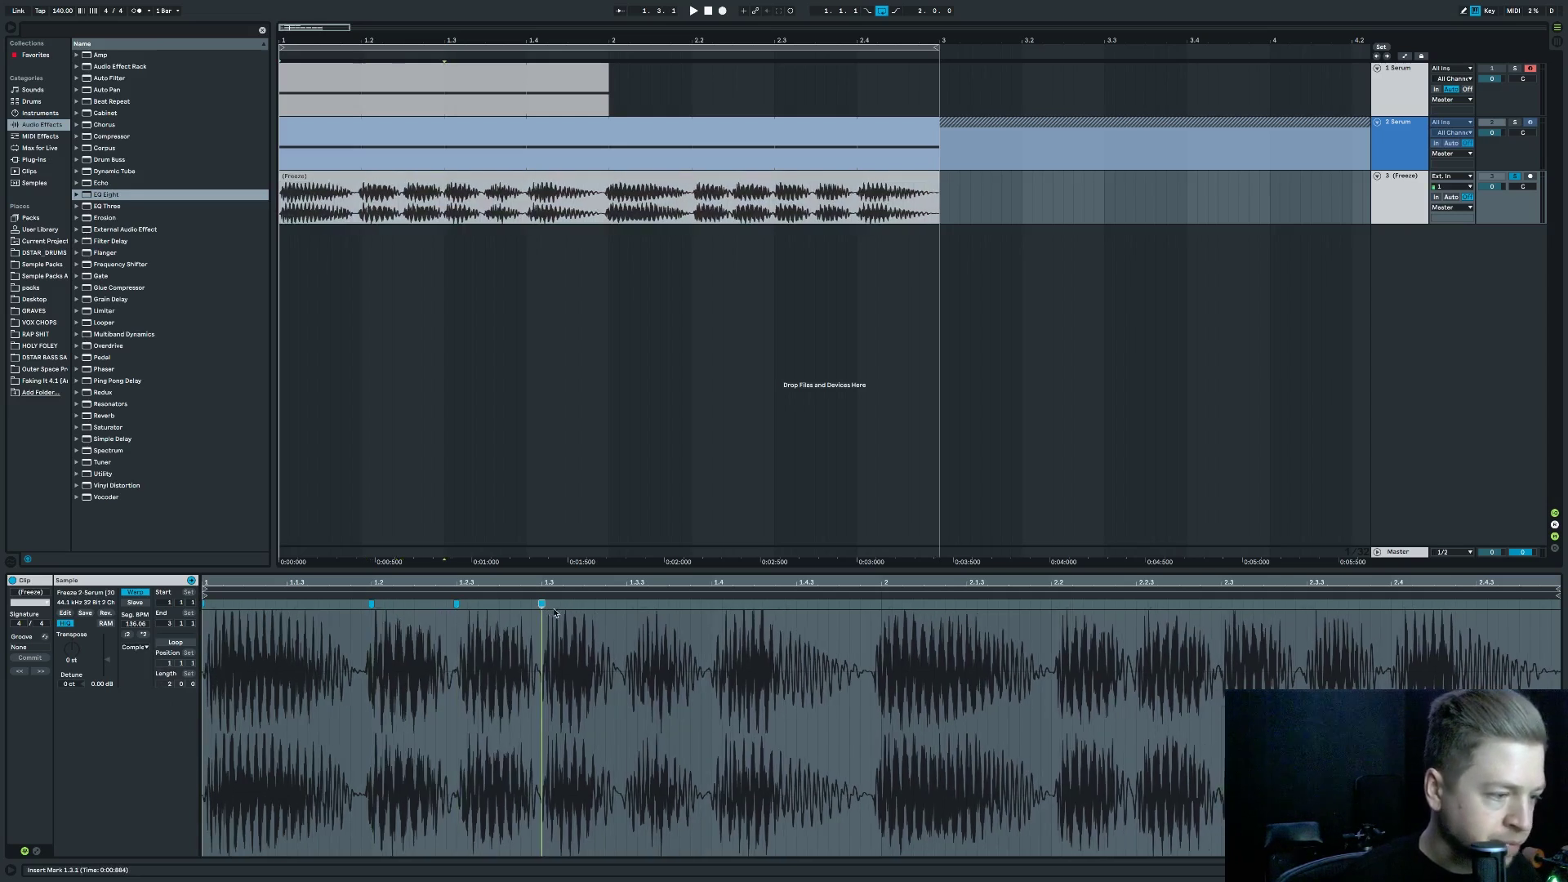
pyautogui.click(711, 629)
pyautogui.doubleClick(711, 629)
pyautogui.doubleClick(881, 618)
pyautogui.moveTo(881, 605); pyautogui.dragTo(891, 606)
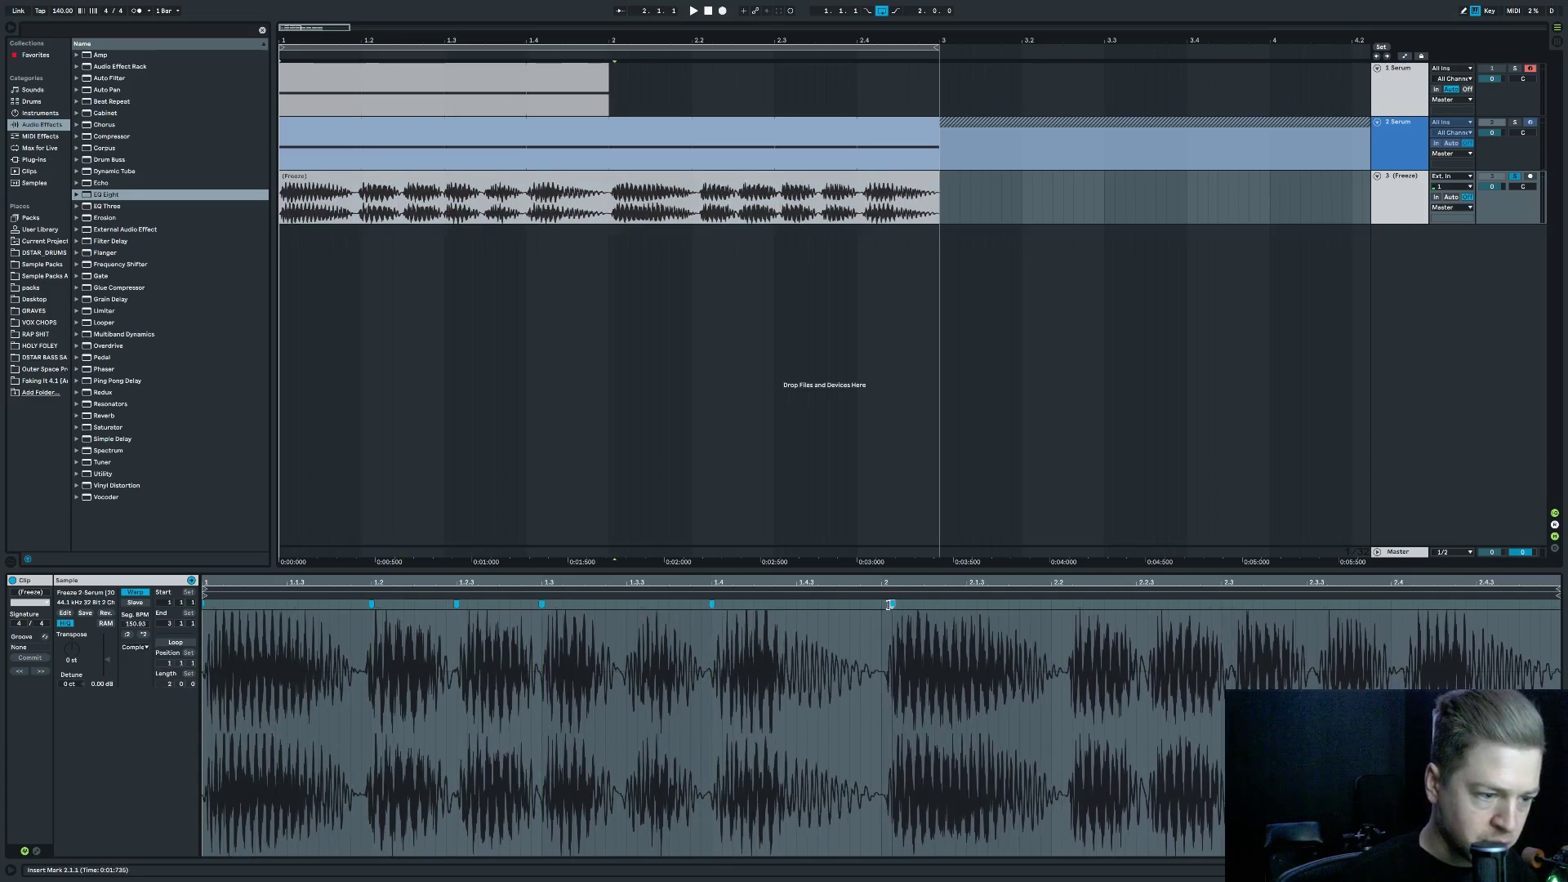
# Add warp markers at the note starts from beat 2.2 to beat 2.4 and pull late hits onto the grid.
pyautogui.click(1072, 610)
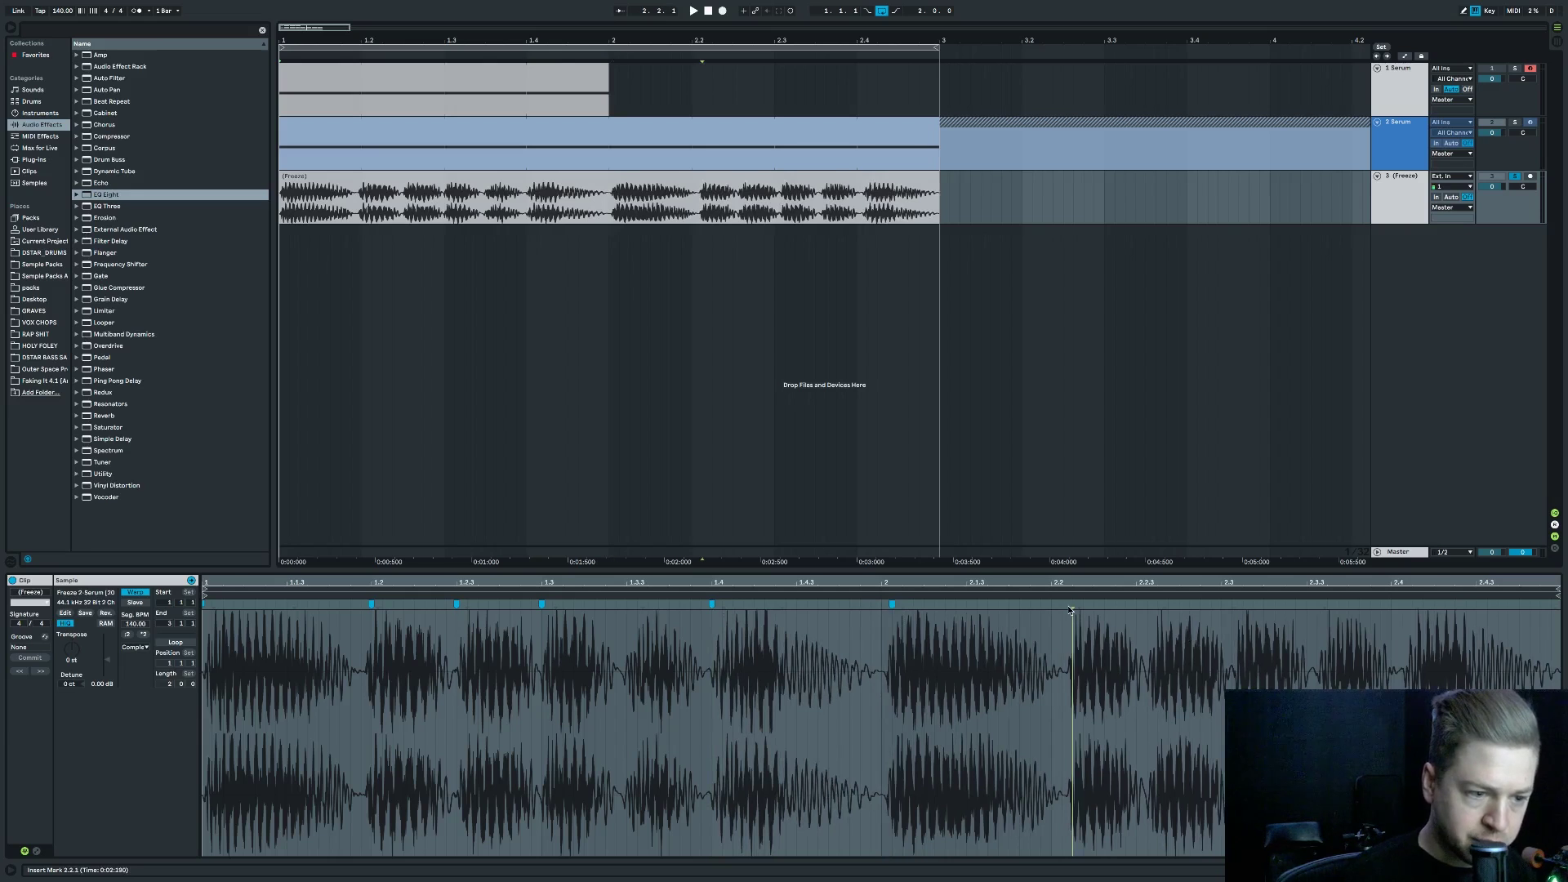
pyautogui.moveTo(1074, 606); pyautogui.dragTo(1053, 606)
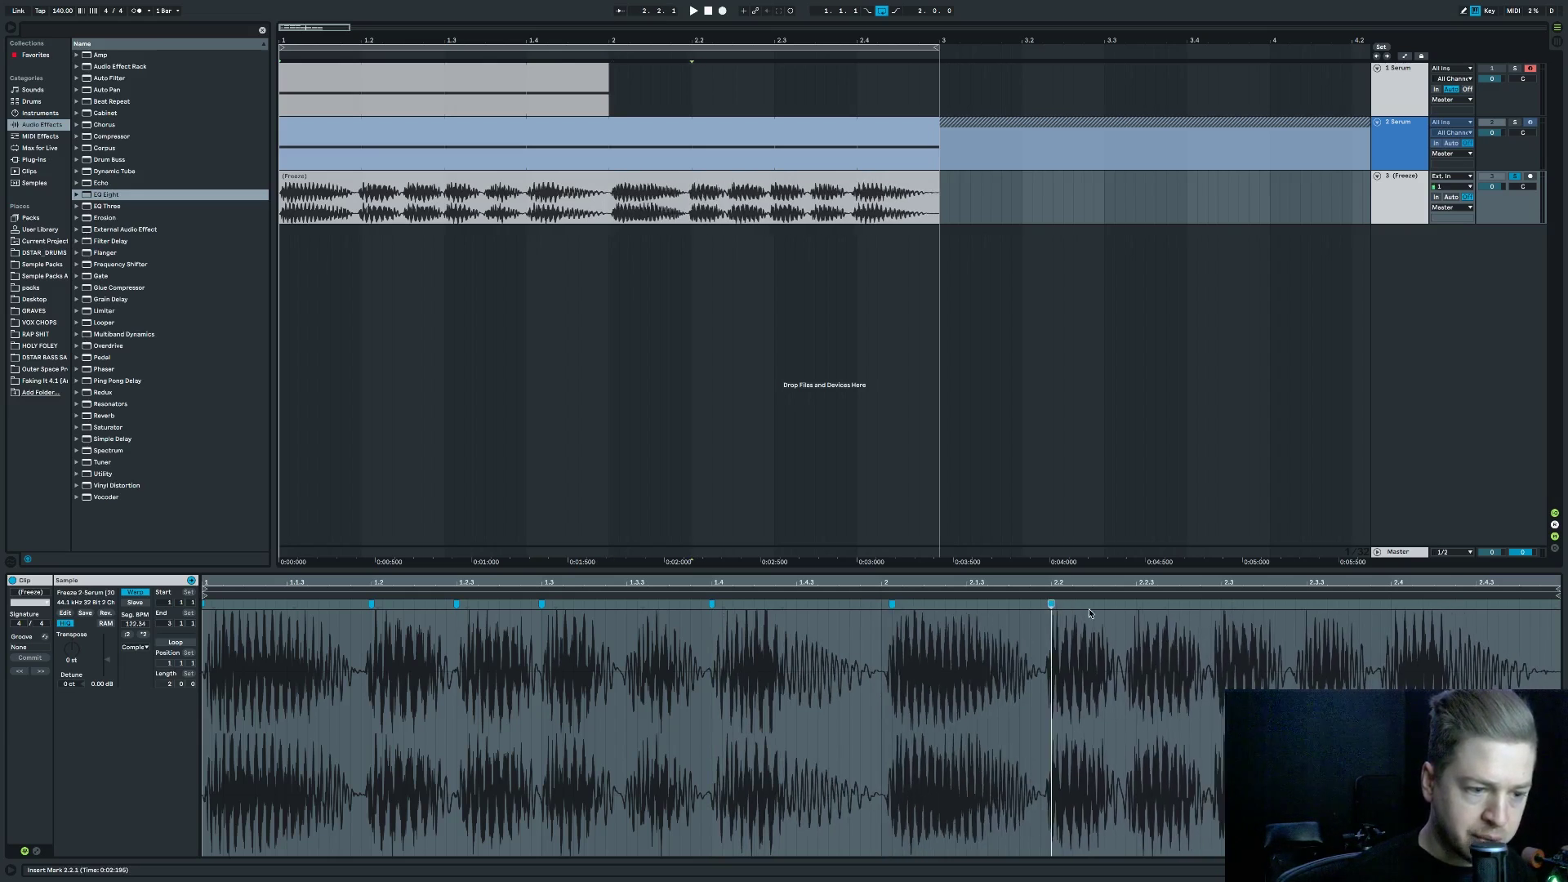
pyautogui.click(1128, 623)
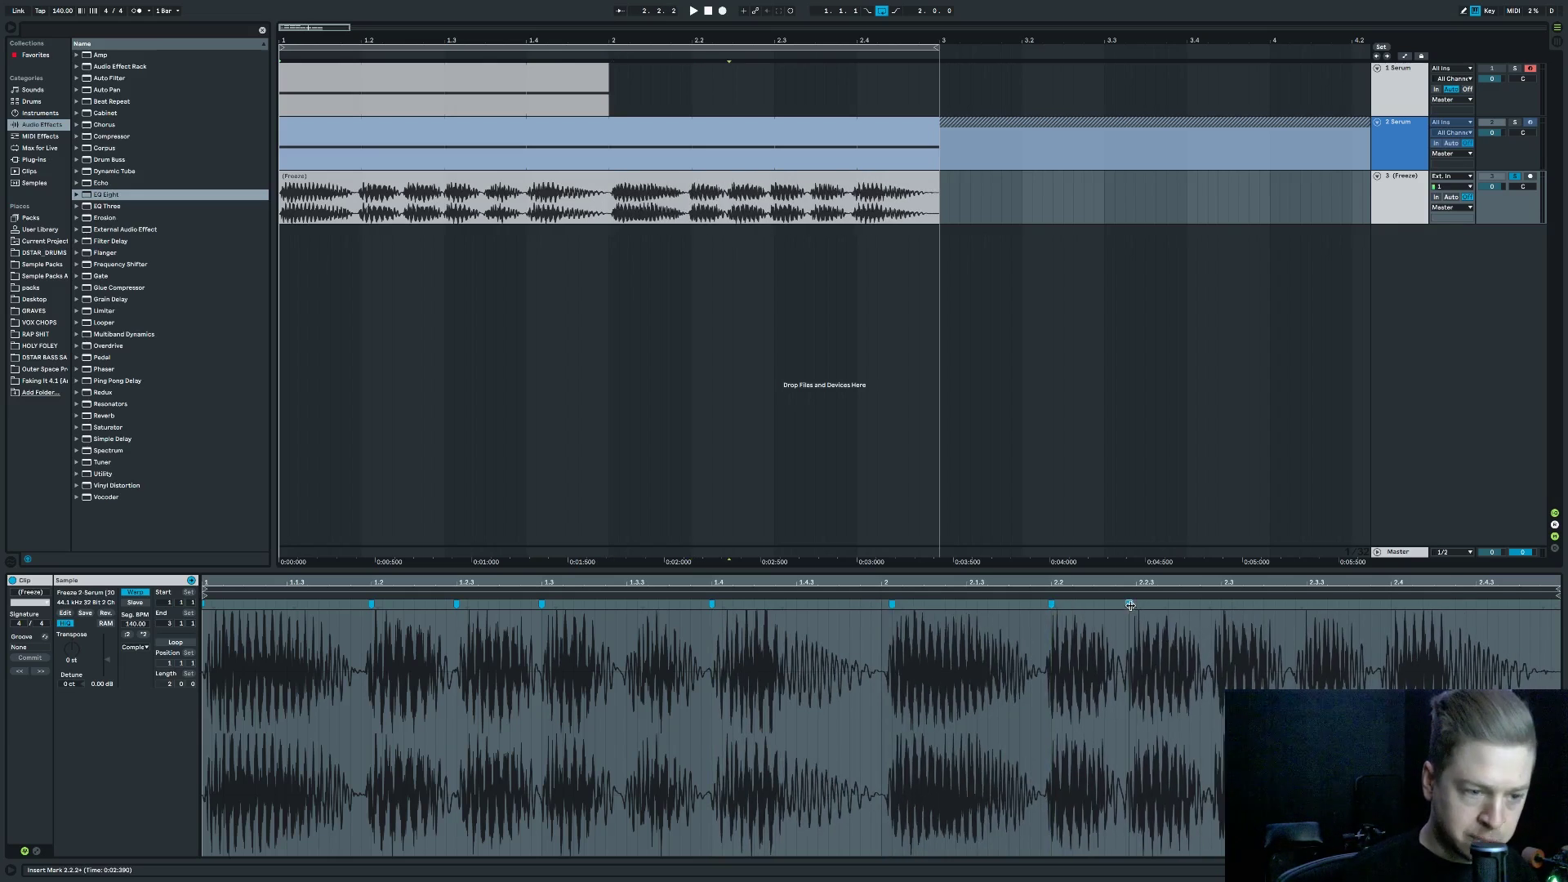
pyautogui.moveTo(1129, 606); pyautogui.dragTo(1136, 606)
pyautogui.doubleClick(1217, 629)
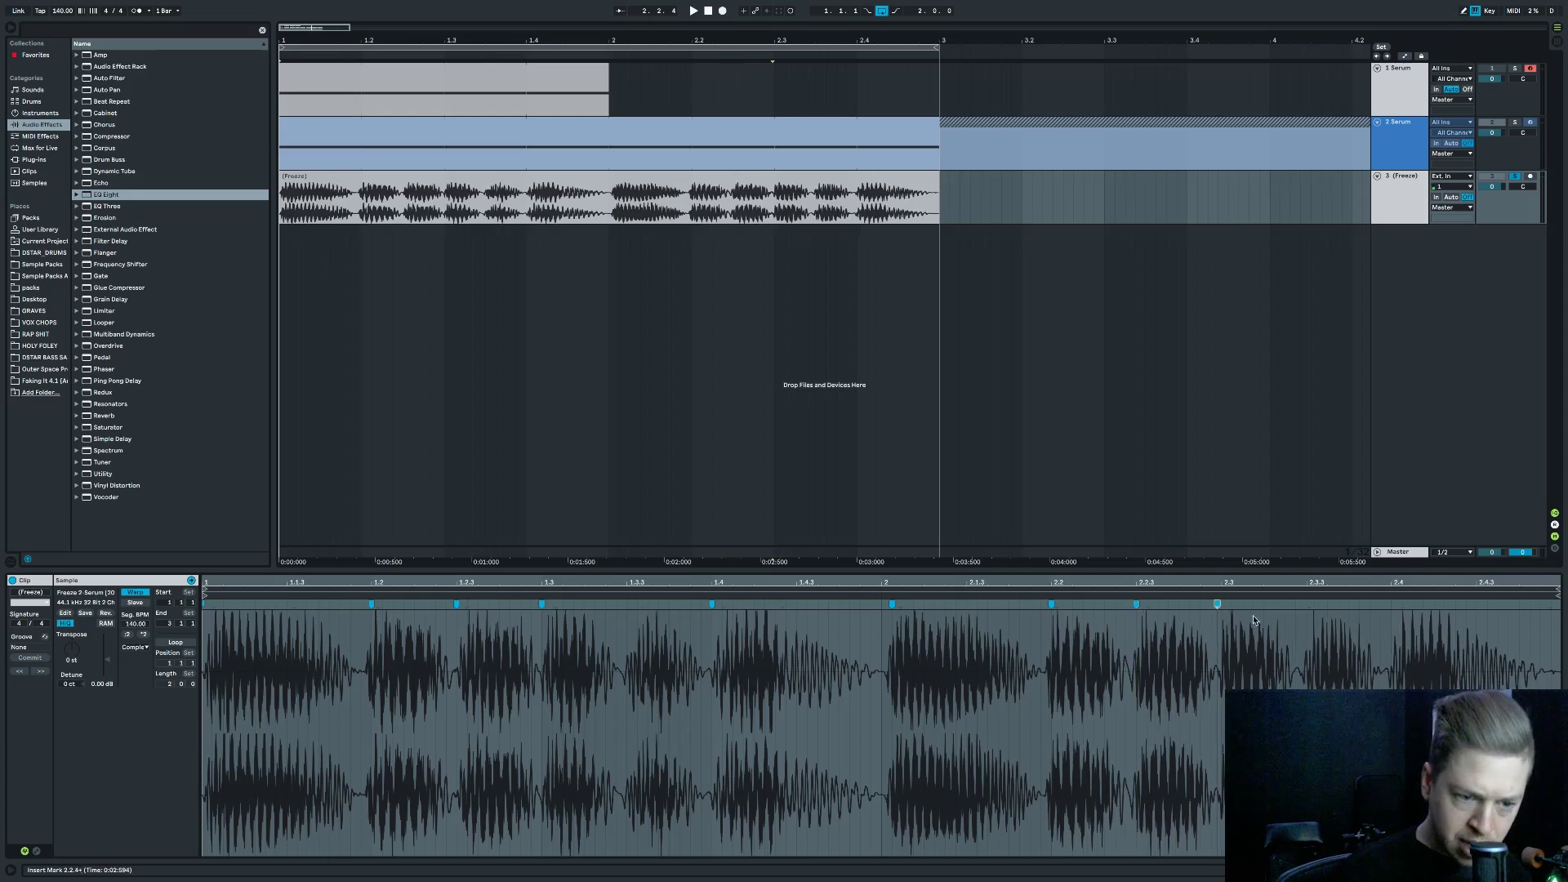
pyautogui.doubleClick(1307, 669)
pyautogui.moveTo(1311, 609); pyautogui.dragTo(1395, 604)
pyautogui.doubleClick(1392, 668)
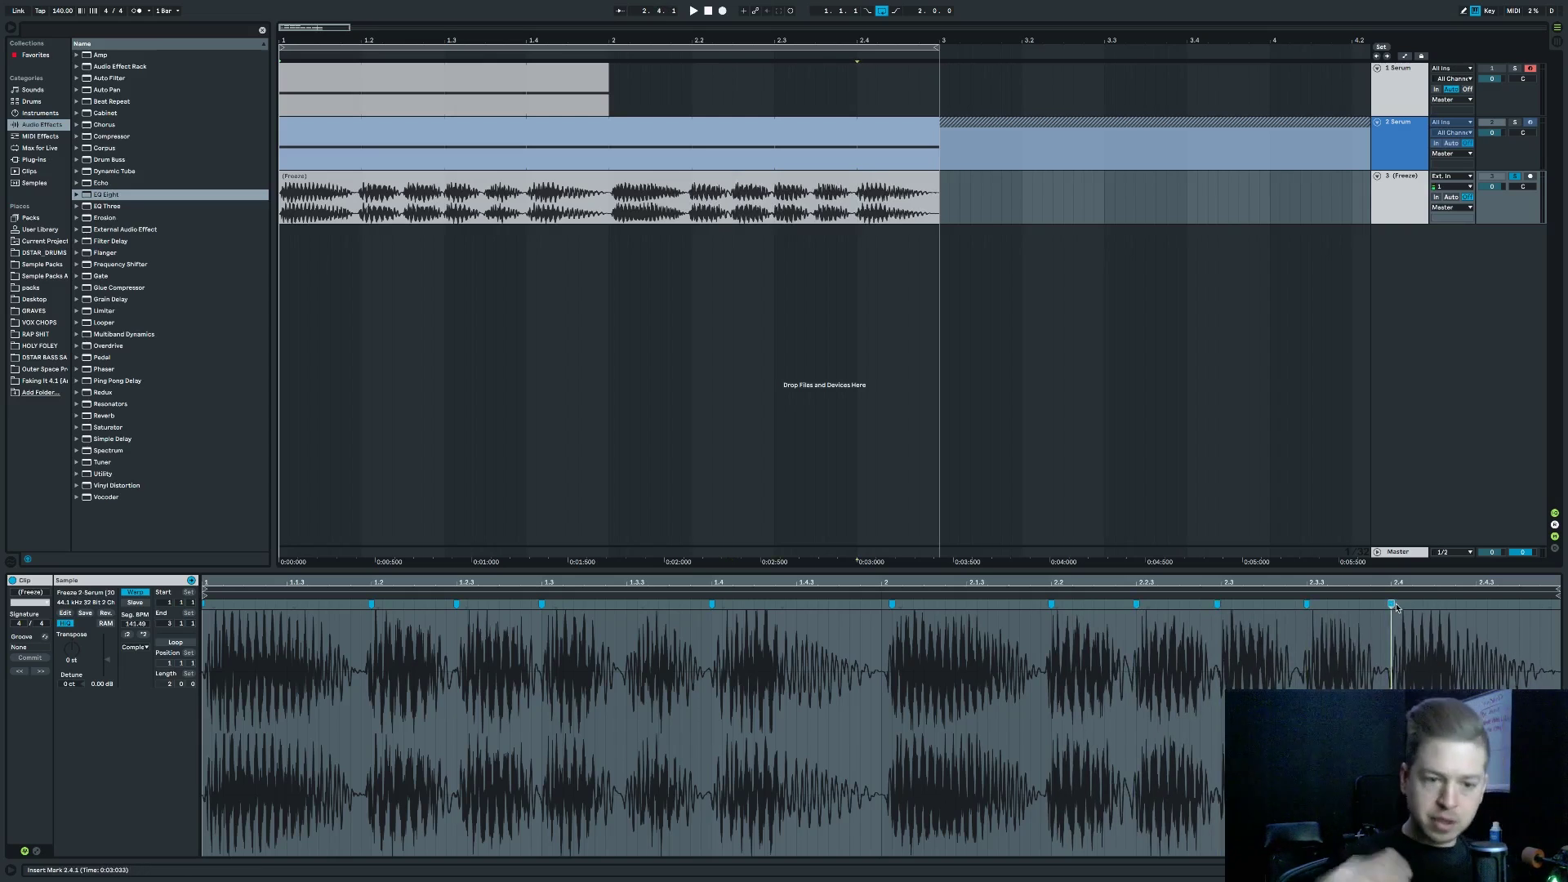
# Add EQ Eight to the new audio track that holds the warped frozen clip.
pyautogui.click(341, 172)
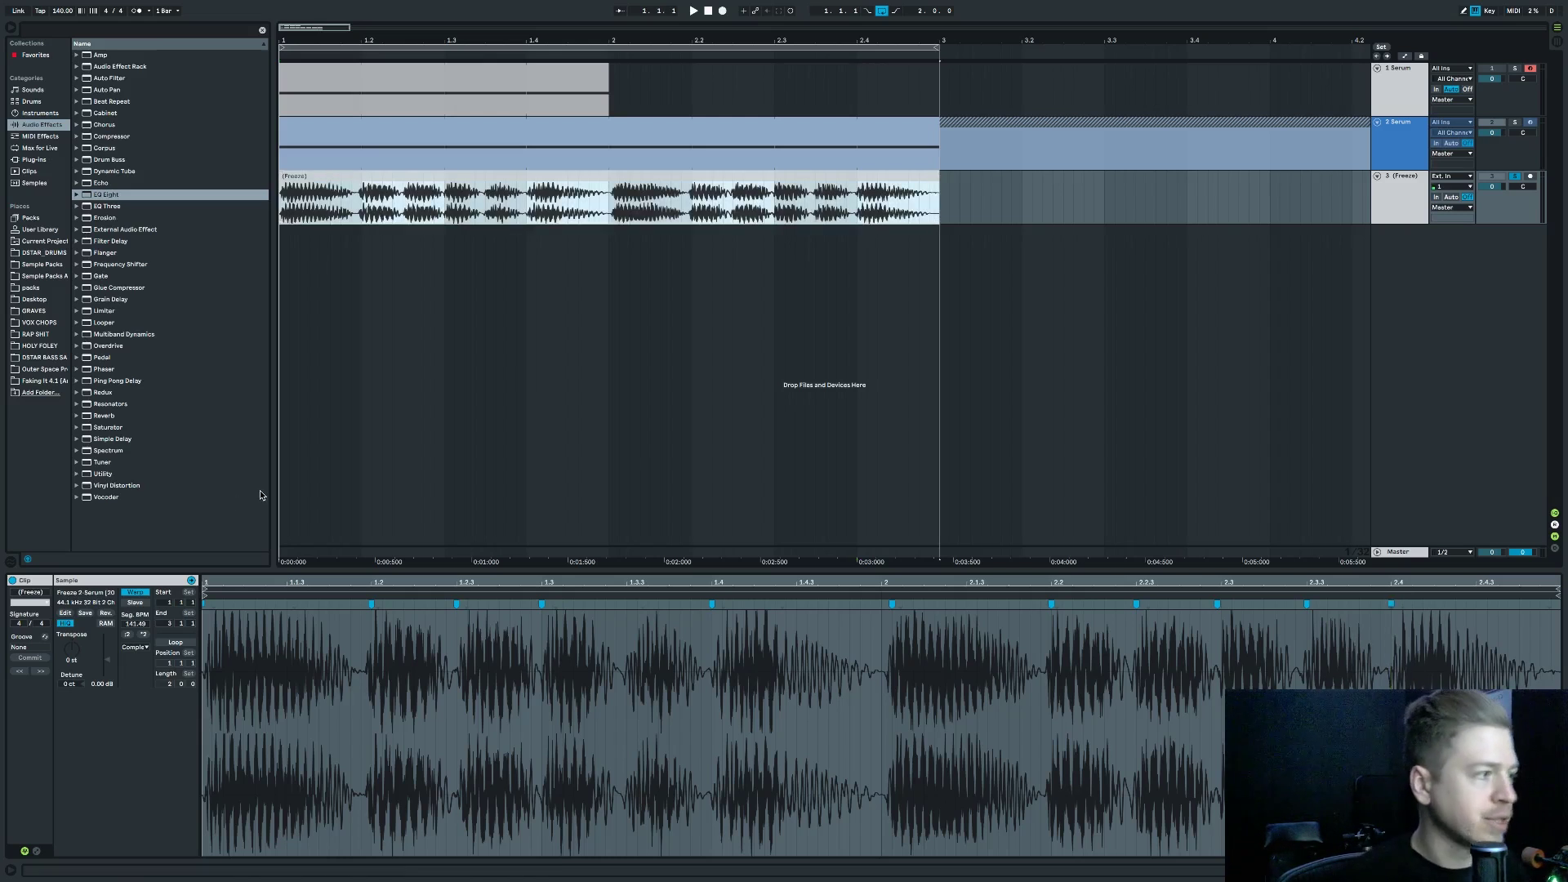
pyautogui.click(124, 193)
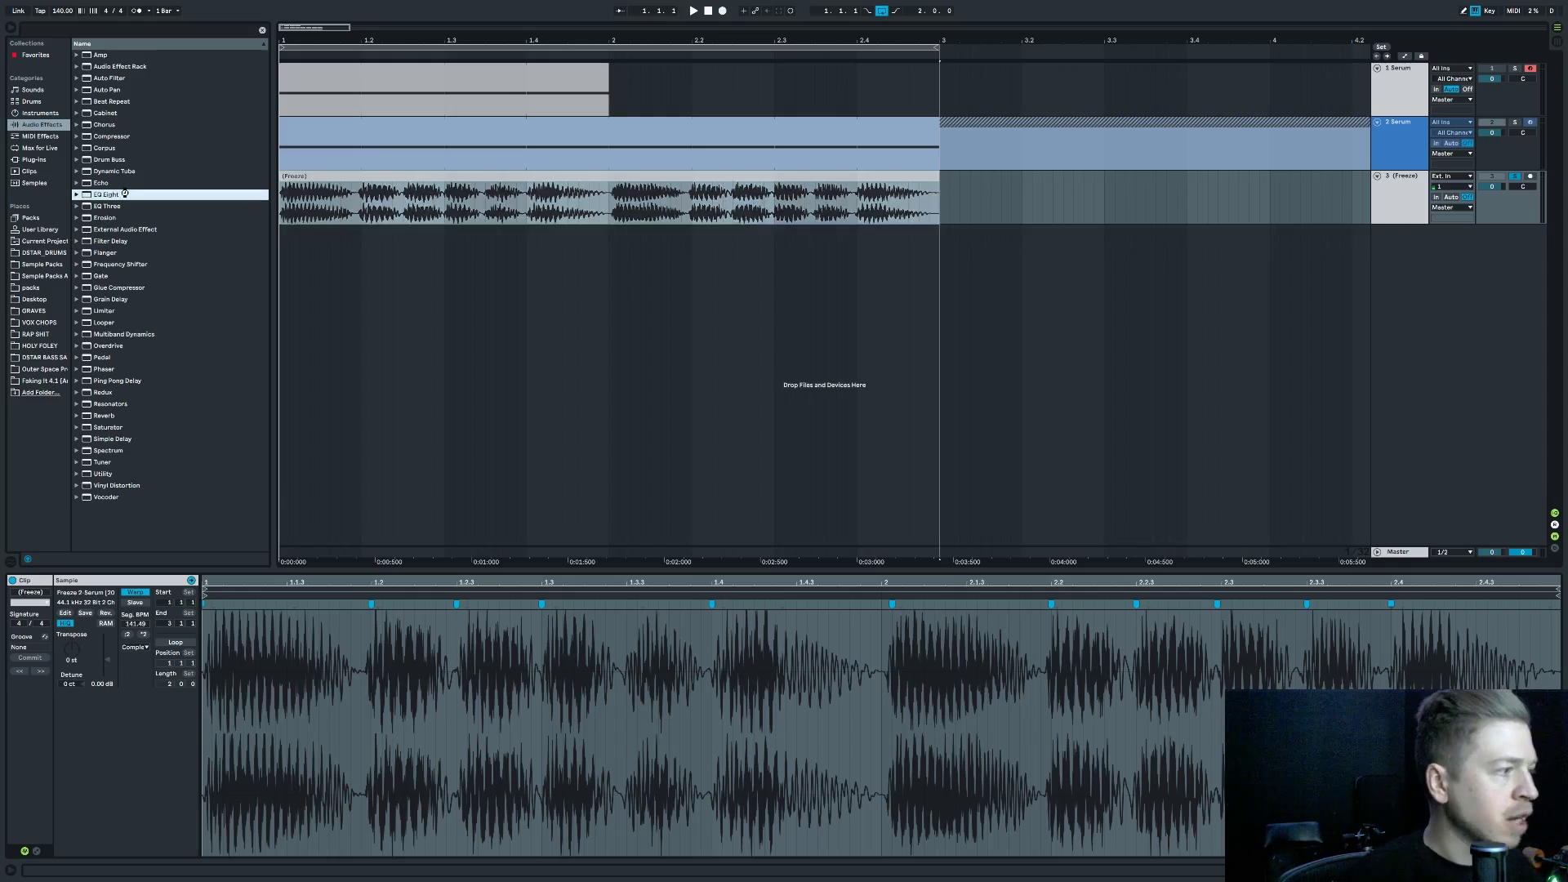
pyautogui.doubleClick(124, 194)
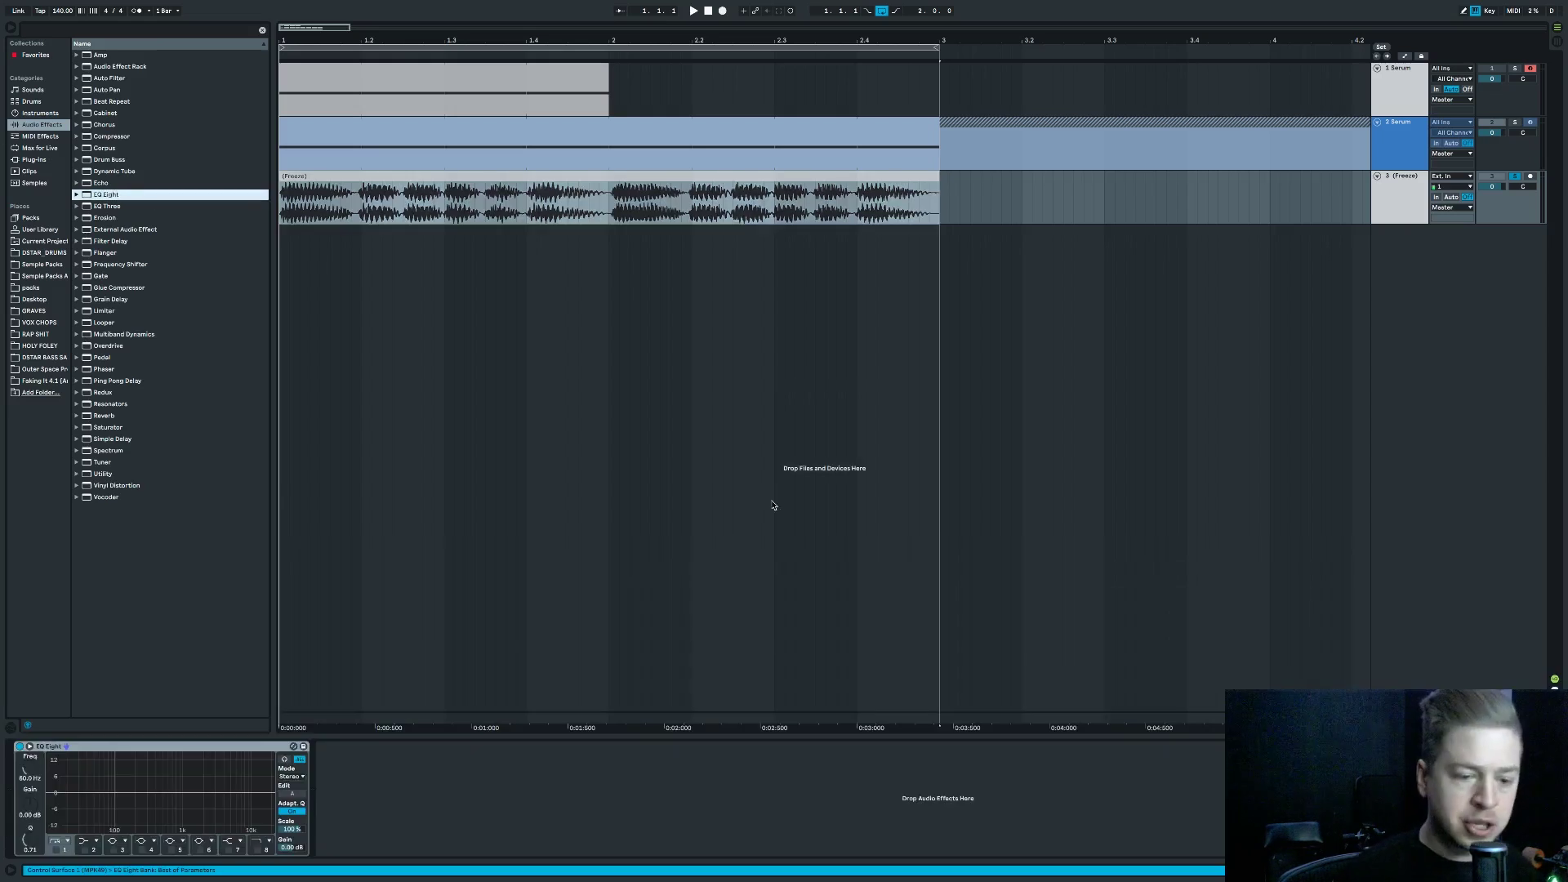
# Turn on EQ Eight's audition mode and enable band 6, sweeping it to a narrow cut of about 7.5 dB at 484 Hz.
pyautogui.click(285, 760)
pyautogui.click(201, 850)
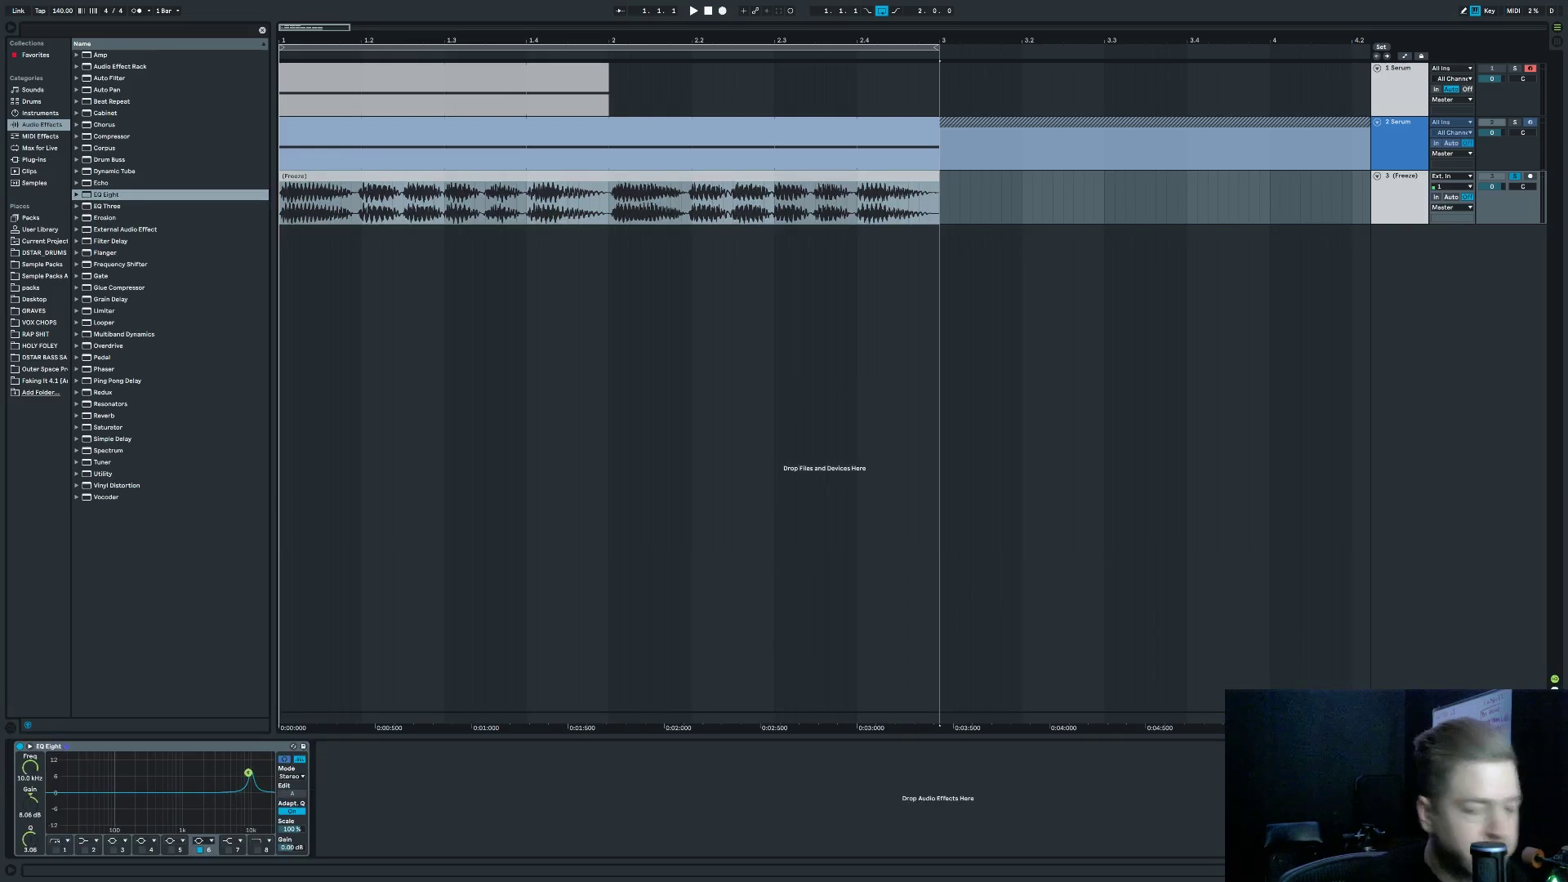
pyautogui.press('XF86AudioLowerVolume')
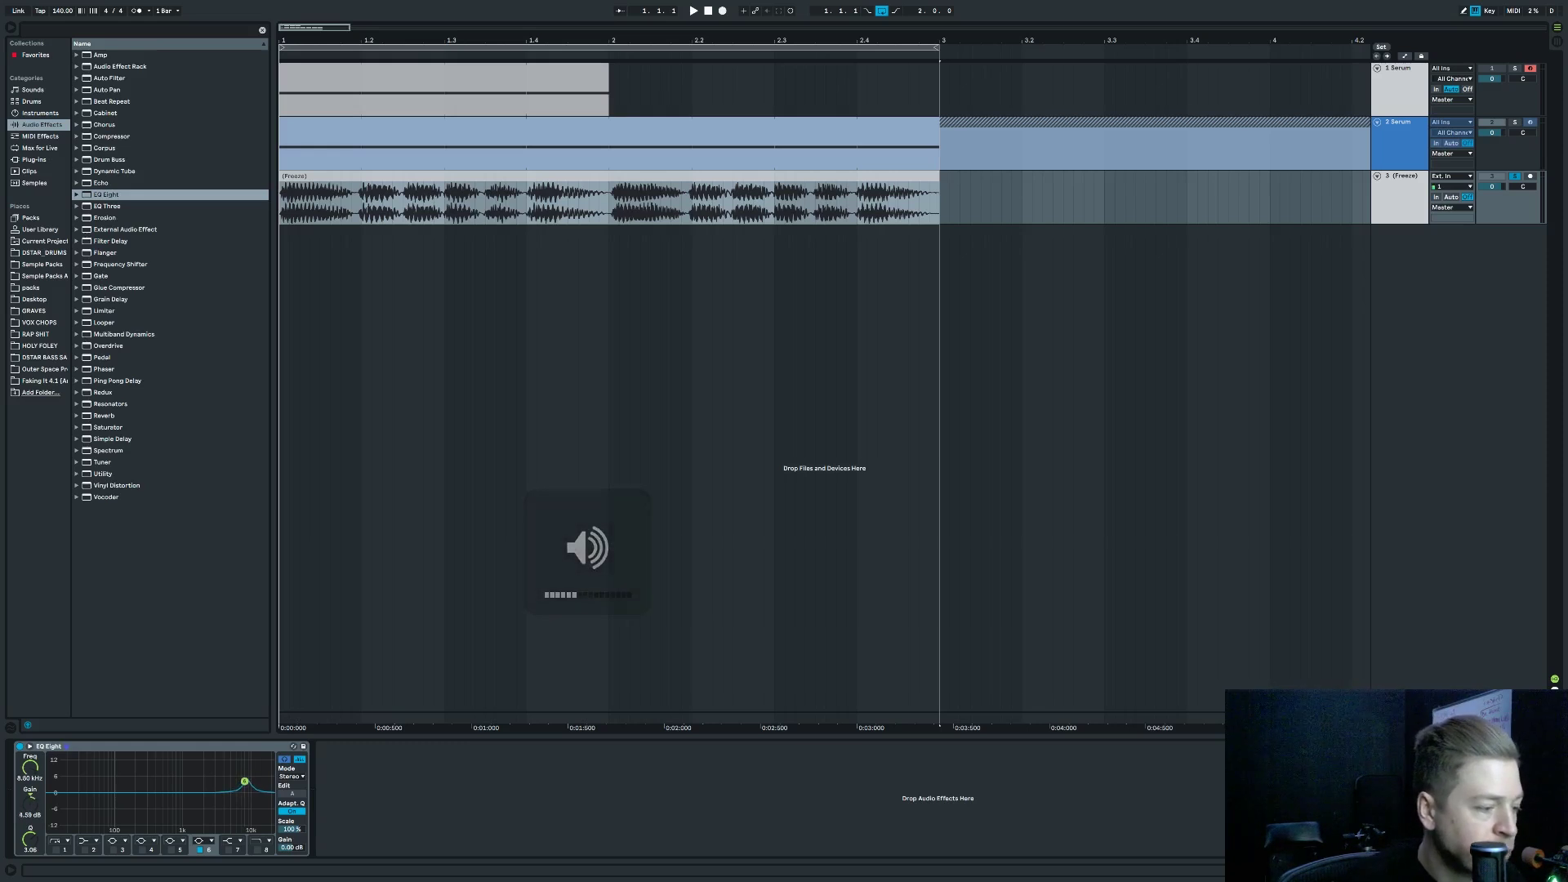
pyautogui.moveTo(249, 773); pyautogui.dragTo(163, 765)
pyautogui.press('space')
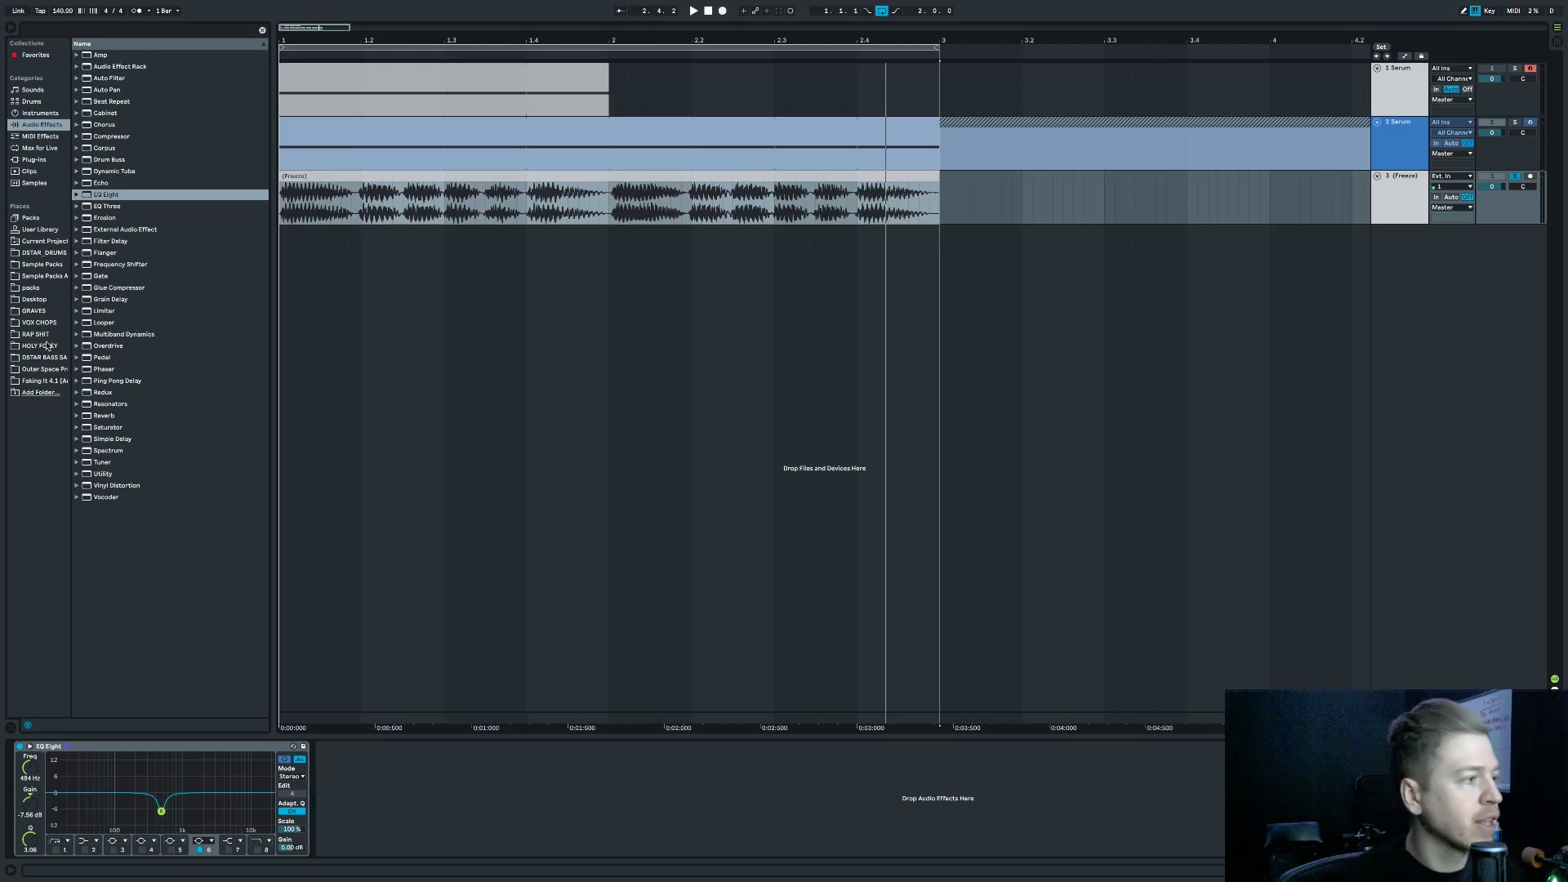
# Add Erosion at about 7.9 kHz with an amount around 45, and cut about 11 dB near 79 Hz with EQ Eight's band 4.
pyautogui.doubleClick(112, 218)
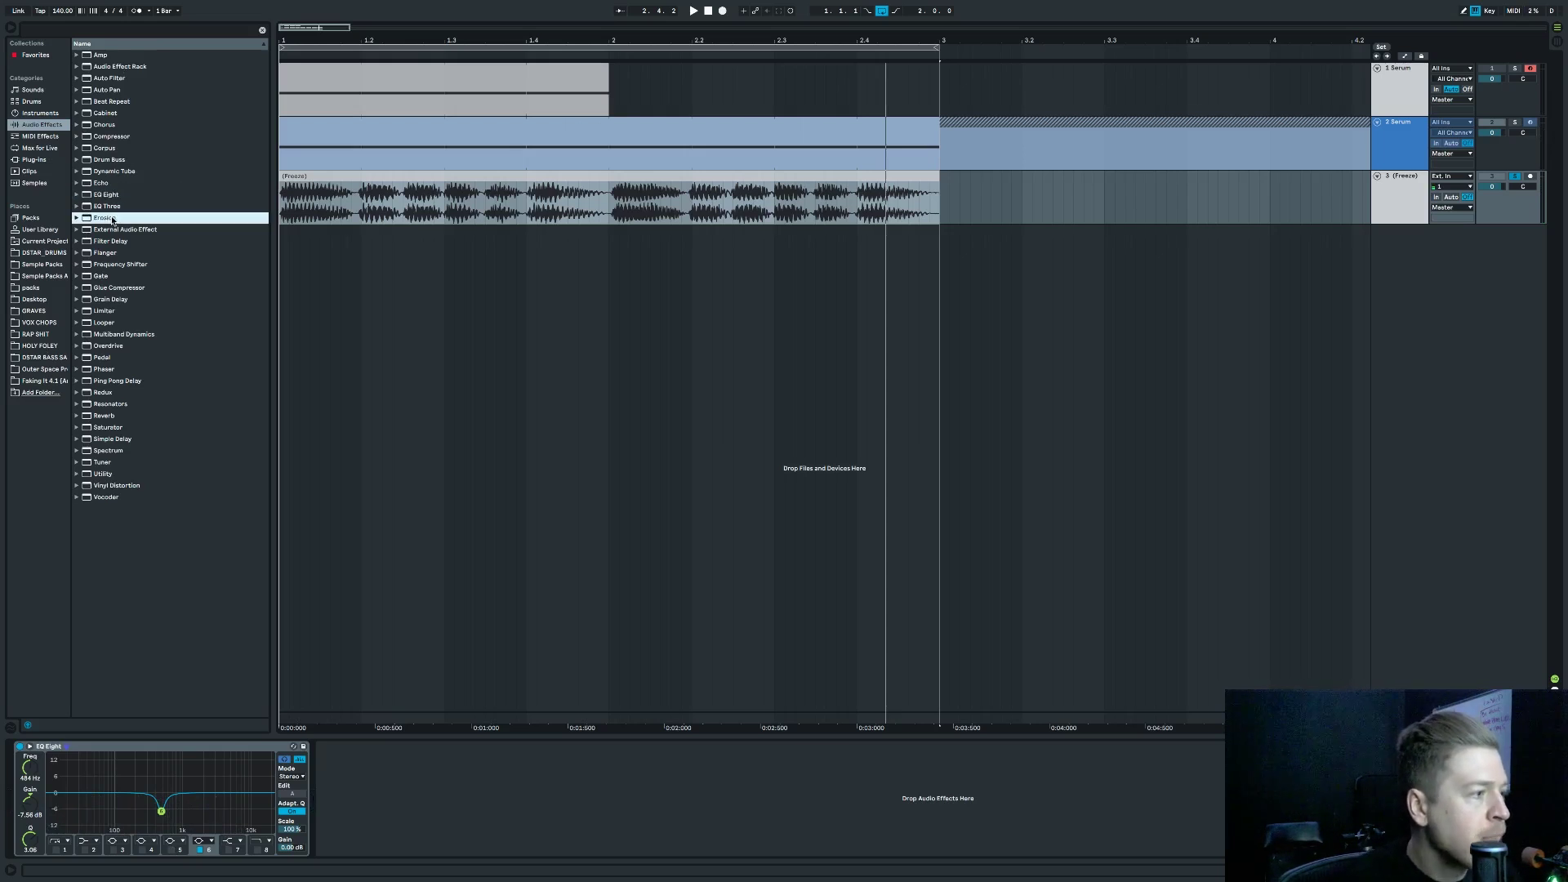
pyautogui.press('XF86AudioLowerVolume')
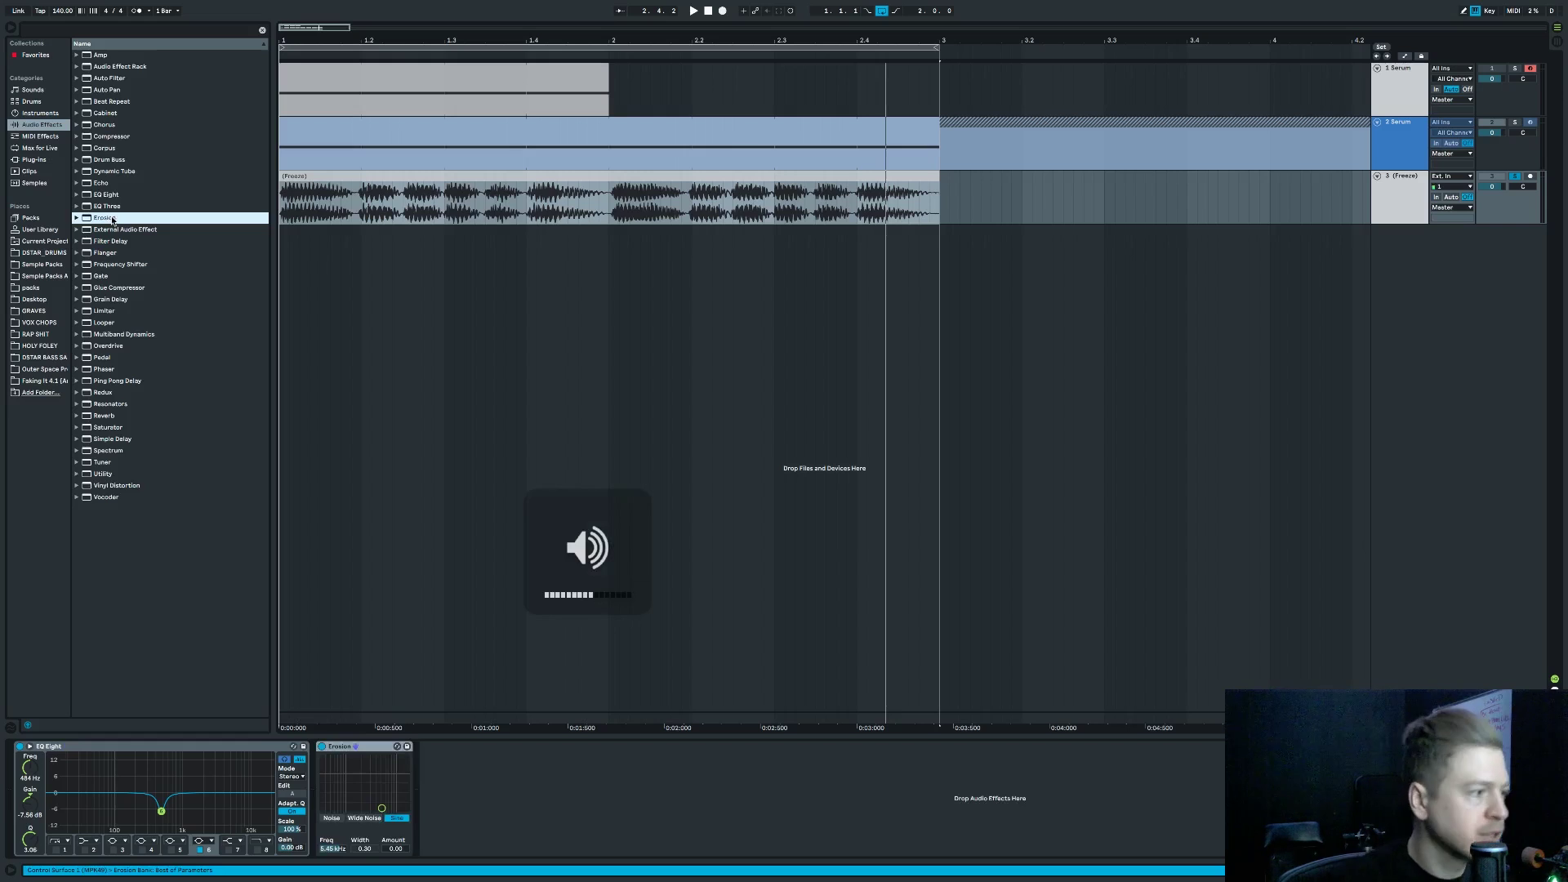
pyautogui.click(121, 334)
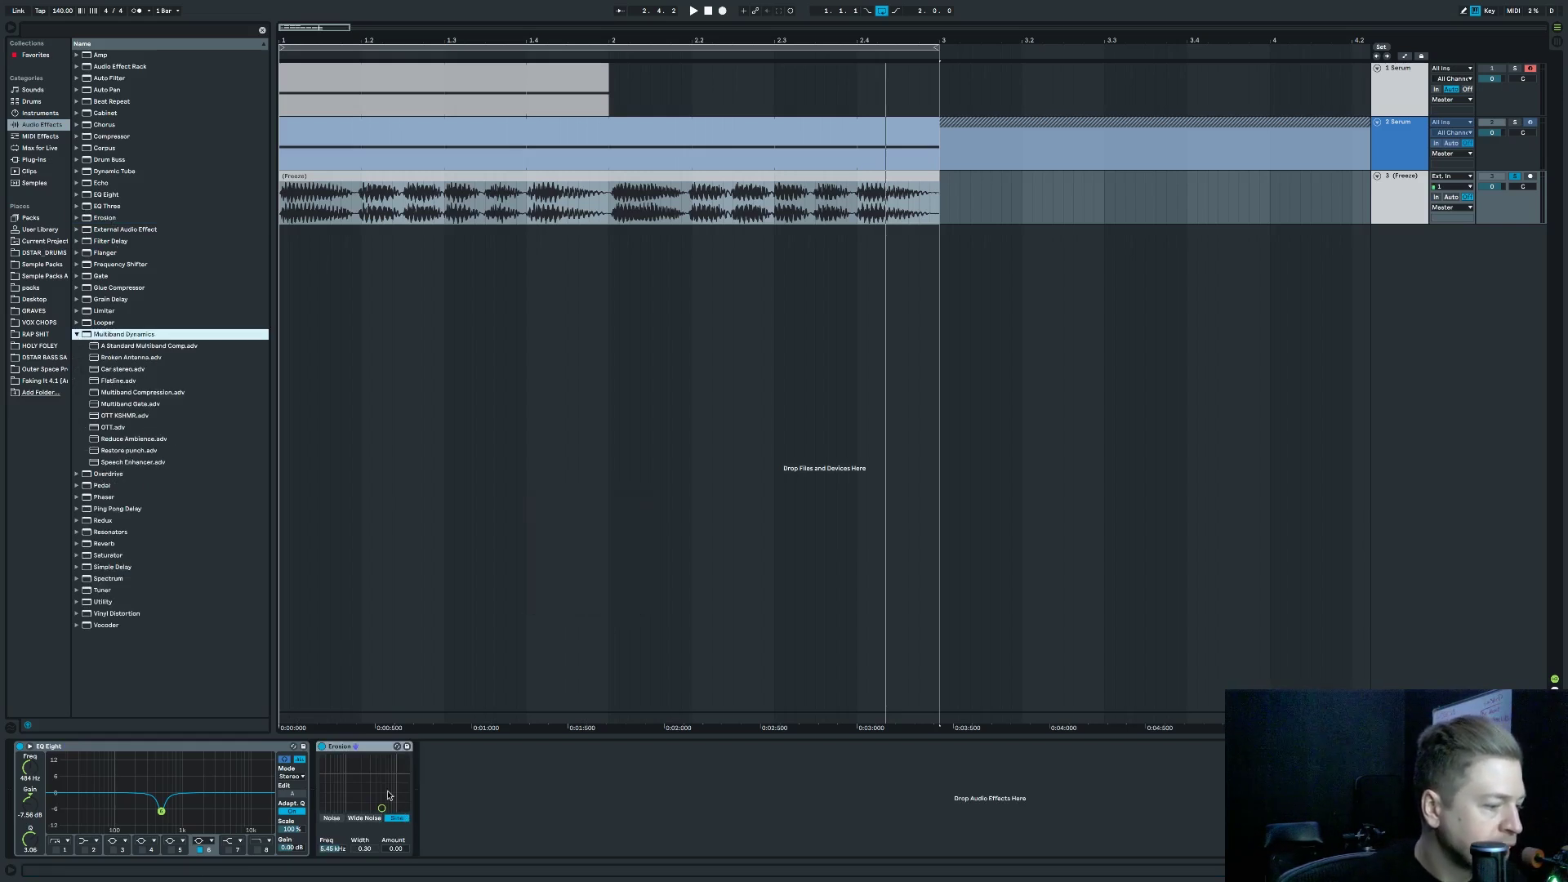
pyautogui.press('space')
pyautogui.moveTo(387, 786)
pyautogui.mouseDown()
pyautogui.moveTo(375, 790)
pyautogui.moveTo(389, 785)
pyautogui.mouseUp()
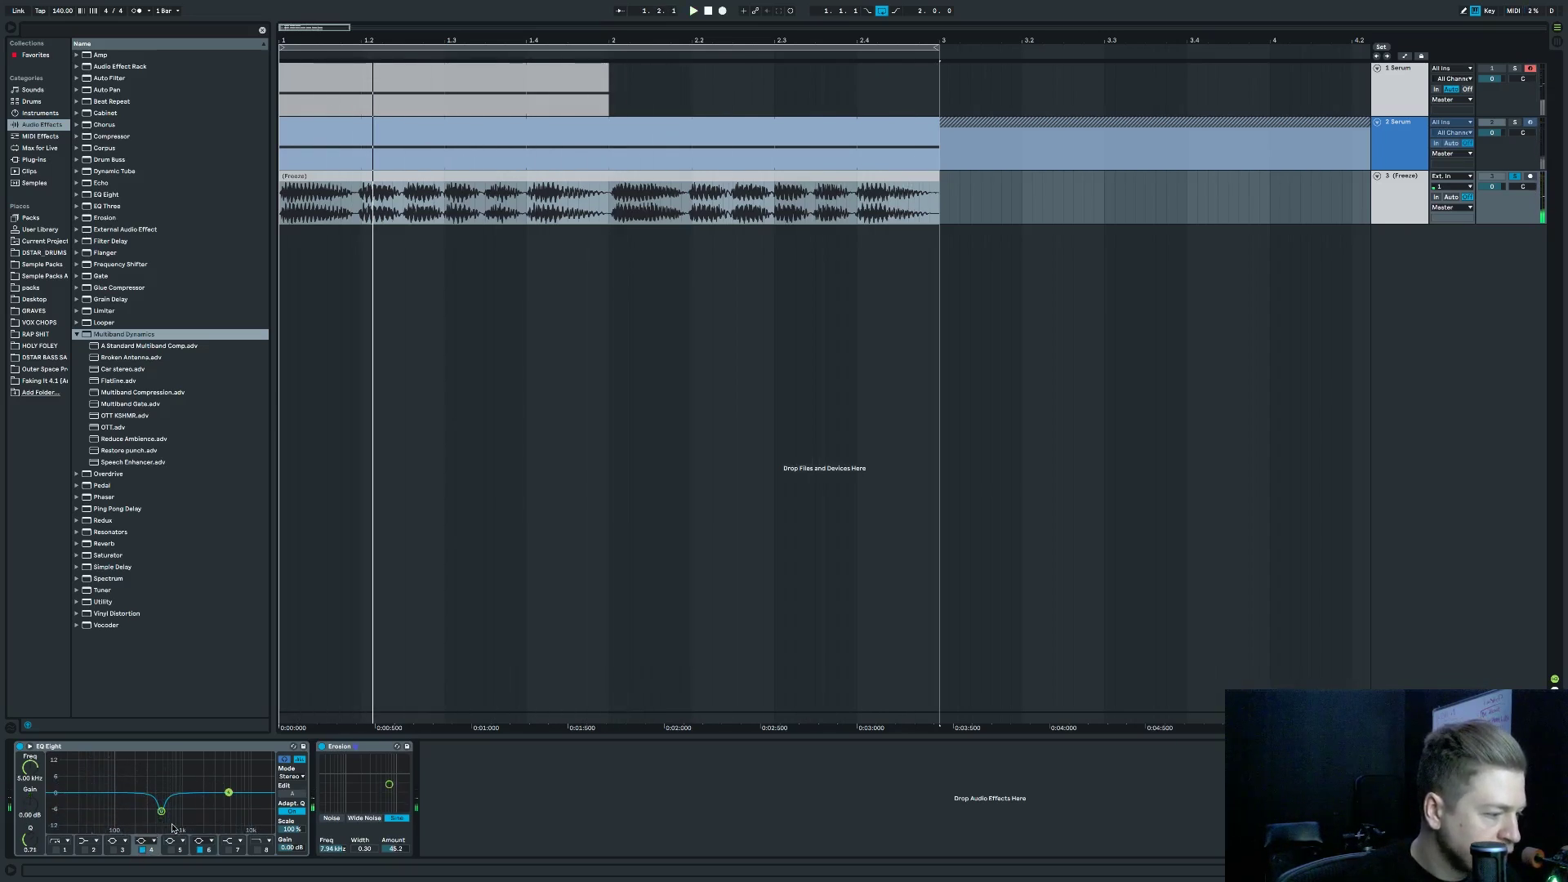
pyautogui.moveTo(227, 792); pyautogui.dragTo(31, 833)
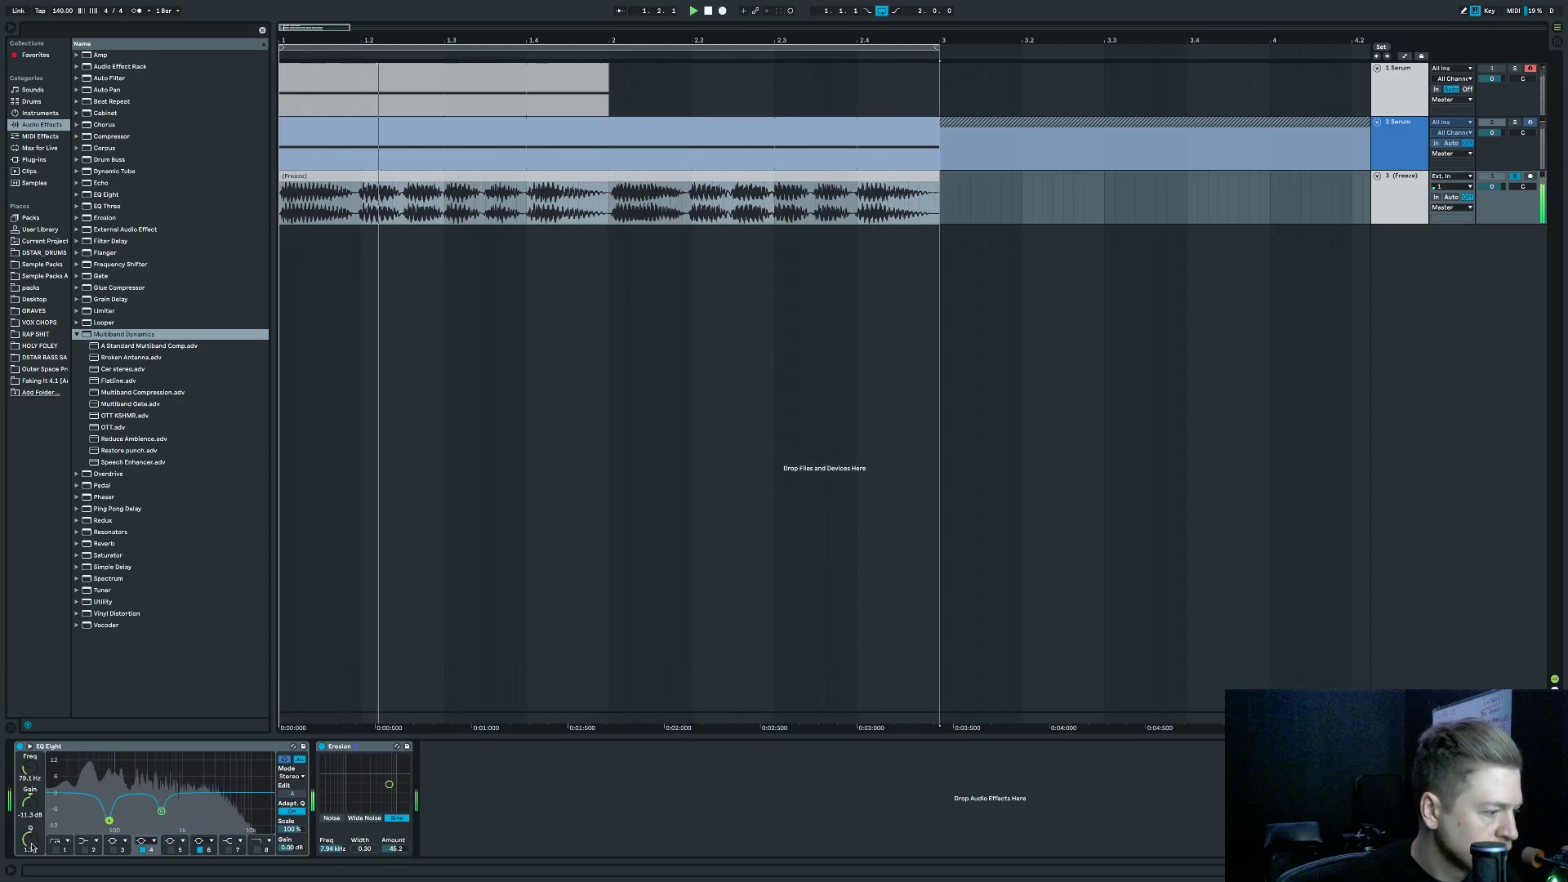
# Insert the Multiband Dynamics OTT preset between EQ Eight and Erosion and lower its amount to 40%.
pyautogui.doubleClick(115, 427)
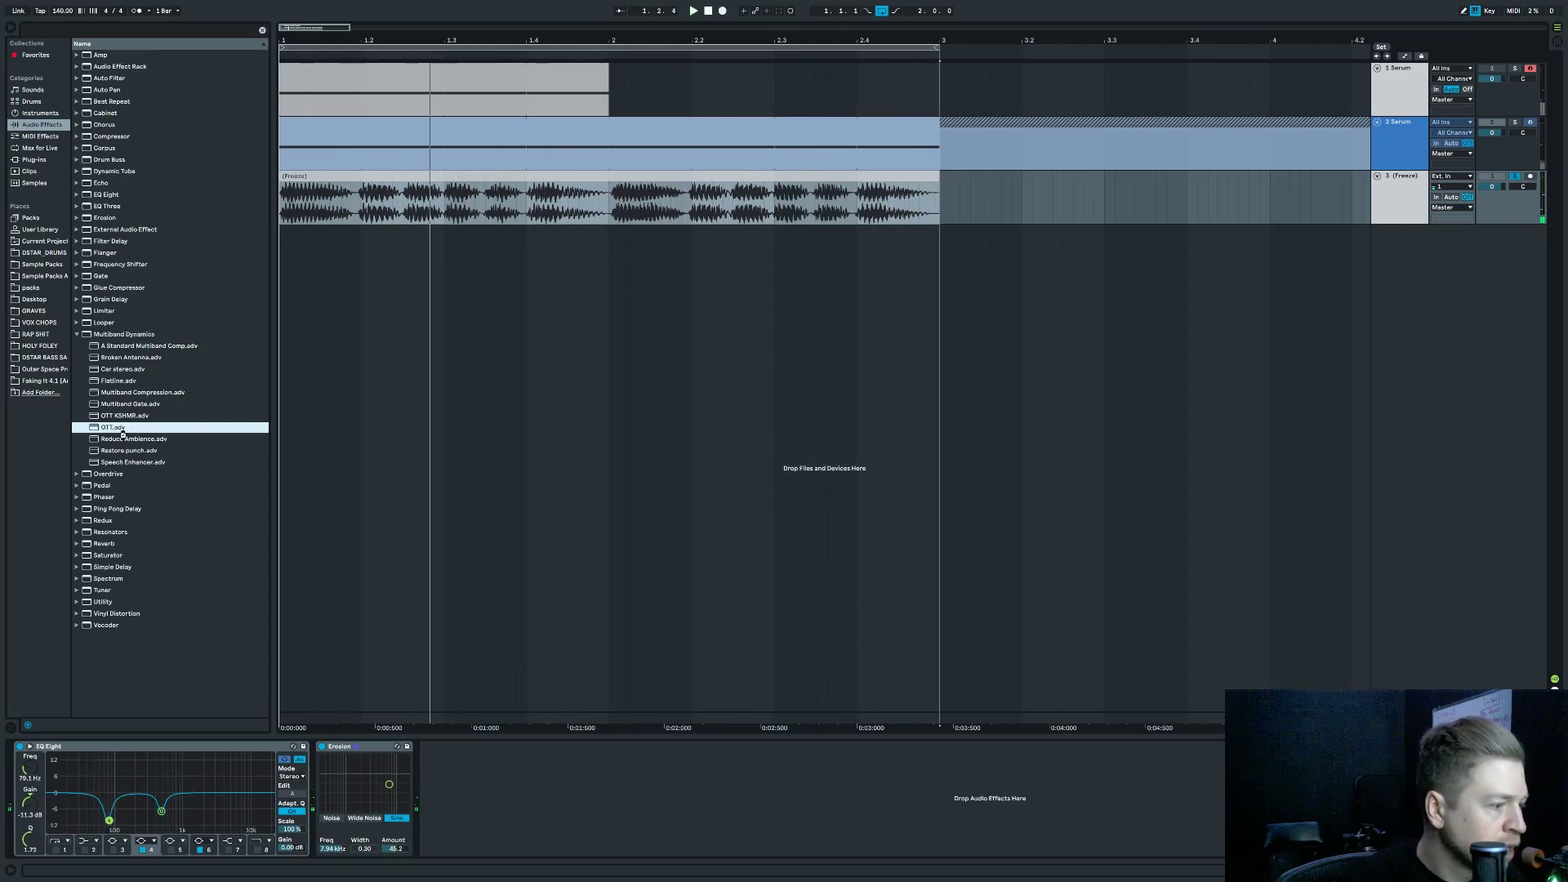
pyautogui.moveTo(514, 752); pyautogui.dragTo(323, 752)
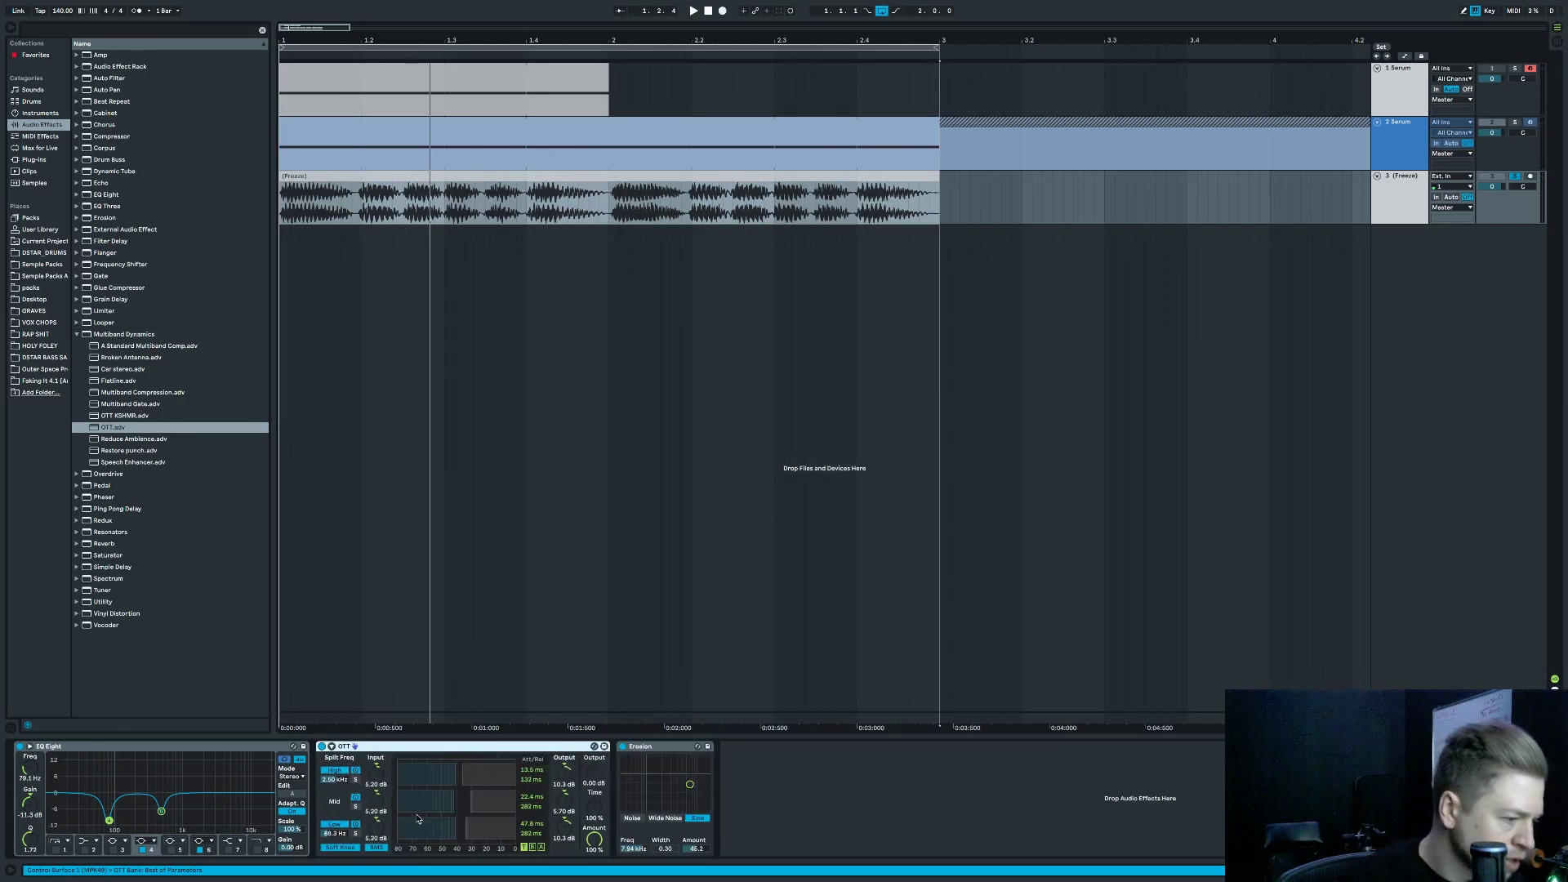
pyautogui.moveTo(593, 839); pyautogui.dragTo(594, 872)
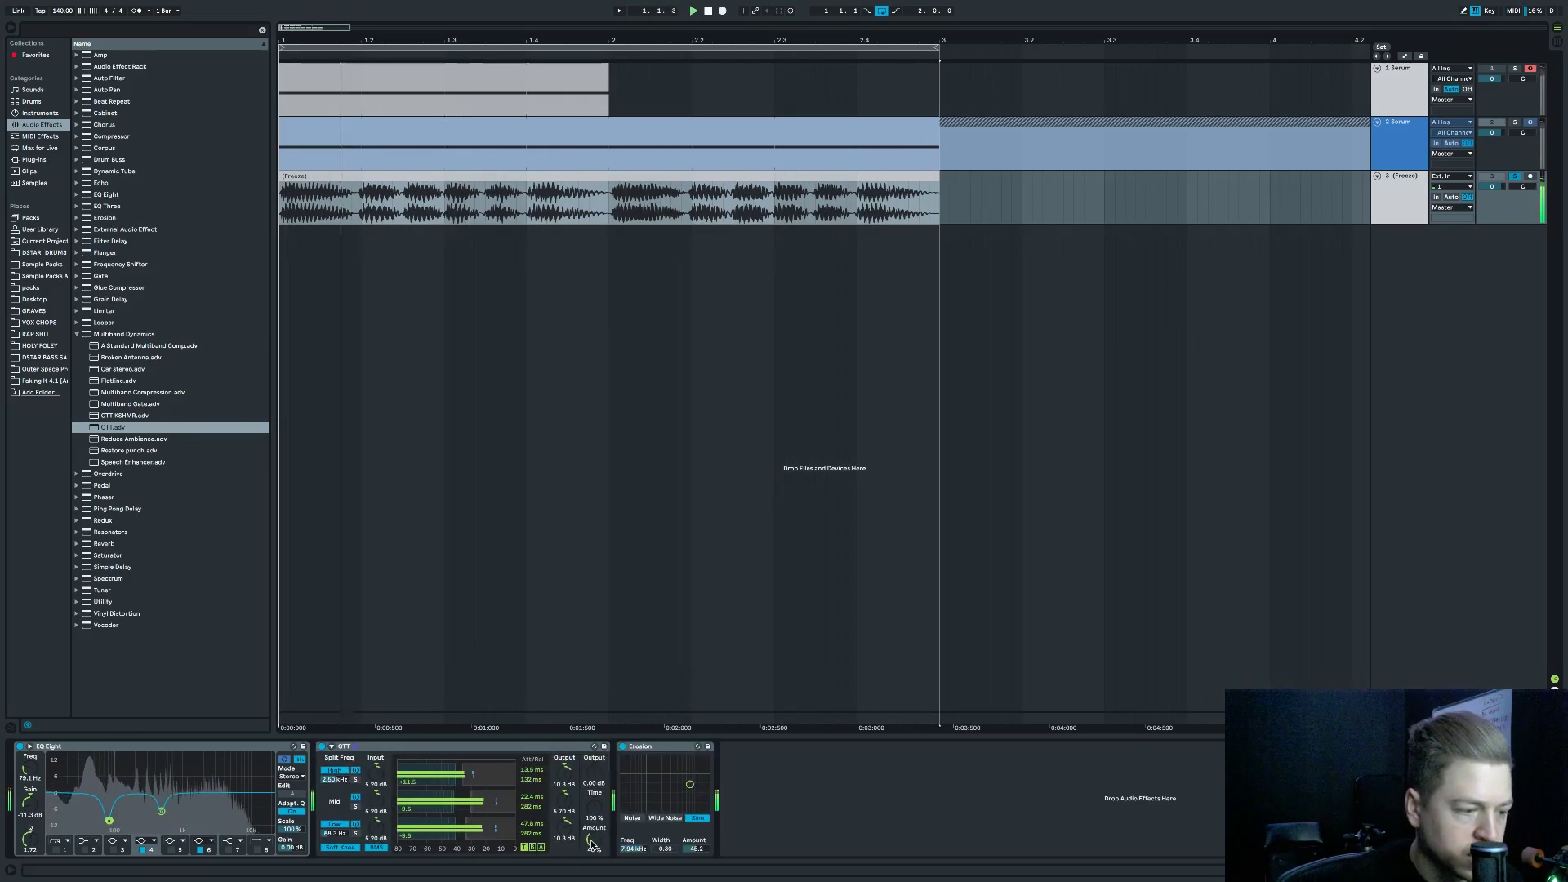
pyautogui.press('space')
pyautogui.click(78, 336)
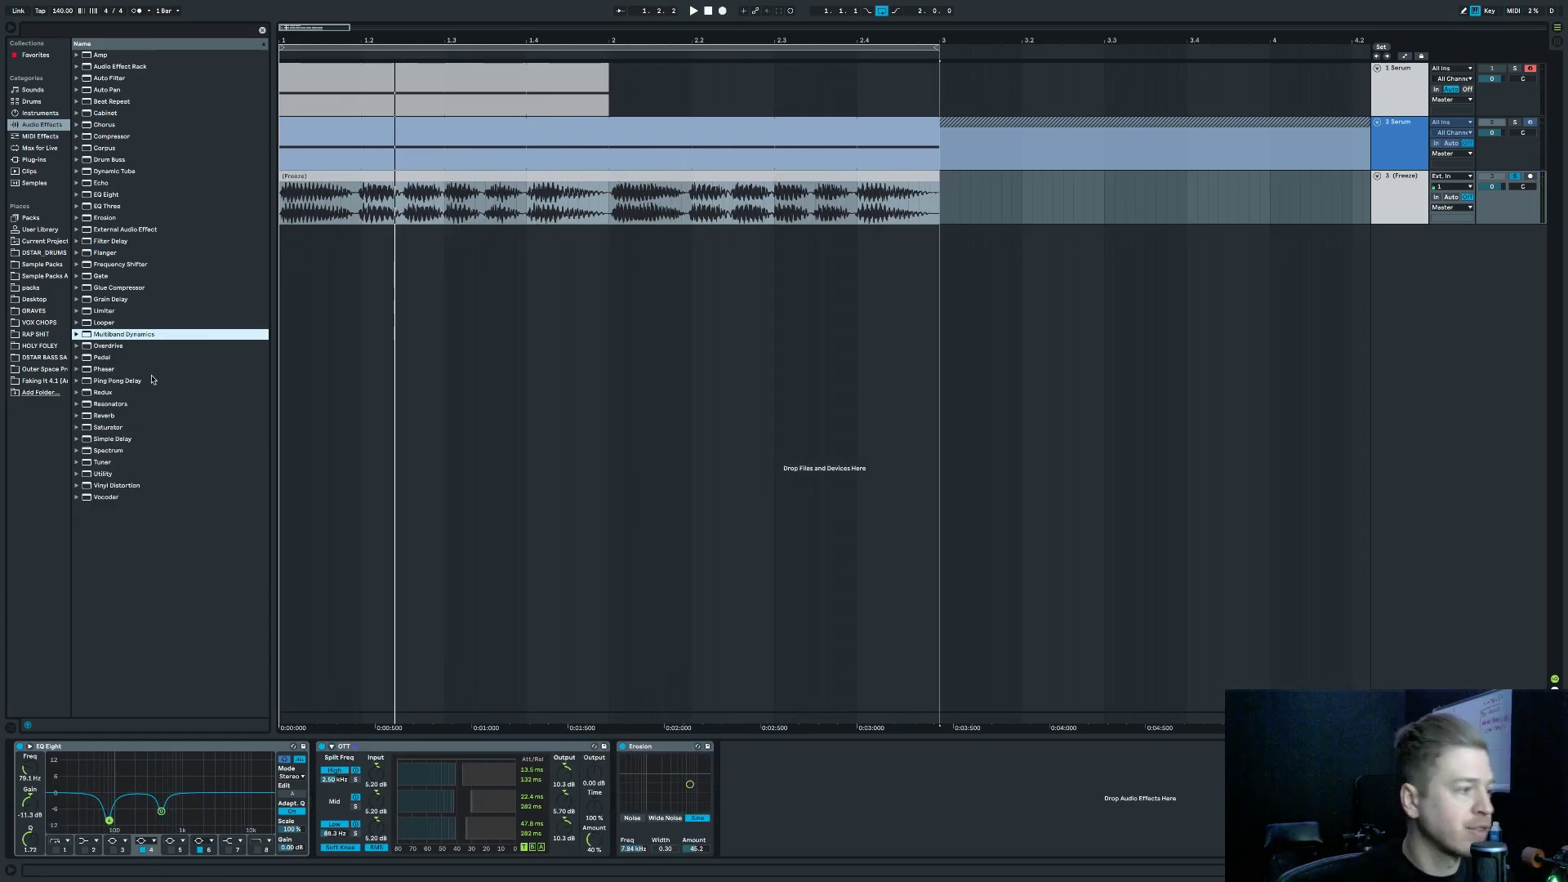
# Add Saturator after Erosion, set it to Medium Curve, and raise its drive to about 3.4 dB during playback.
pyautogui.doubleClick(101, 428)
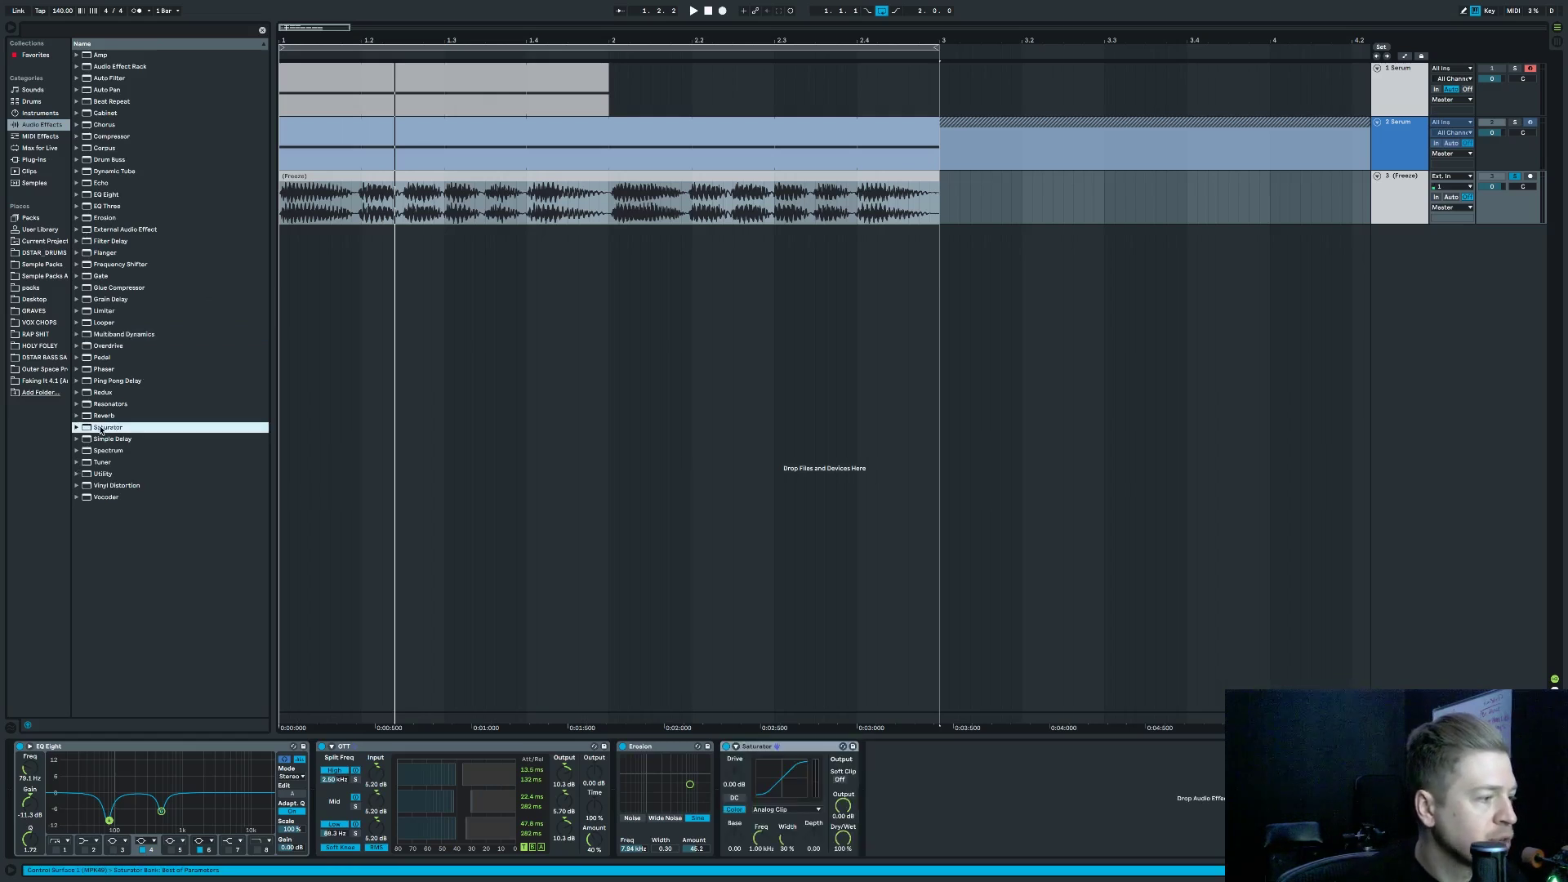
pyautogui.click(803, 809)
pyautogui.click(790, 836)
pyautogui.press('space')
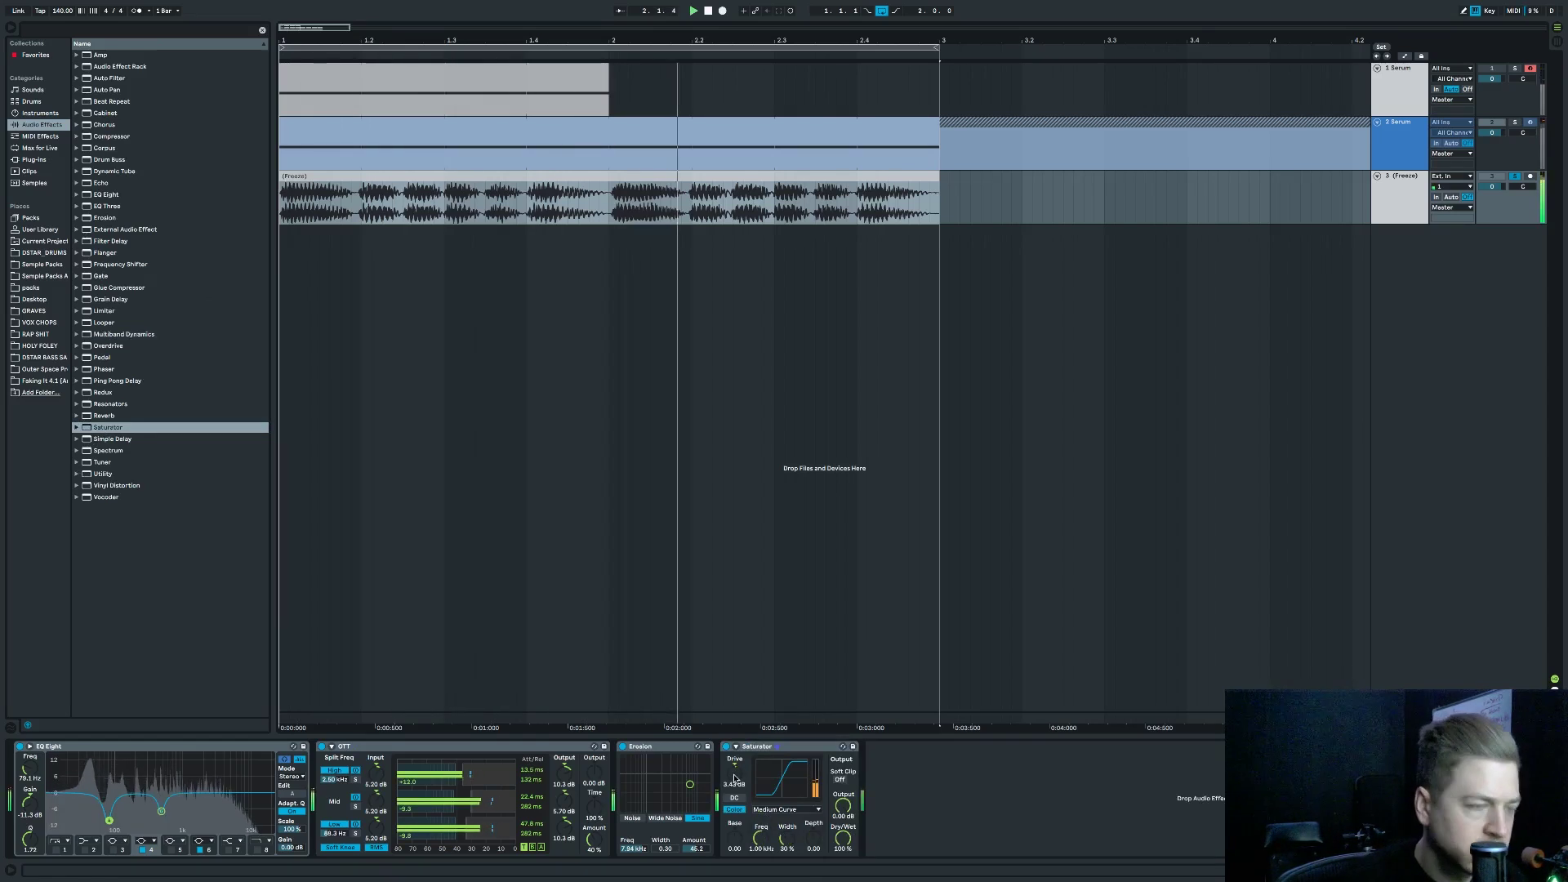
pyautogui.press('space')
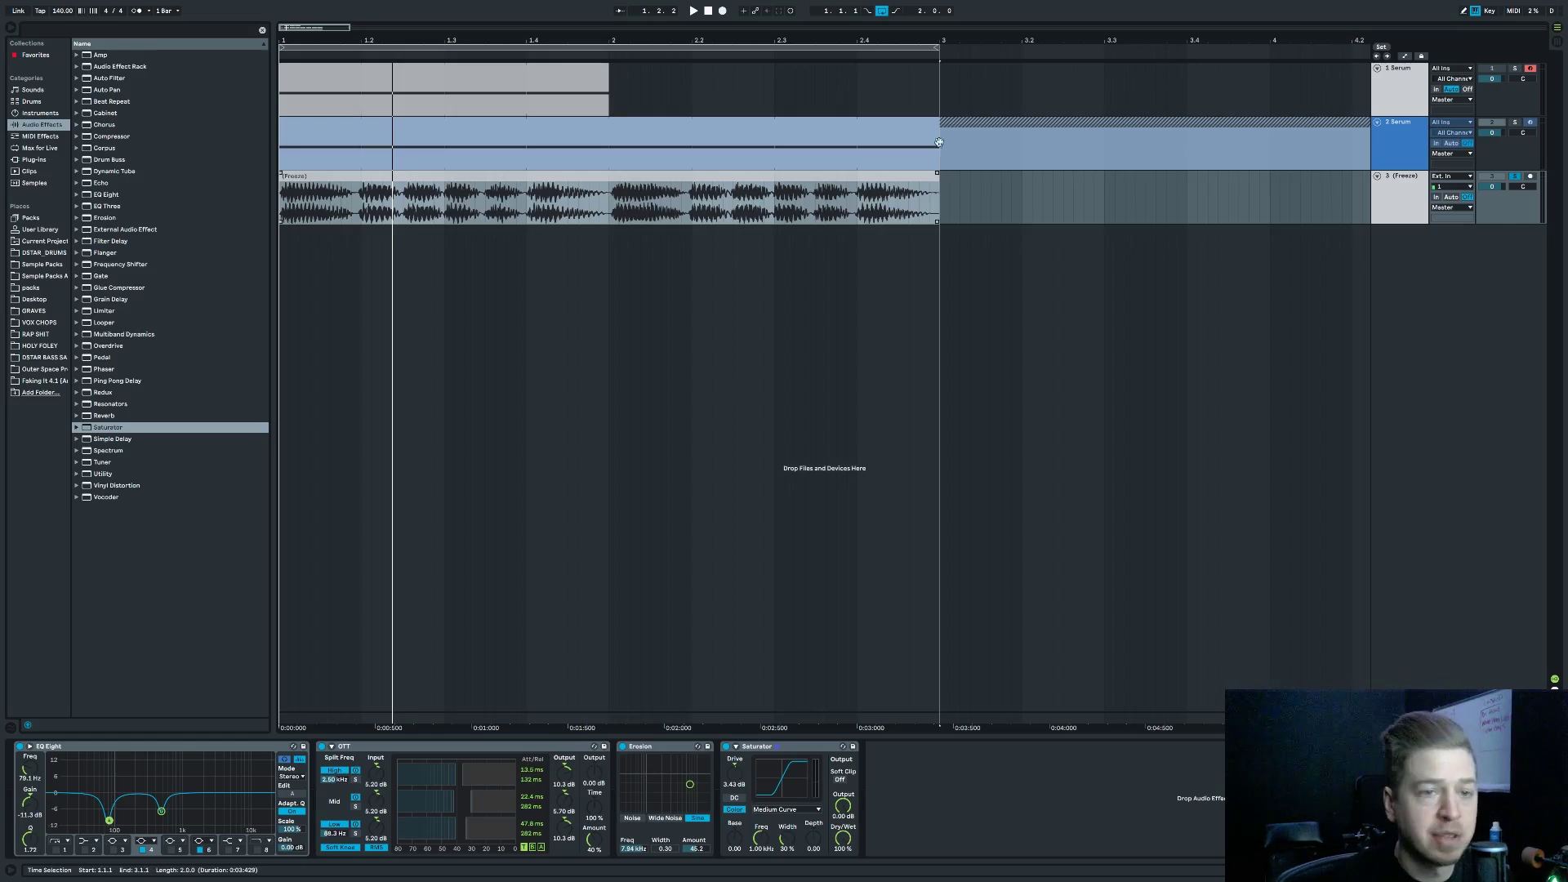
# Insert a new audio track below track 3 and freeze track 3 with its effects.
pyautogui.click(1396, 205)
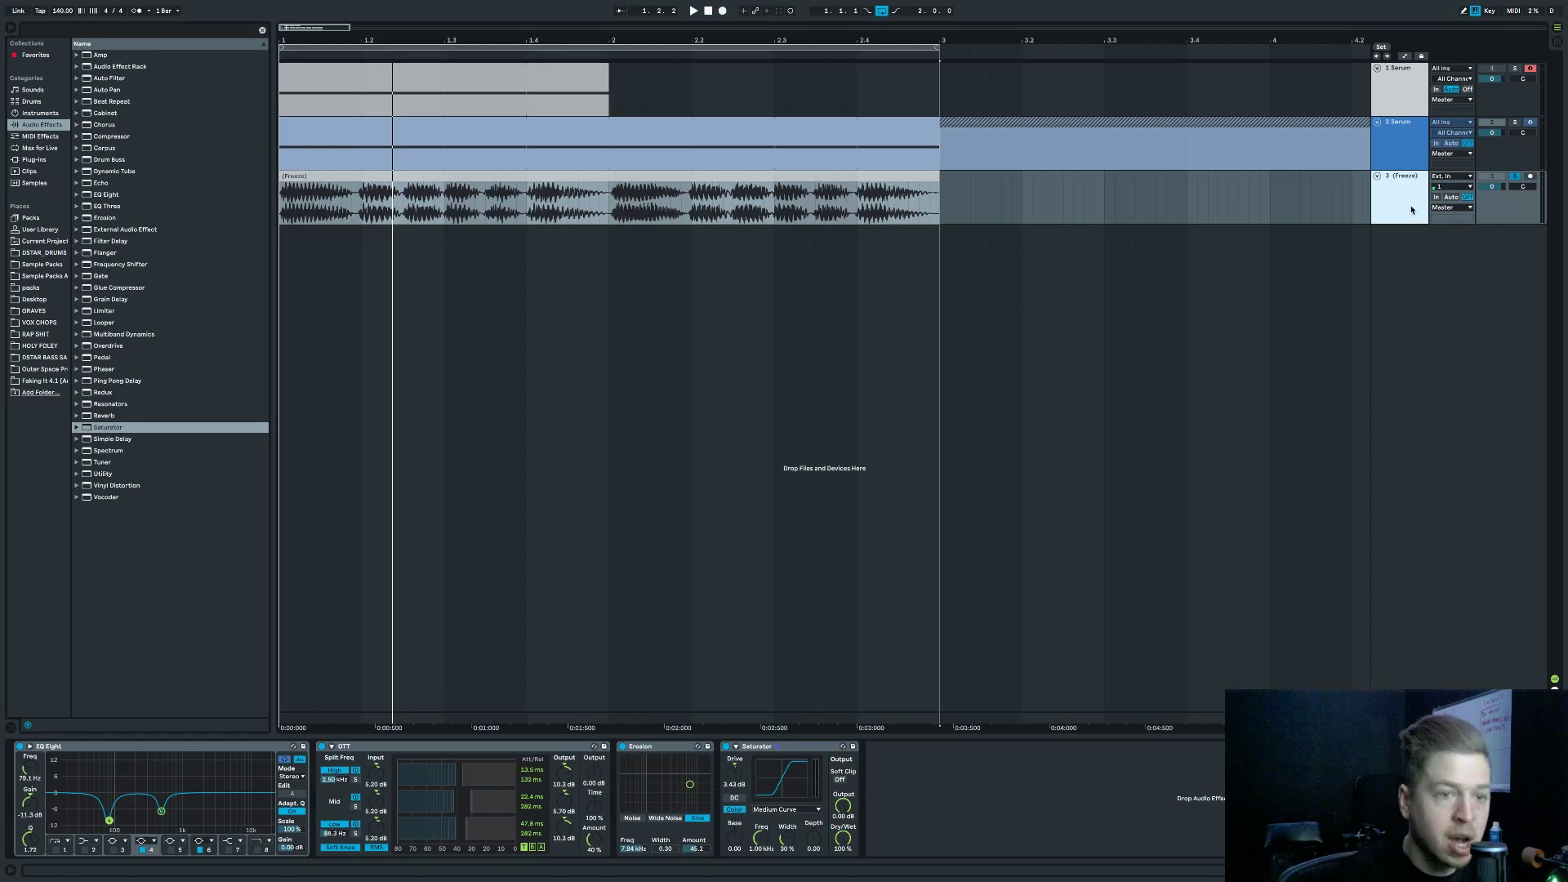
pyautogui.hotkey('ctrl', 't')
pyautogui.click(1194, 215)
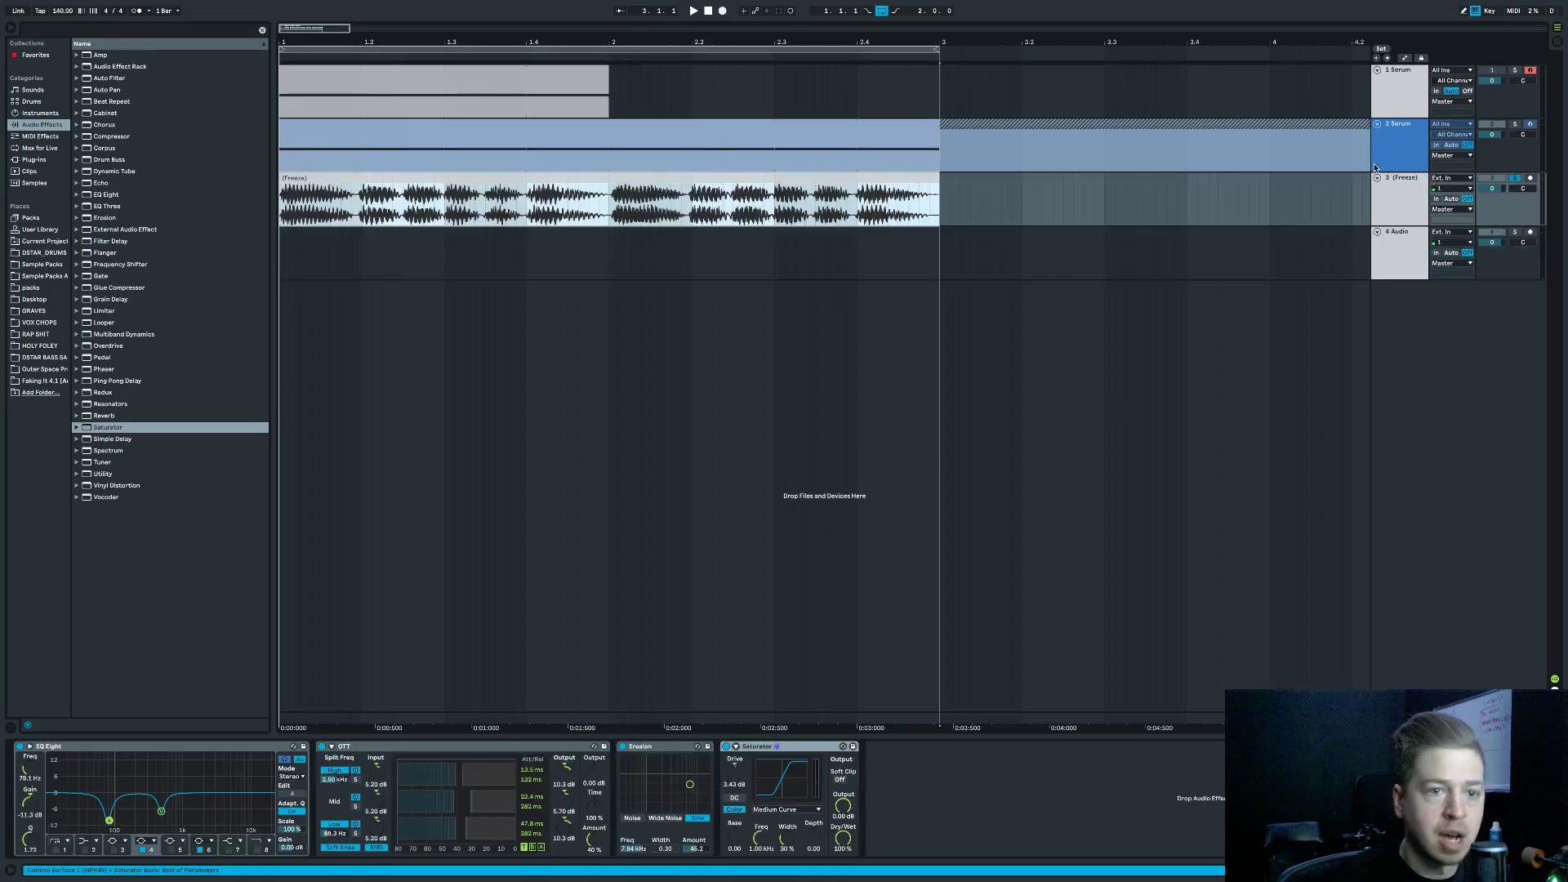
pyautogui.rightClick(1403, 196)
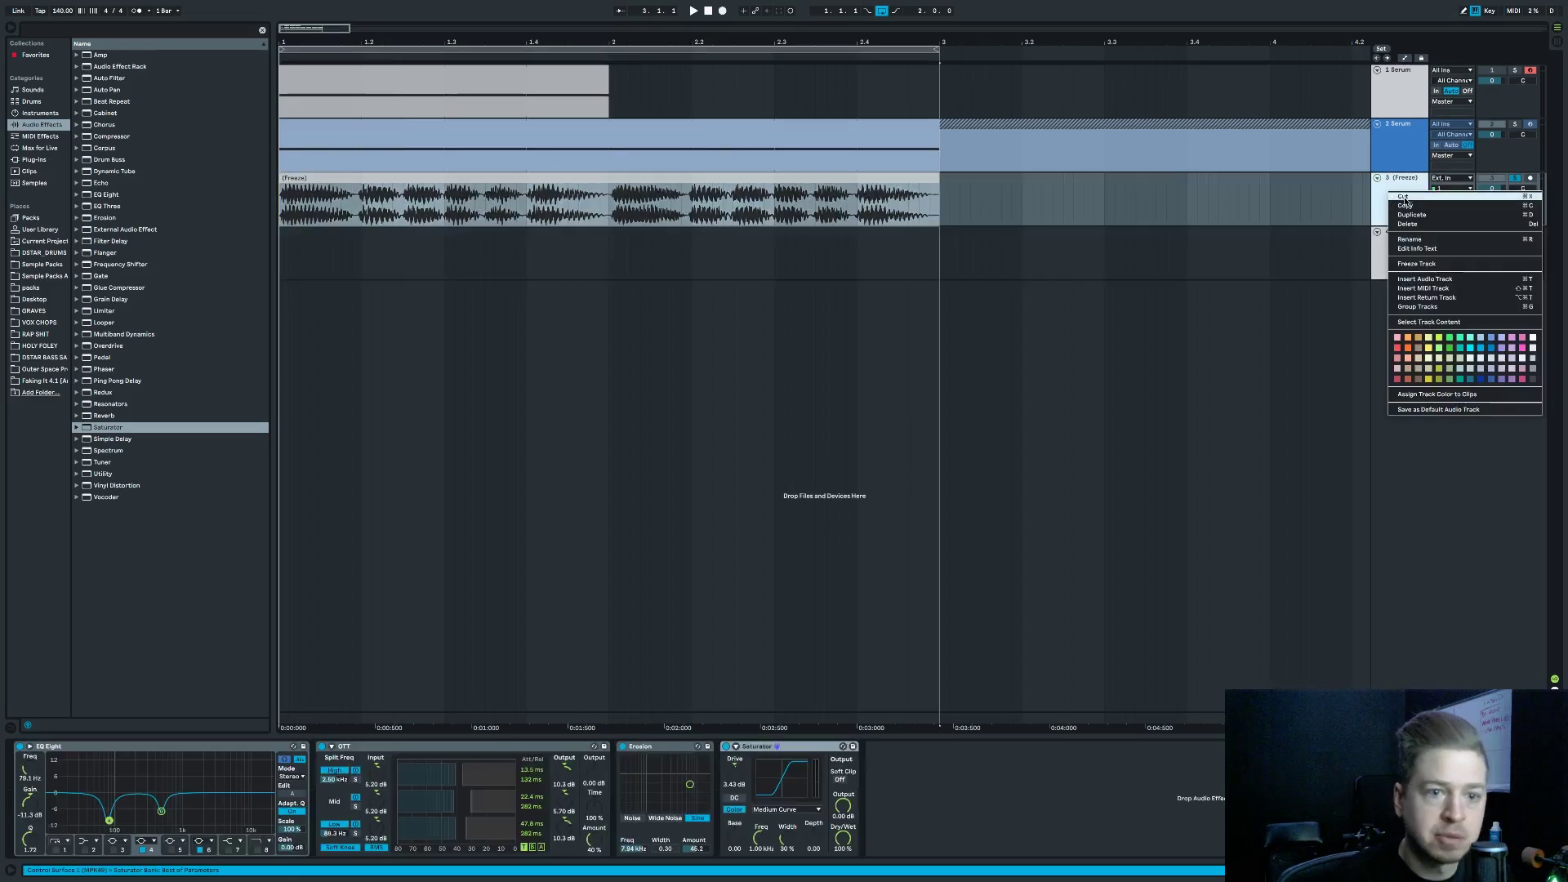
pyautogui.click(1429, 265)
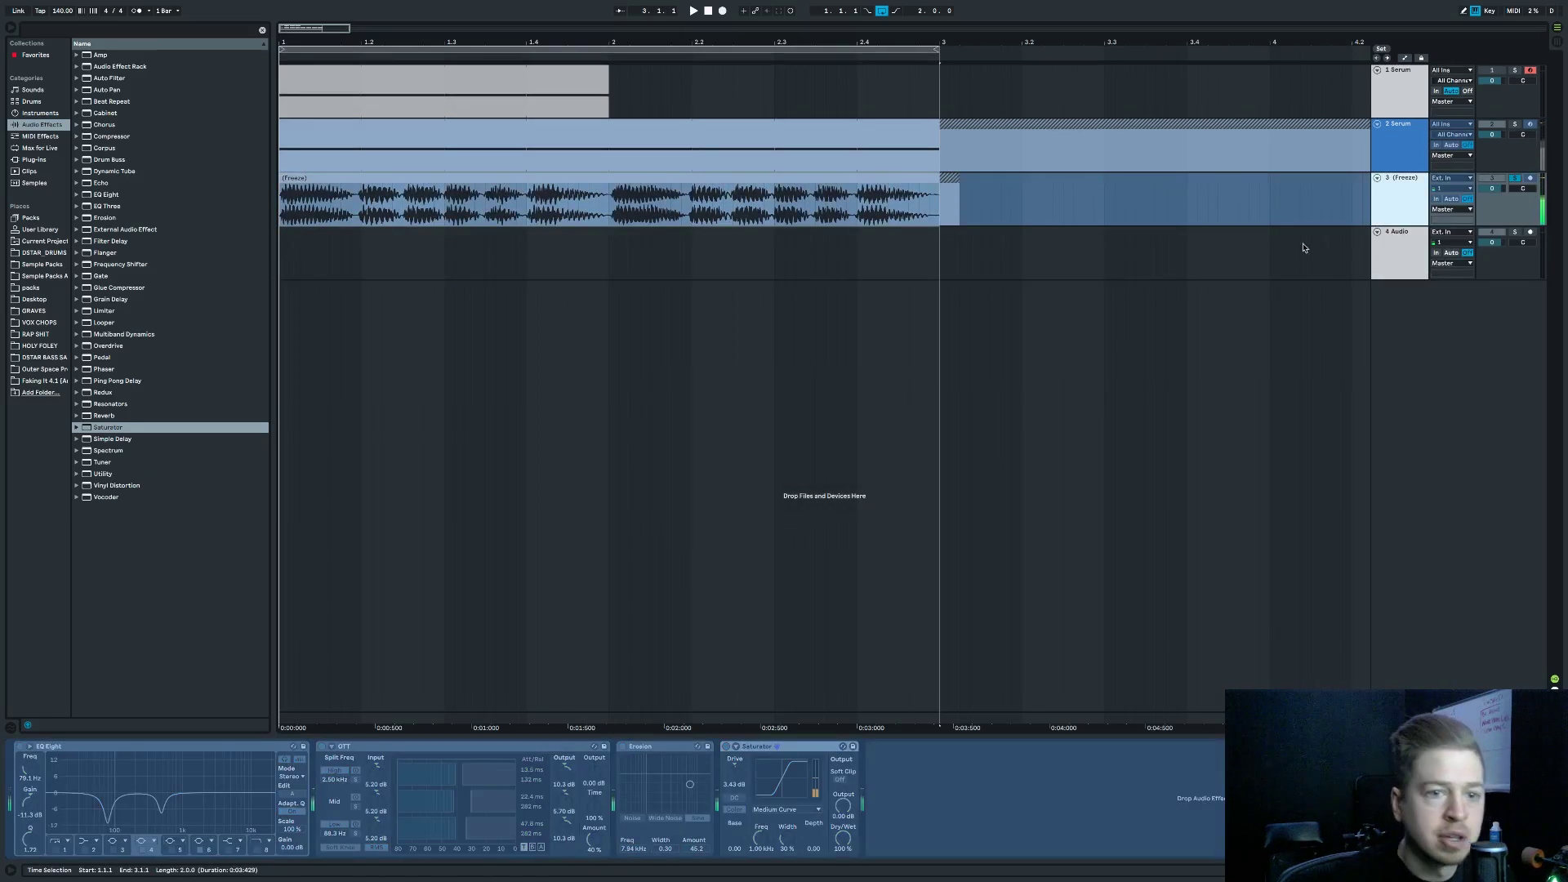
# Copy track 3's frozen two-bar clip onto the start of new audio track 4 and duplicate that track.
pyautogui.click(733, 163)
pyautogui.click(490, 178)
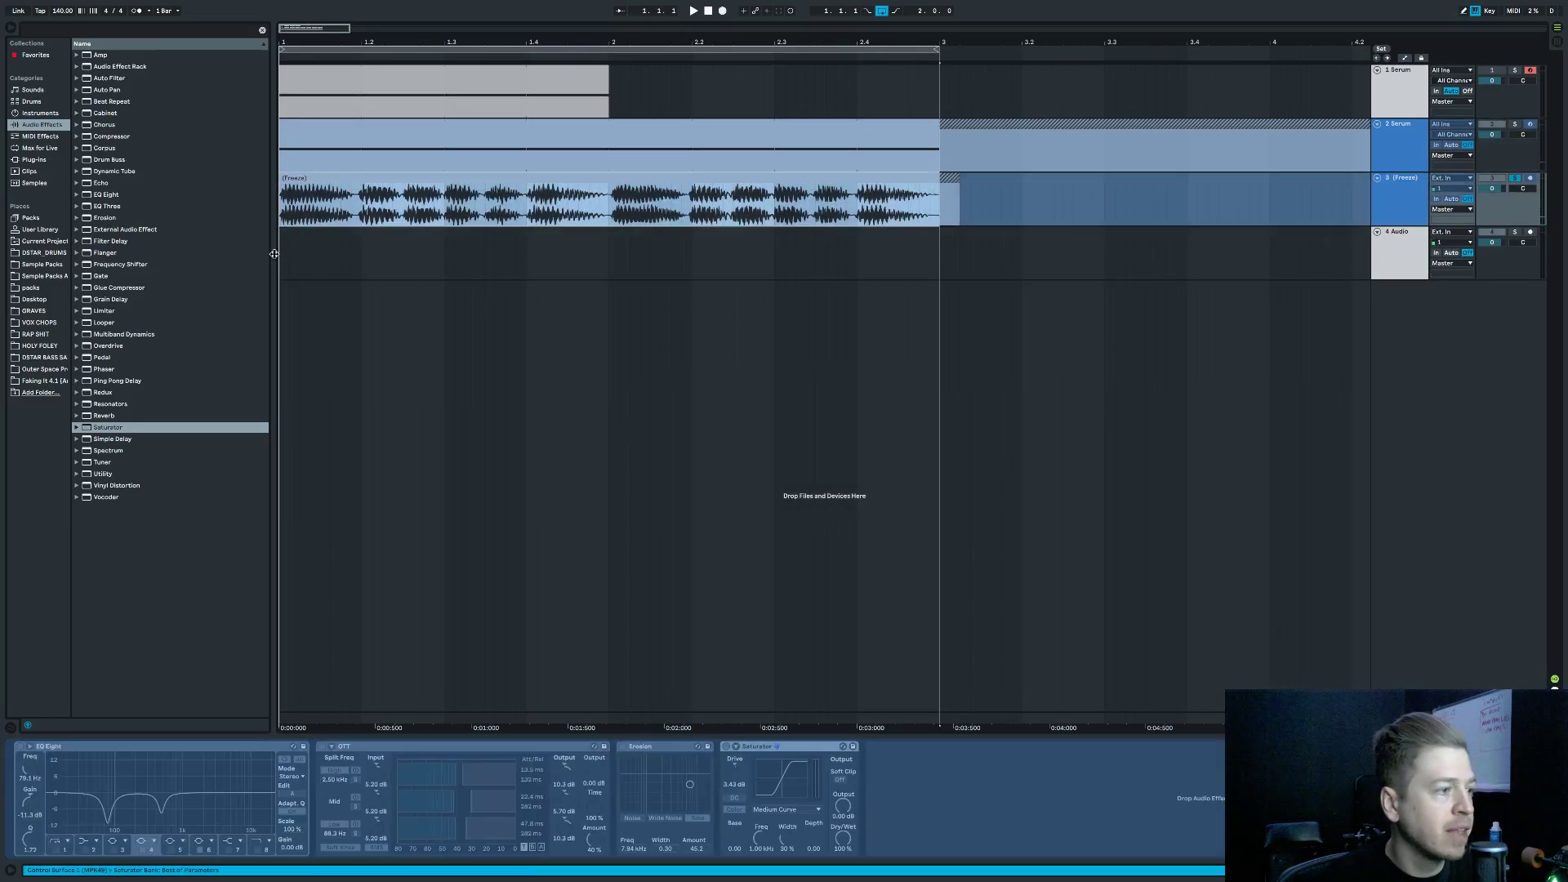
pyautogui.click(1522, 251)
pyautogui.hotkey('ctrl', 'v')
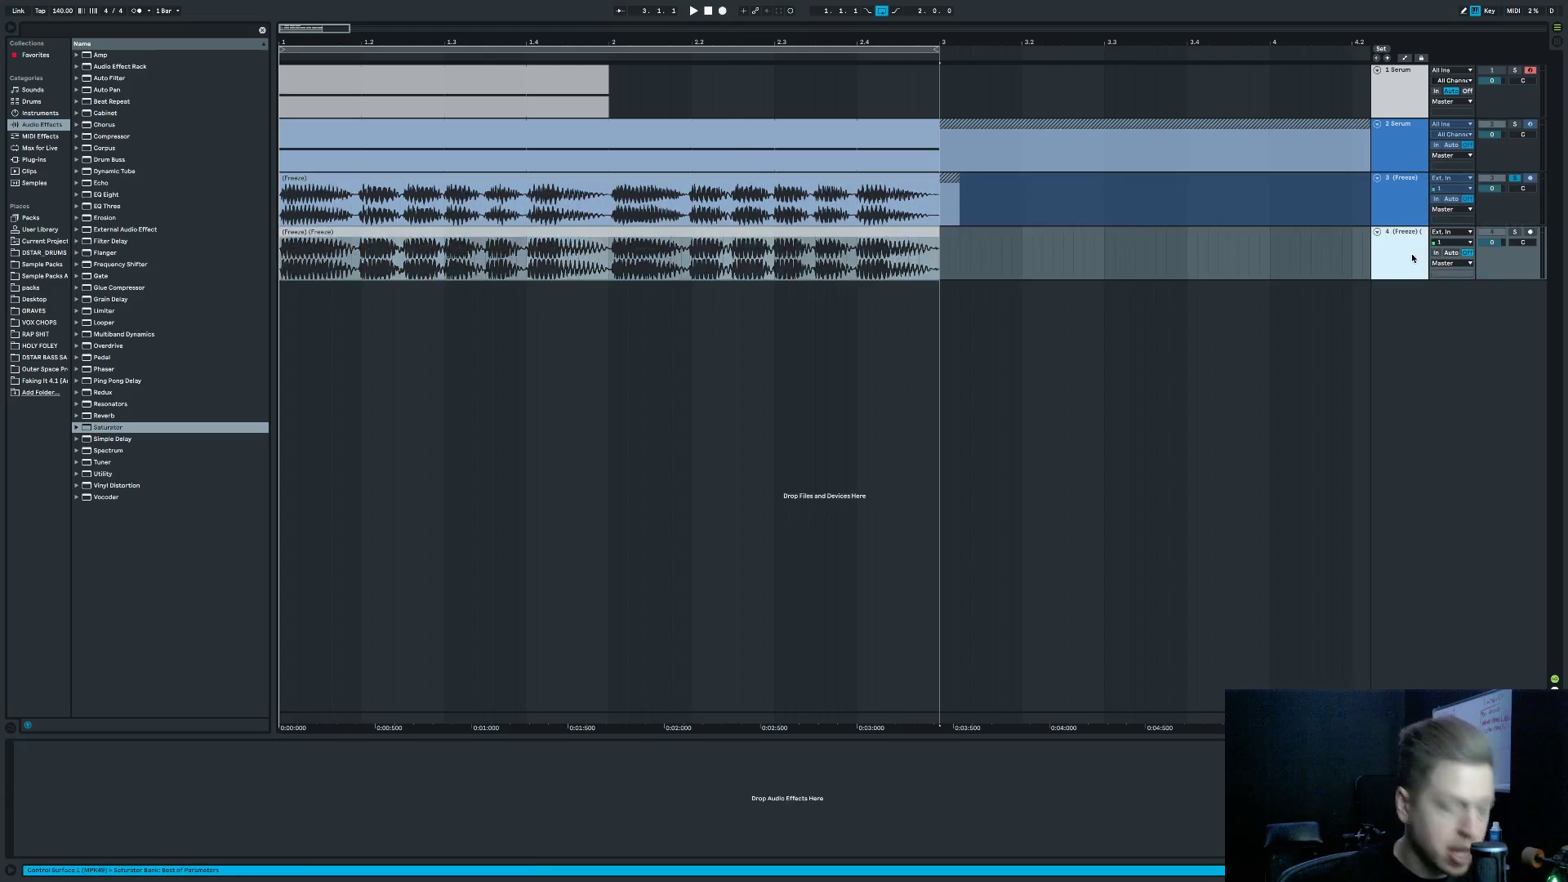
pyautogui.hotkey('ctrl', 'd')
pyautogui.click(1532, 237)
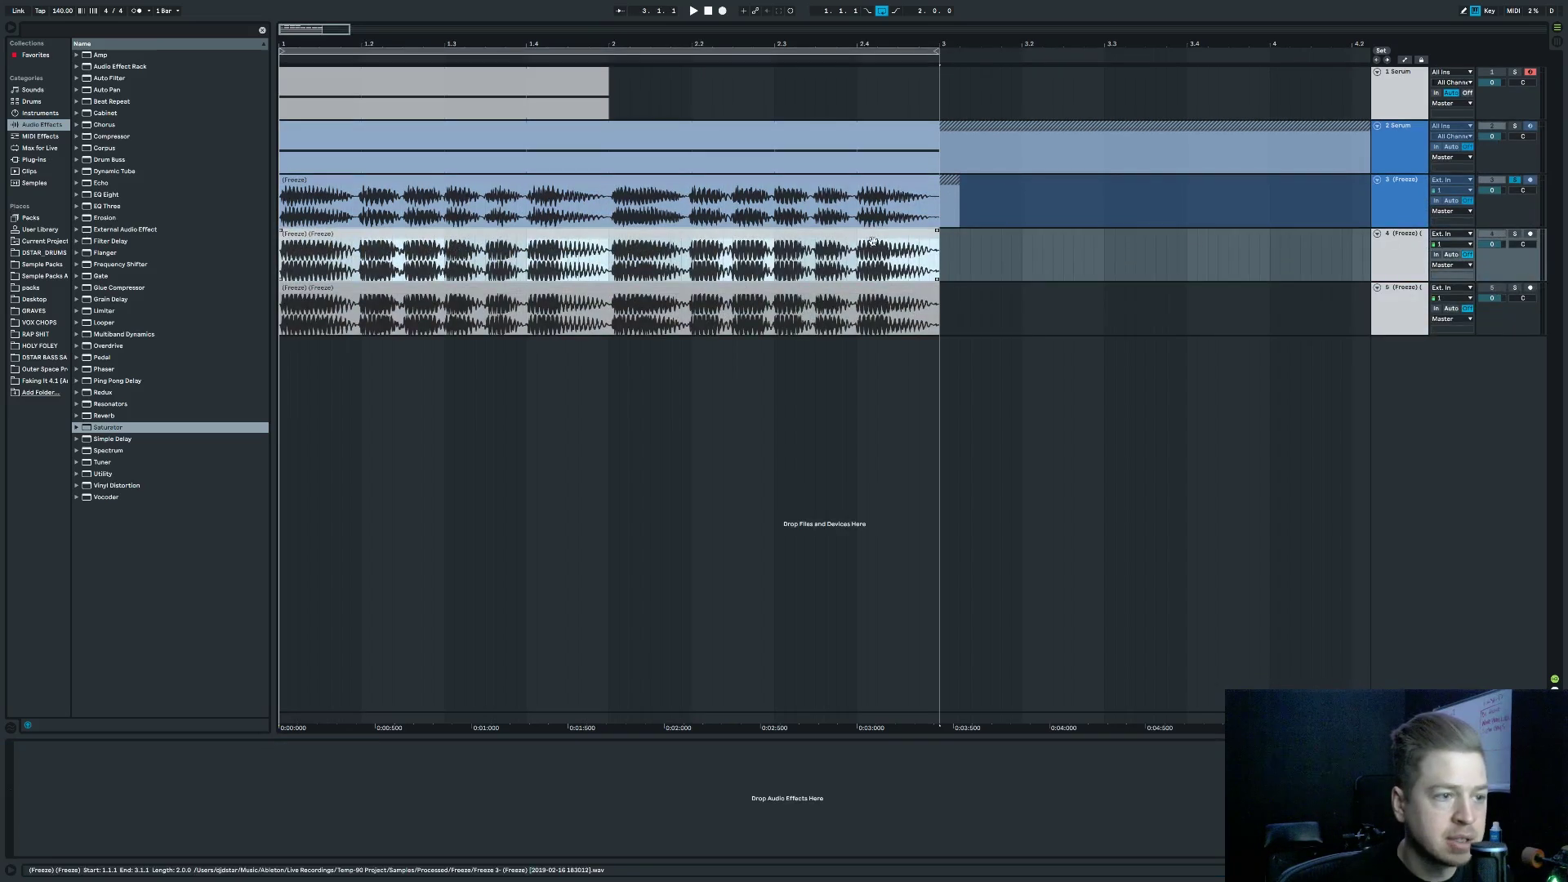
# Set the warp mode of track 5's clip to Complex and its segment BPM to 70 for double-speed playback.
pyautogui.click(885, 289)
pyautogui.click(884, 288)
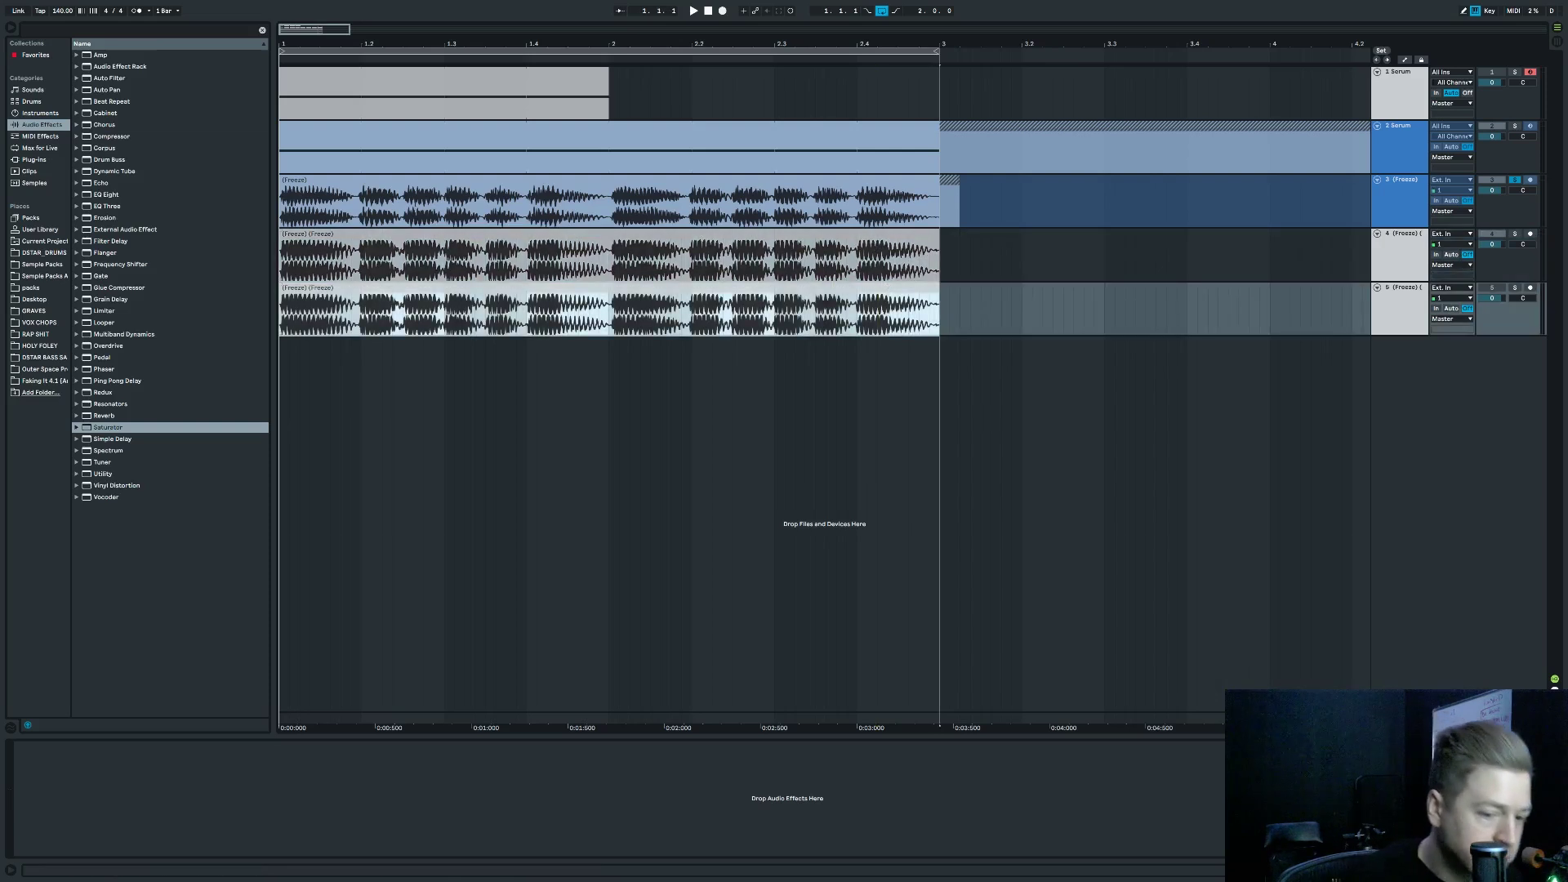
pyautogui.hotkey('shift', 'Tab')
pyautogui.click(134, 647)
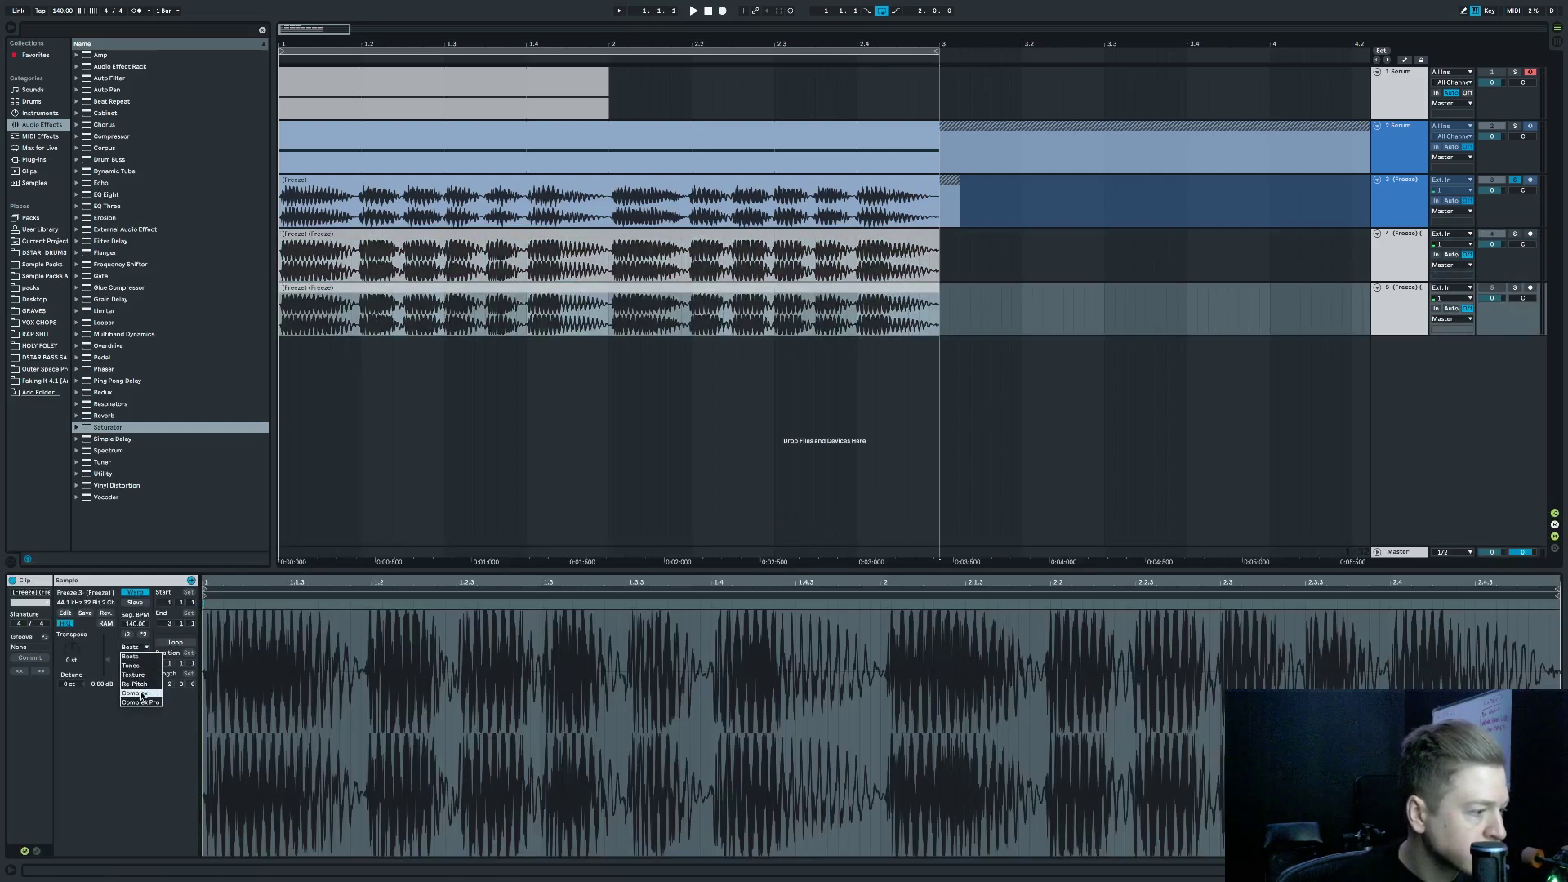
pyautogui.click(141, 693)
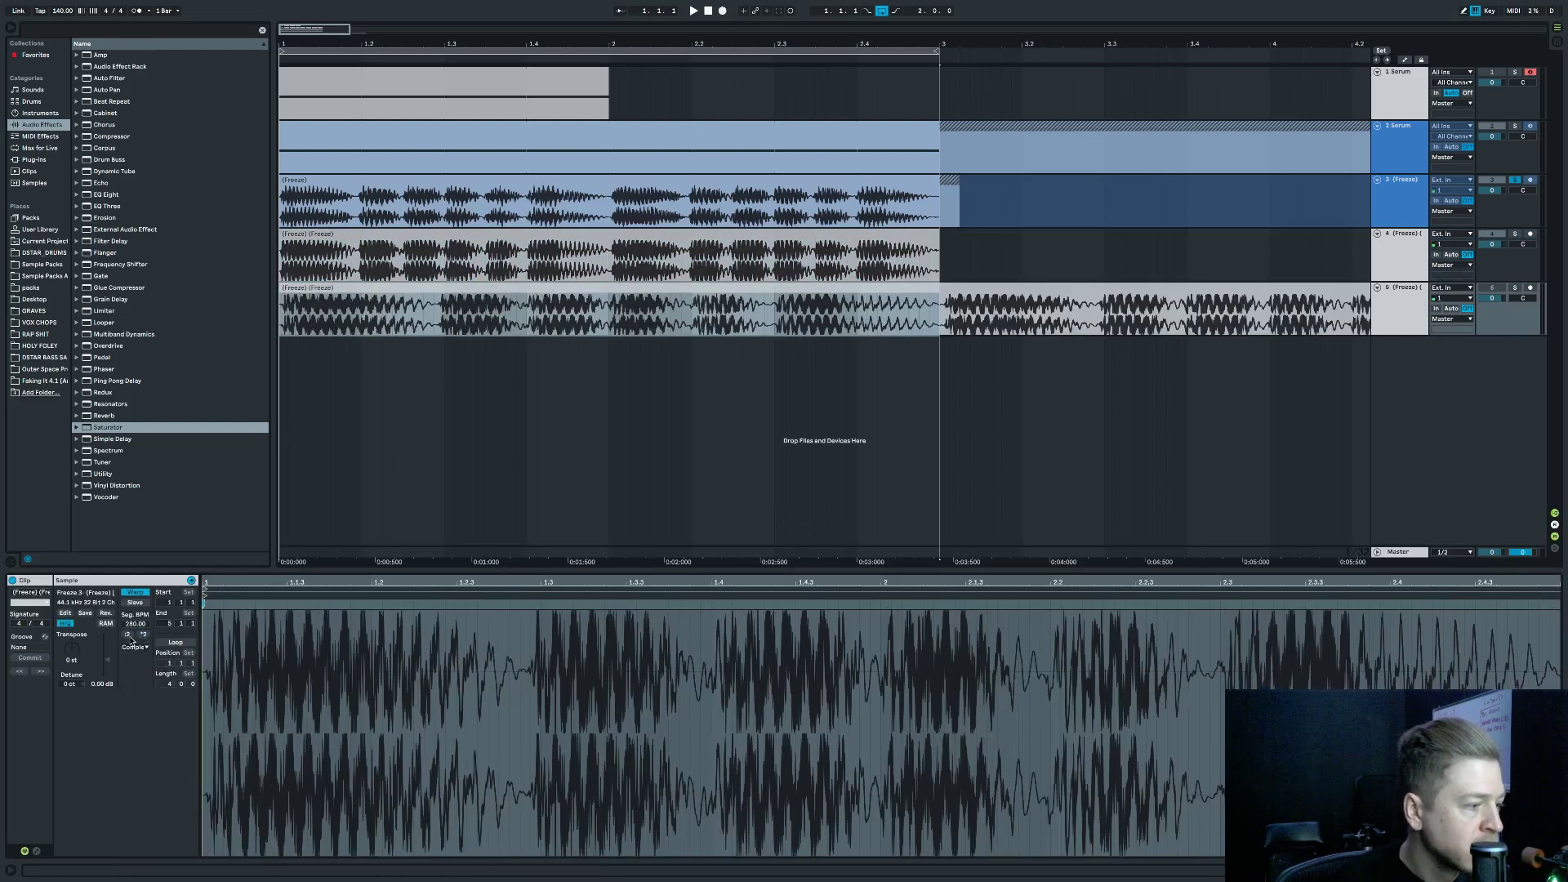
pyautogui.click(129, 636)
pyautogui.click(413, 324)
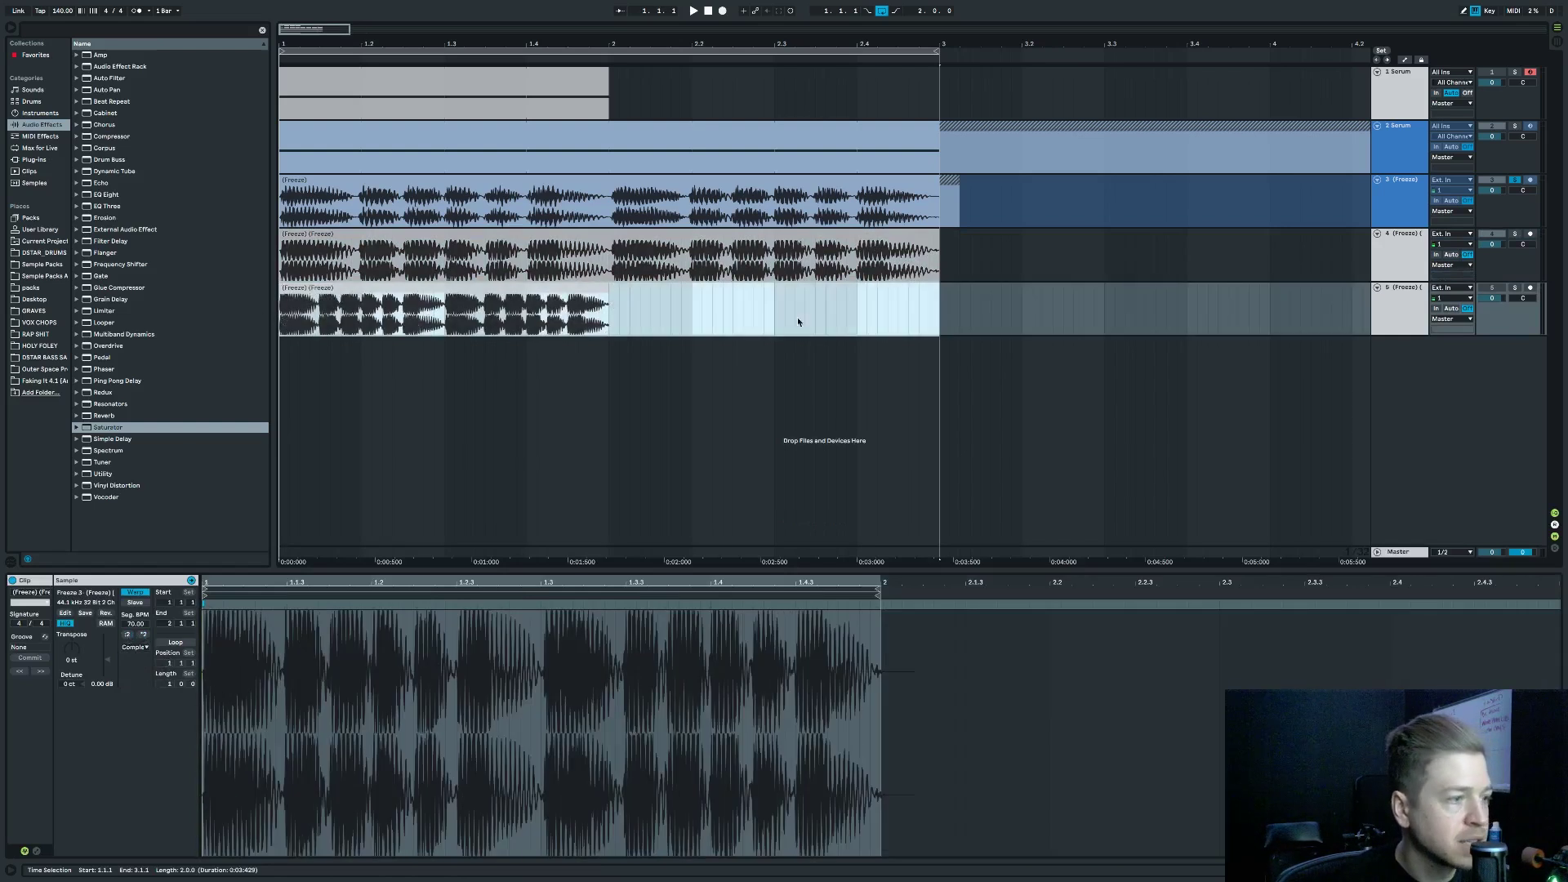
# Solo track 5 and copy its double-speed segment from 1.1.3 to 1.2.3 onto track 4 at beat 1.2.
pyautogui.click(1516, 287)
pyautogui.press('space')
pyautogui.click(319, 324)
pyautogui.click(320, 325)
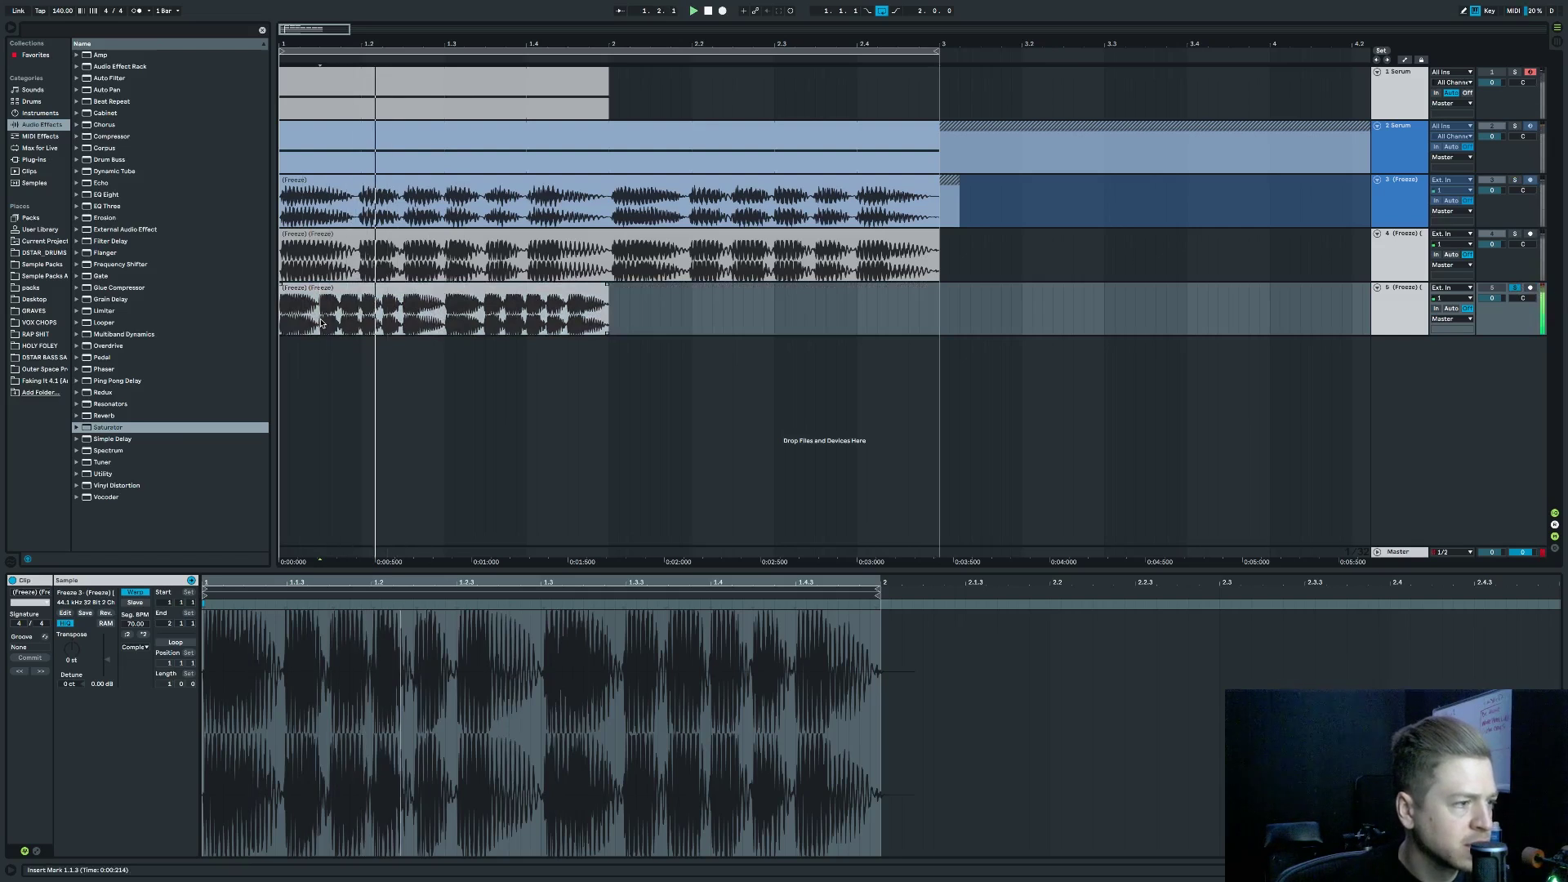
pyautogui.moveTo(335, 323); pyautogui.dragTo(402, 327)
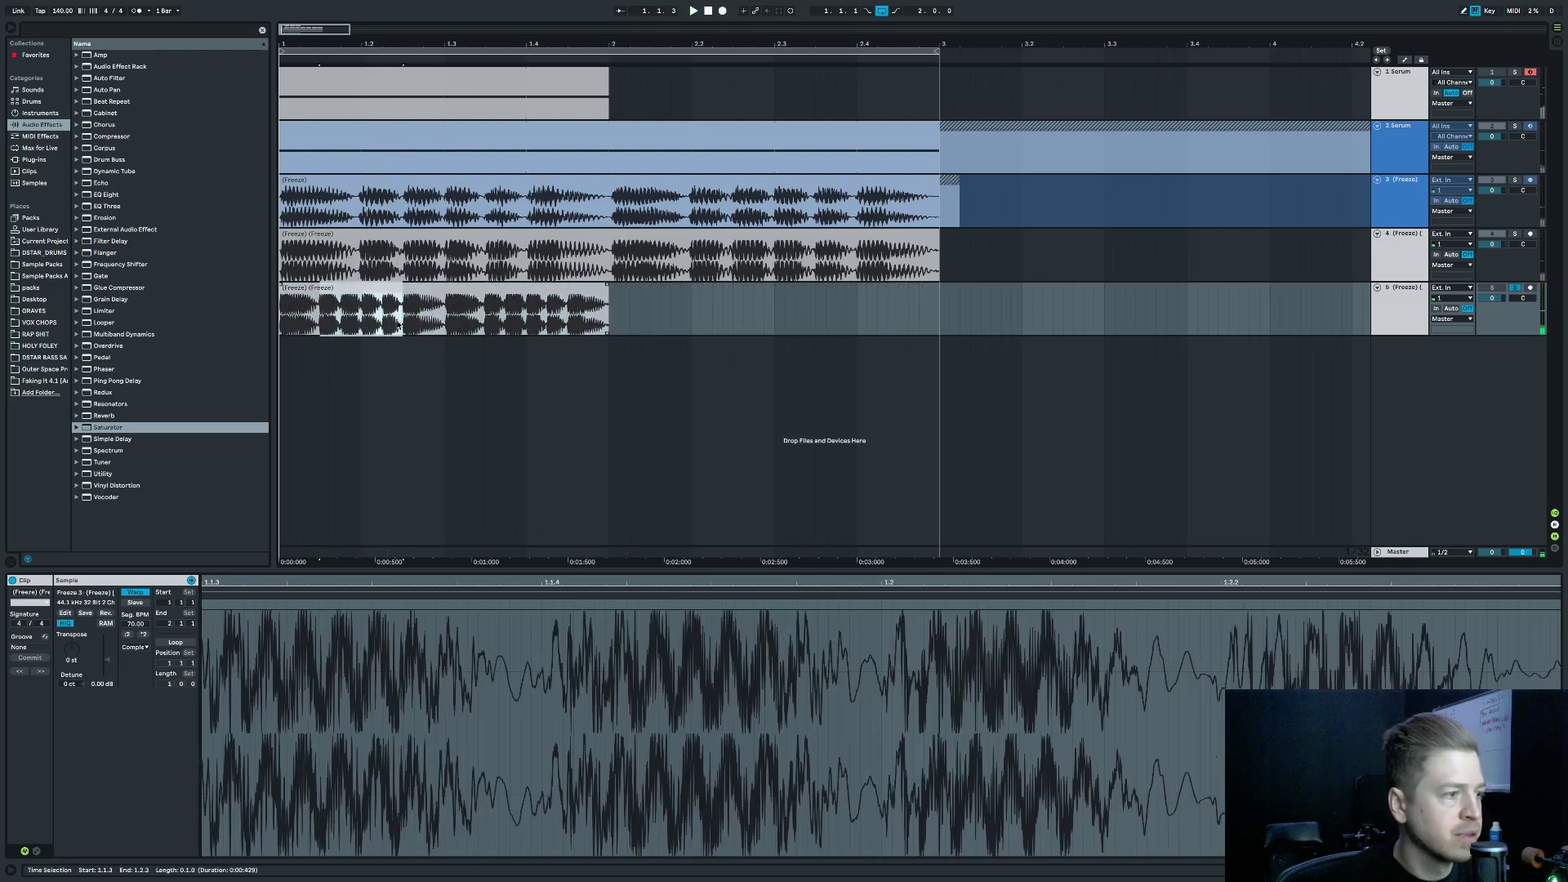
pyautogui.click(358, 272)
pyautogui.hotkey('ctrl', 'v')
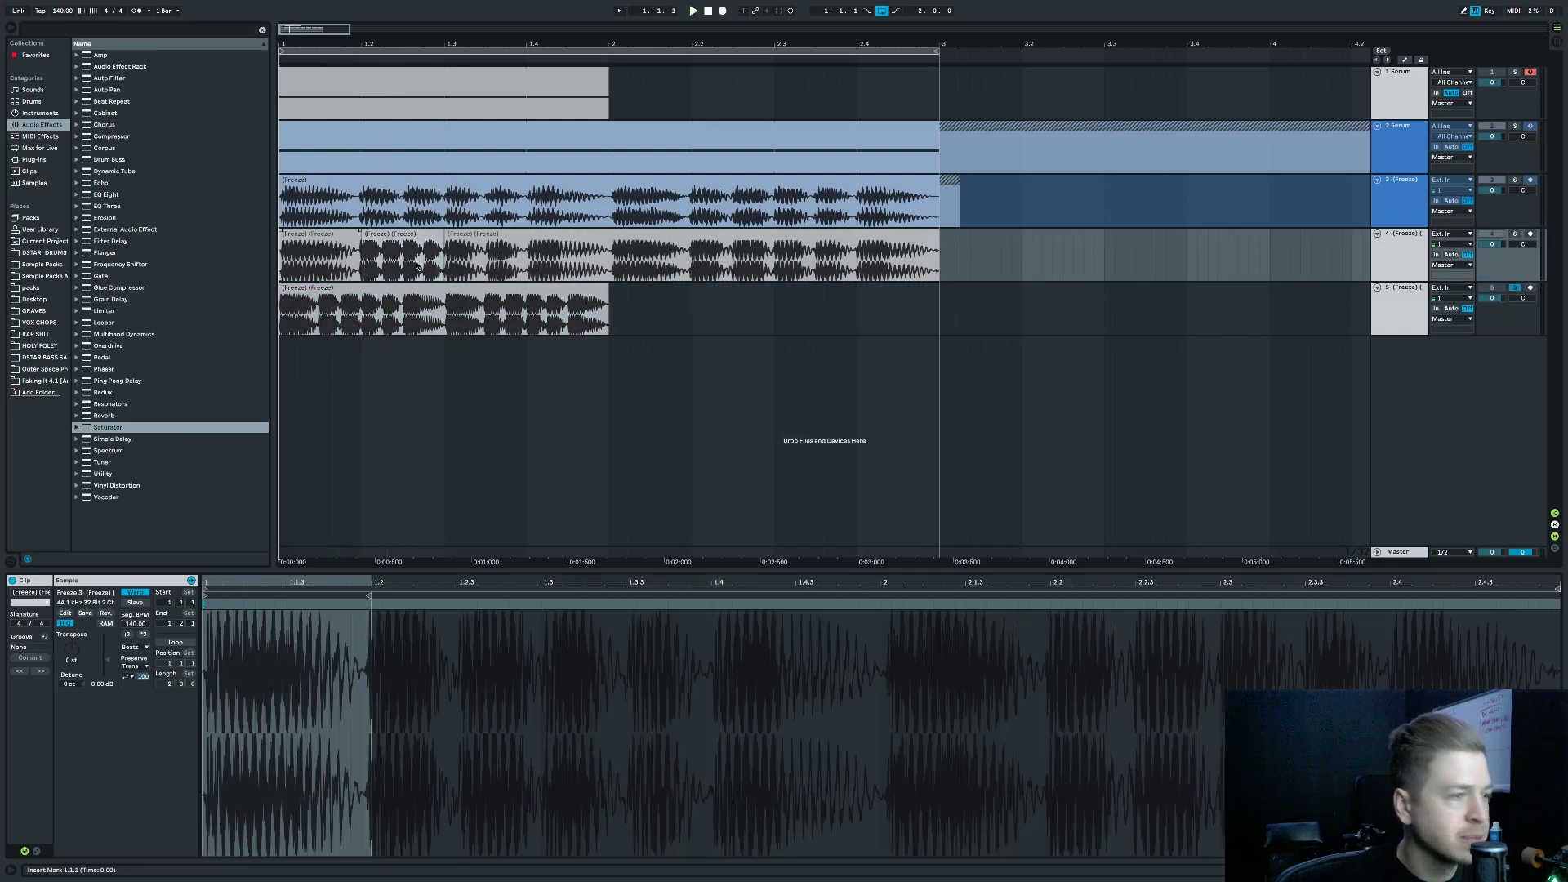
# Copy track 5's double-speed segment from 1.3.1 to 1.3.3 onto track 4 at 1.3.3.
pyautogui.press('space')
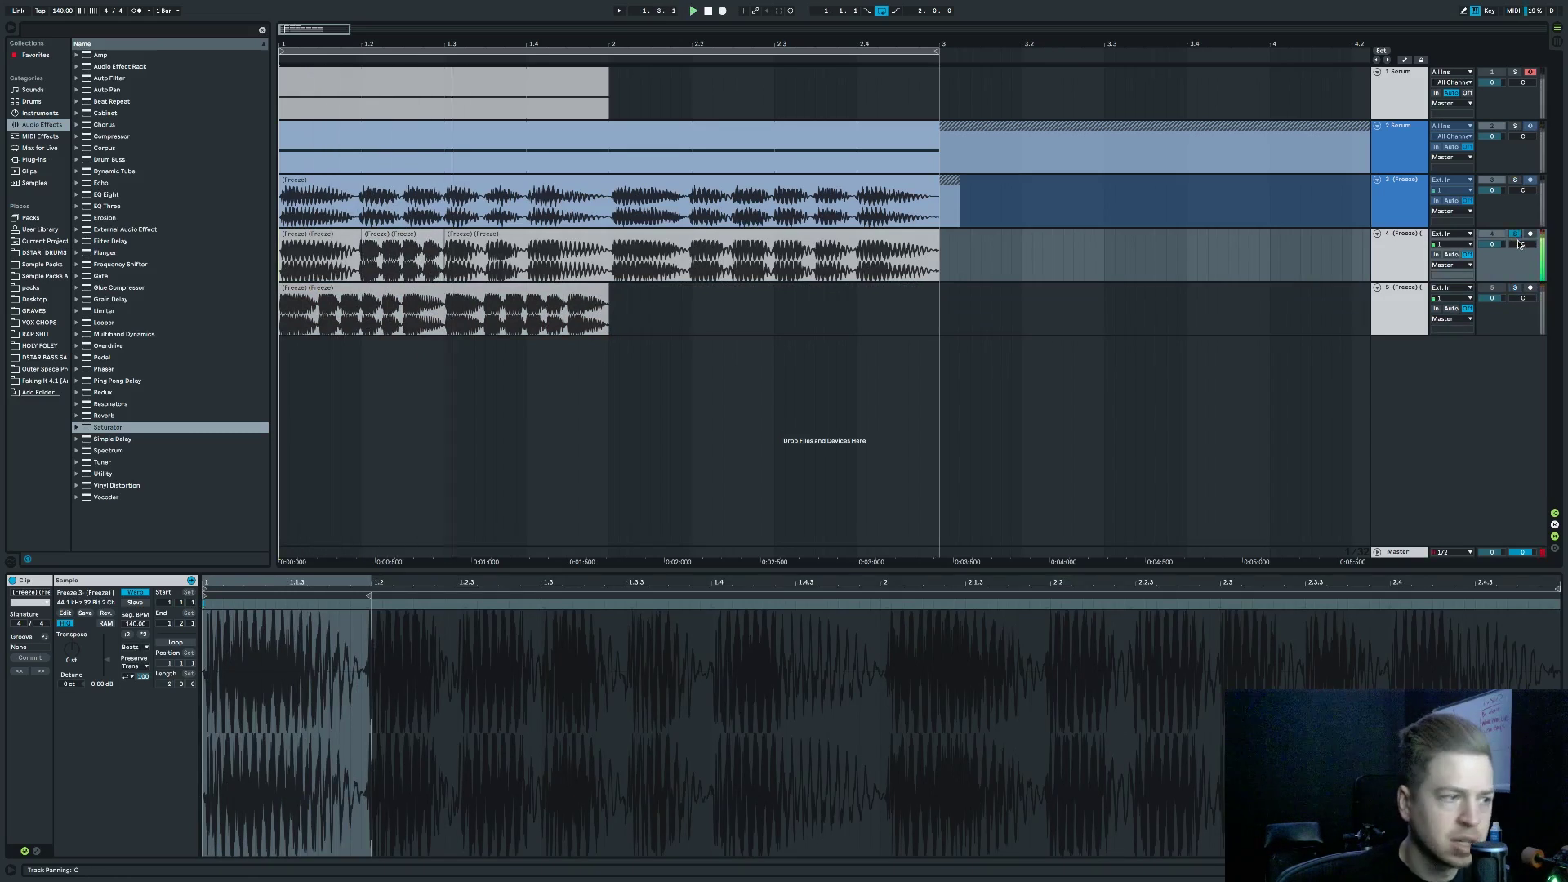
pyautogui.click(570, 324)
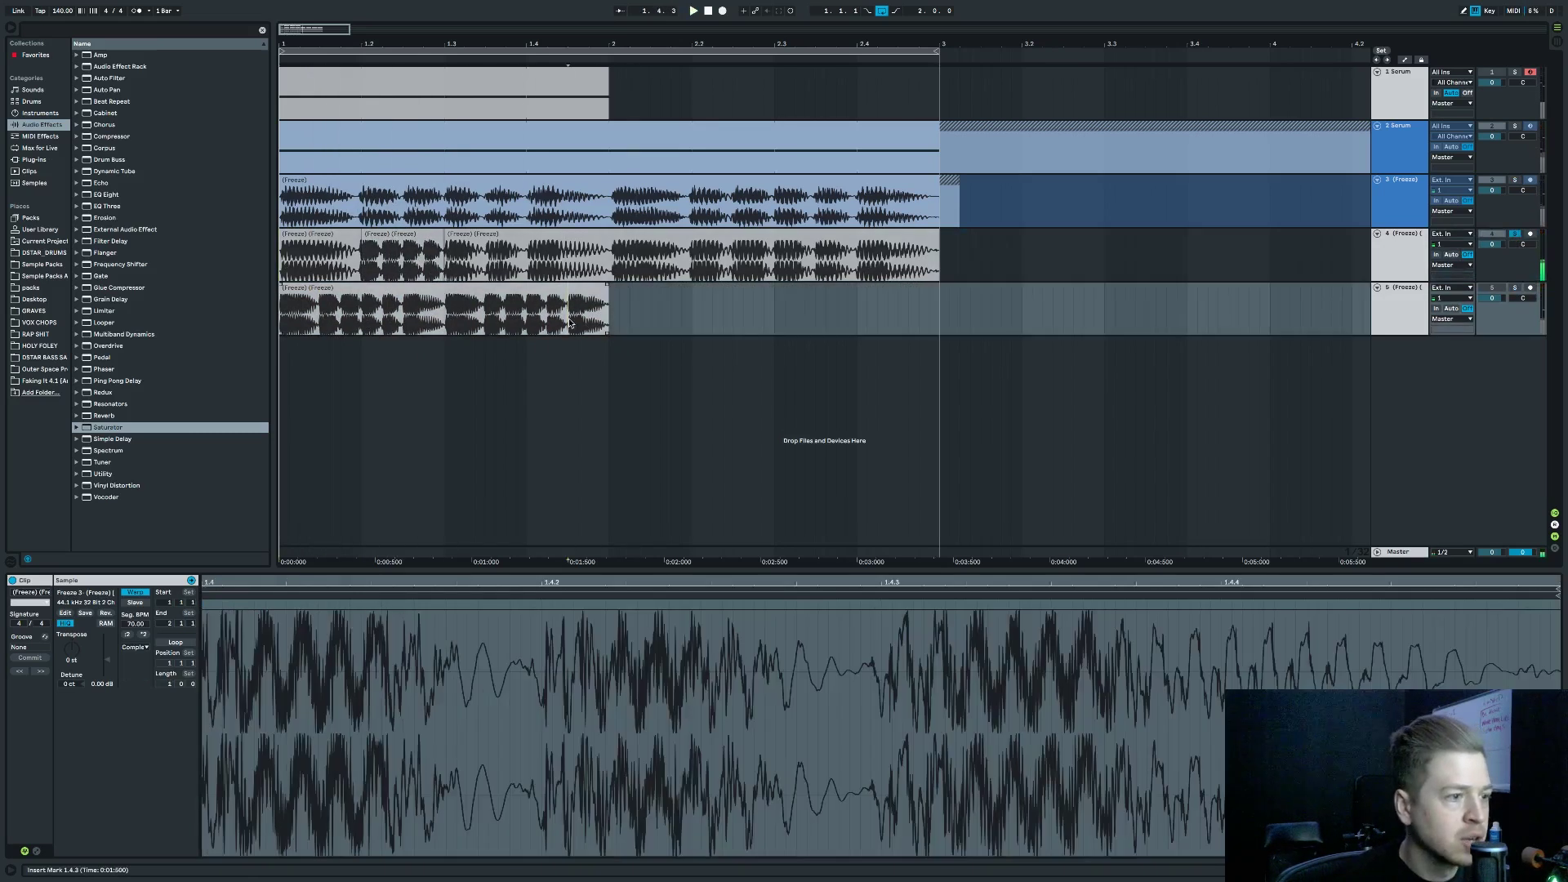
pyautogui.click(448, 326)
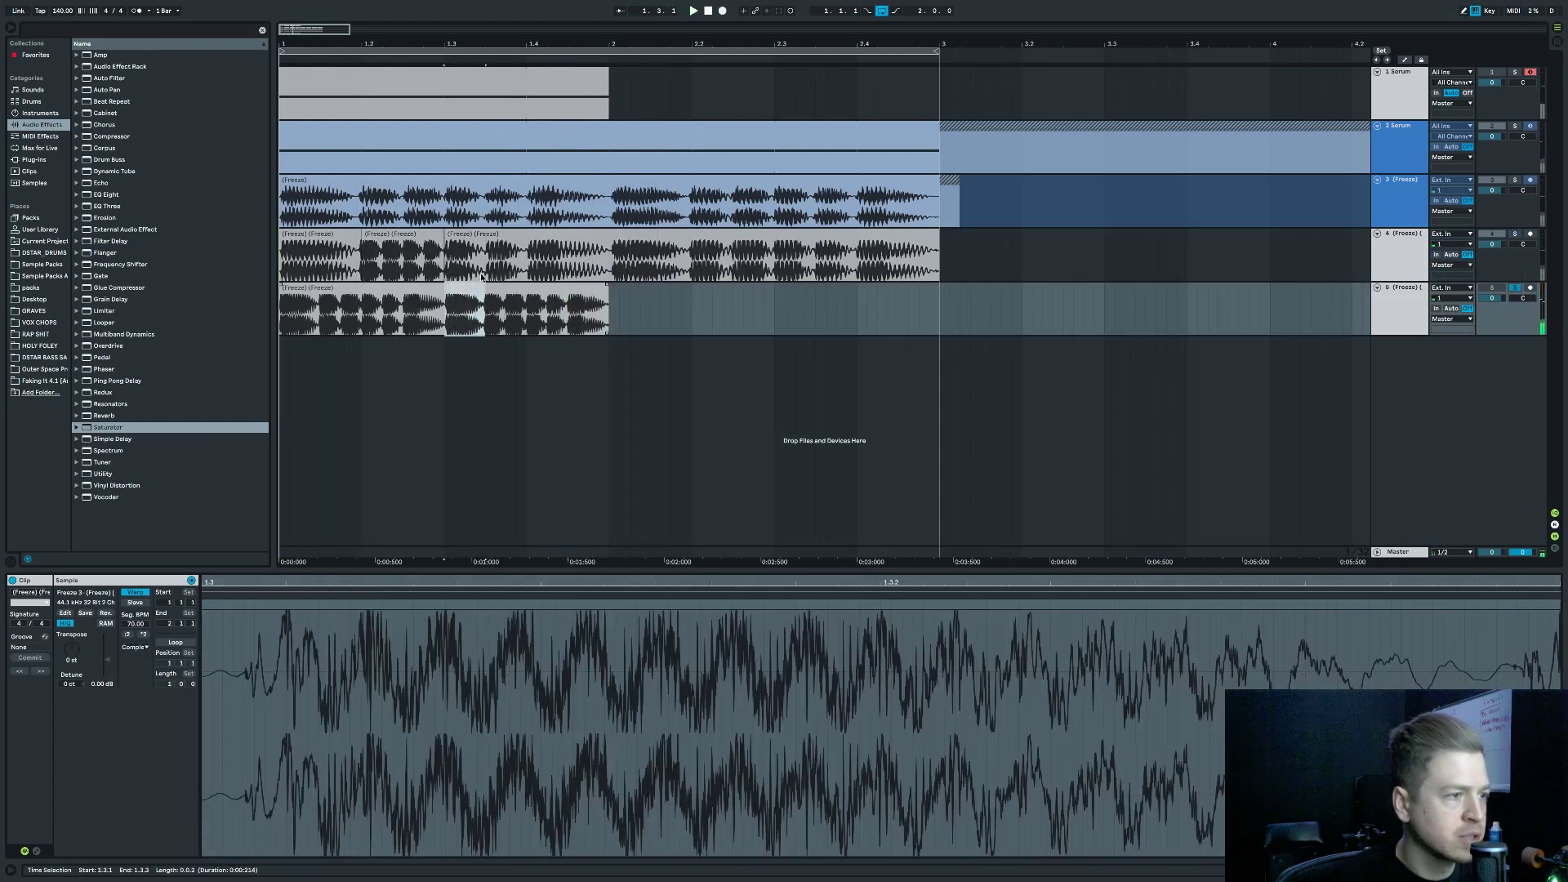
pyautogui.click(489, 266)
pyautogui.hotkey('ctrl', 'v')
# Solo track 4 and audition its spliced audio from the start of the arrangement.
pyautogui.click(283, 266)
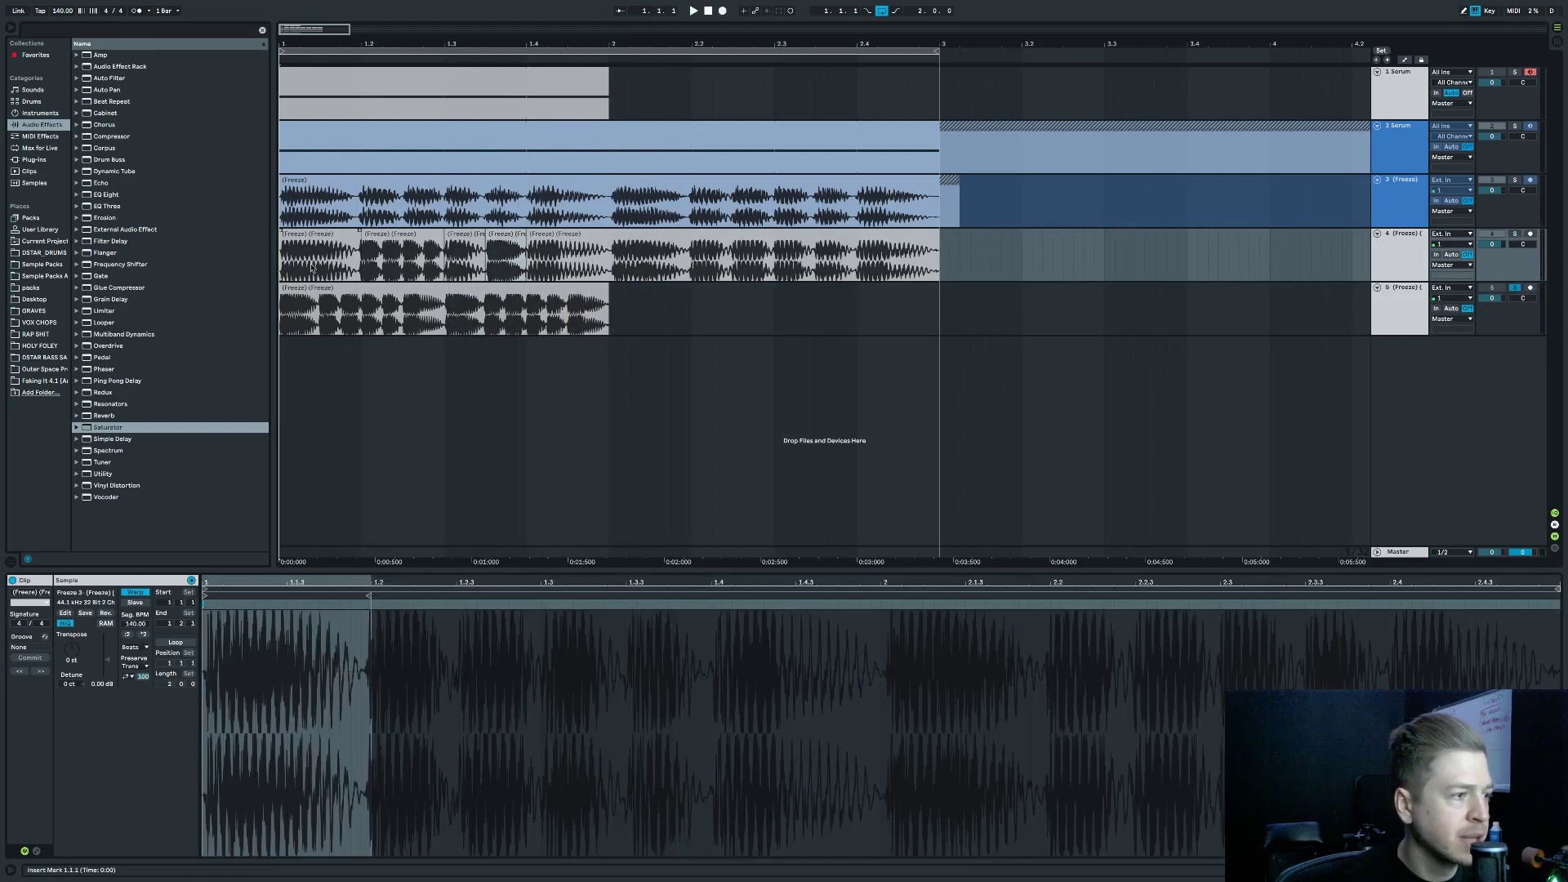
pyautogui.click(1518, 234)
pyautogui.press('space')
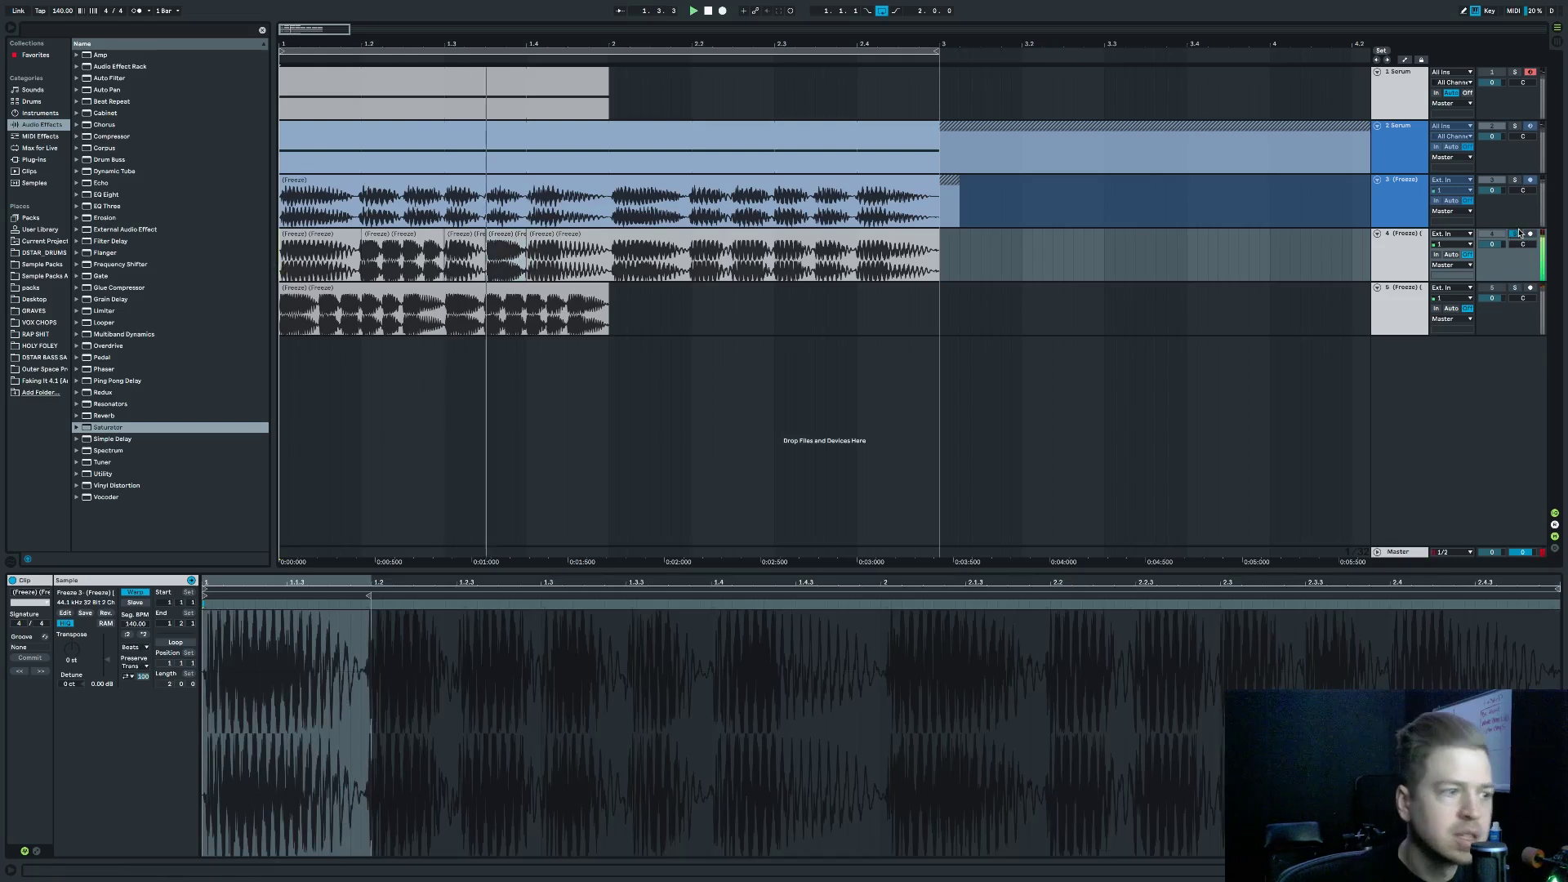
pyautogui.press('space')
# Move track 4's double-speed segment from 1.3.3 to 1.3.1, extend the following clip back to 1.3.3, and audition the splice.
pyautogui.click(470, 266)
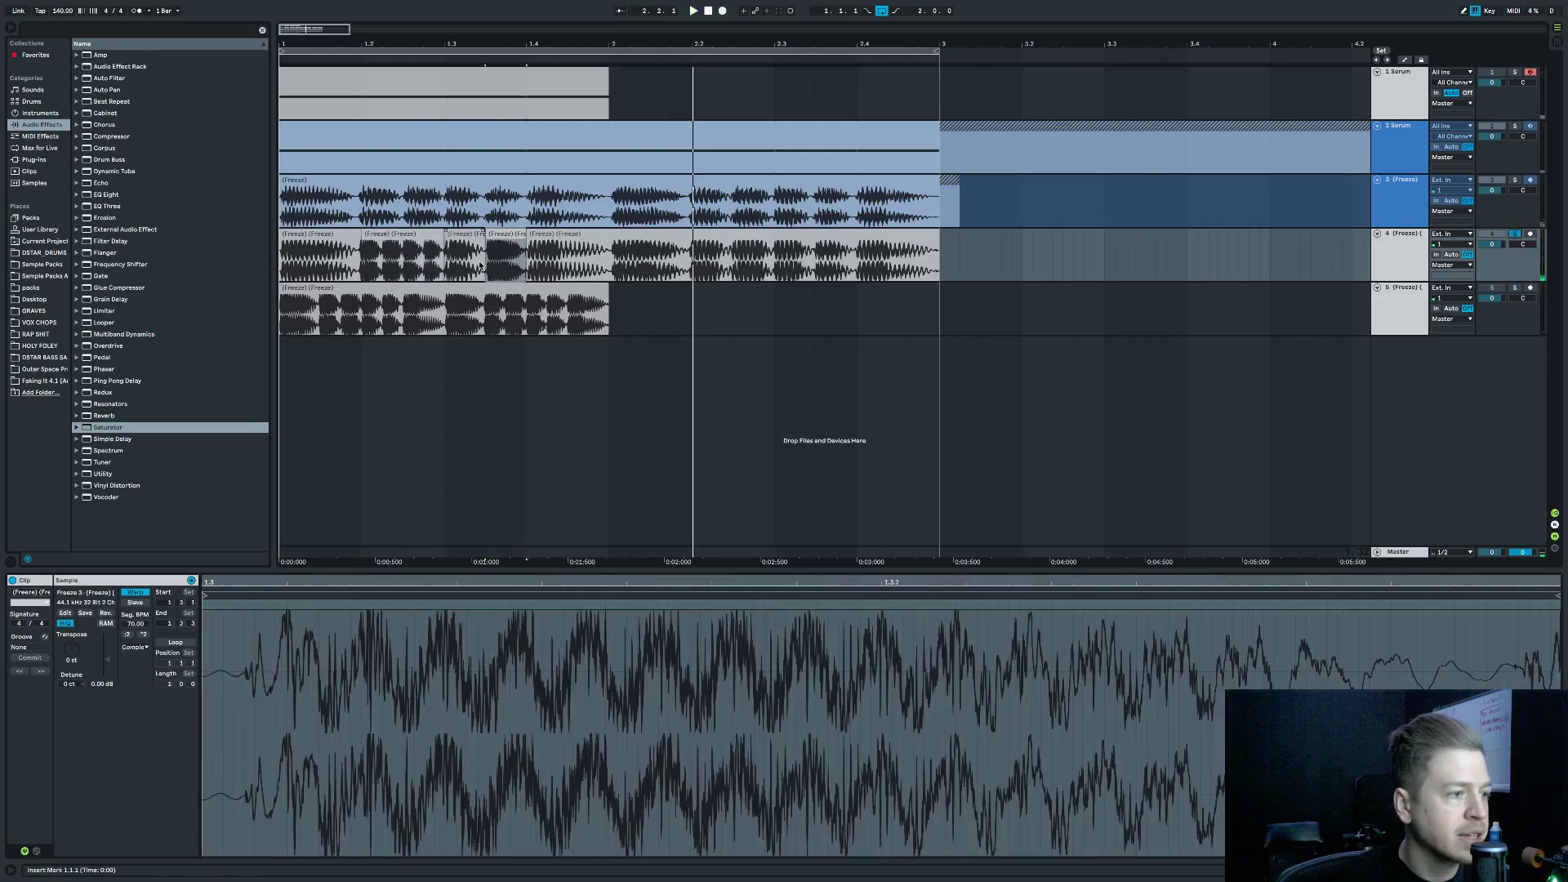
pyautogui.click(504, 234)
pyautogui.click(425, 235)
pyautogui.click(481, 250)
pyautogui.moveTo(529, 235); pyautogui.dragTo(486, 235)
pyautogui.click(280, 260)
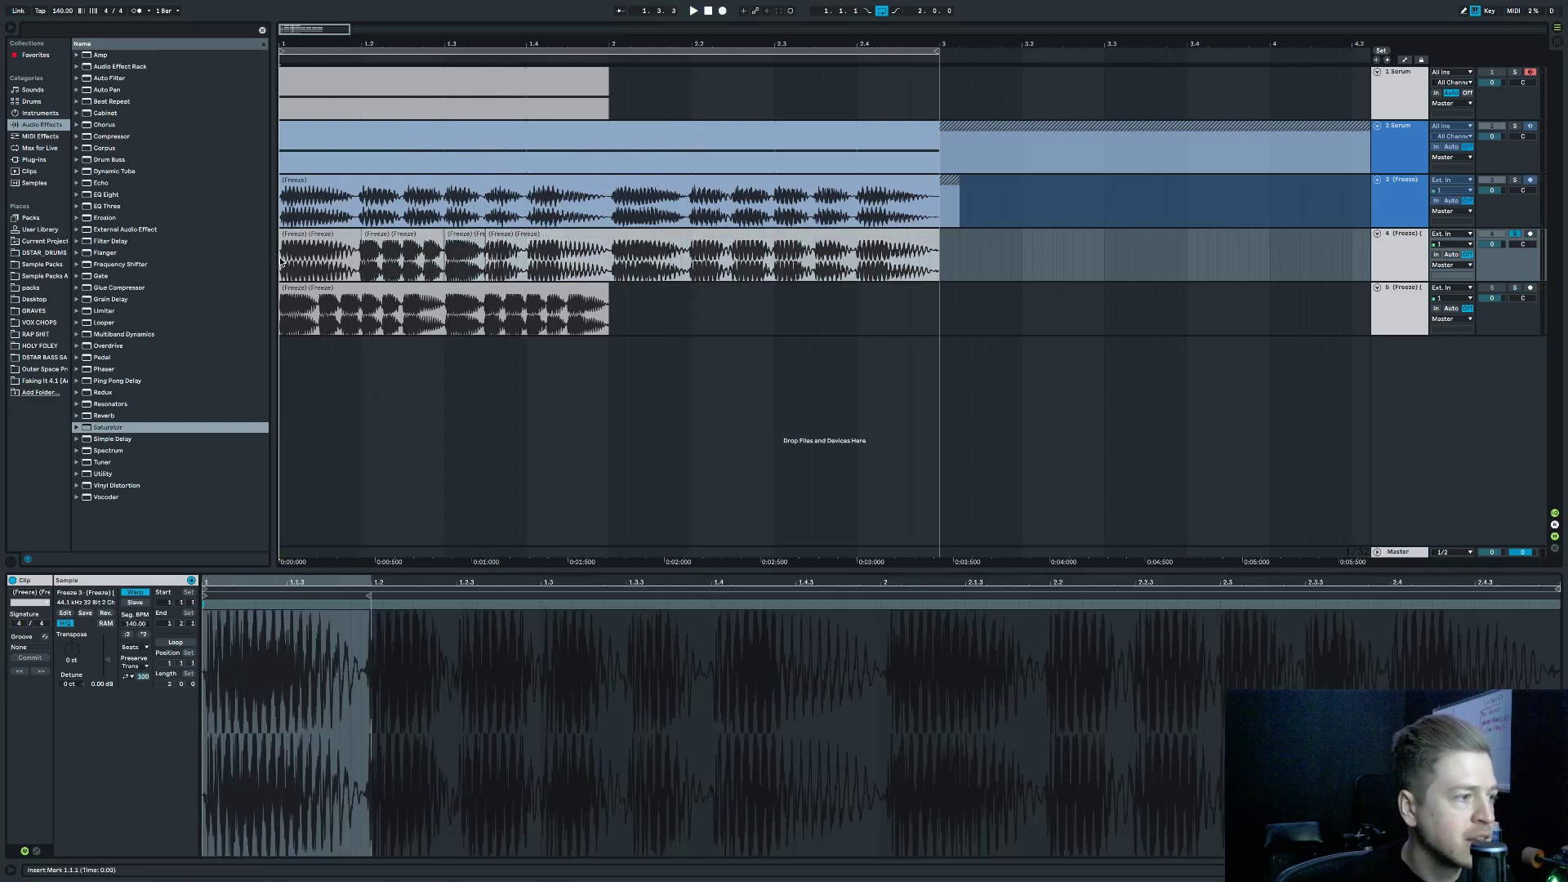
pyautogui.press('space')
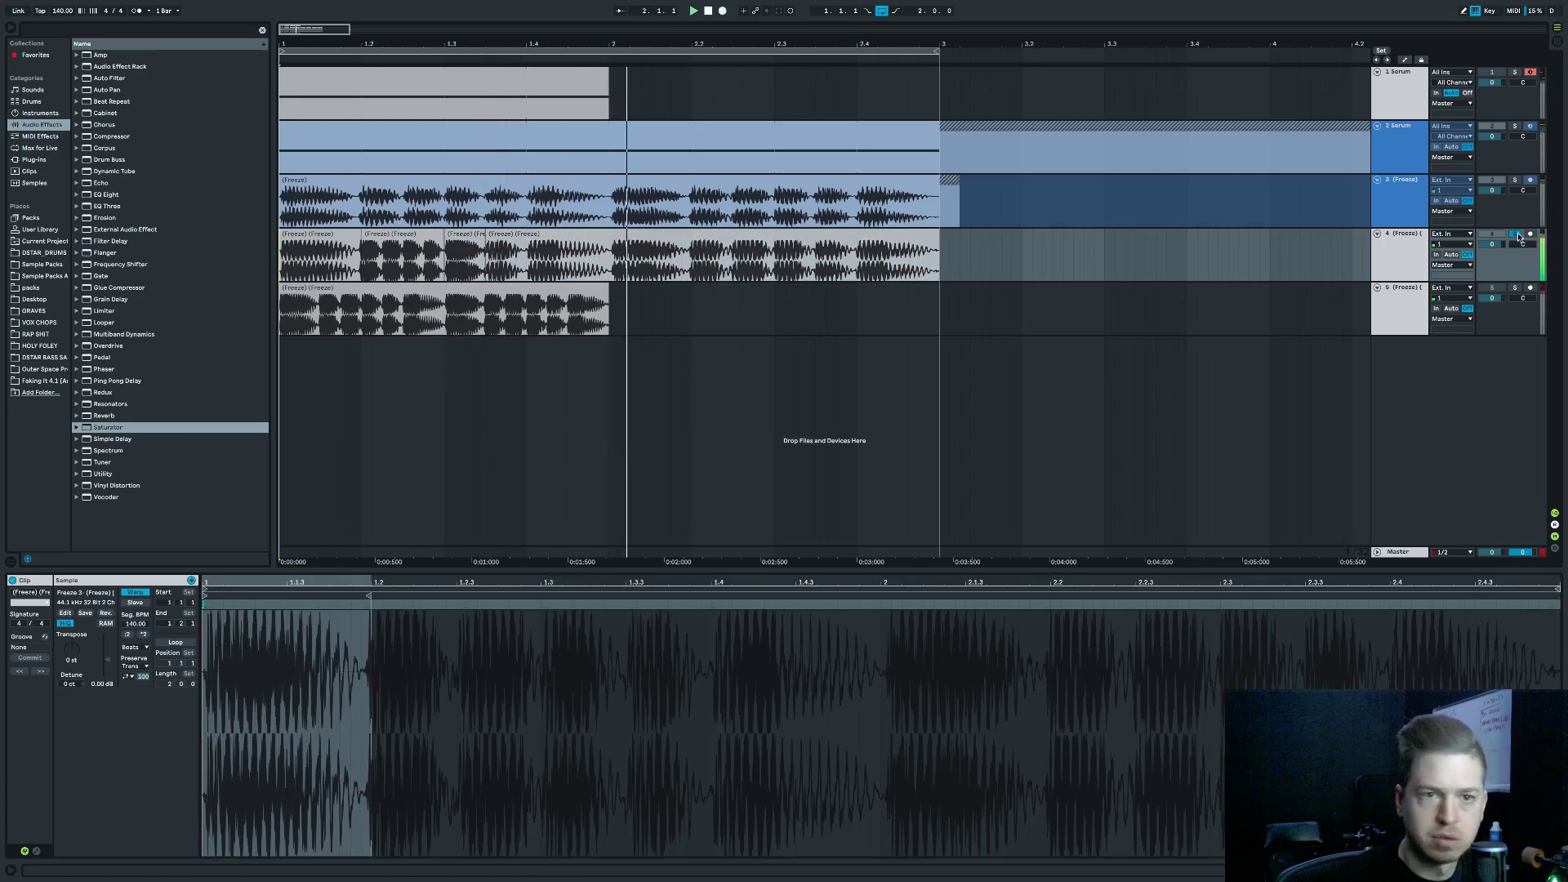
pyautogui.press('space')
pyautogui.press('space')
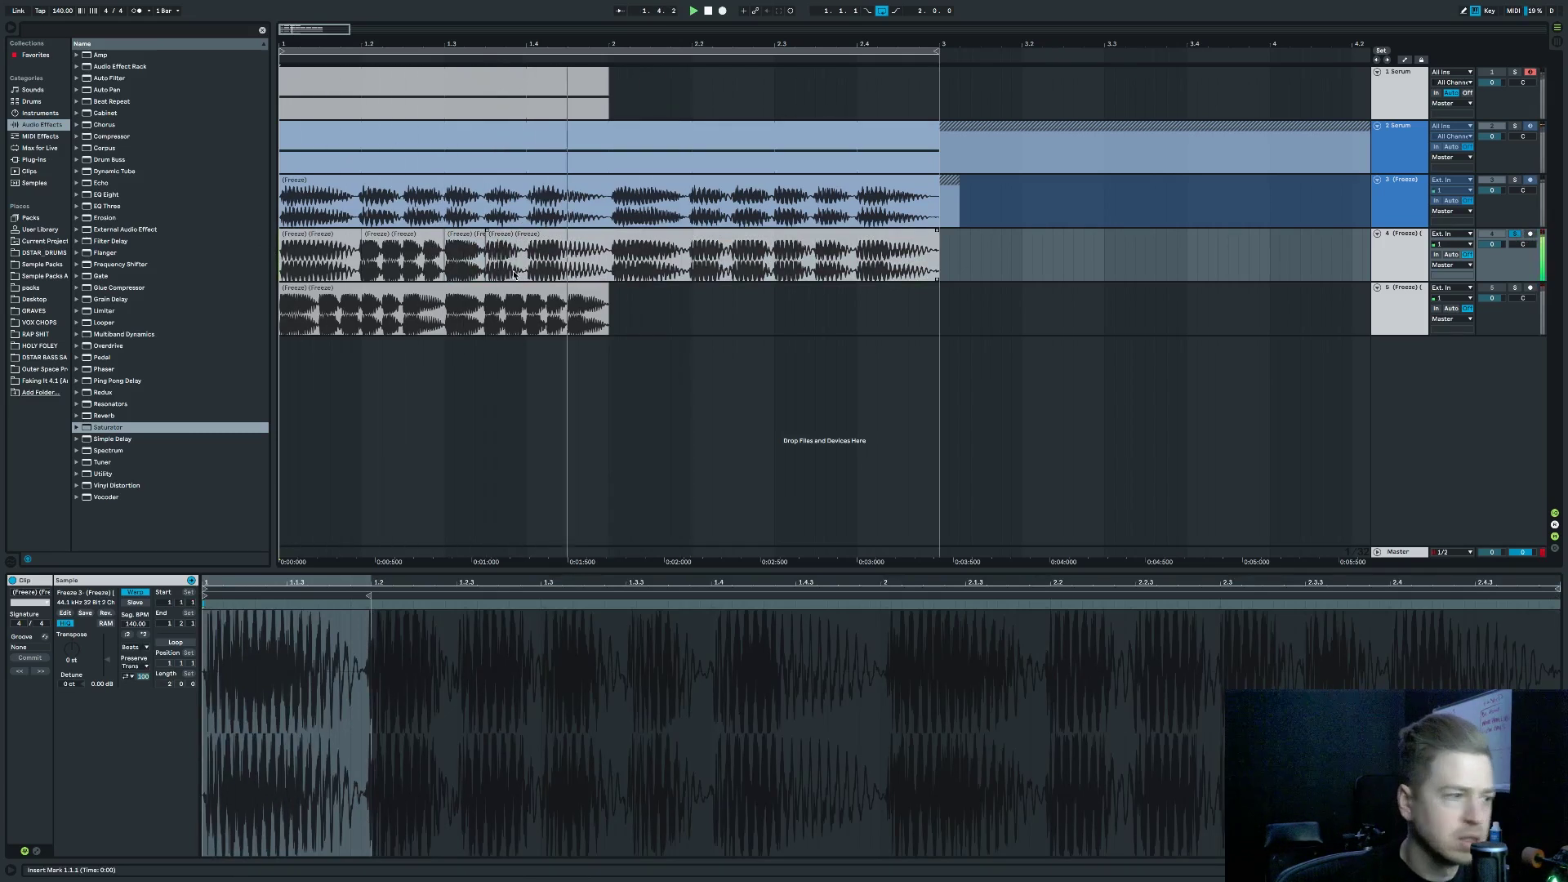
# Copy track 5's double-speed segment from 1.2.3 to 1.3.1 over track 4's segment at 1.3.1 and play from the start.
pyautogui.click(408, 314)
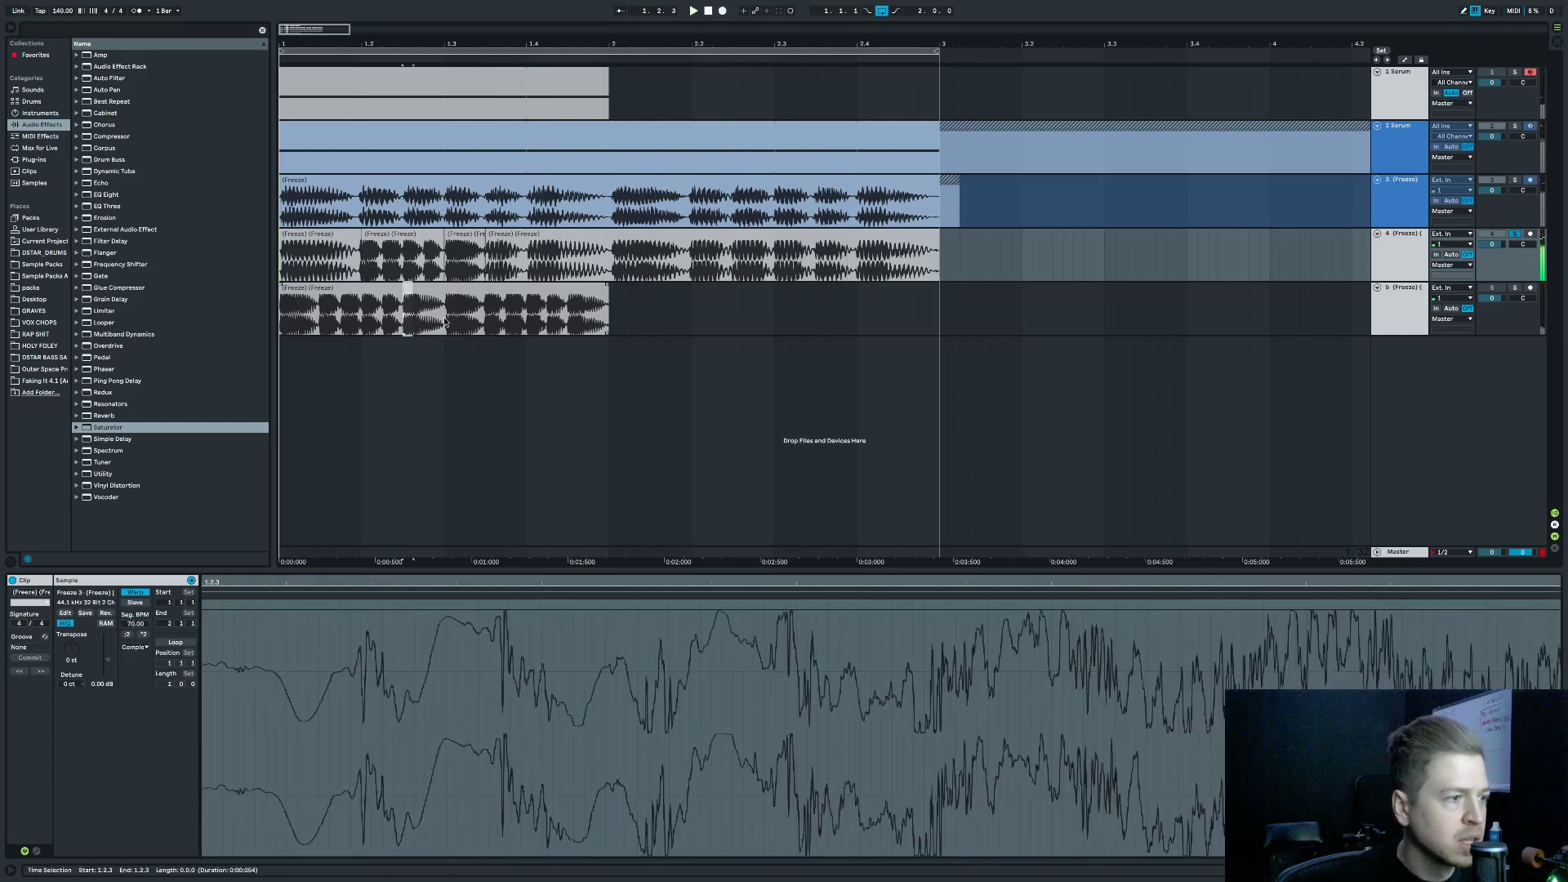
pyautogui.moveTo(435, 322); pyautogui.dragTo(445, 321)
pyautogui.hotkey('ctrl', 'c')
pyautogui.click(447, 262)
pyautogui.hotkey('ctrl', 'v')
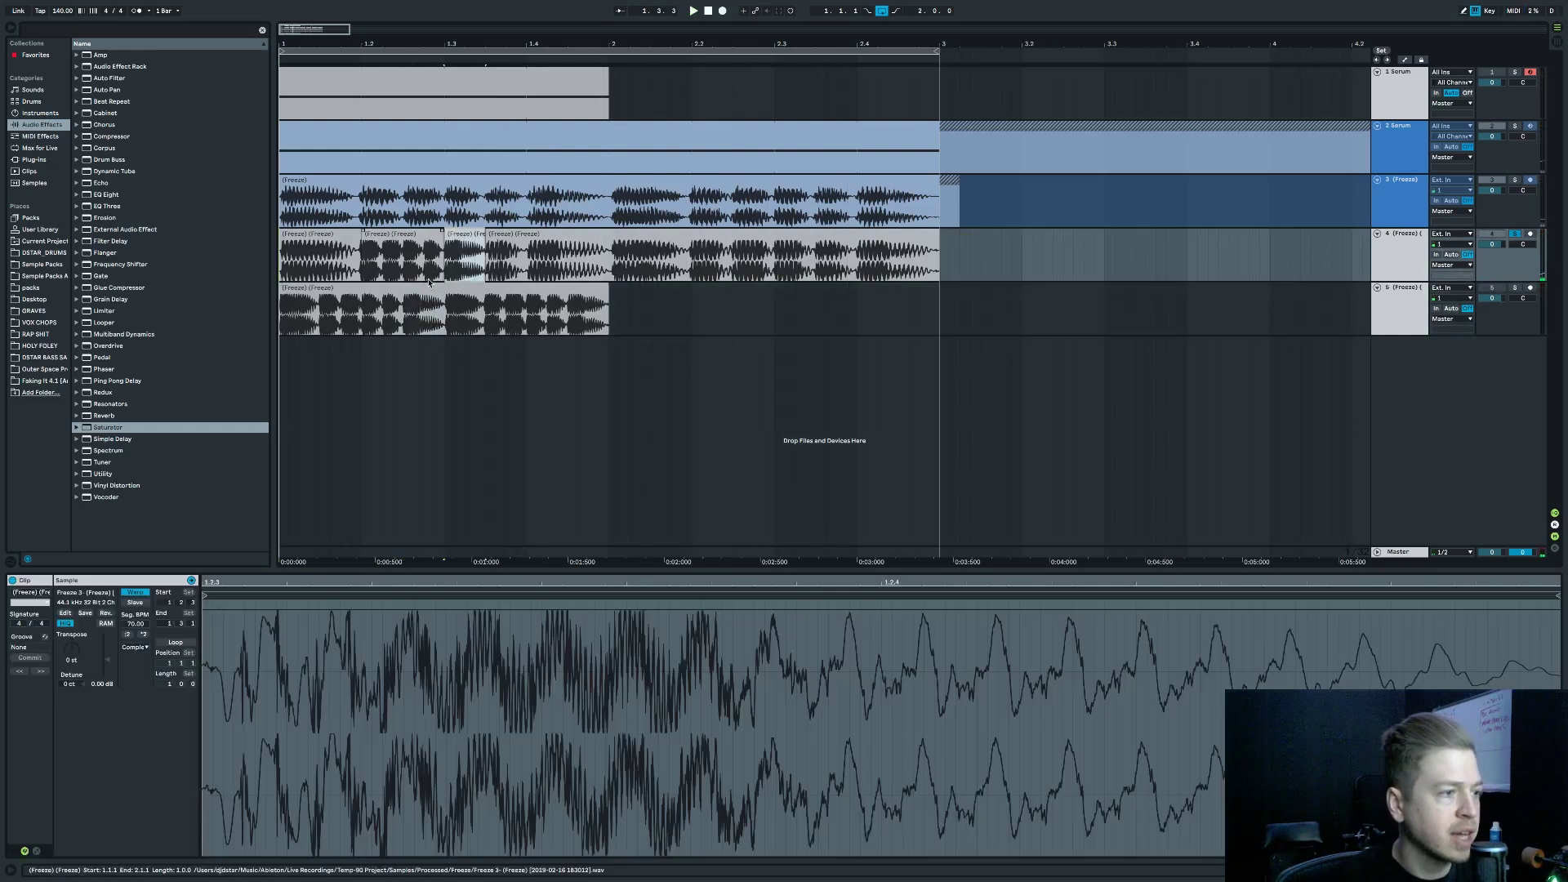
pyautogui.click(283, 271)
pyautogui.press('space')
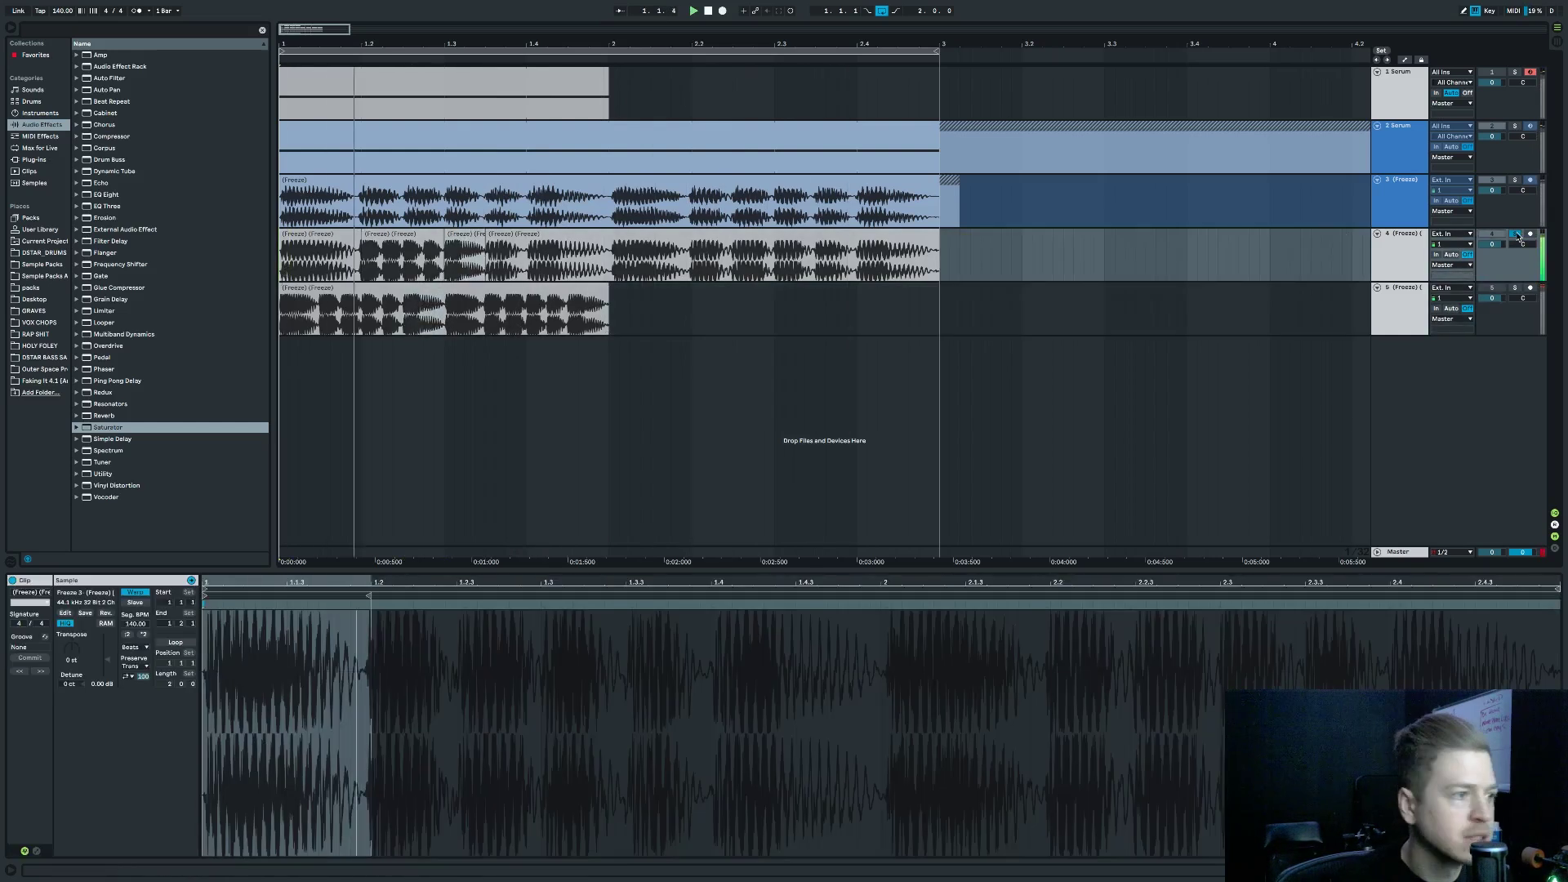